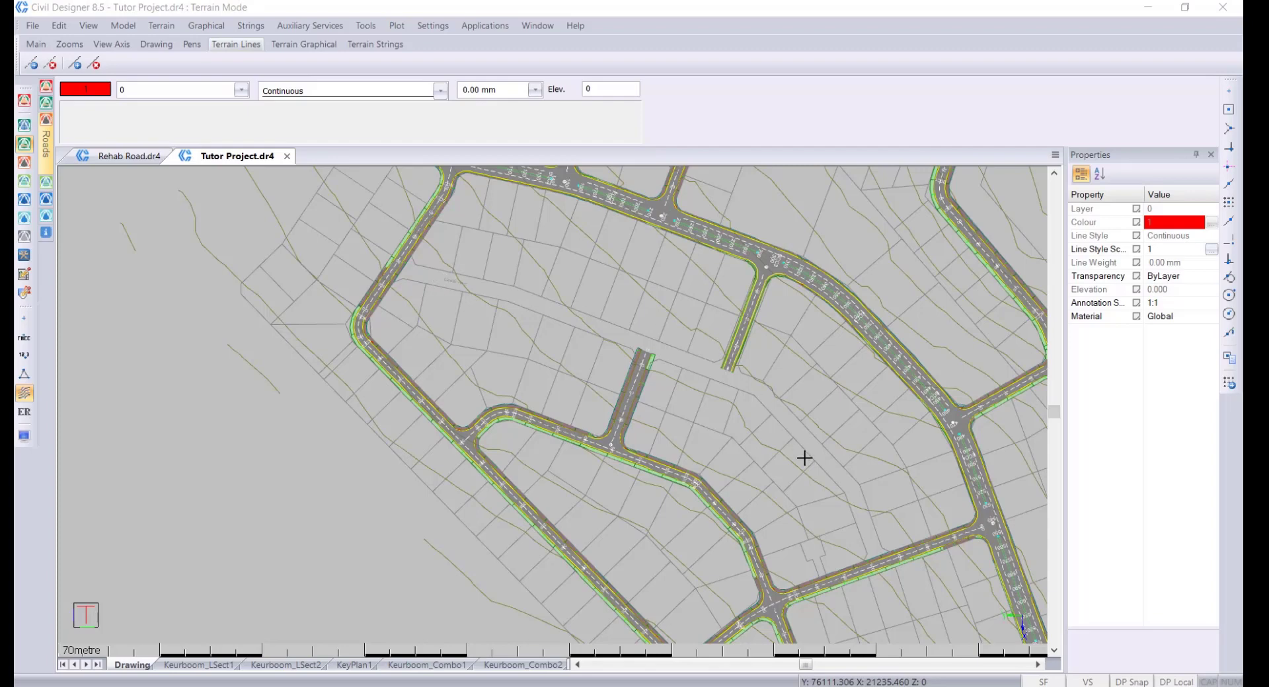
Step: Define a named viewport called View1 around the road reserve opening beside the western road, just above its bend
middle_click_drag(878, 518, 771, 485)
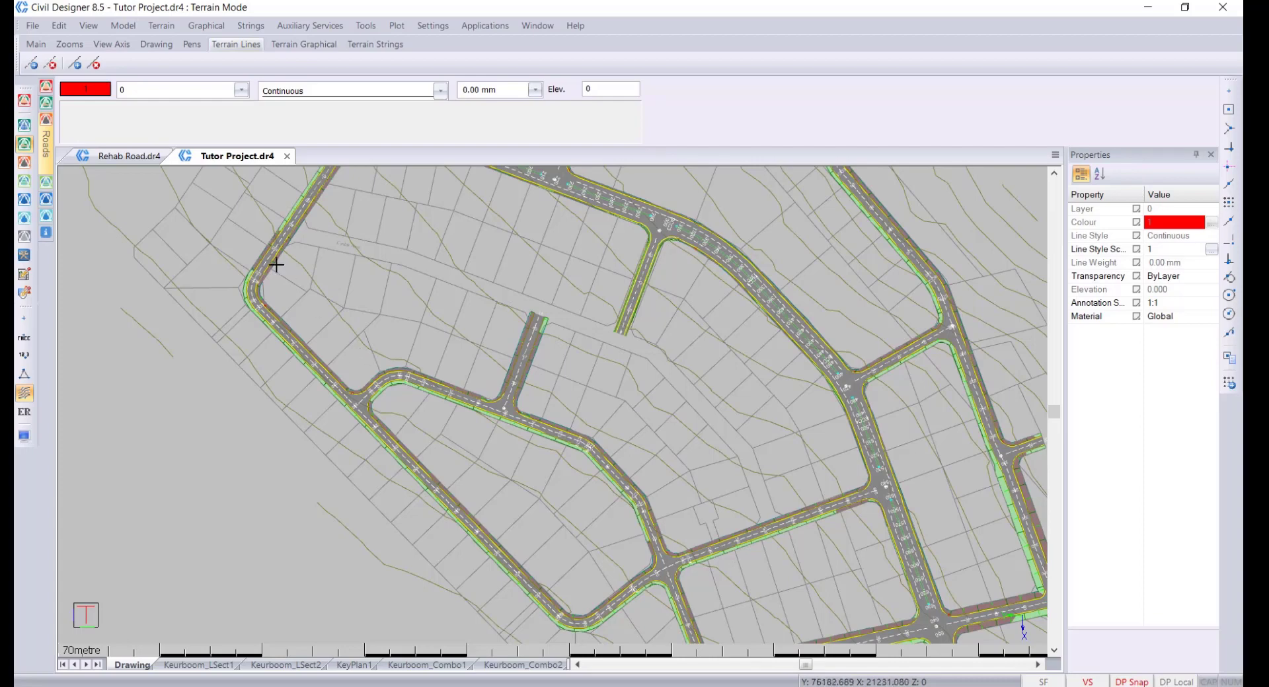
left_click(59, 25)
mouse_move(89, 25)
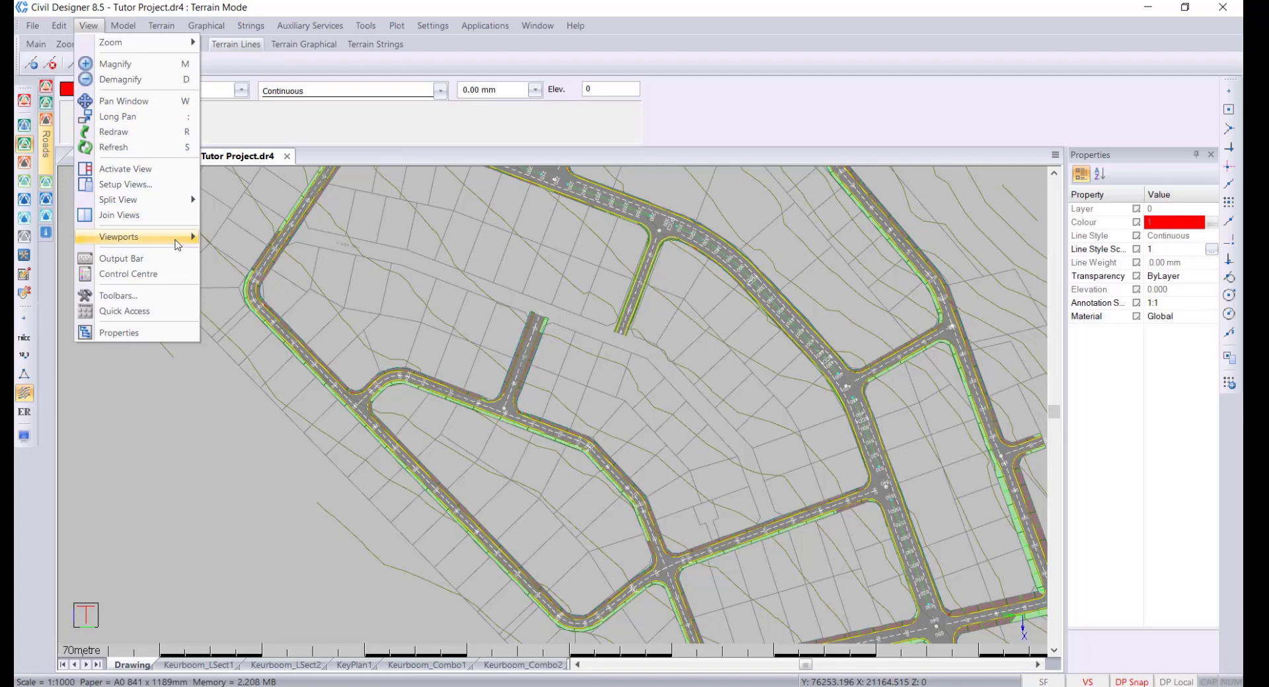
mouse_move(179, 238)
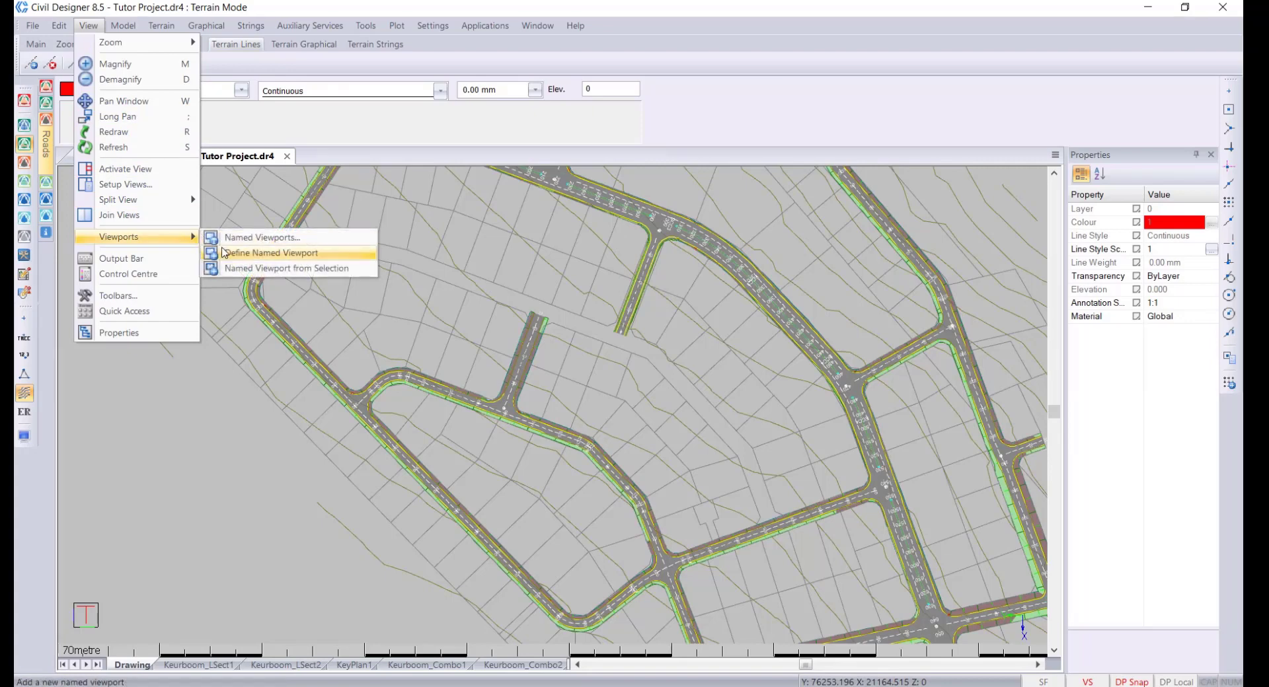
left_click(331, 260)
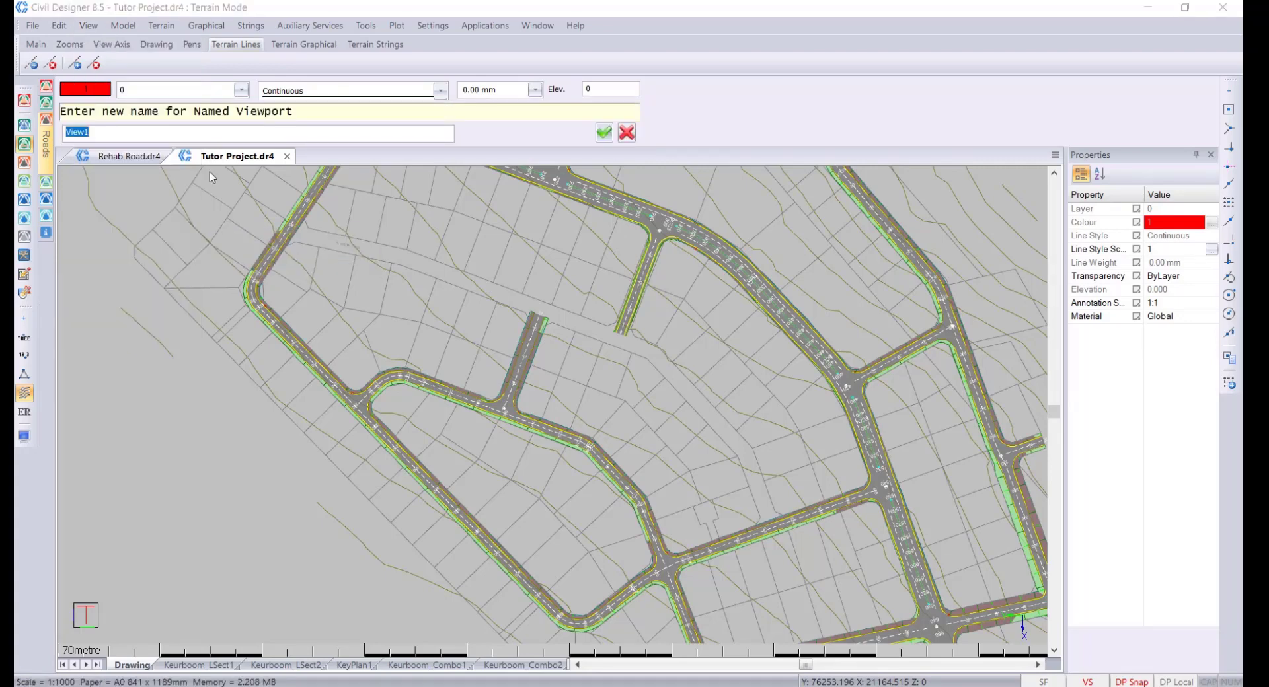
left_click(604, 133)
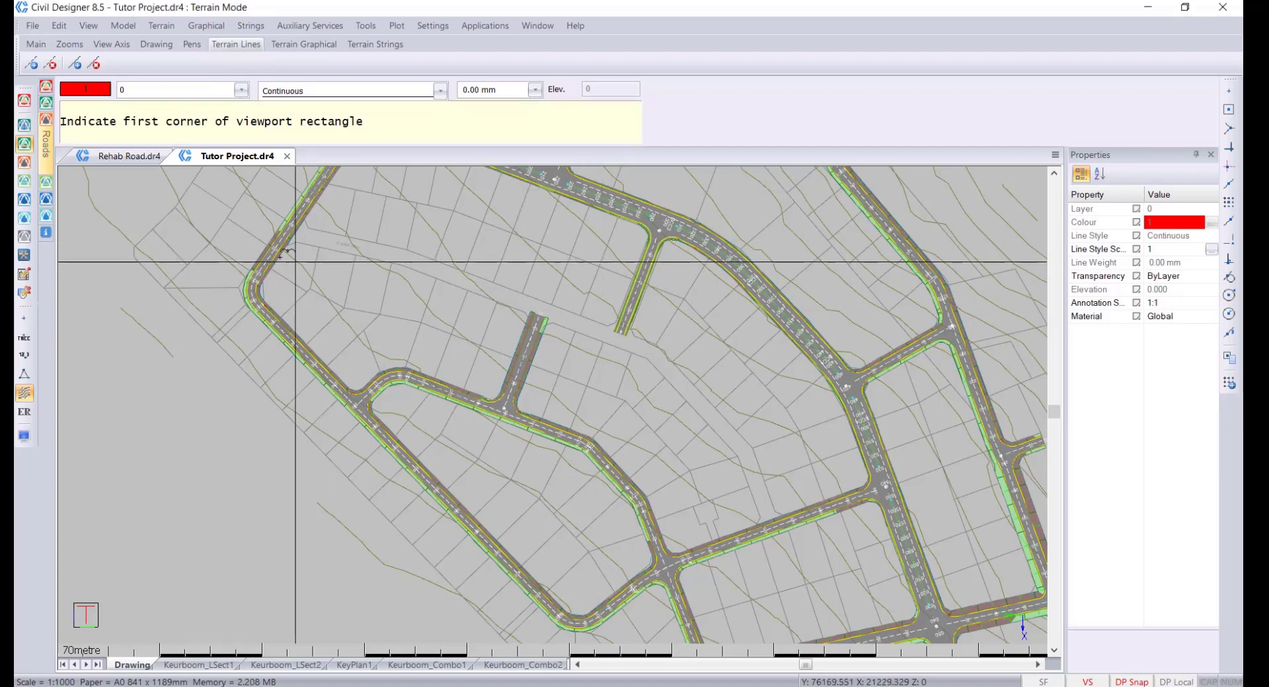
left_click(266, 207)
left_click(343, 257)
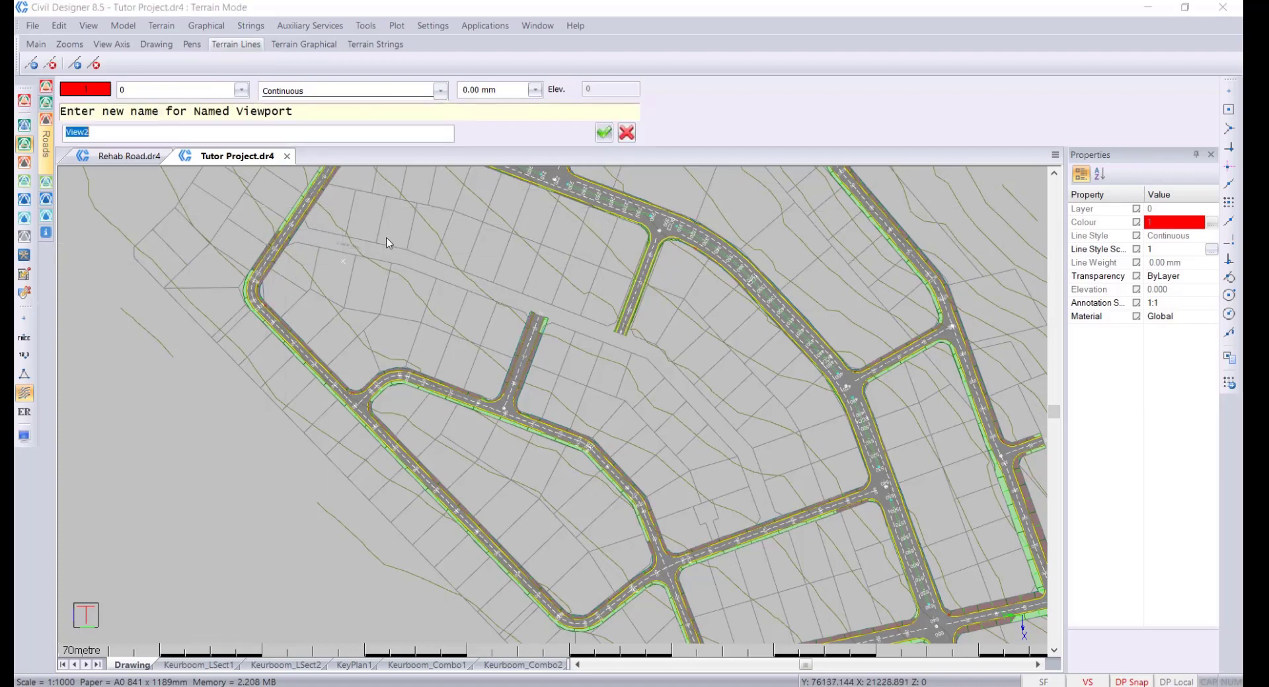
Step: Define a named viewport called View2 where the winding road reserve meets the southern cross road
left_click(604, 133)
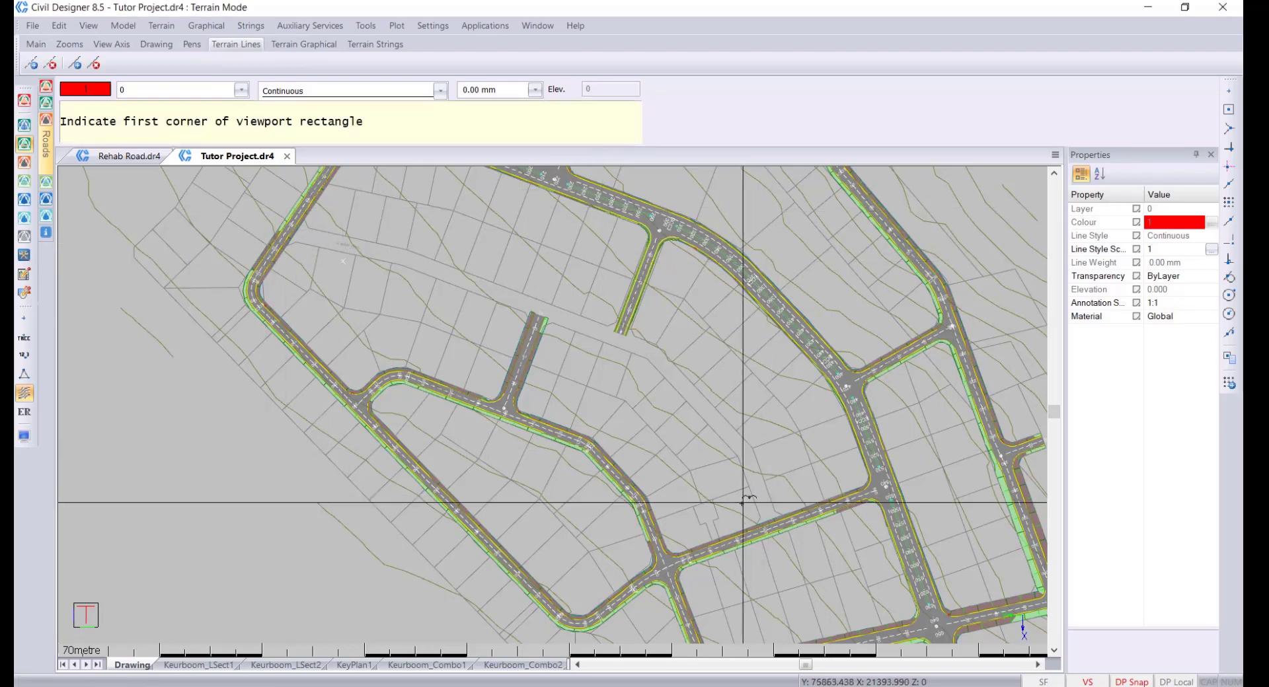
left_click(738, 494)
left_click(817, 546)
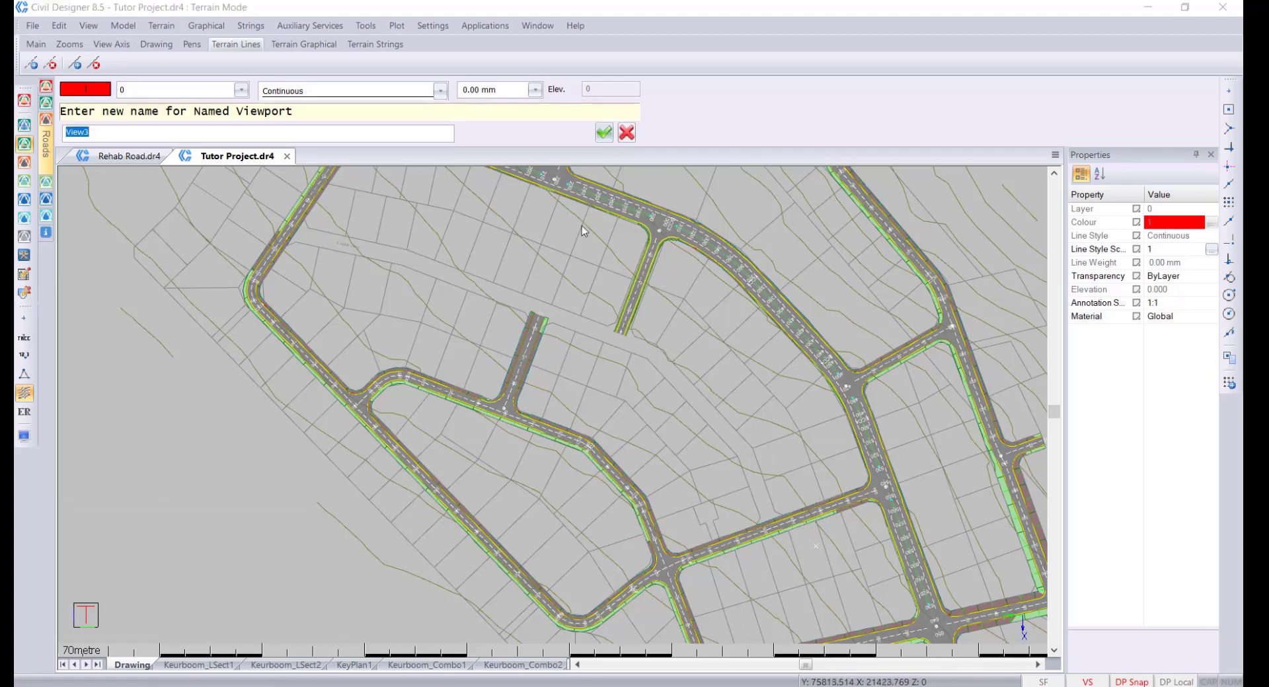
Step: Define a named viewport called View3 spanning the whole road reserve from the western road to the southern cross road
left_click(604, 131)
left_click(260, 207)
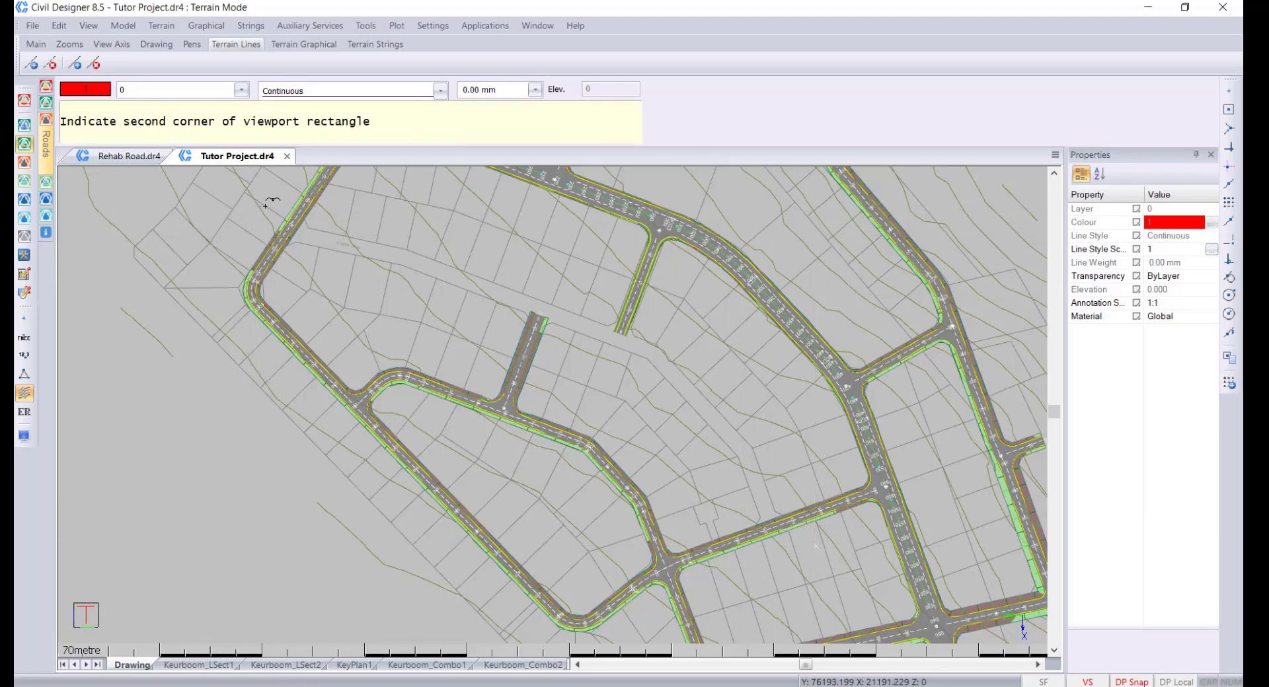
left_click(804, 553)
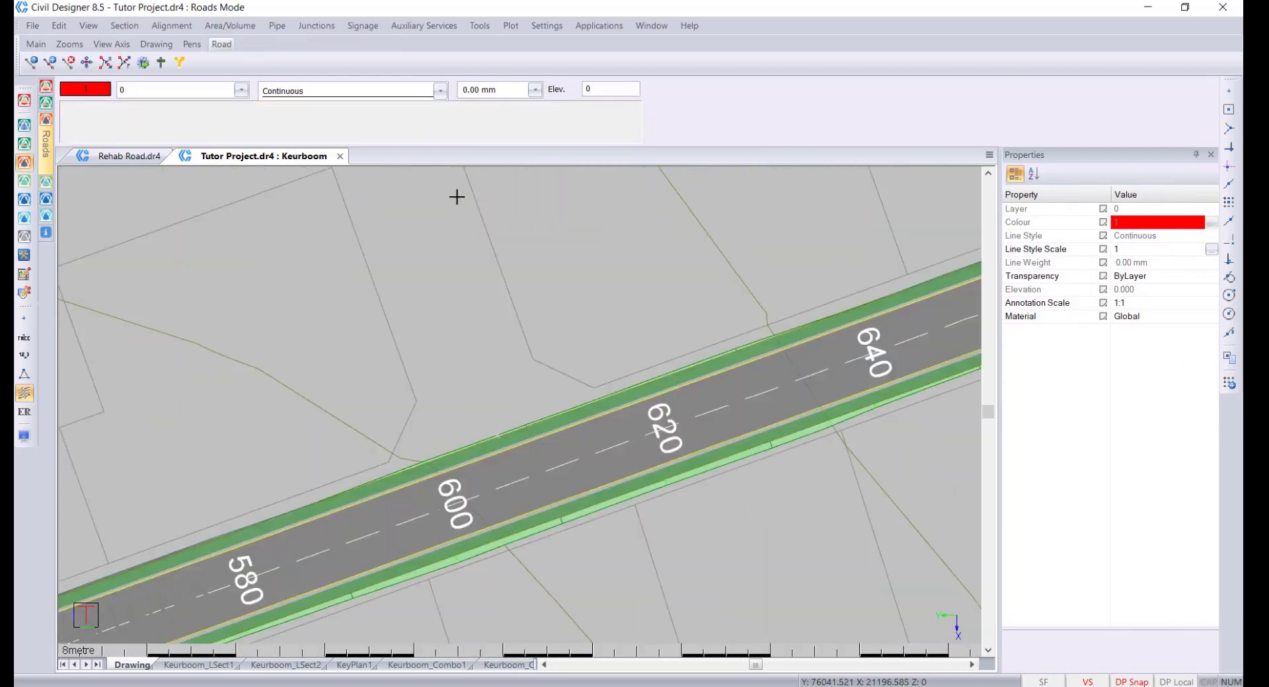
Step: Examine the list of named viewports and check the zoom hot key assigned to View1
scroll(457, 197, "down", 5)
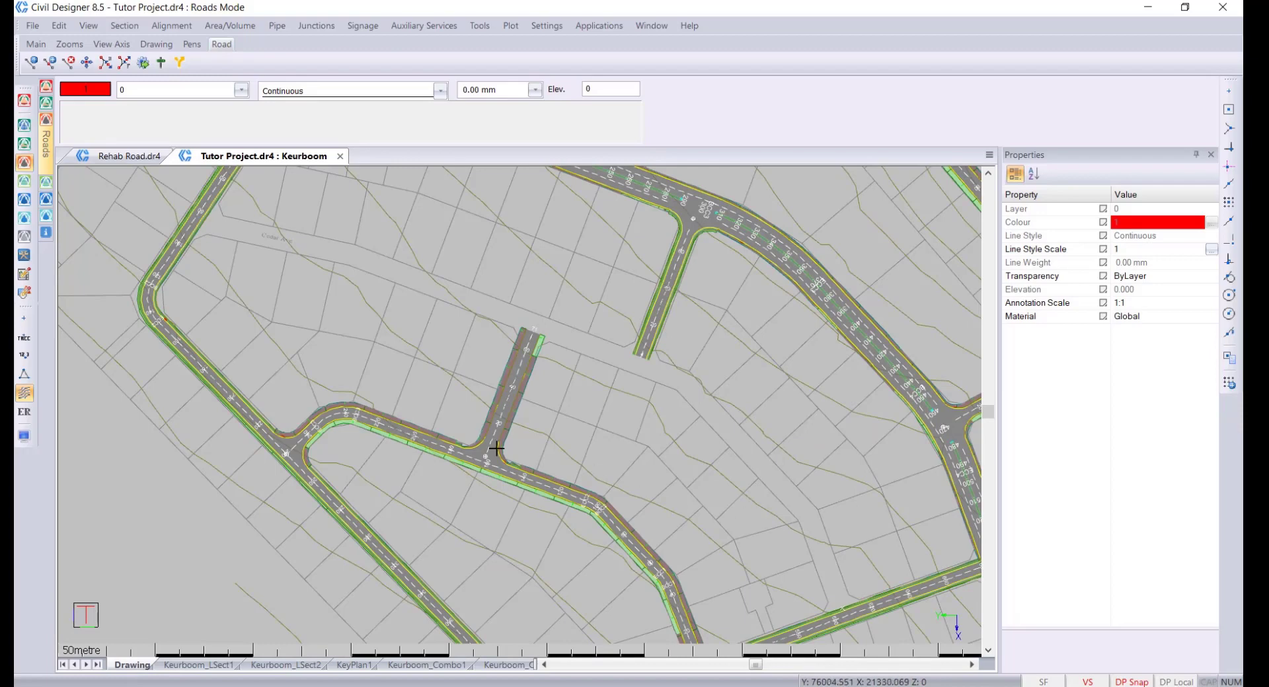
left_click(88, 28)
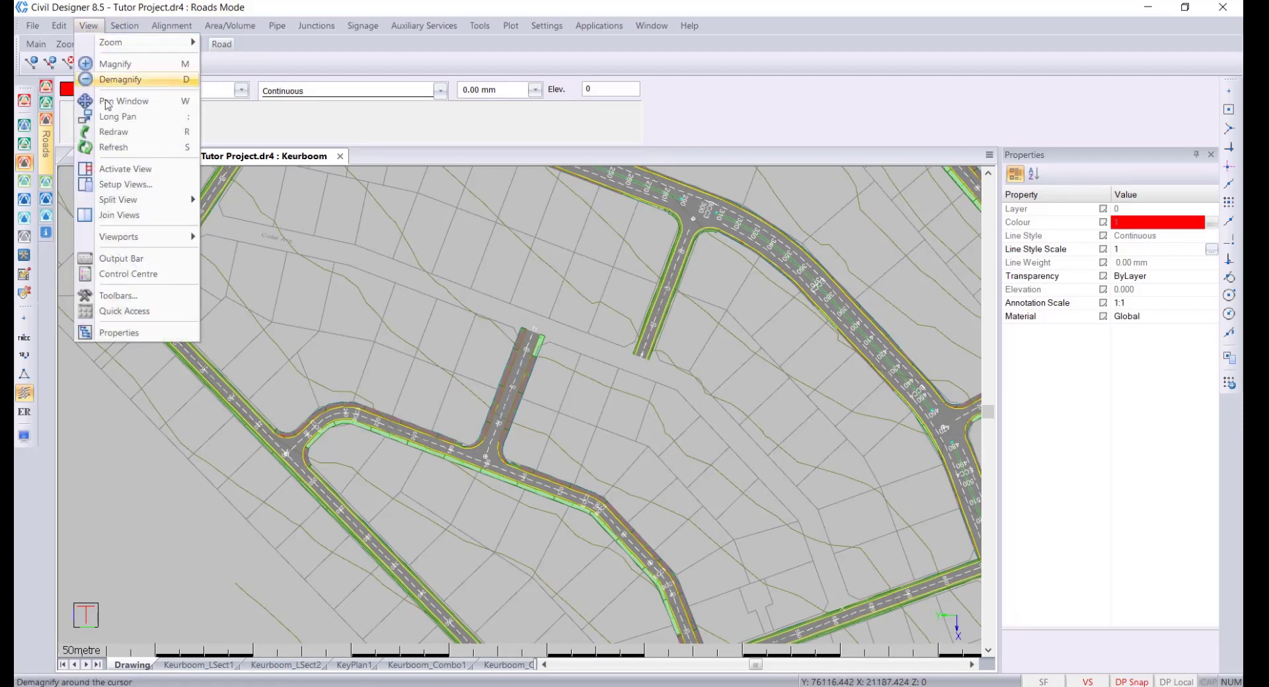
mouse_move(162, 237)
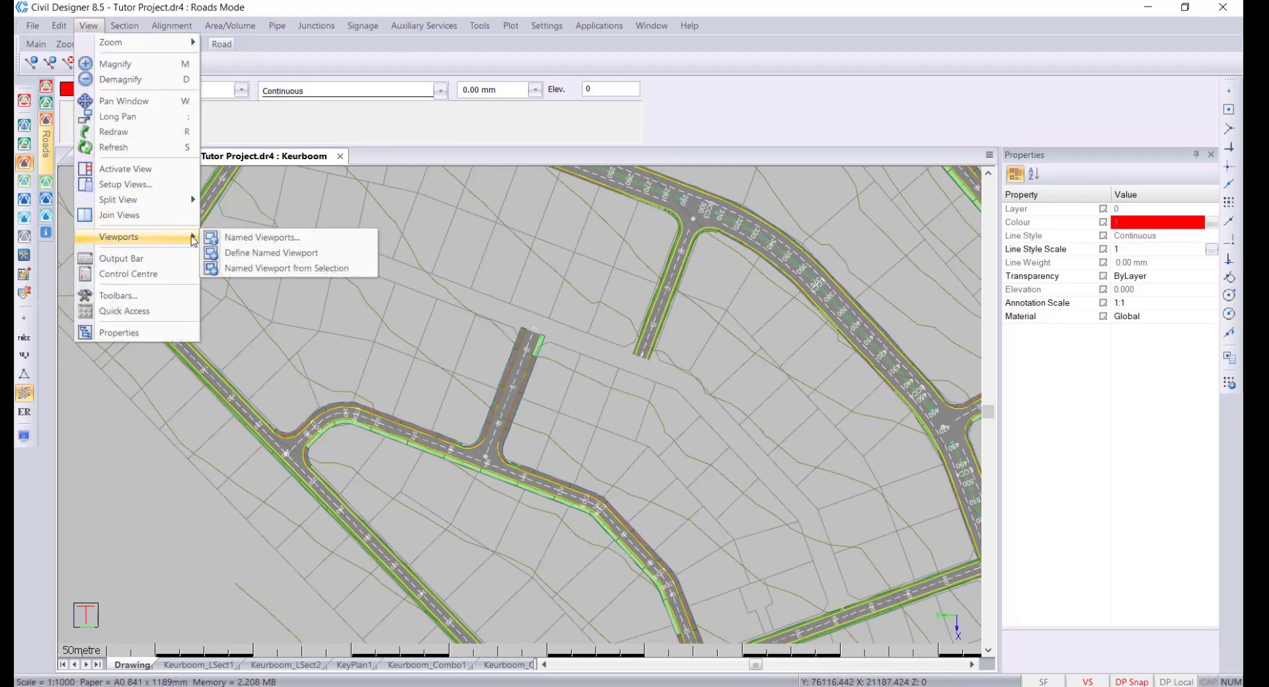
left_click(336, 239)
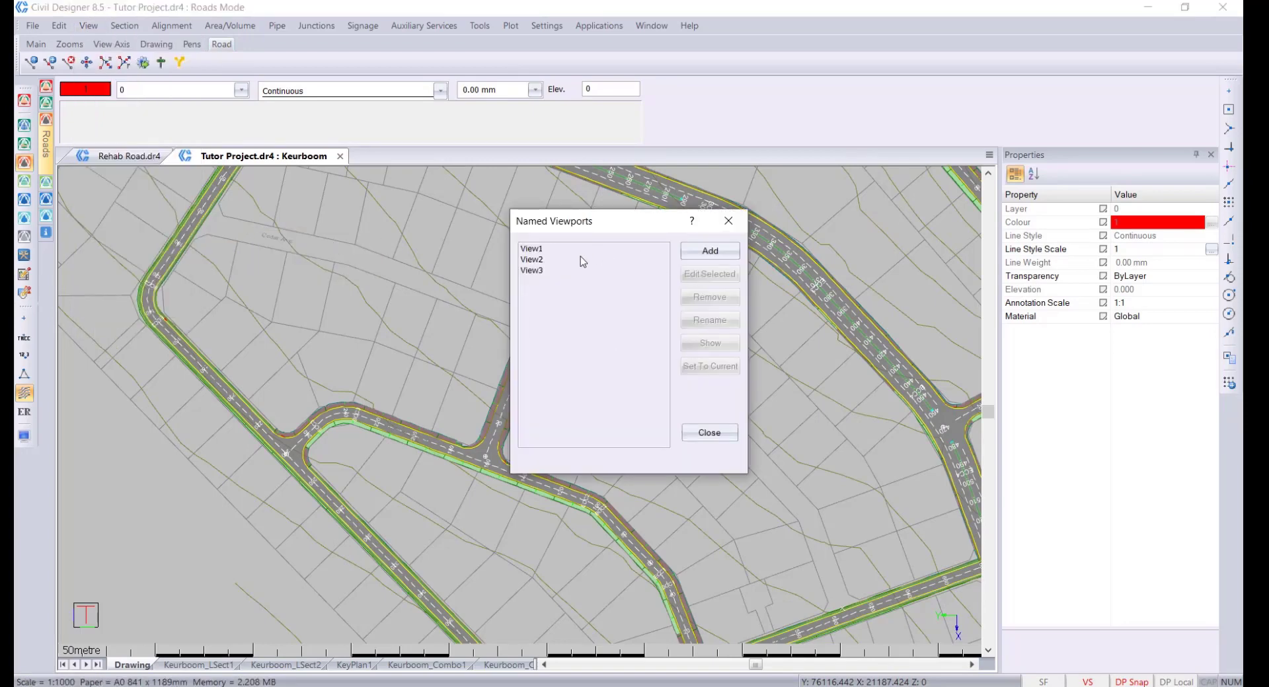
left_click(532, 250)
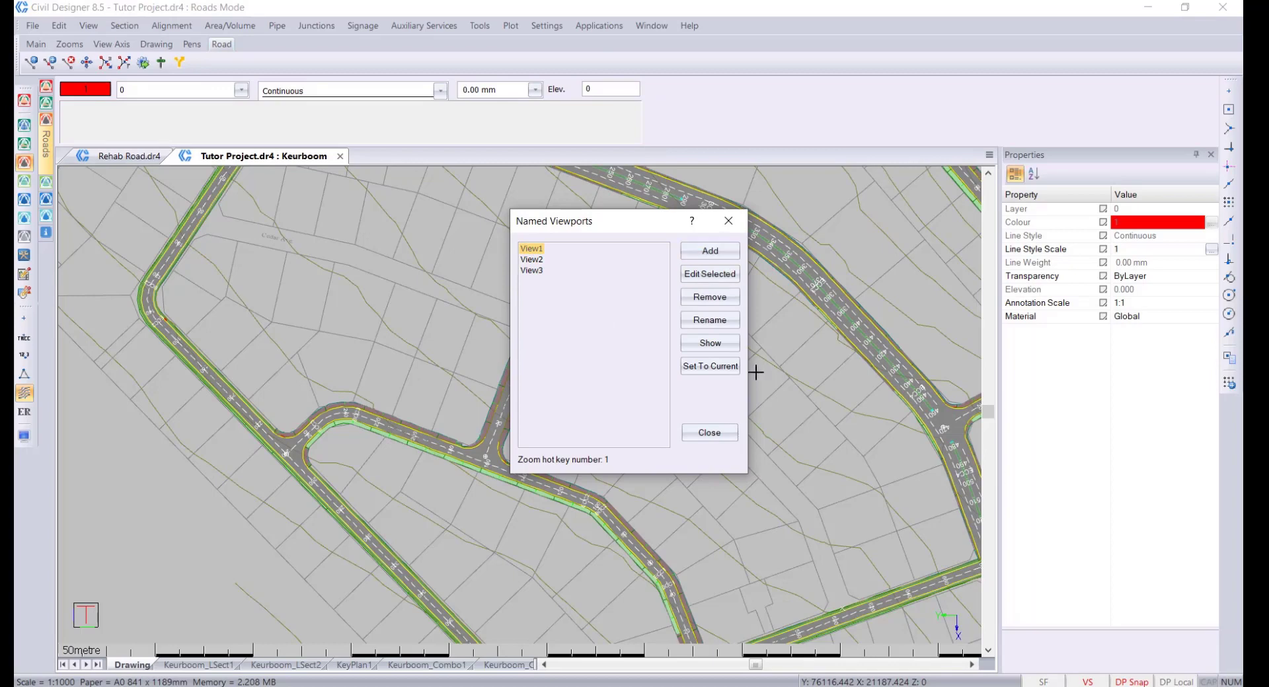
left_click(709, 433)
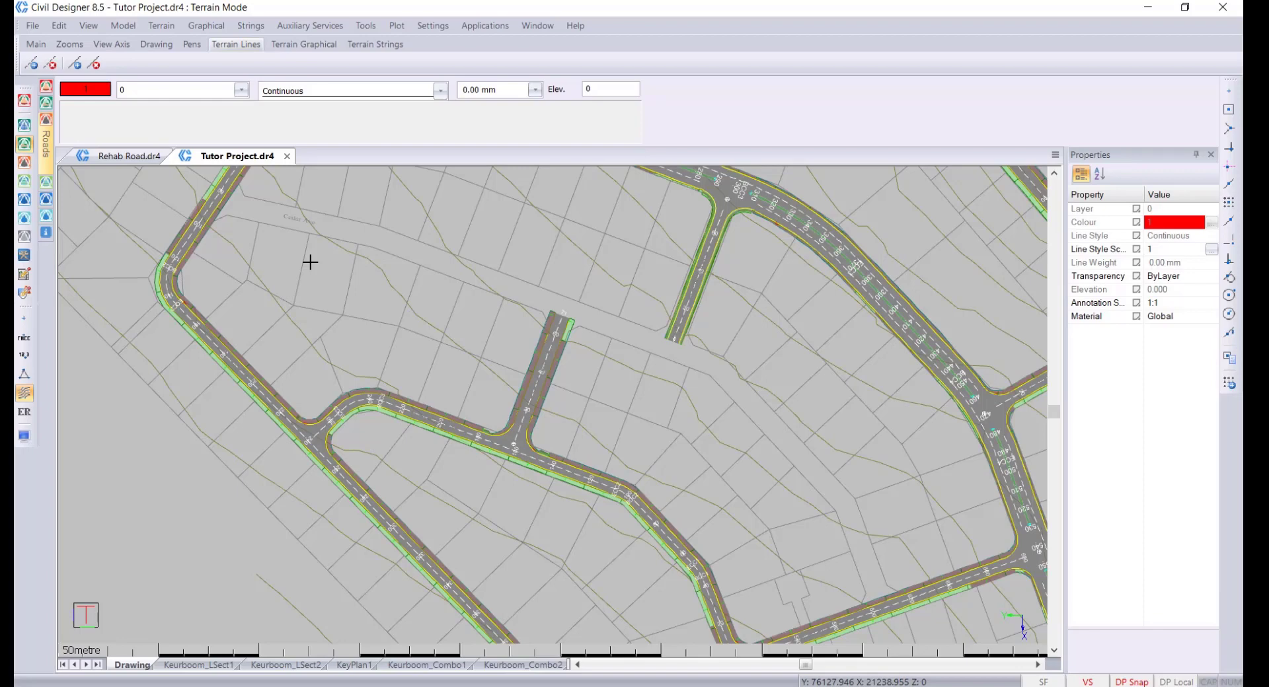
Step: Draw a centered line in point snap mode along the Cedar Ave reserve, from its western end to the first bend
left_click(23, 255)
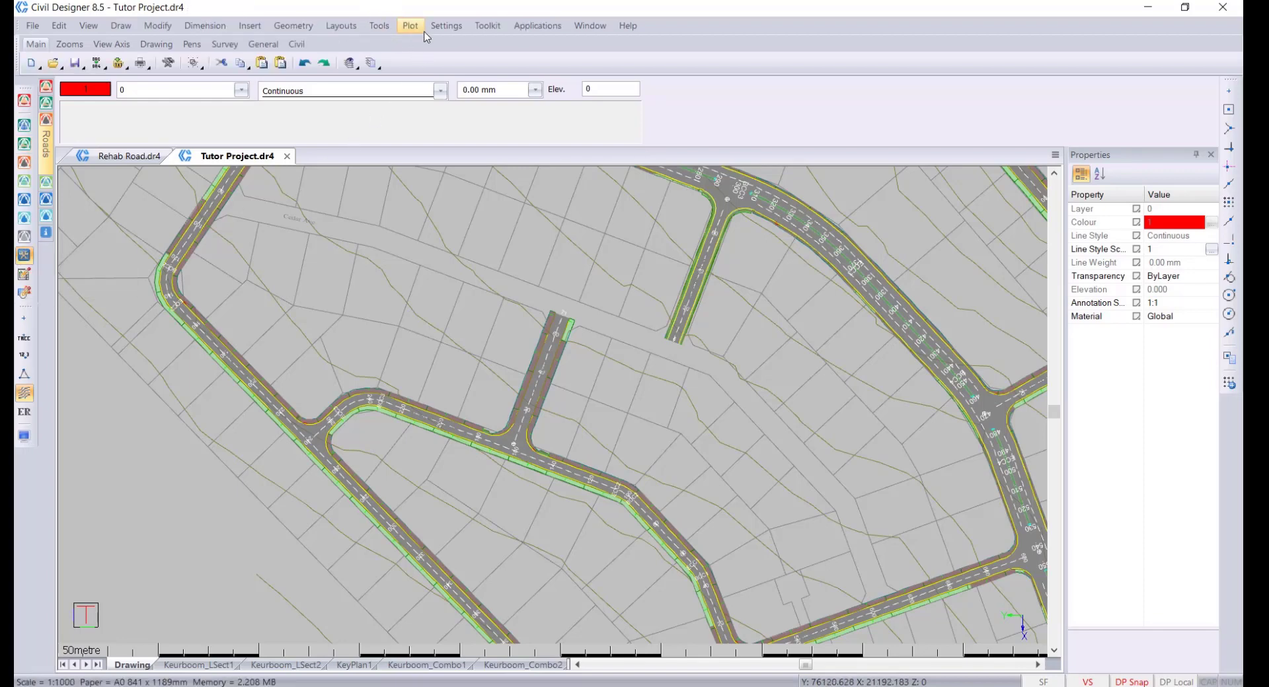
left_click(488, 25)
mouse_move(543, 65)
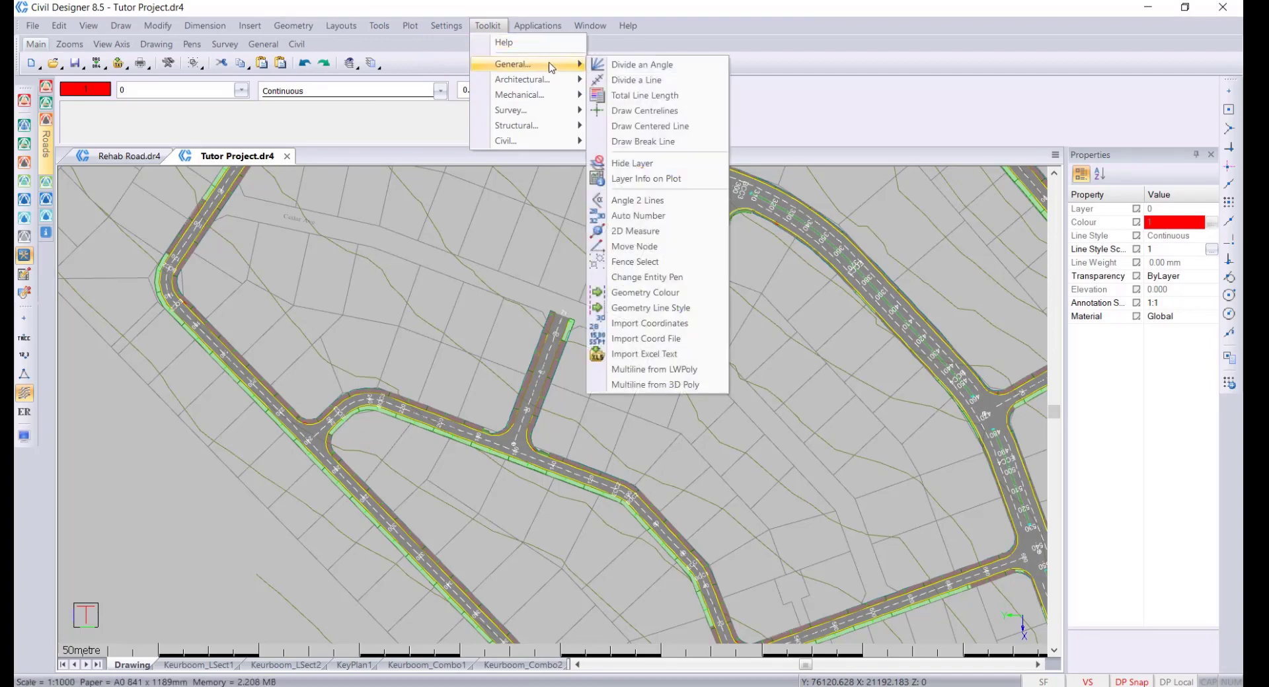
left_click(697, 133)
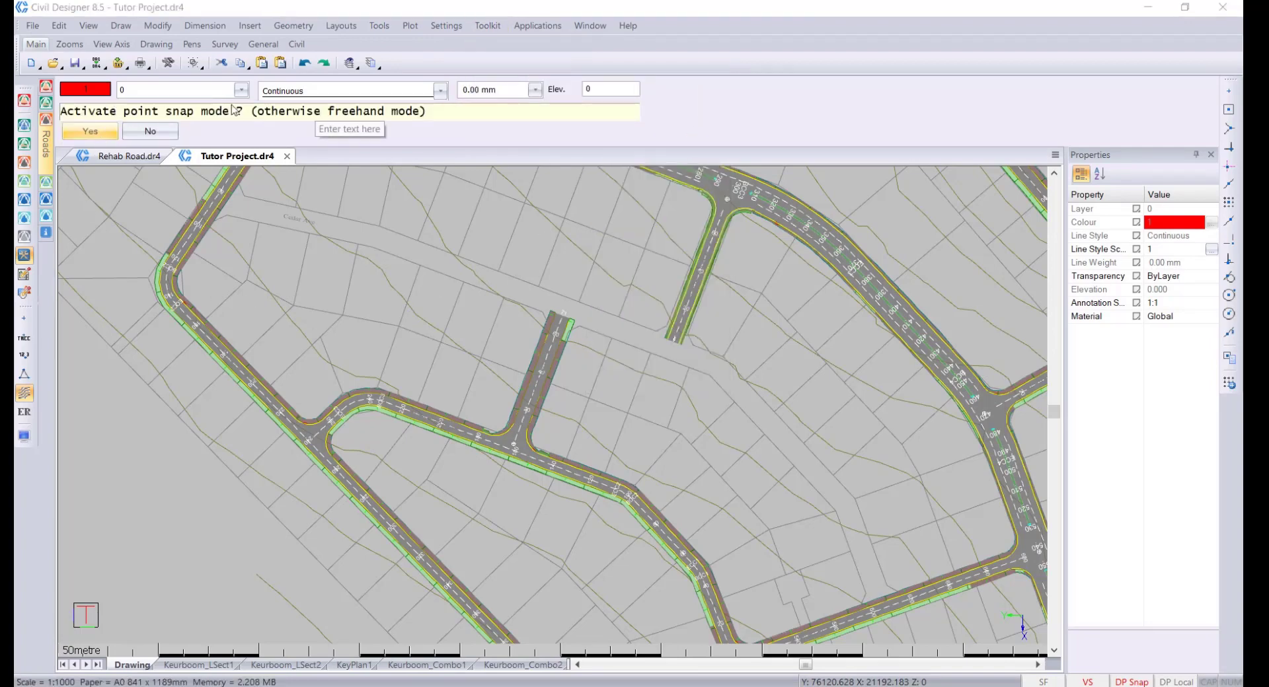
left_click(91, 131)
scroll(269, 199, "up", 5)
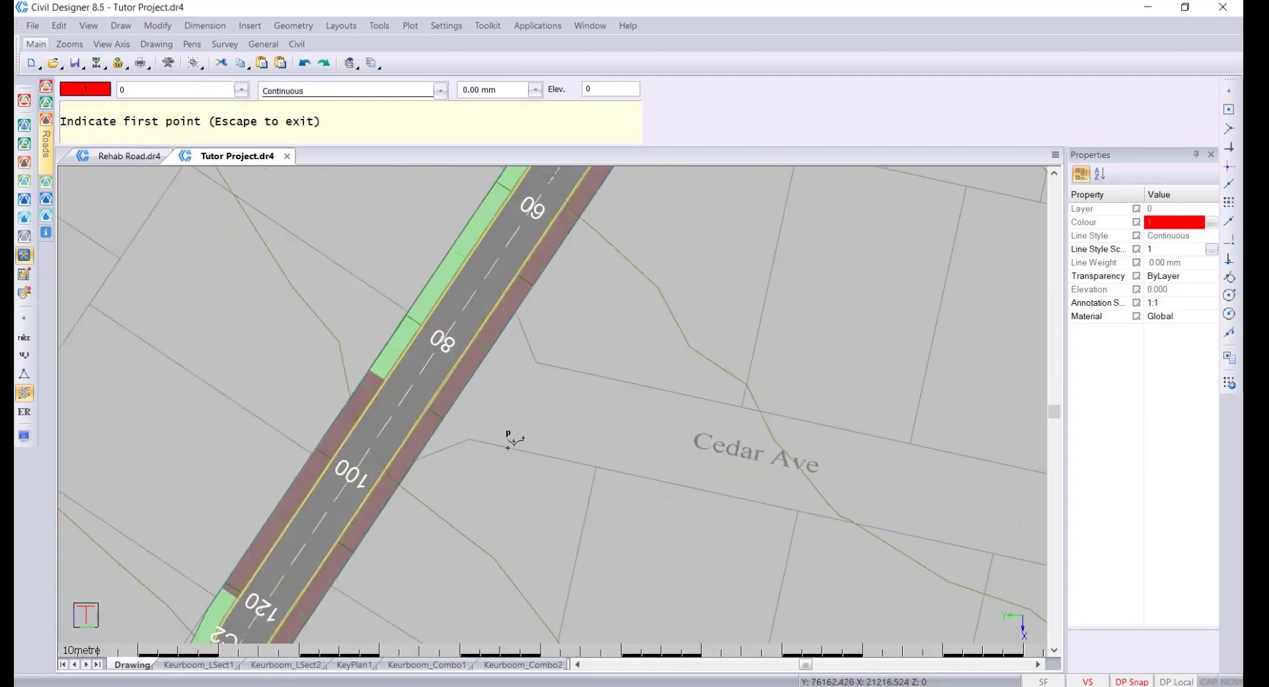
left_click(536, 362)
left_click(560, 364)
key("Escape")
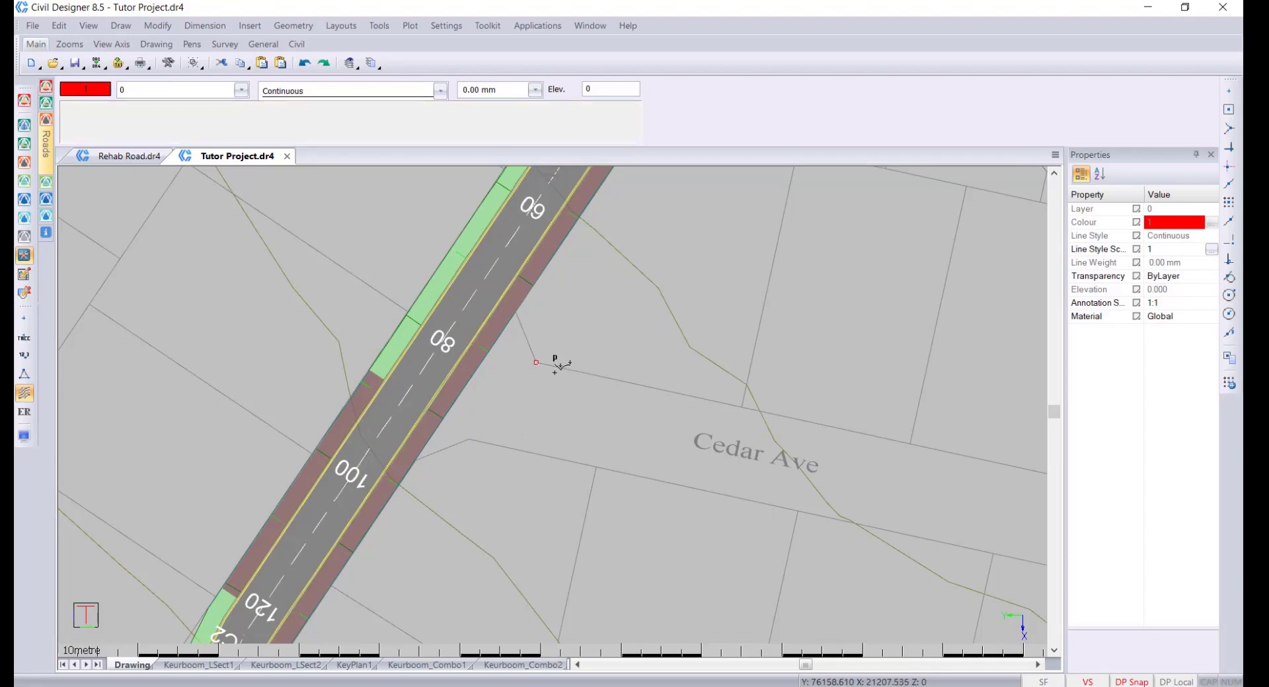
scroll(561, 364, "down", 2)
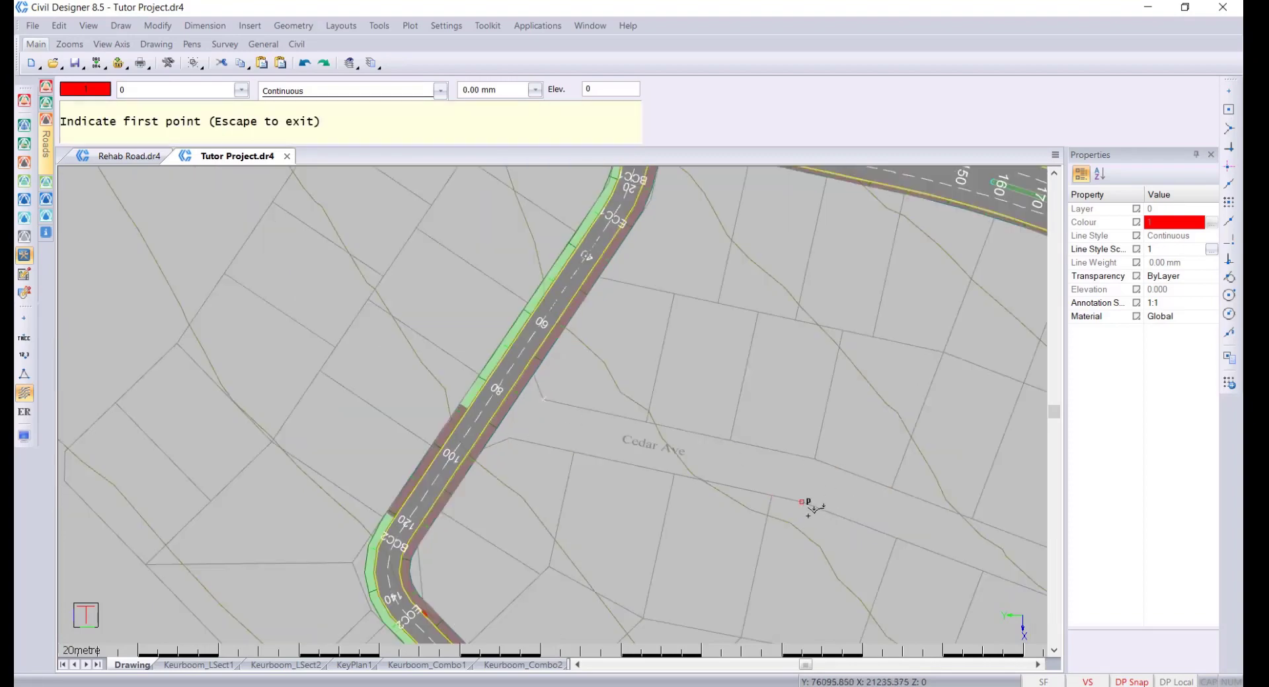
left_click(807, 509)
left_click(813, 461)
Step: Extend the centered line through the reserve's next two bends, using the opposing boundary corners at each bend
scroll(813, 461, "down", 2)
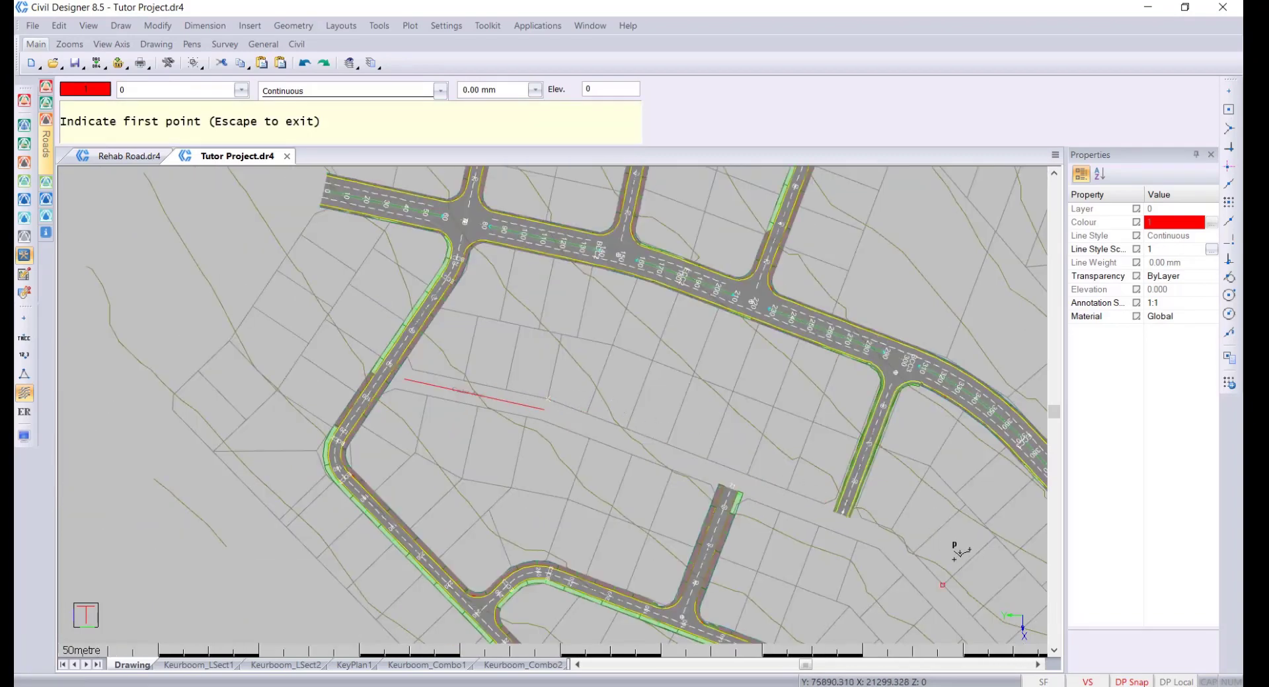
scroll(956, 551, "up", 4)
left_click(419, 307)
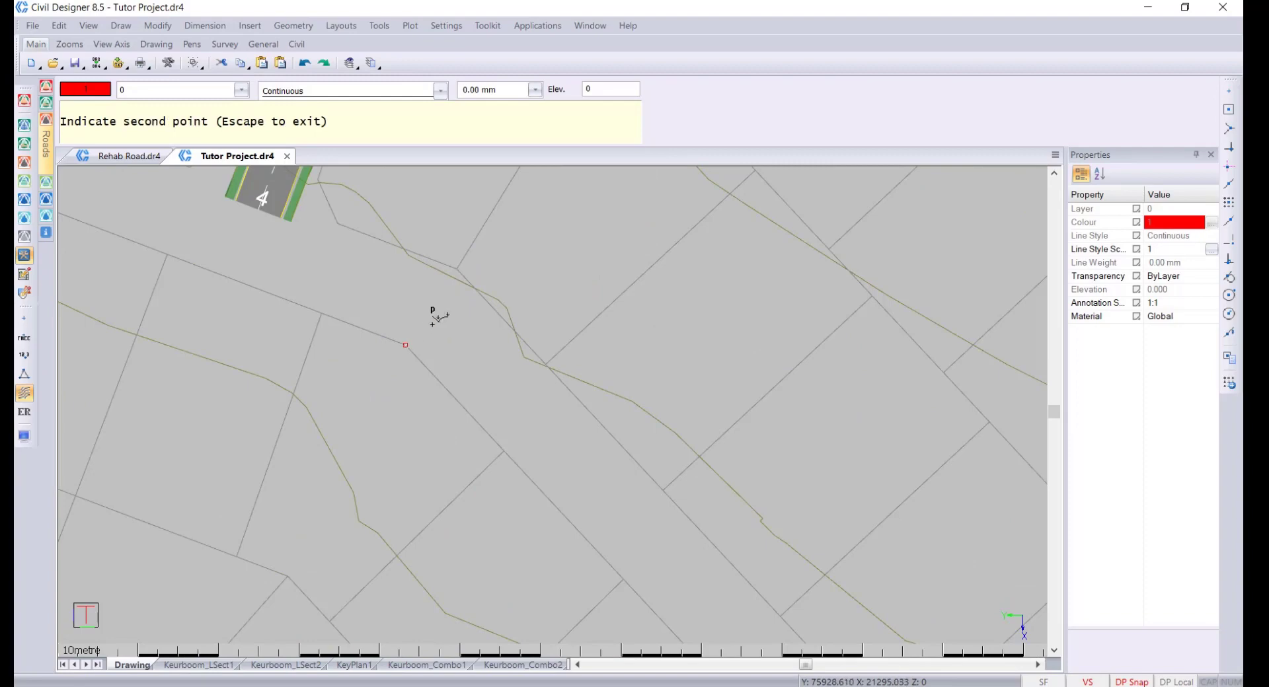
left_click(466, 265)
scroll(547, 326, "down", 3)
scroll(652, 519, "up", 4)
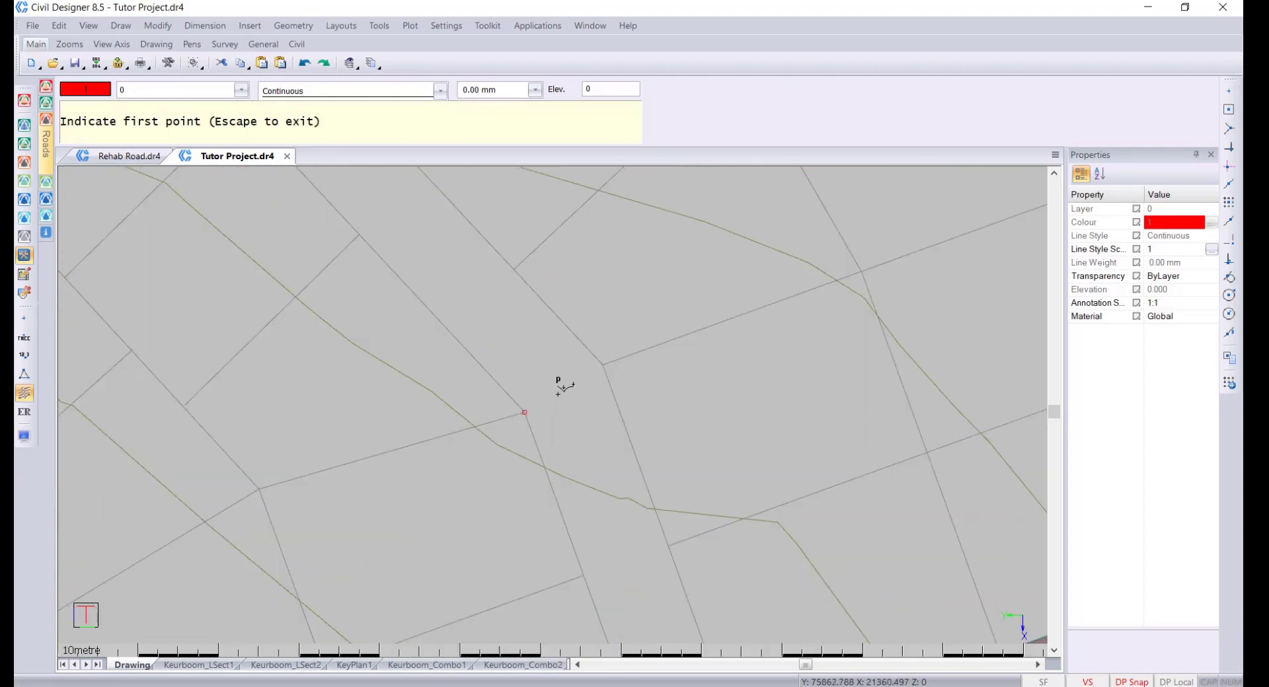
left_click(558, 391)
left_click(598, 370)
Step: Continue the centered line to the reserve's southern end at the cross road and end the command
scroll(557, 454, "down", 3)
scroll(559, 474, "up", 2)
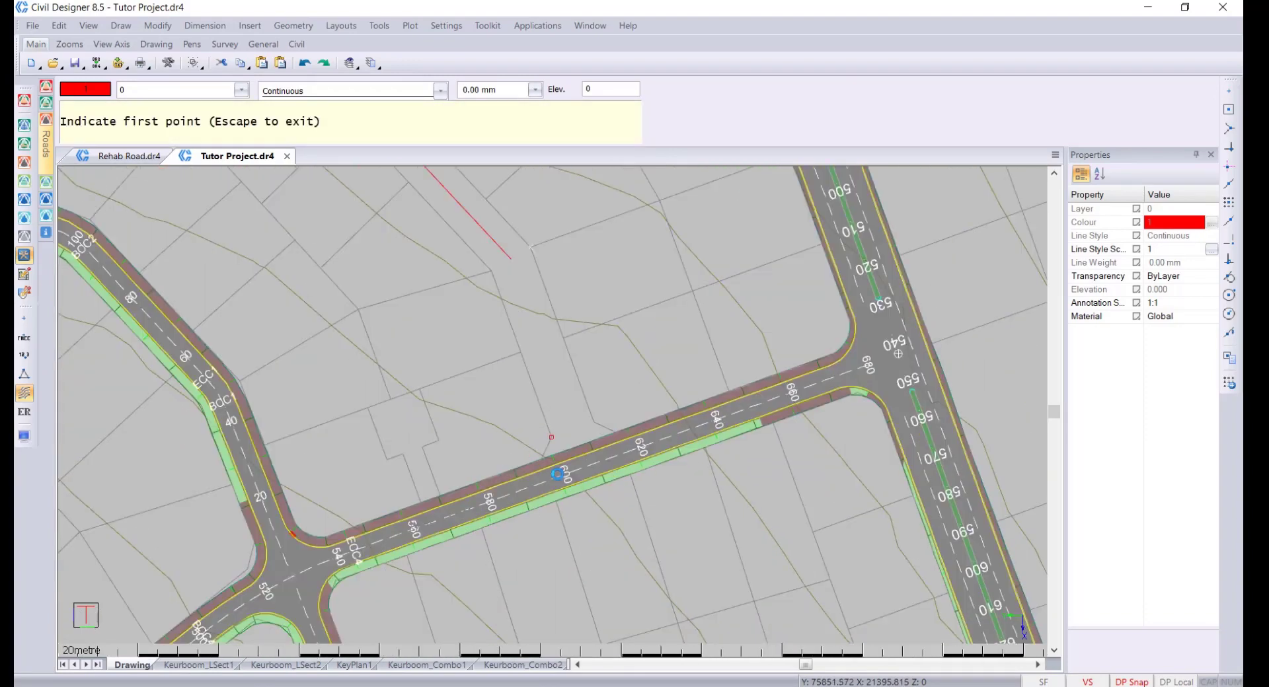
scroll(559, 474, "up", 2)
left_click(573, 448)
left_click(604, 404)
scroll(604, 404, "down", 4)
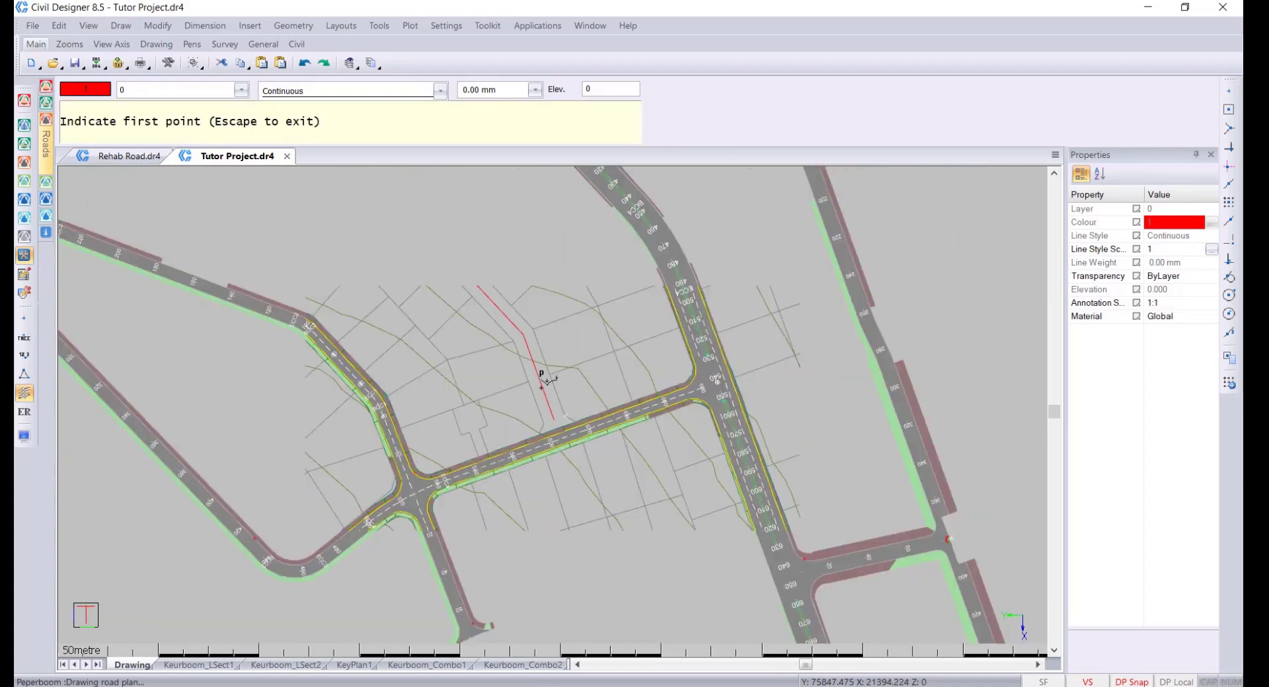
scroll(439, 311, "down", 3)
scroll(439, 311, "up", 3)
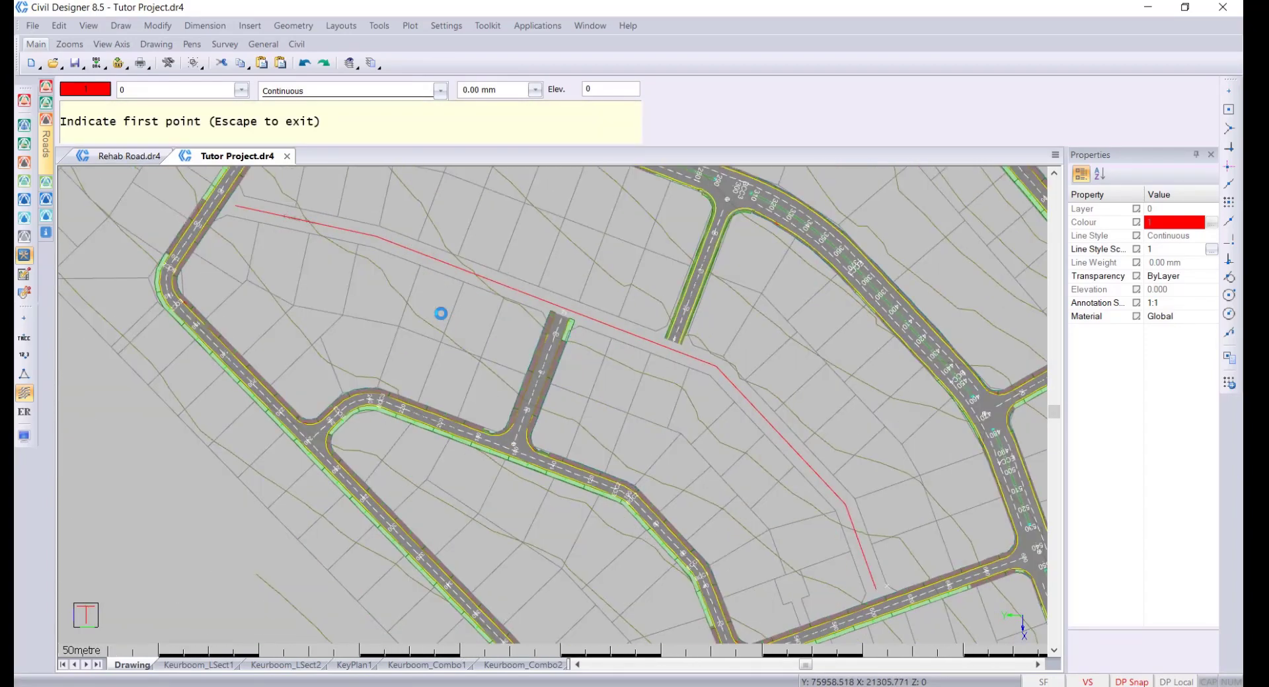
left_click(464, 282)
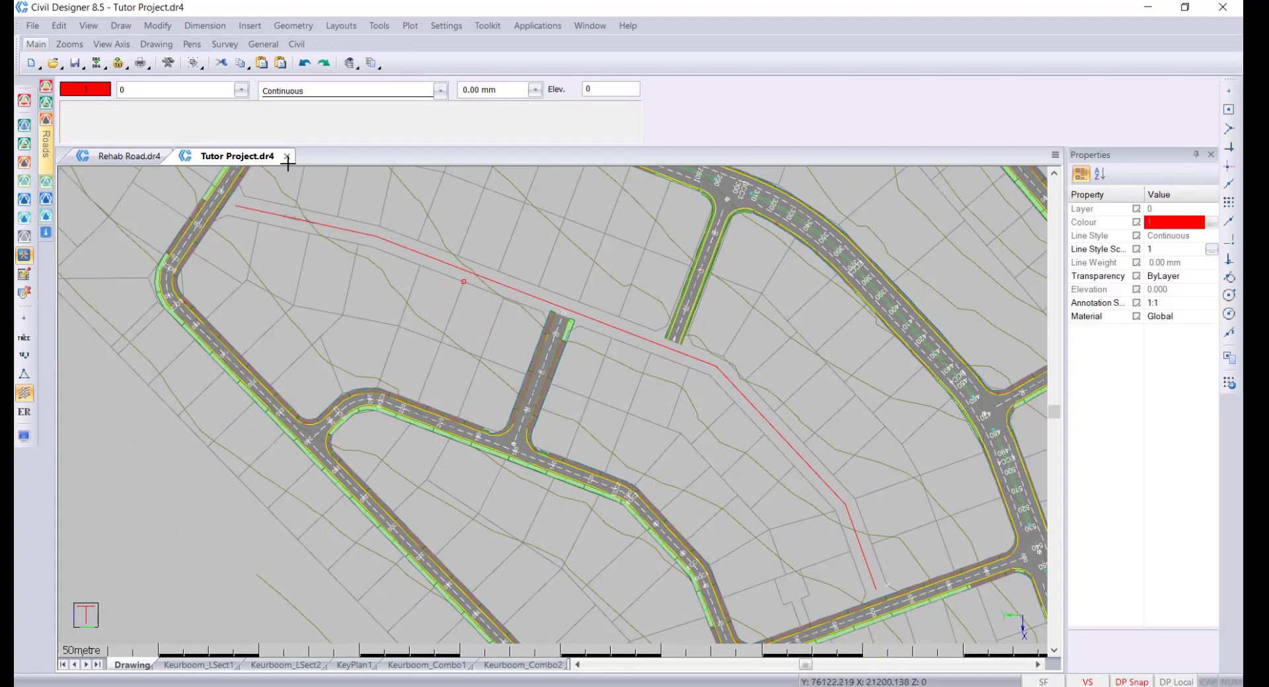
Step: Fillet the two centreline segments at Cedar Ave's first bend with a radius of 35, trimming both entities
left_click(159, 27)
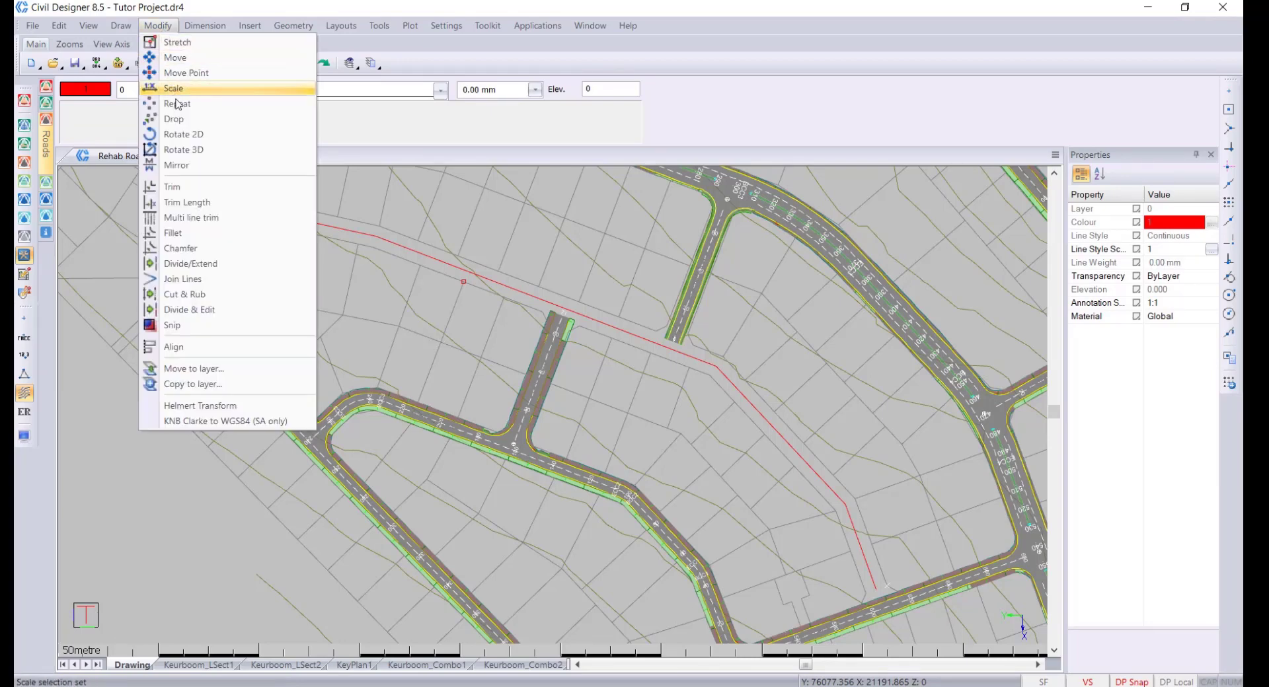
left_click(220, 235)
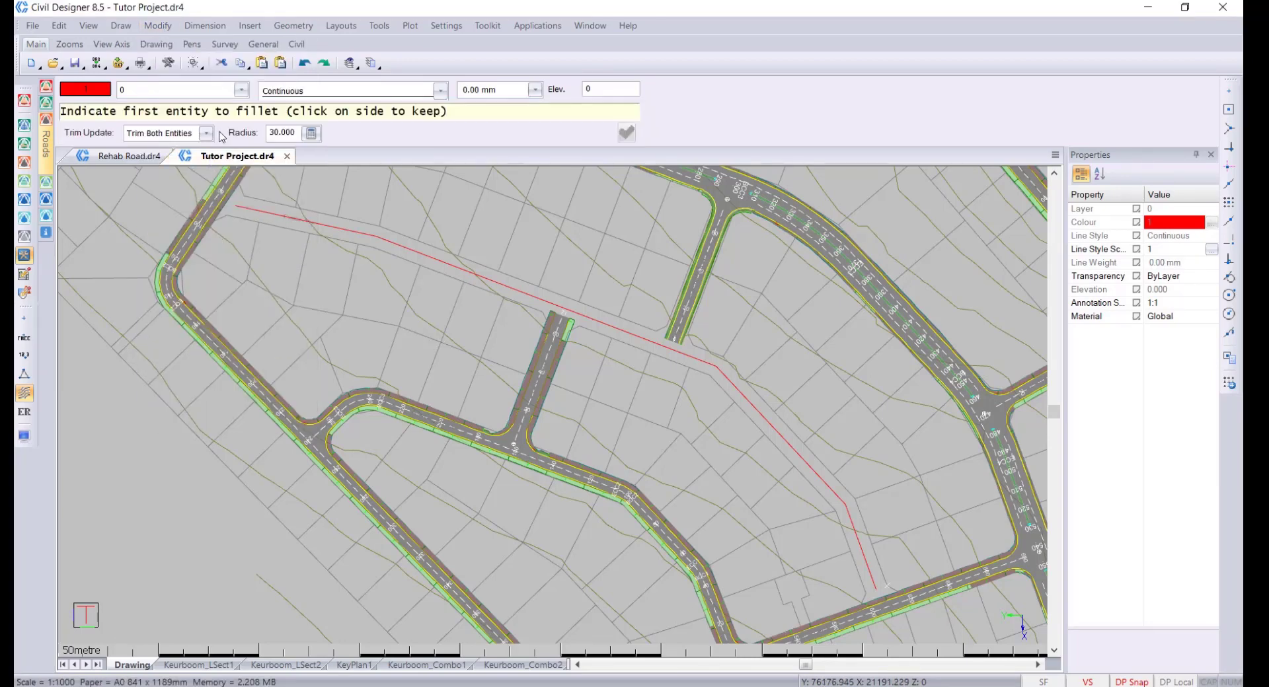
left_click(291, 132)
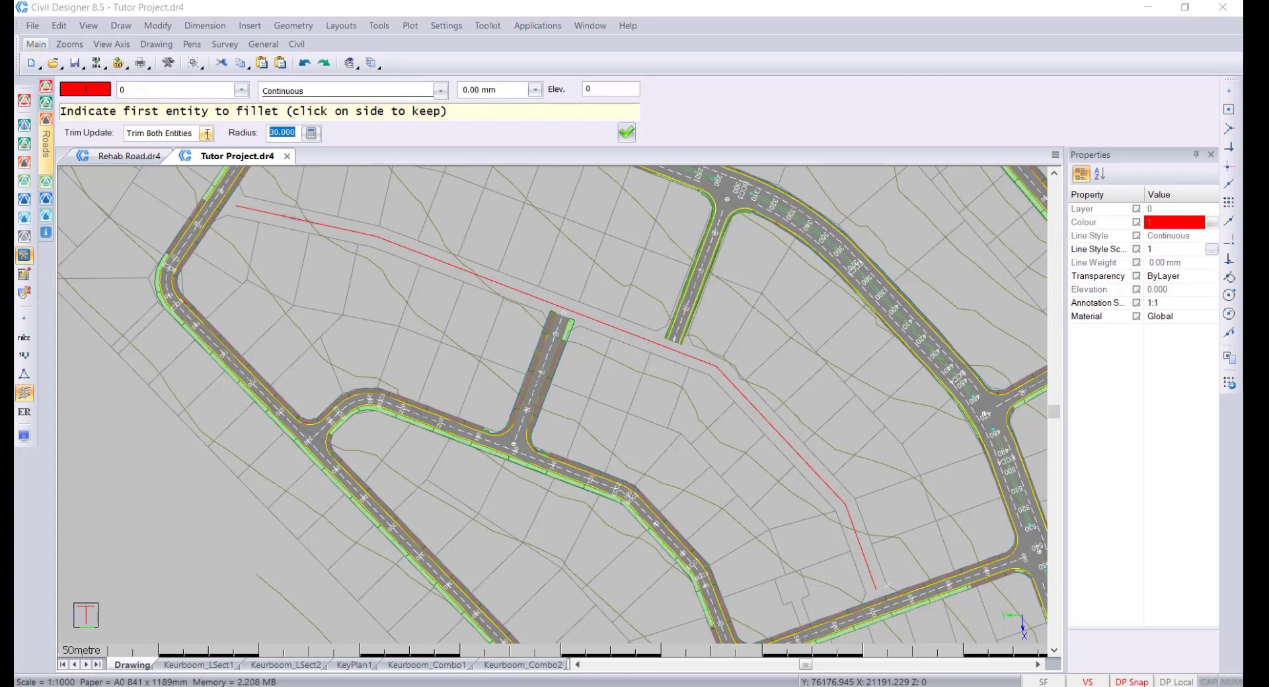
key("Num_Lock")
type("35")
left_click(626, 134)
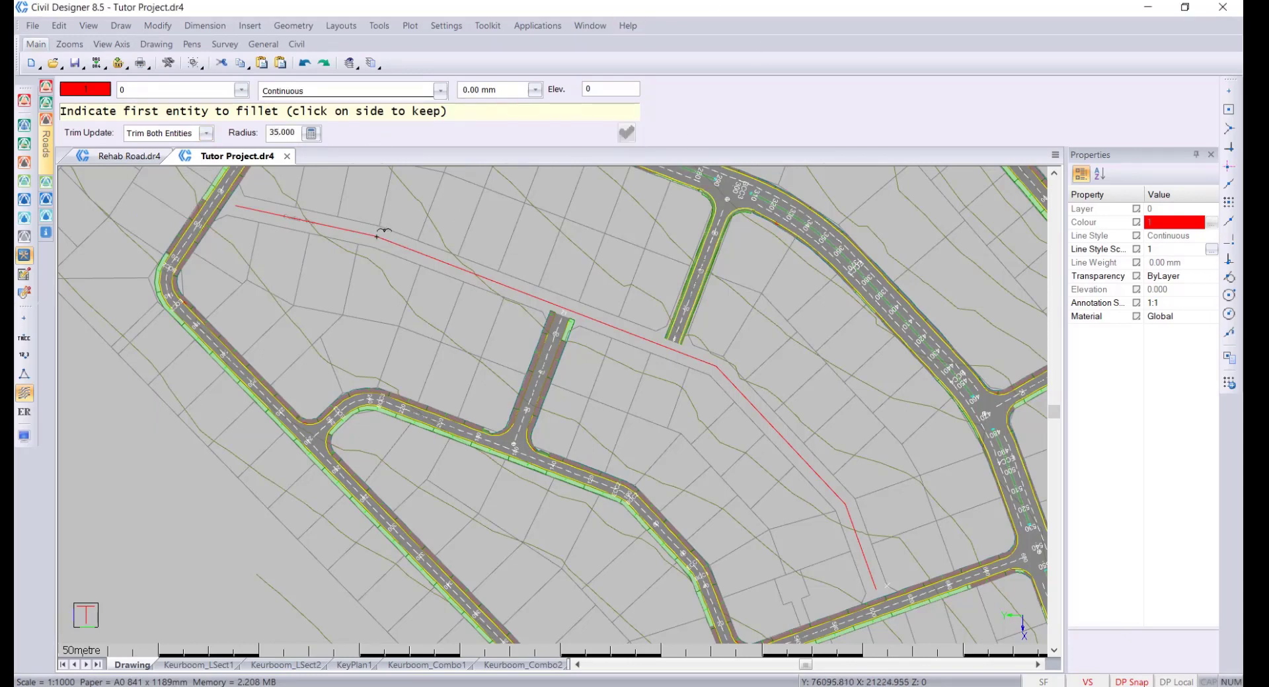
scroll(377, 234, "up", 3)
left_click(529, 386)
left_click(609, 417)
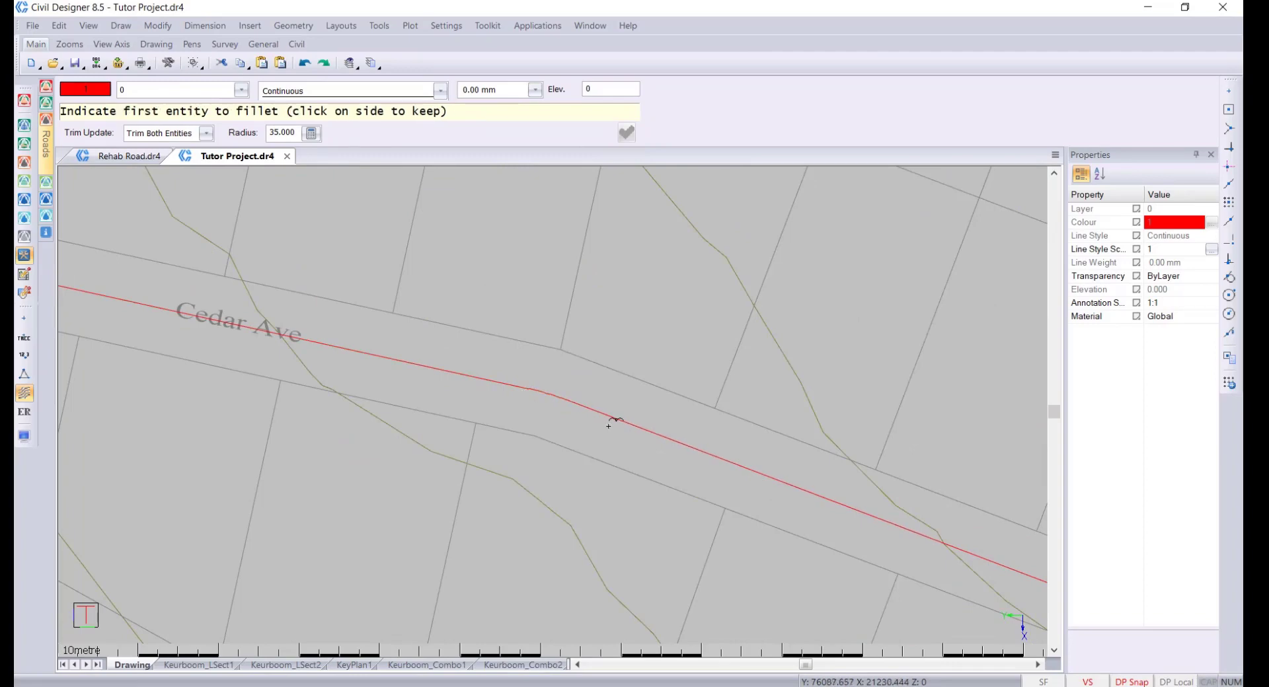
Step: Fillet the two centreline segments at Cedar Ave's second bend with a radius of 35, trimming both entities
scroll(554, 405, "down", 2)
scroll(555, 404, "down", 2)
scroll(561, 400, "up", 4)
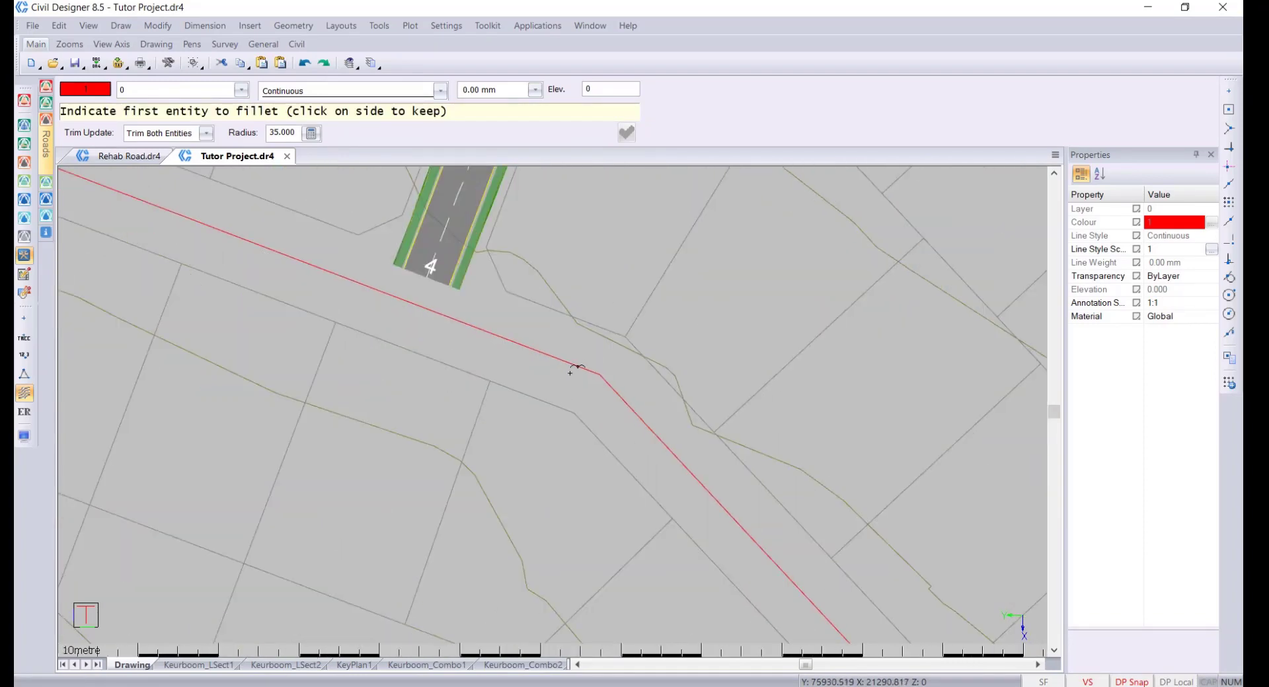
left_click(605, 386)
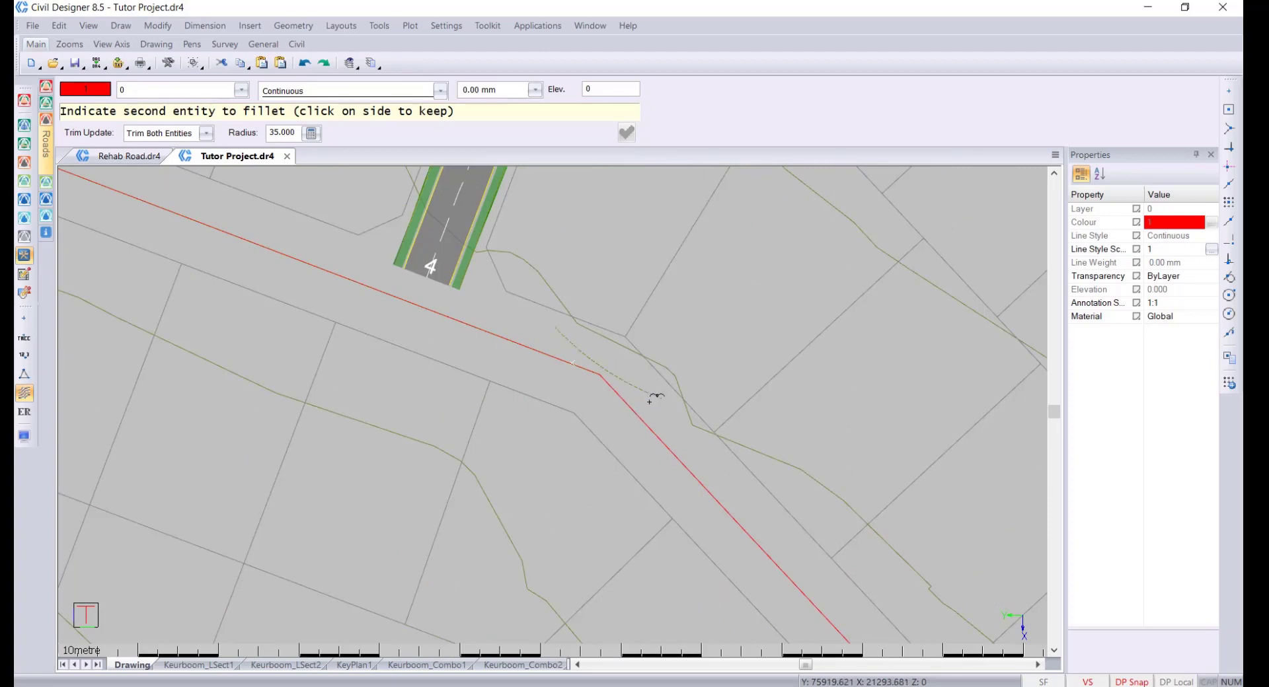
key("Escape")
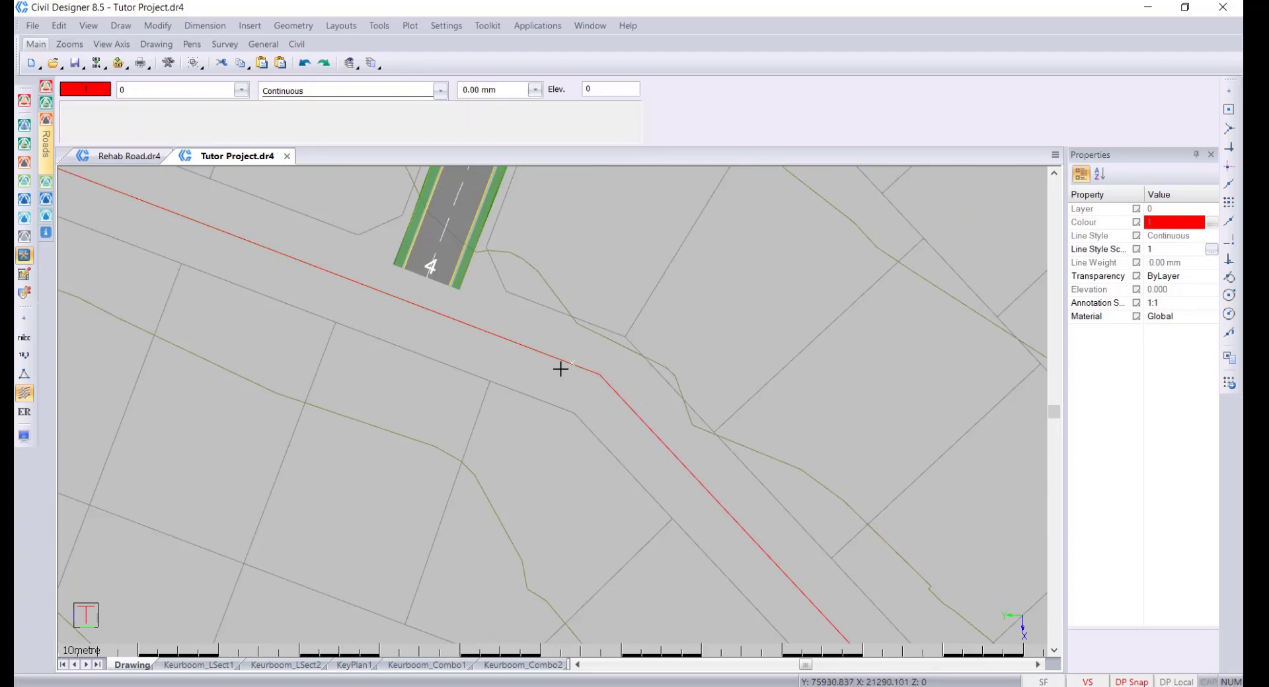
left_click(499, 338)
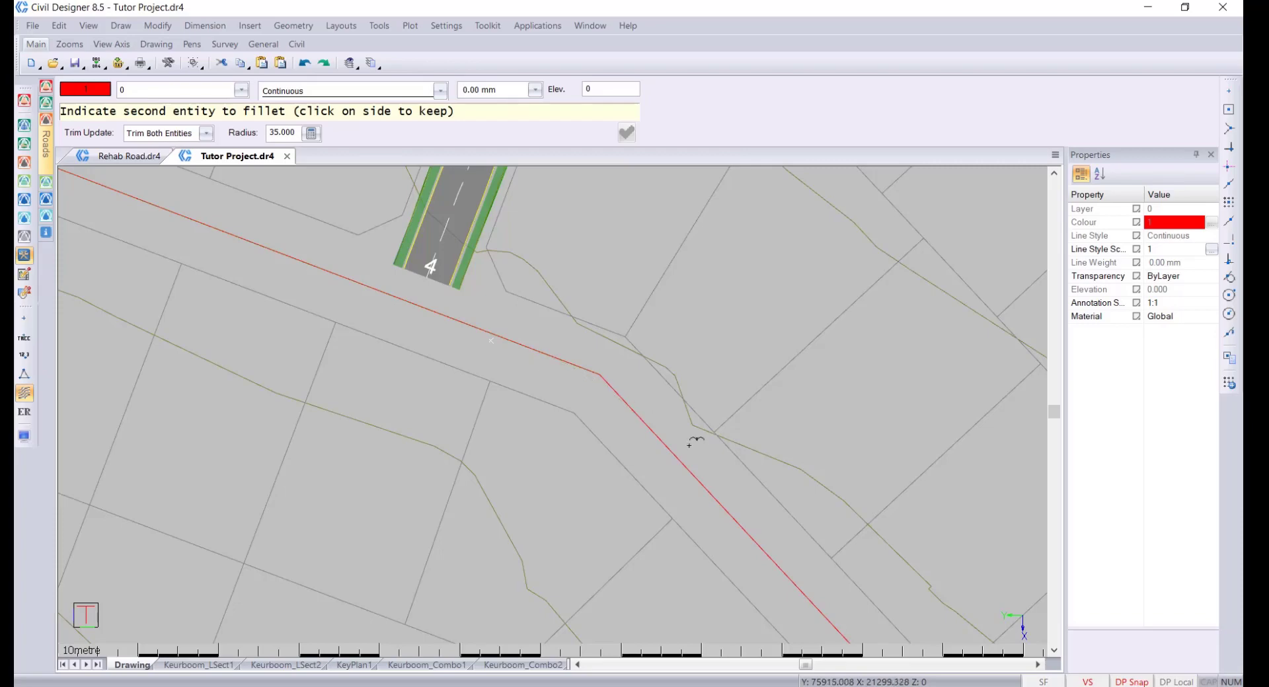
left_click(652, 433)
Step: Fillet the centreline segments at the third bend near the southern end with a radius of 35, and end the command
scroll(562, 411, "down", 5)
scroll(553, 404, "up", 4)
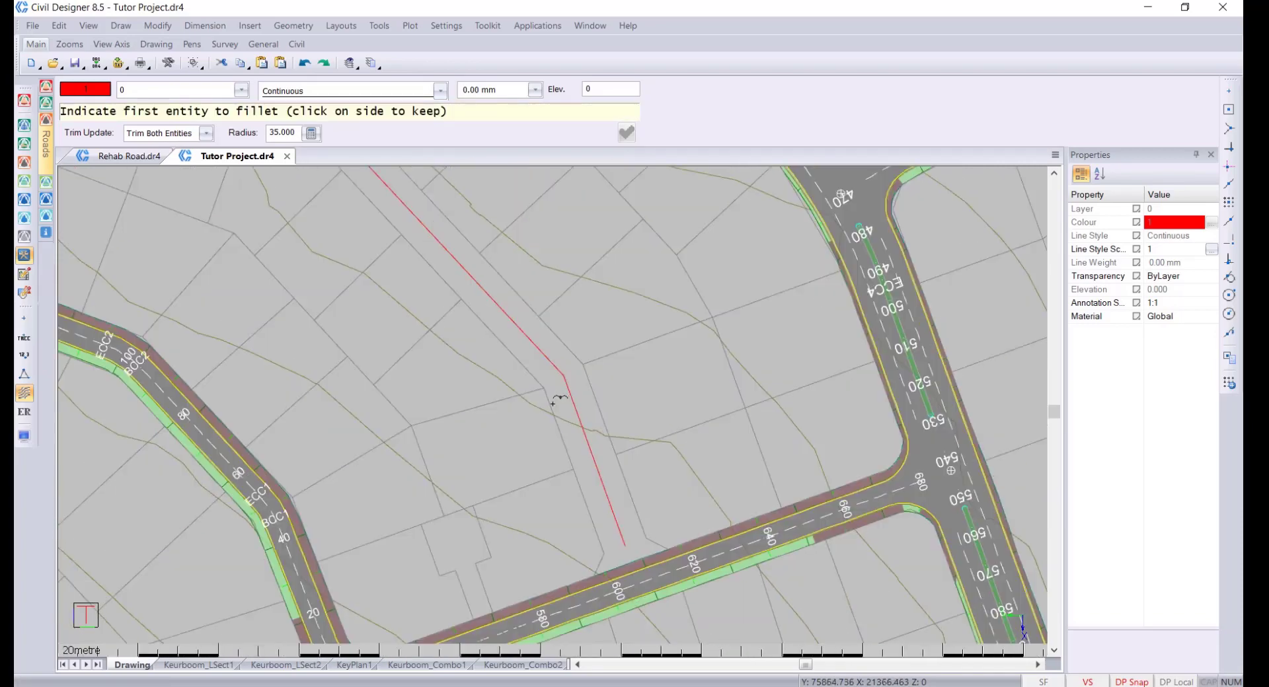
left_click(530, 339)
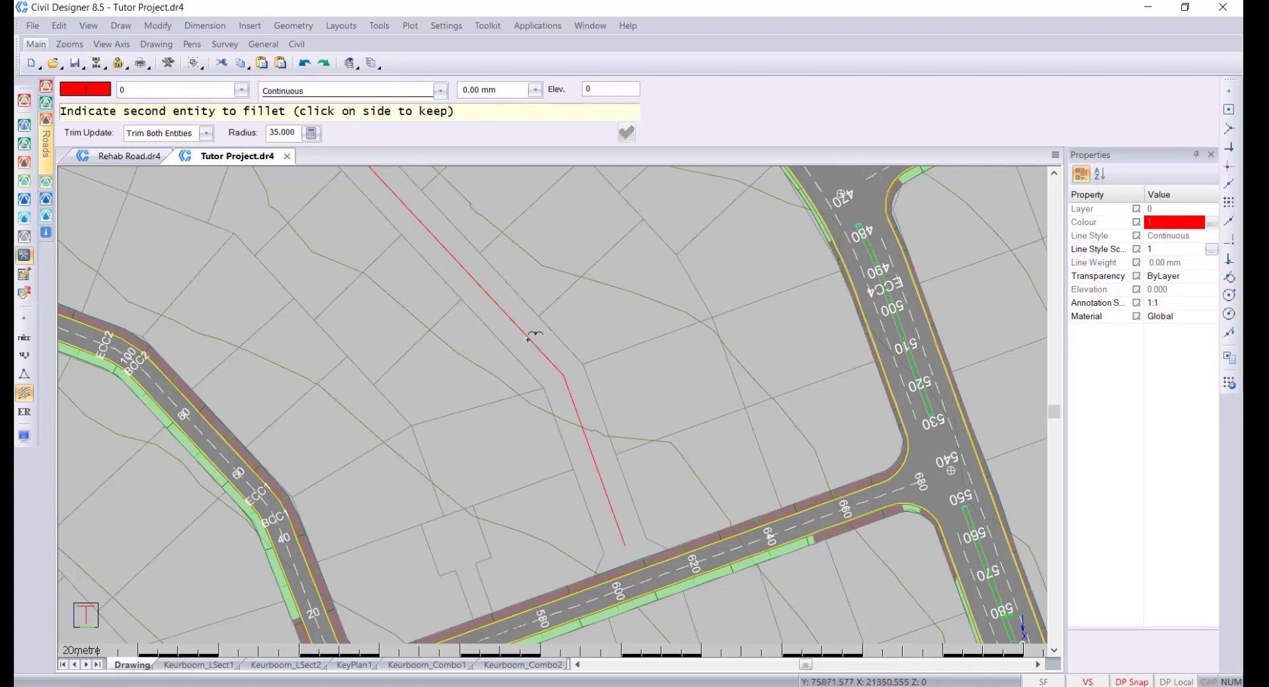
left_click(575, 415)
key("Escape")
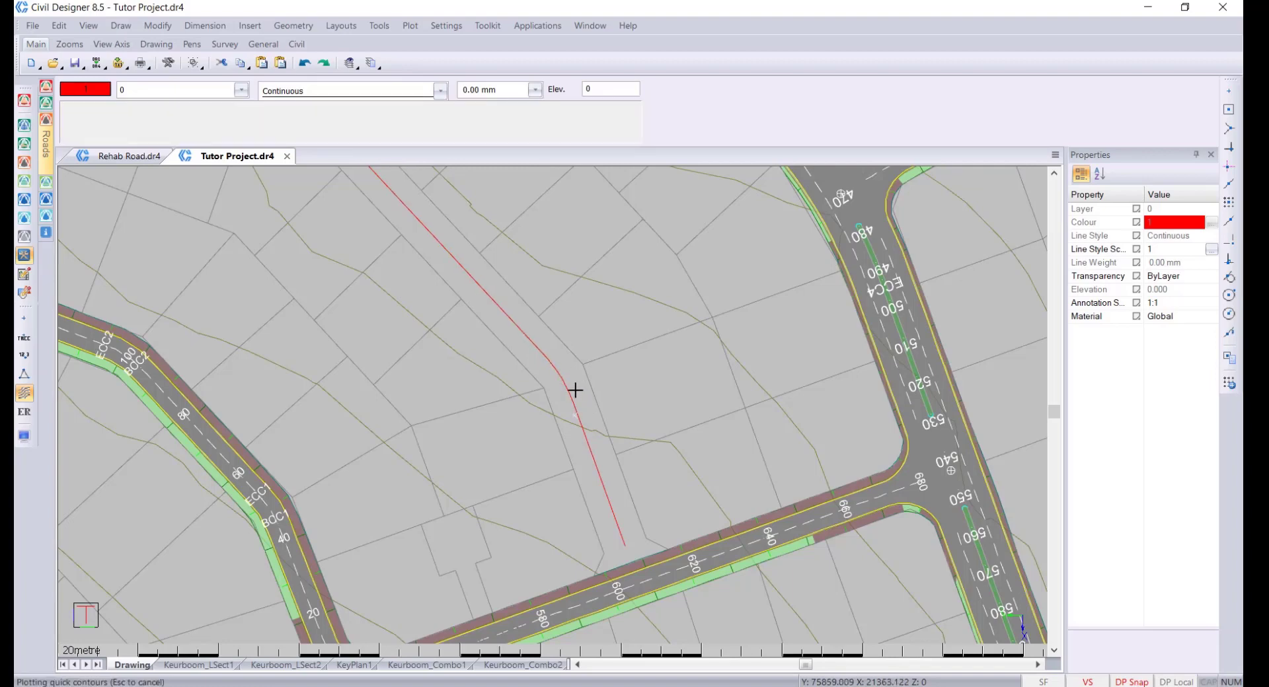
Step: Convert the connected Cedar Ave centreline segments to a polyline starting from the western end, deleting the original line and arc segments
scroll(575, 391, "down", 2)
scroll(569, 428, "down", 2)
scroll(236, 264, "up", 2)
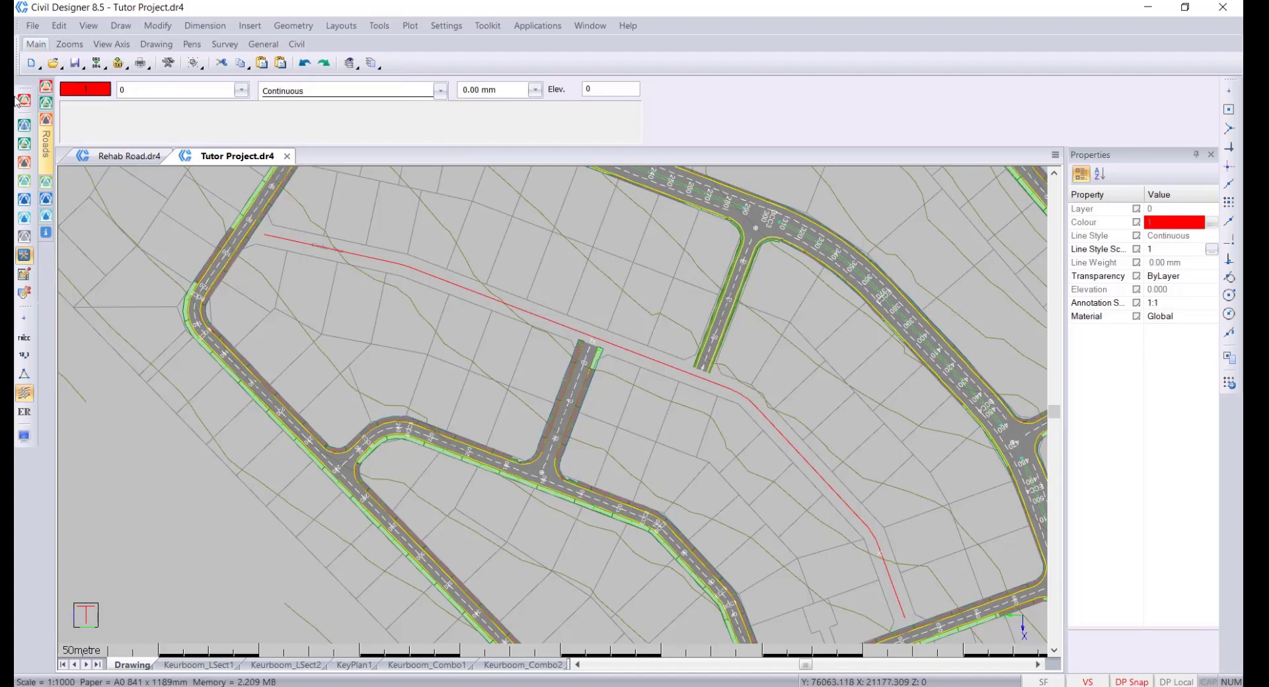
left_click(379, 25)
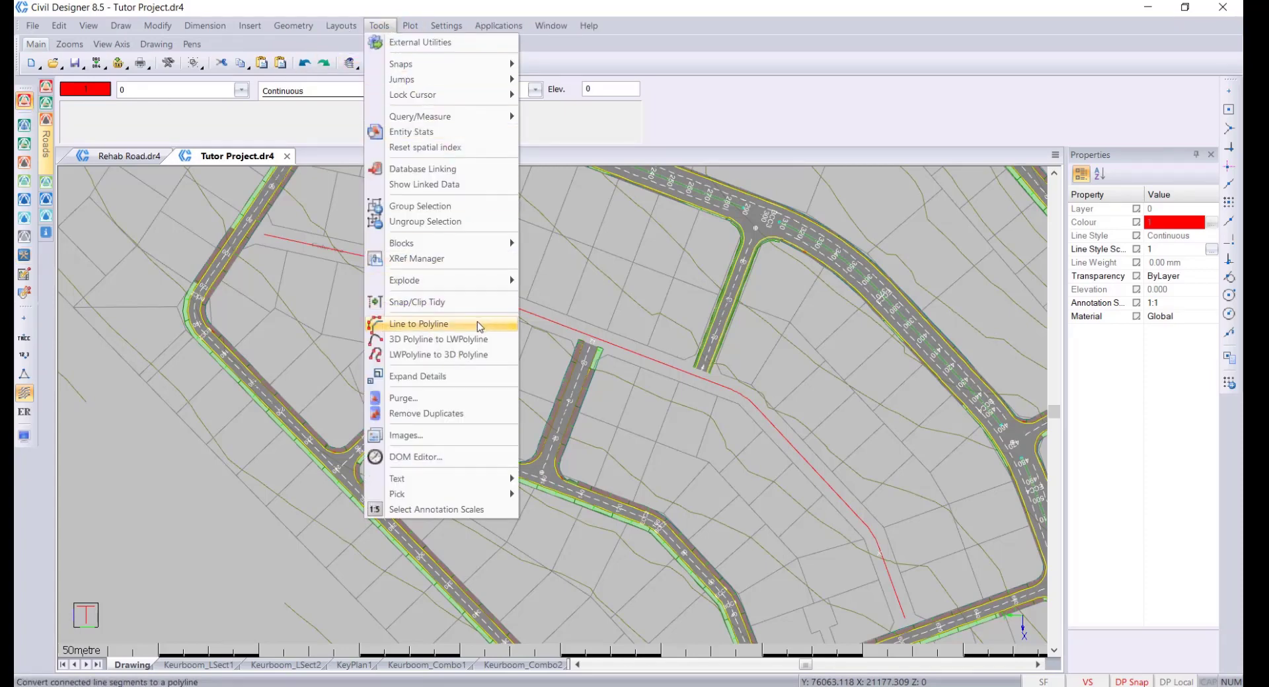
left_click(480, 327)
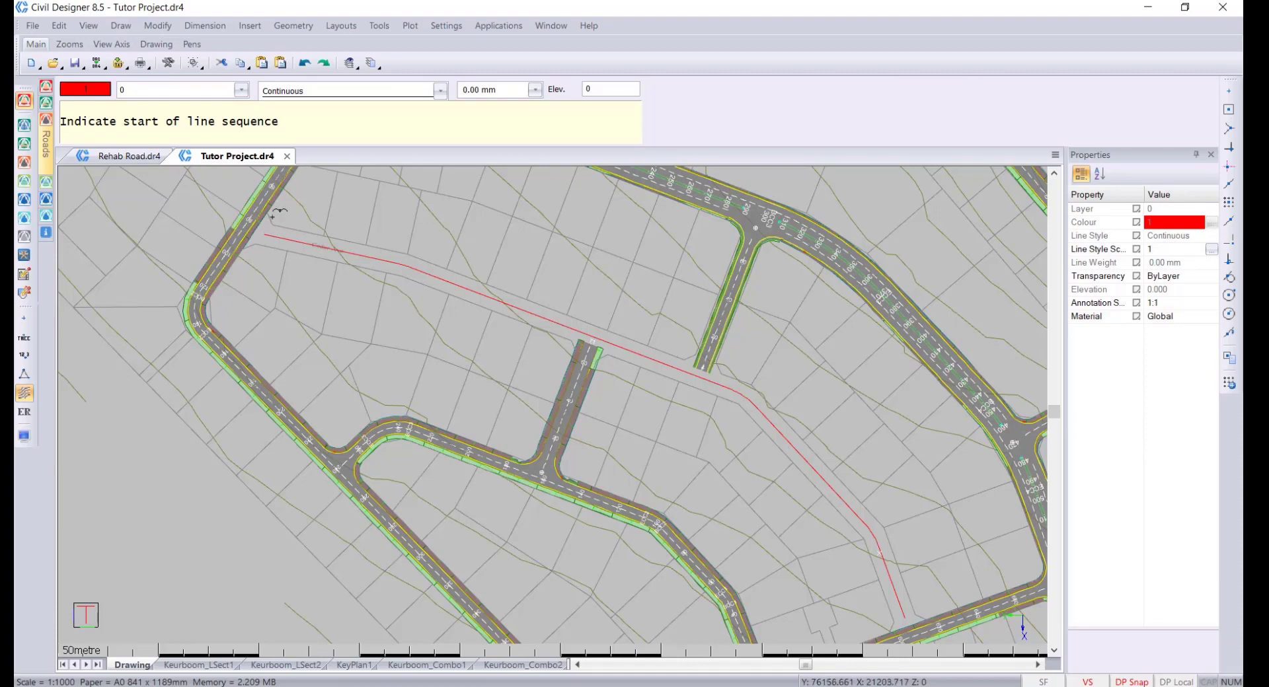
left_click(279, 236)
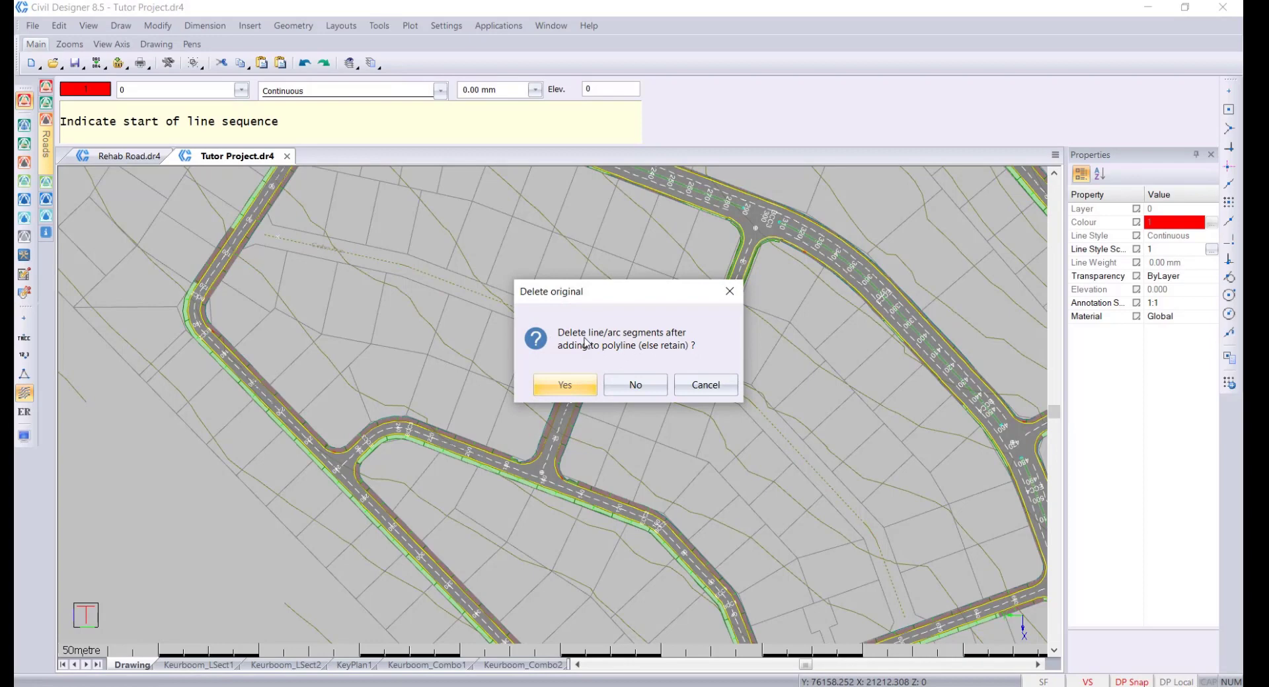
left_click(565, 386)
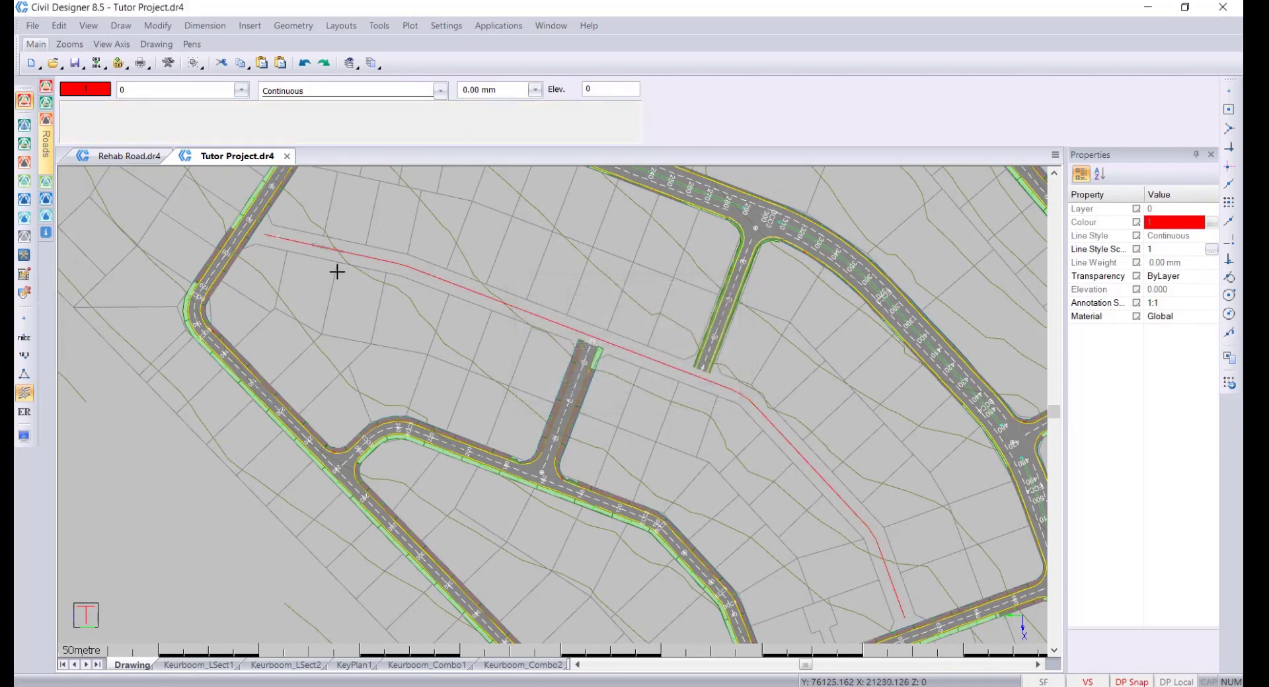
Step: Select the Cedar Ave polyline and step through its vertices from the first to the second and back, checking which end is its start
left_click(283, 239)
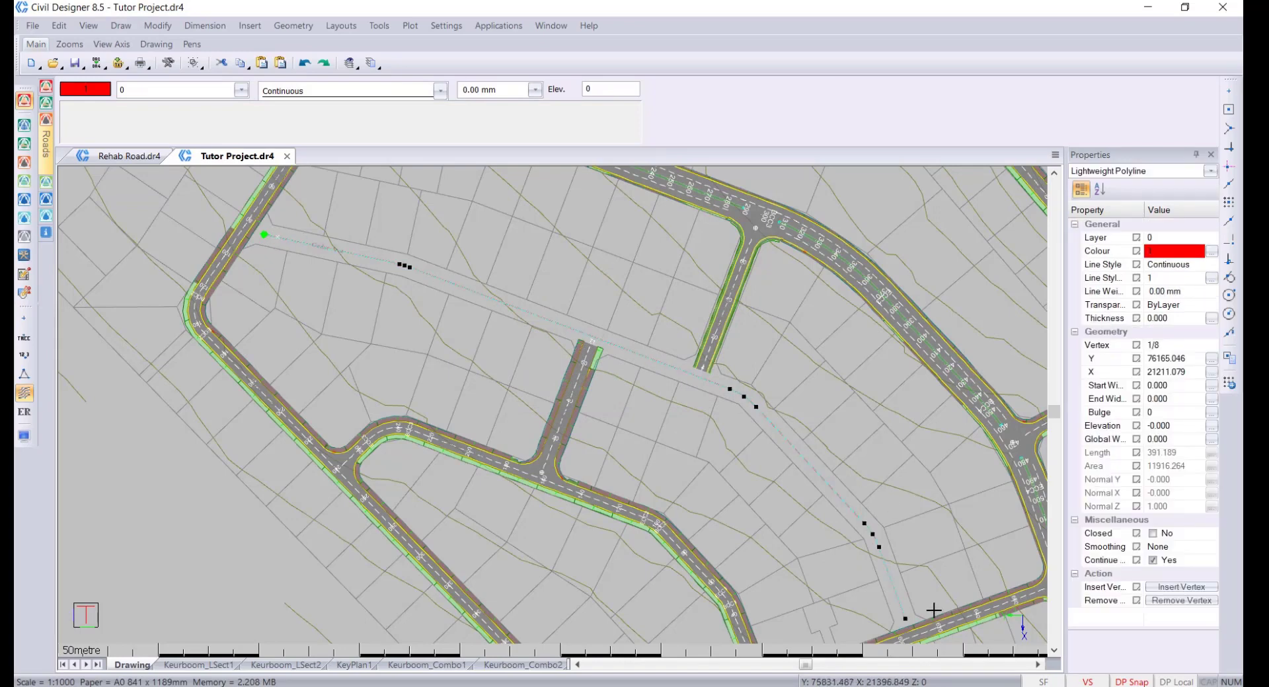
scroll(286, 236, "up", 5)
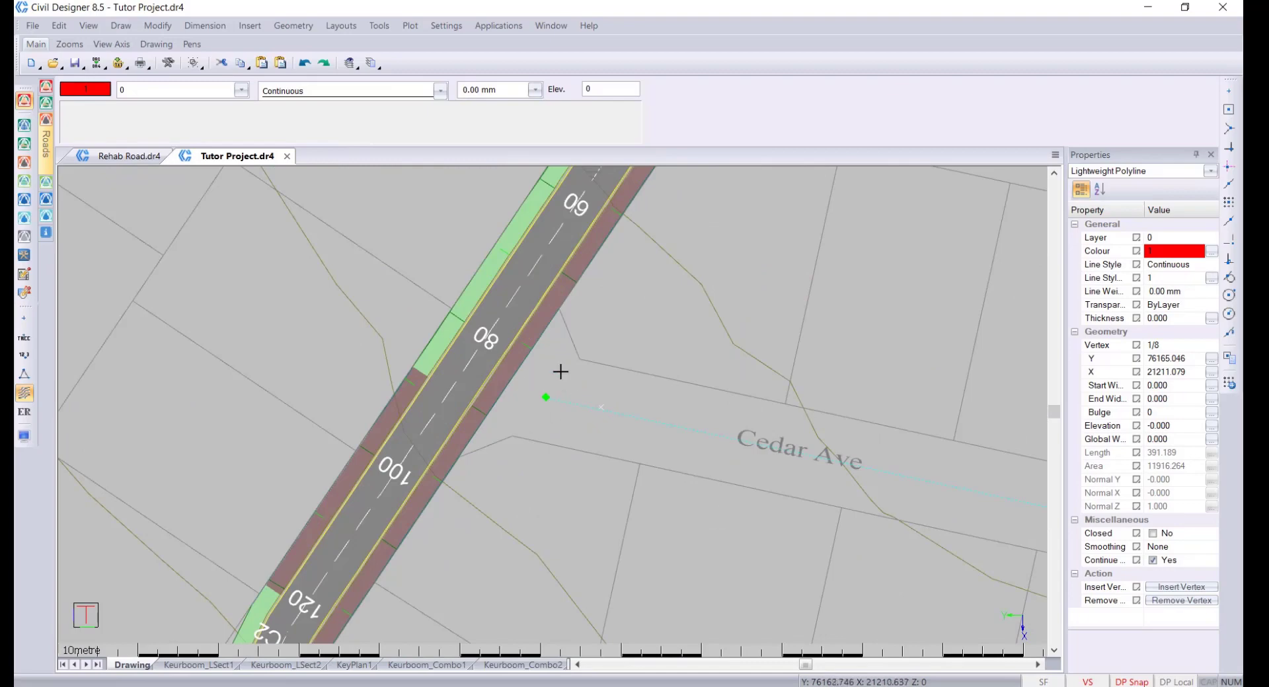
scroll(551, 385, "down", 2)
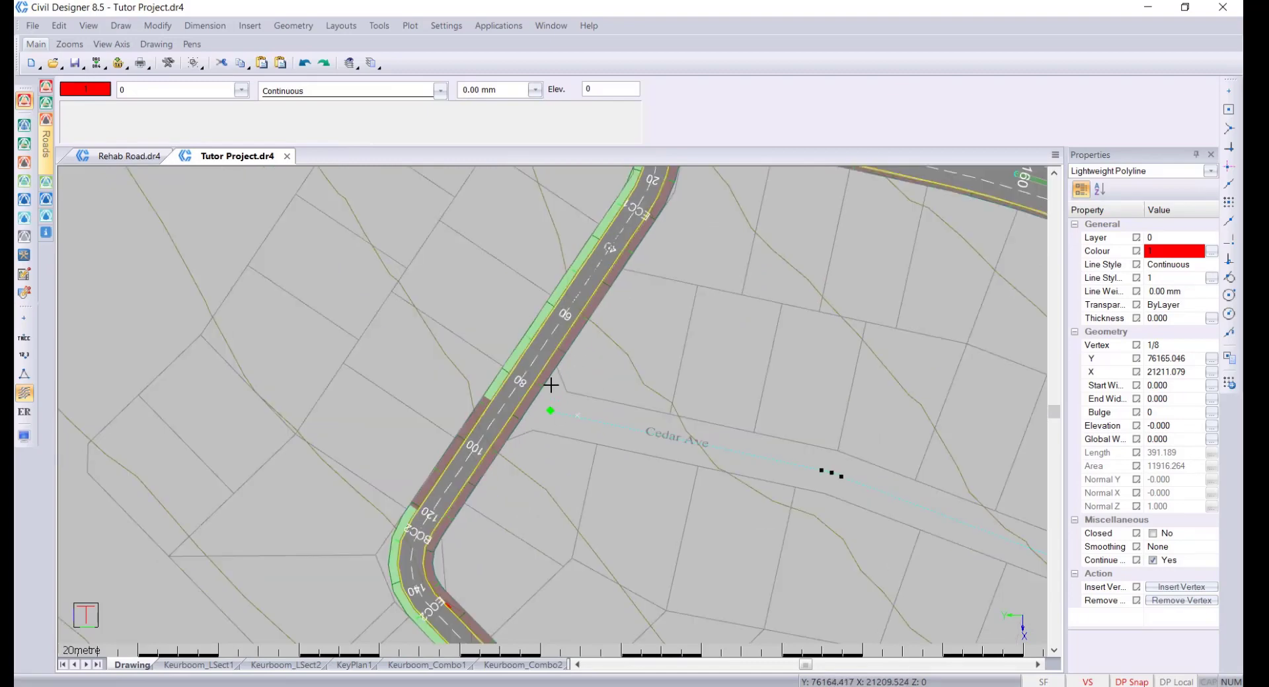
left_click(1174, 347)
left_click(1199, 345)
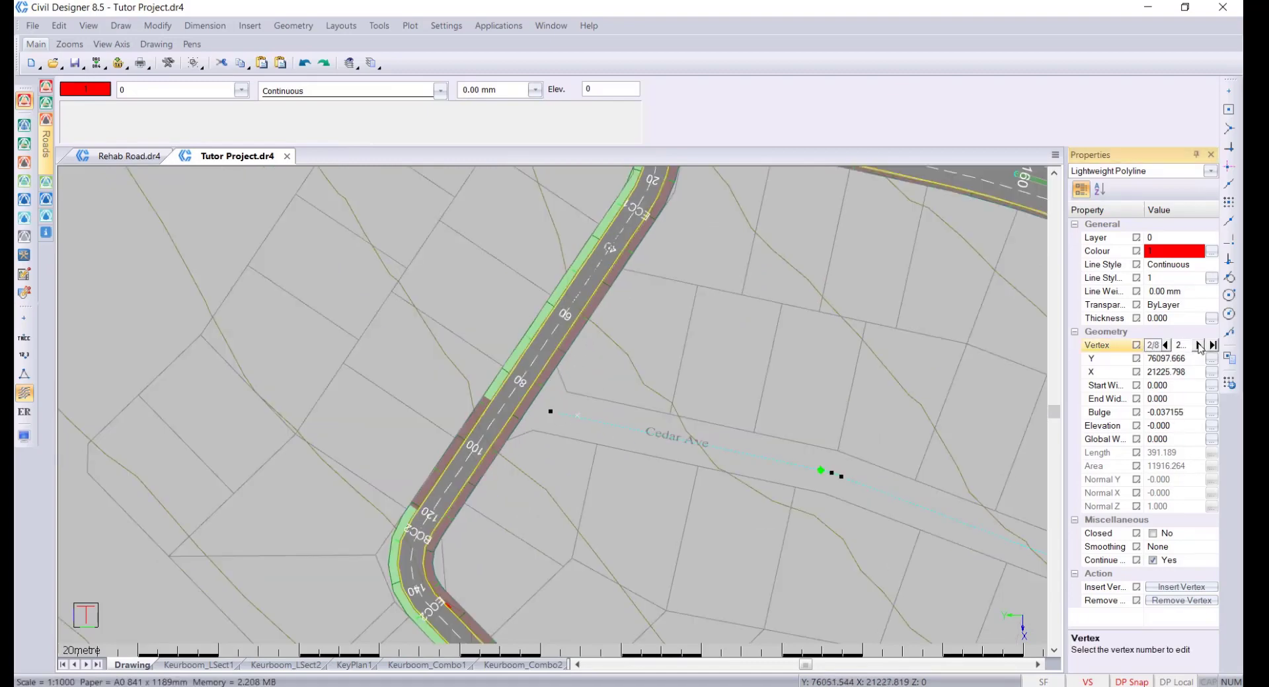
left_click(1164, 345)
Step: Review the Vertex draughting assist among the visual indicators in the System Settings, cancel without changes and deselect the polyline
left_click(446, 26)
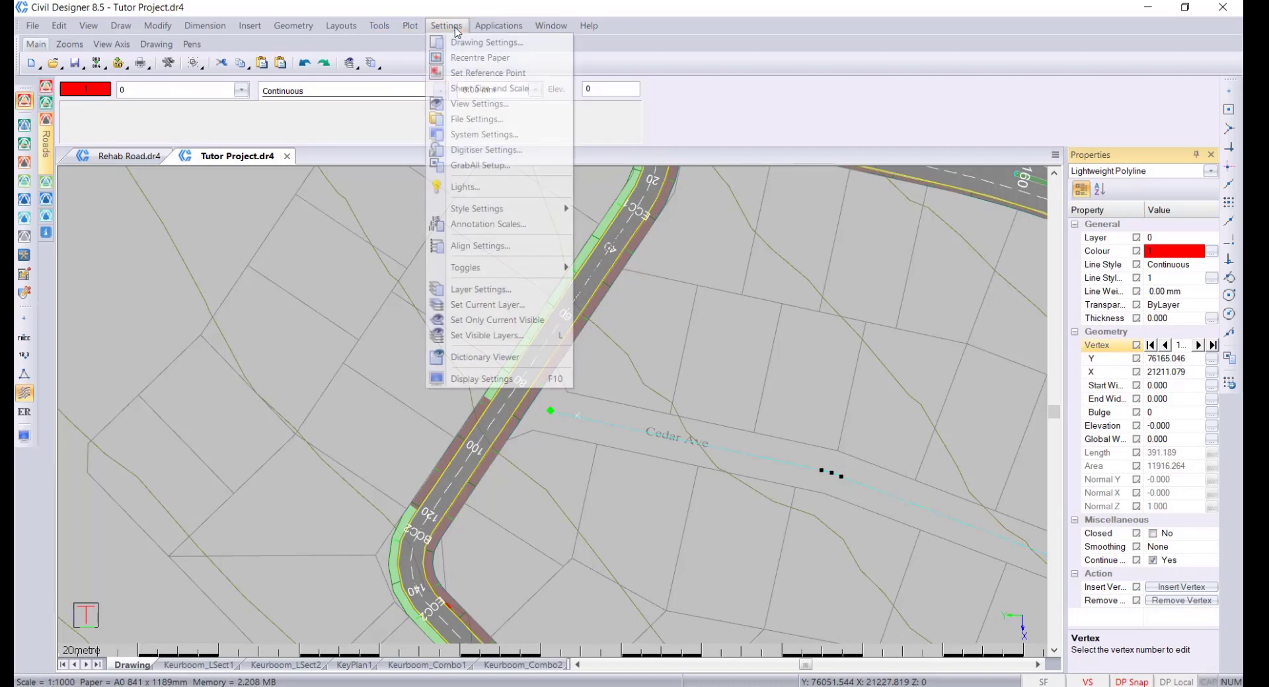
left_click(490, 135)
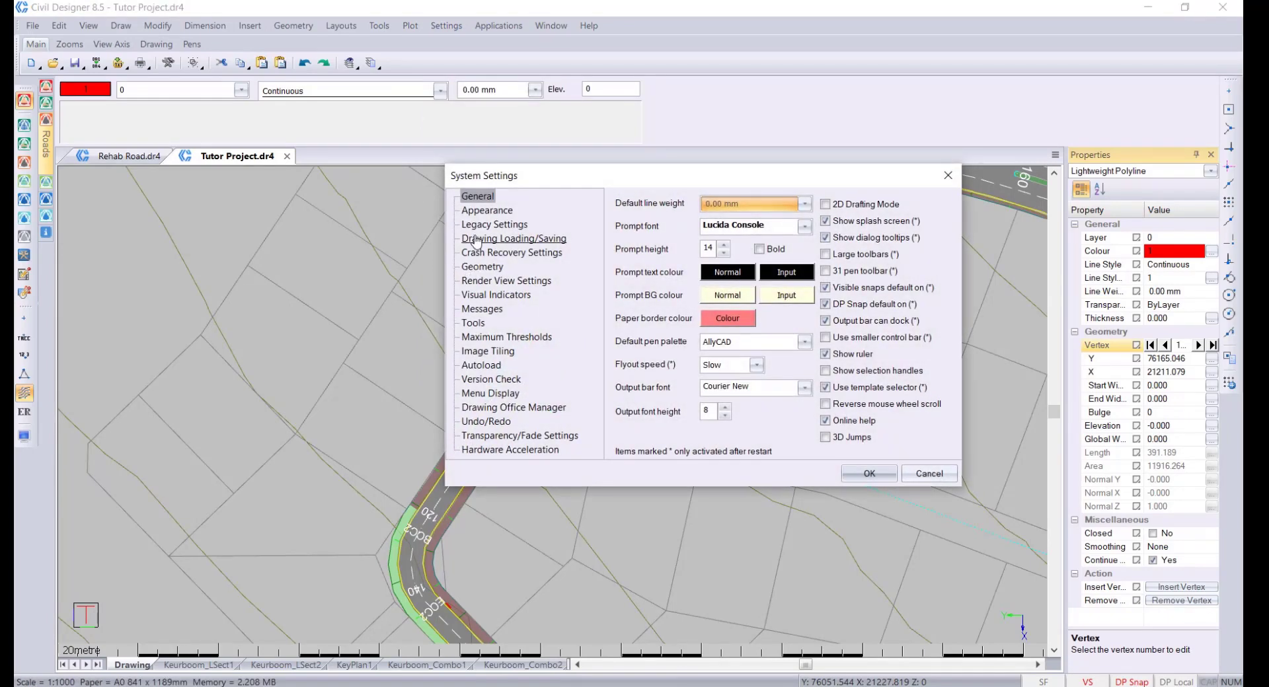
left_click(499, 295)
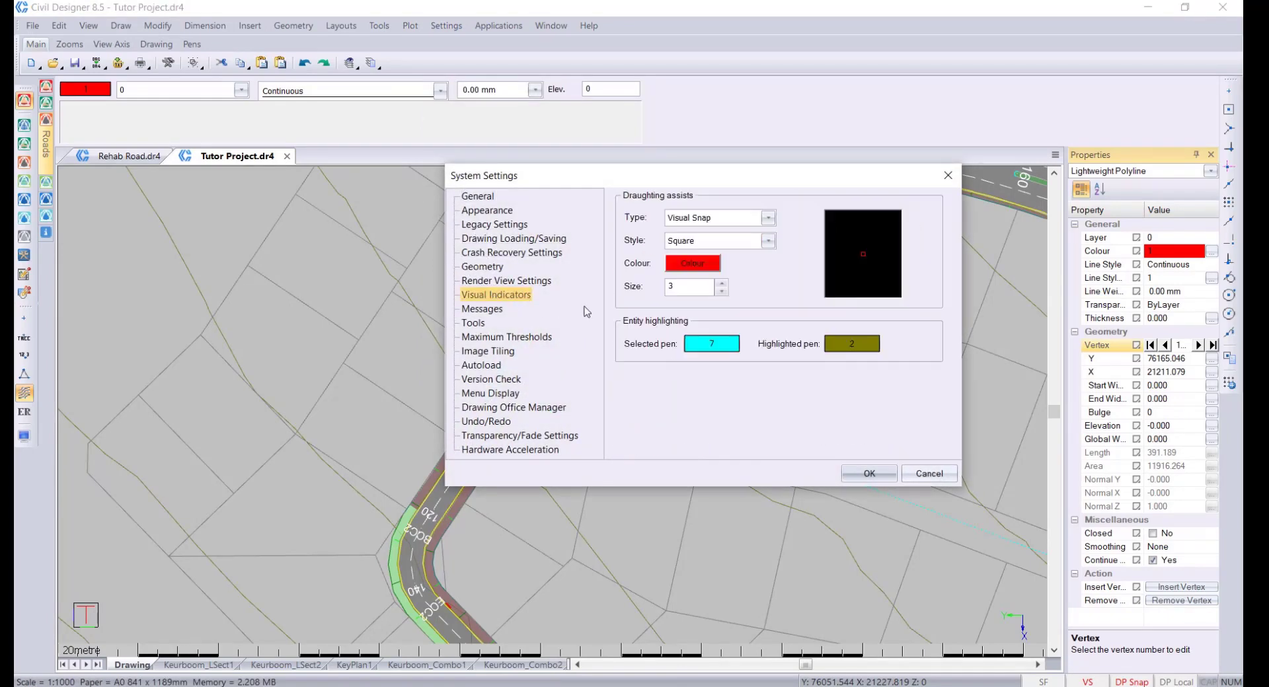
left_click(732, 220)
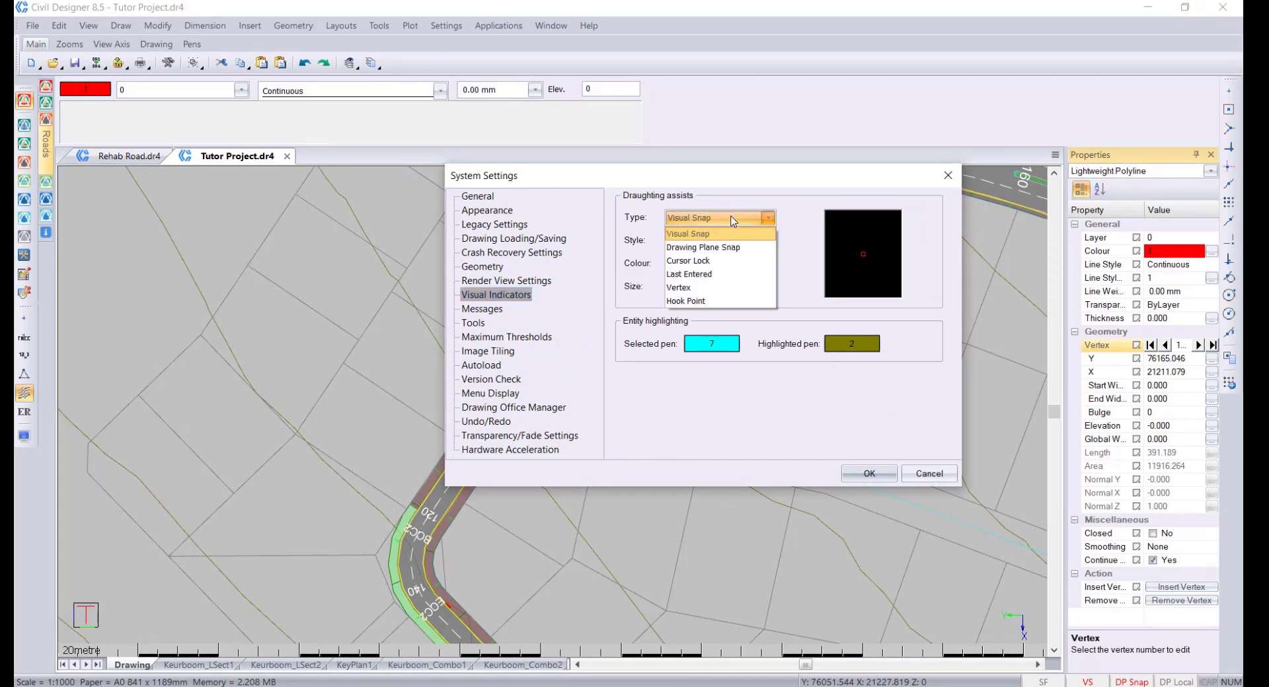
left_click(707, 291)
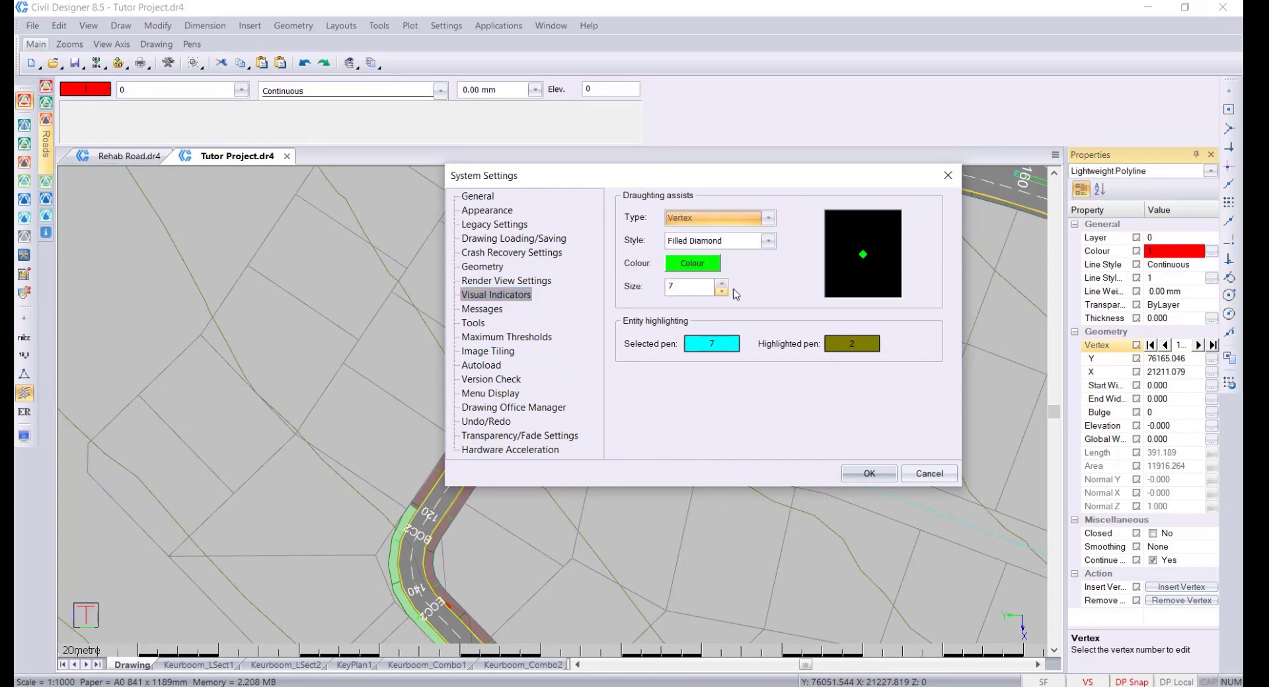
left_click(940, 479)
key("Escape")
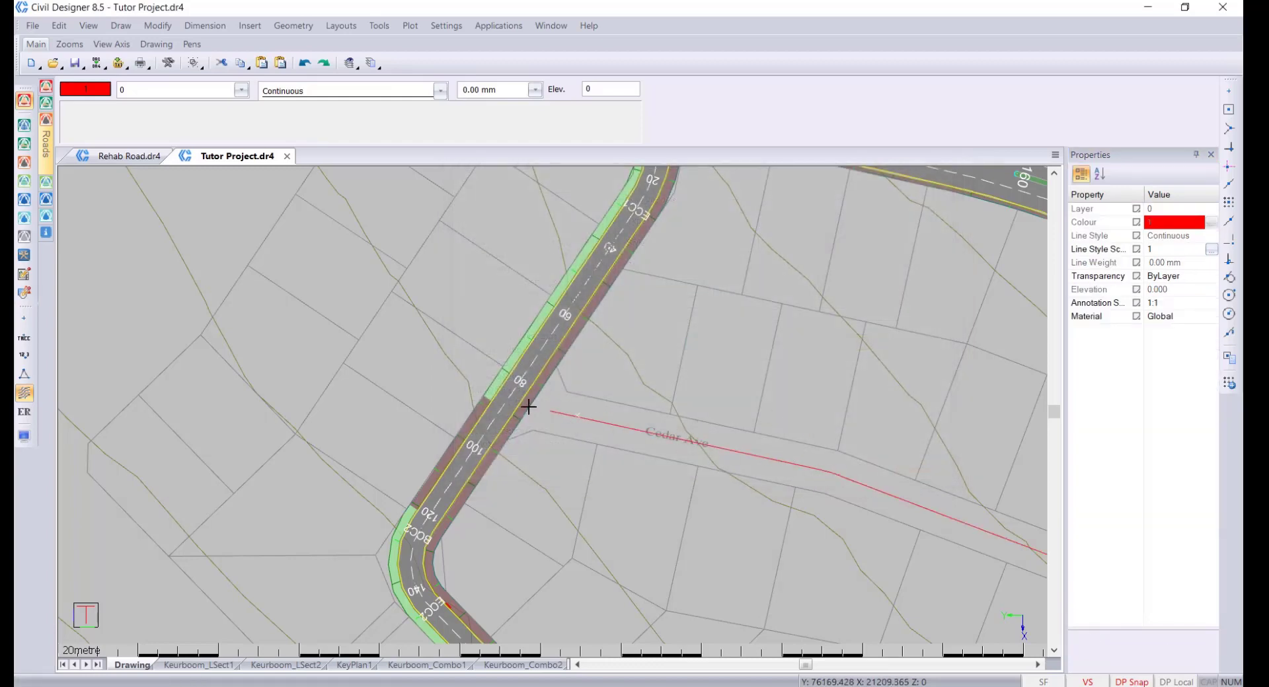
Step: Select the Cedar Ave polyline at its western end to examine its start vertex against the adjoining road, and clear the selection
scroll(552, 405, "up", 2)
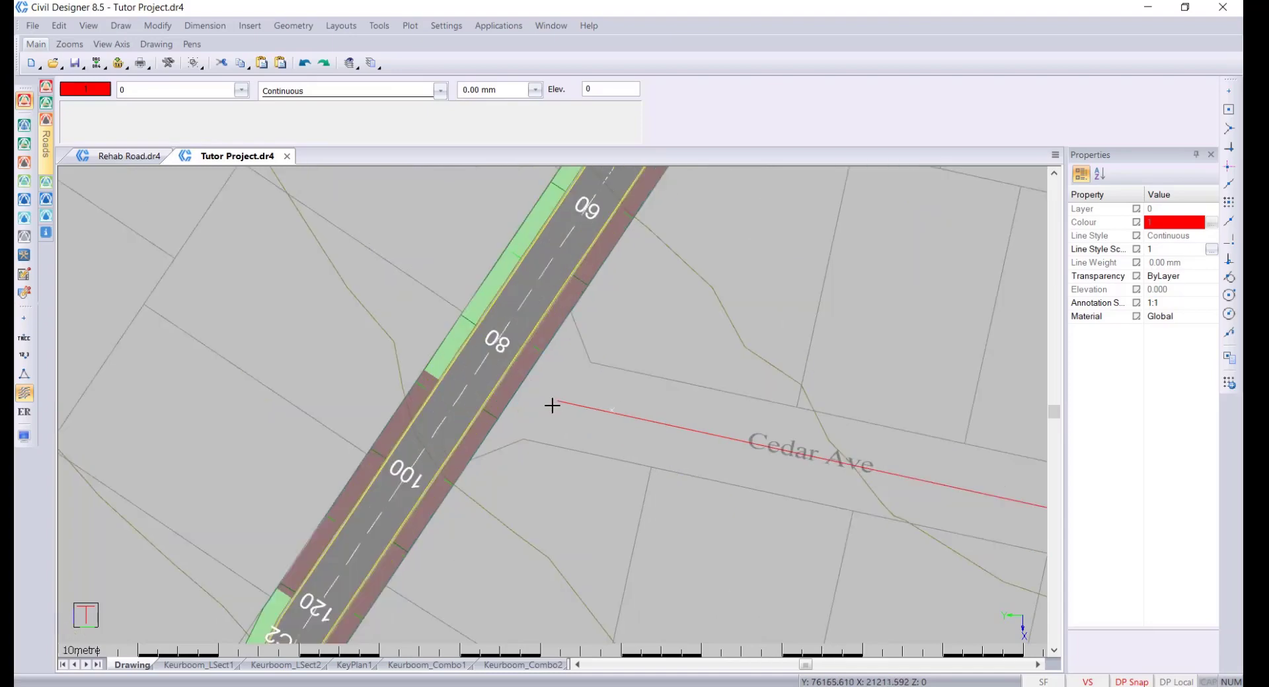
scroll(551, 406, "up", 1)
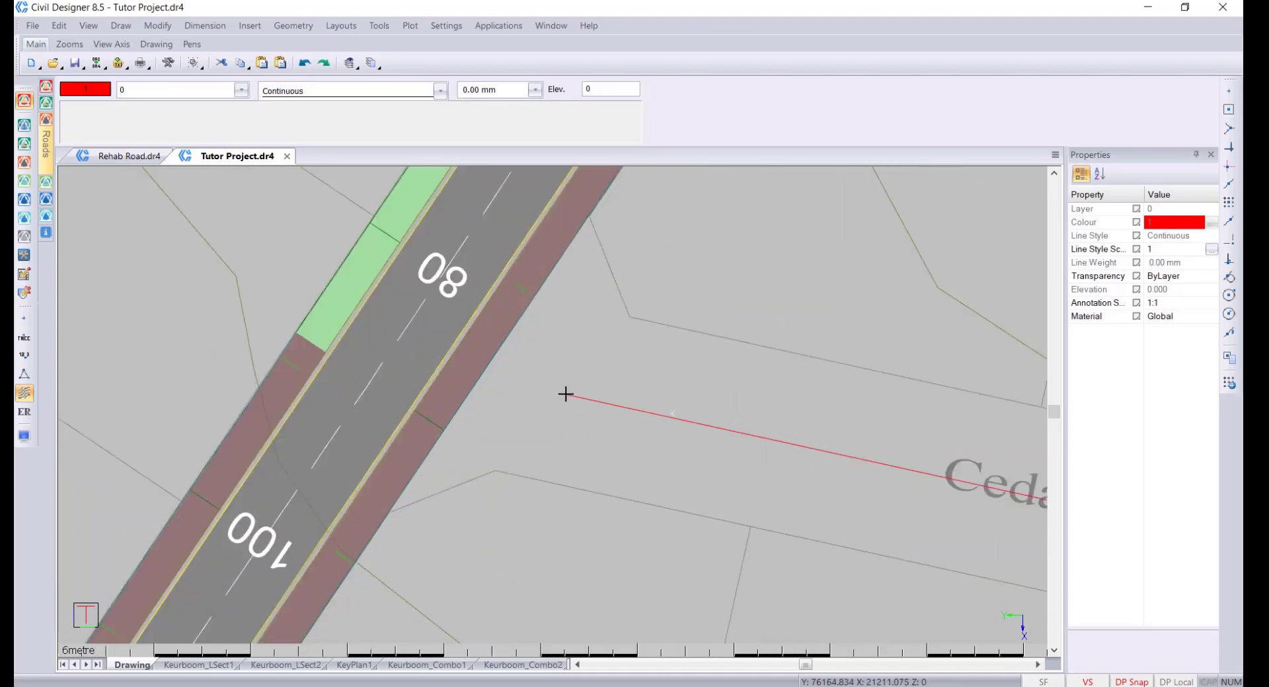
left_click(565, 393)
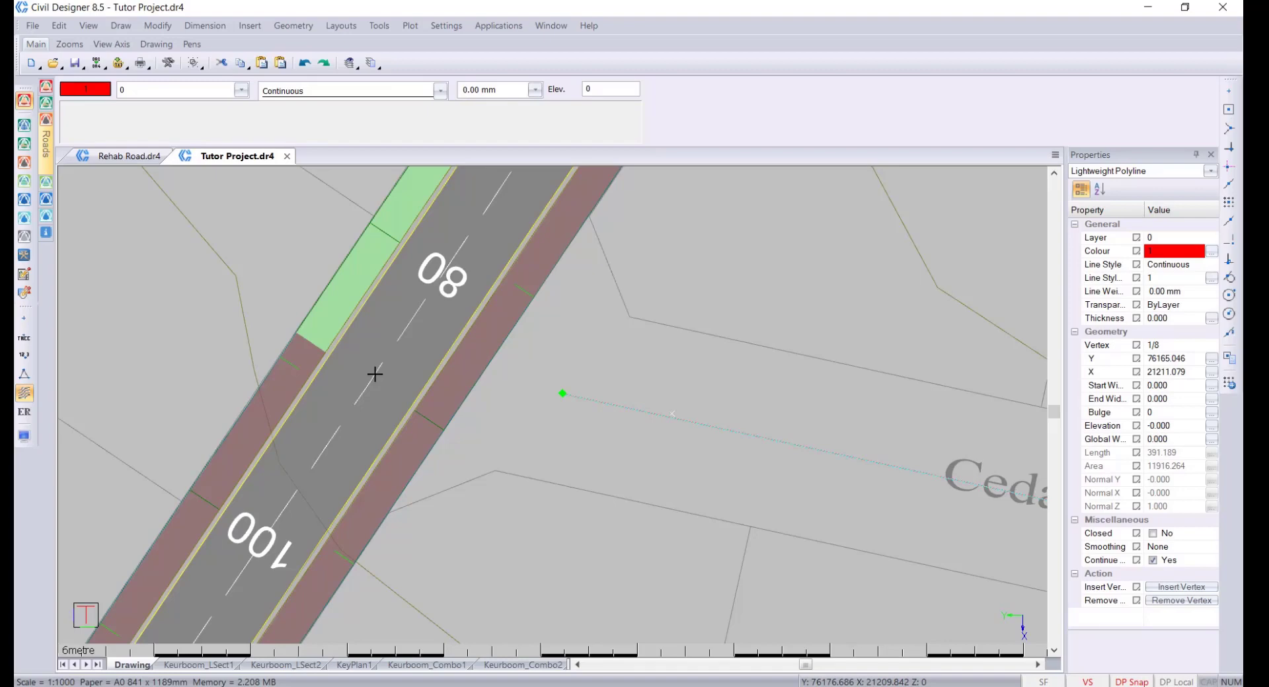
key("Escape")
Step: Switch to Roads mode and add a new road through the road selection list
scroll(555, 373, "down", 4)
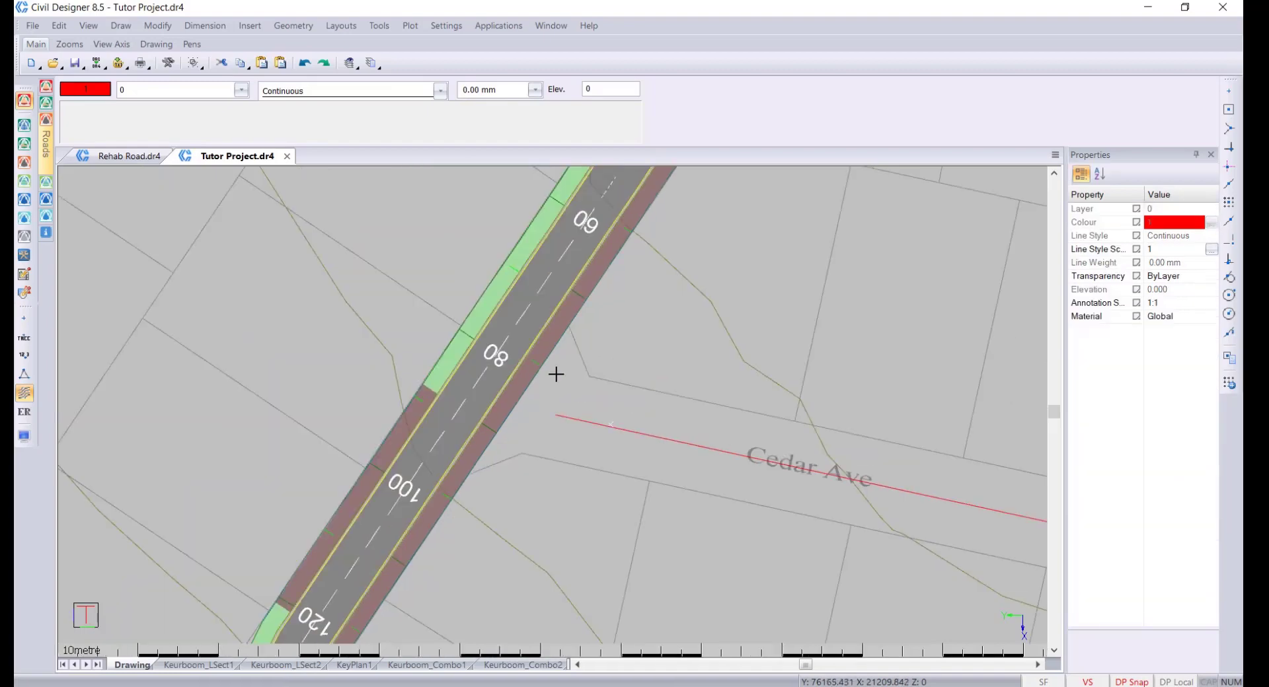
scroll(546, 425, "down", 3)
middle_click_drag(654, 519, 416, 289)
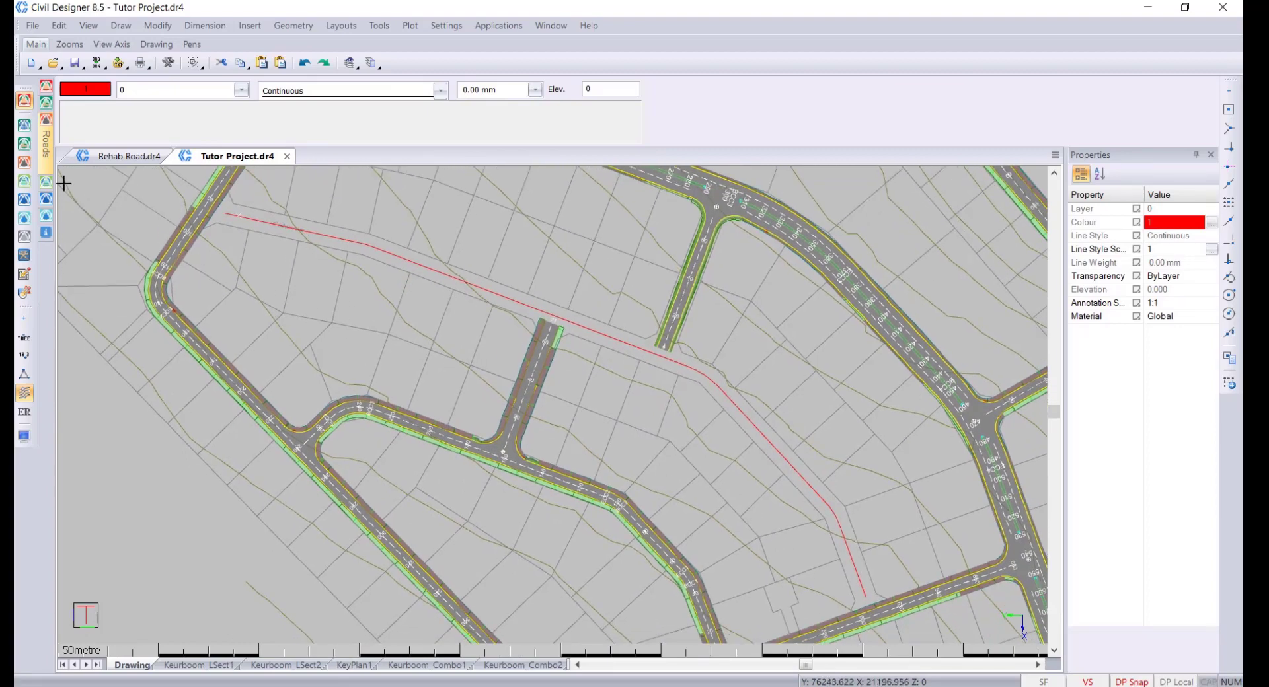
left_click(24, 163)
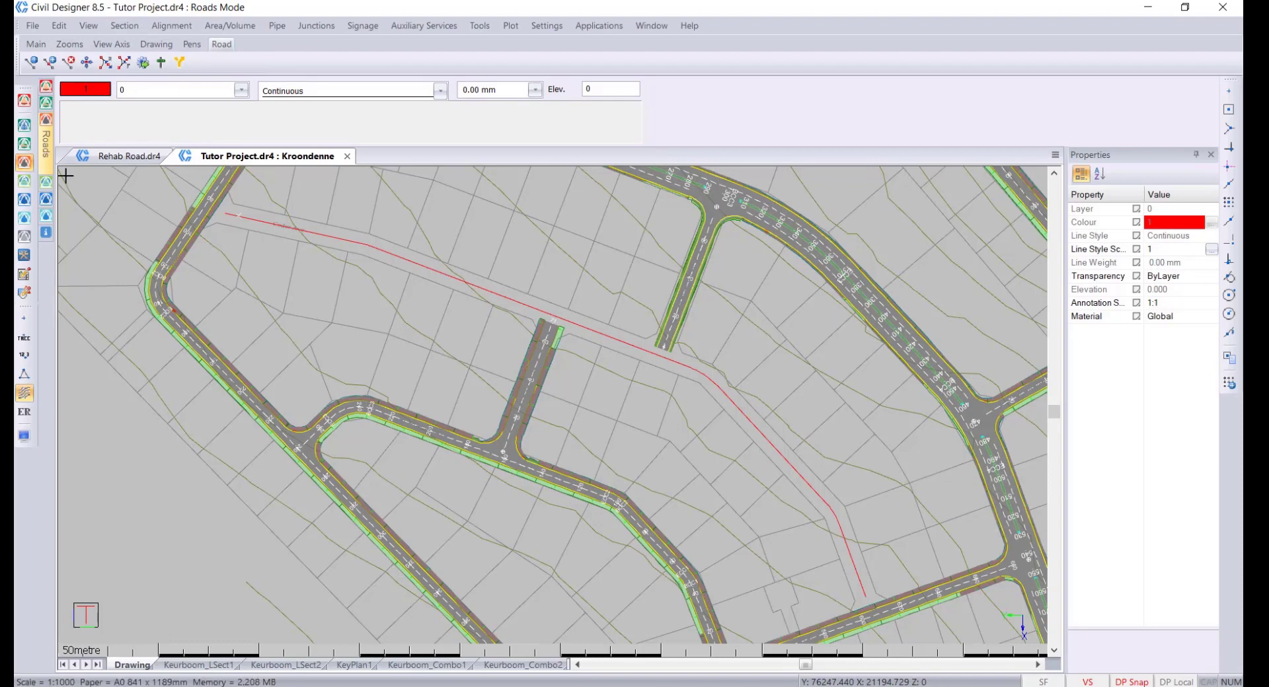
left_click(32, 26)
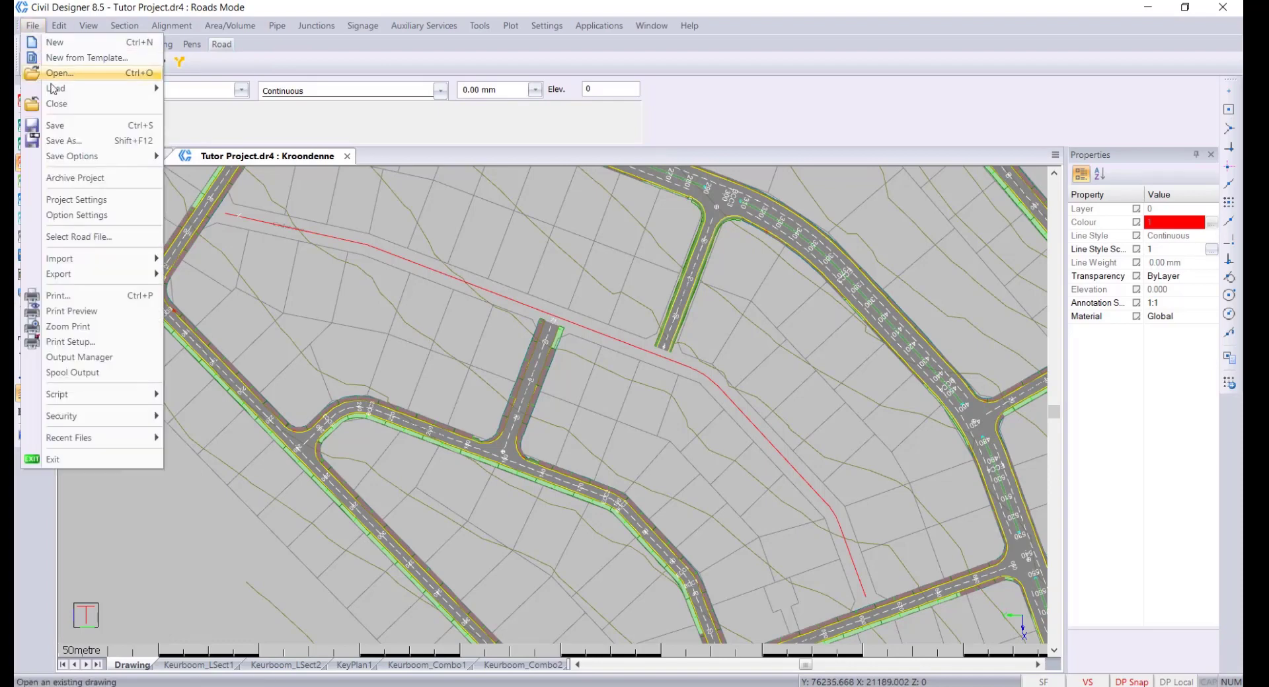
left_click(104, 237)
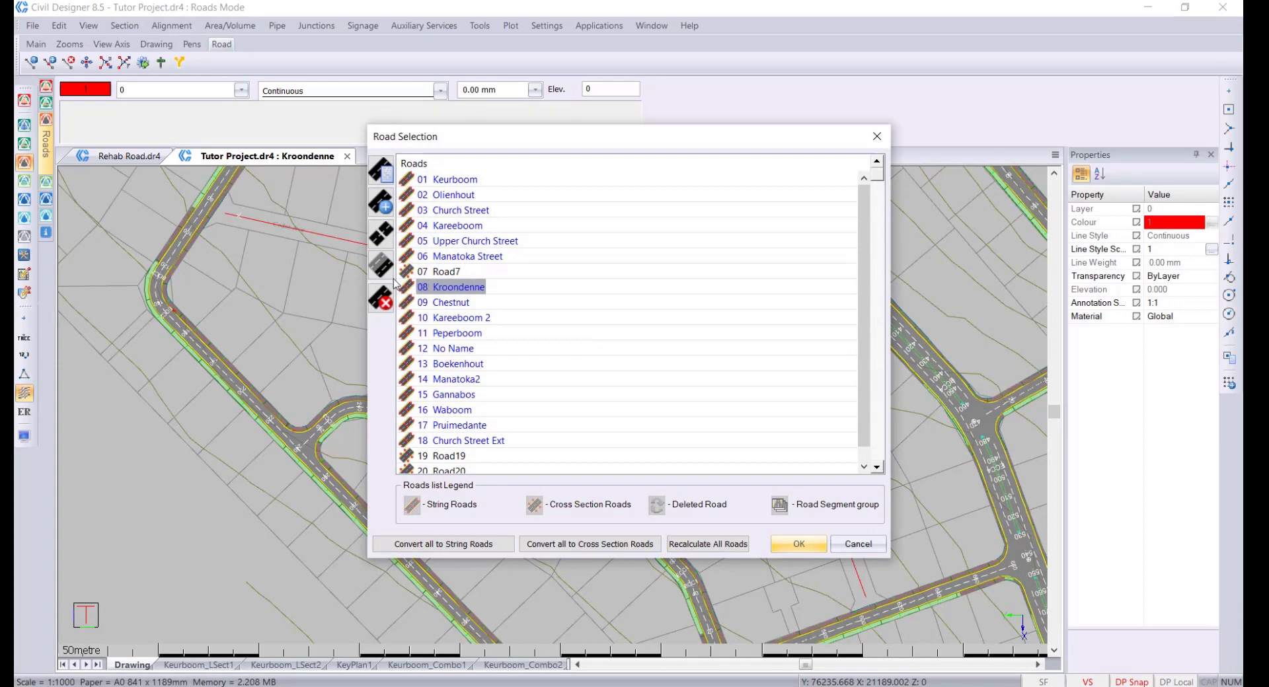
left_click(382, 203)
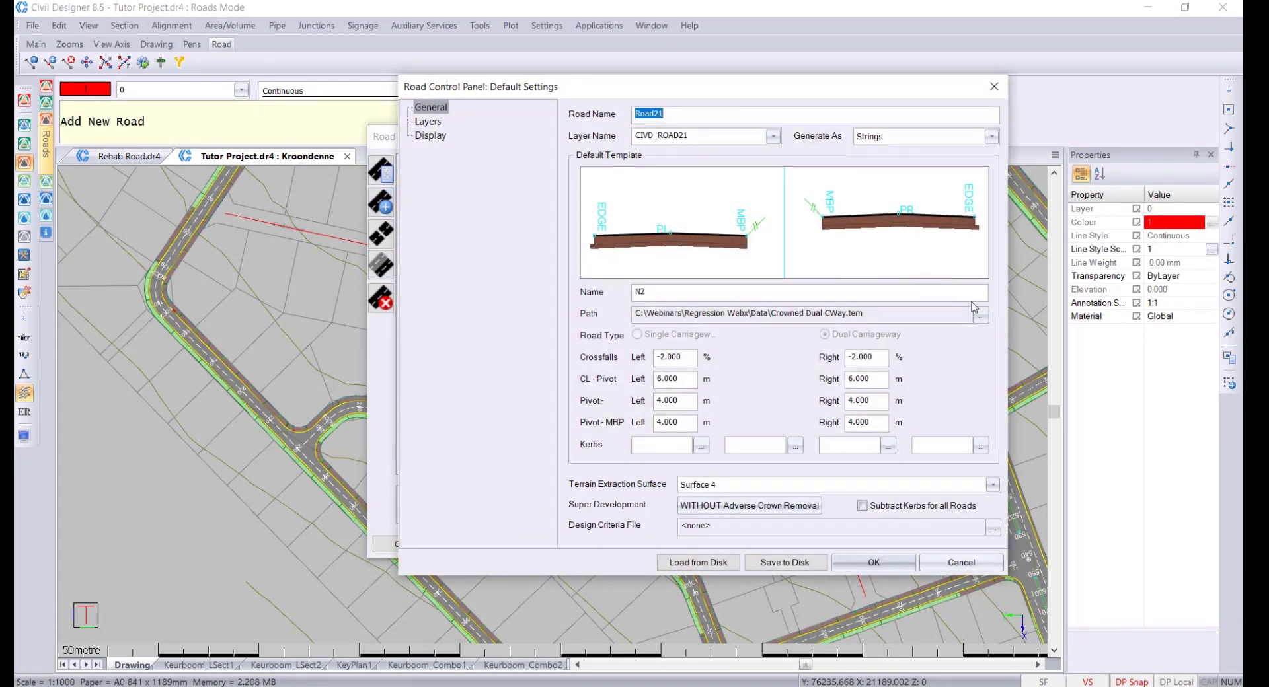
Step: Load Single8.tem from the RoadTemplates folder as the new road's default template
left_click(981, 315)
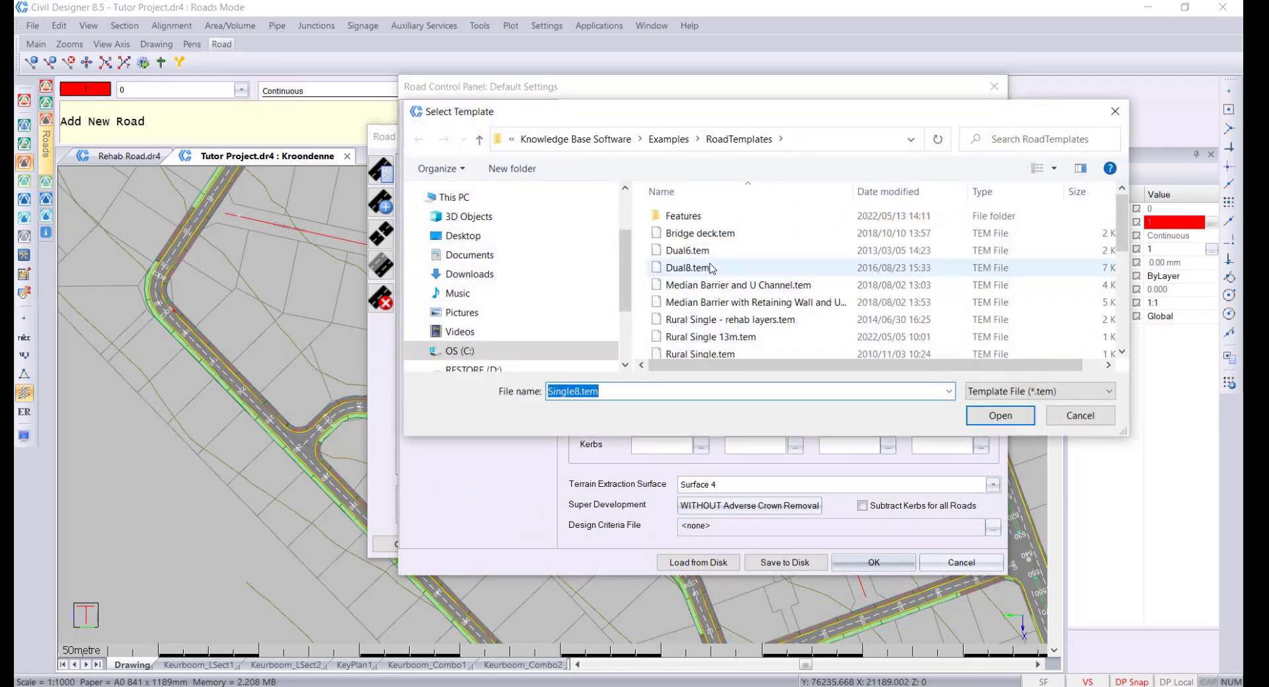
scroll(712, 267, "down", 4)
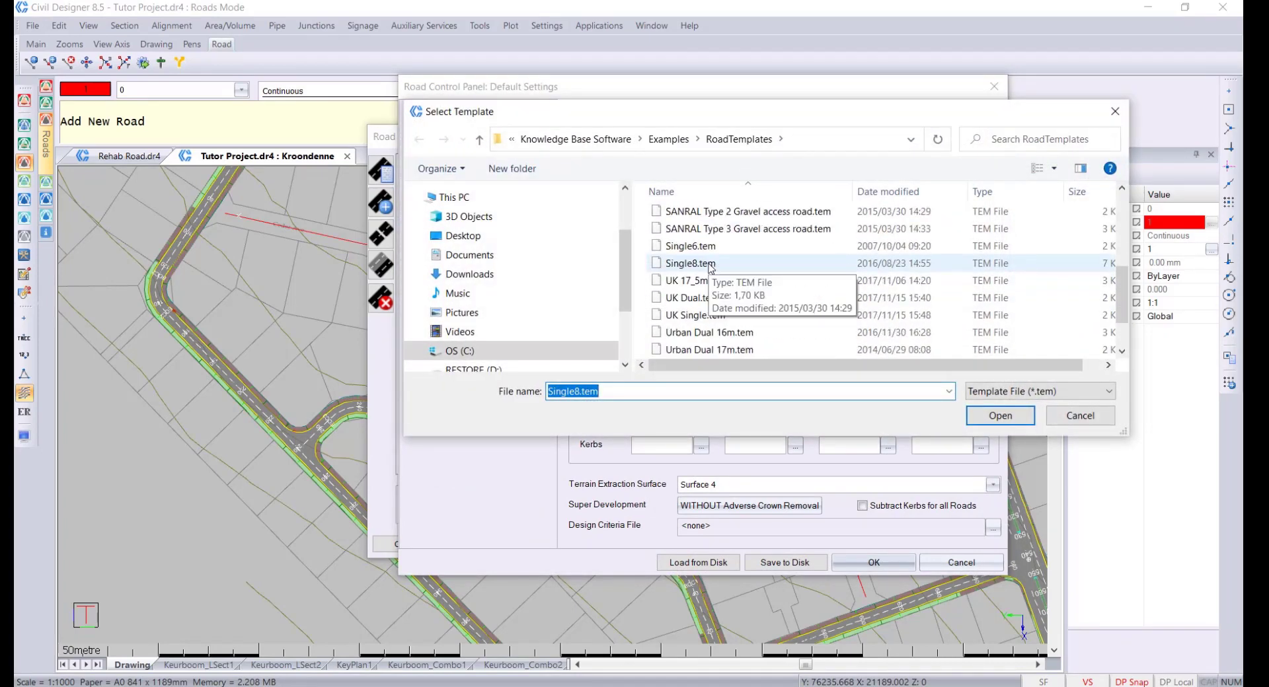
left_click(689, 265)
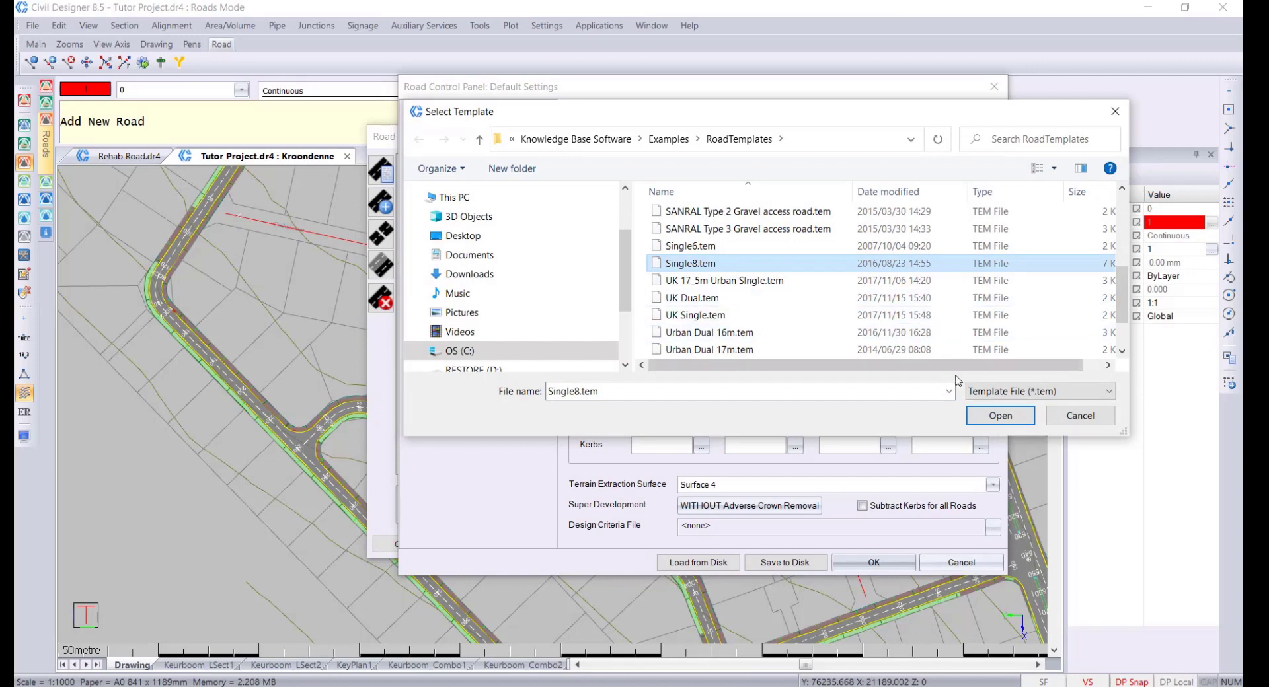
left_click(984, 418)
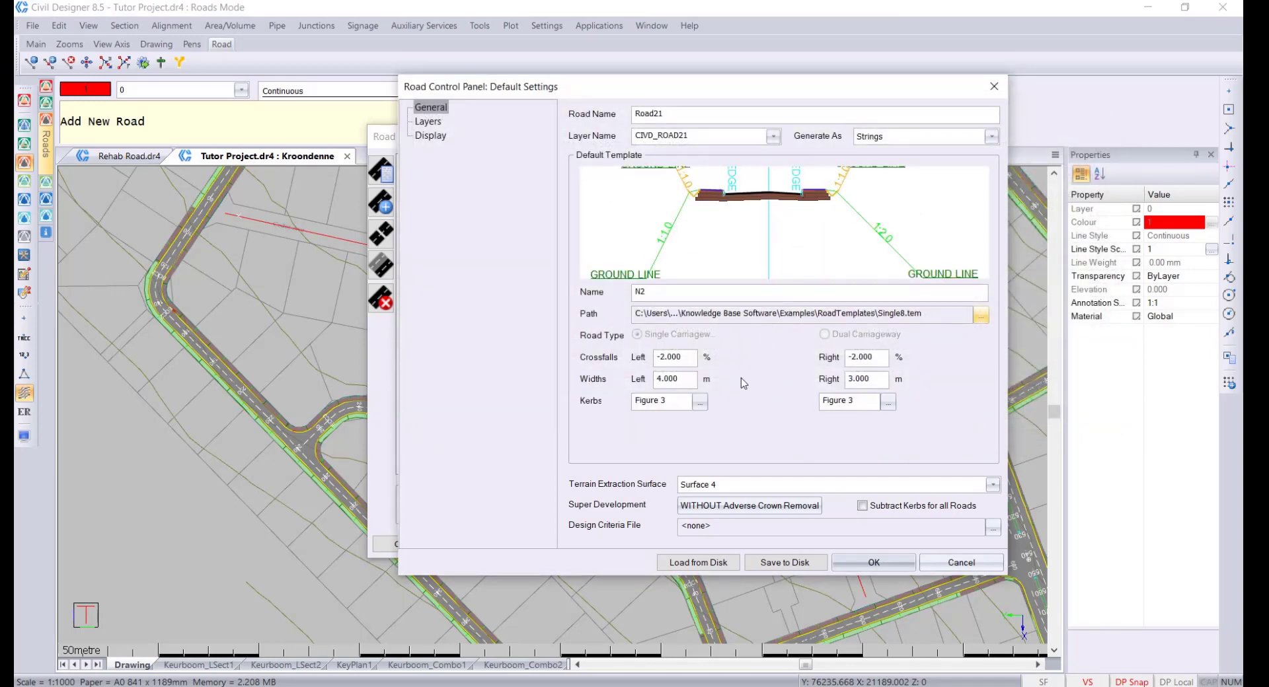
Step: Browse the kerb figures and the Kerbs library folders for the left kerb, and leave without loading a kerb group
left_click(699, 402)
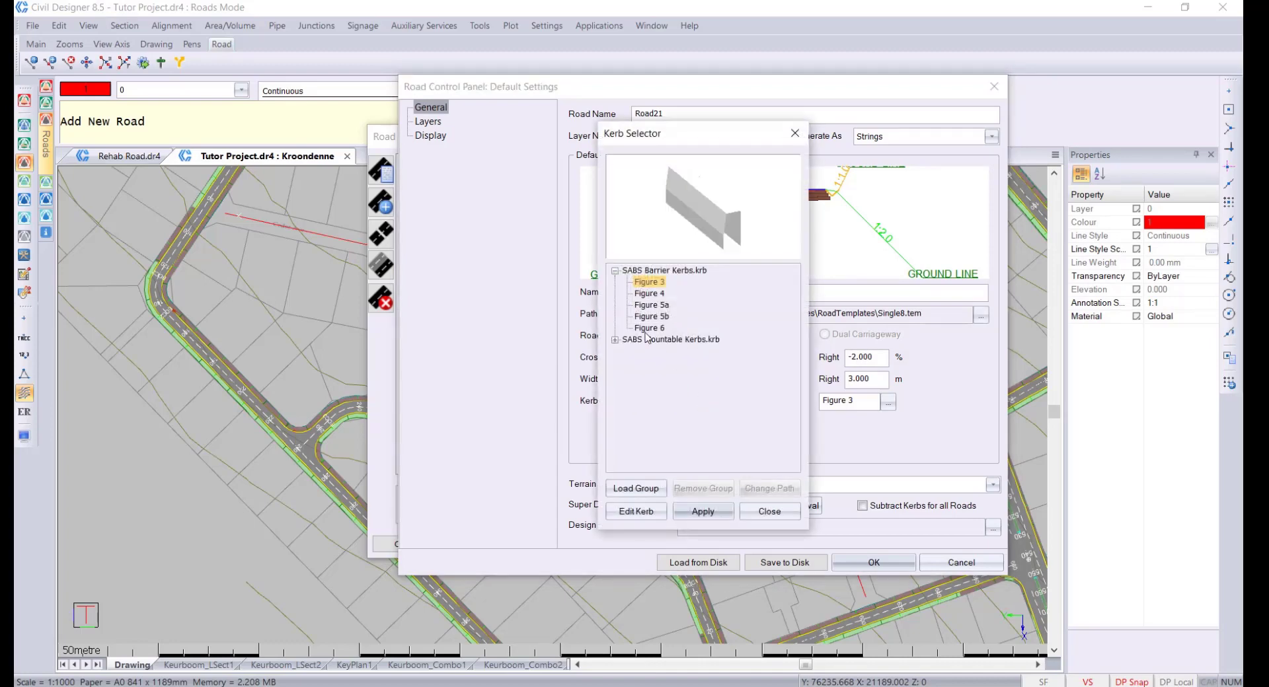
left_click(636, 488)
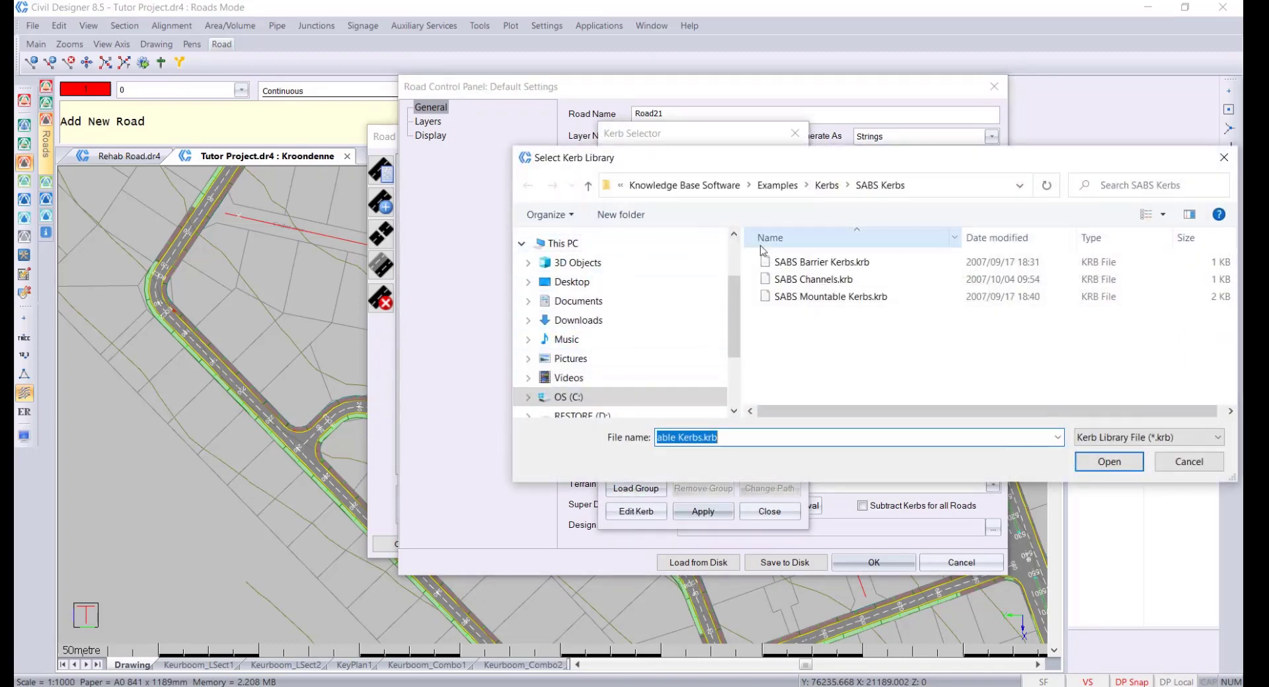
left_click(827, 185)
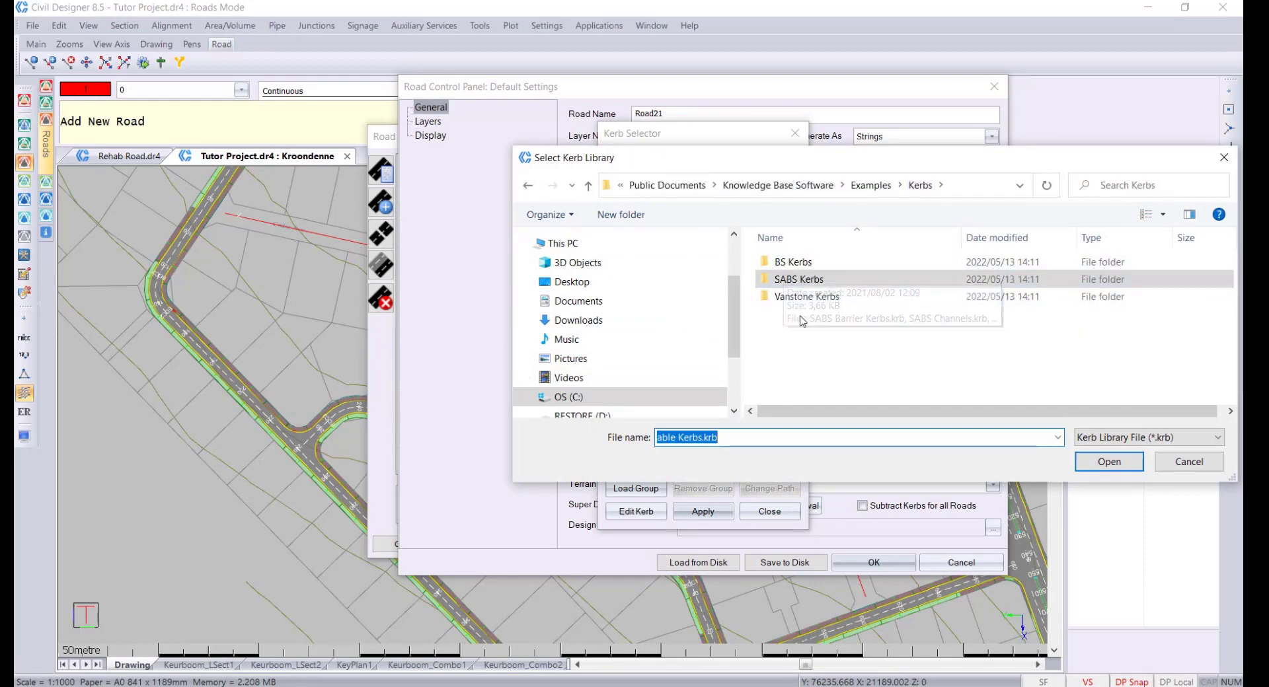
left_click(1189, 461)
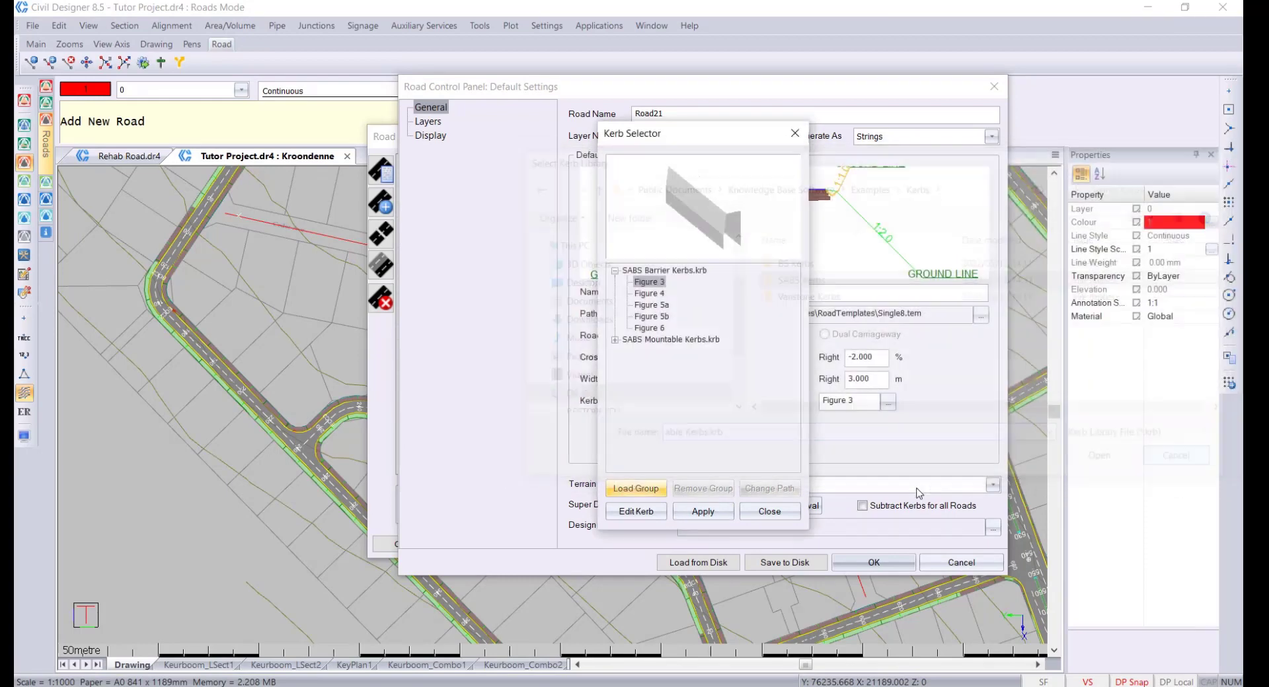
left_click(769, 512)
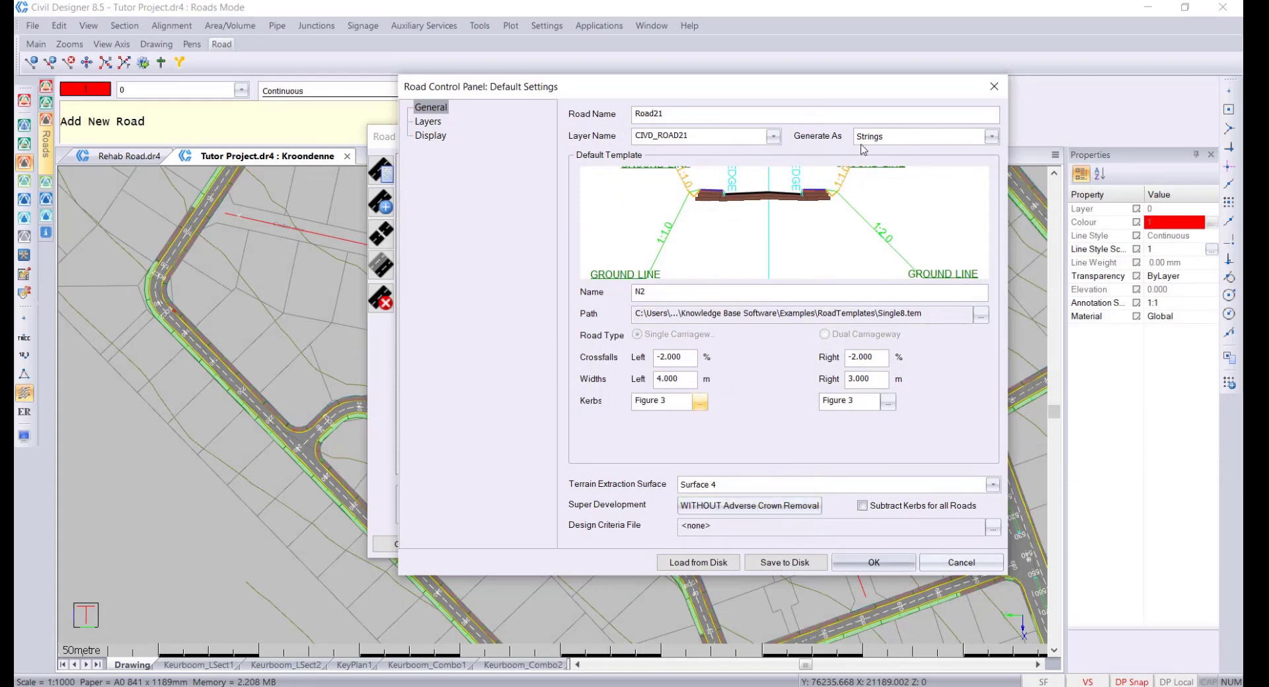
Step: Set the new road's terrain extraction surface to DTM S1 NGL, accept its settings and make Road21 the current road
left_click(992, 485)
scroll(763, 132, "up", 1)
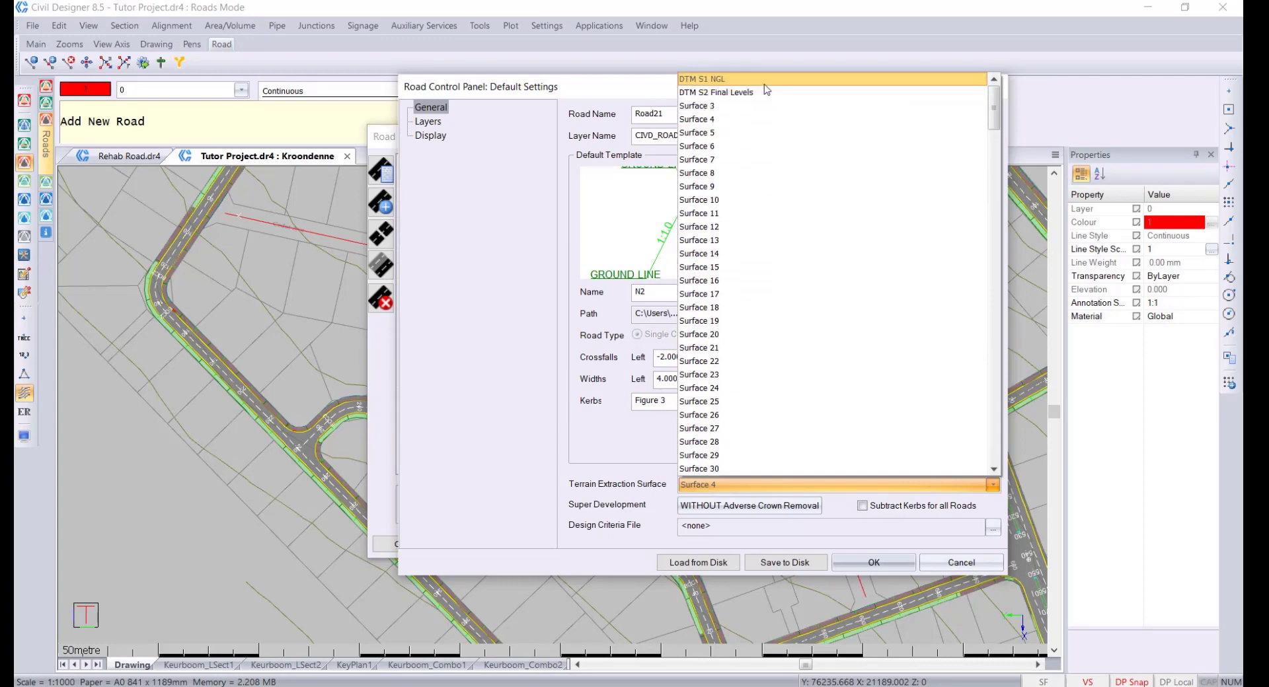
left_click(765, 79)
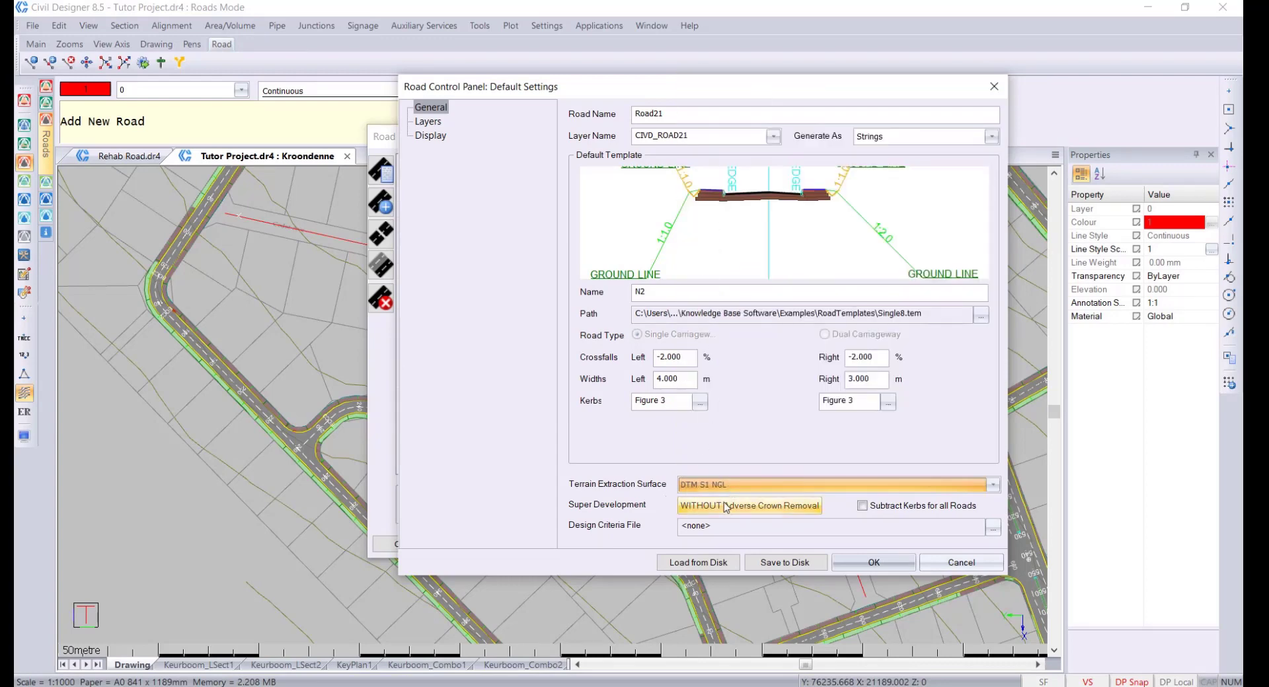
left_click(874, 563)
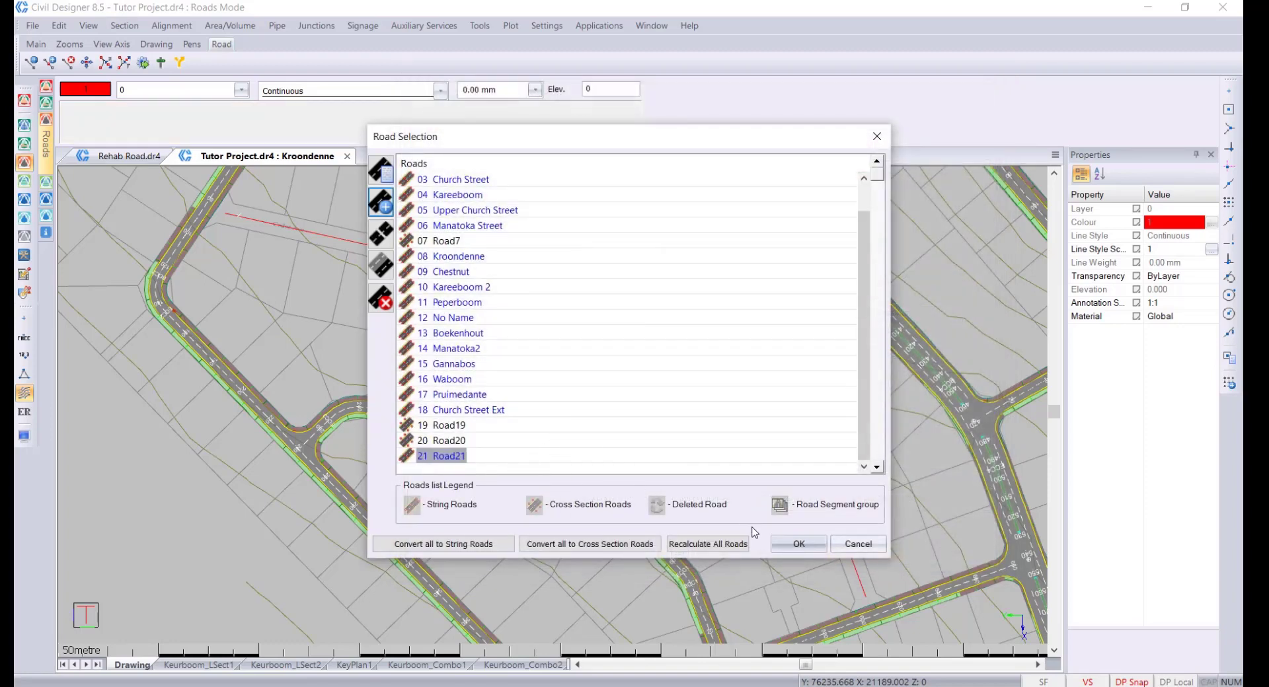
left_click(798, 544)
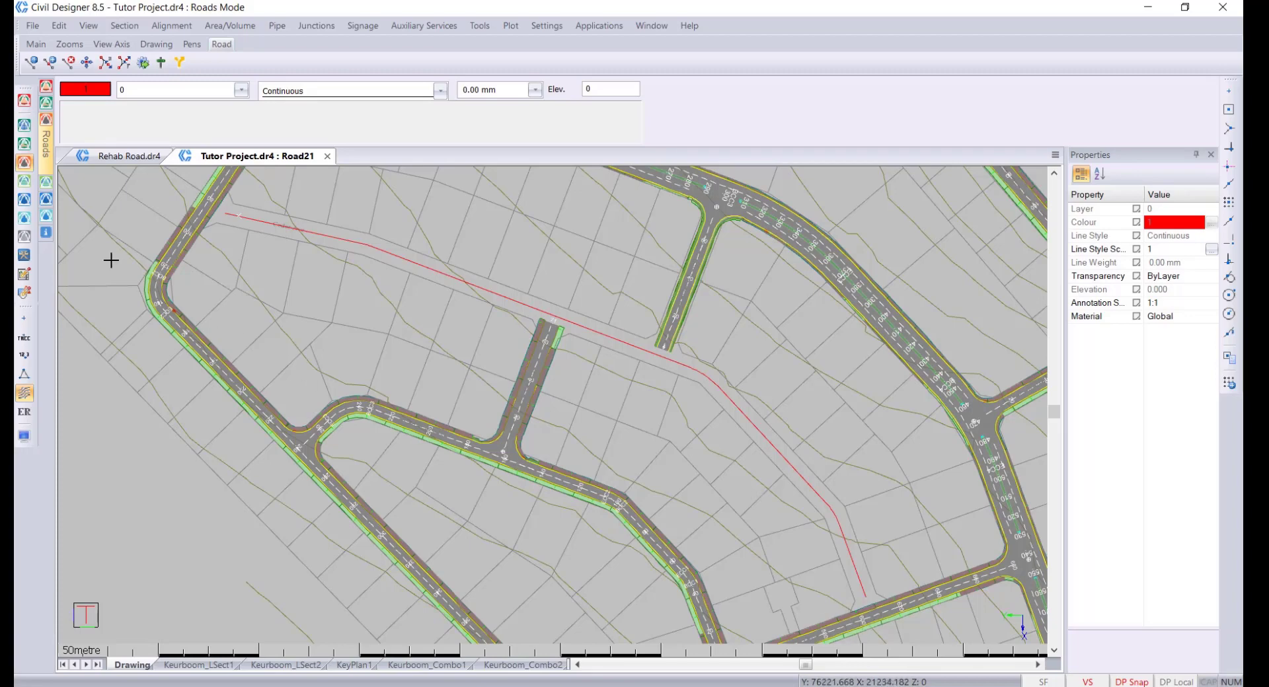
Step: Set the tolerance for automatically adding junctions to 20 in the Roads option settings
left_click(33, 25)
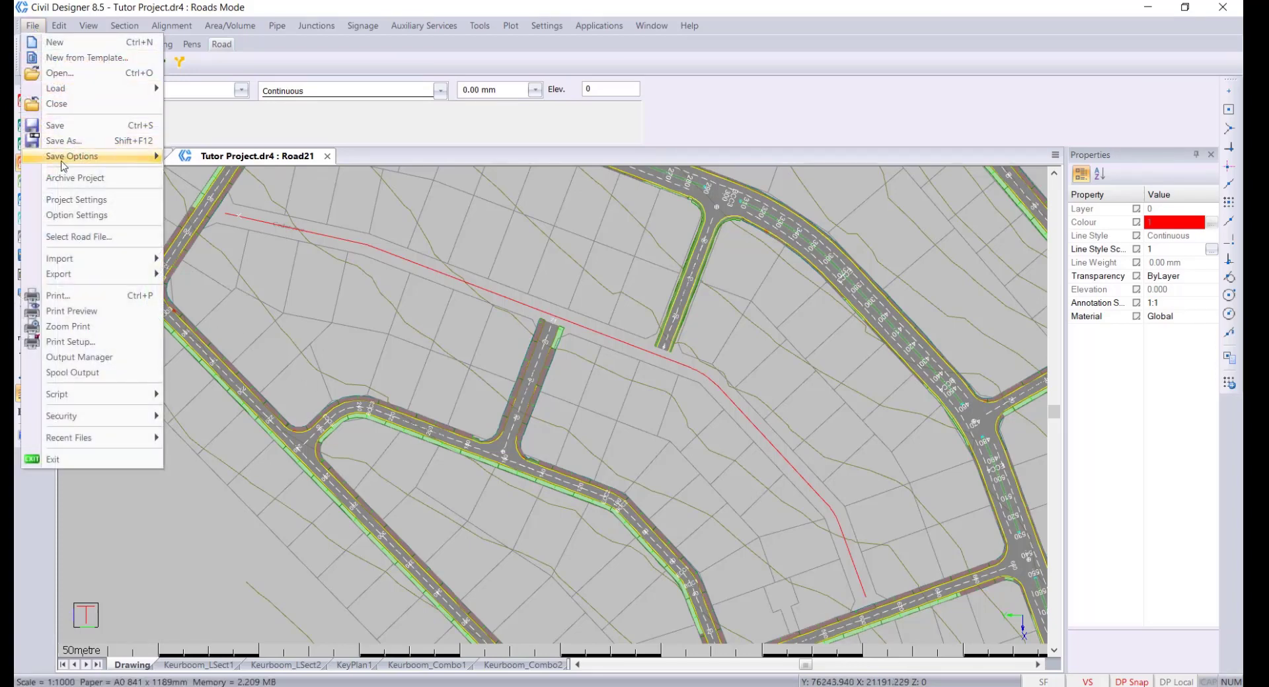
left_click(60, 219)
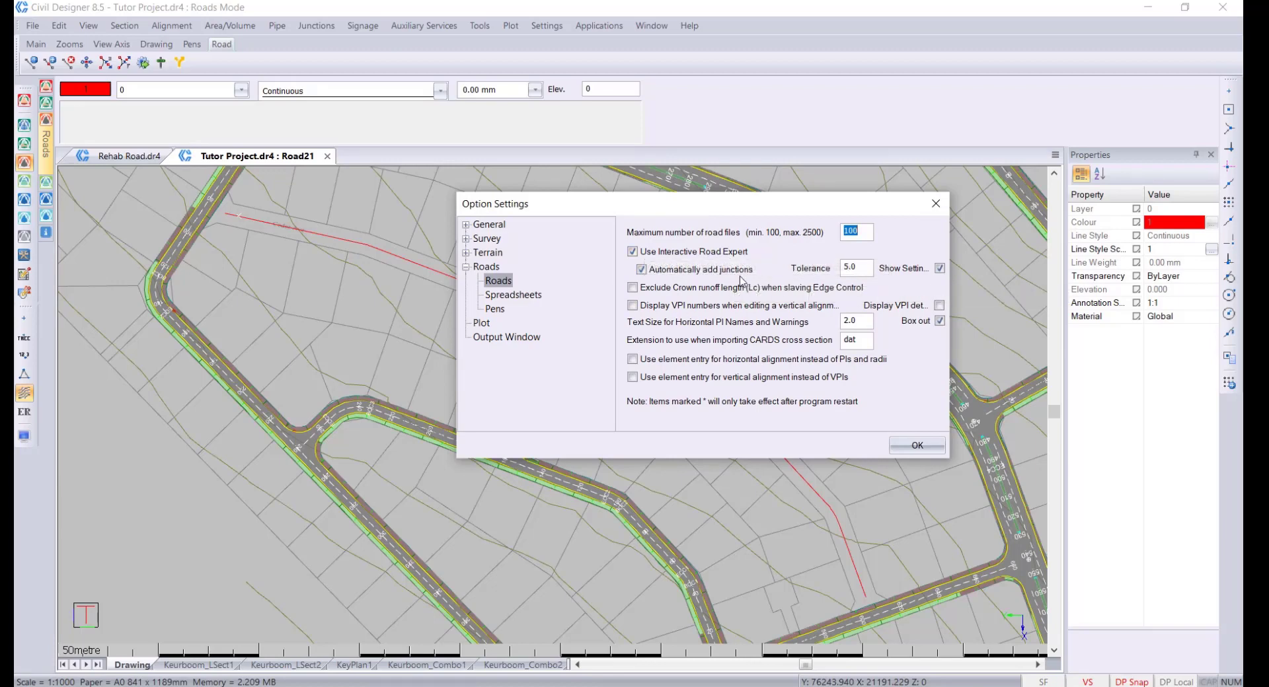
key("Tab")
type("20")
left_click(917, 447)
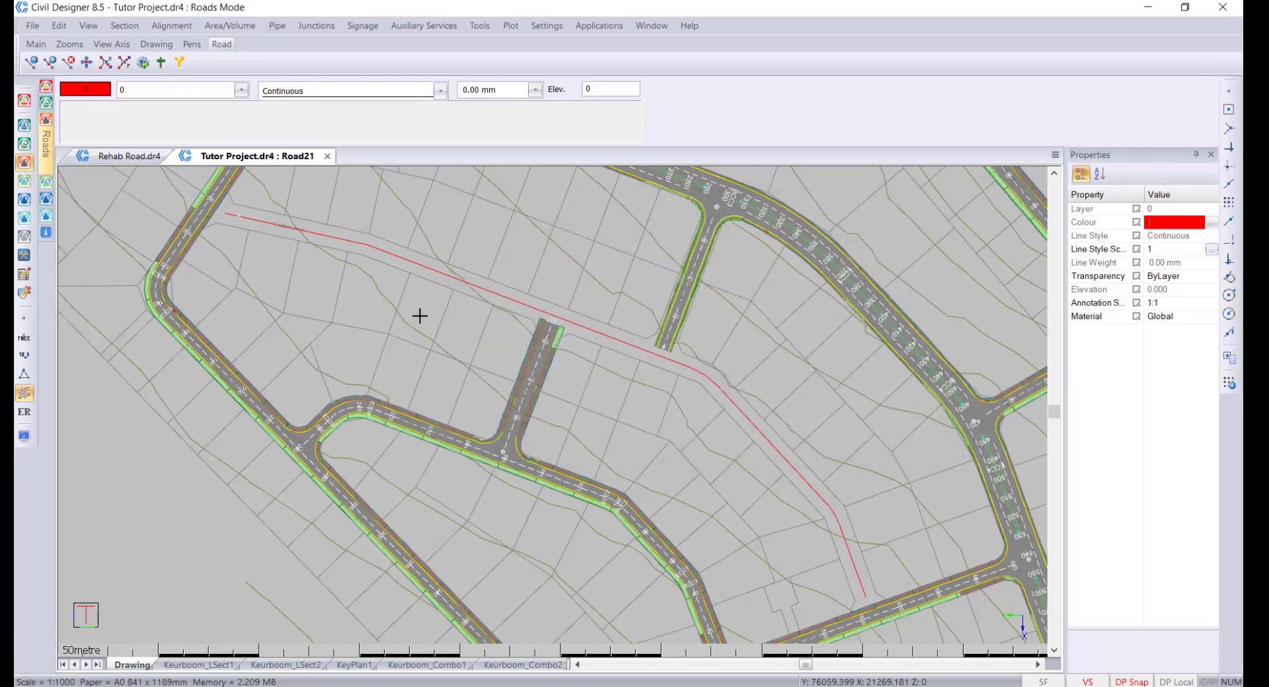
Step: Start the Extract Alignments regression for a single carriageway with both the horizontal and vertical alignments included
left_click(173, 26)
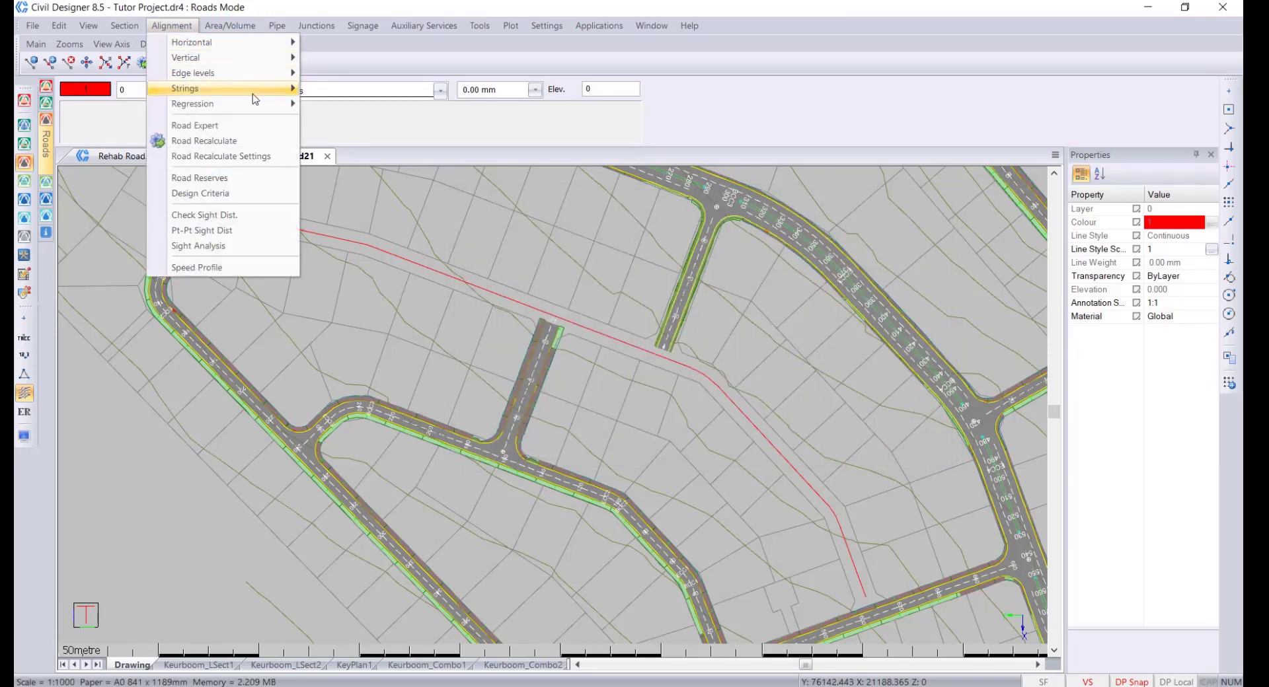
mouse_move(254, 103)
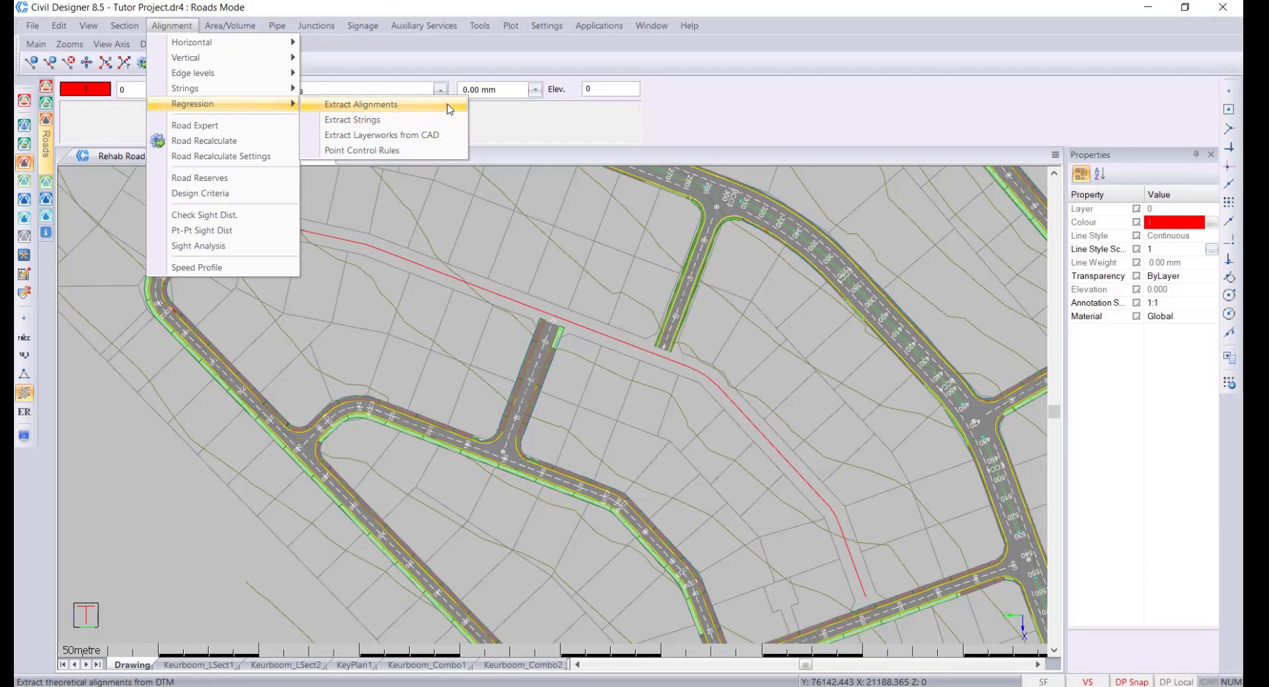
left_click(449, 110)
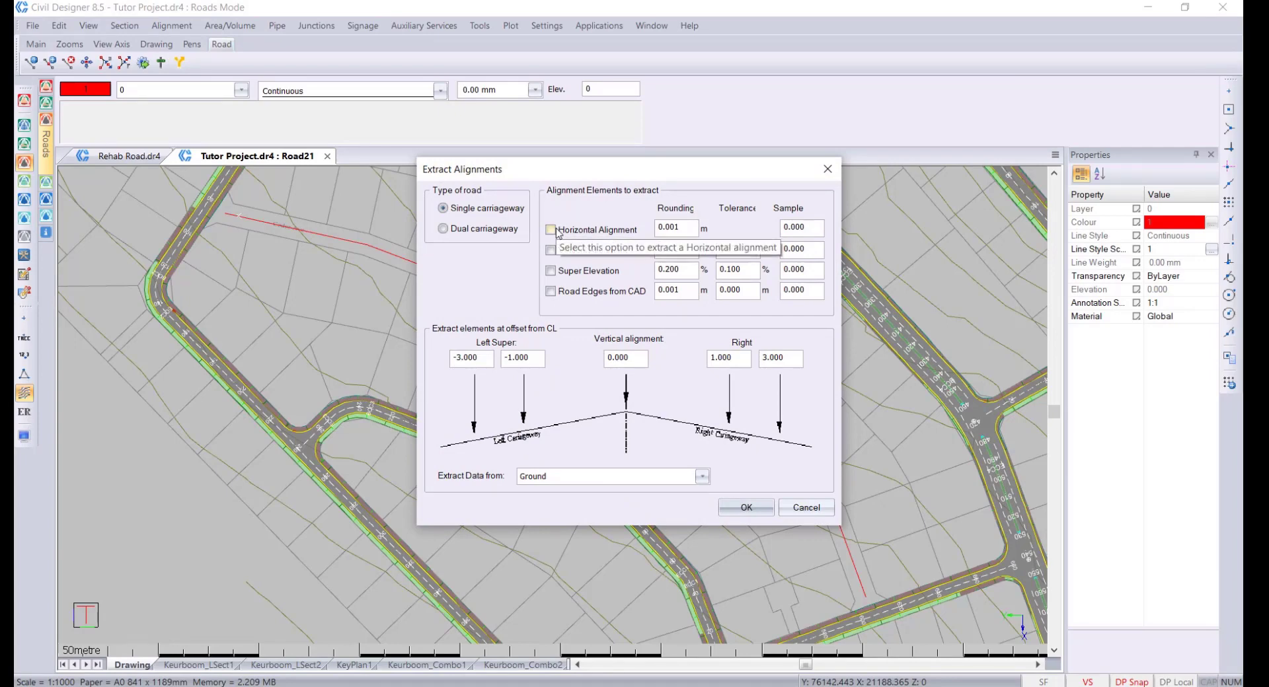
left_click(555, 231)
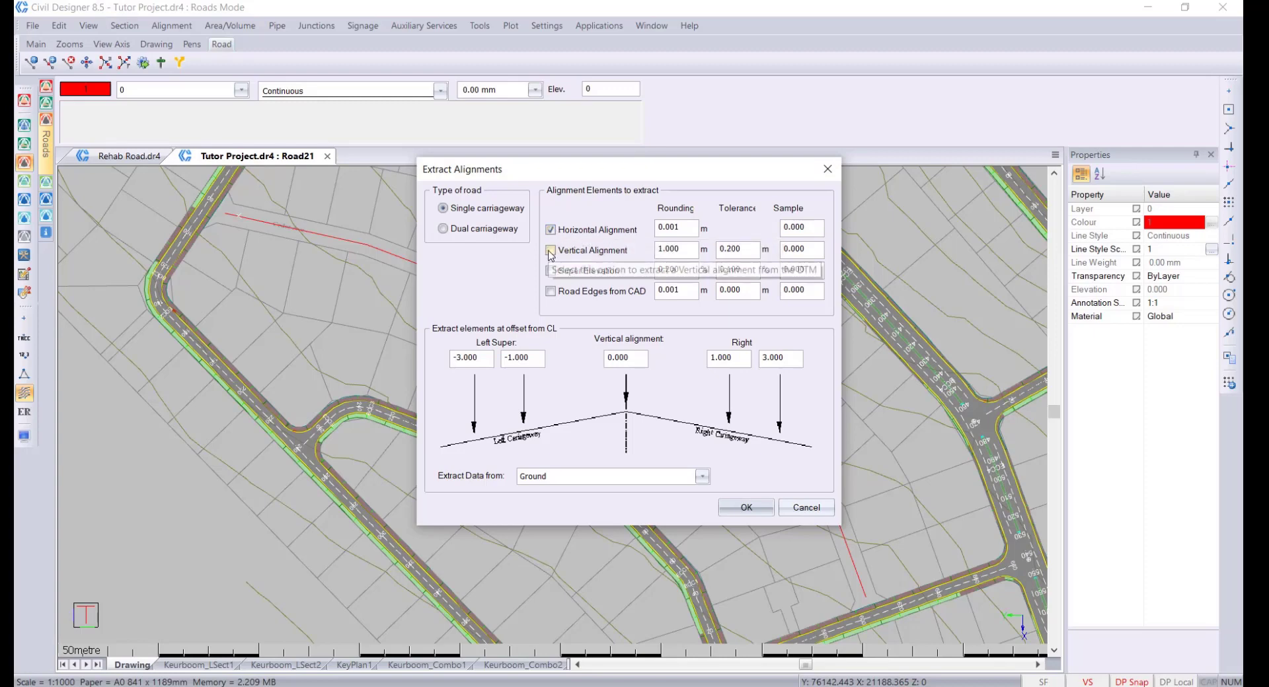
left_click(550, 251)
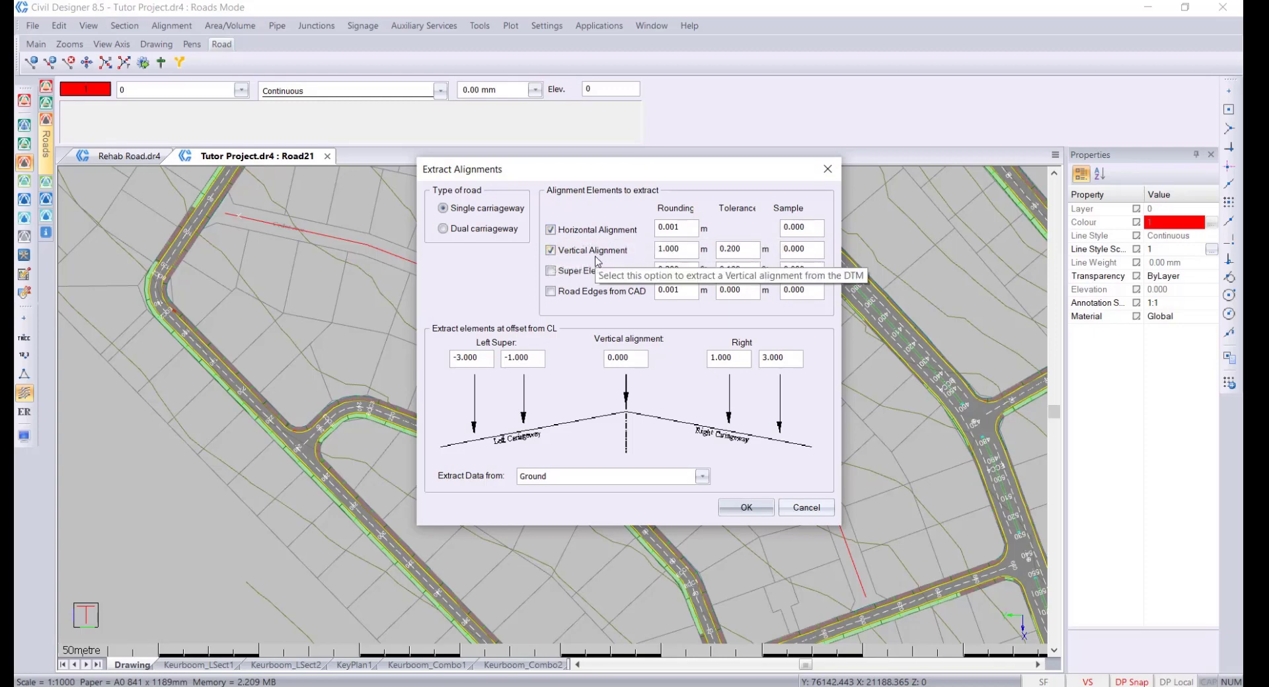
left_click(754, 509)
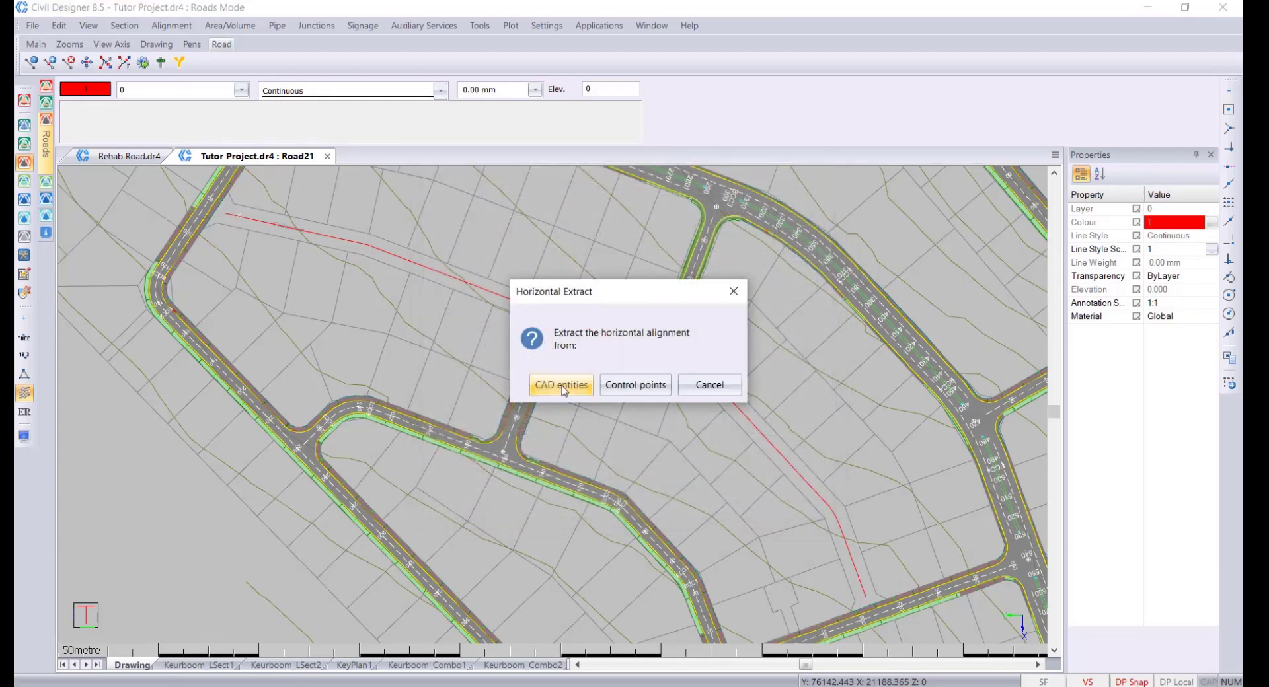
Step: Extract the horizontal alignment from CAD entities, using the red Cedar Ave centreline polyline
left_click(562, 386)
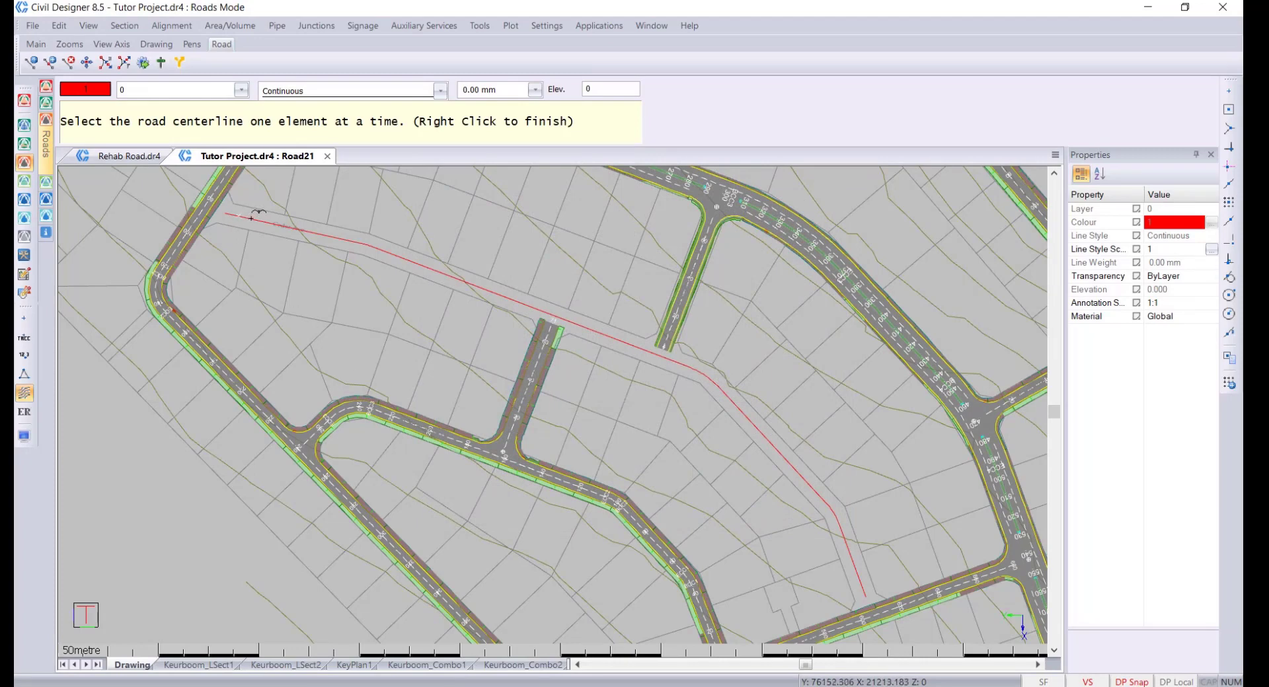
left_click(252, 217)
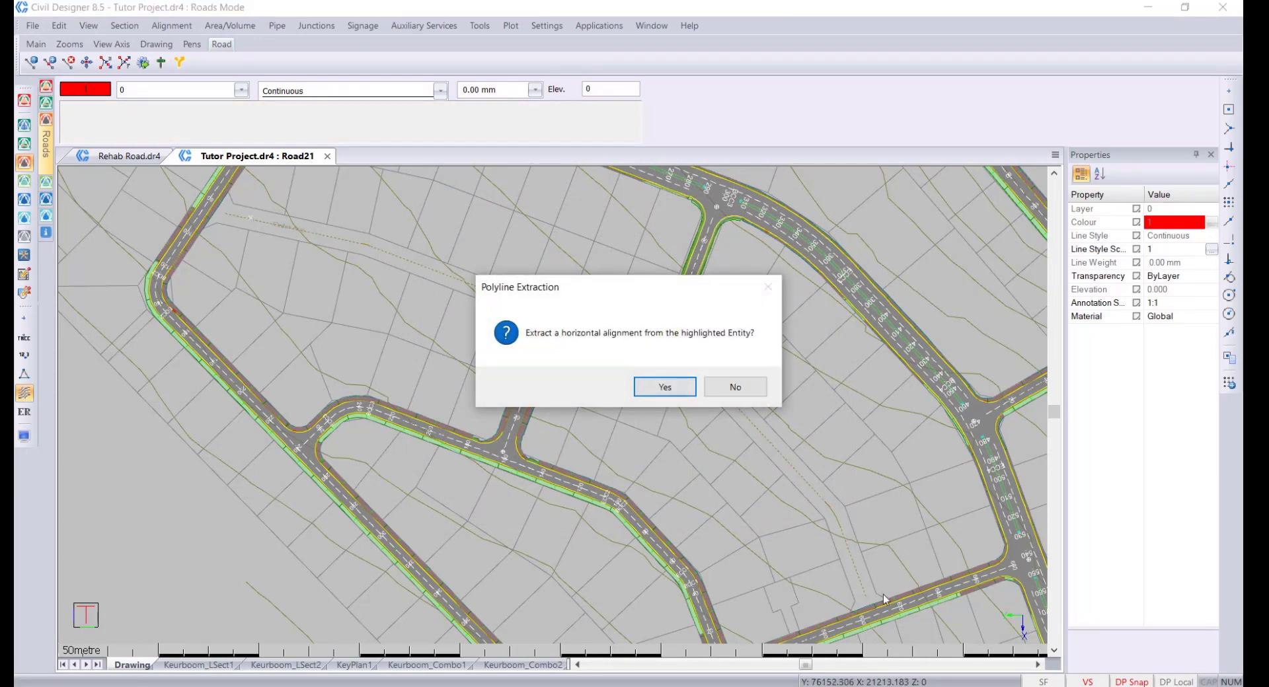
left_click(646, 393)
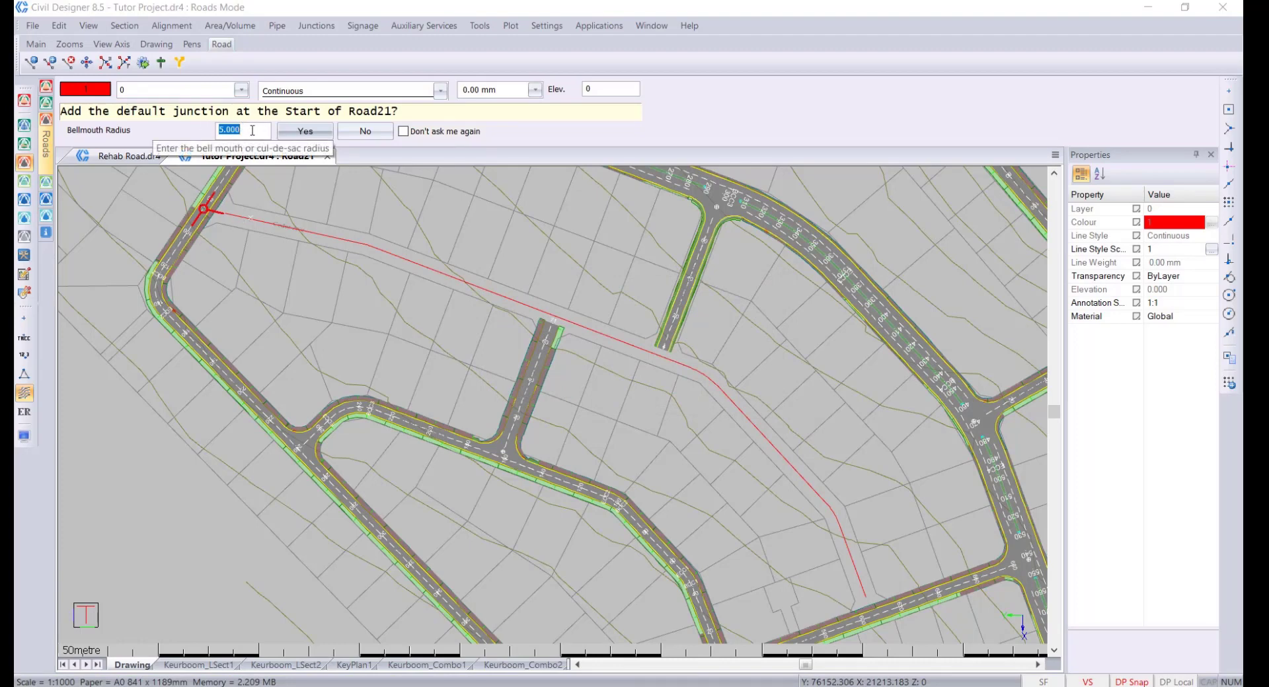
Step: Add default junctions with an 8 m bellmouth radius at the start and end of Road21
type("8")
left_click(279, 130)
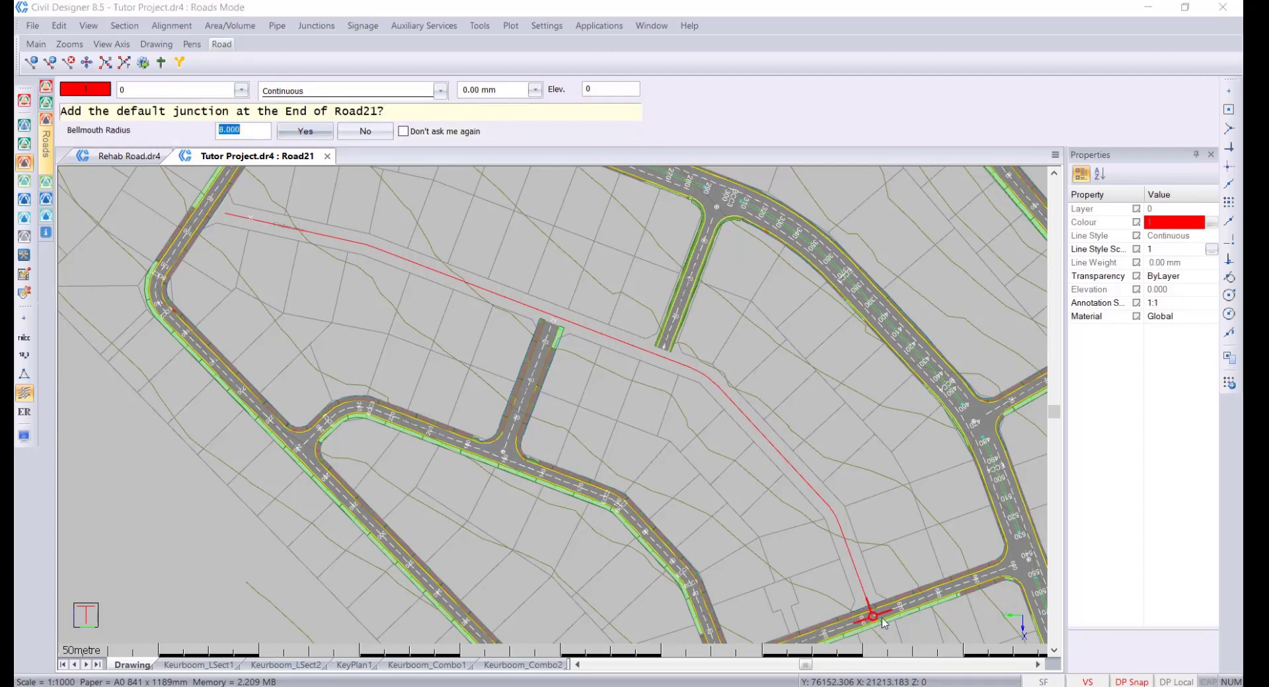
left_click(324, 135)
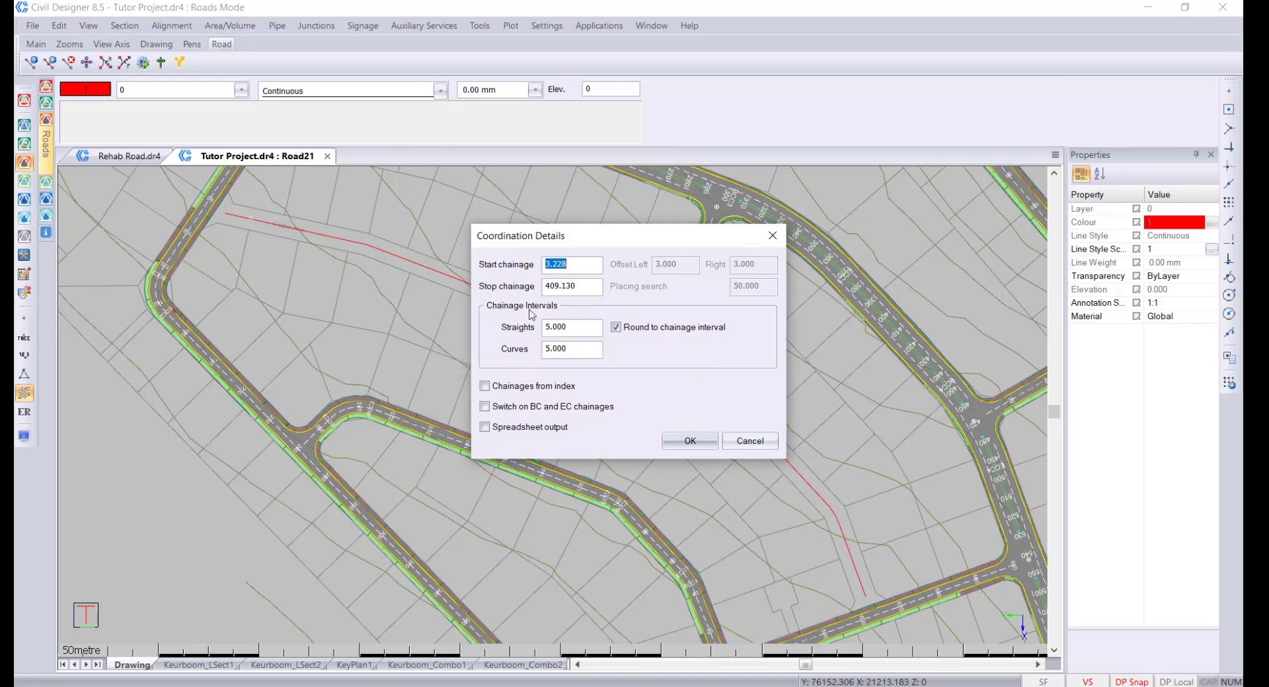
Step: Coordinate the alignment at chainage intervals of 20 m on straights and 1 m on curves, overwriting the current road layers
left_click_drag(580, 329, 473, 326)
type("20")
left_click_drag(576, 347, 535, 352)
type("1")
left_click(684, 441)
left_click(727, 430)
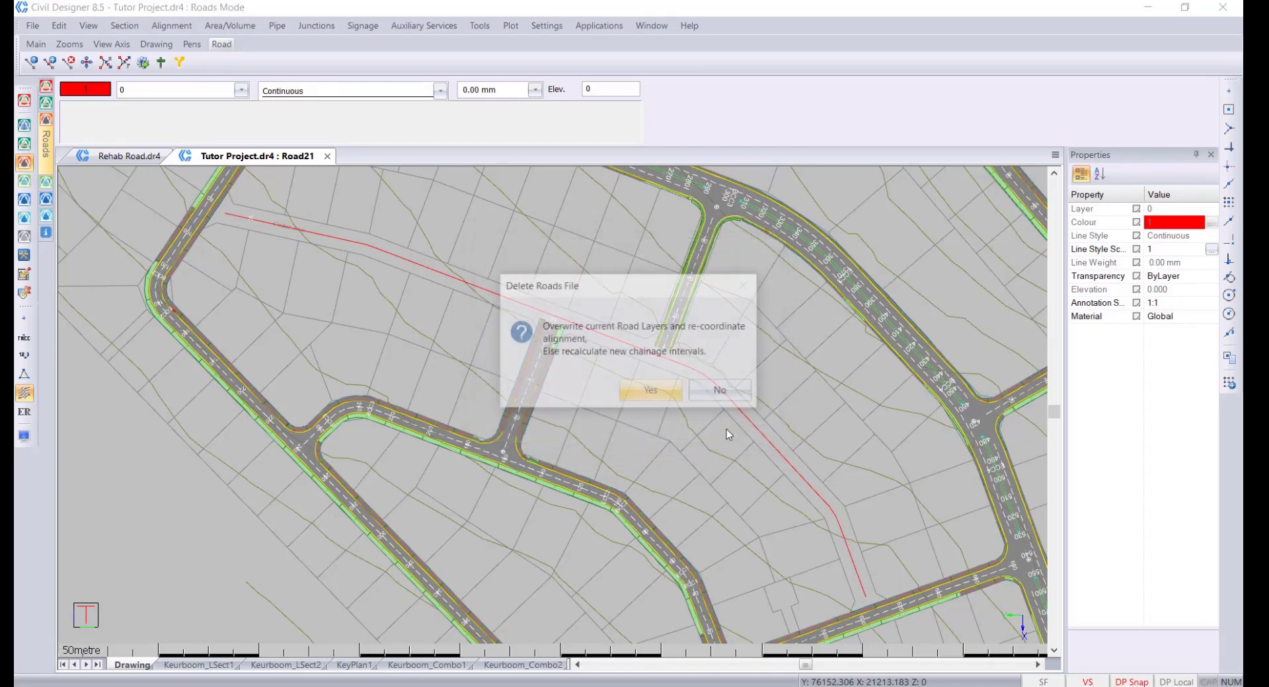
left_click(652, 395)
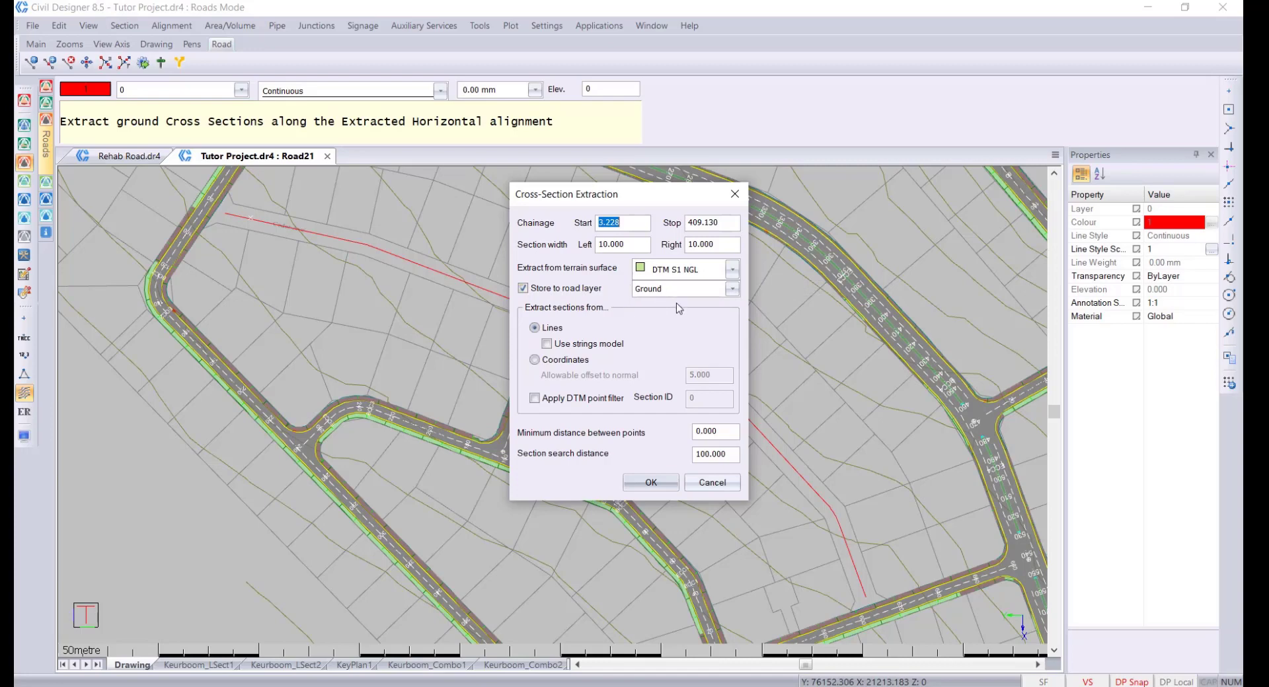
Step: Extract ground cross sections 30 m wide to the left and right, and complete the vertical alignment extraction without any report output
key("Tab")
type("30")
key("Tab")
type("30")
left_click(651, 482)
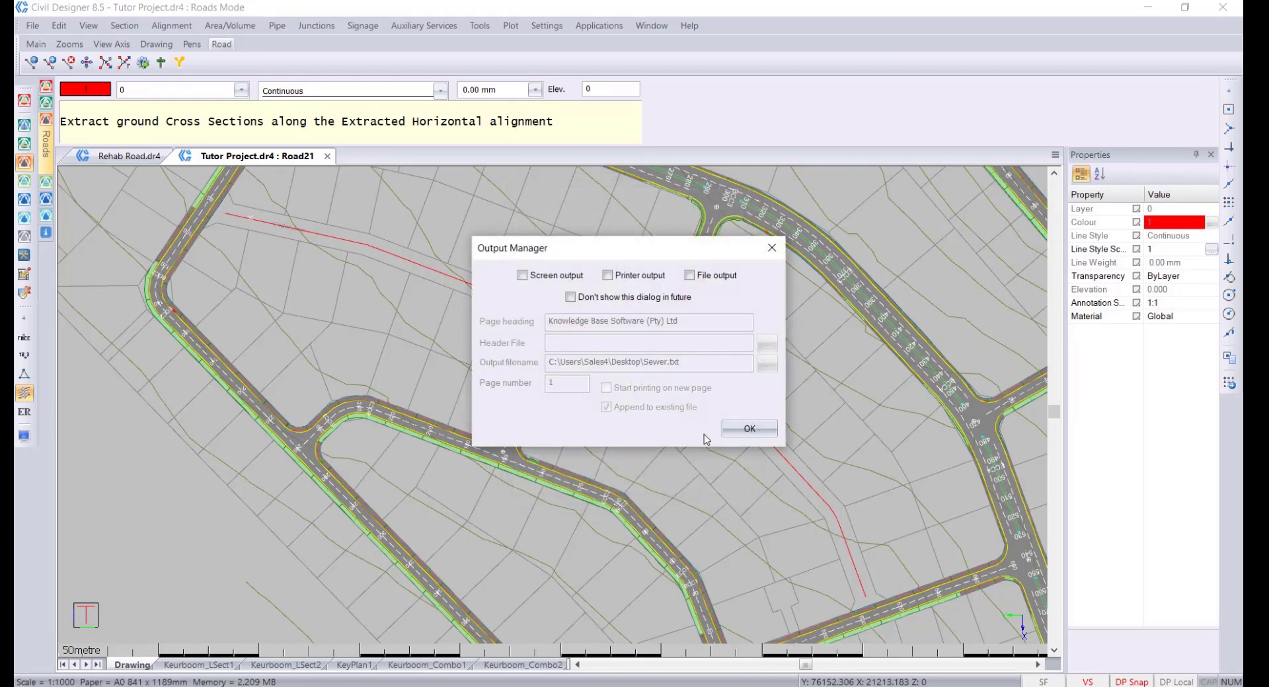
left_click(743, 429)
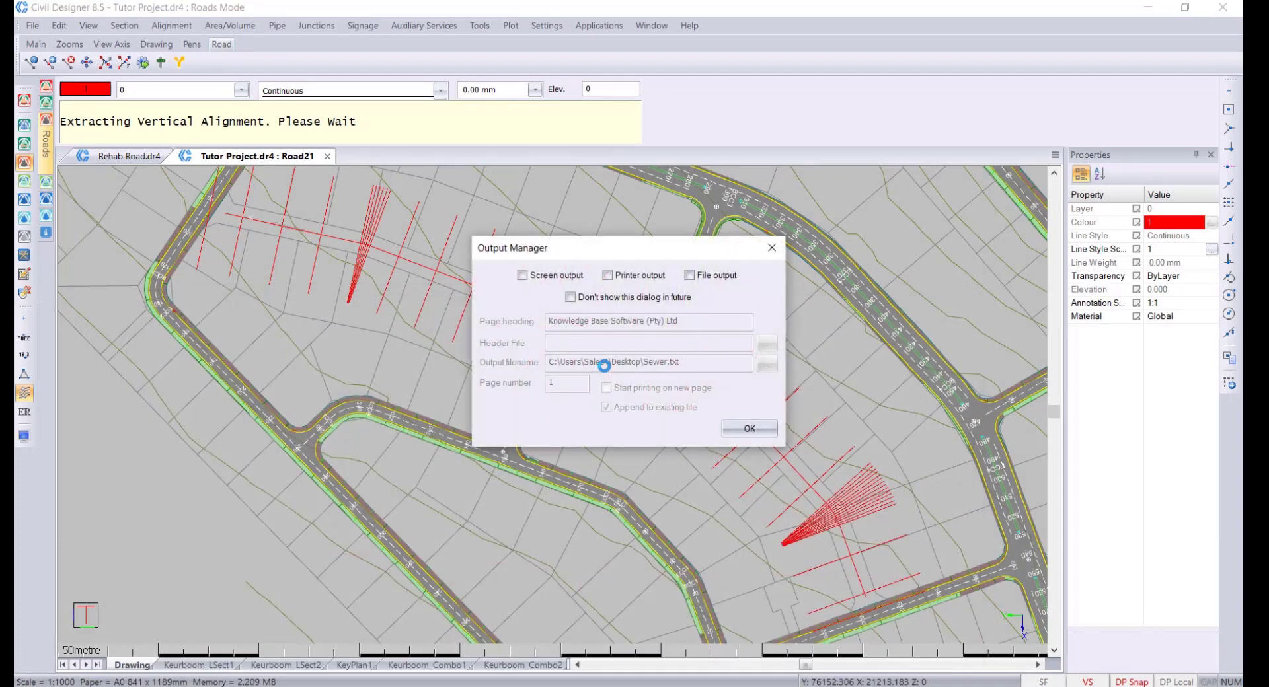
left_click(747, 429)
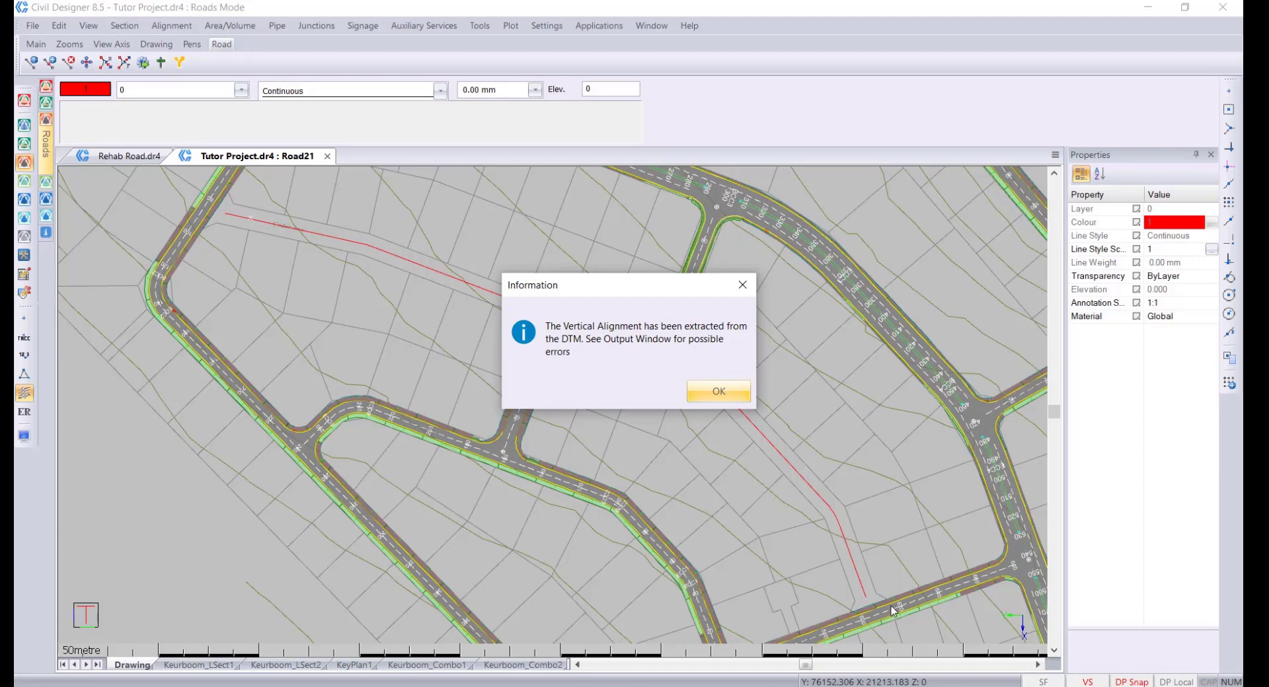
left_click(716, 393)
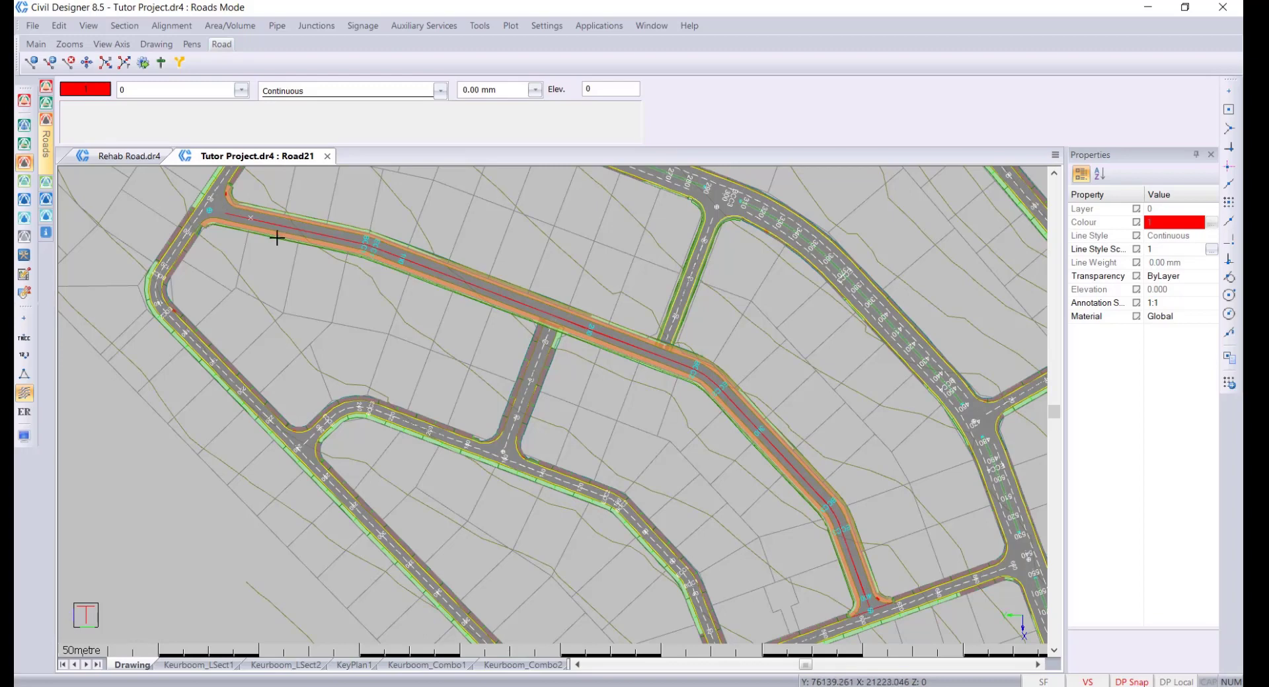
Step: Open Road21's vertical alignment for editing and move the VPI near chainage 110 down to about elevation 1559.58
left_click(187, 27)
mouse_move(218, 59)
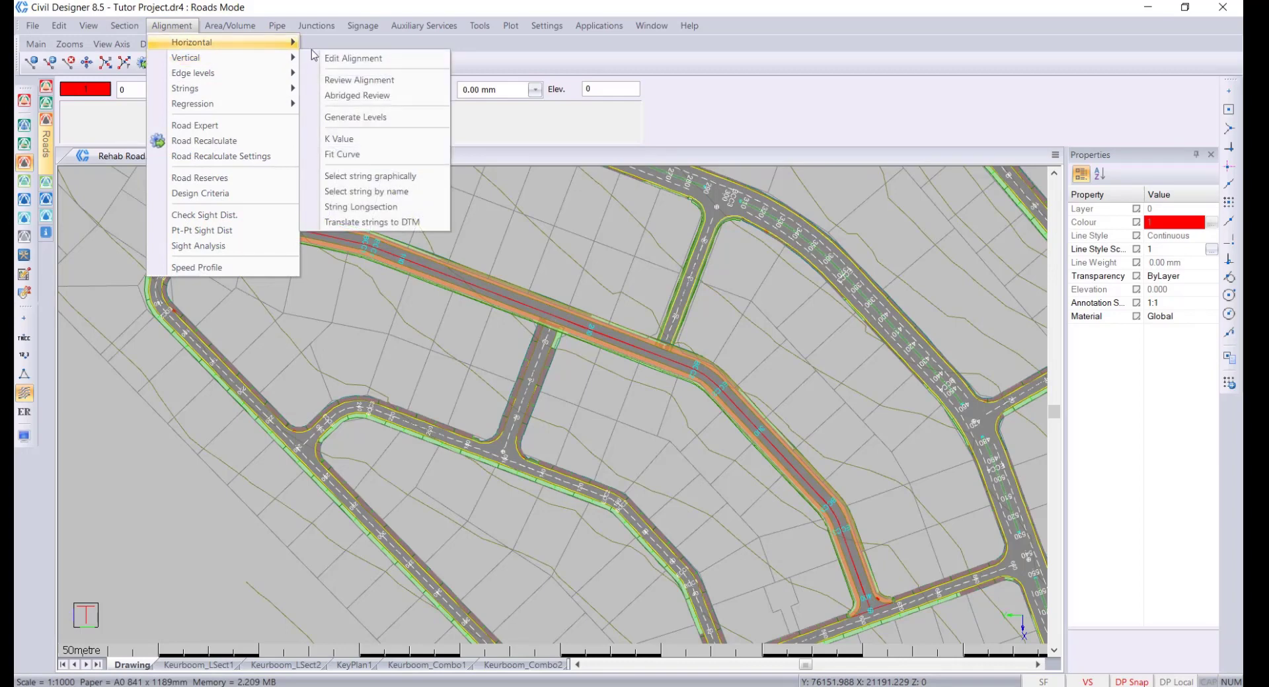
left_click(412, 66)
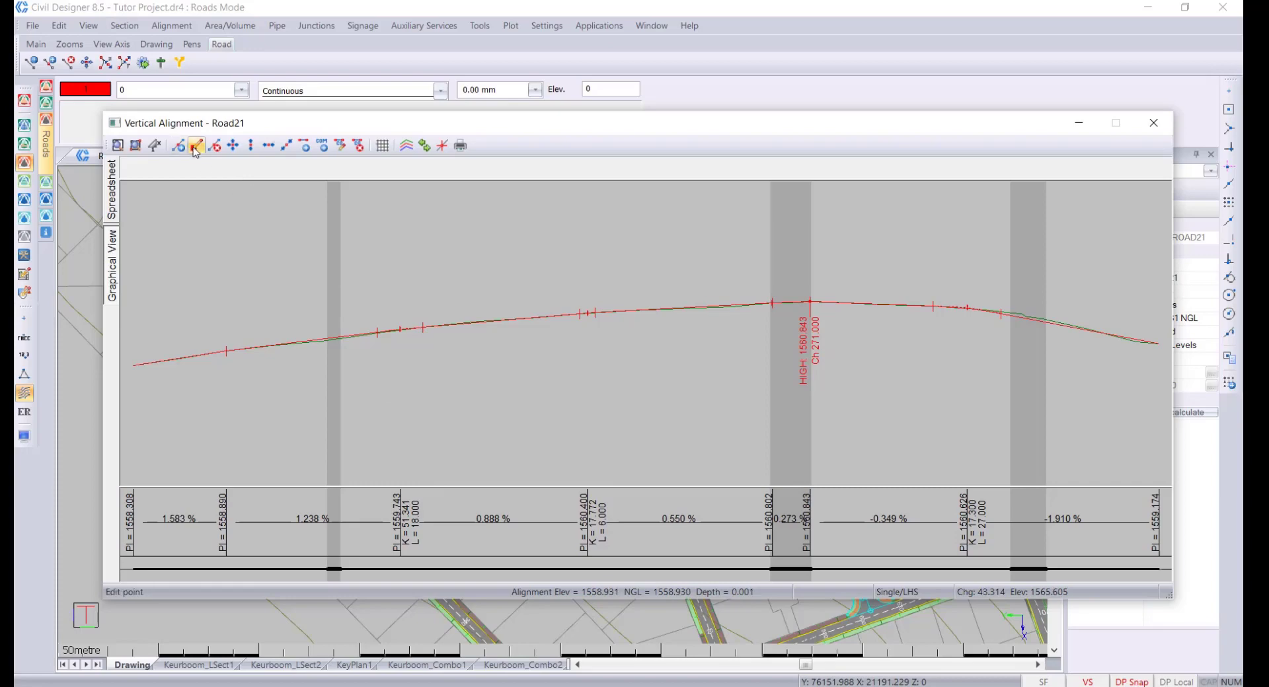
left_click(233, 145)
left_click(401, 330)
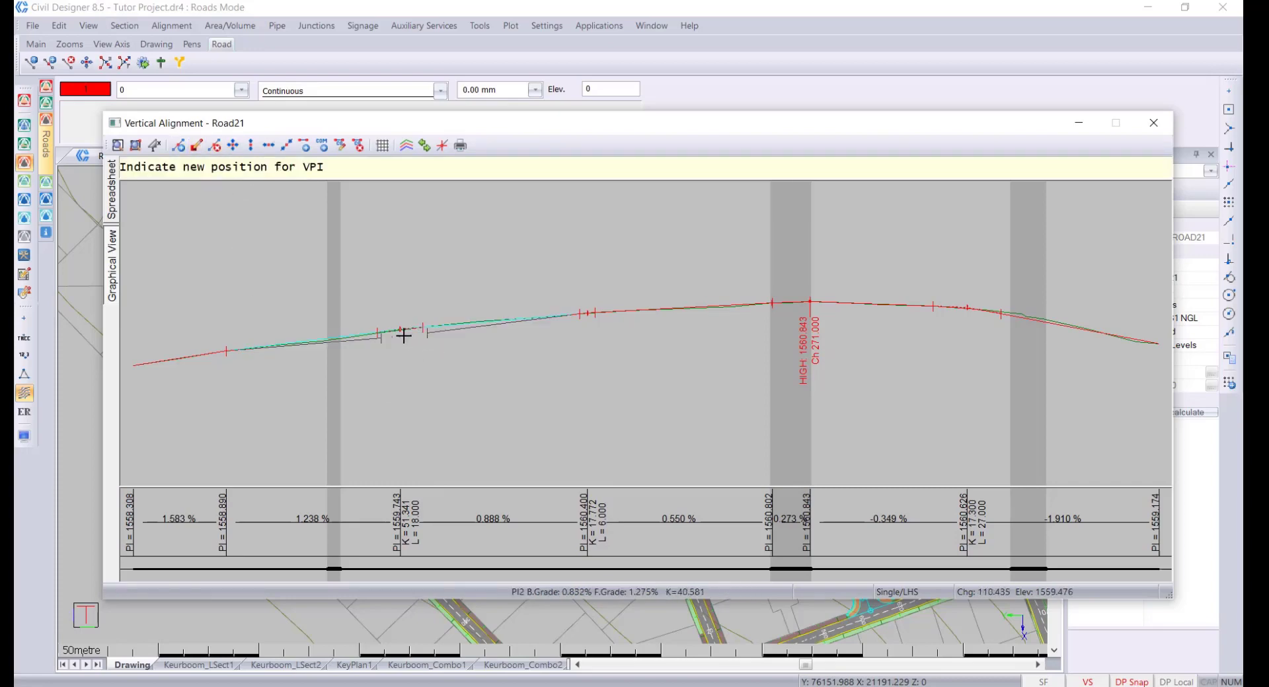
left_click(406, 334)
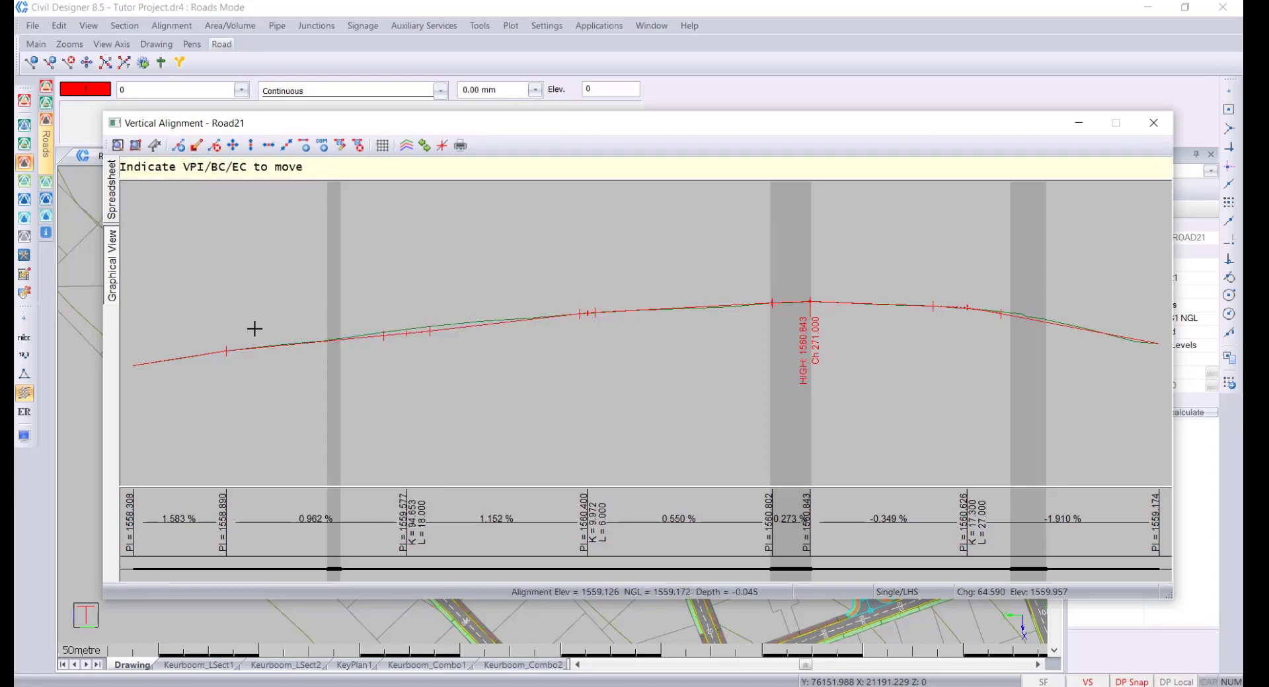
Step: Move Road21's VPI near chainage 40 down to about elevation 1558.72, and the one near chainage 184 down to about 1560.16
left_click(226, 352)
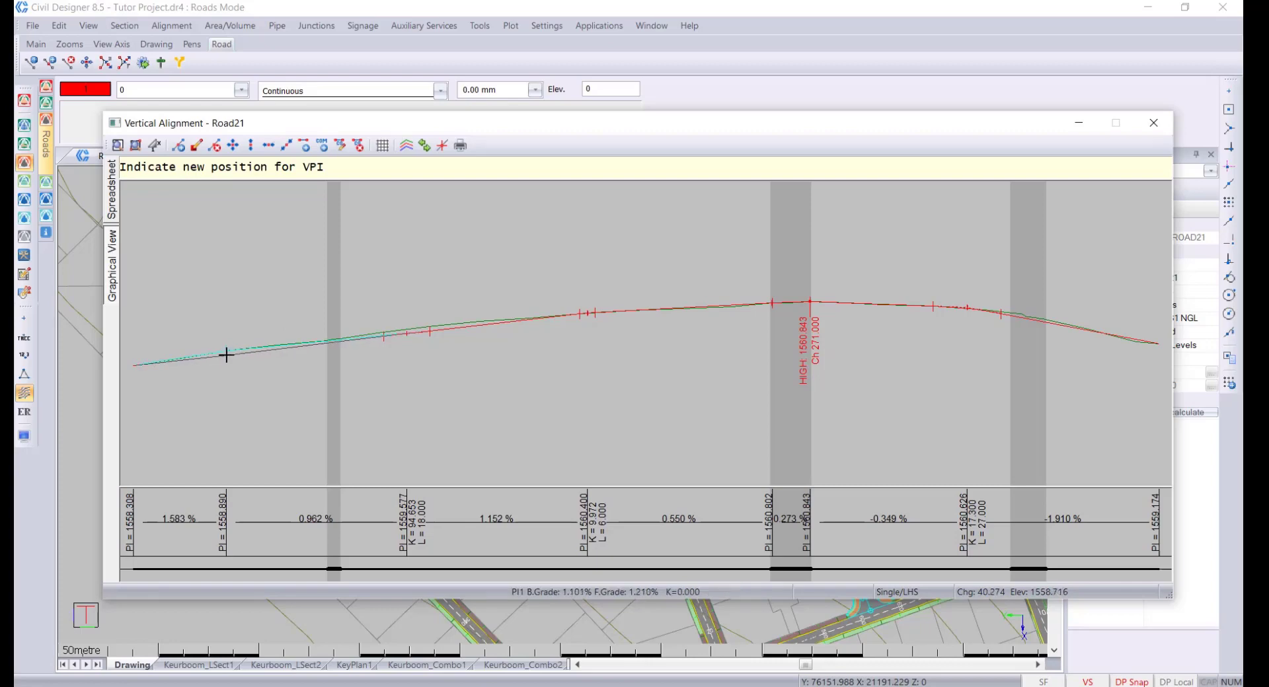
left_click(224, 355)
left_click(589, 318)
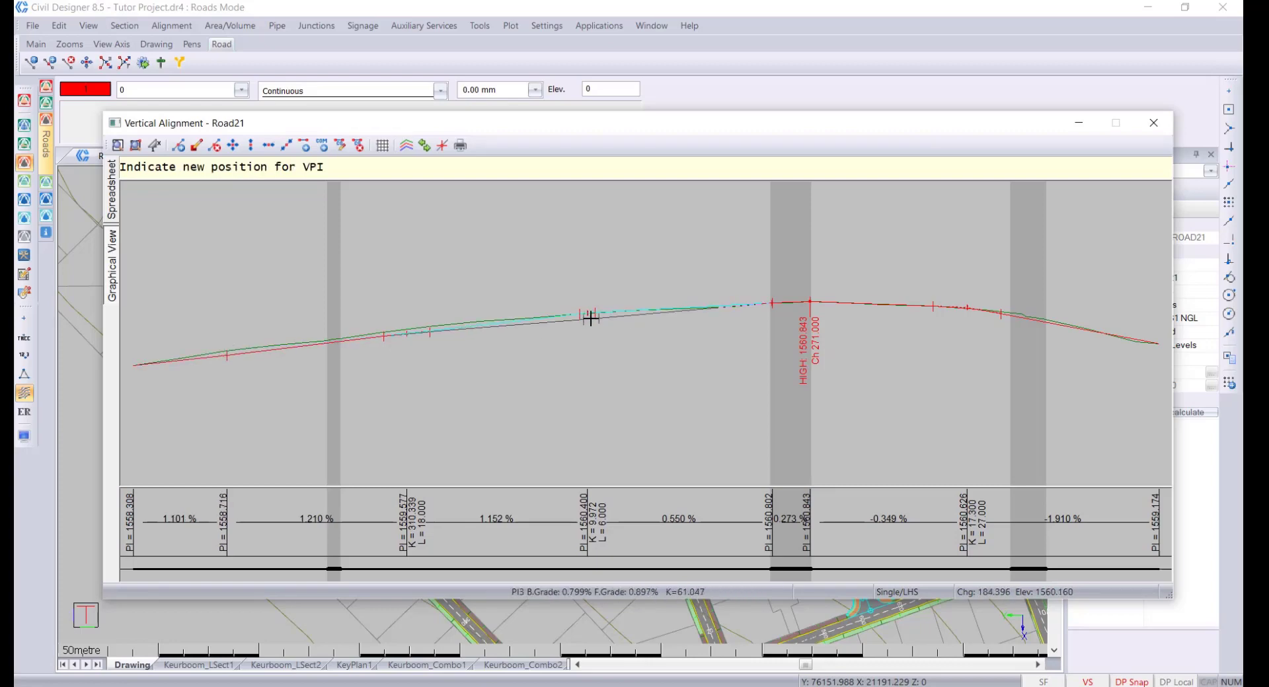
left_click(588, 319)
Step: Lower the two VPIs around the crest to about 1560.64 at chainage 273 and 1560.54 at chainage 249, and save the vertical alignment
left_click(812, 306)
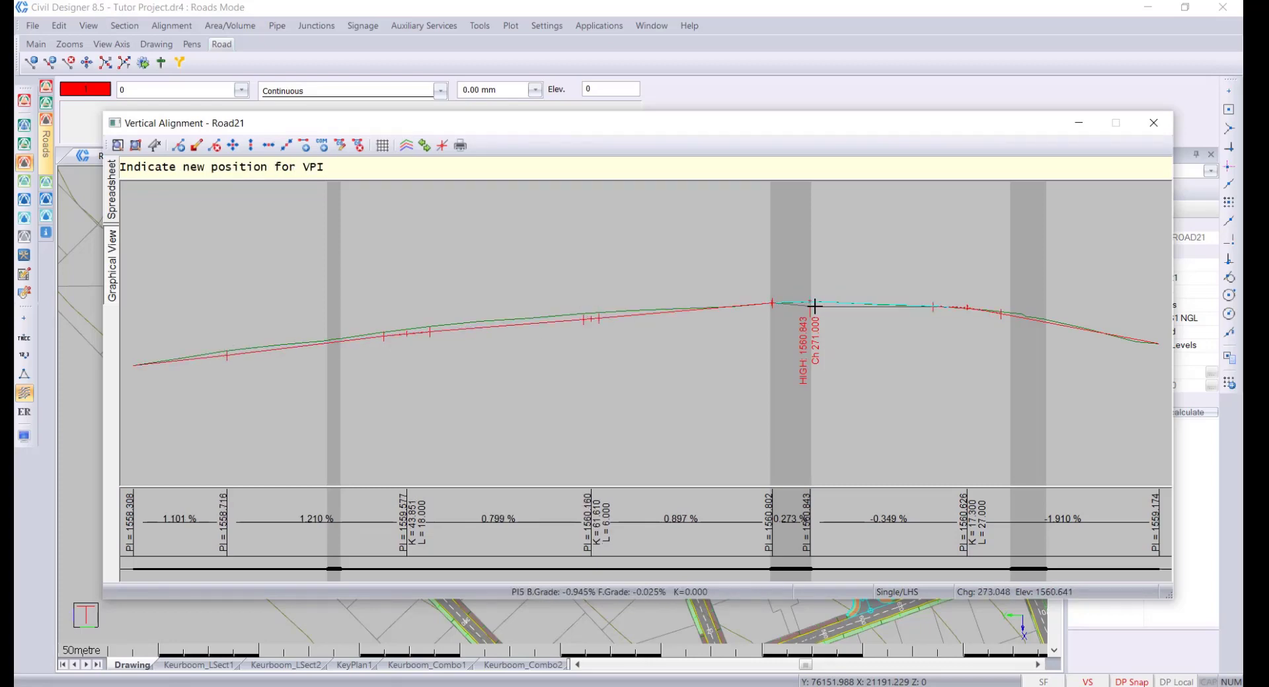
left_click(814, 304)
left_click(771, 304)
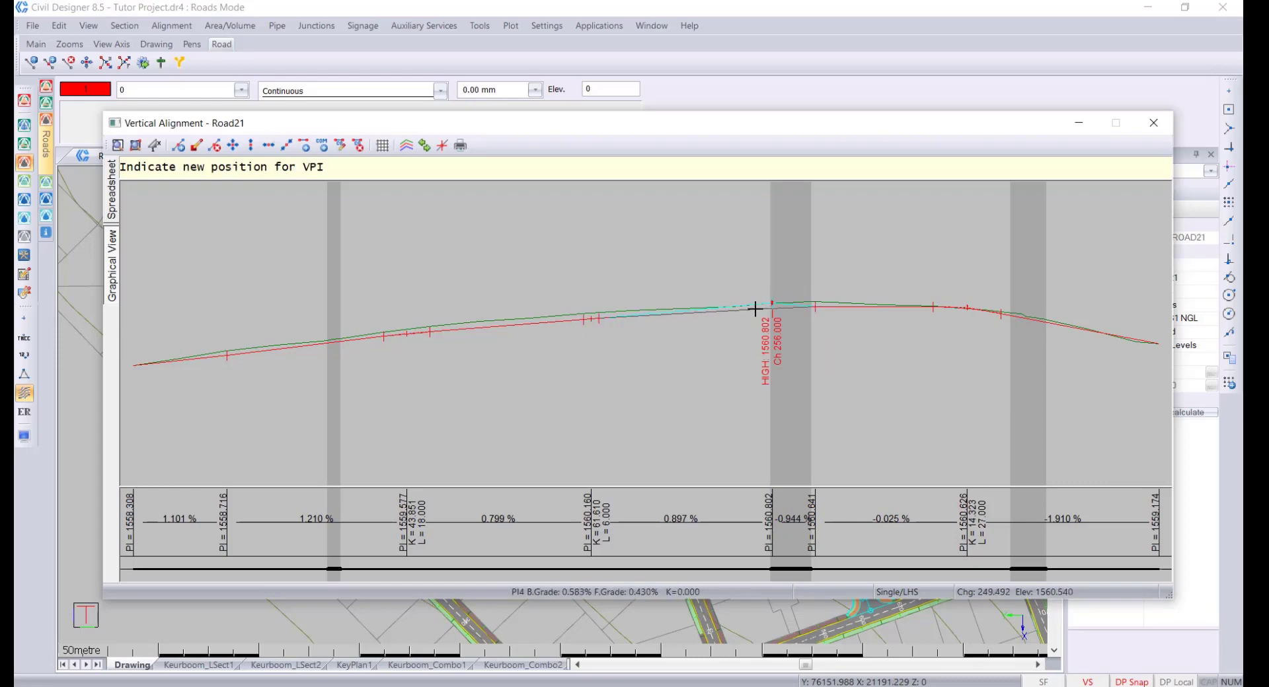
left_click(754, 309)
left_click(1153, 123)
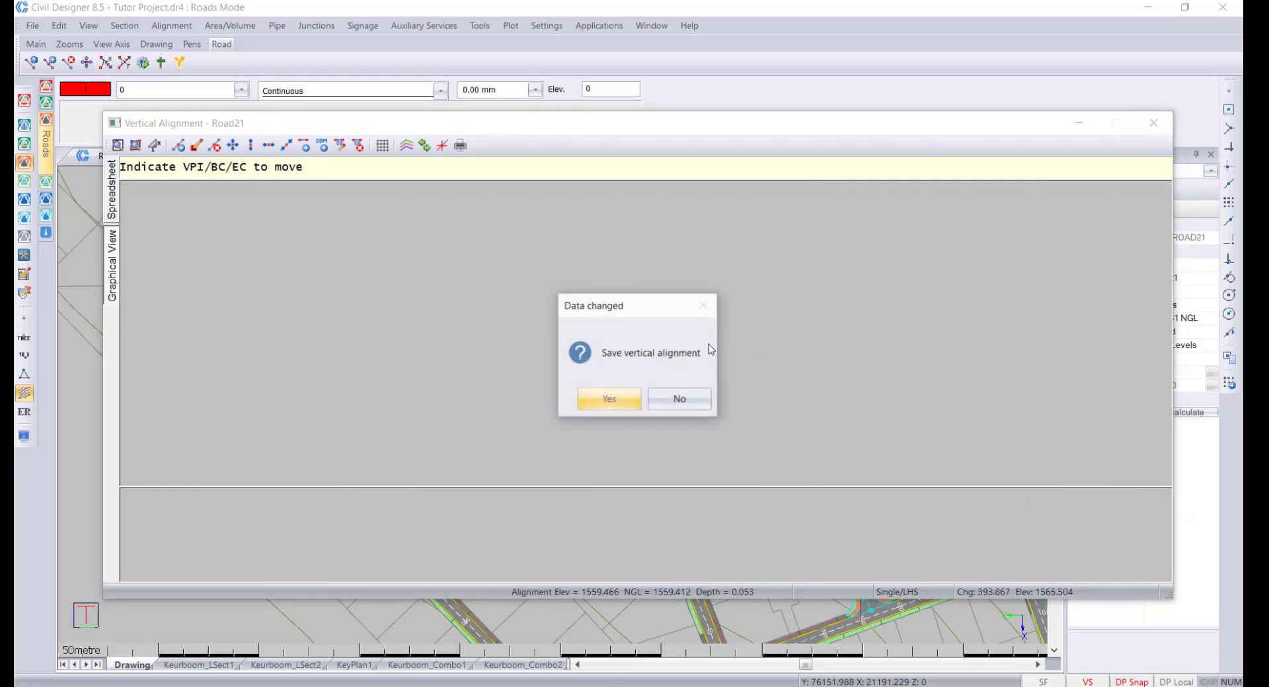
left_click(596, 403)
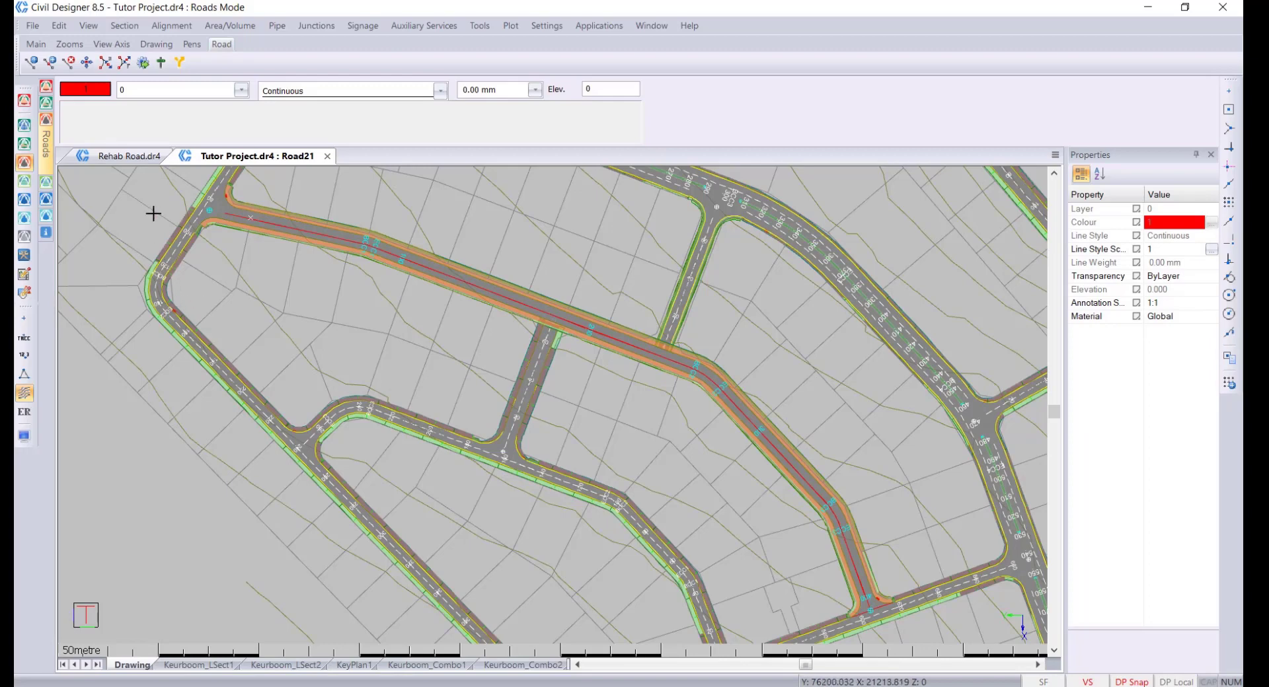
Step: Switch to the Rehab Road drawing and display its full set of coded survey points with the triangulation
left_click(131, 162)
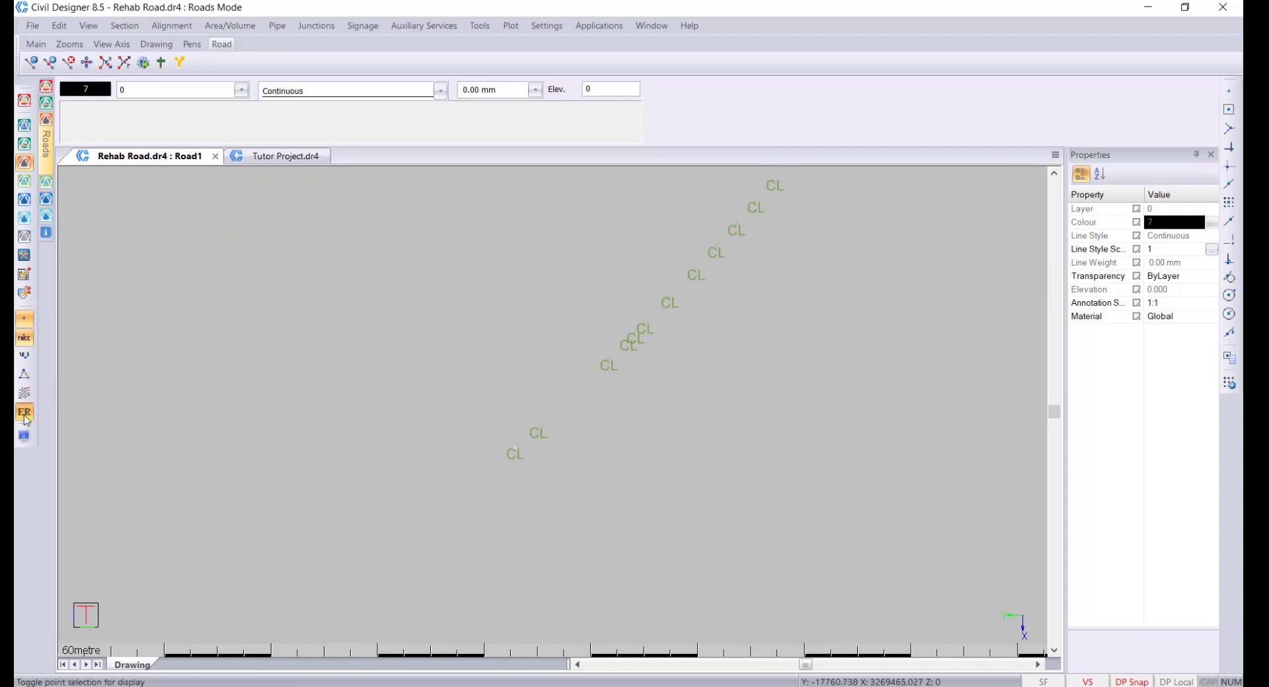
left_click(24, 374)
scroll(549, 331, "up", 3)
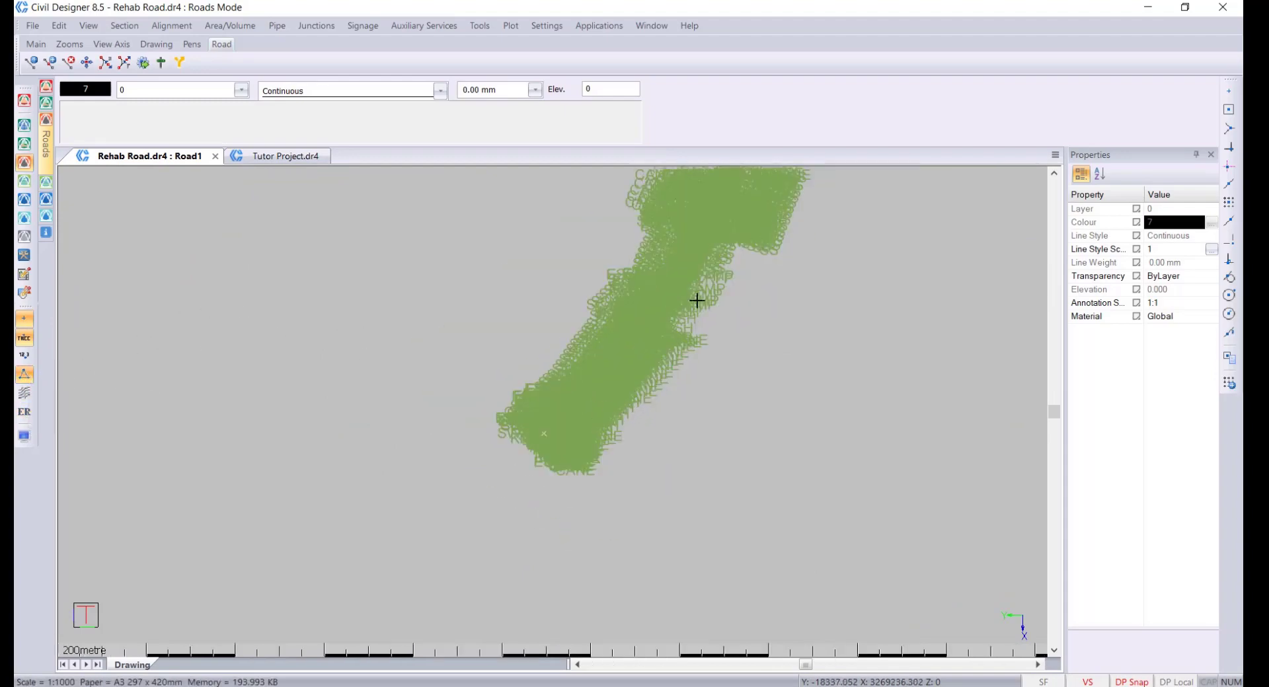
scroll(526, 382, "up", 3)
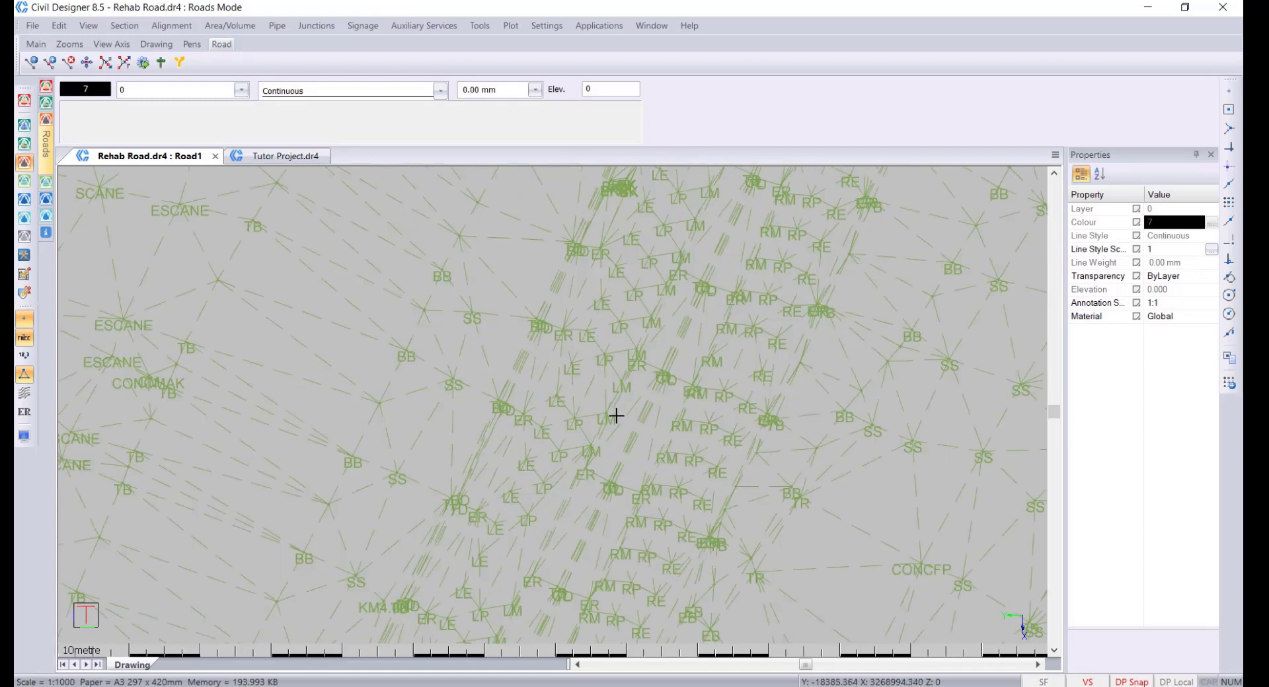
Step: Examine the coded survey points (LE, LP, LM, CL, RM, RP, RE) across the road near the KM3.4N point
middle_click_drag(547, 412, 561, 304)
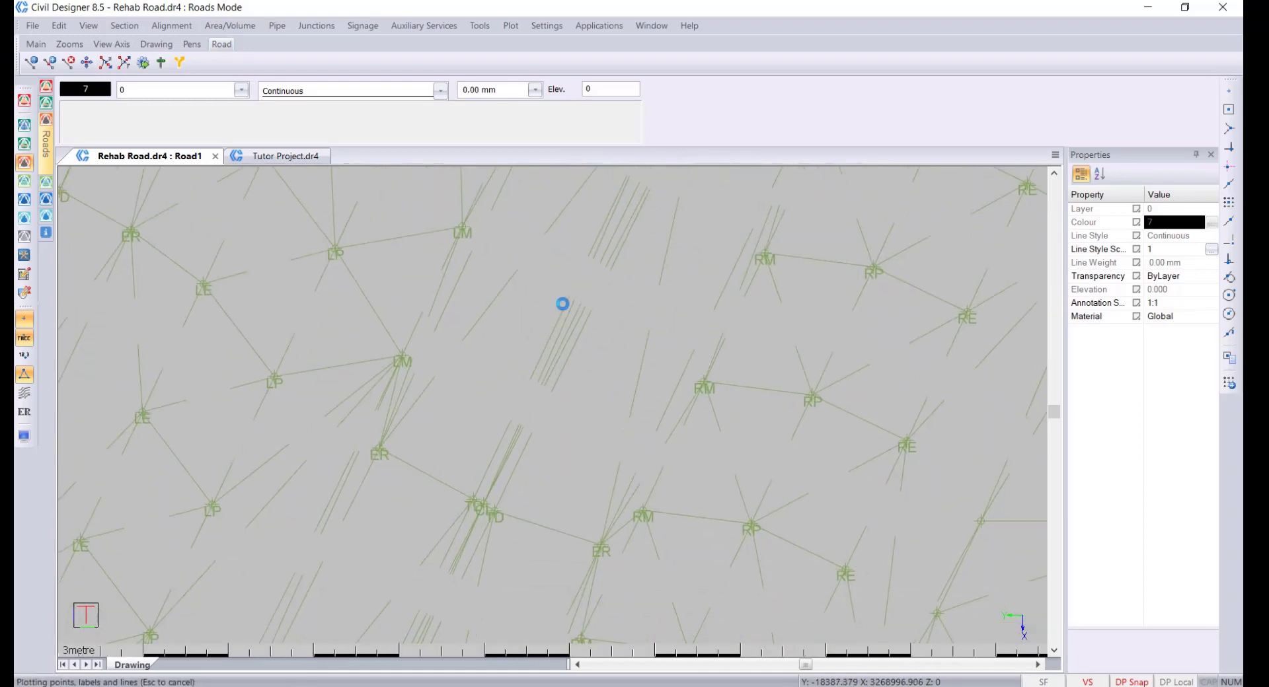
middle_click_drag(470, 481, 550, 441)
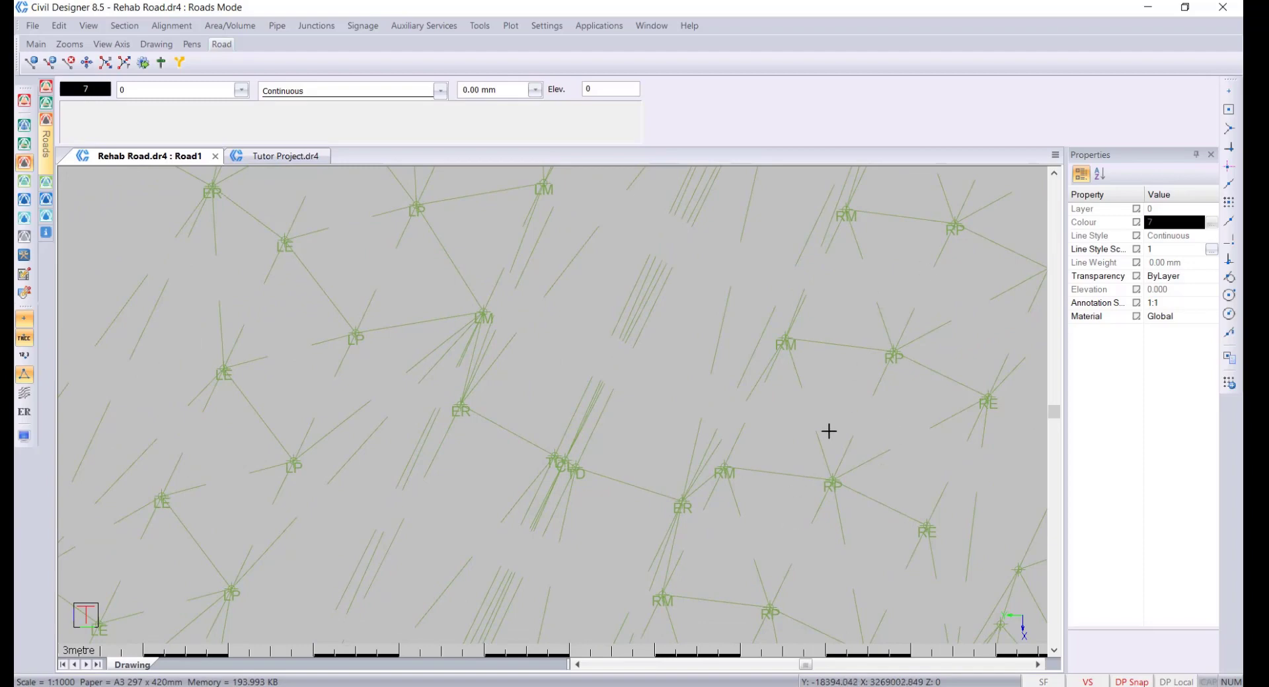
scroll(496, 427, "down", 3)
scroll(467, 434, "up", 3)
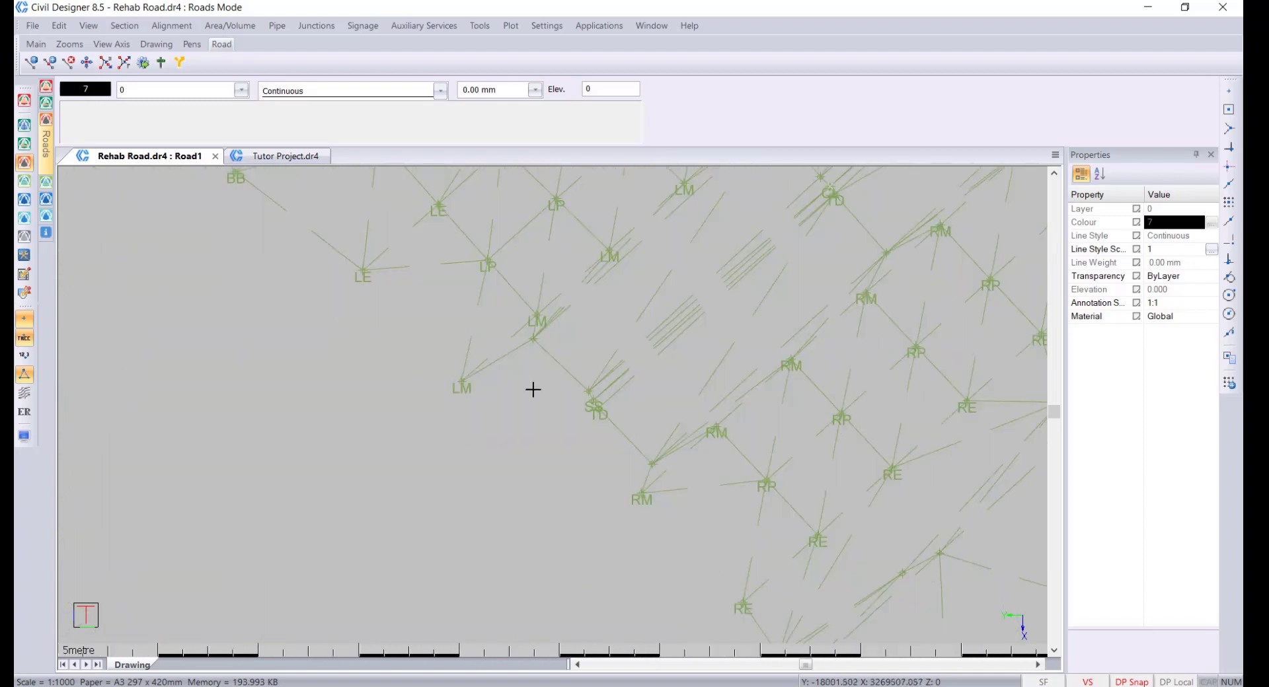
mouse_move(620, 337)
middle_mouse_down()
mouse_move(572, 408)
mouse_move(498, 365)
middle_mouse_up()
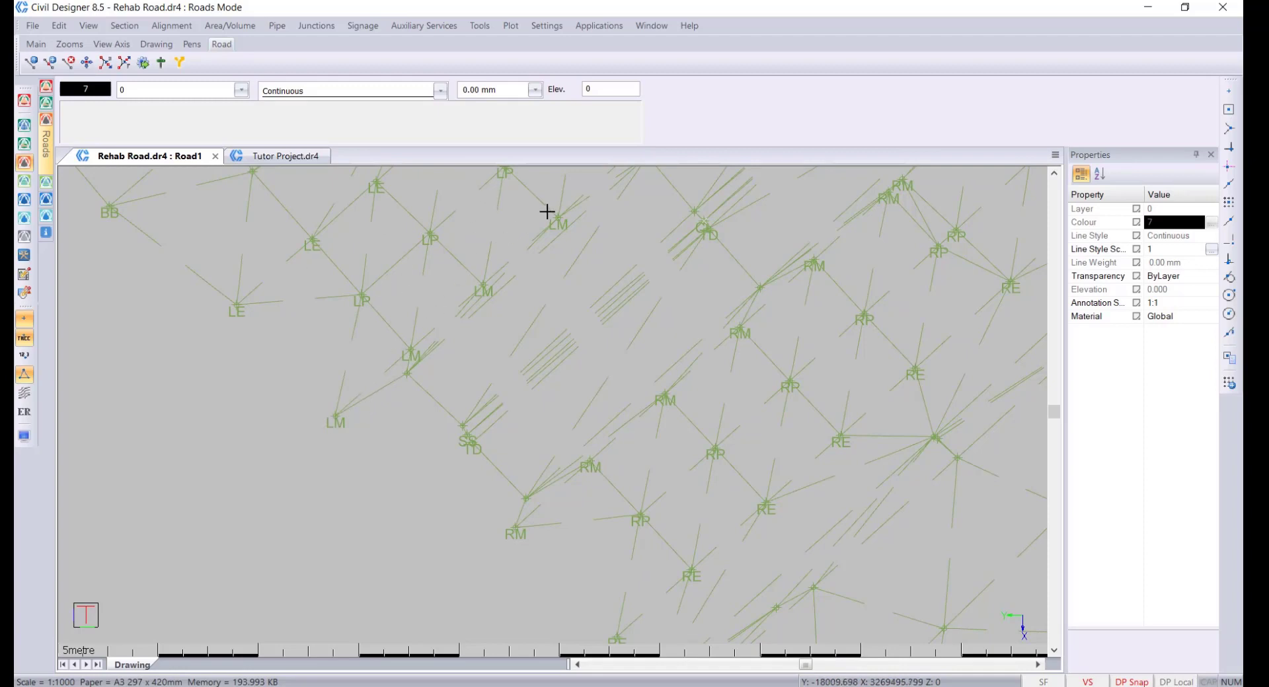
scroll(503, 415, "up", 3)
scroll(562, 397, "down", 3)
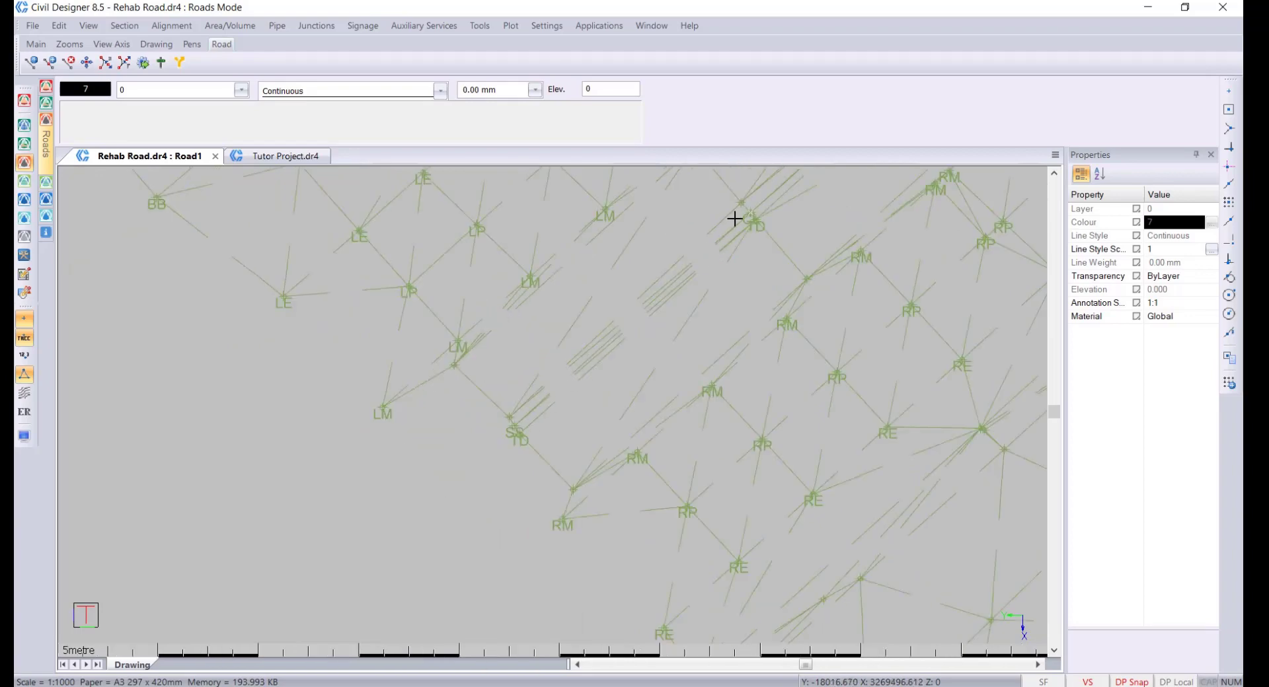
scroll(604, 420, "up", 2)
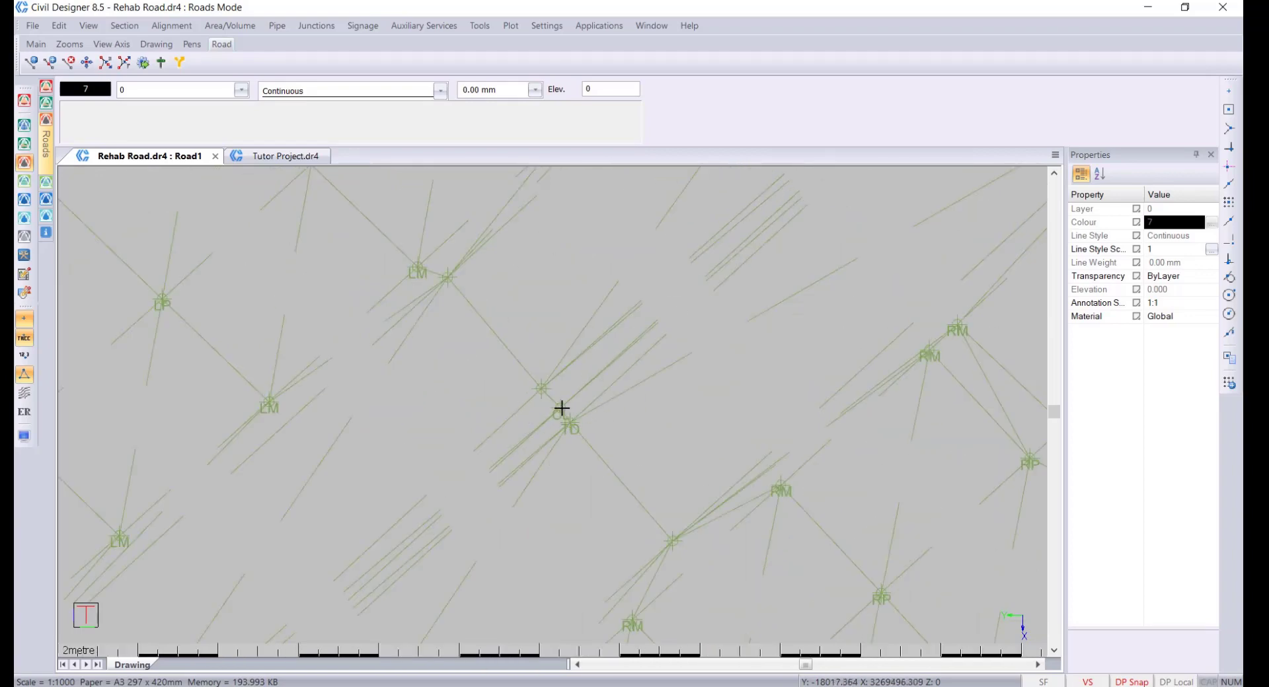
scroll(554, 414, "down", 4)
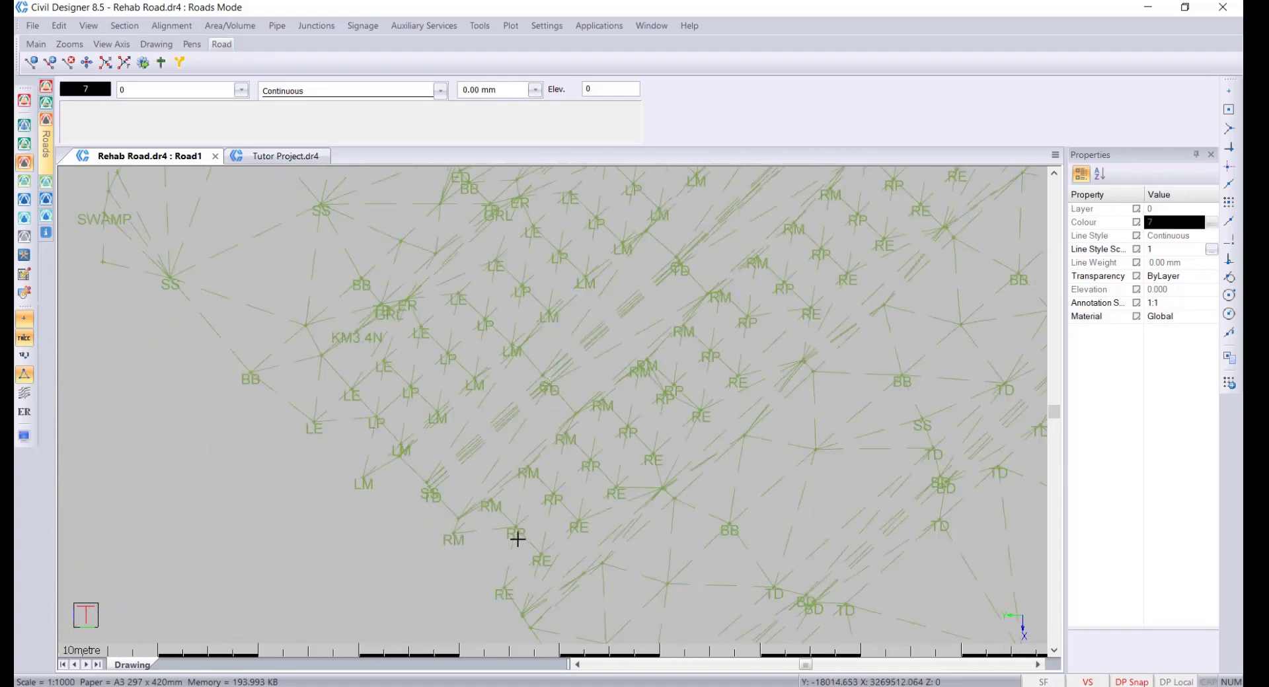
scroll(518, 534, "up", 2)
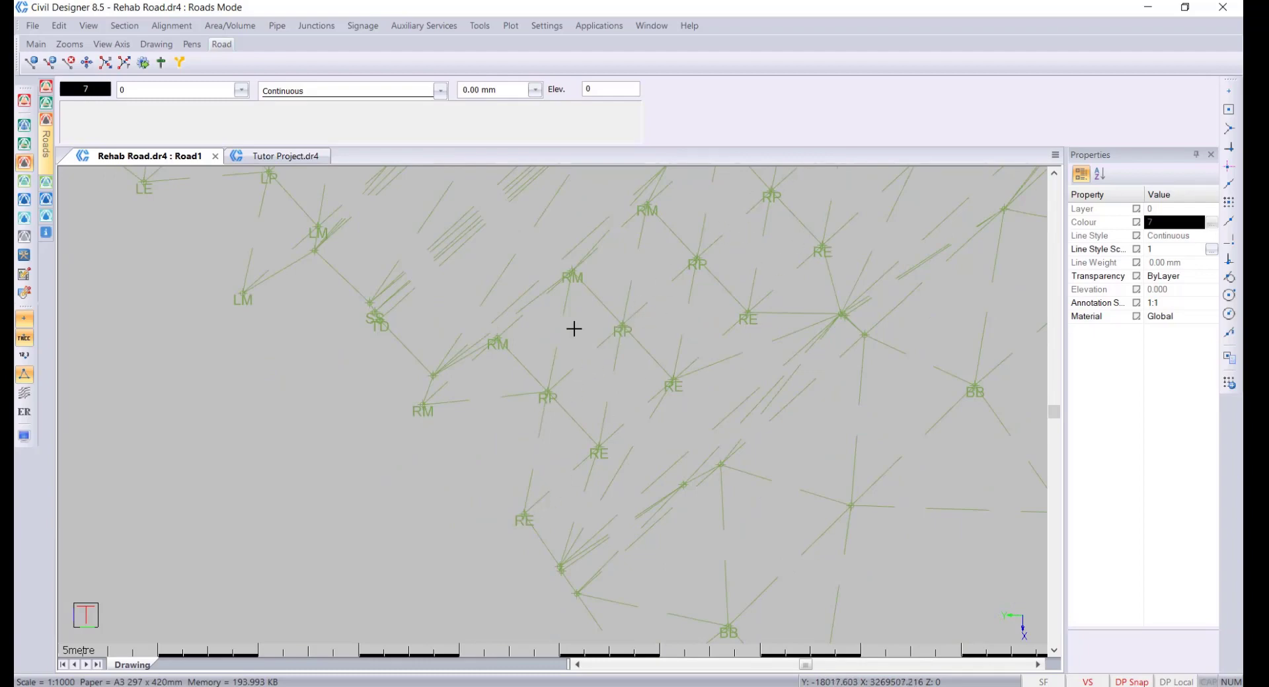
scroll(549, 405, "down", 2)
scroll(596, 217, "up", 2)
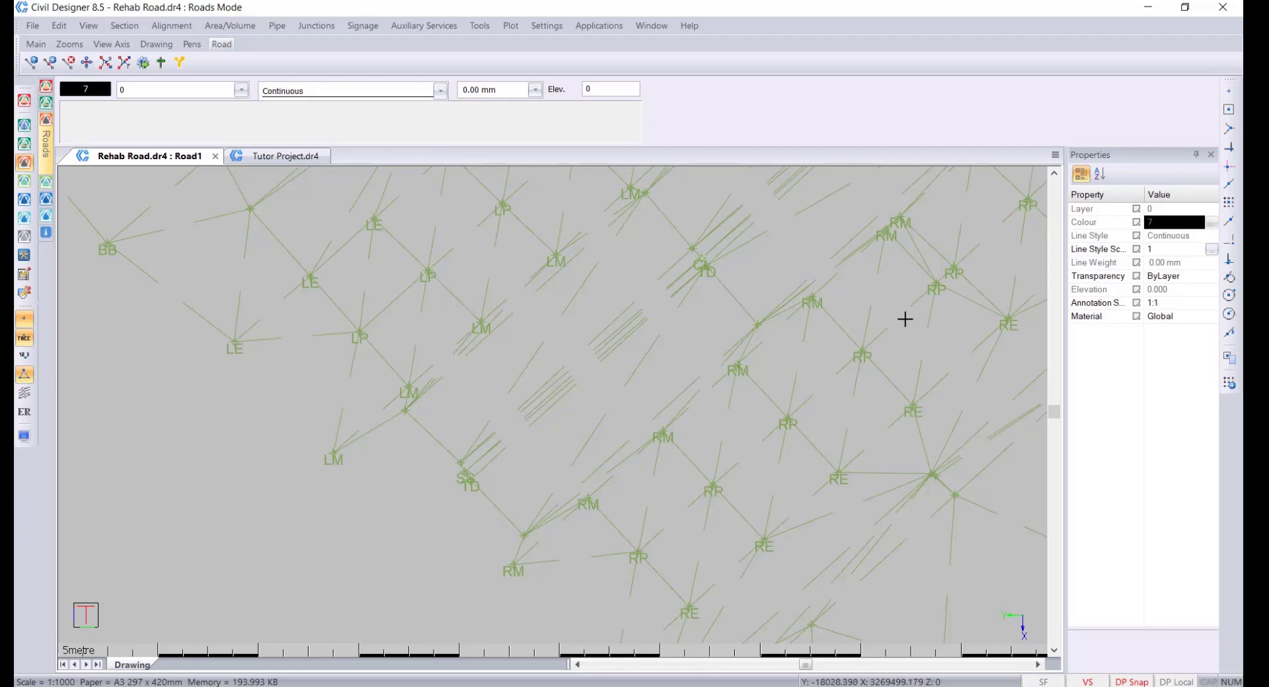
middle_click_drag(903, 318, 857, 375)
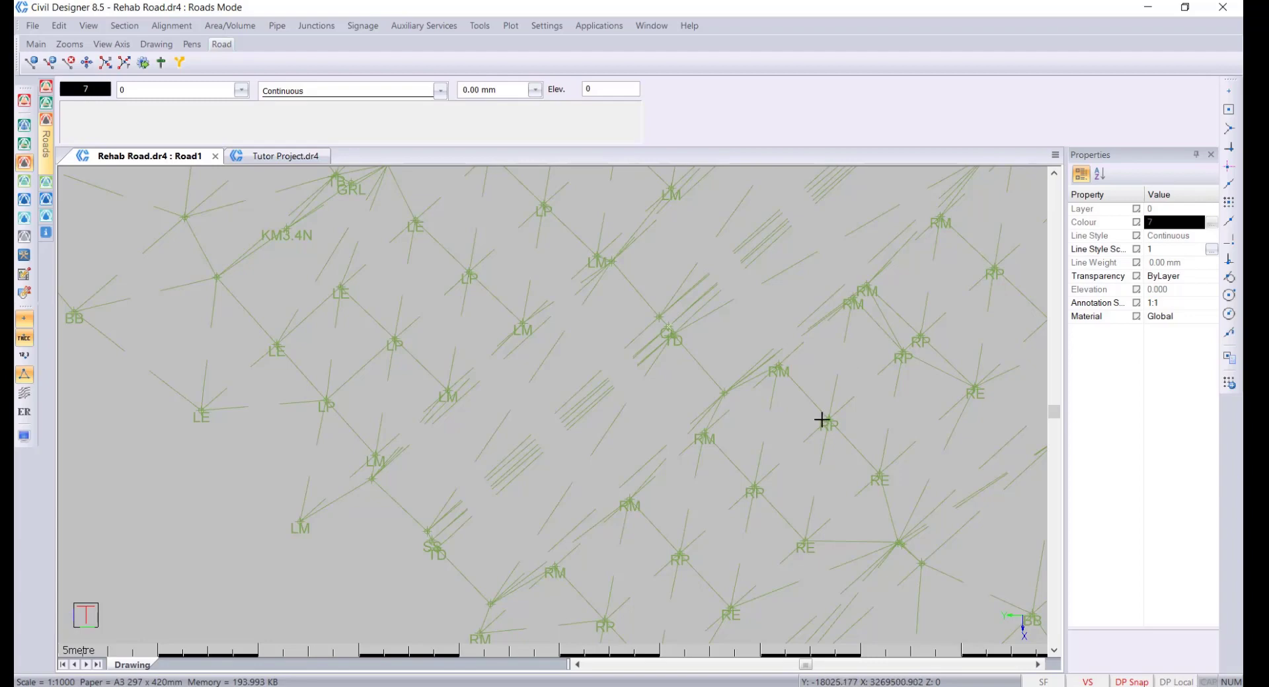
mouse_move(822, 418)
middle_mouse_down()
mouse_move(802, 371)
mouse_move(501, 563)
middle_mouse_up()
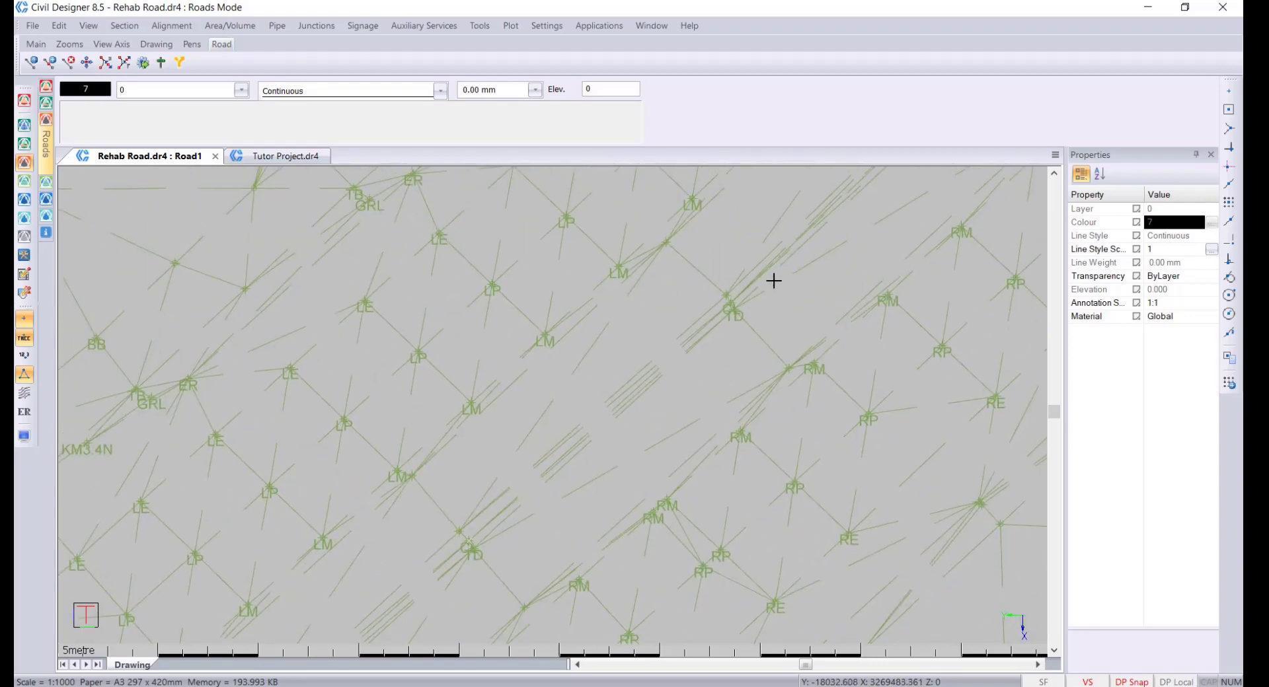
middle_click_drag(642, 405, 592, 485)
scroll(731, 368, "down", 2)
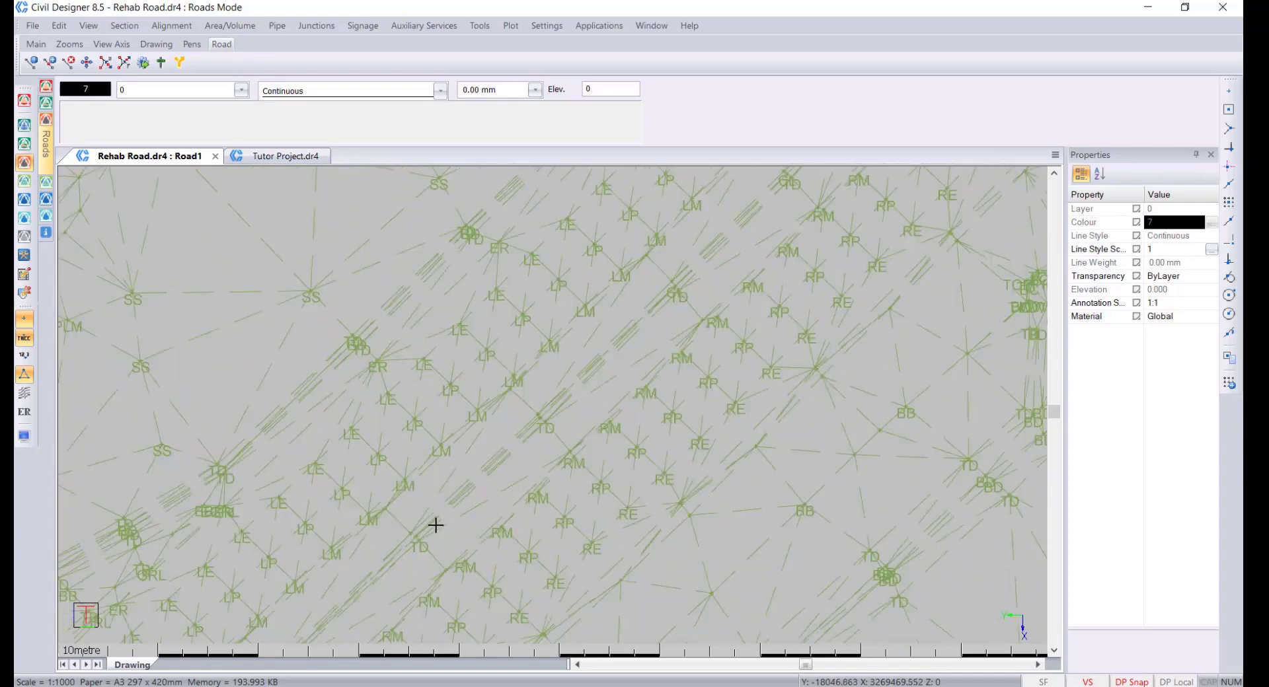
mouse_move(411, 566)
middle_mouse_down()
mouse_move(496, 428)
mouse_move(598, 331)
middle_mouse_up()
middle_click_drag(355, 557, 530, 400)
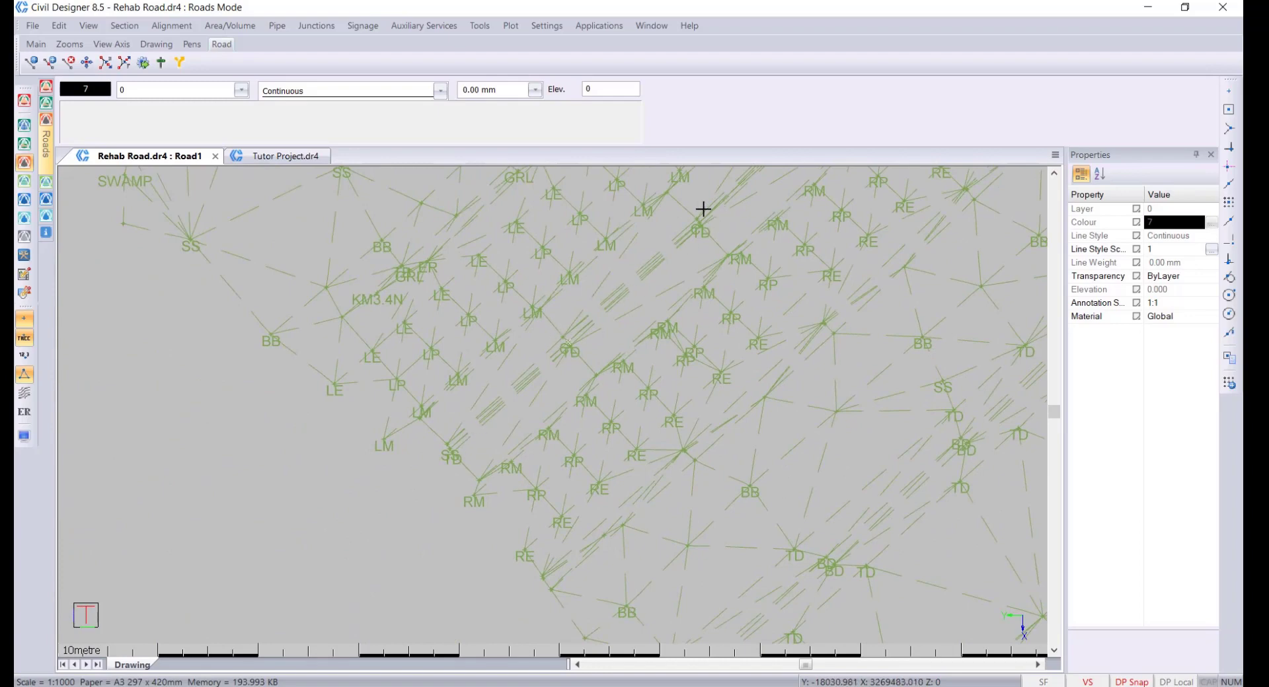
scroll(543, 376, "up", 2)
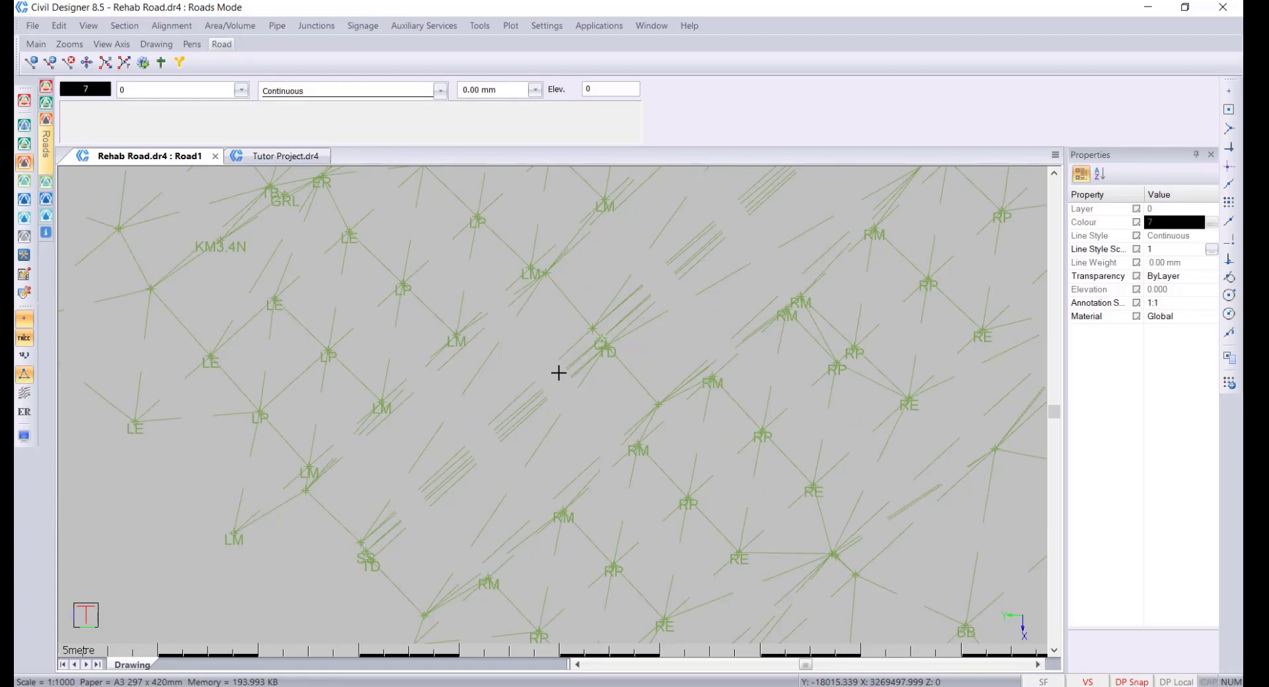
mouse_move(466, 480)
middle_mouse_down()
mouse_move(558, 371)
mouse_move(510, 492)
middle_mouse_up()
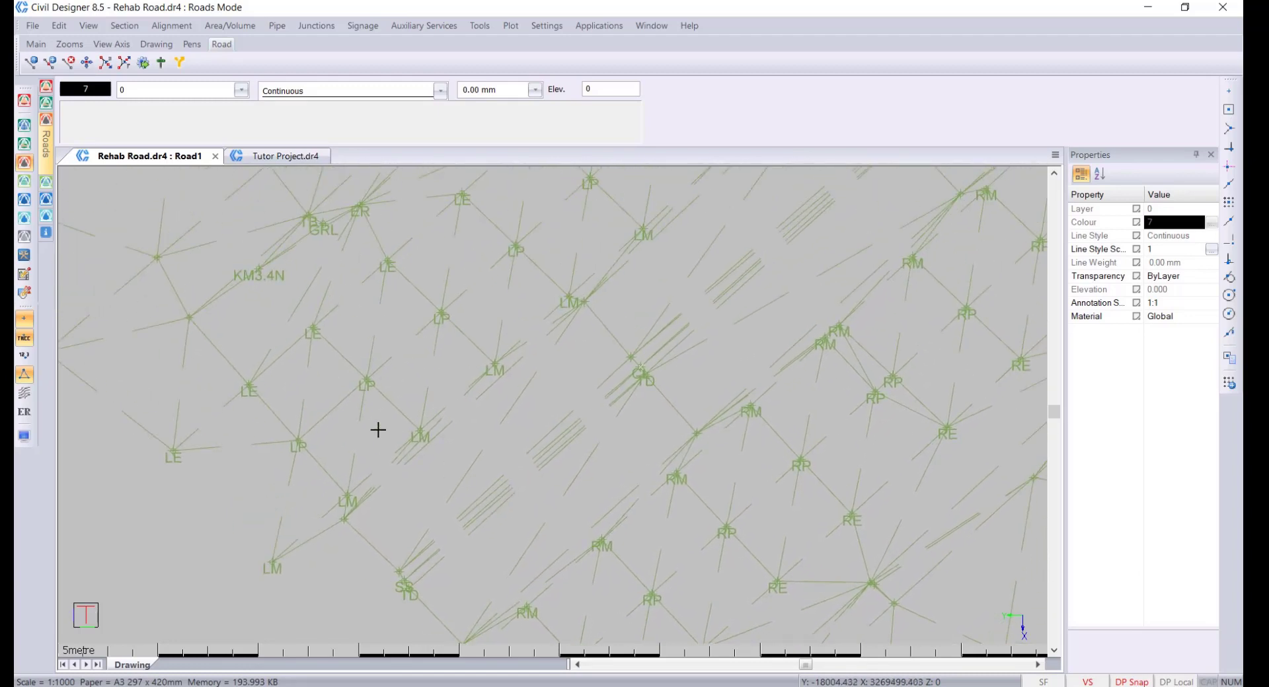
mouse_move(377, 430)
middle_mouse_down()
mouse_move(423, 456)
mouse_move(427, 483)
middle_mouse_up()
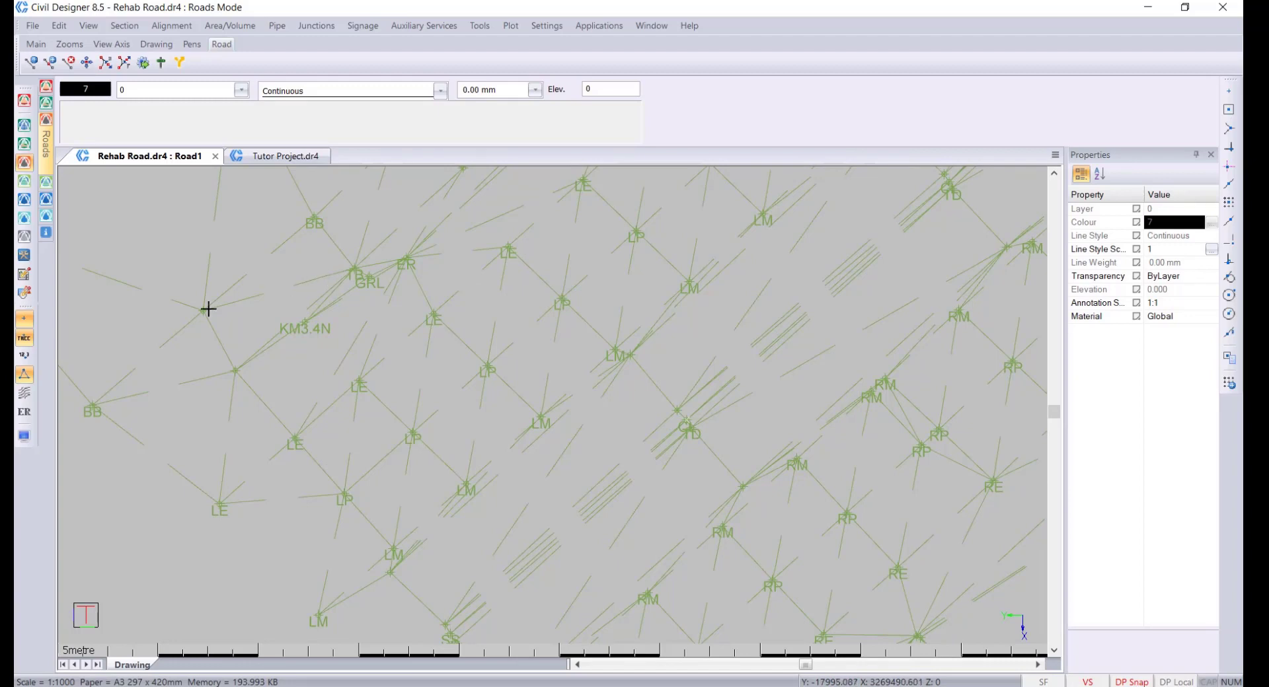
Step: Leave Roads mode and draw a 3D polyline through six consecutive LE points, starting at the southernmost one beside the KM3.4N point
left_click(24, 102)
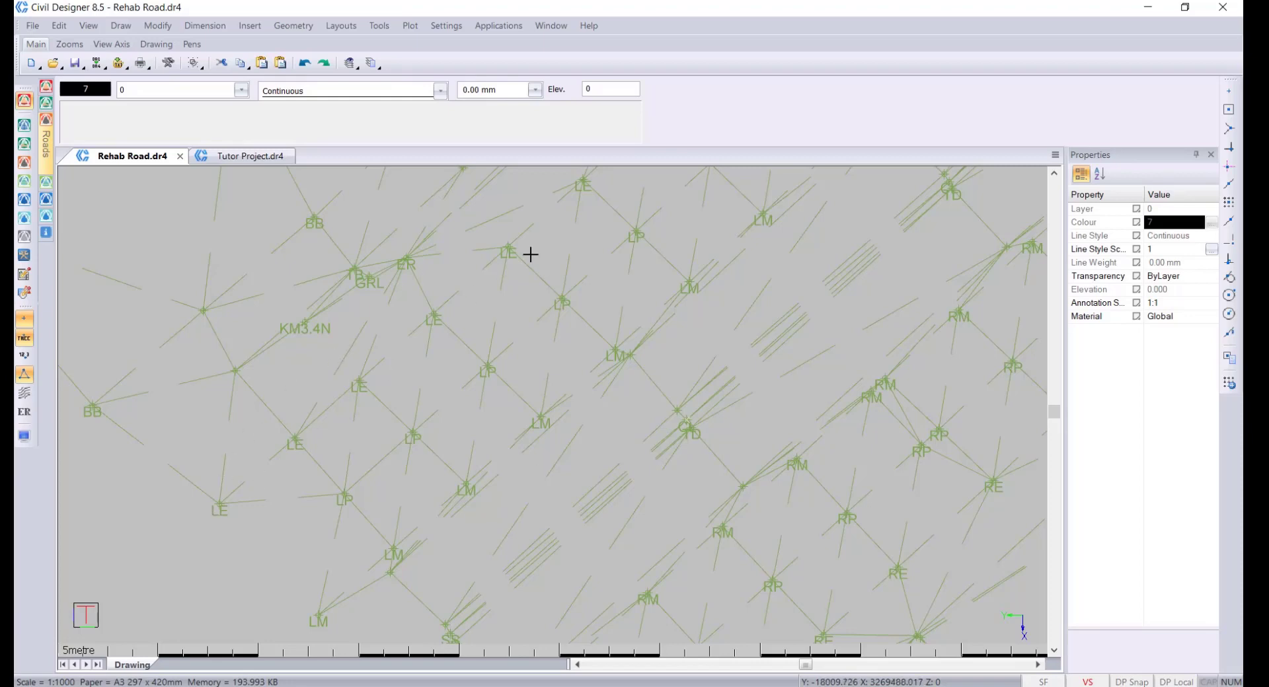
left_click(121, 26)
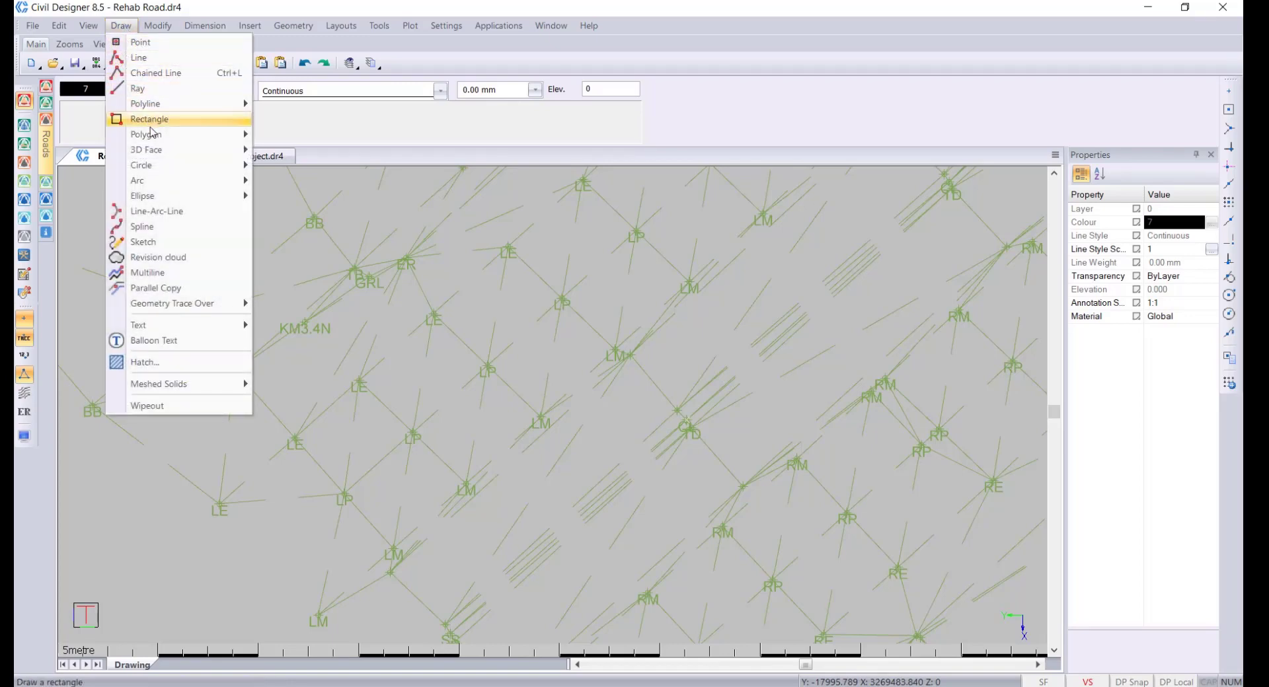
mouse_move(183, 107)
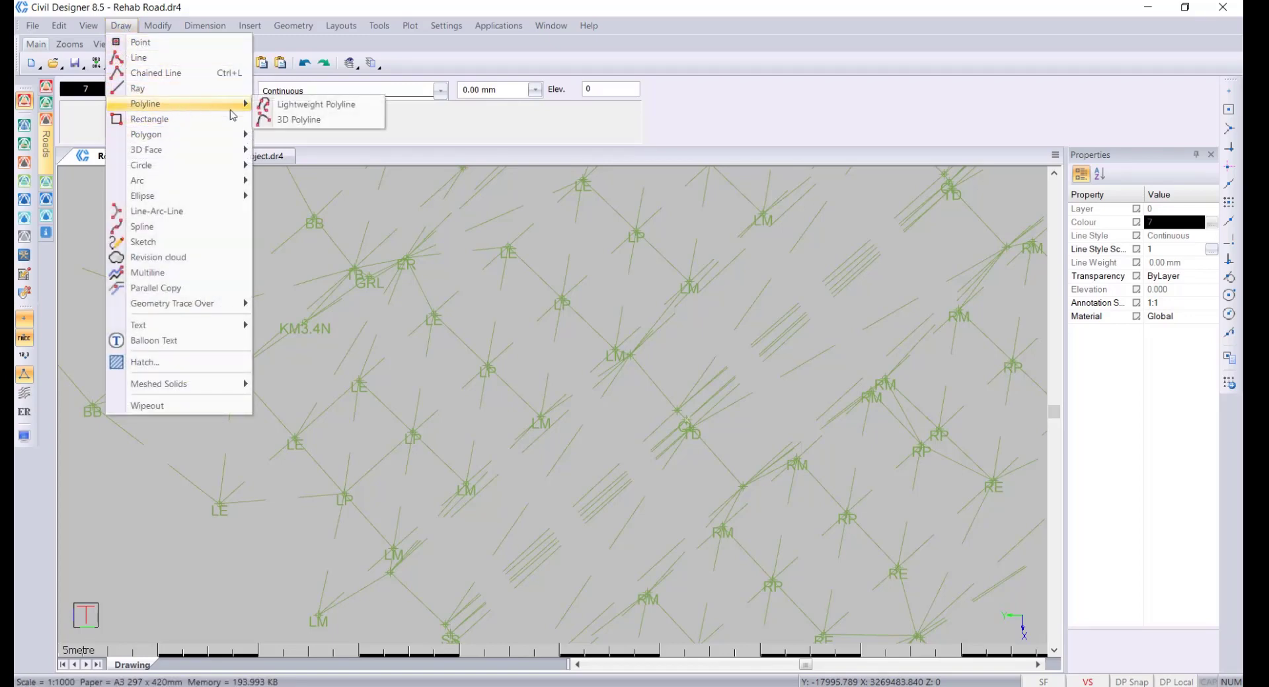
left_click(316, 122)
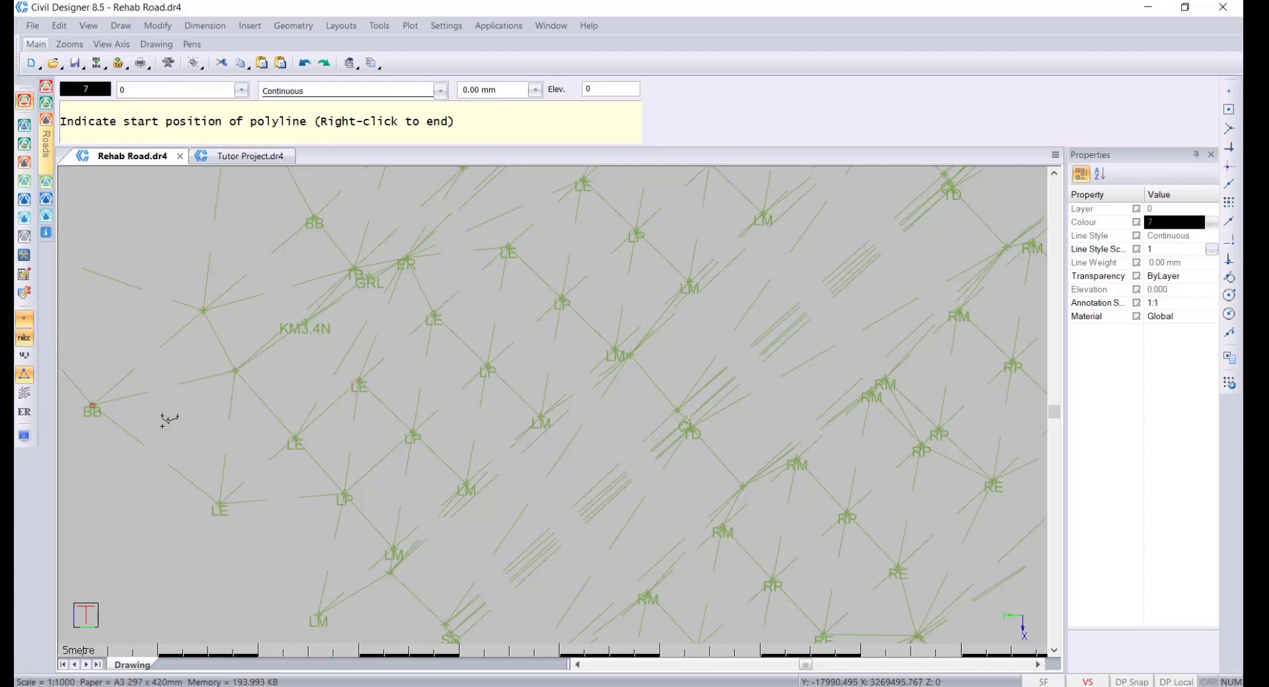
left_click(221, 504)
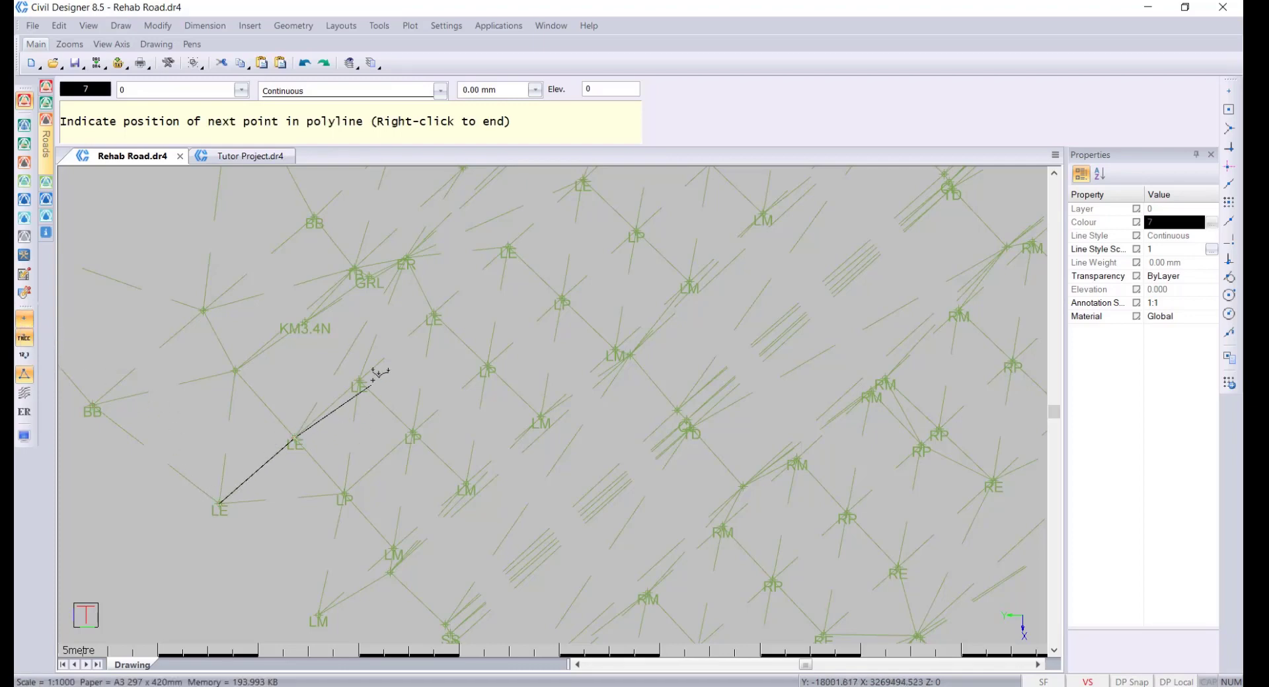
left_click(436, 314)
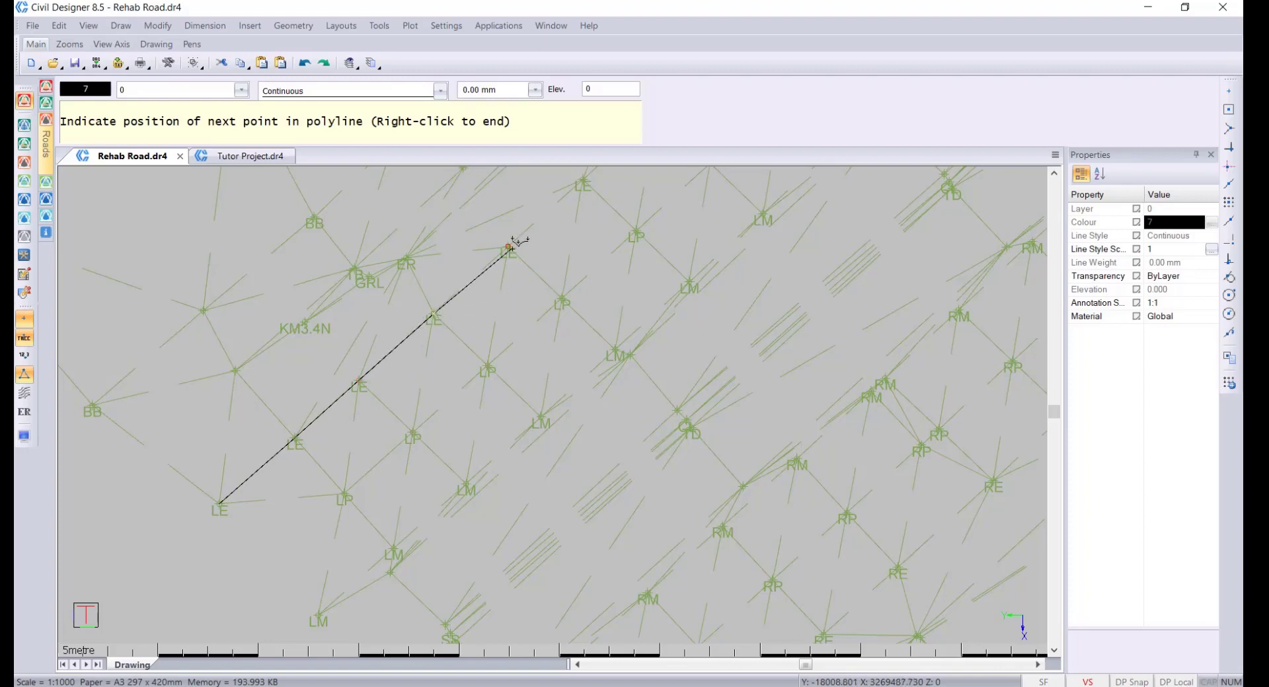
left_click(582, 180)
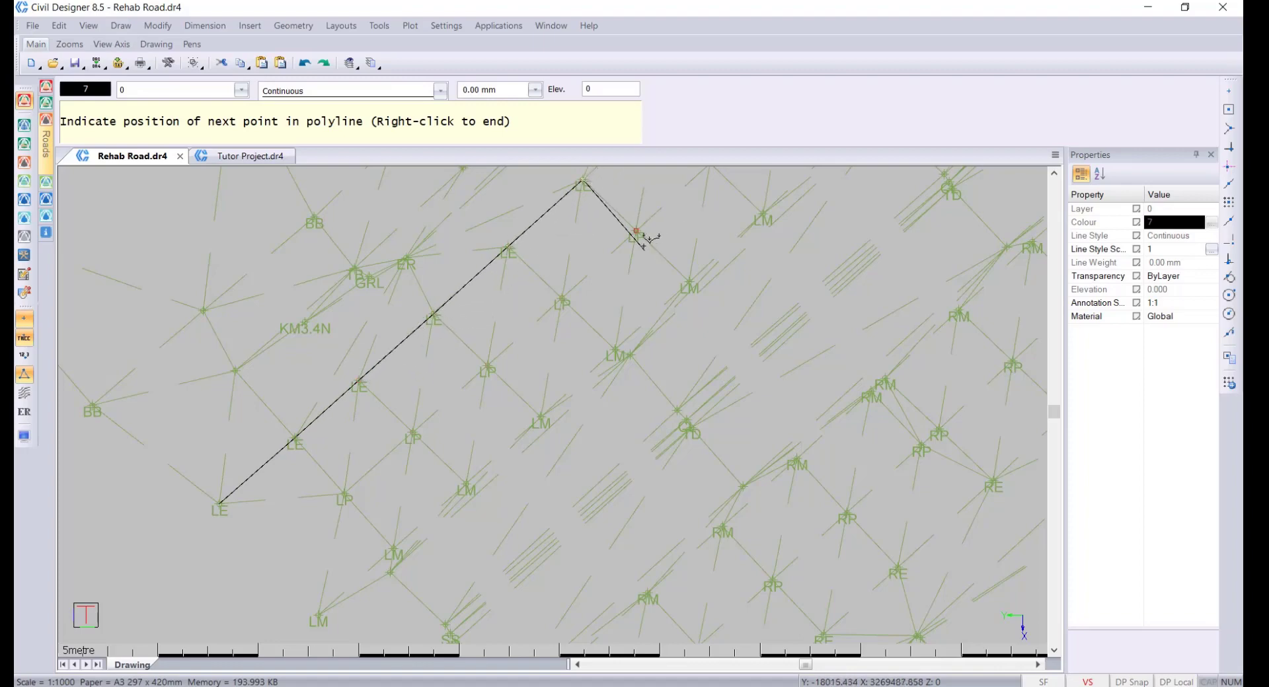
right_click(645, 236)
Step: Select the new LE polyline and step through its vertices from 1 to 5 to check their elevations
left_click(482, 269)
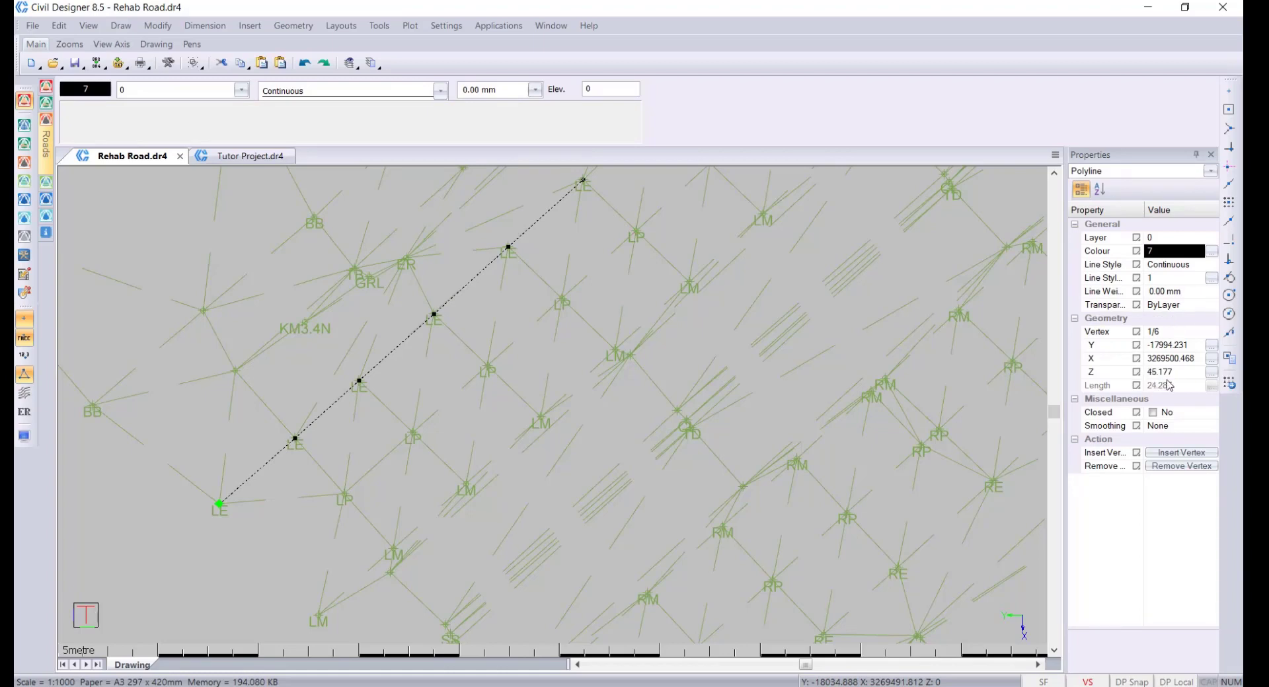
left_click(1181, 333)
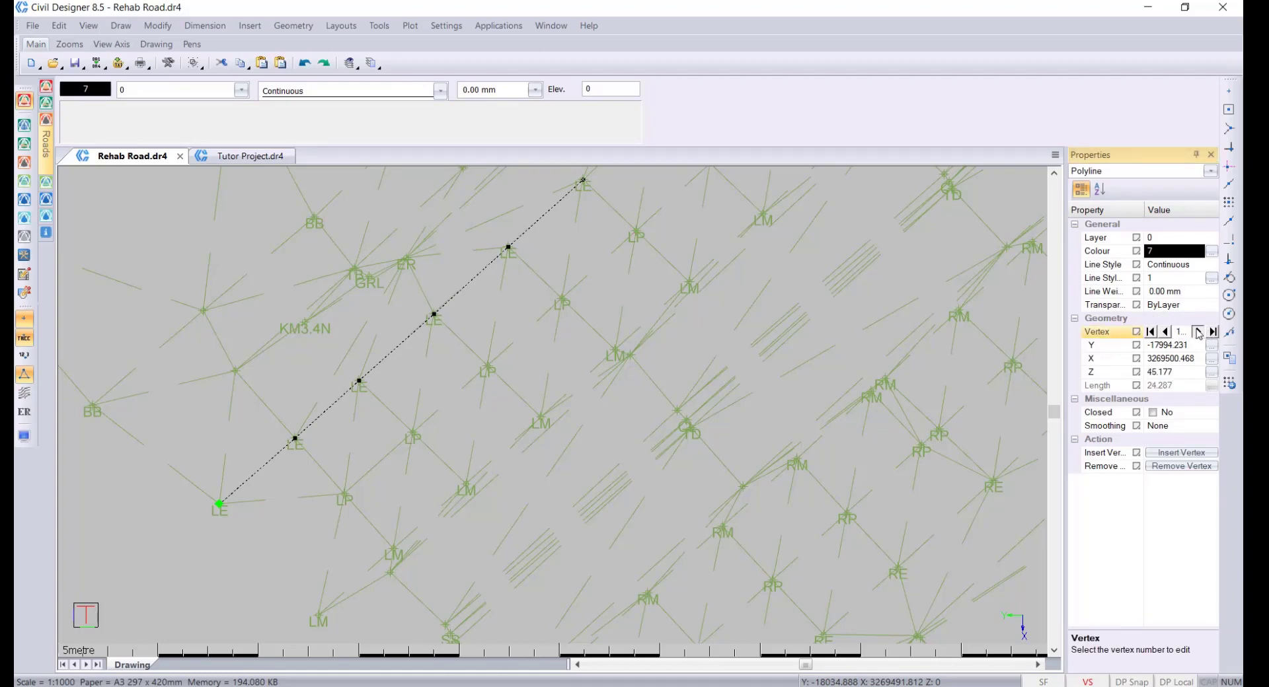
left_click(1197, 333)
left_click(1197, 333)
left_click(1197, 333)
left_click(1197, 332)
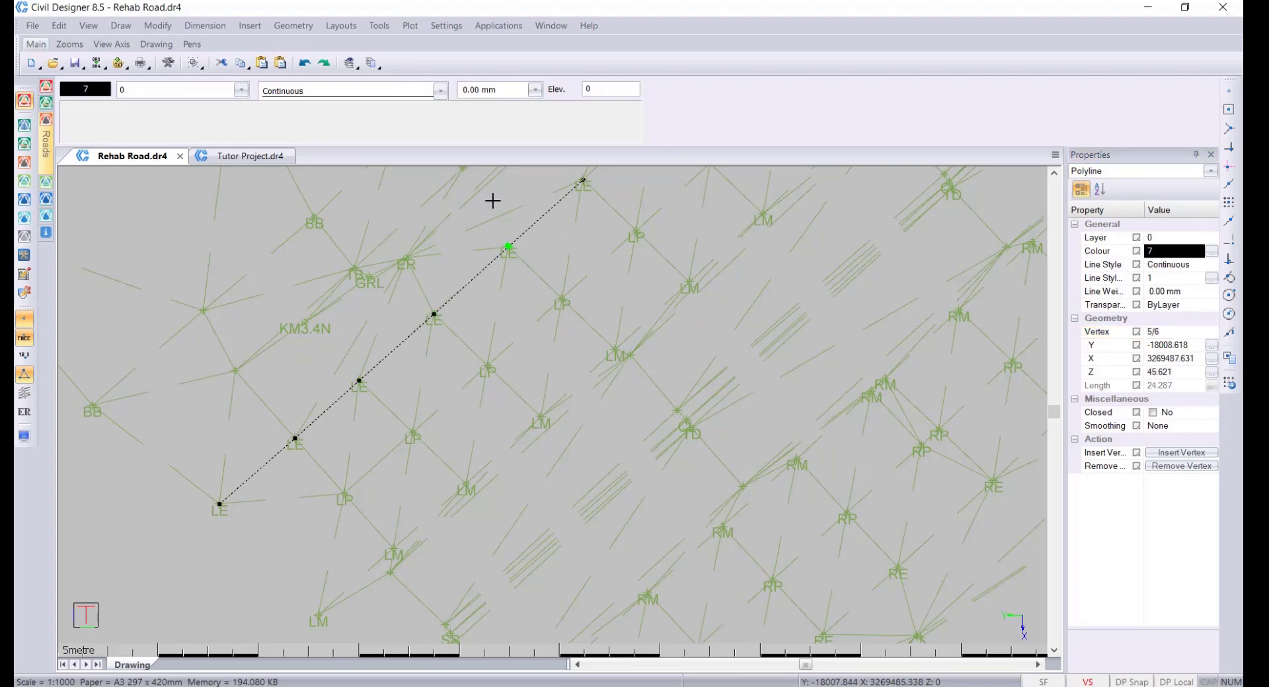
Step: Remove the hand-drawn LE polyline and make the CAD of RD Features layer visible
key("Escape")
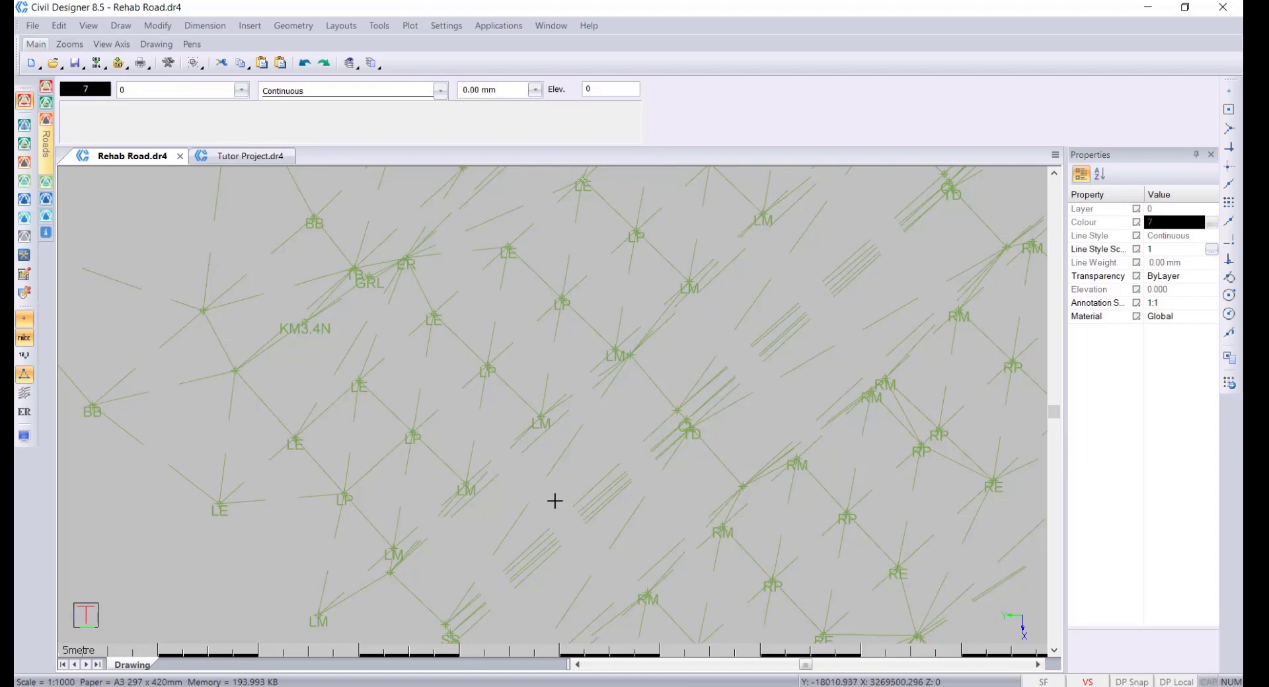
middle_click_drag(555, 501, 558, 383)
mouse_move(520, 487)
middle_mouse_down()
mouse_move(530, 442)
mouse_move(537, 456)
middle_mouse_up()
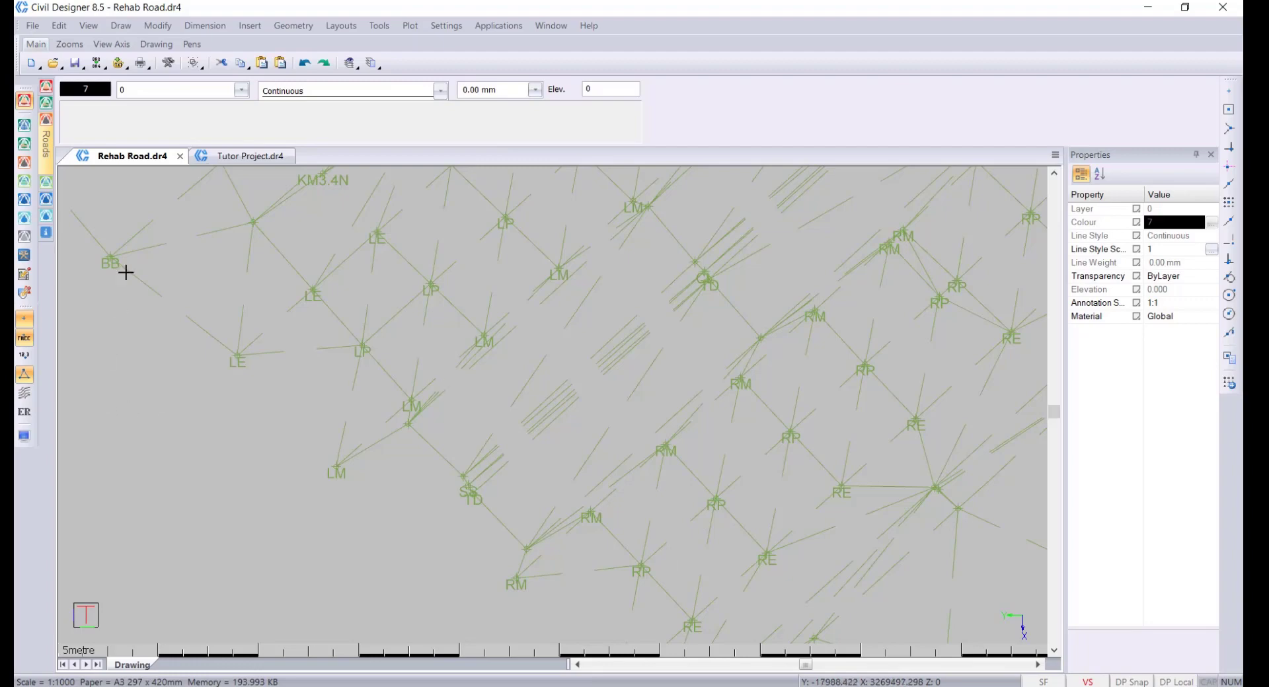
left_click(167, 94)
left_click(731, 252)
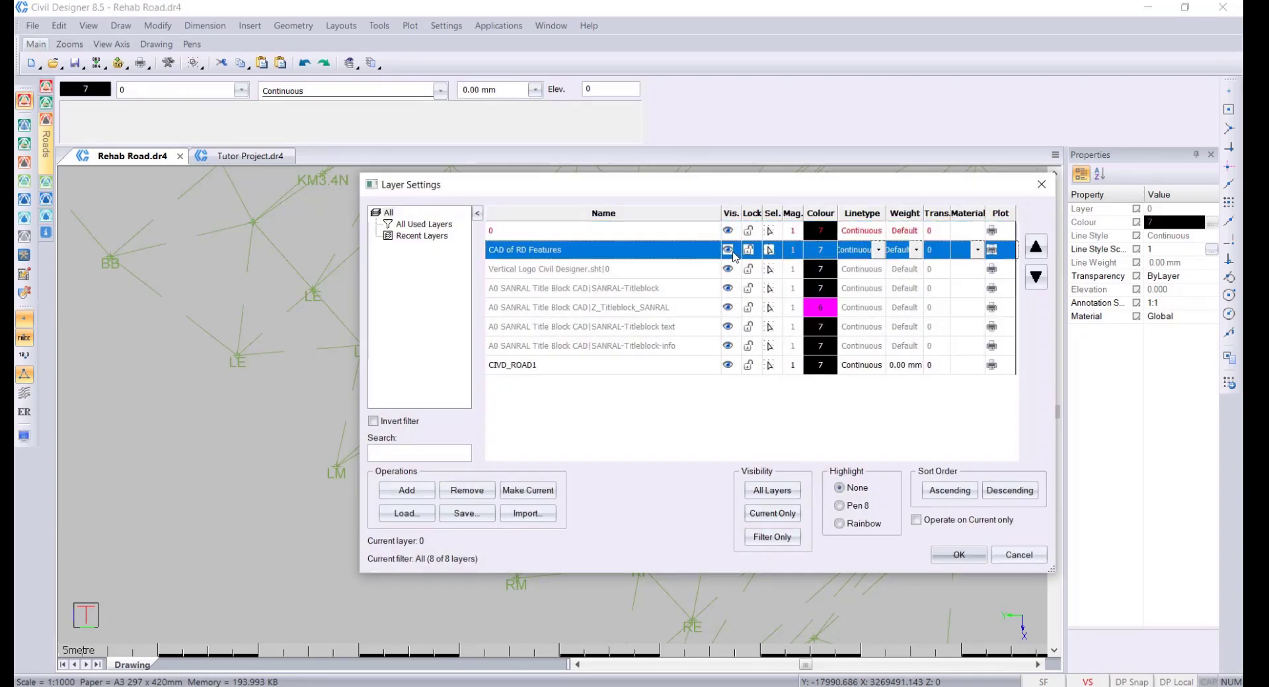
left_click(958, 555)
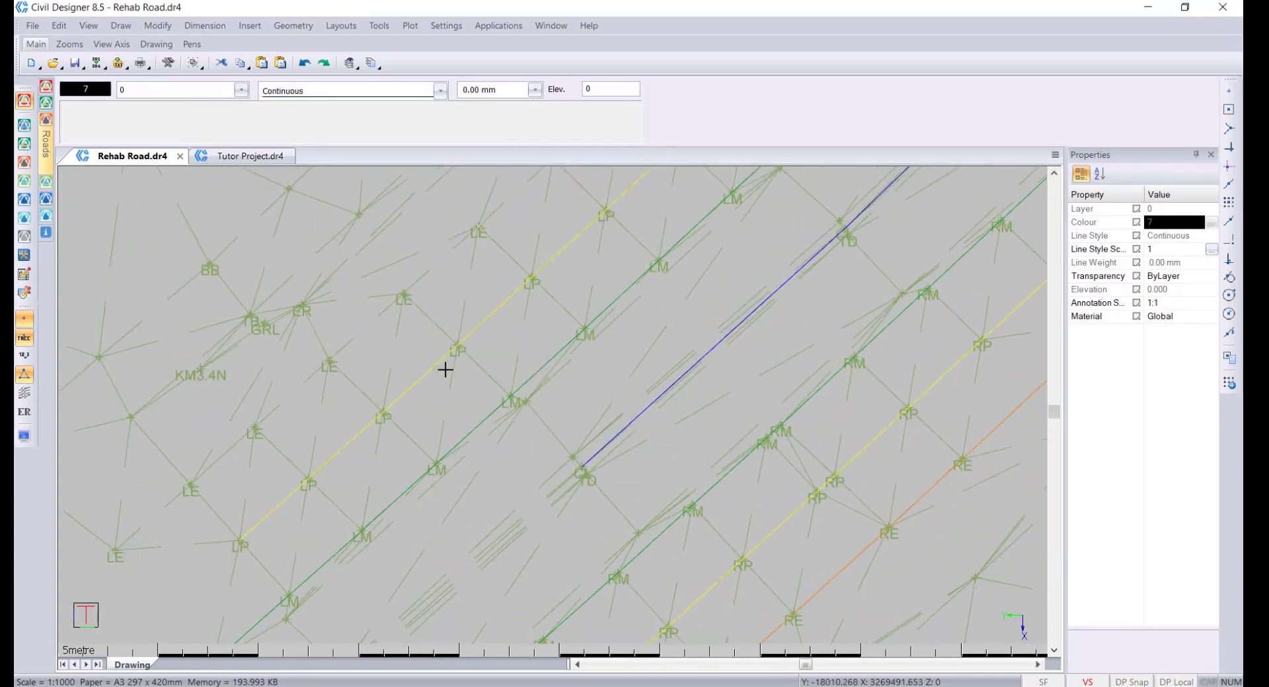
Step: Examine the existing coloured feature polylines joining the LP, LM, CL, RM, RP and RE points along the road
left_click_drag(525, 436, 448, 312)
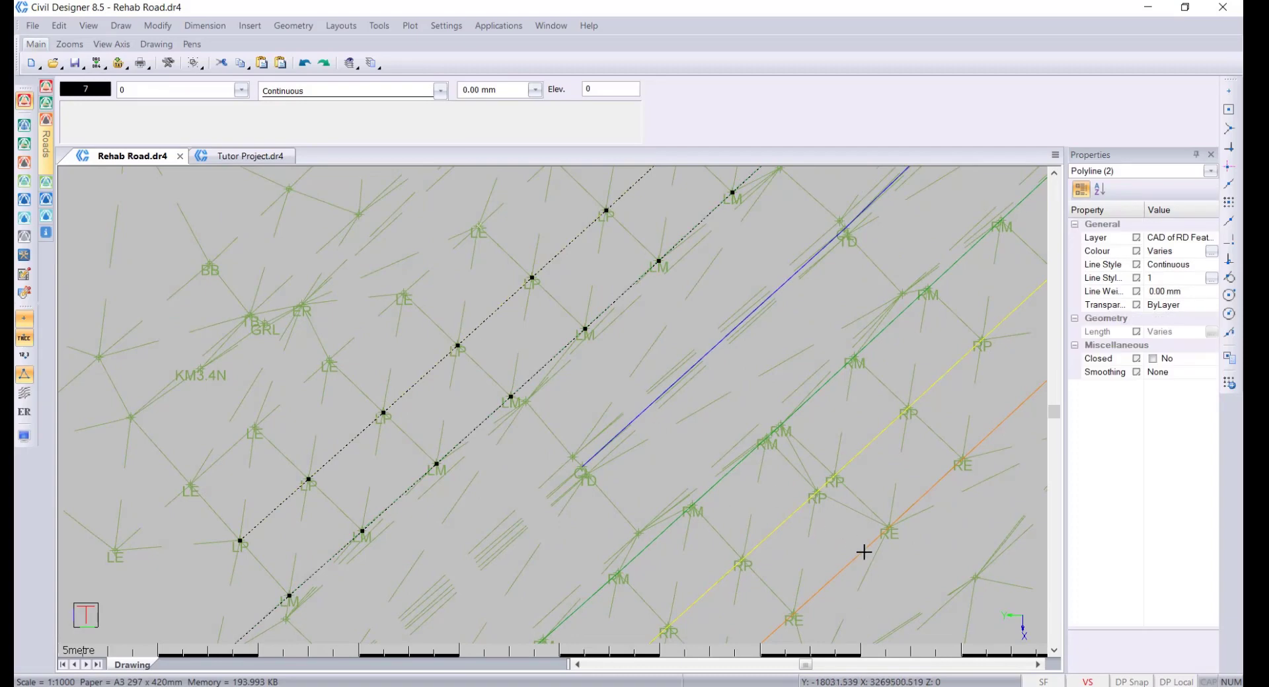
key("Escape")
scroll(645, 373, "down", 2)
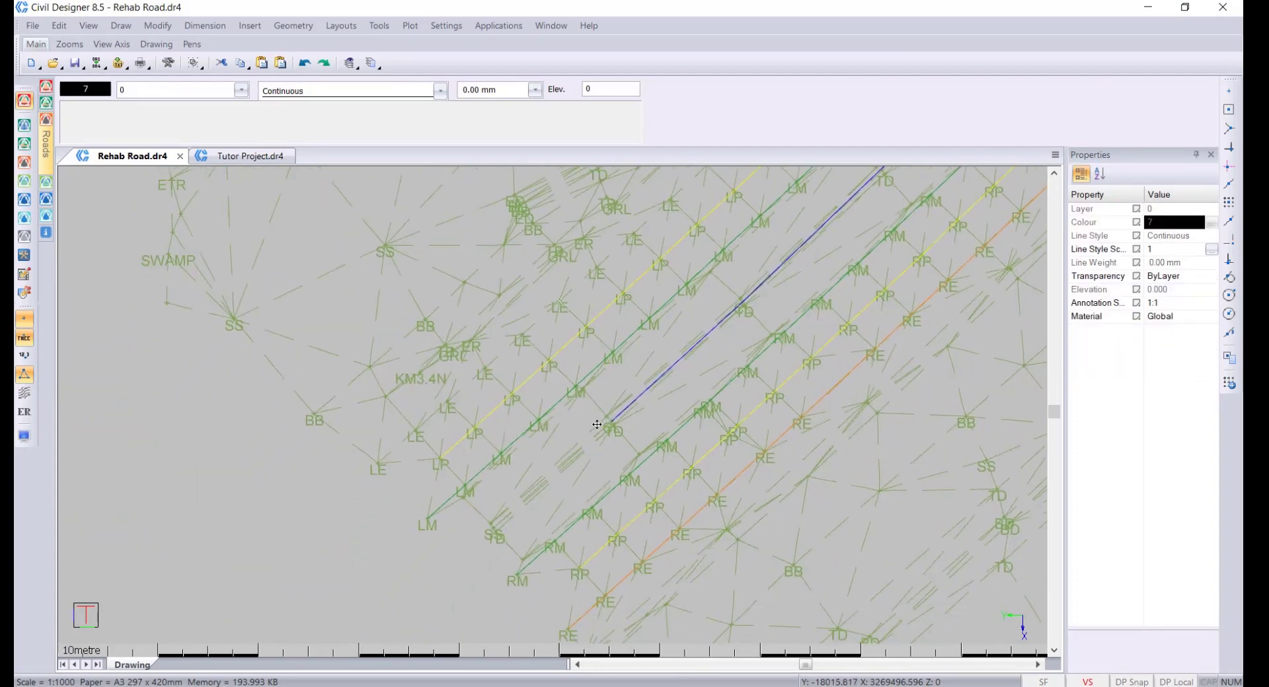
middle_click_drag(596, 424, 593, 394)
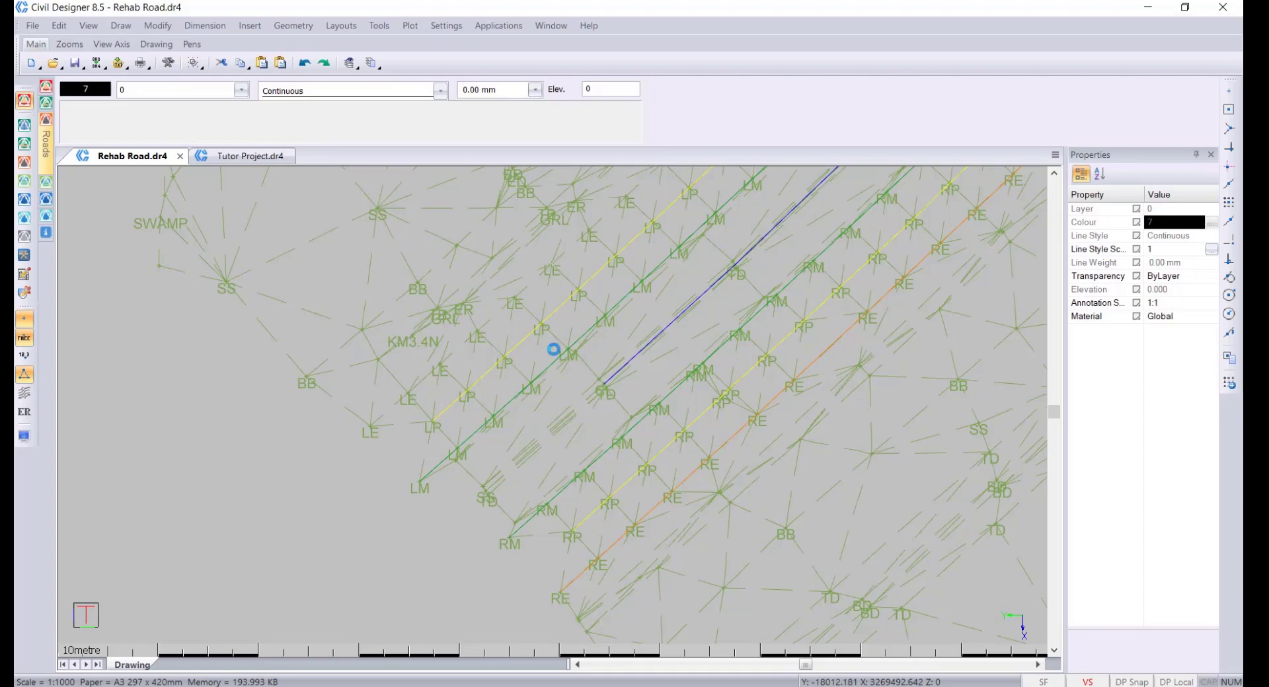
middle_click_drag(556, 351, 602, 380)
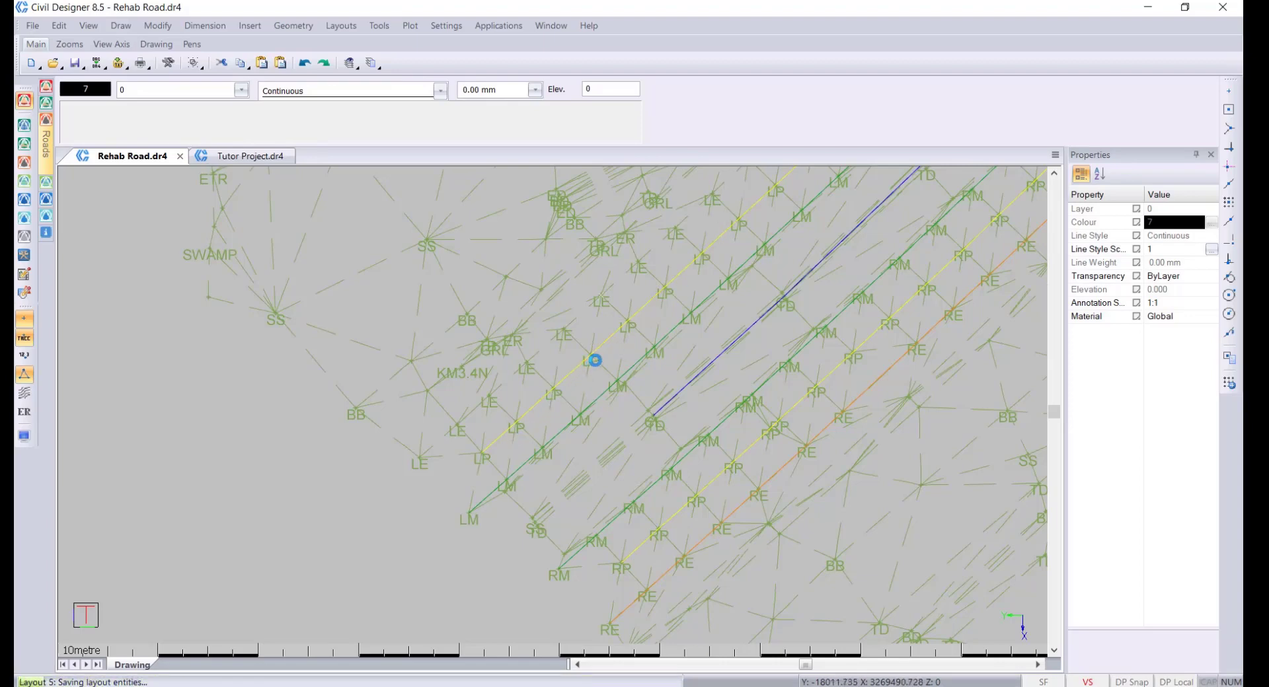
scroll(646, 379, "down", 5)
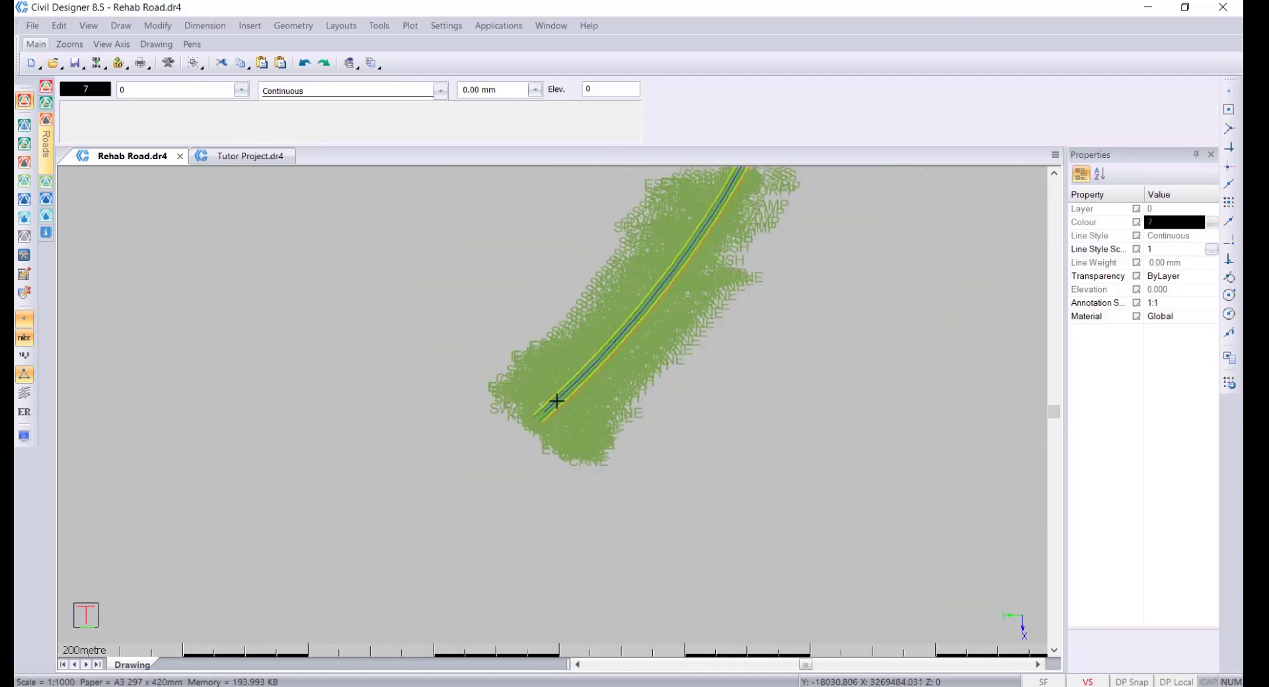
scroll(562, 393, "down", 2)
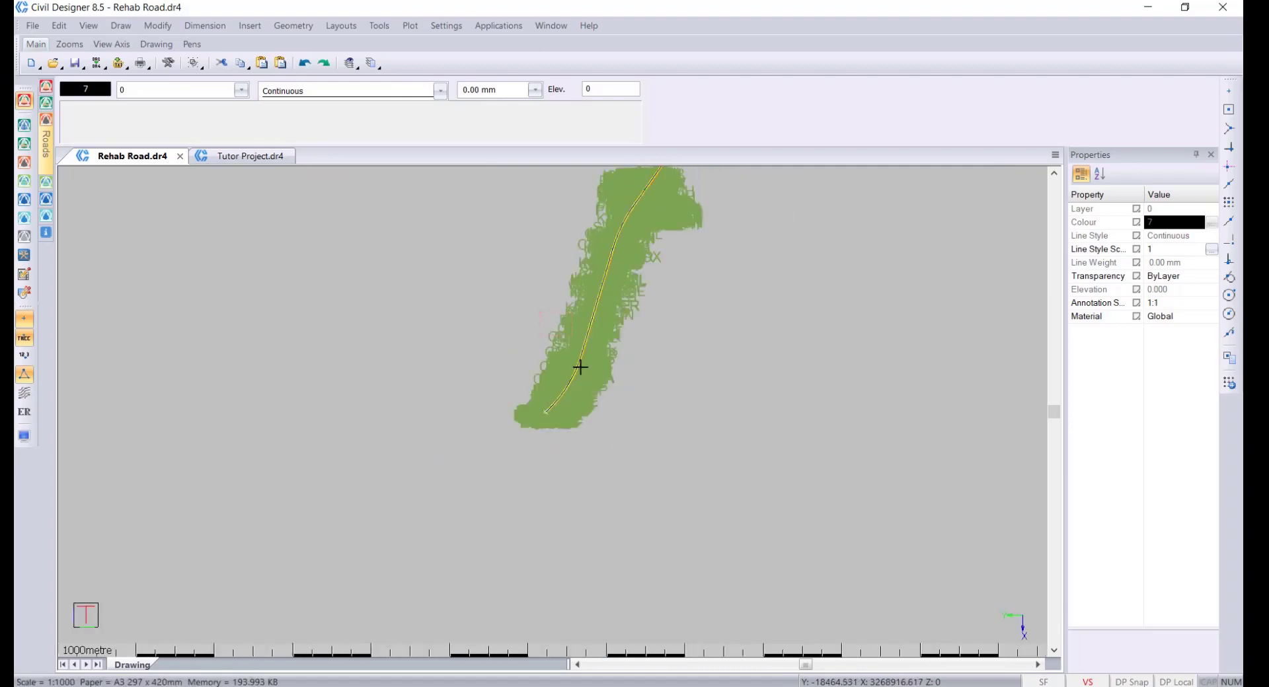
scroll(549, 407, "up", 3)
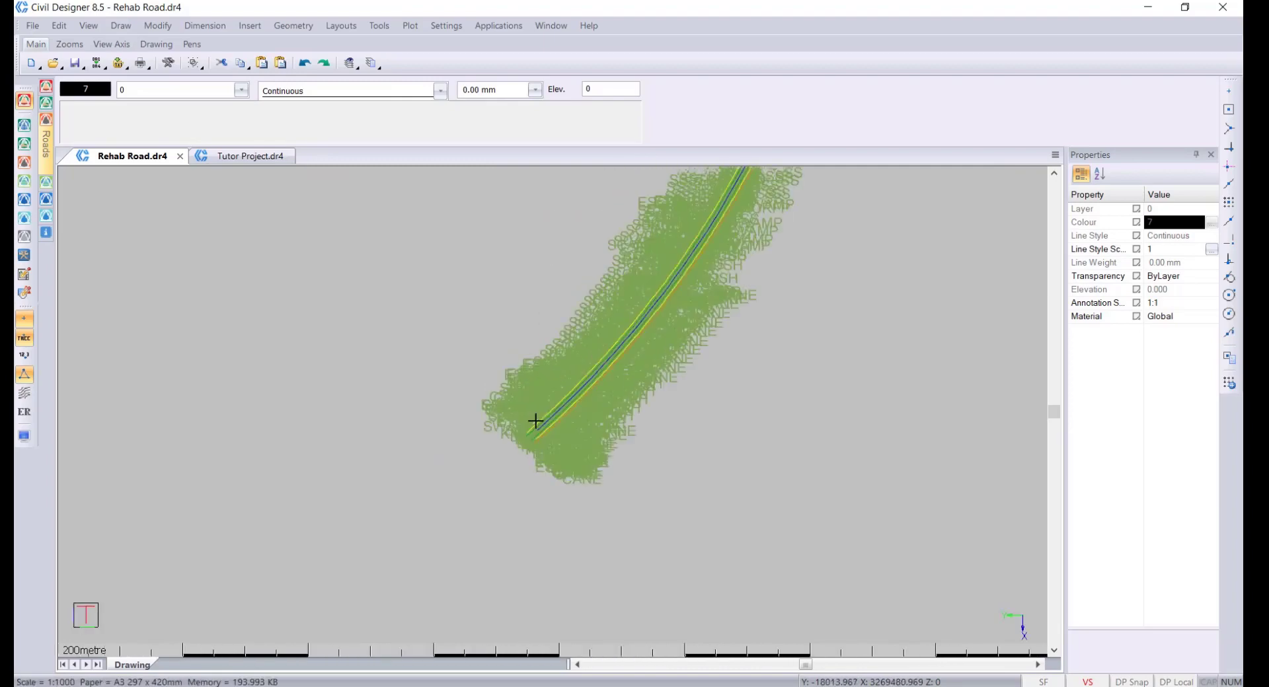
scroll(545, 418, "up", 7)
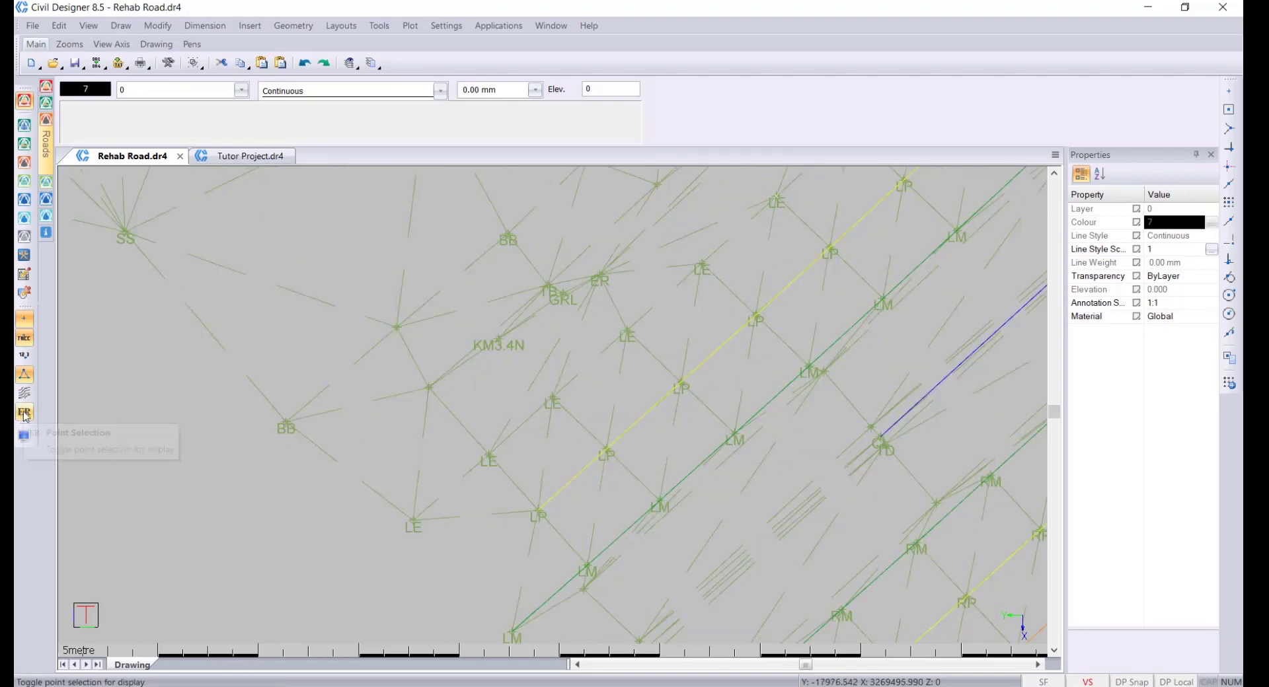
Step: Filter the survey point display so that only points named LE pass
left_click(25, 413)
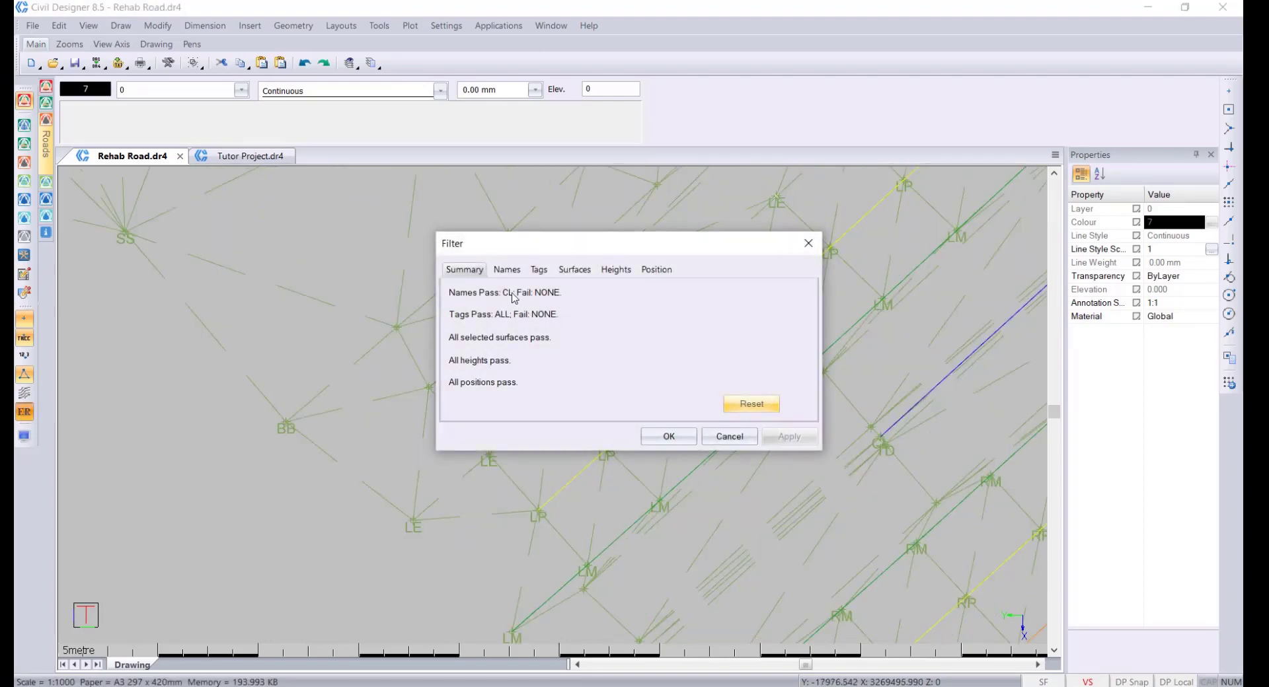
left_click(507, 270)
left_click_drag(567, 251, 831, 154)
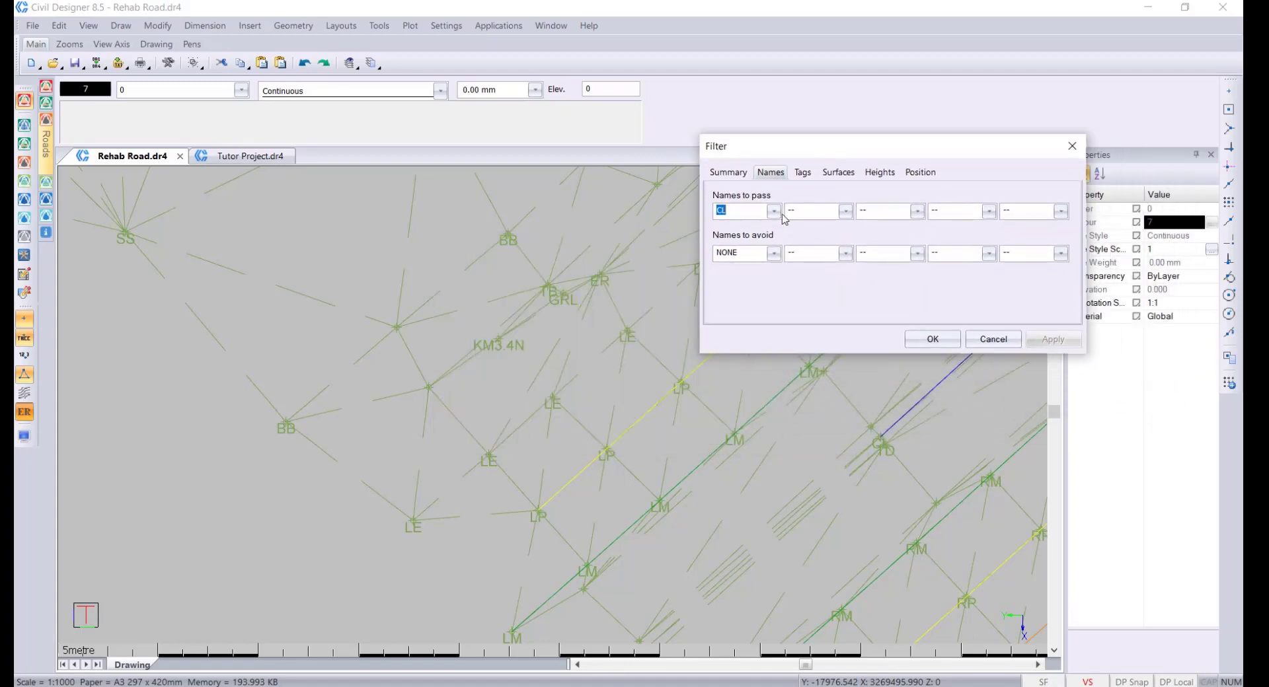
type("LE")
left_click(933, 339)
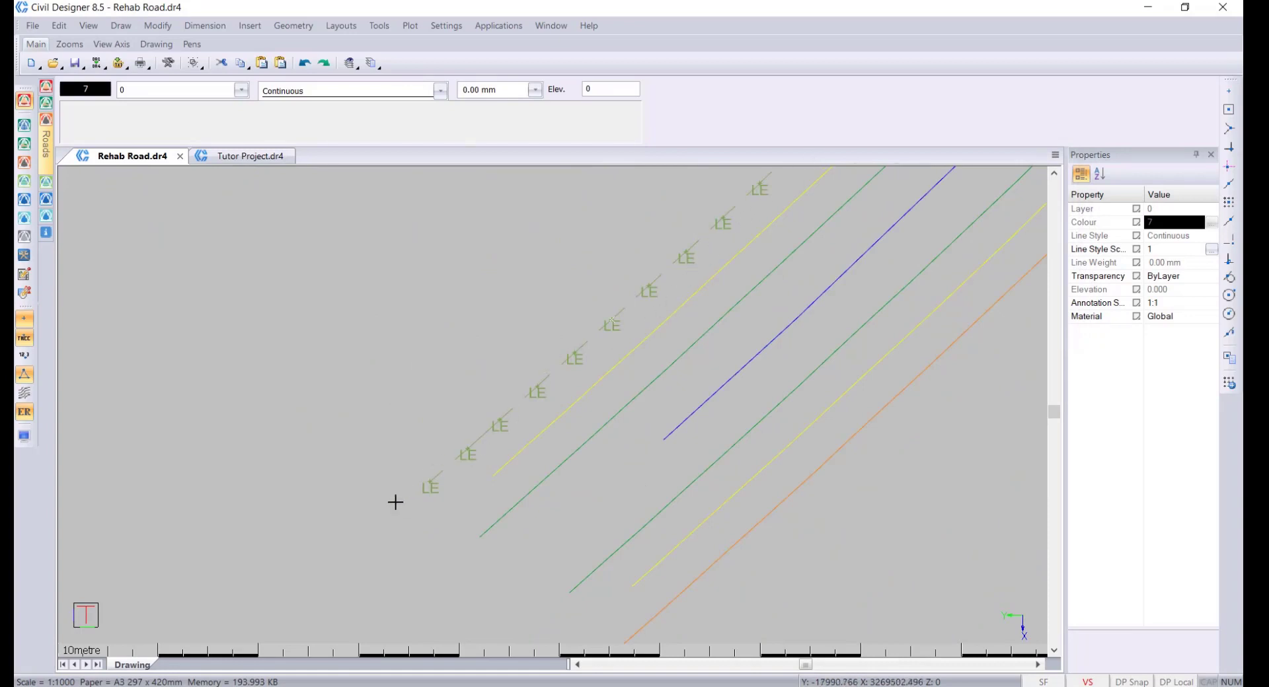
Step: In Terrain mode, create a string from the LE point string, starting at its southernmost point and keeping the default name
left_click(24, 144)
left_click(250, 25)
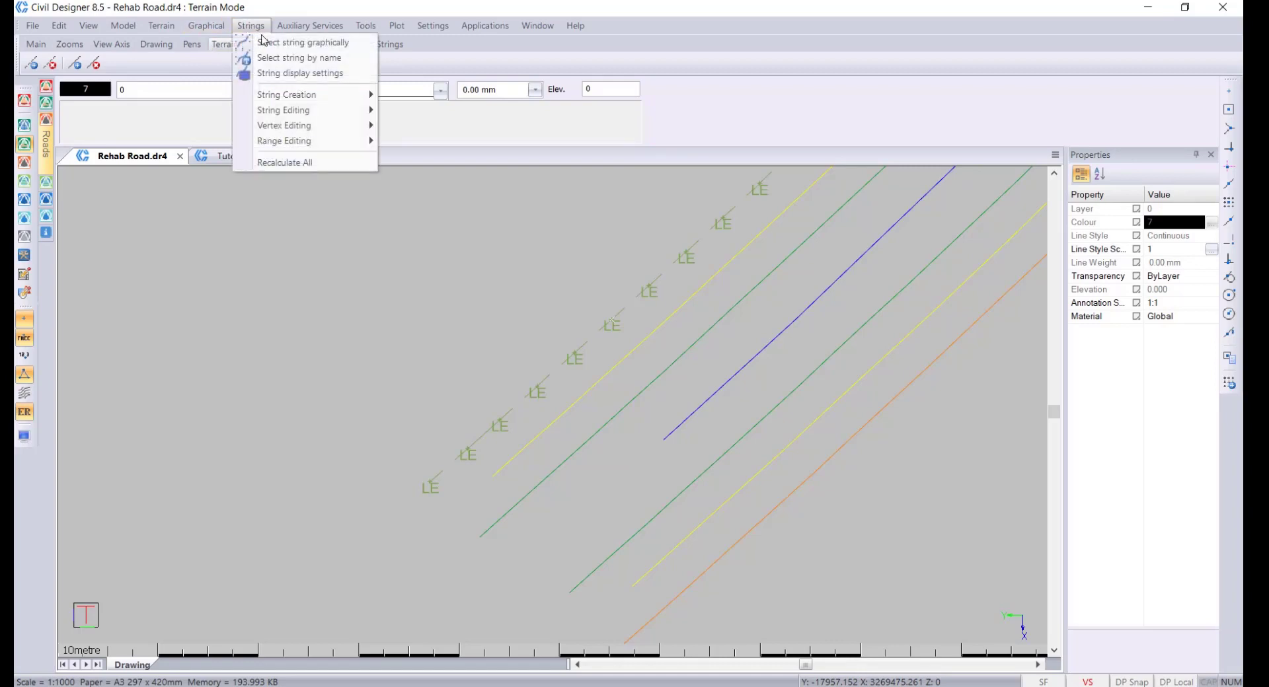
mouse_move(309, 96)
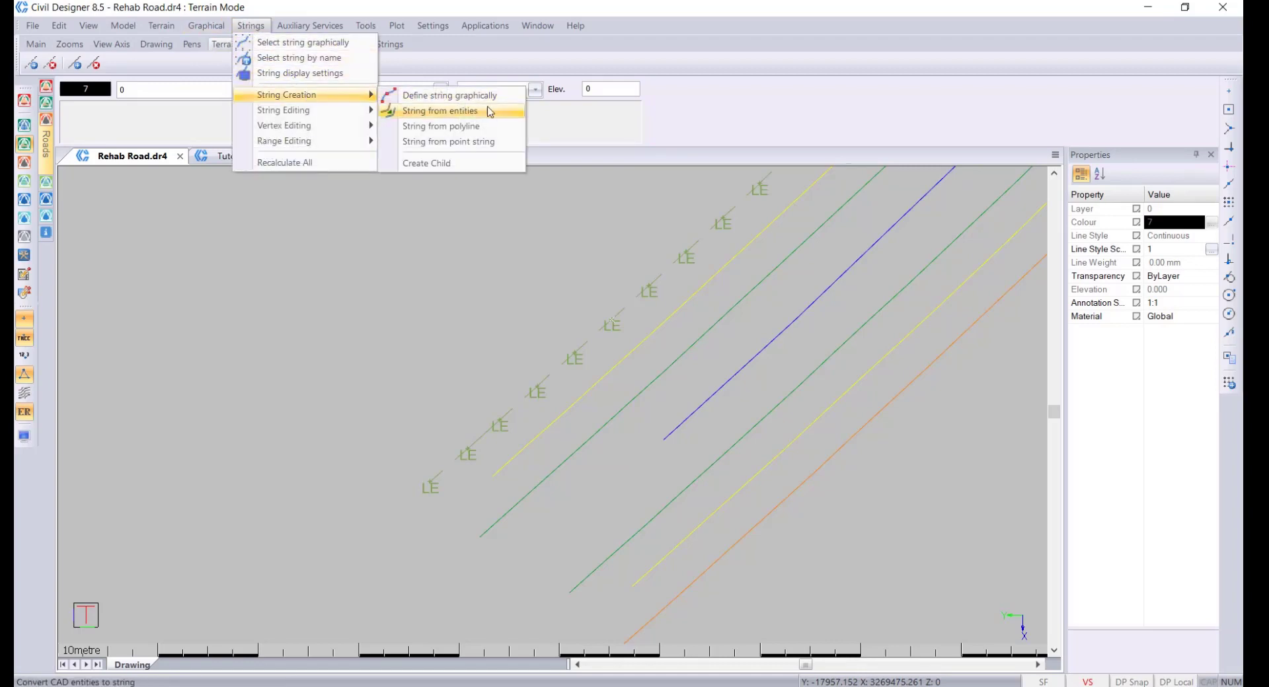
left_click(496, 146)
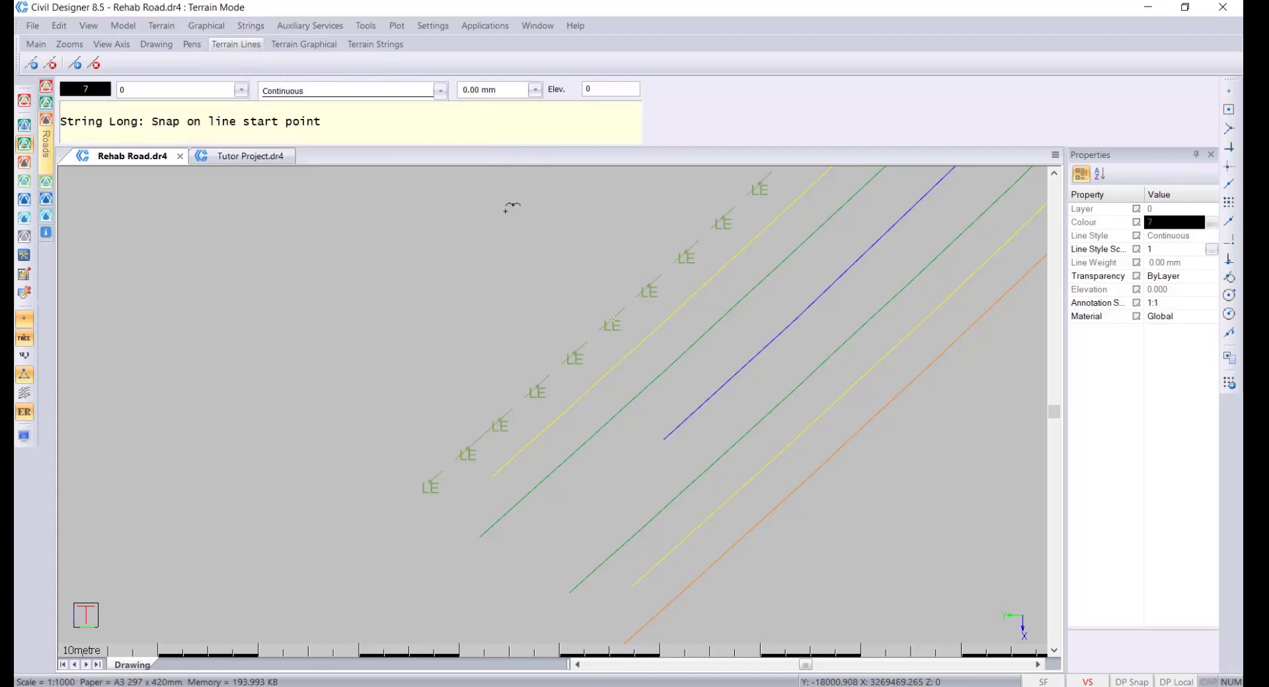
left_click(432, 484)
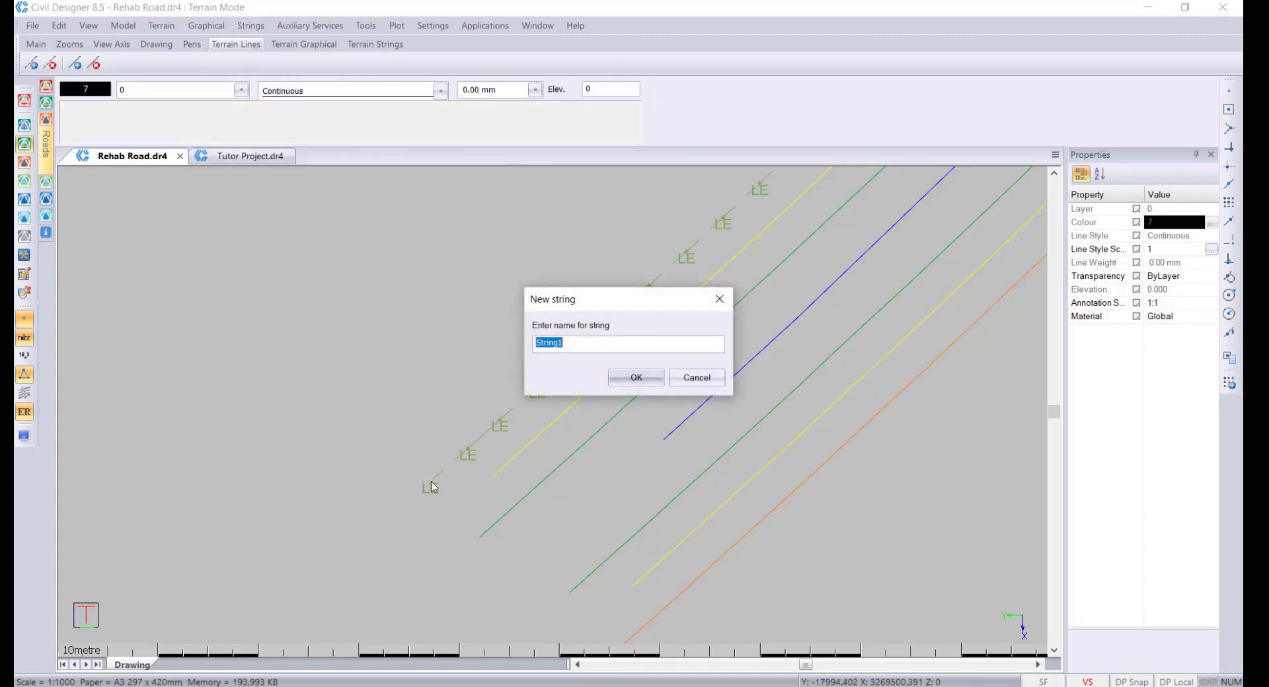
left_click(636, 379)
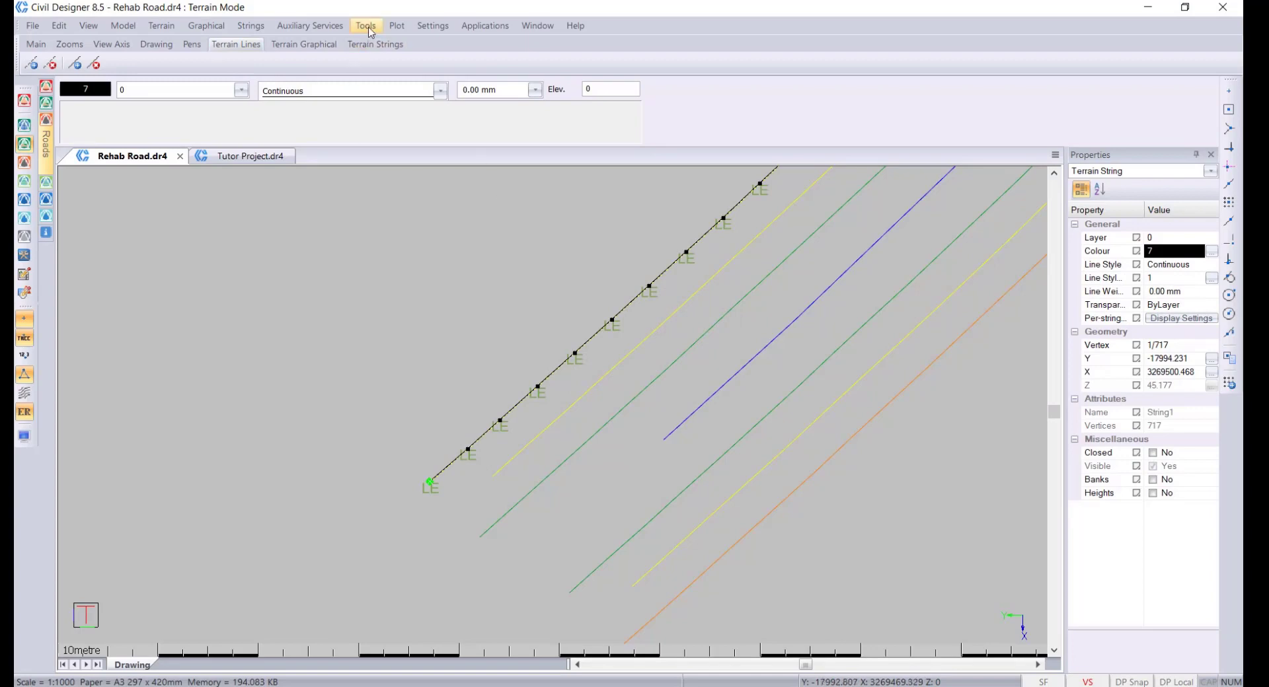
Step: Inspect the new LE string along the whole road, checking its vertices and any gaps between points
scroll(552, 398, "down", 10)
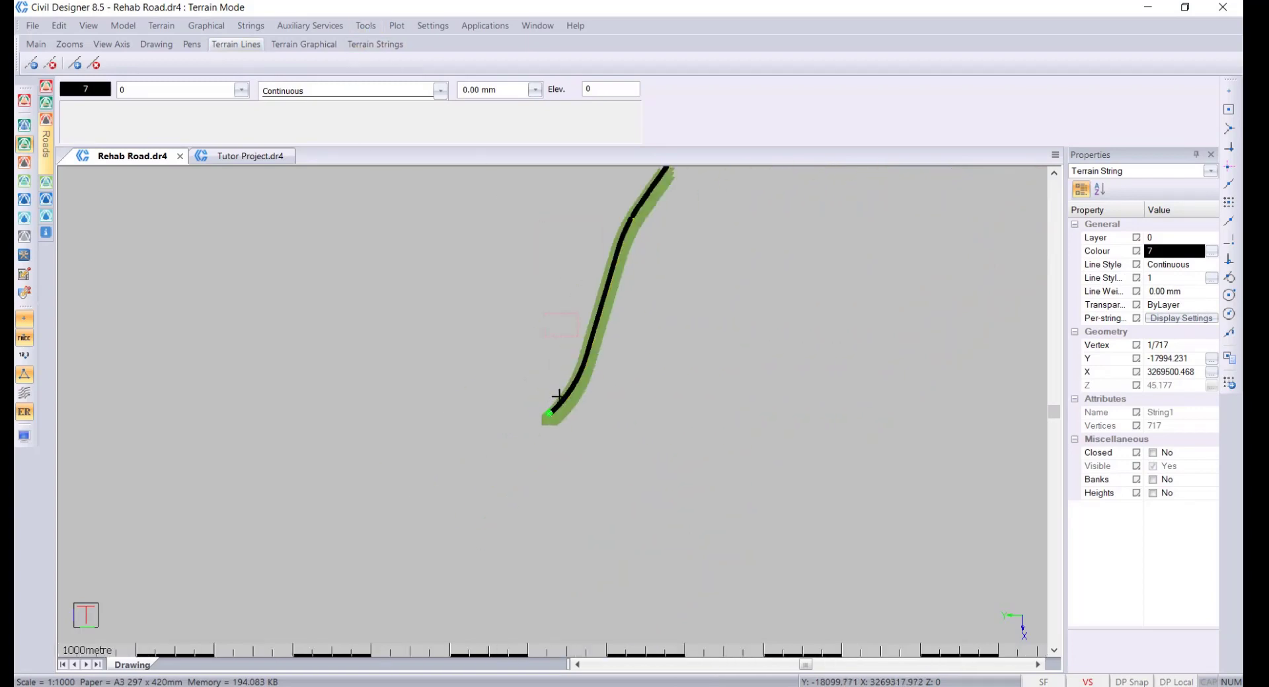
scroll(581, 340, "up", 10)
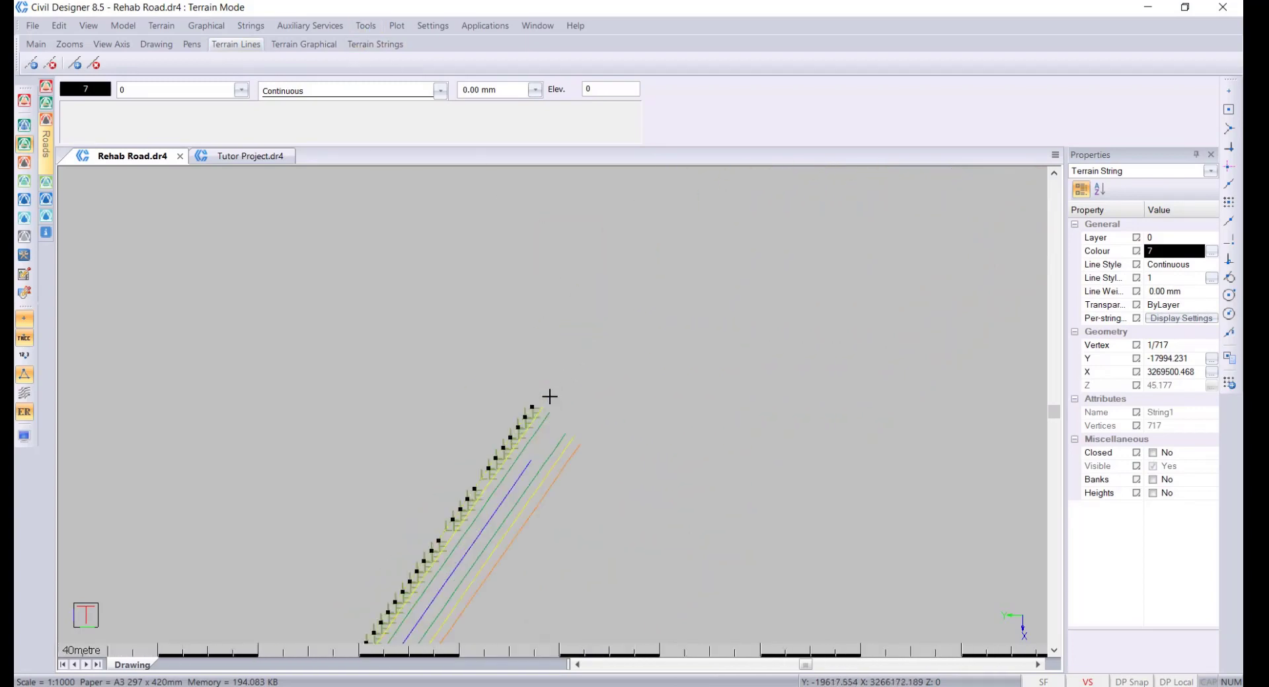
scroll(486, 409, "down", 6)
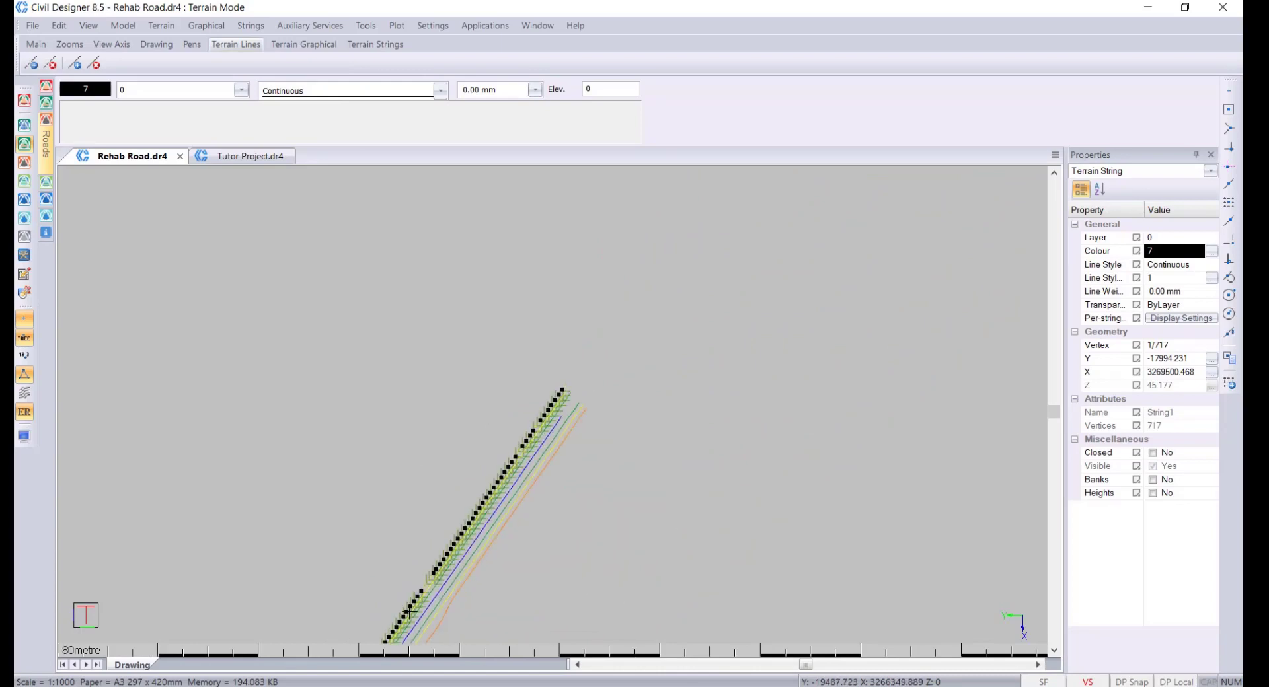
scroll(547, 405, "up", 5)
scroll(529, 428, "down", 4)
scroll(547, 416, "up", 2)
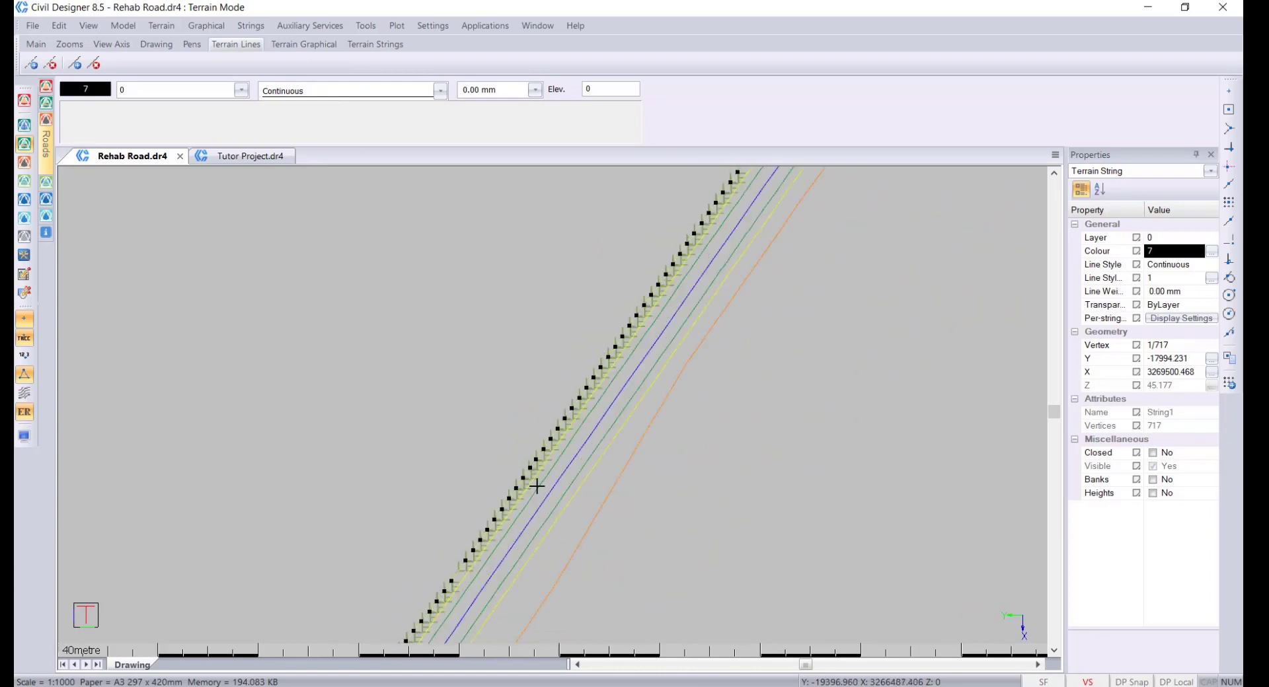
scroll(532, 388, "up", 4)
scroll(468, 518, "down", 4)
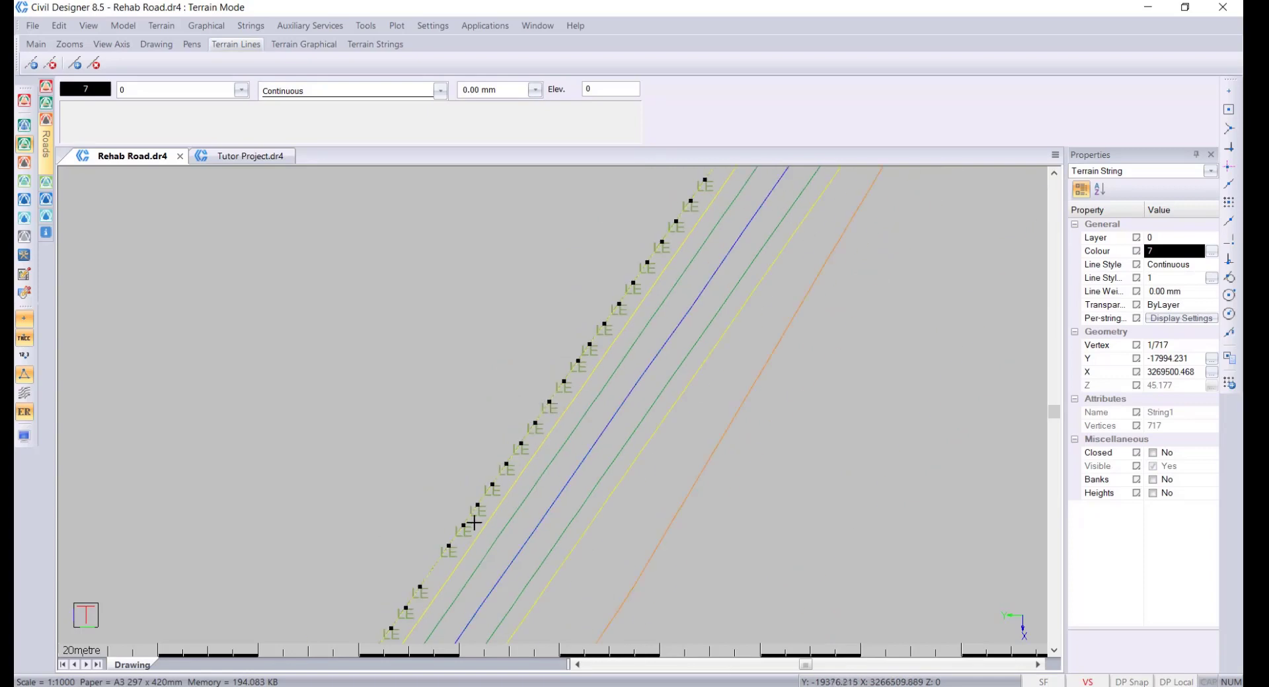
scroll(553, 406, "up", 2)
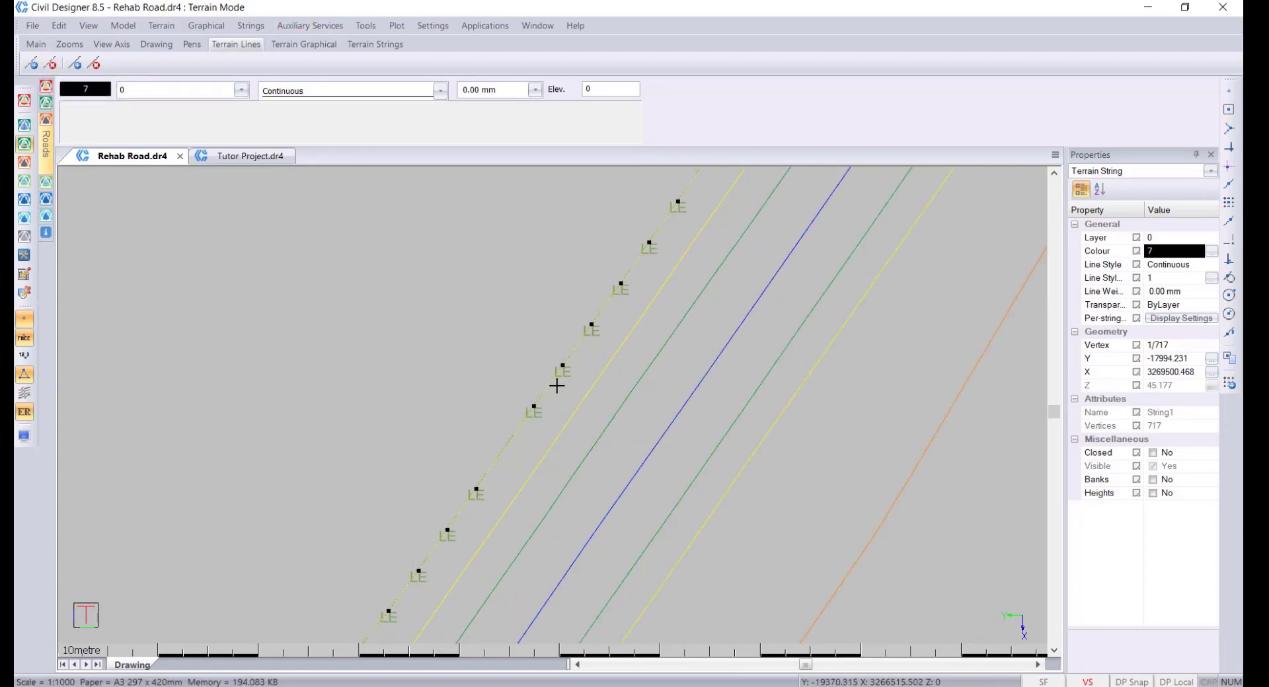
scroll(508, 477, "down", 3)
scroll(591, 319, "down", 7)
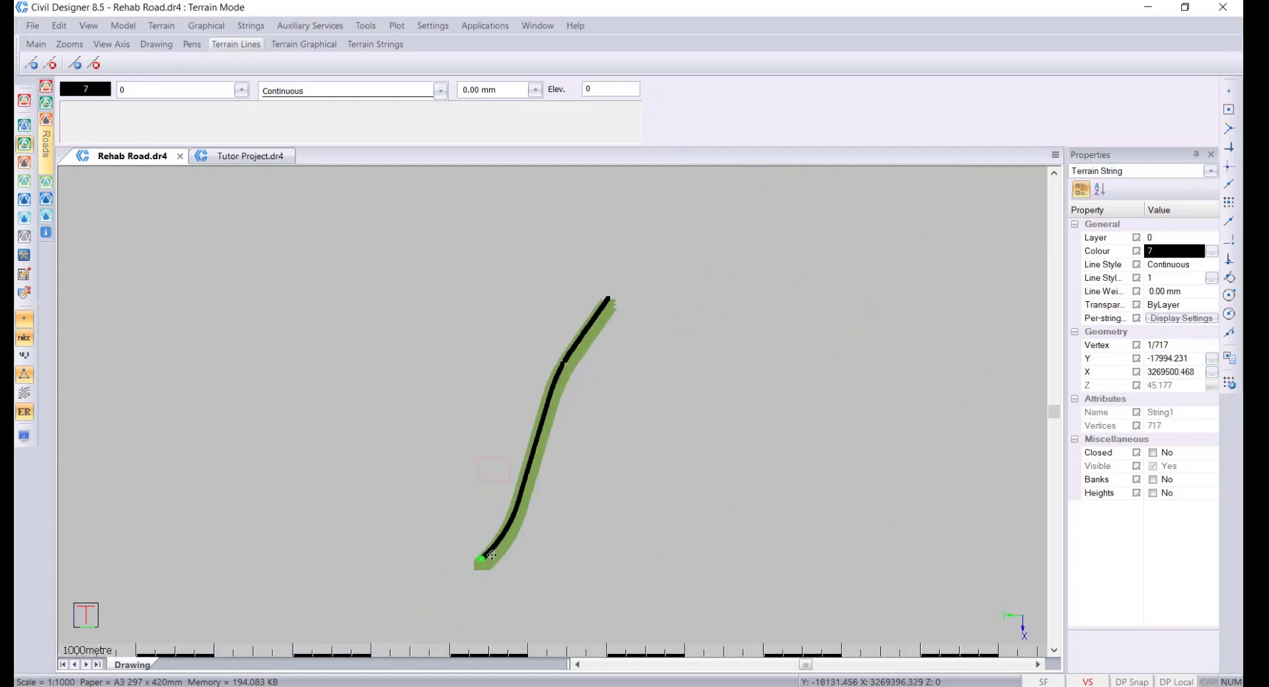
scroll(491, 556, "up", 10)
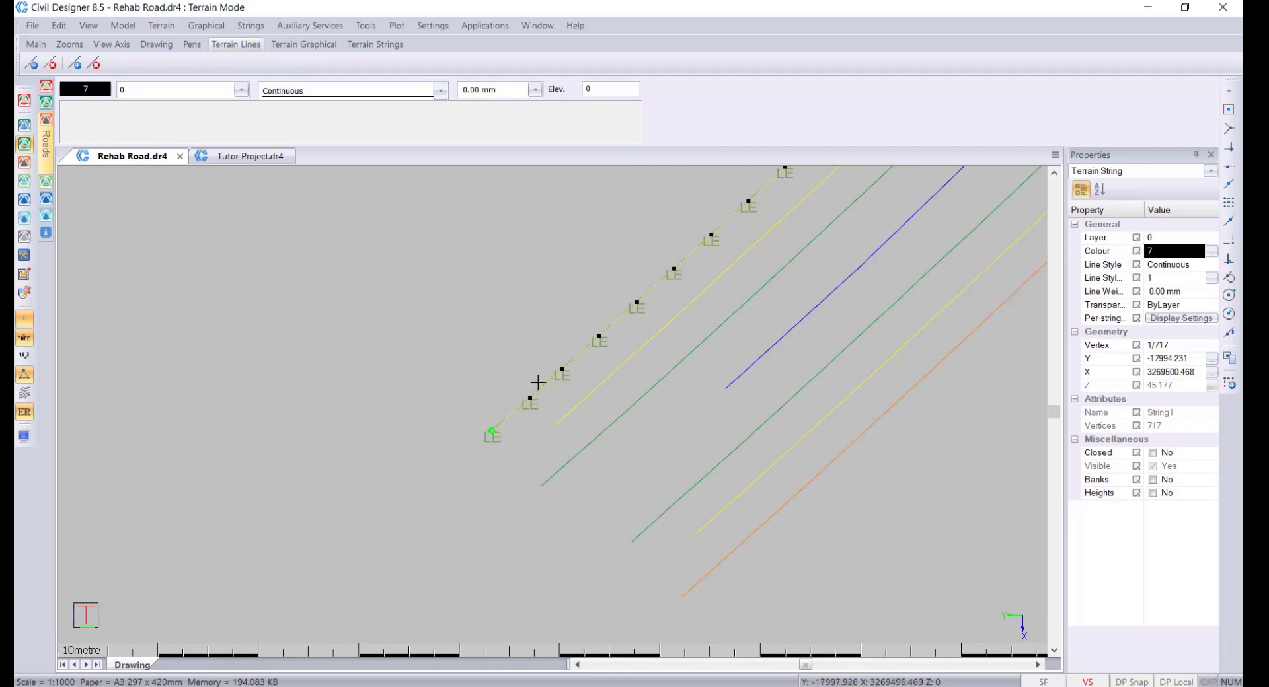
scroll(498, 442, "up", 2)
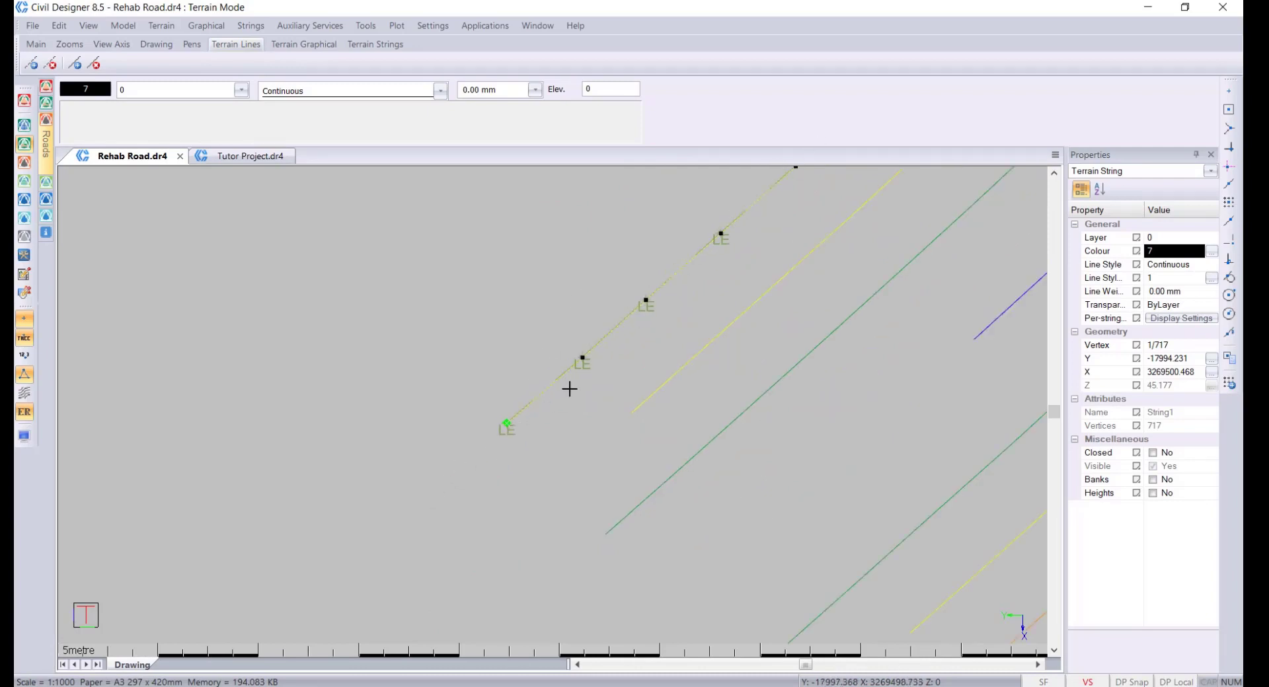
scroll(554, 405, "down", 1)
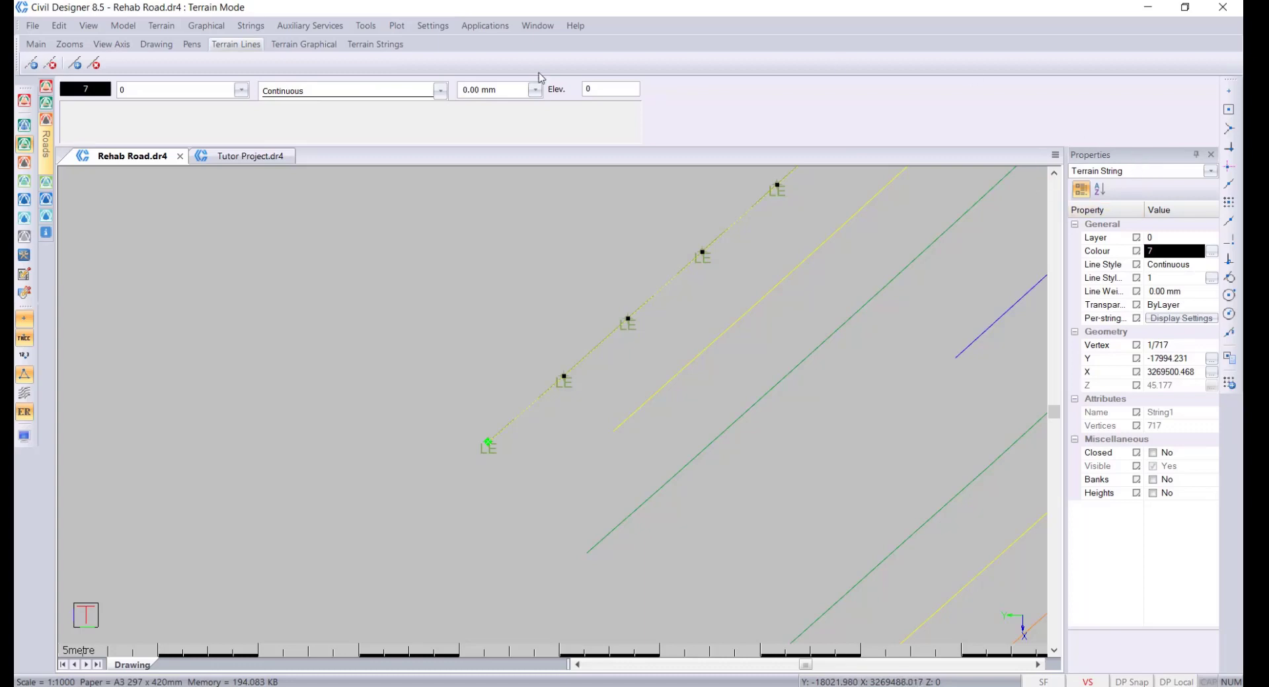
Step: Leave Terrain mode for the general drawing mode and explode the LE terrain string into a polyline
left_click(367, 25)
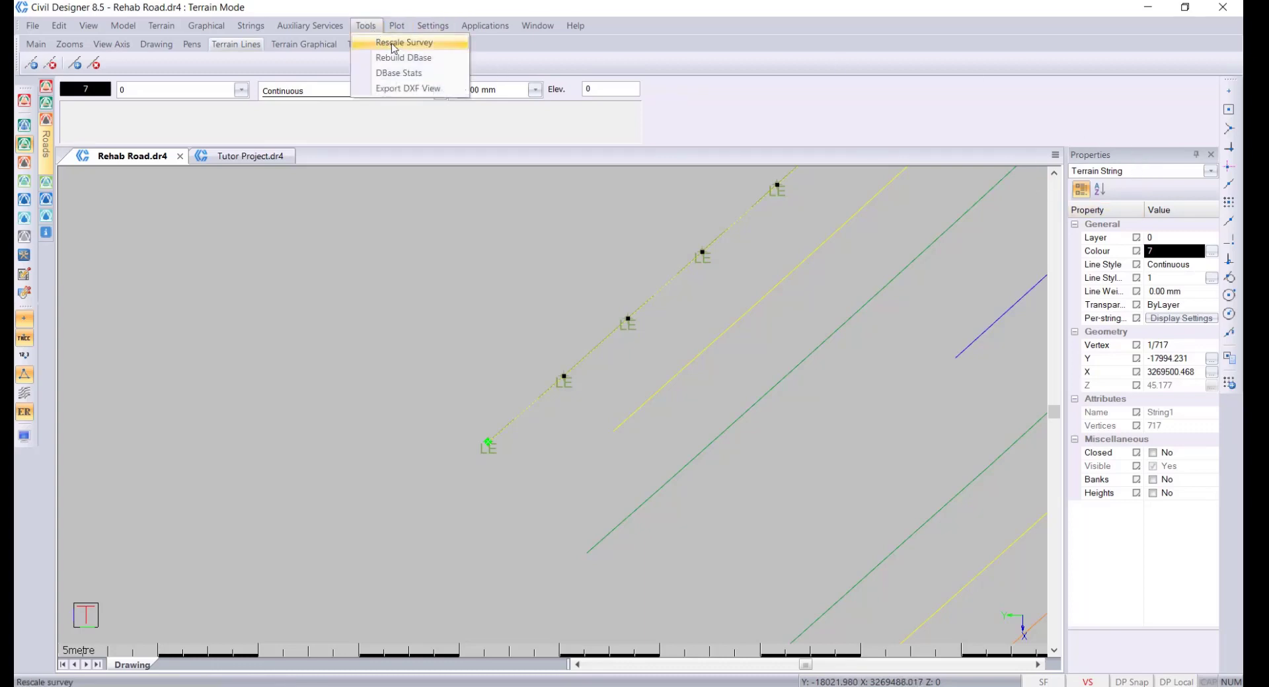
mouse_move(398, 28)
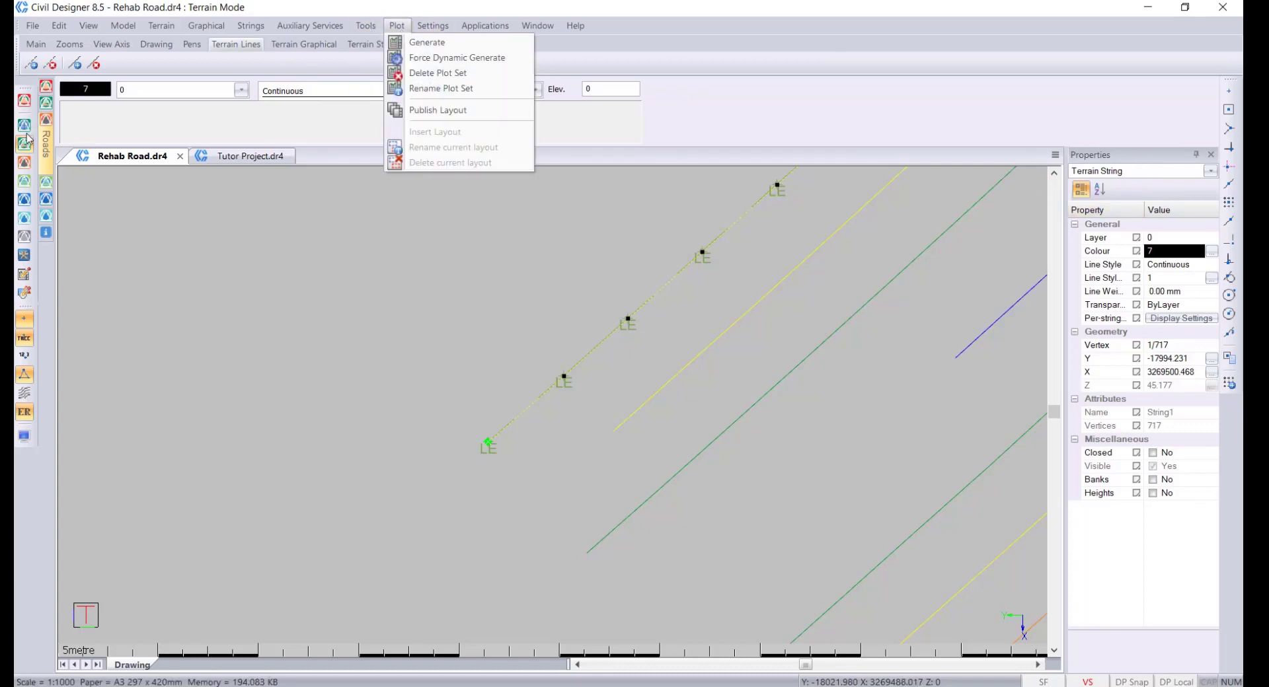
left_click(30, 102)
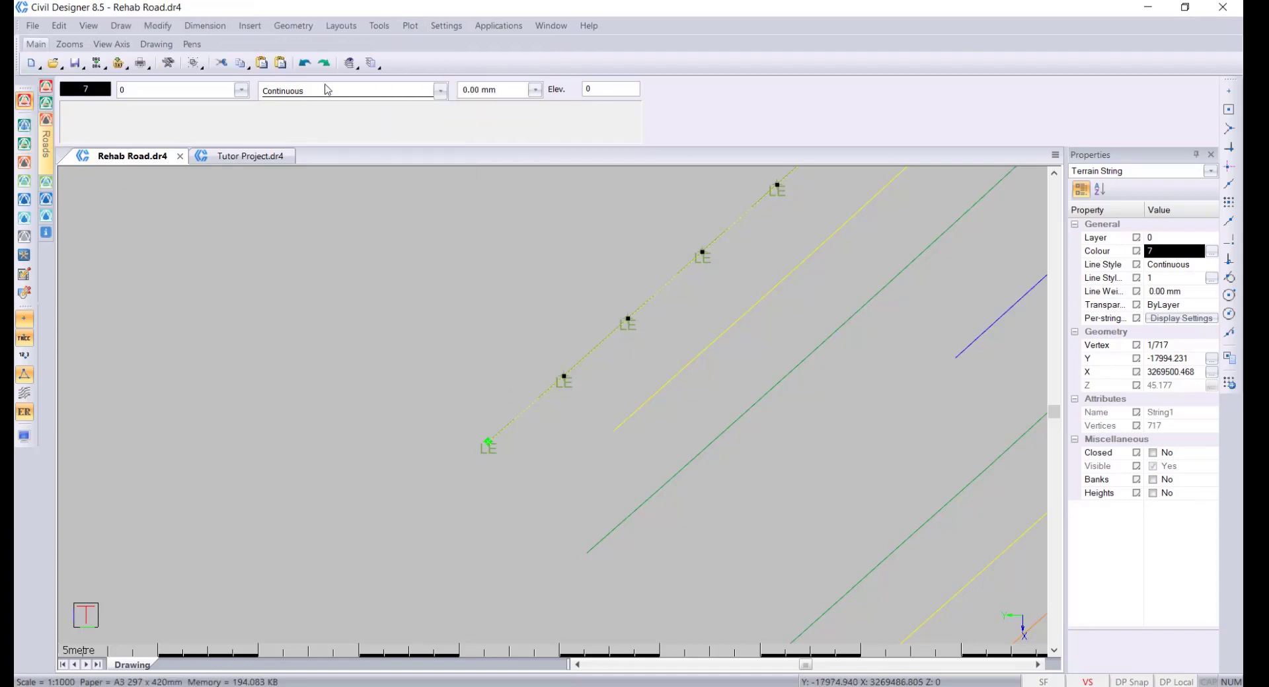
left_click(379, 25)
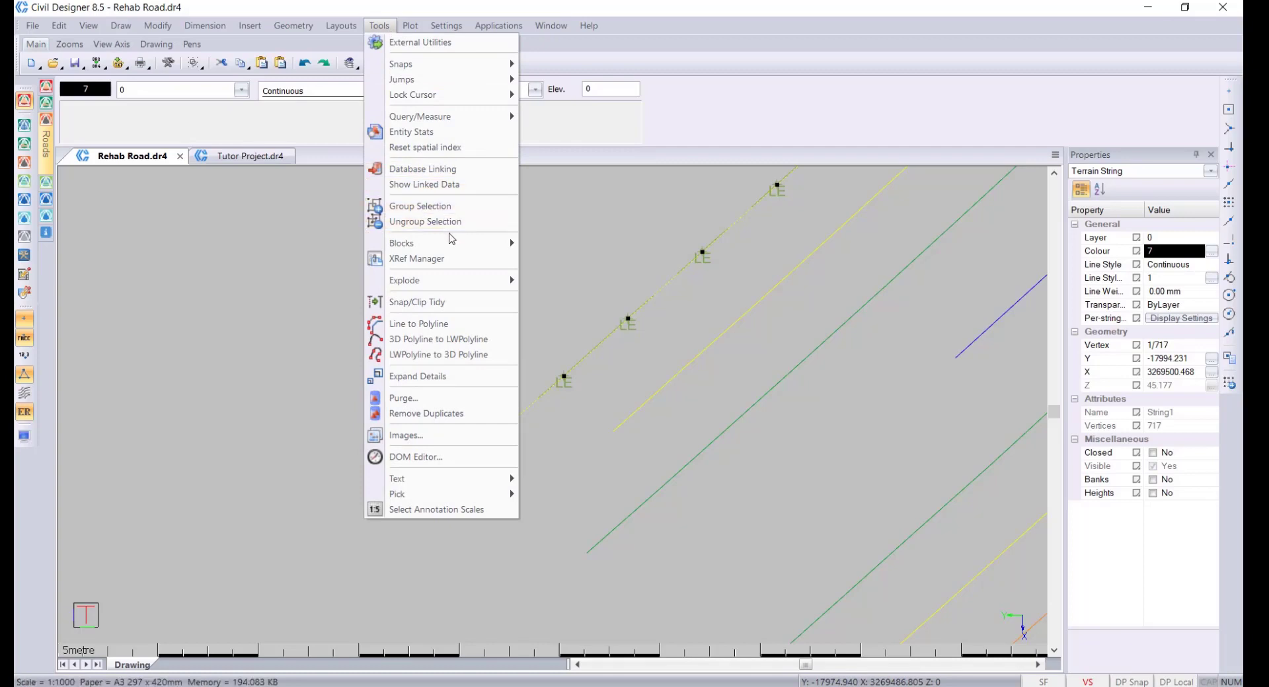
mouse_move(466, 281)
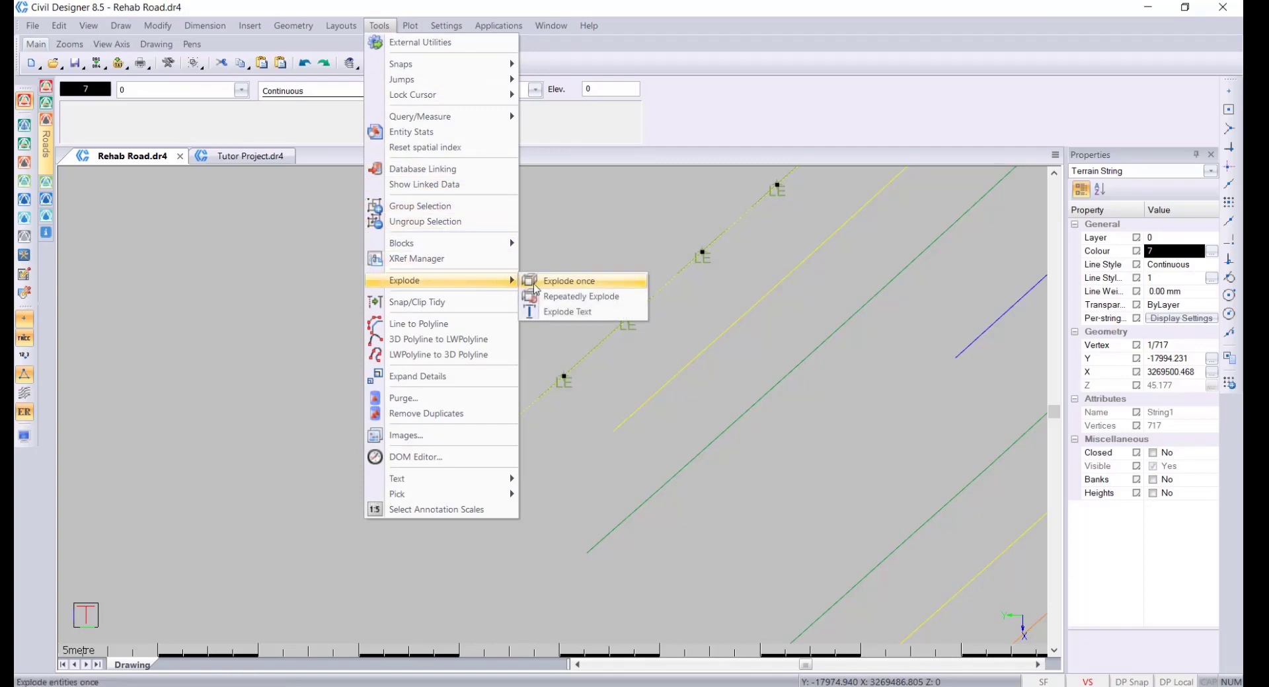
left_click(627, 290)
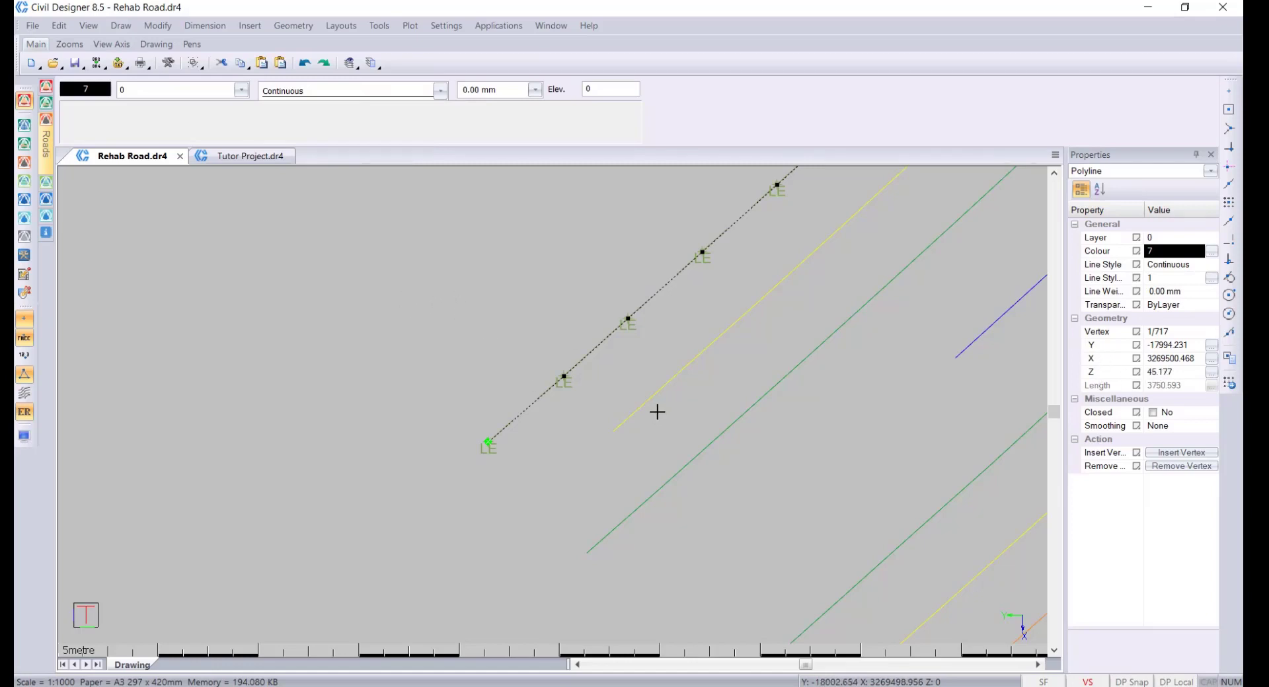
key("Escape")
Step: Set the colour of the new LE polyline to pen 30 (orange) and deselect it
scroll(575, 417, "down", 3)
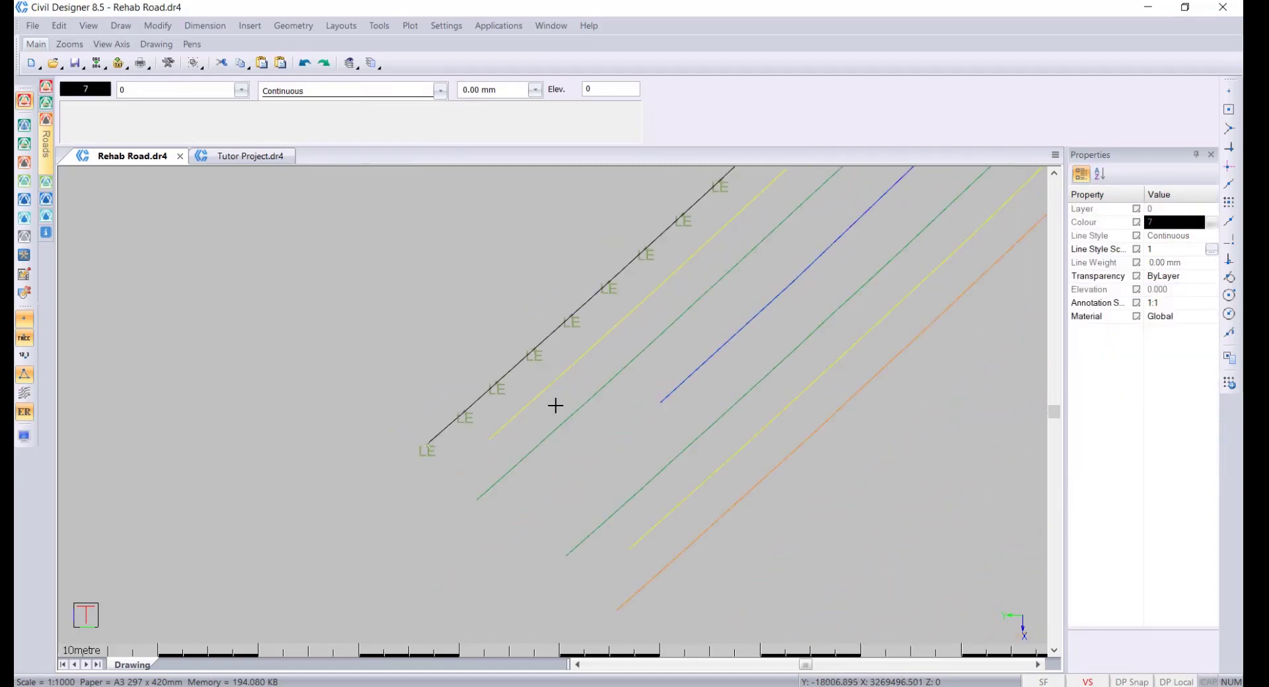
left_click(509, 296)
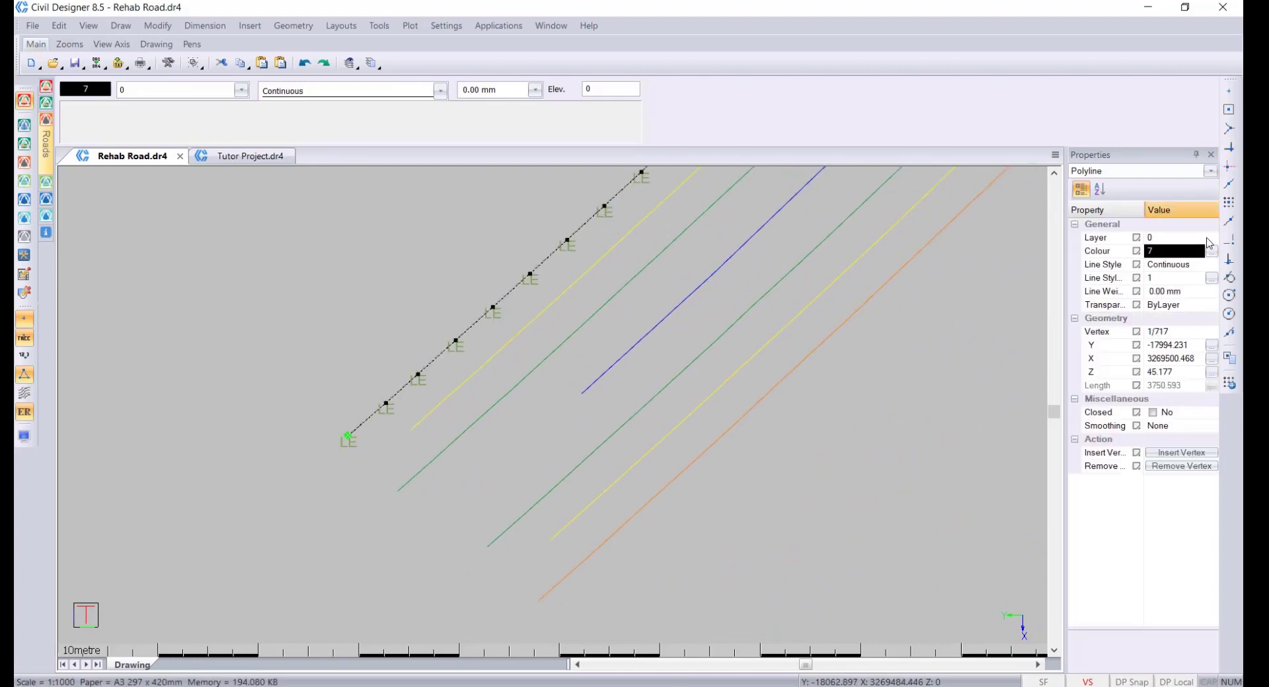
left_click(1211, 252)
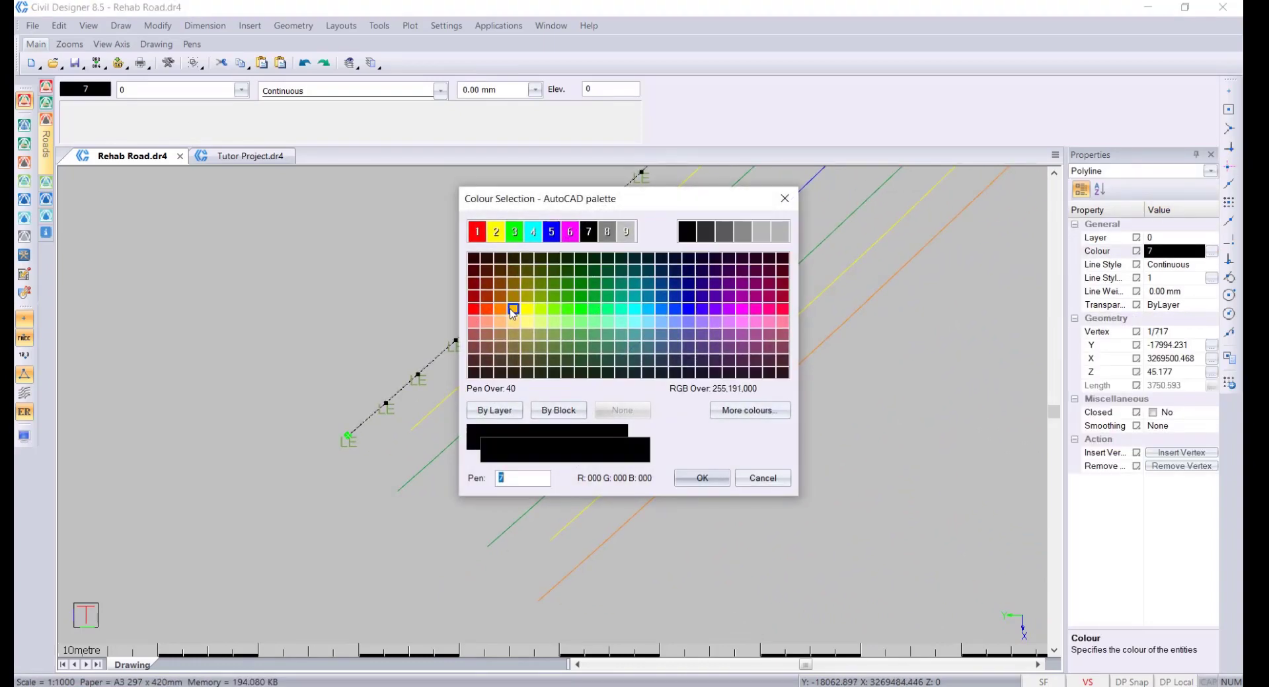
left_click(501, 309)
left_click(702, 478)
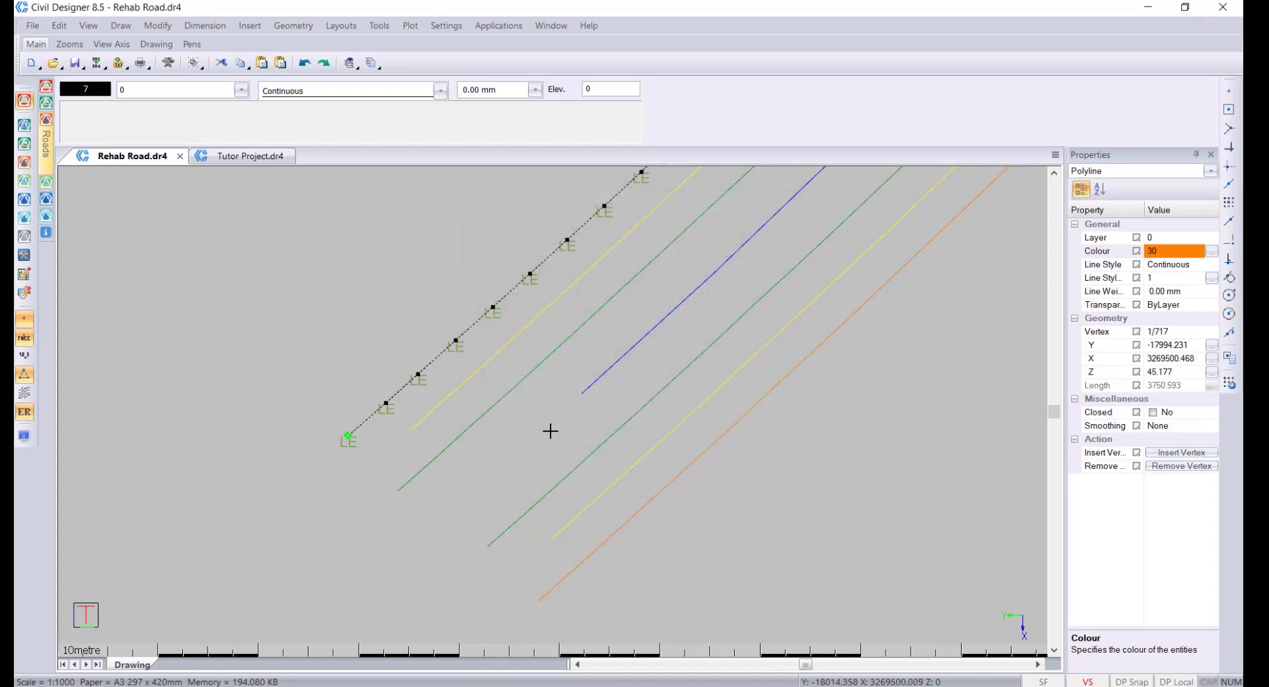
scroll(552, 417, "down", 3)
key("Escape")
scroll(555, 402, "up", 3)
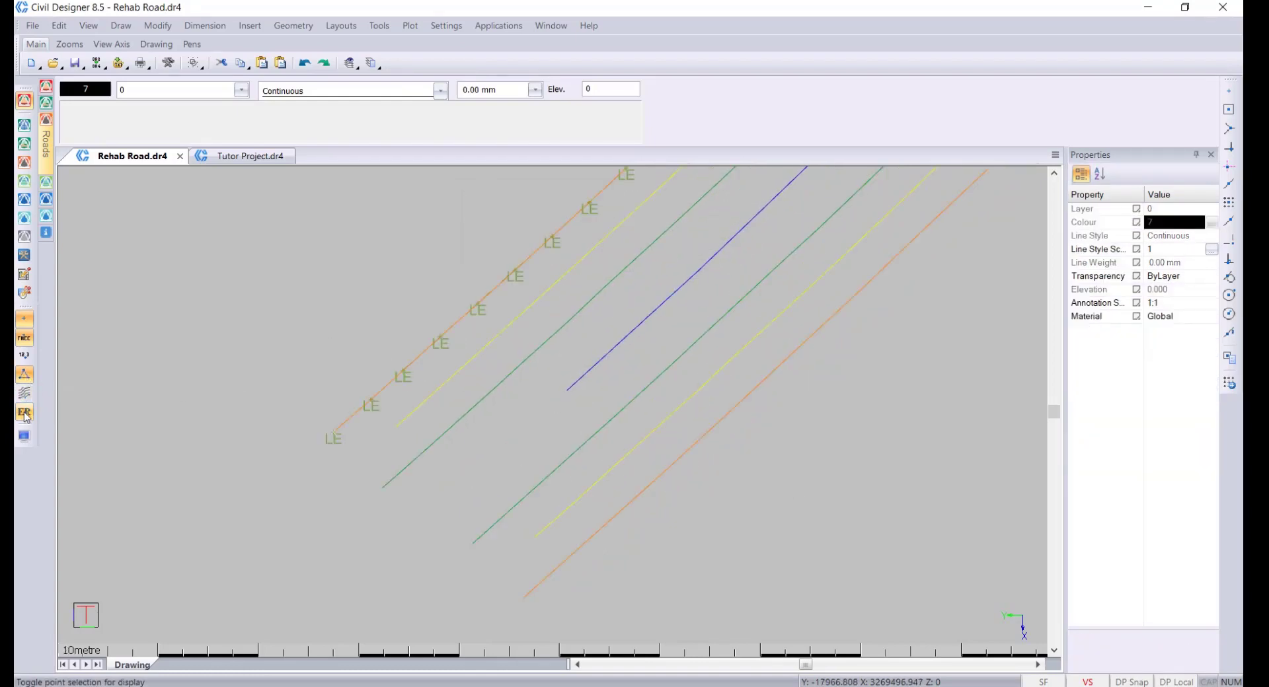
Step: Lift the LE point filter and hide the point names and terrain triangles, keeping the survey points displayed
left_click(24, 333)
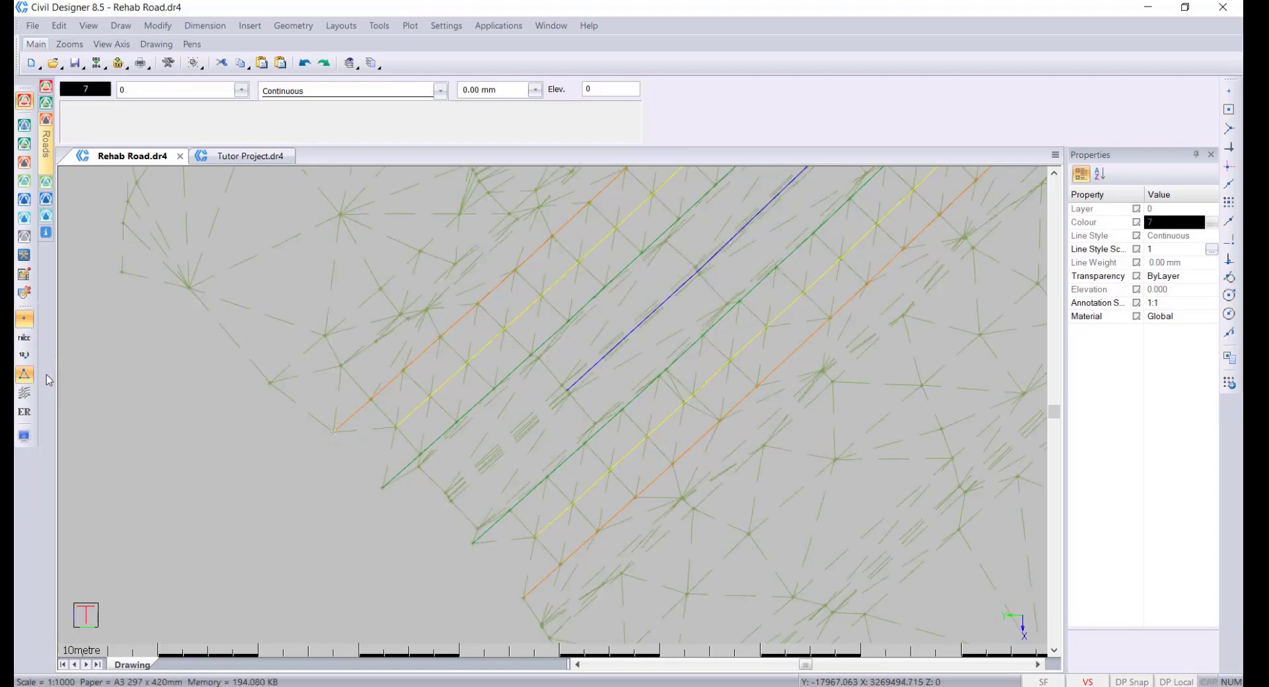
left_click(25, 372)
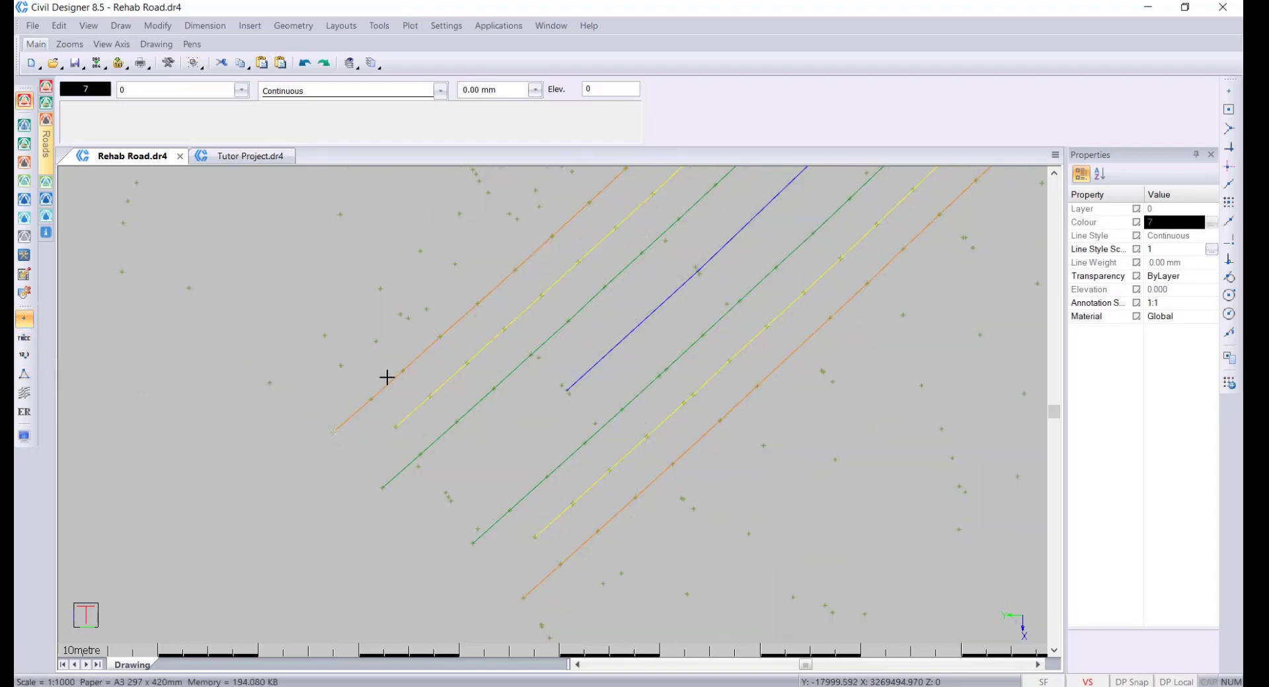
middle_click_drag(386, 376, 316, 335)
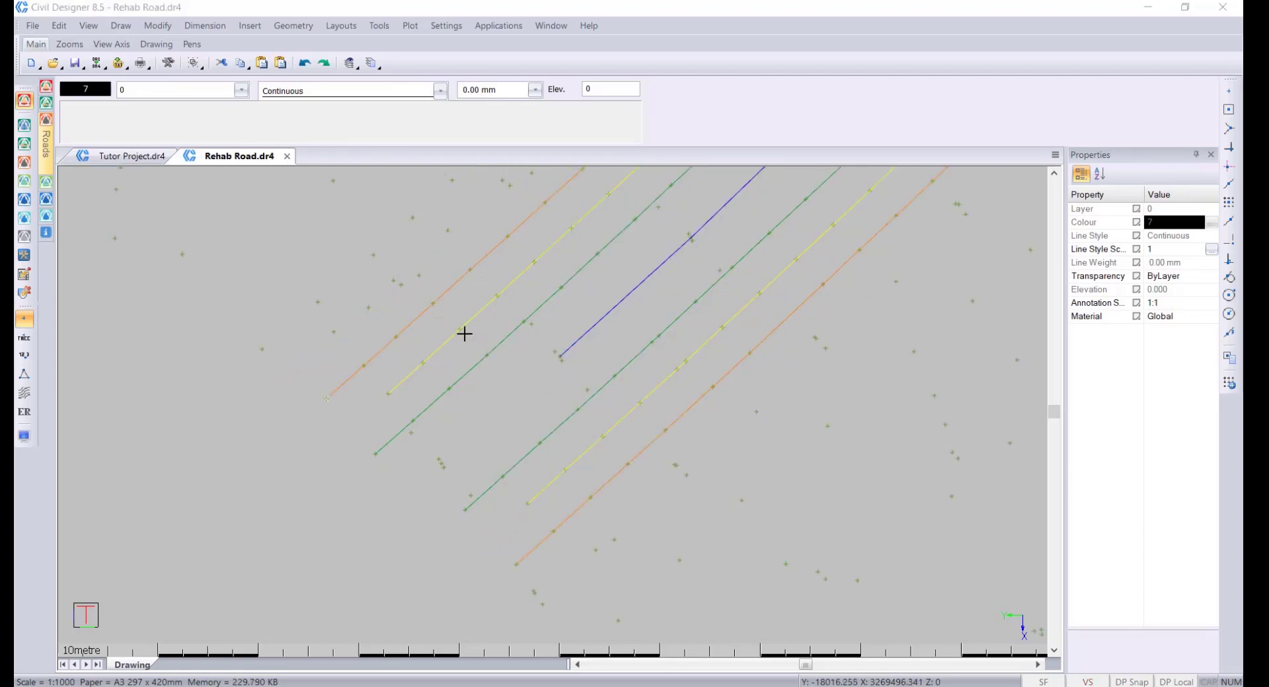
Step: In Roads mode, open the Template Editor and set the template carriageway type to Dual Crowned with the default widths and crossfalls
left_click(443, 29)
left_click(442, 27)
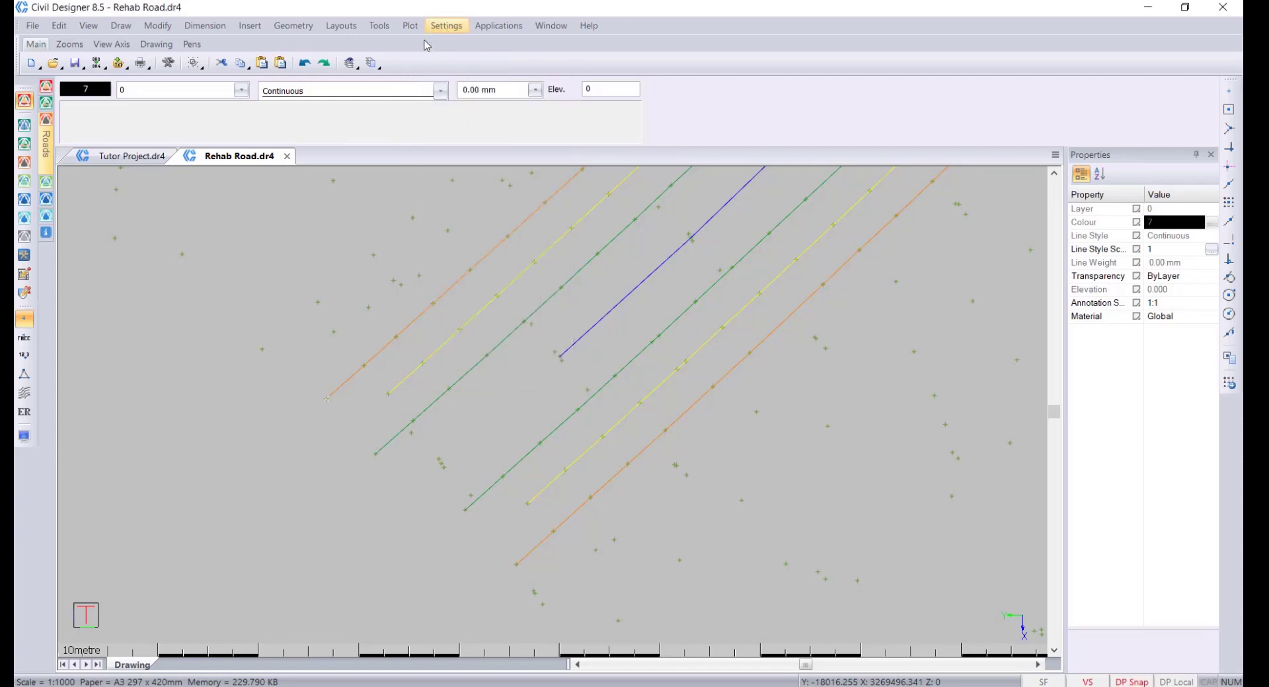
left_click(24, 163)
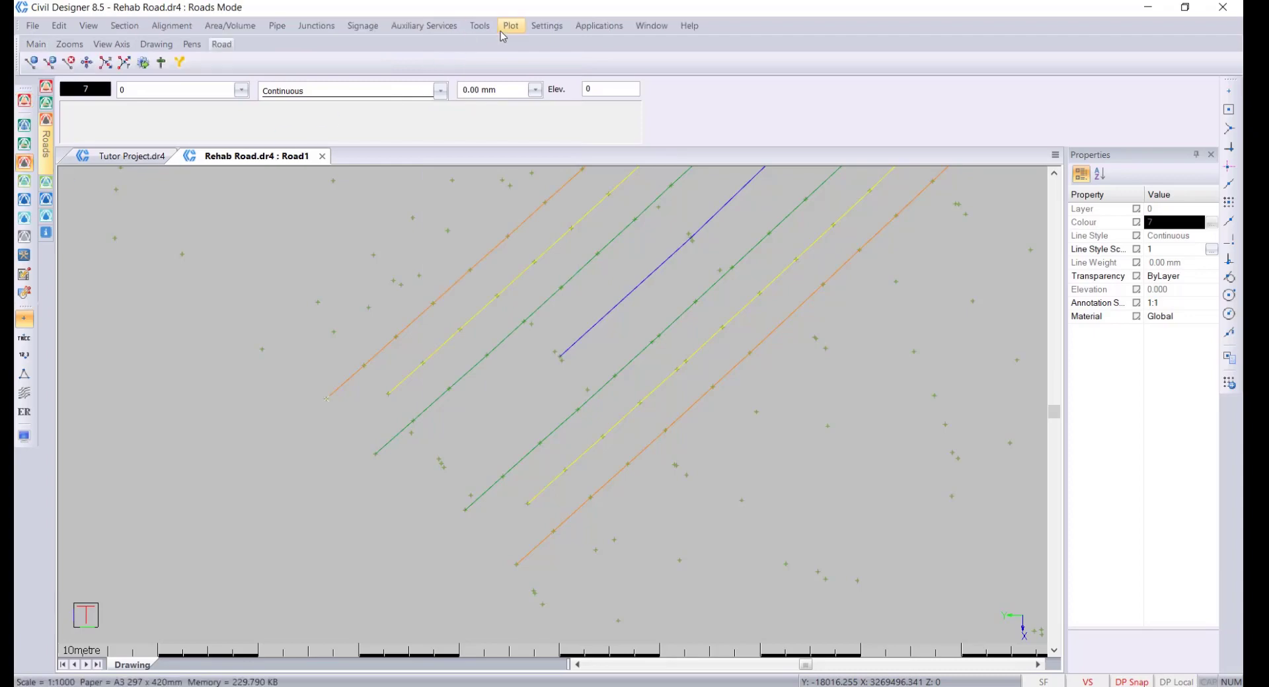
left_click(481, 26)
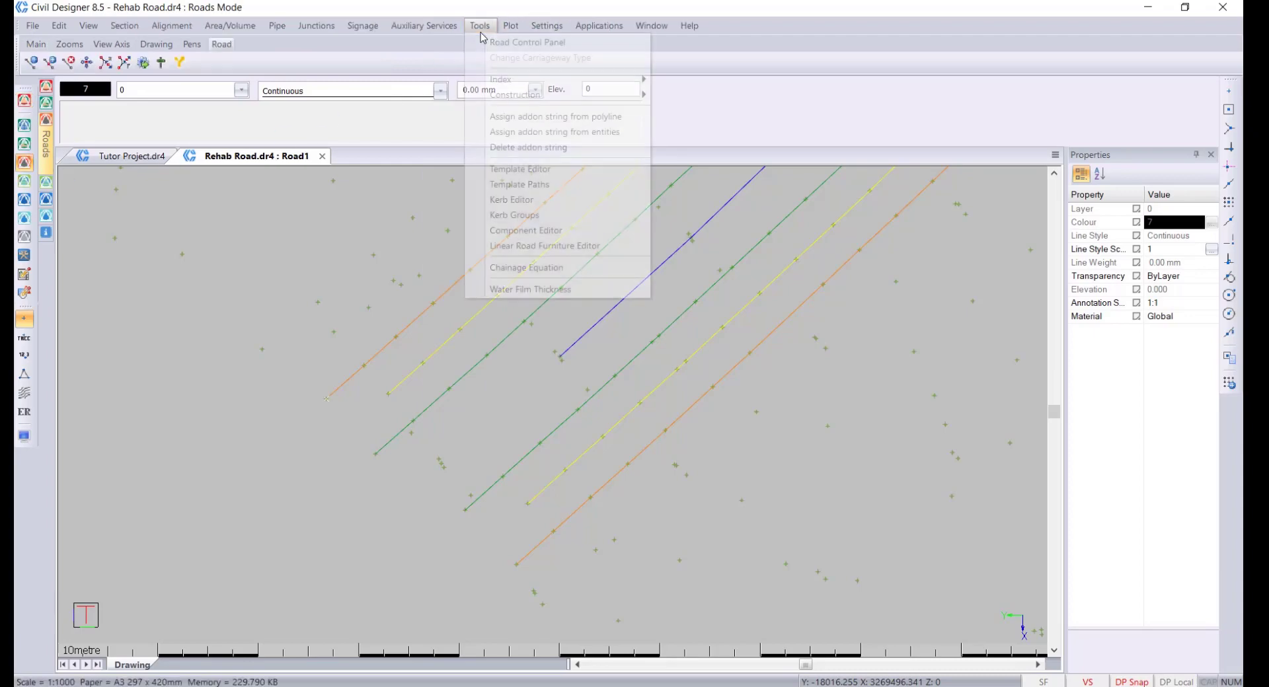
left_click(542, 171)
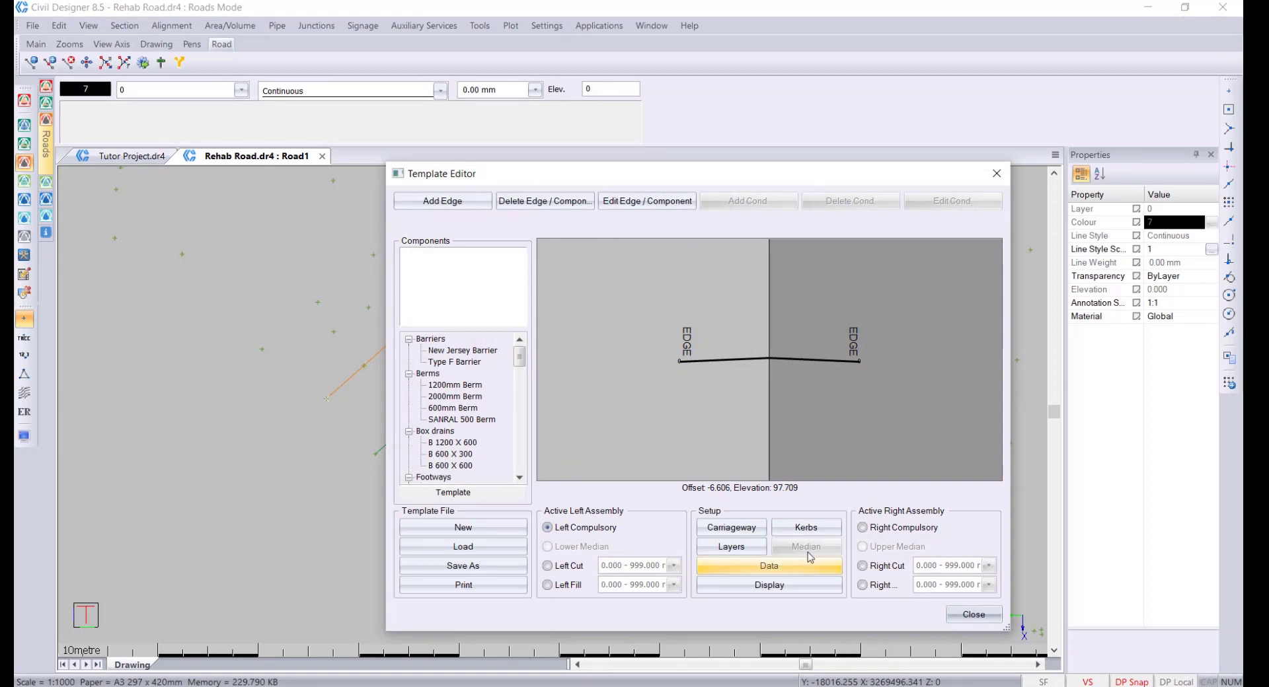
left_click(749, 528)
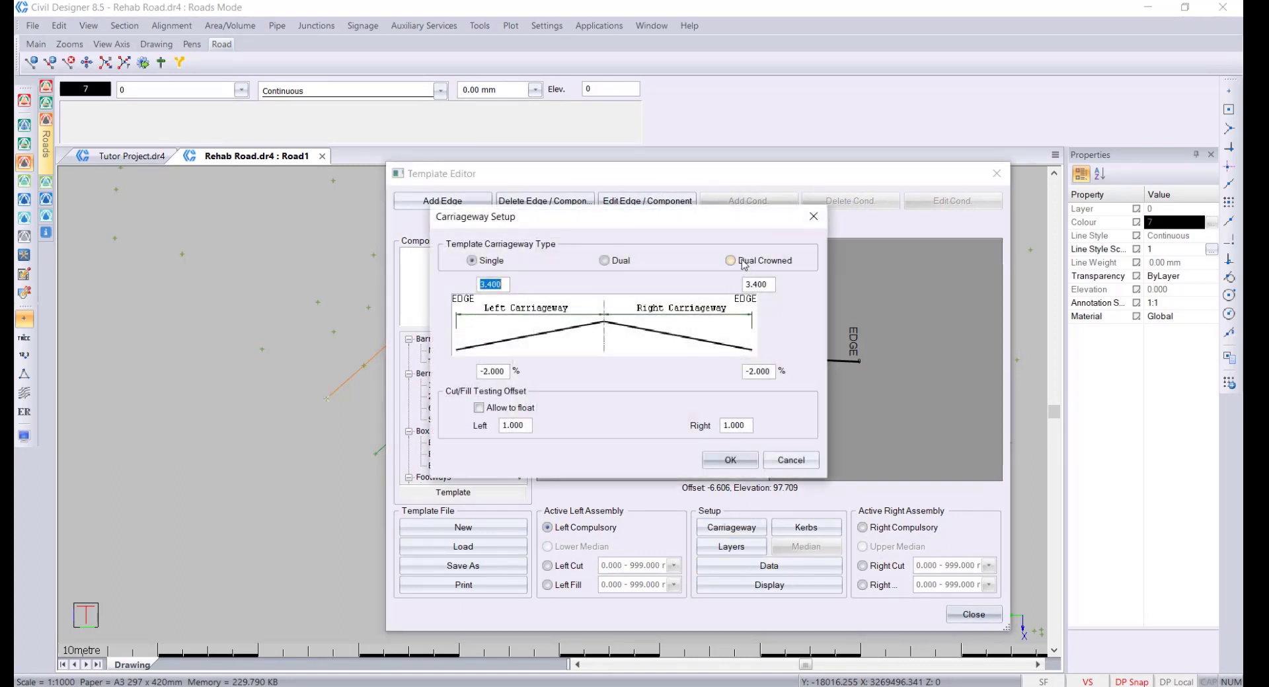
left_click(730, 261)
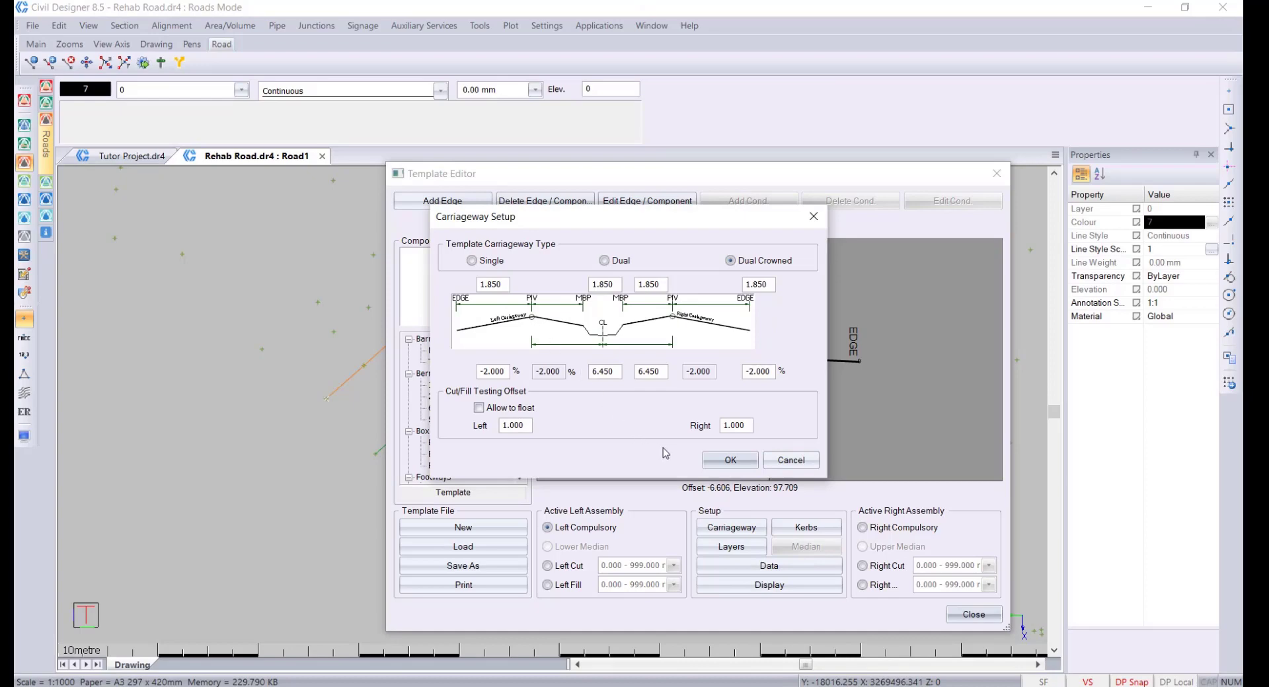
left_click(704, 466)
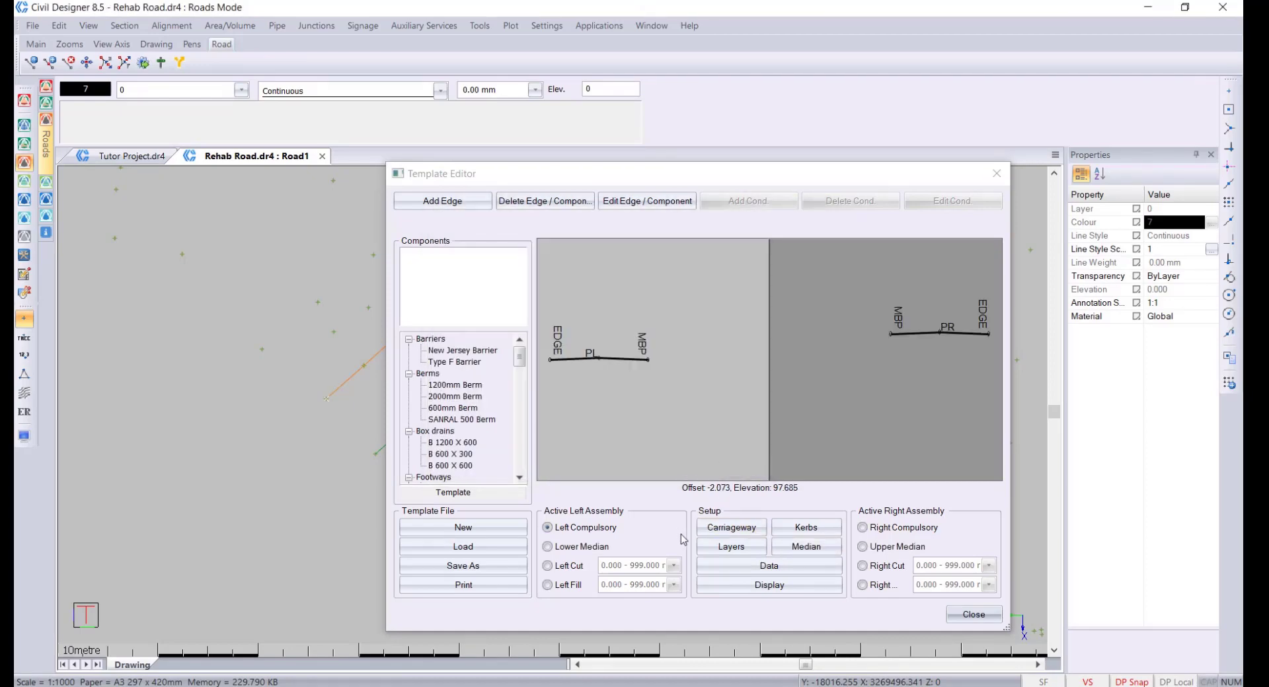
Step: With Lower Median active, set the median join to Slope + Extract with a LoMed slope of 1
left_click(603, 550)
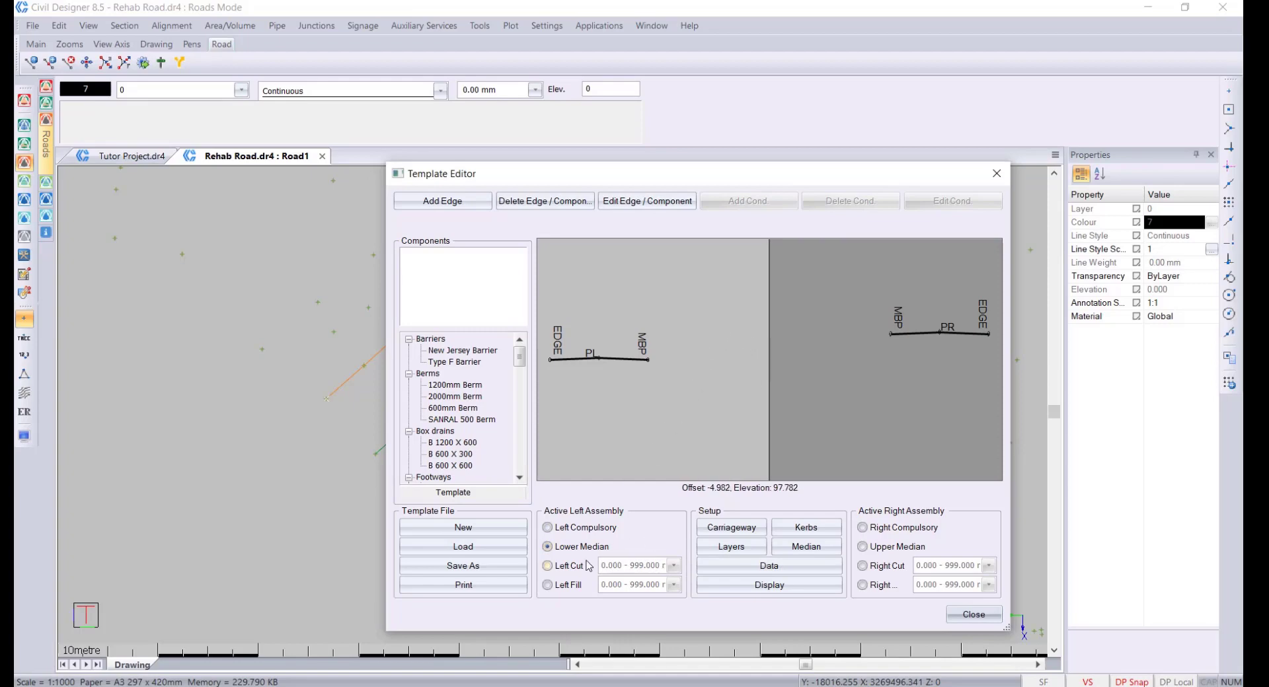
left_click(807, 549)
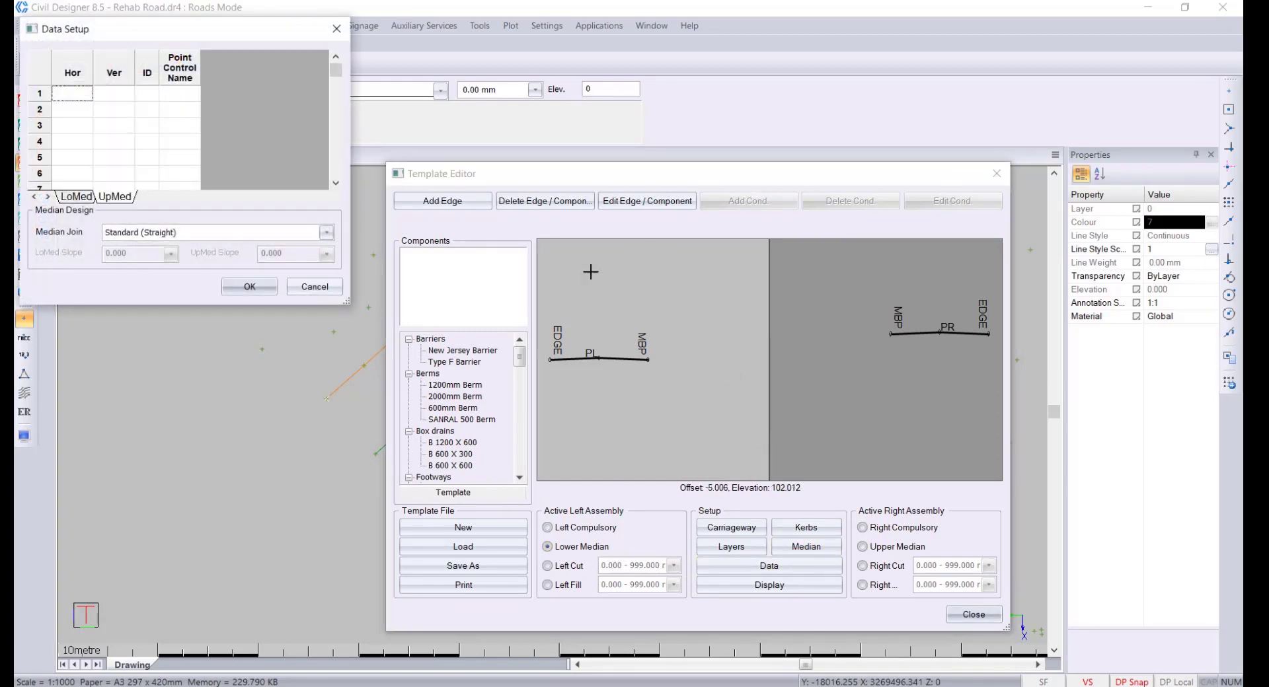
left_click(165, 234)
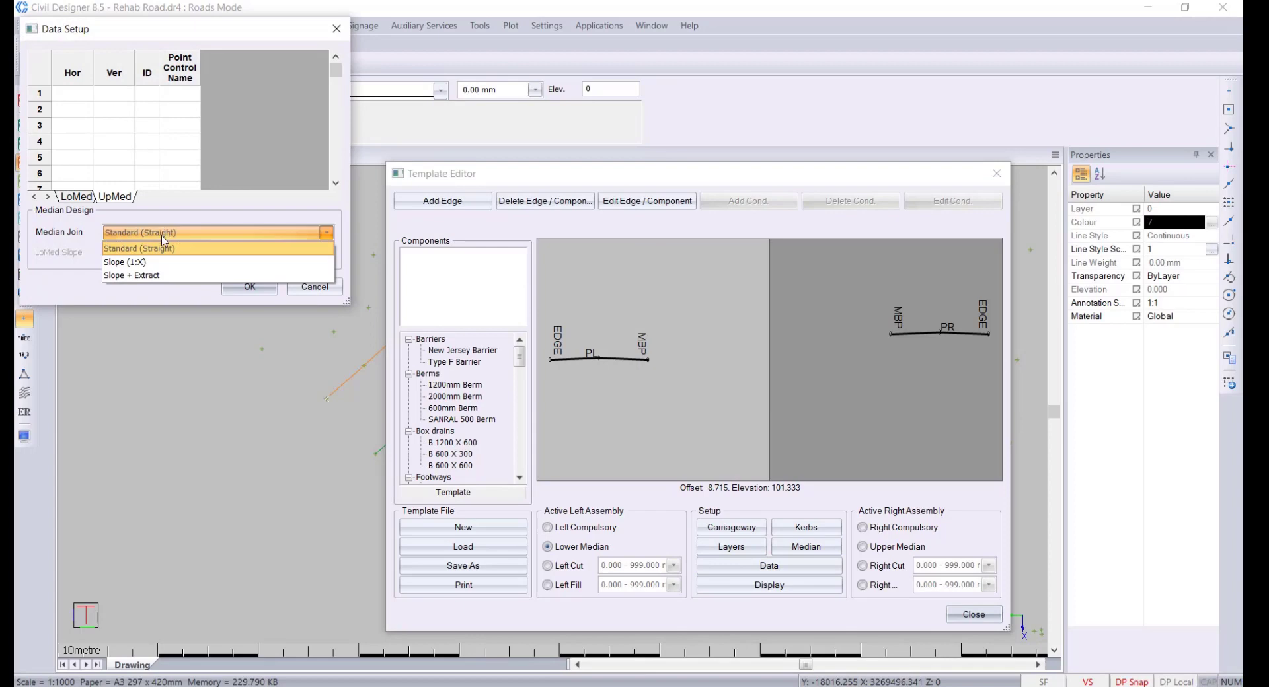
left_click(168, 283)
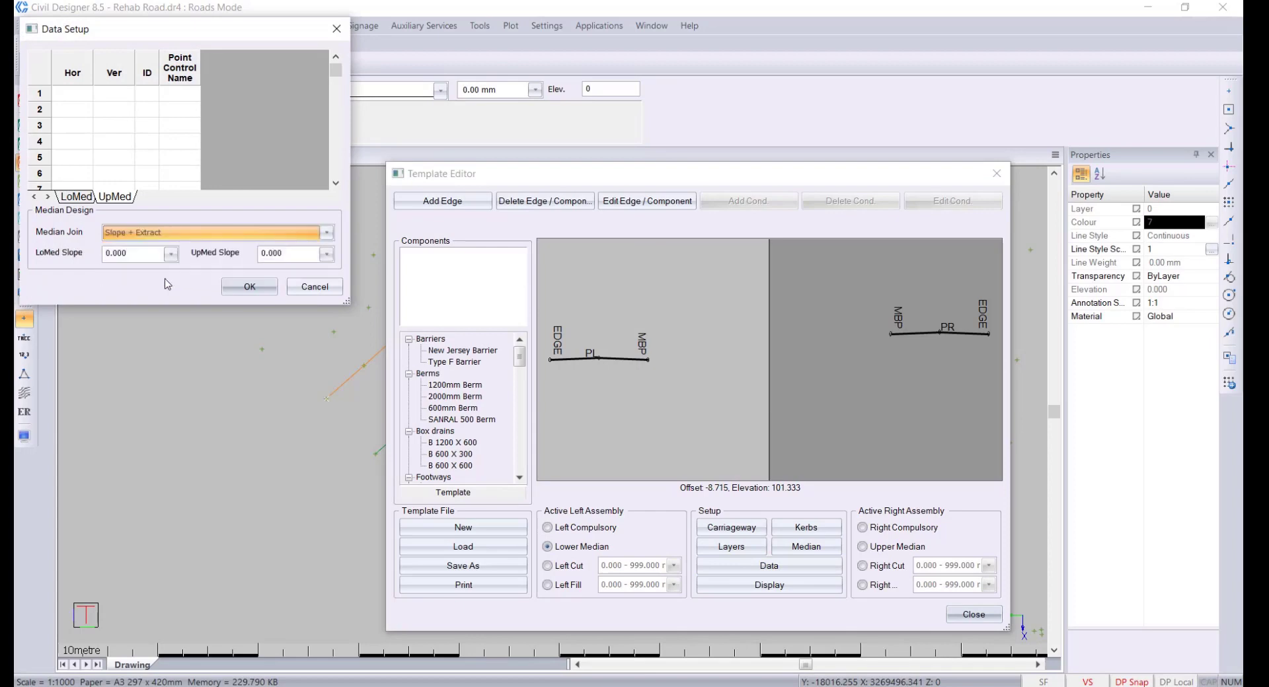
left_click(140, 253)
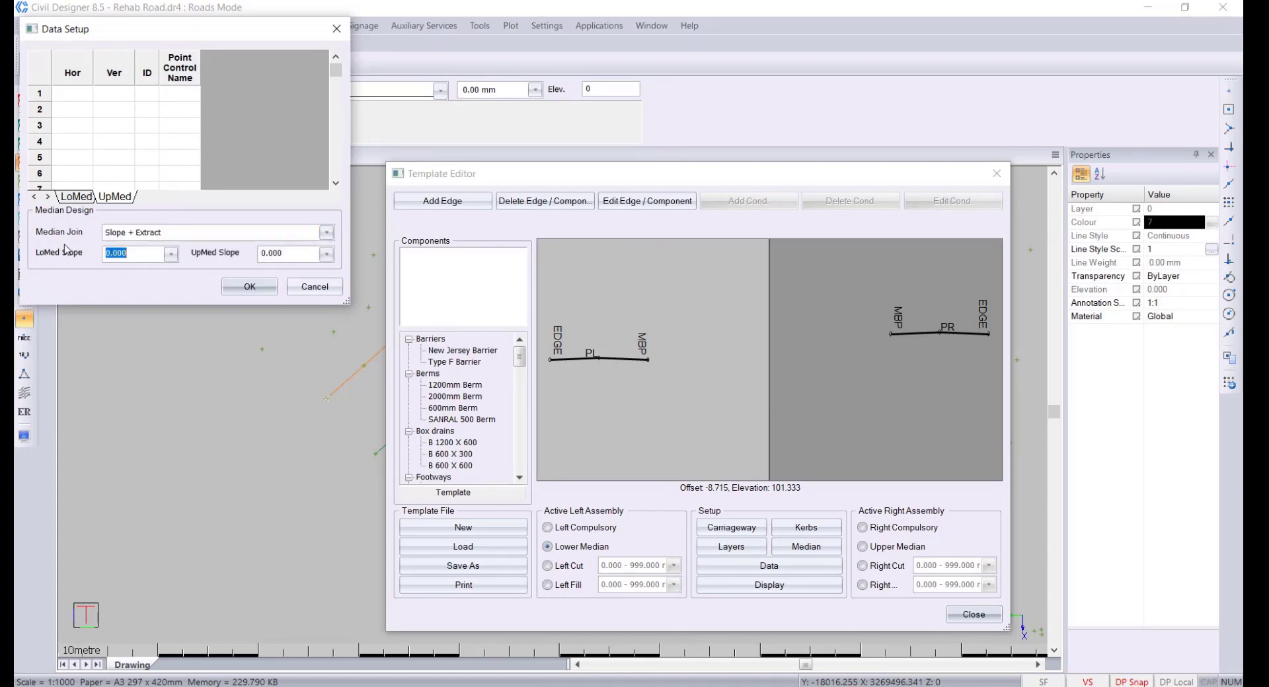
left_click(170, 254)
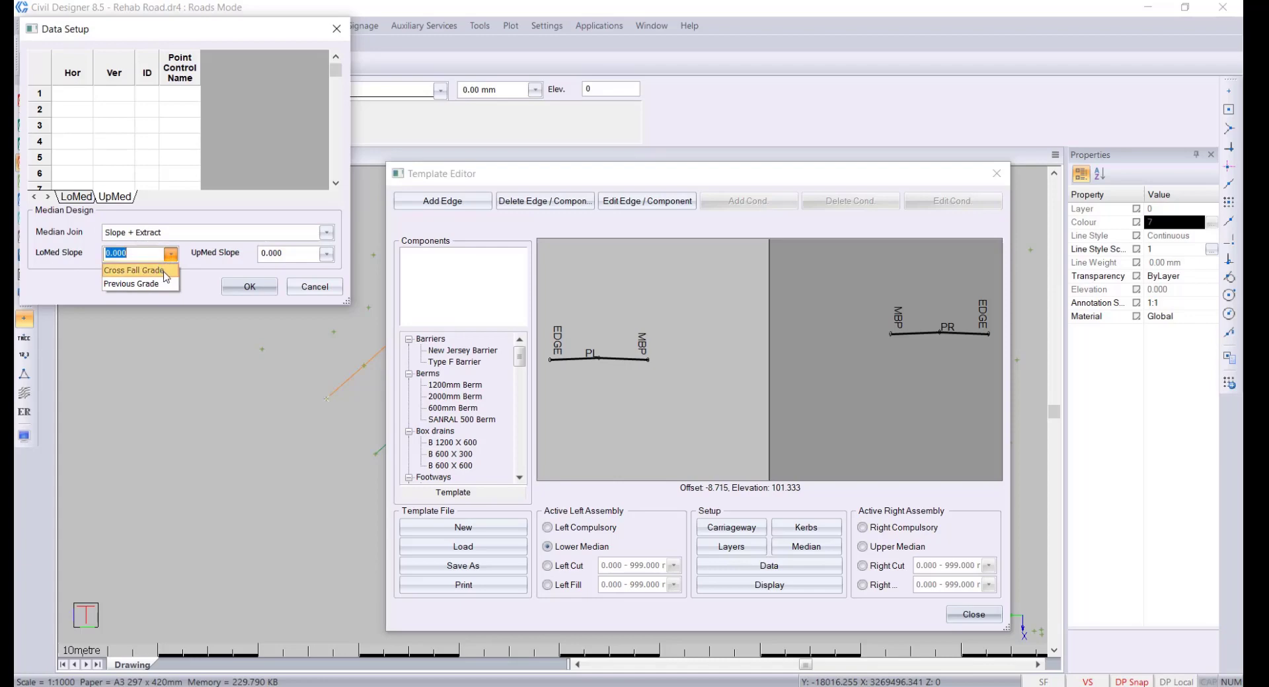
left_click(136, 257)
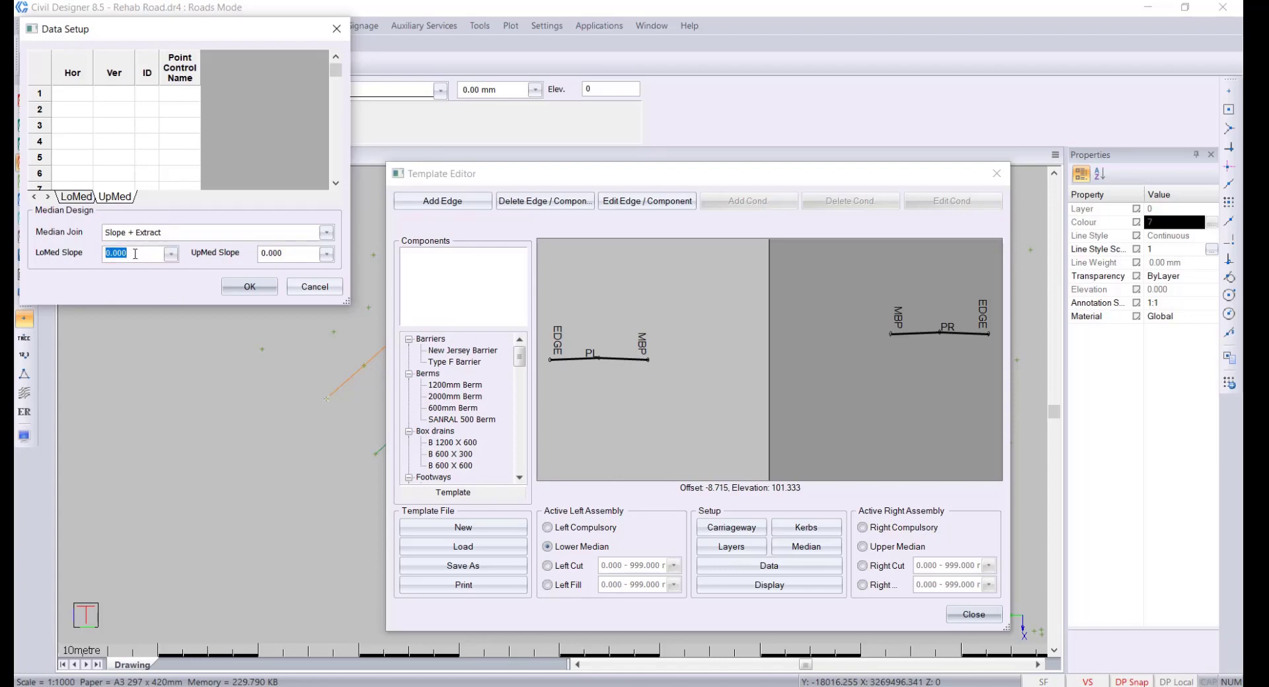
type("1")
left_click(250, 288)
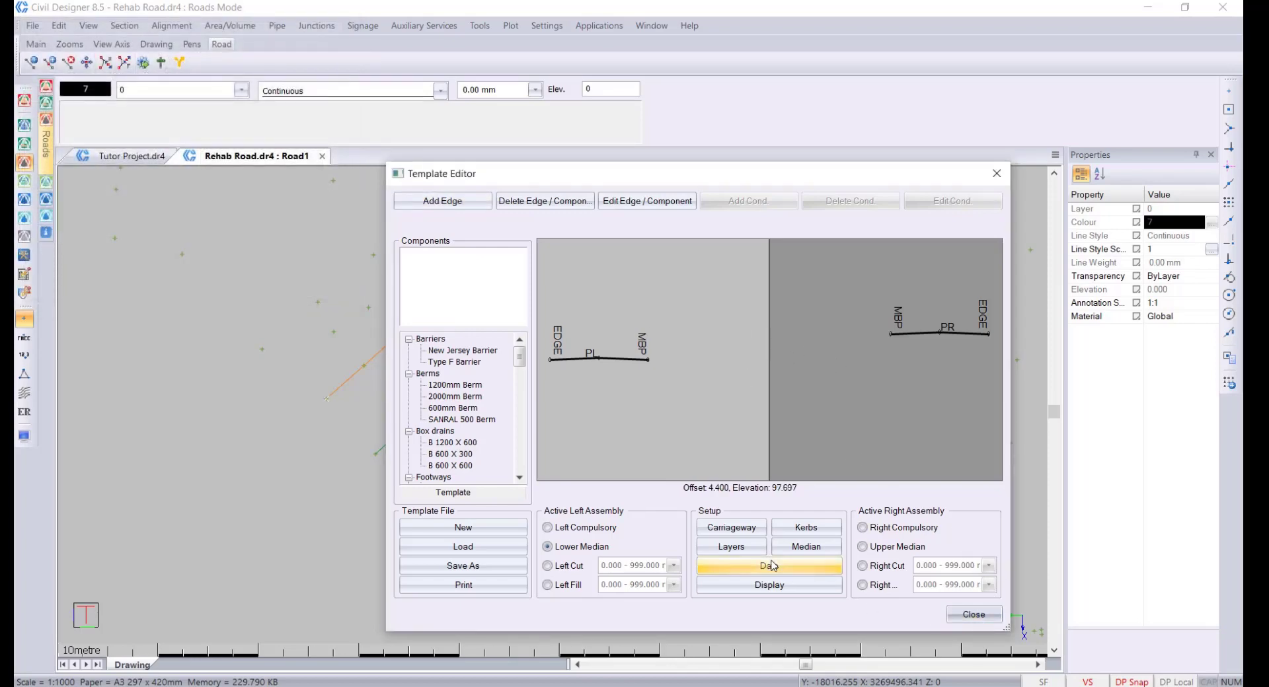
Step: Add a sloping ground line beneath both carriageways in the template preview and make Upper Median the active right assembly
right_click(653, 408)
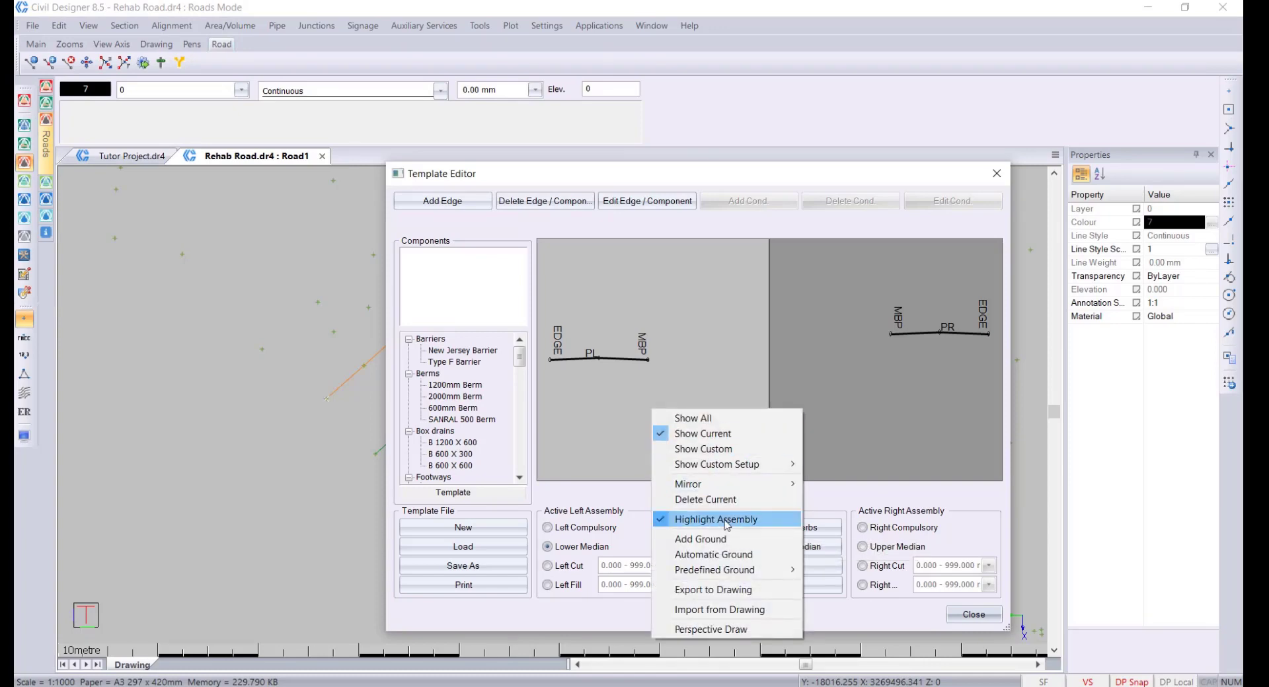
left_click(727, 541)
left_click(624, 377)
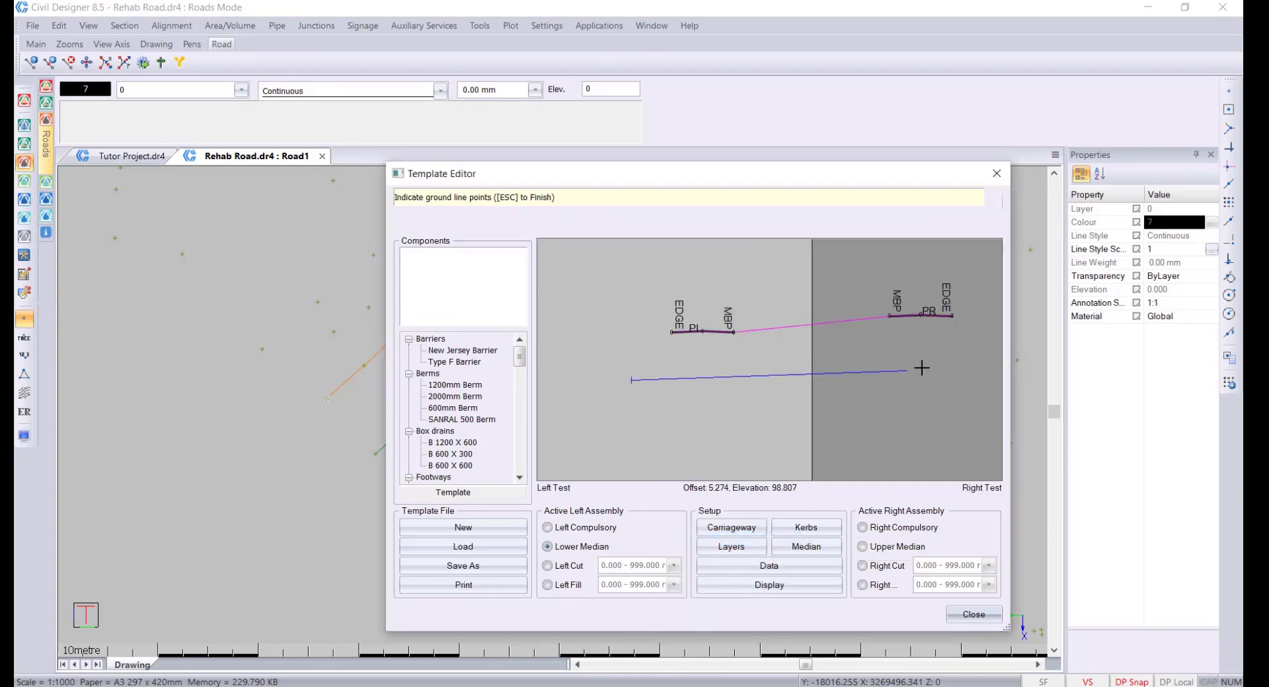
left_click(840, 358)
right_click(843, 308)
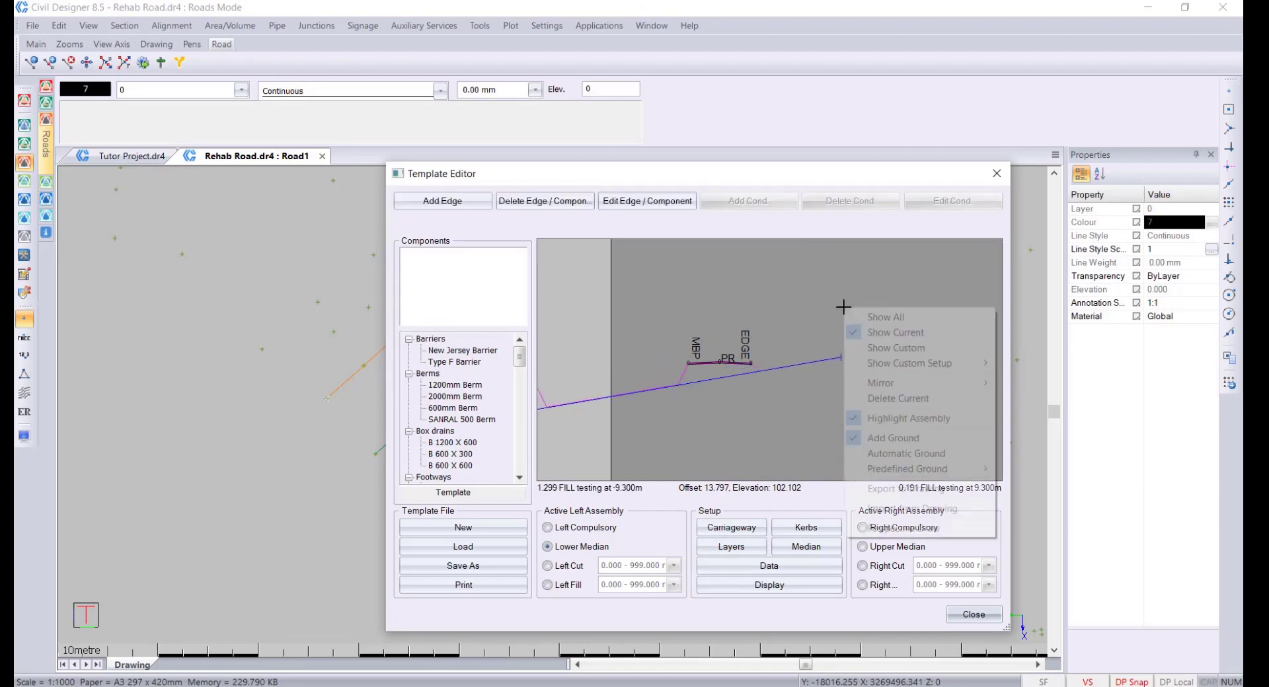
left_click(623, 375)
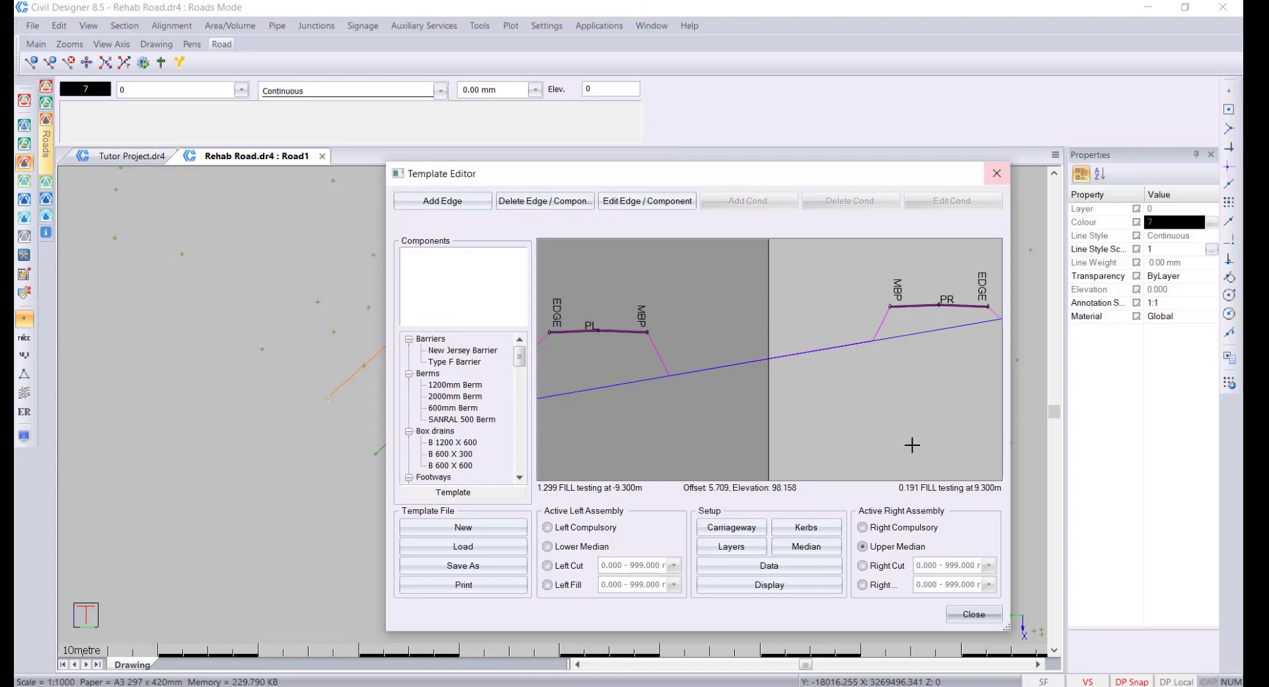
Step: Save the template as Dual Crowned Carriageway in the Rehab folder and close the Template Editor
left_click(499, 567)
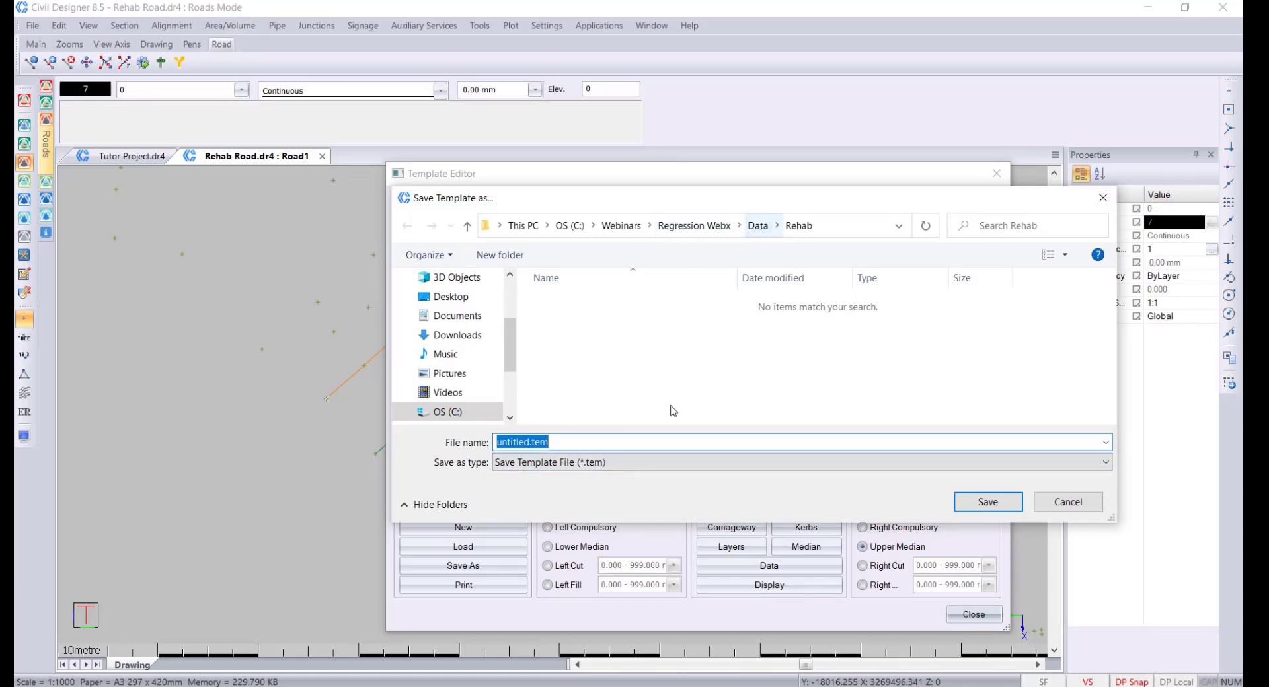
type("Dual")
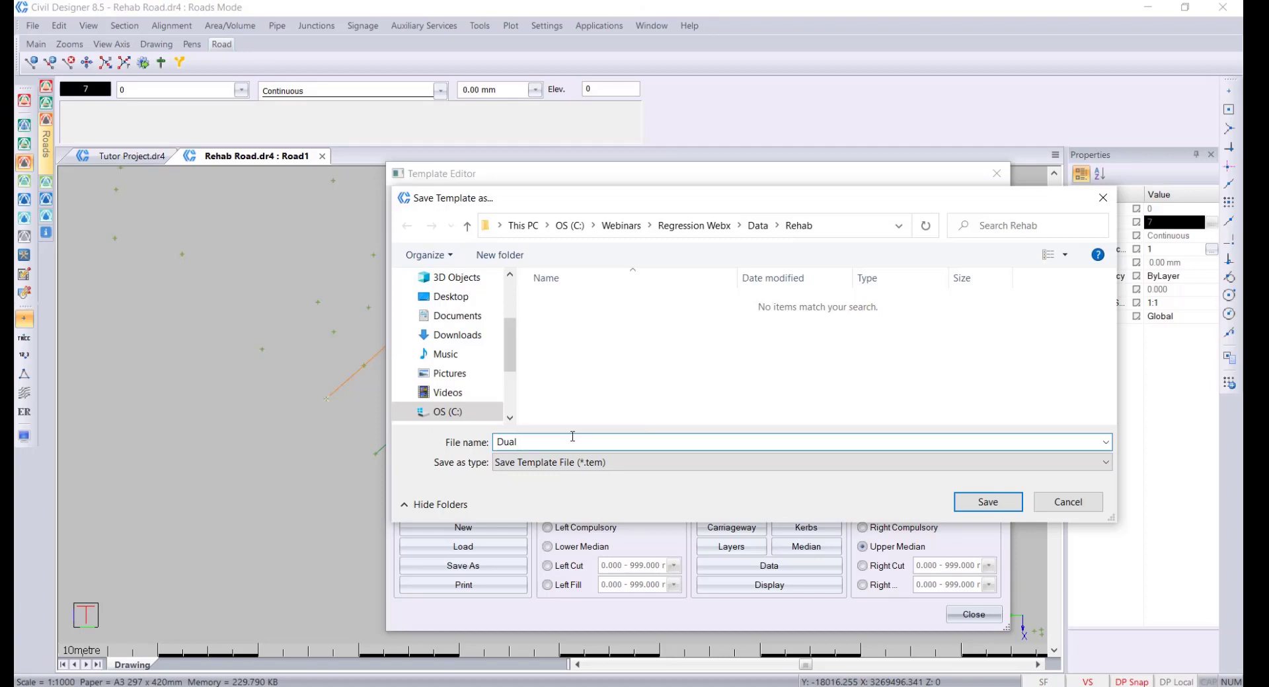
type(" Crowned Carriageway")
left_click(990, 501)
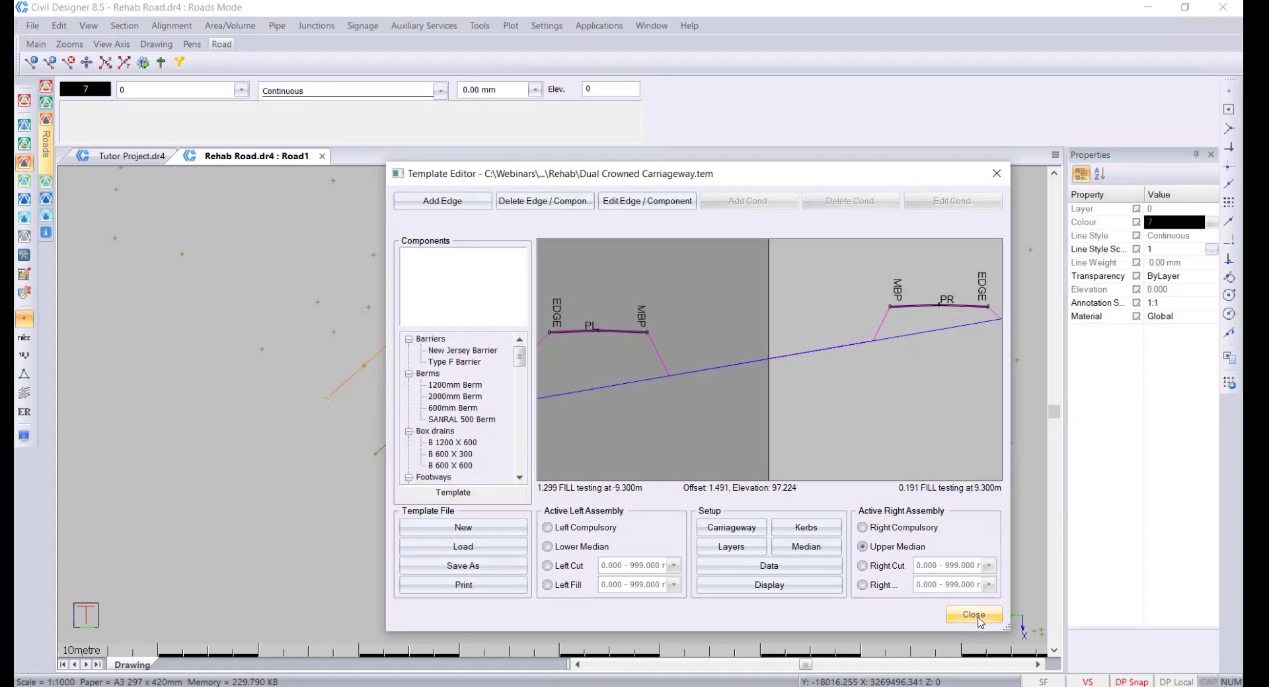
left_click(979, 619)
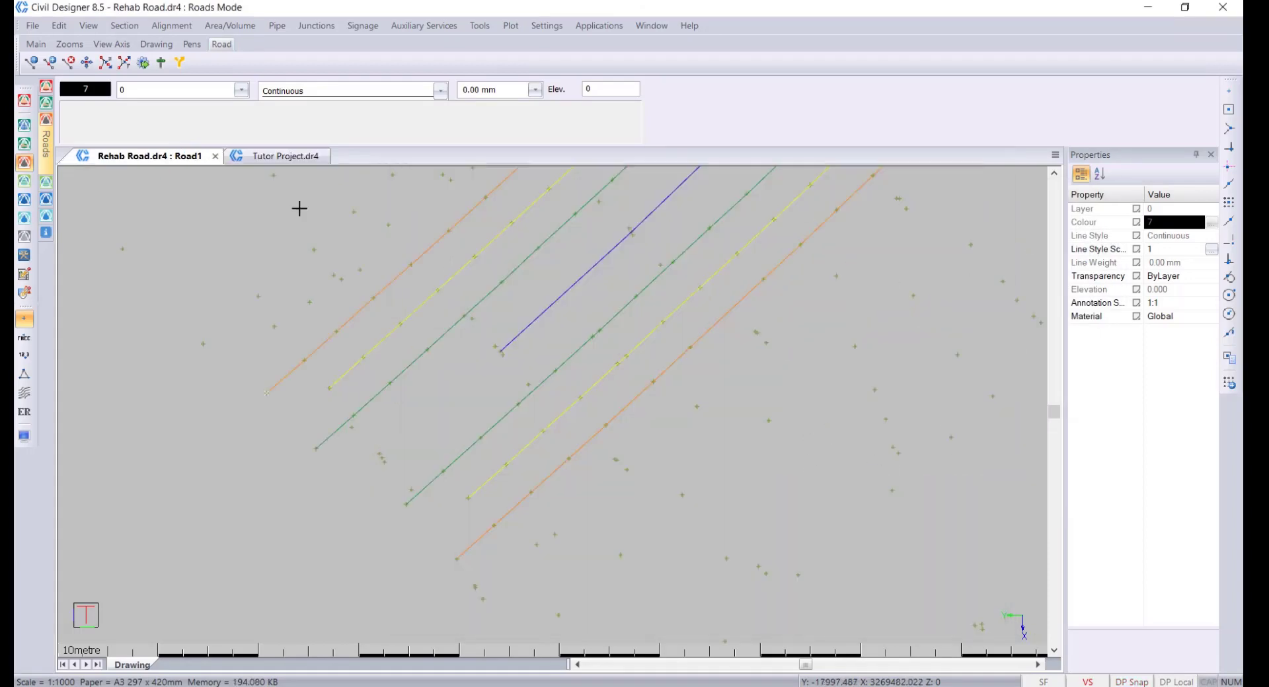
Step: Open Road1's control panel and load Dual Carriageway Only.tem from the RoadTemplates folder as its default template
left_click(32, 25)
left_click(86, 236)
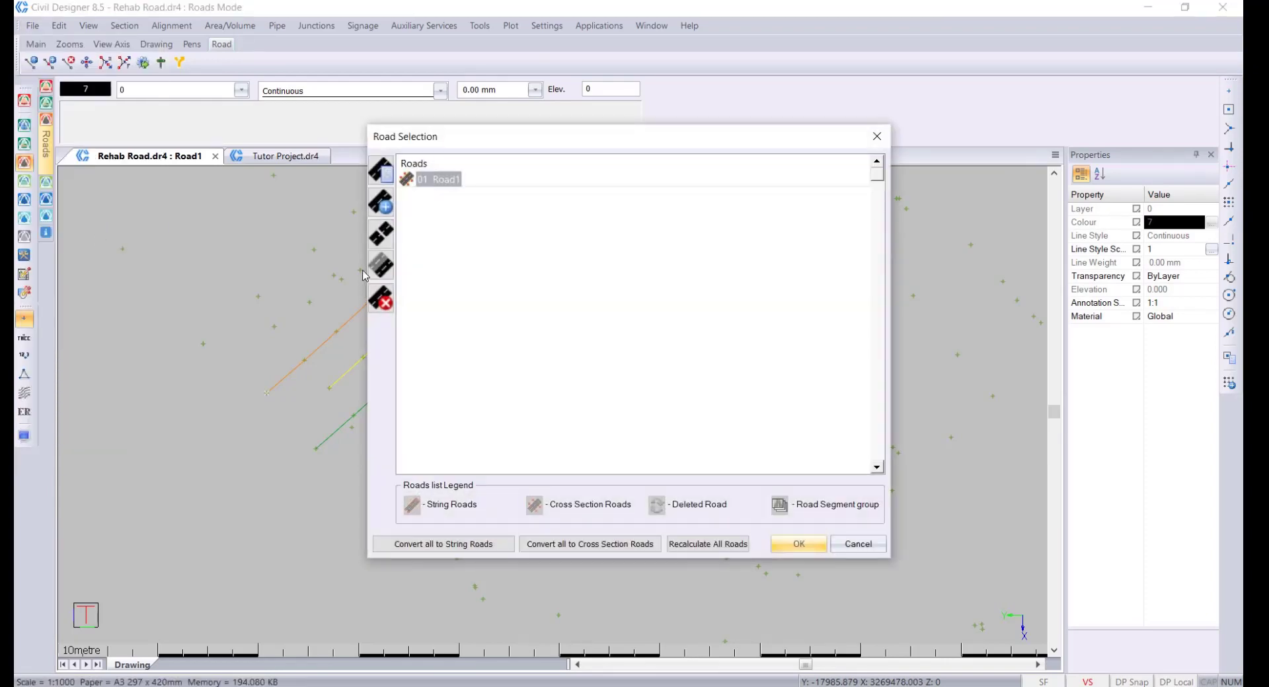
left_click(424, 182)
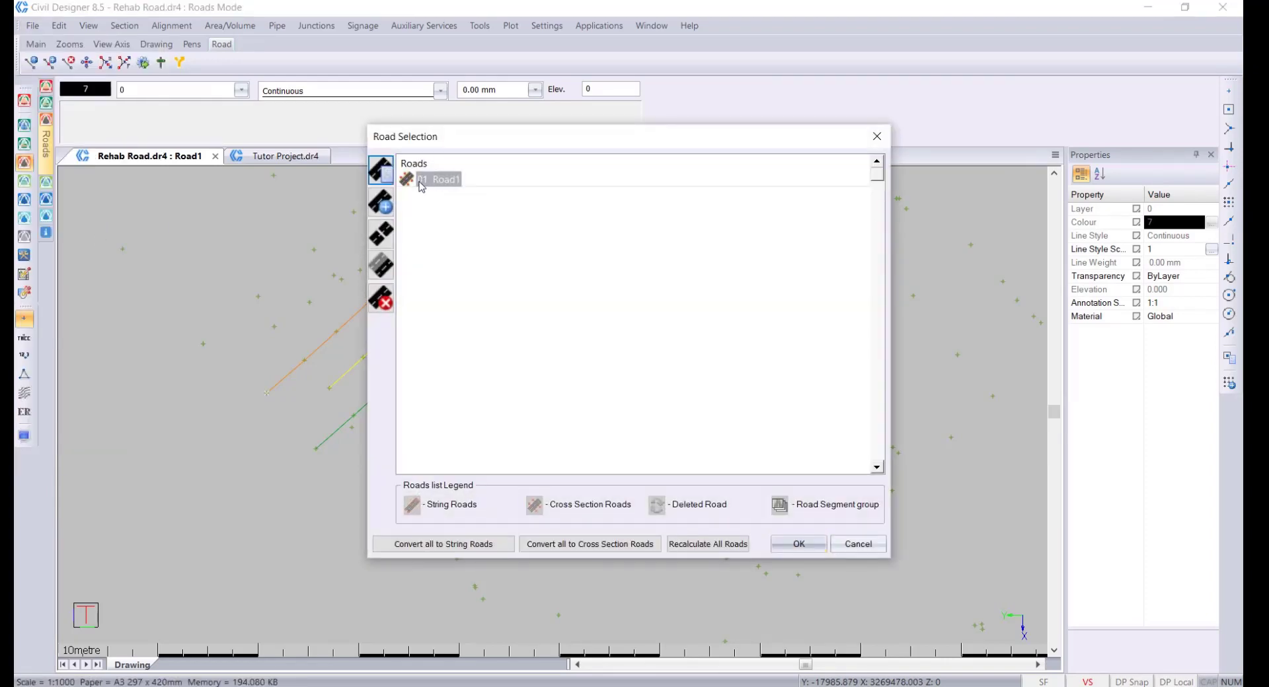
left_click(386, 170)
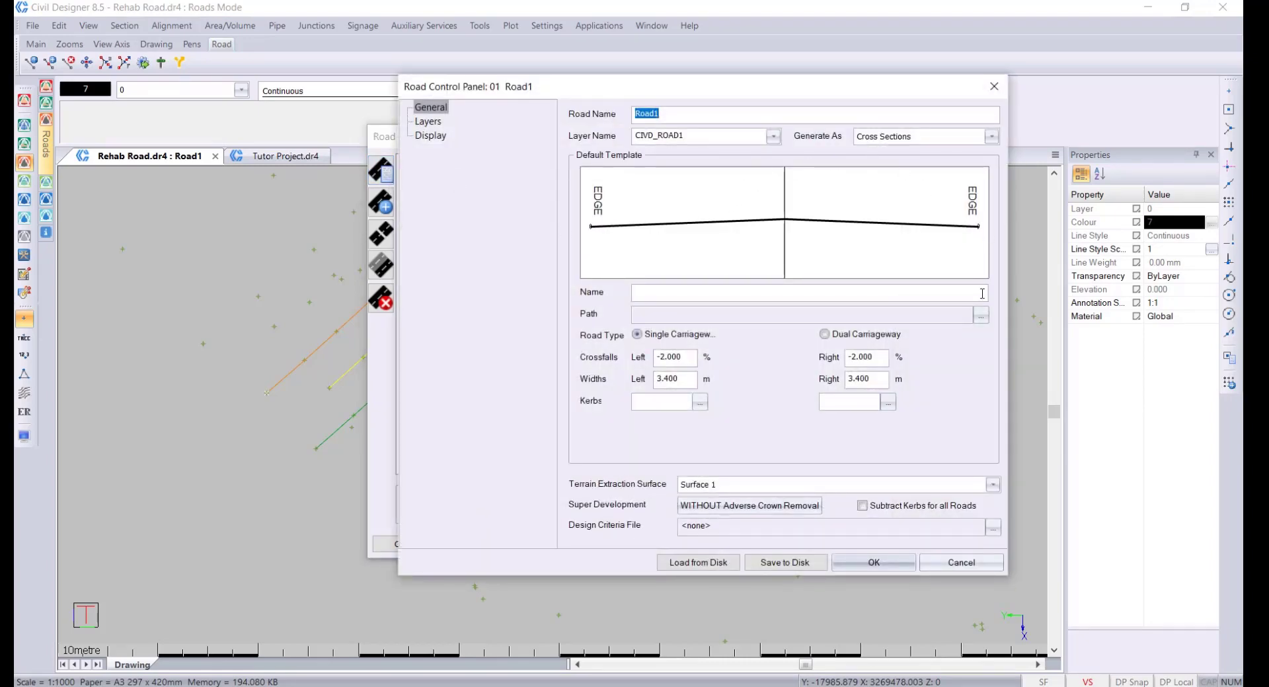
left_click(982, 317)
left_click(720, 253)
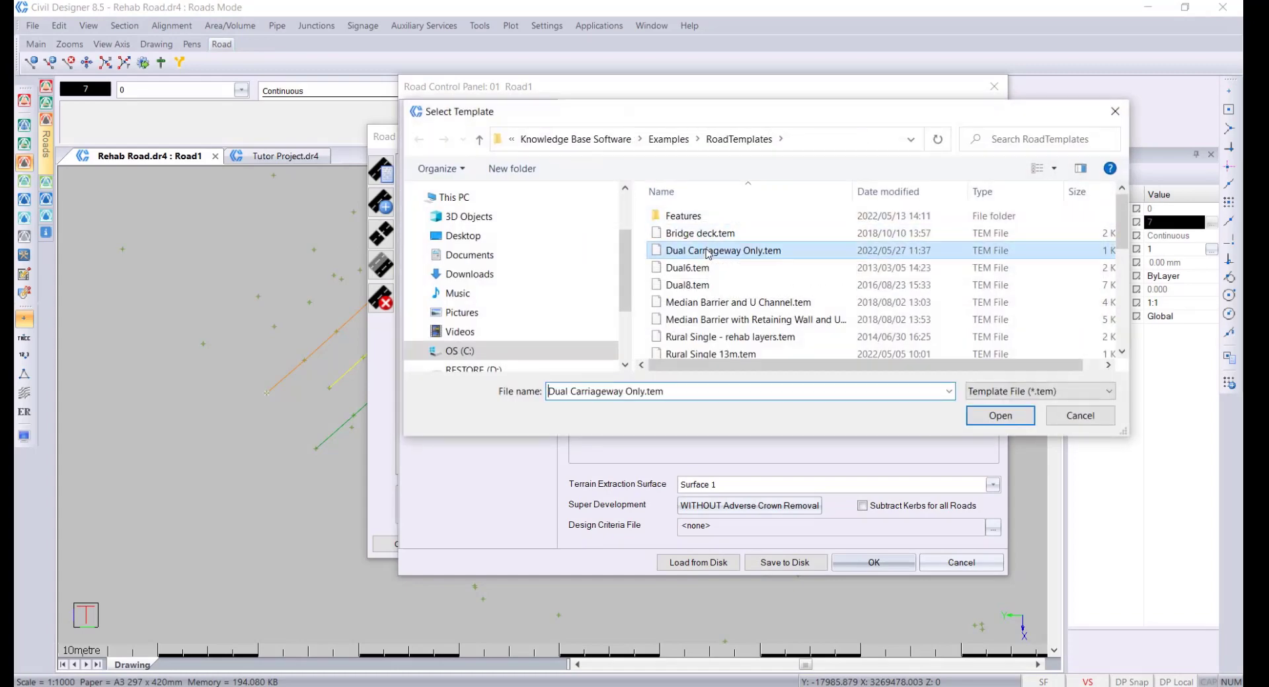
left_click(1000, 416)
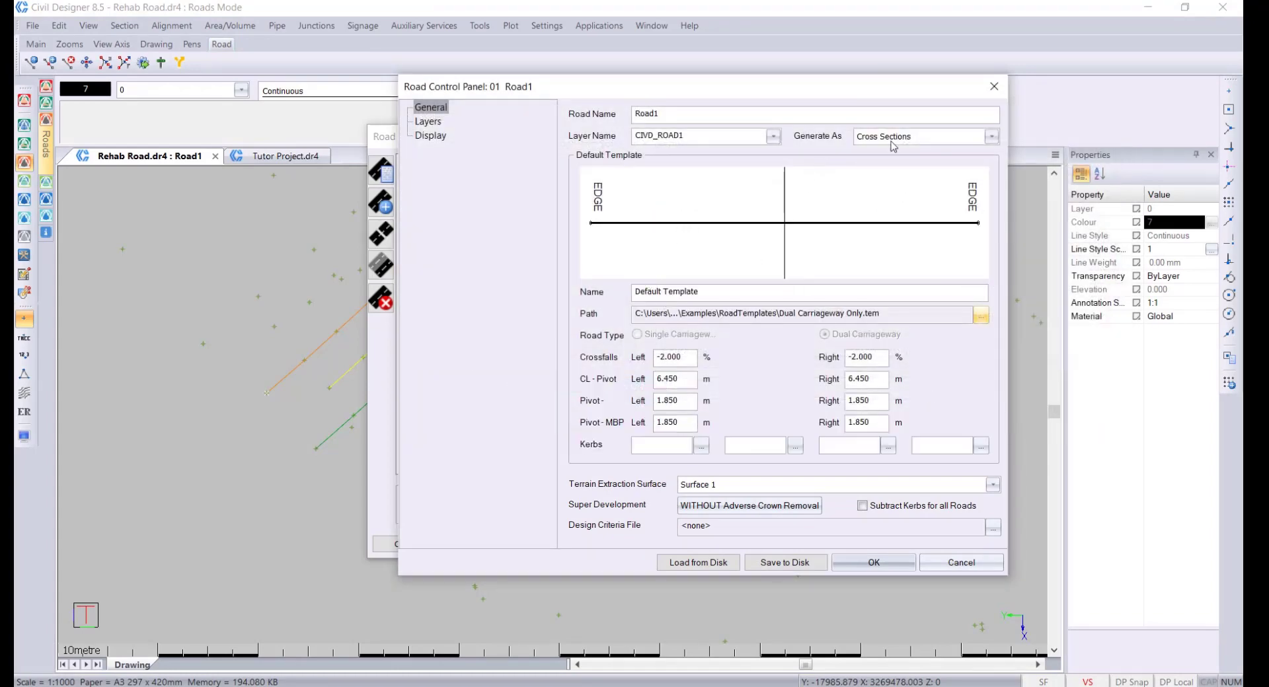
Step: Set Road1 to generate as Strings, keep Surface 1 as the terrain extraction surface, and accept the road settings
left_click(992, 136)
left_click(870, 166)
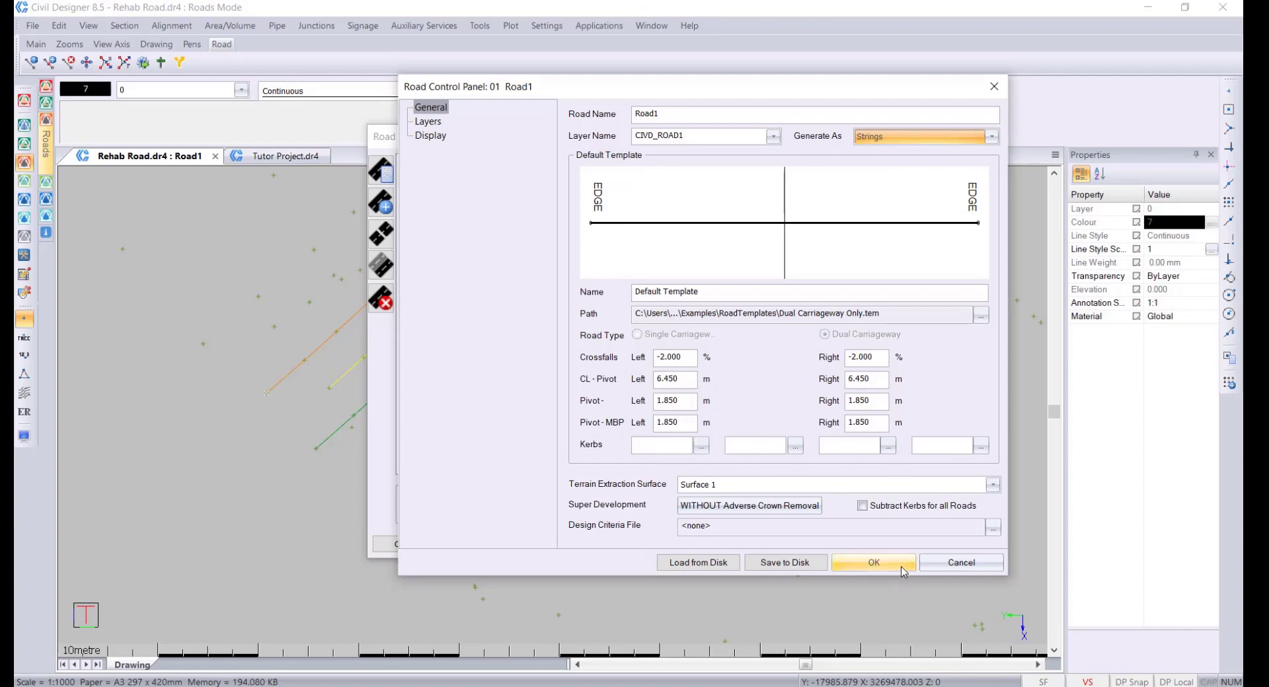
left_click(993, 486)
left_click(744, 87)
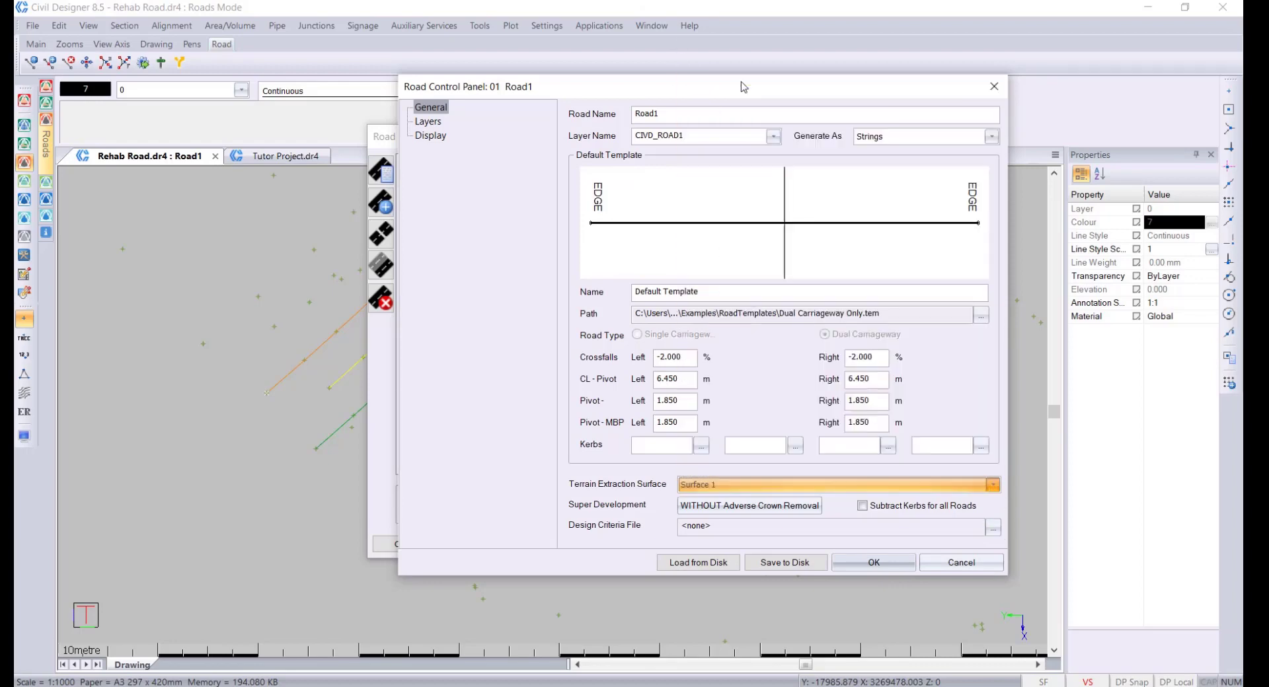
left_click(897, 570)
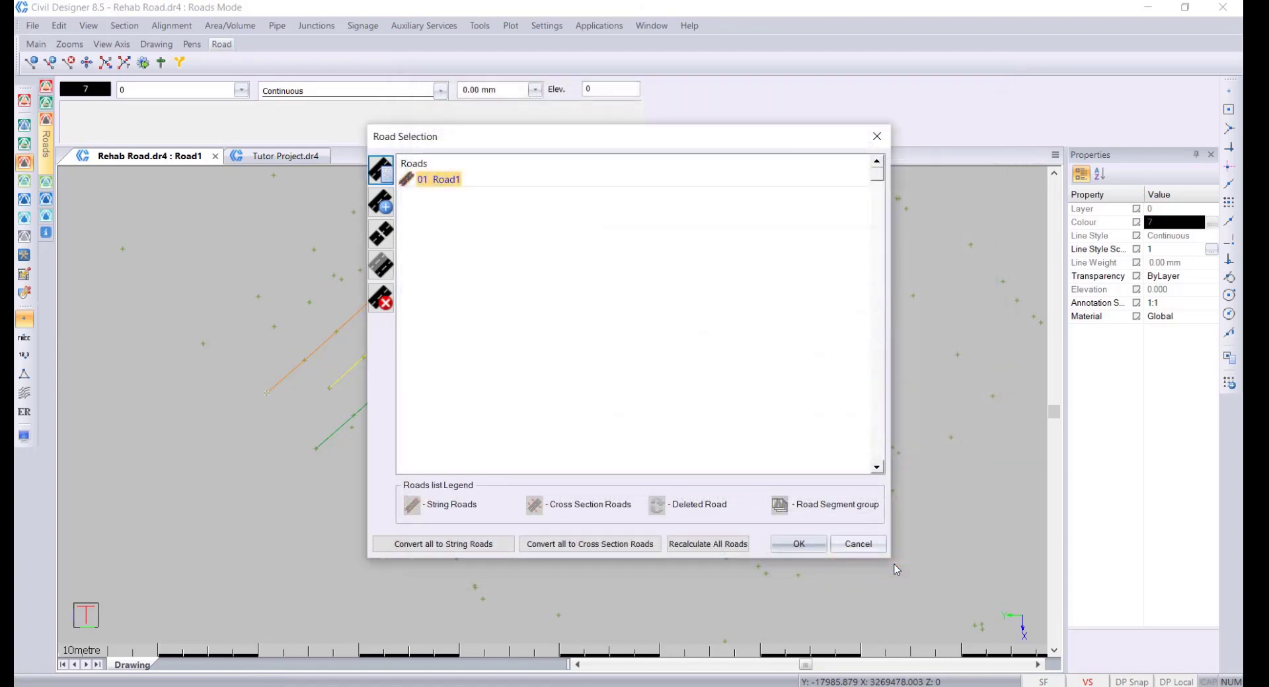
left_click(807, 549)
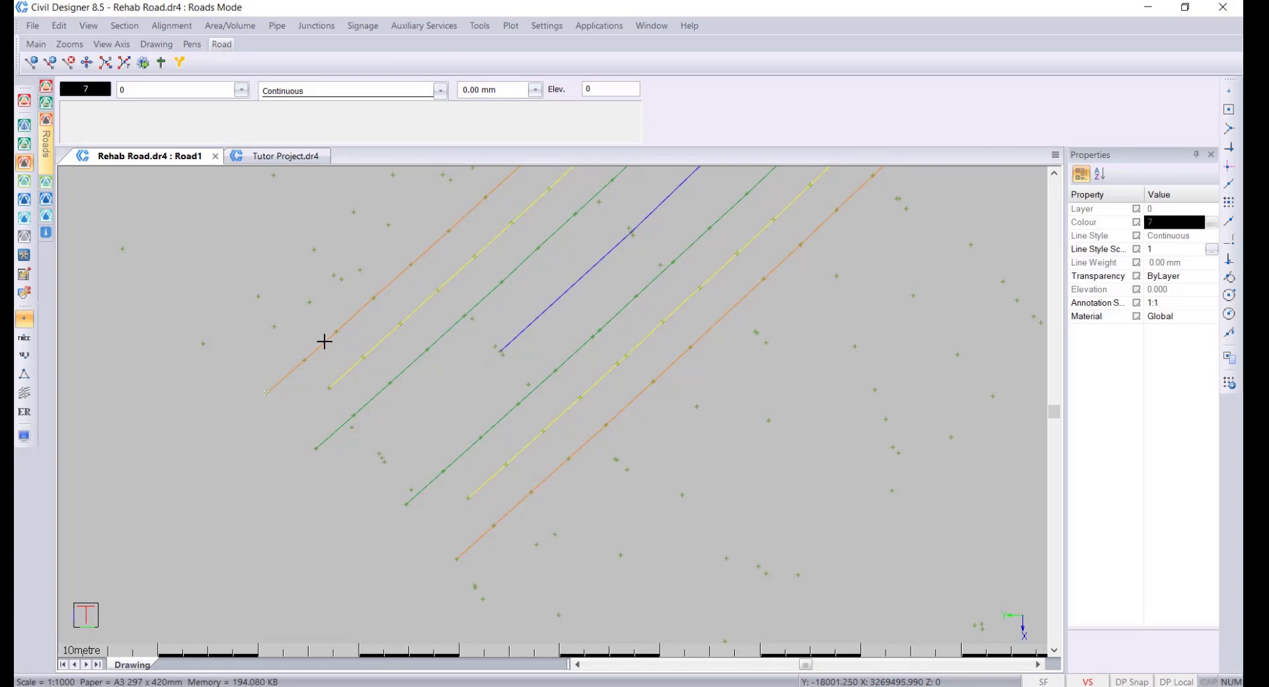
Step: Start Extract Strings for a dual carriageway from all CAD entities, including the stake line and the left and right pivot, edge and median strings
left_click(172, 25)
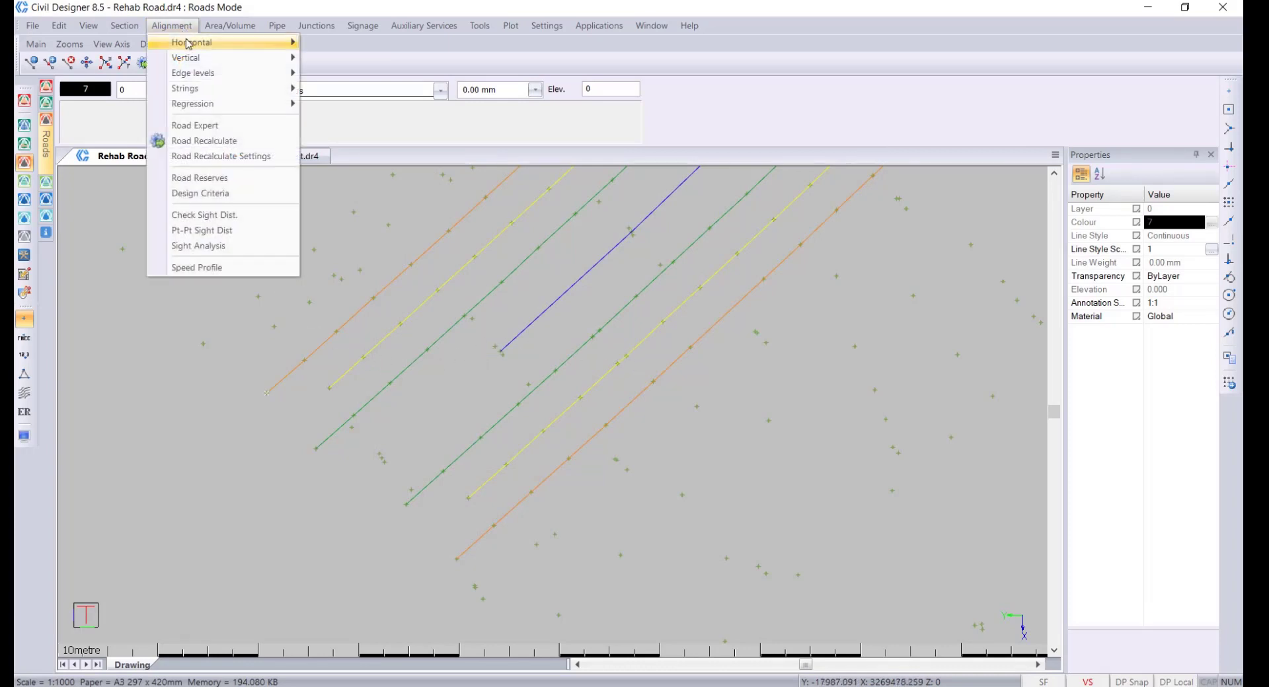
mouse_move(207, 106)
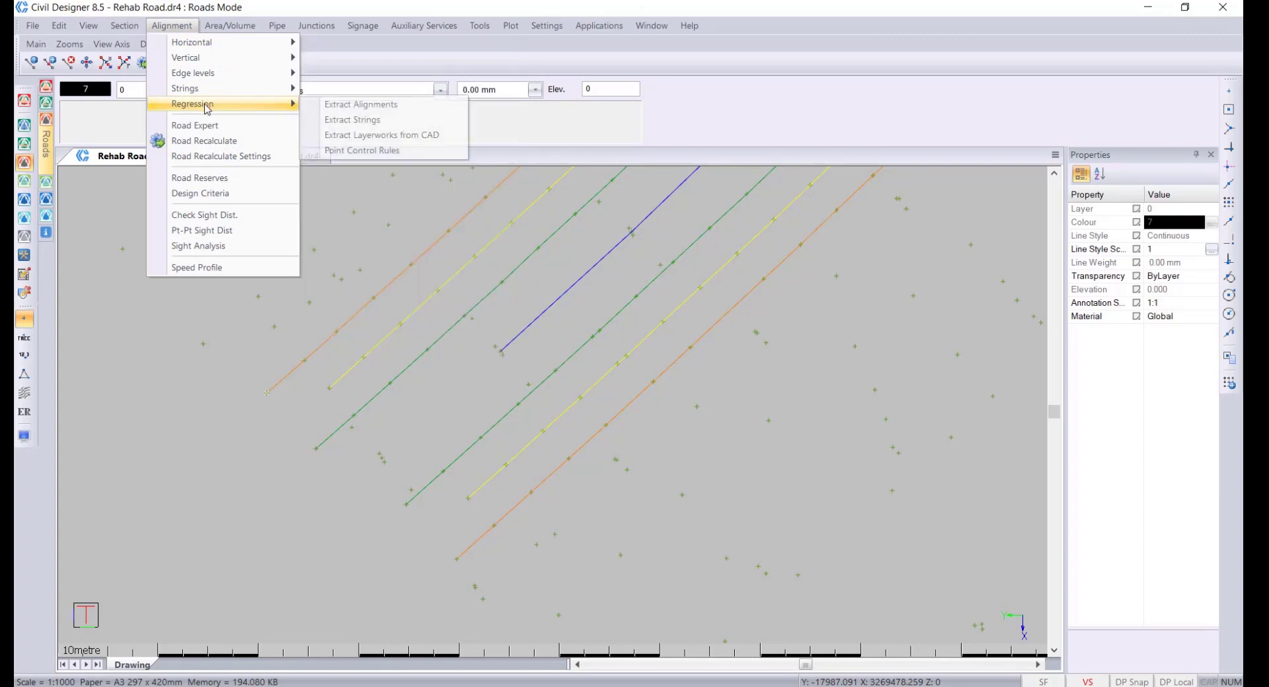
left_click(357, 120)
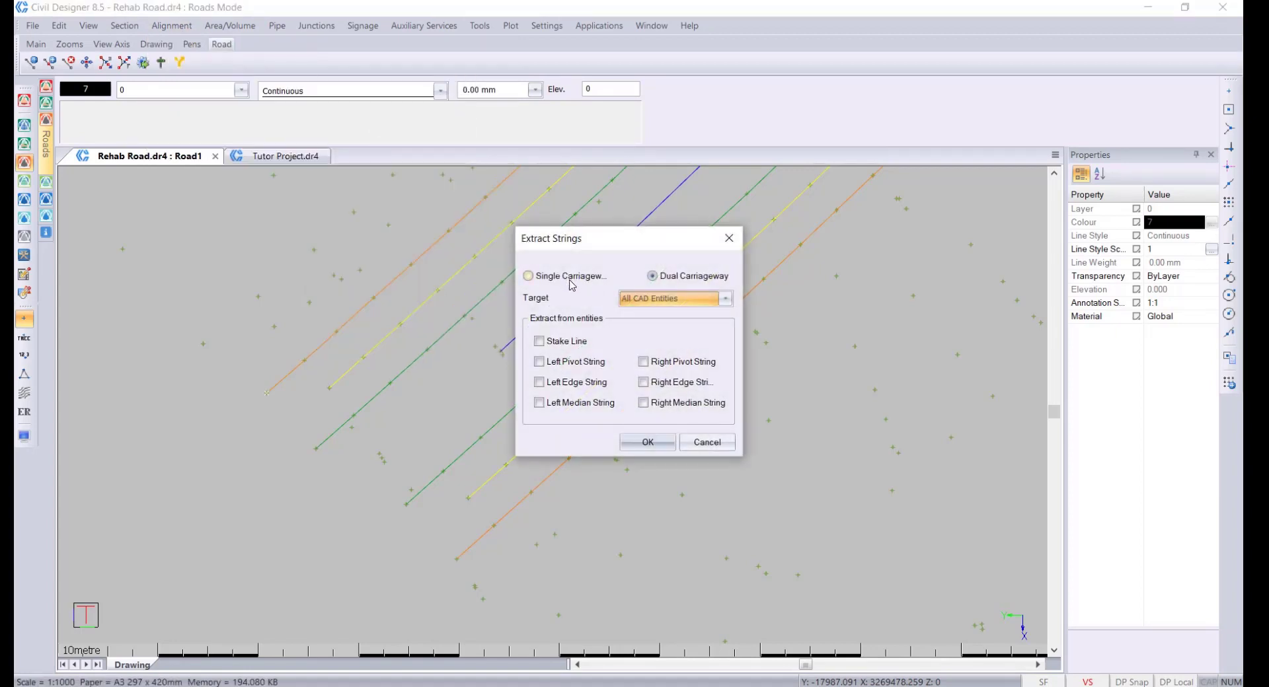
left_click(573, 341)
left_click(568, 364)
left_click(563, 384)
left_click(569, 404)
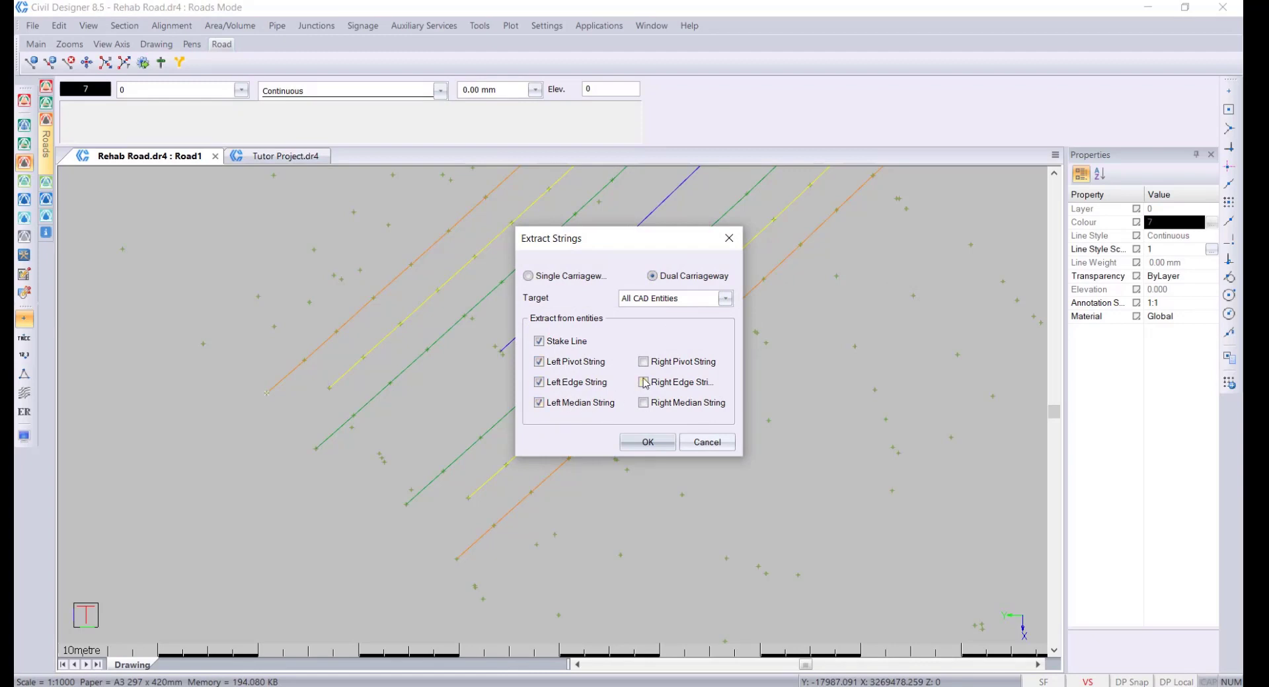
left_click(645, 383)
left_click(645, 362)
left_click(651, 401)
left_click(651, 443)
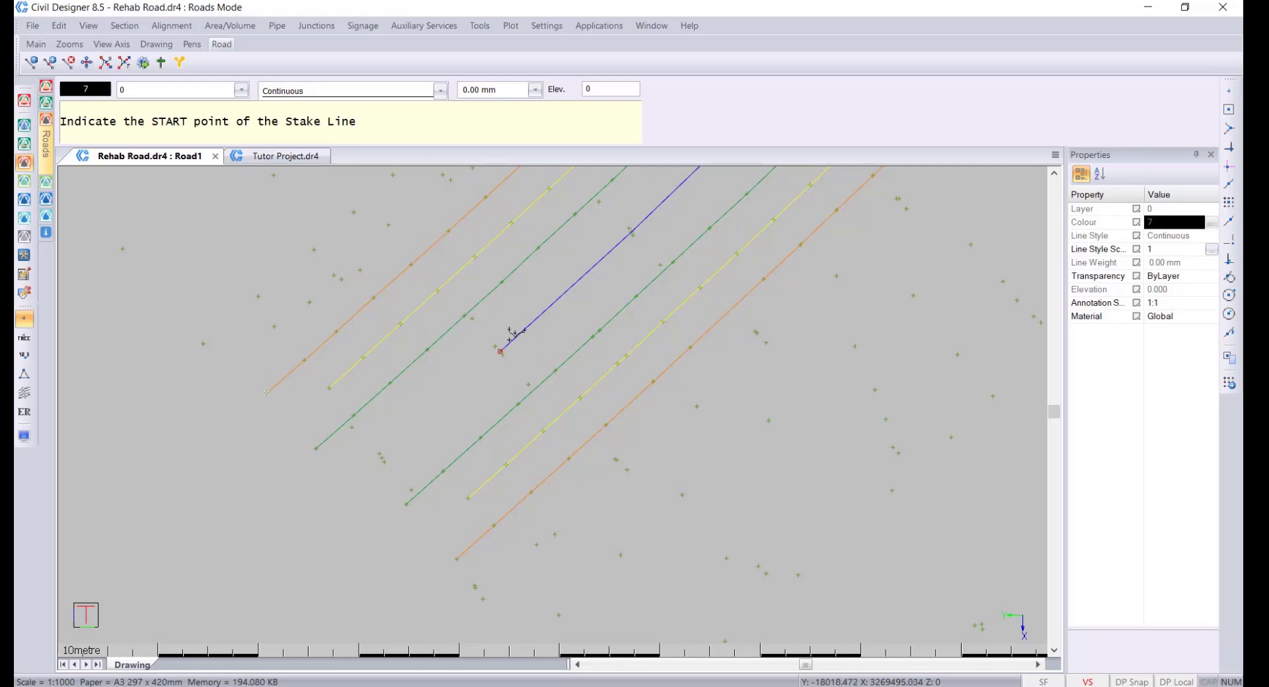
Step: Indicate the stake line's start and end points at the two ends of the blue centreline polyline
scroll(507, 341, "up", 5)
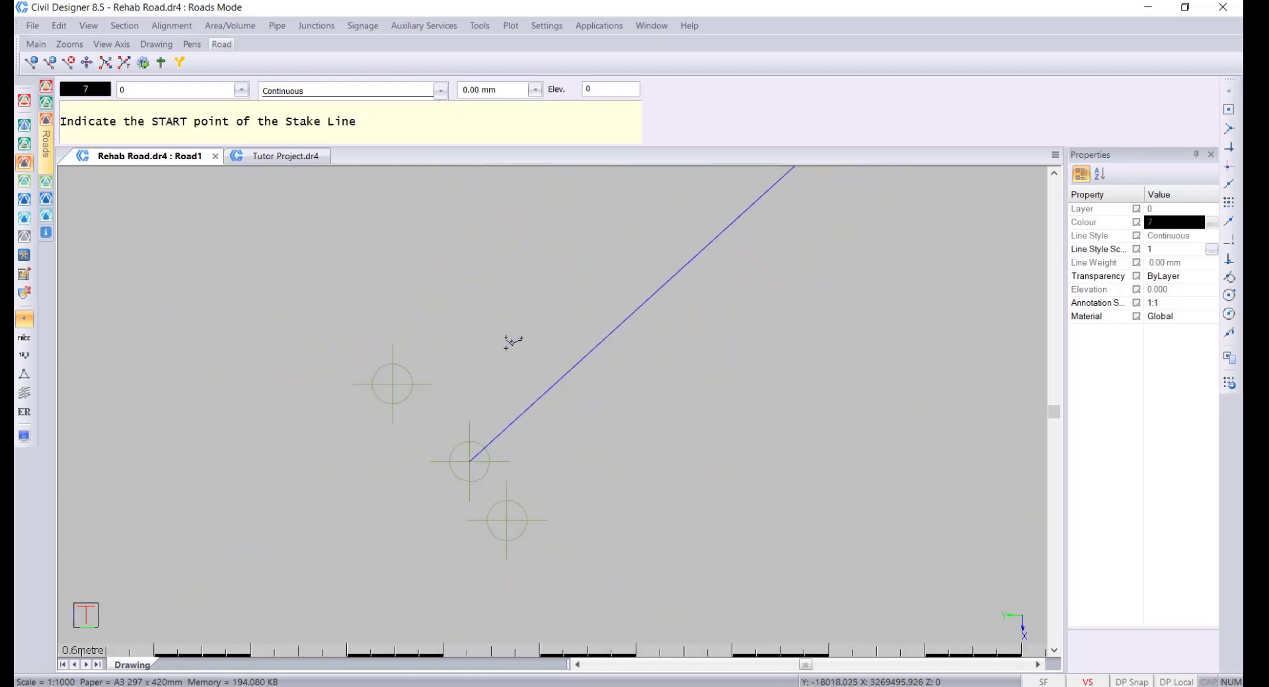
left_click(492, 447)
scroll(476, 448, "down", 4)
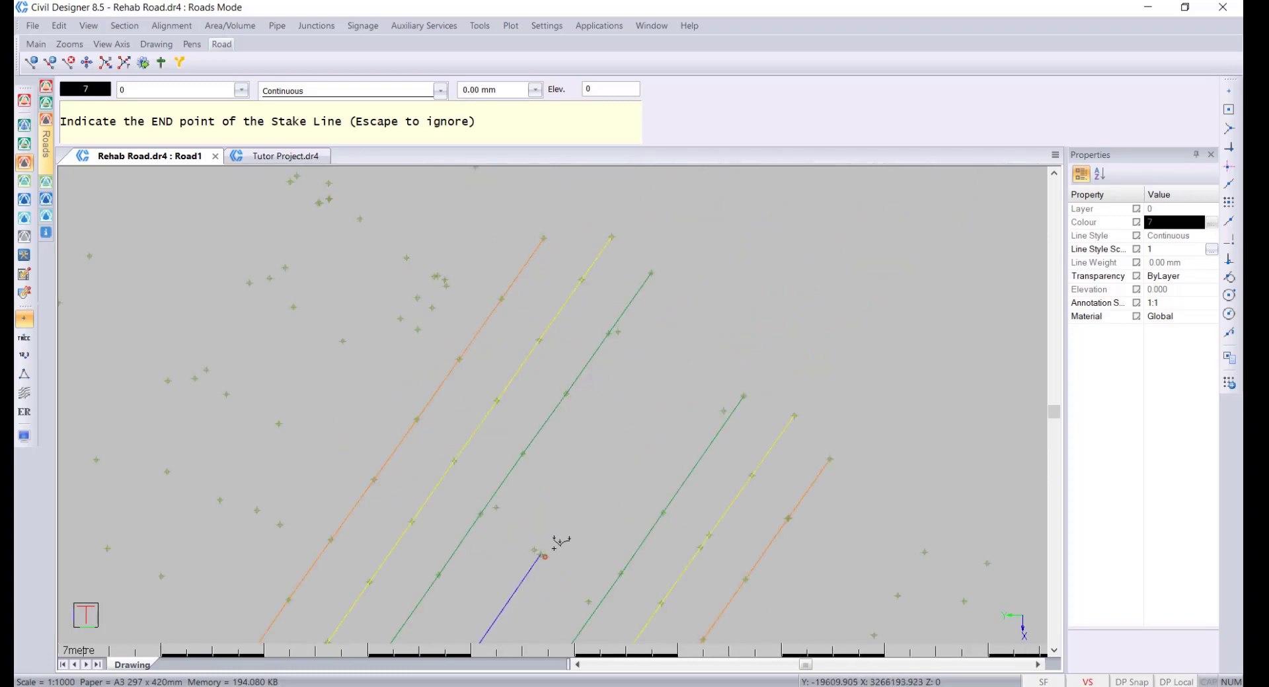
scroll(556, 541, "up", 5)
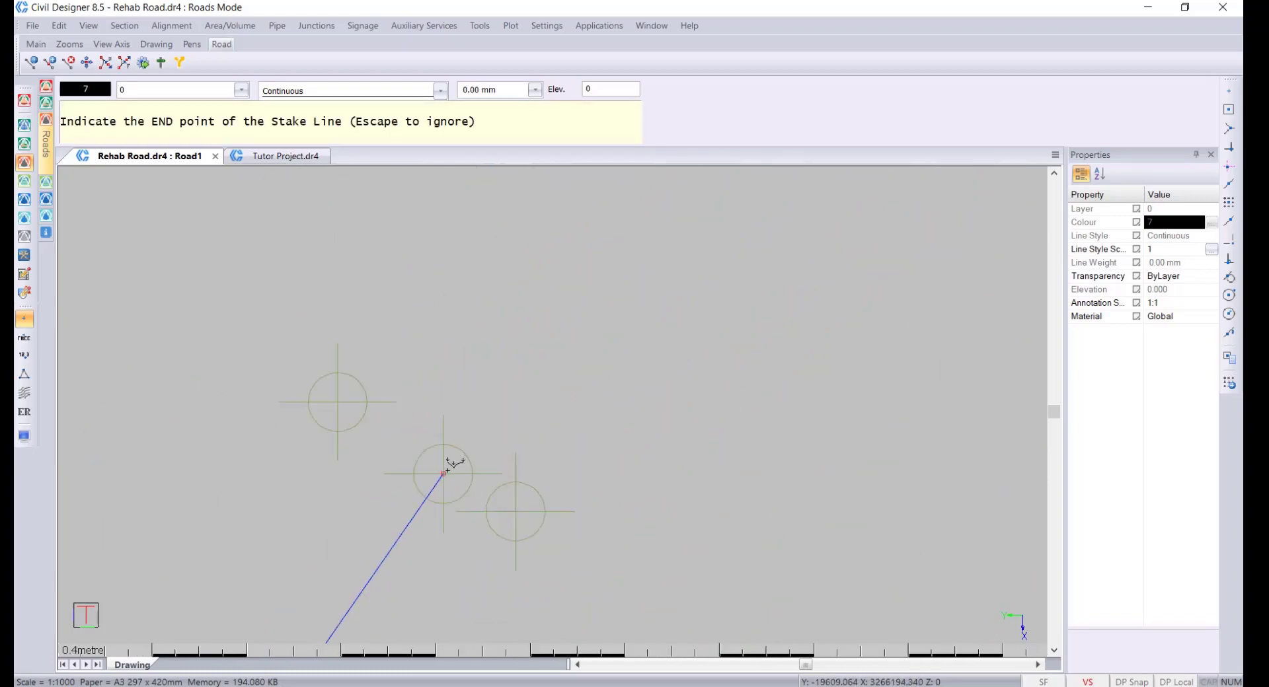
left_click(447, 470)
Step: Select the blue CL centreline string as the entity for the stake line extraction
scroll(523, 400, "down", 6)
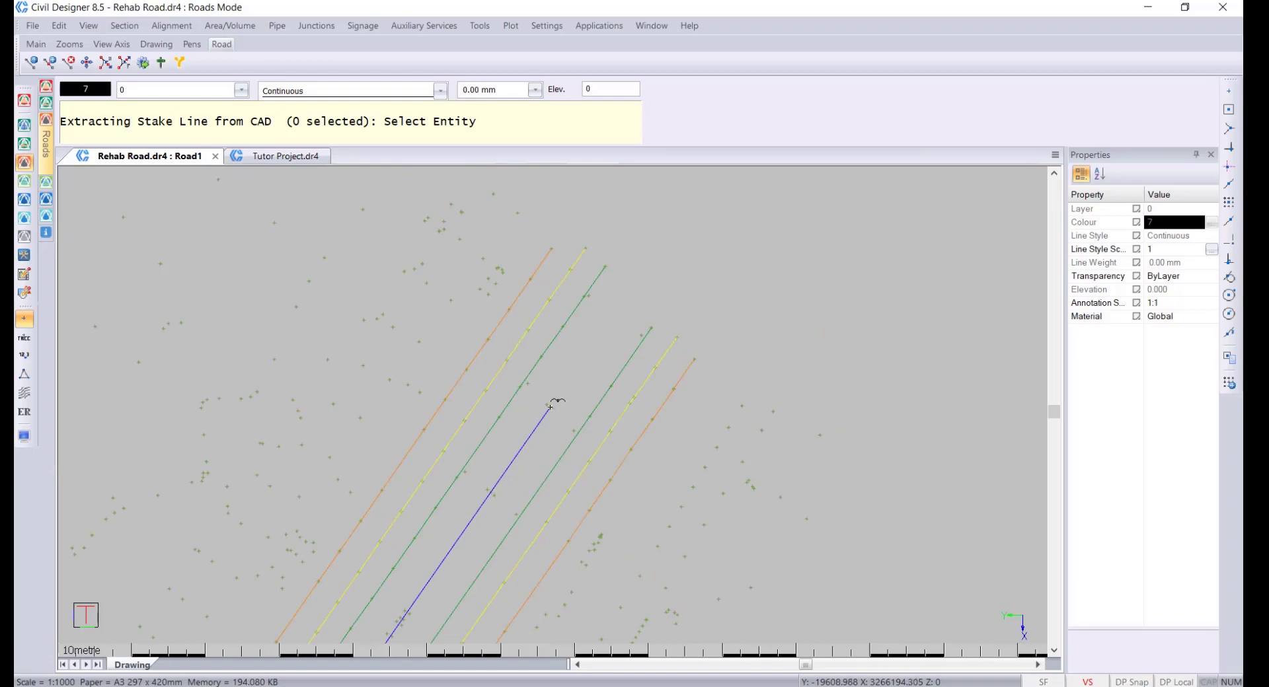
scroll(551, 404, "up", 4)
scroll(595, 364, "down", 4)
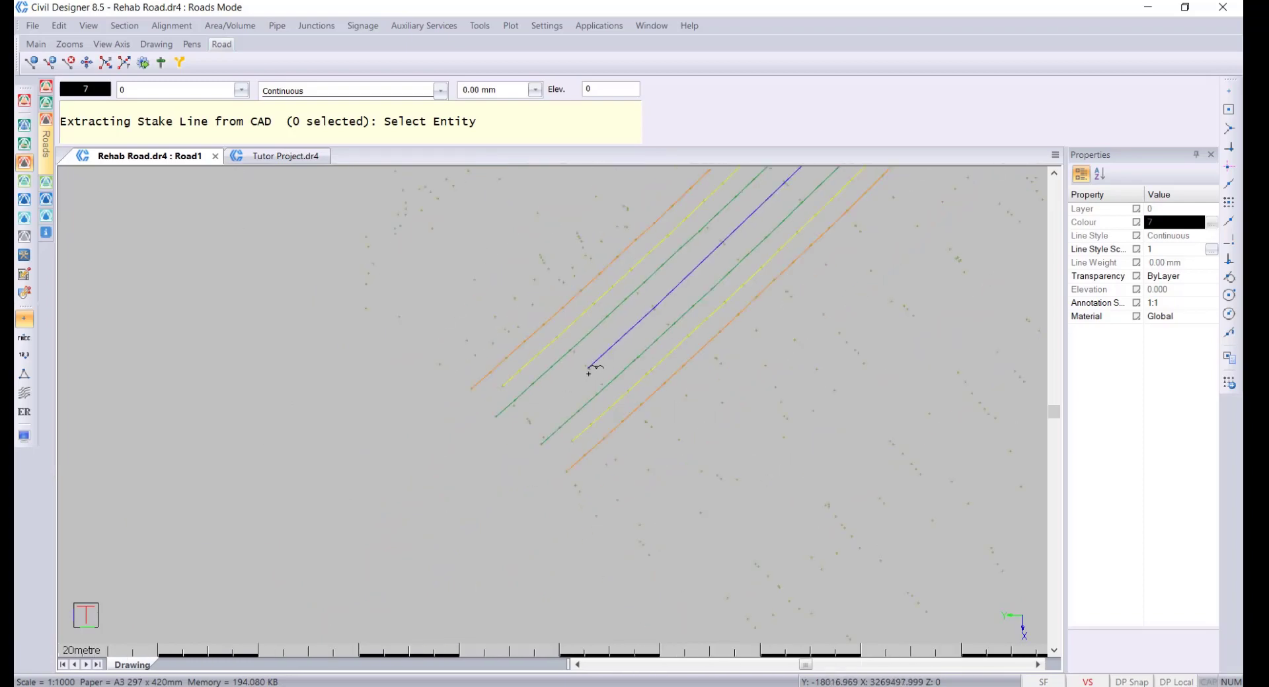
scroll(556, 404, "up", 2)
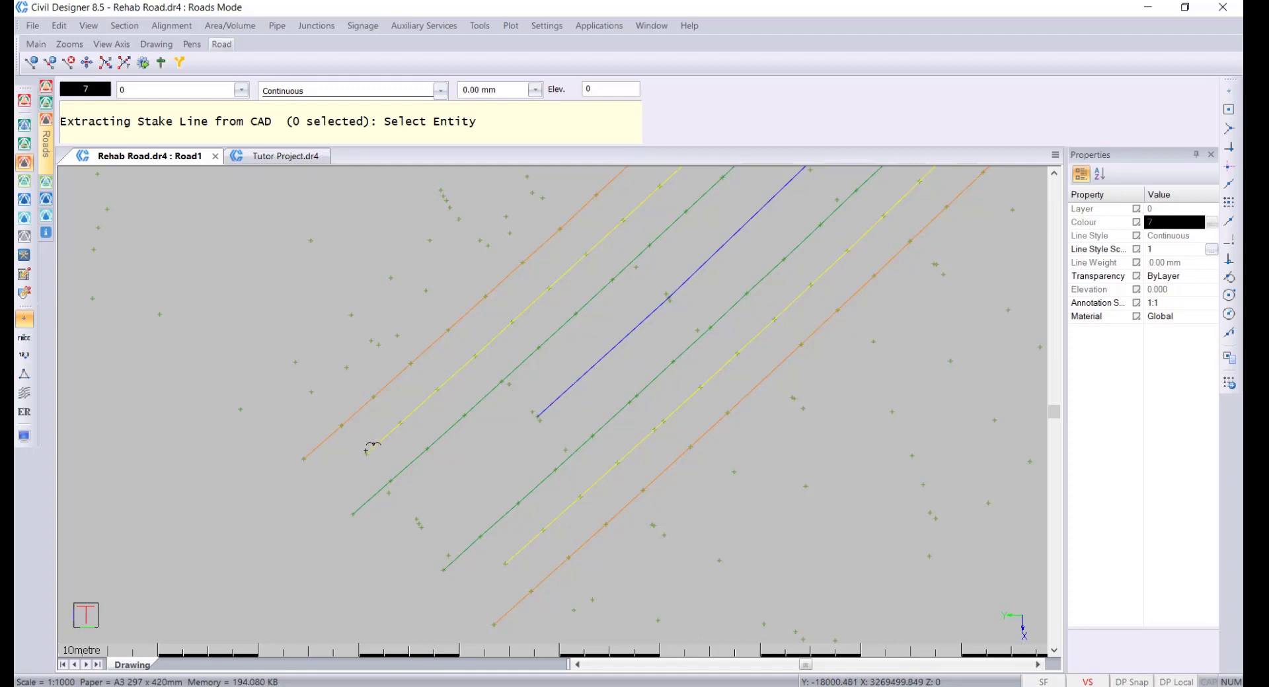
scroll(369, 452, "up", 2)
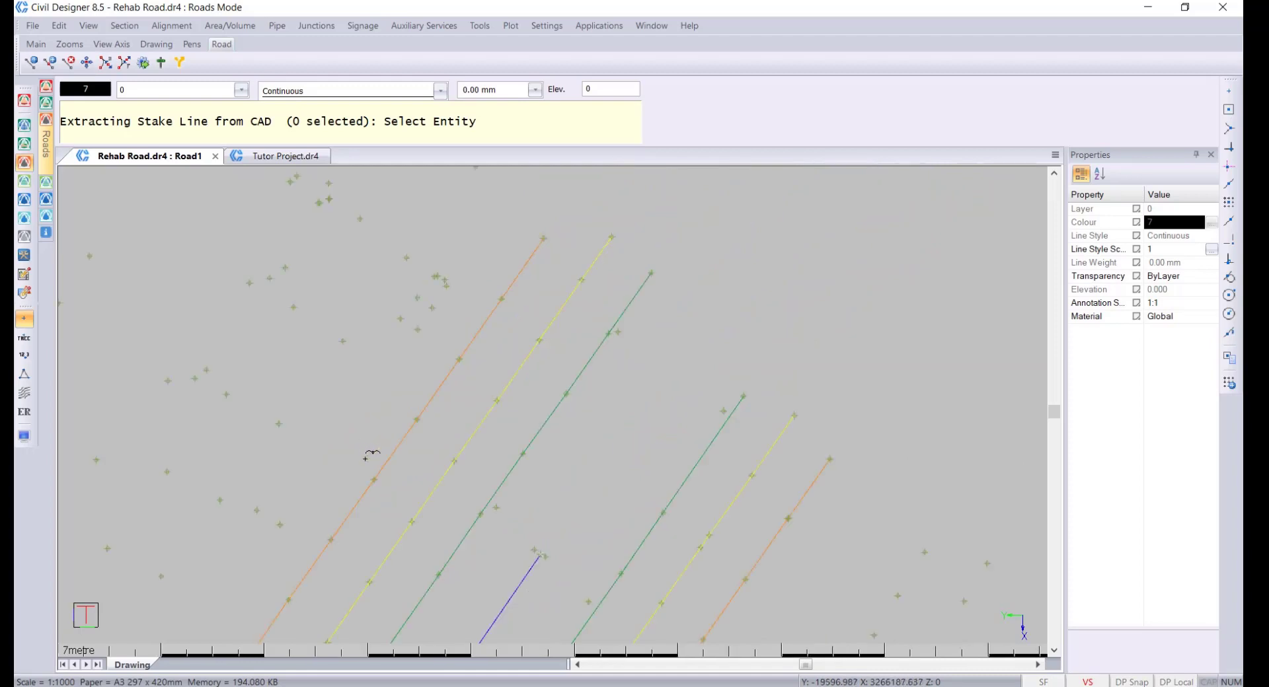
scroll(616, 245, "up", 1)
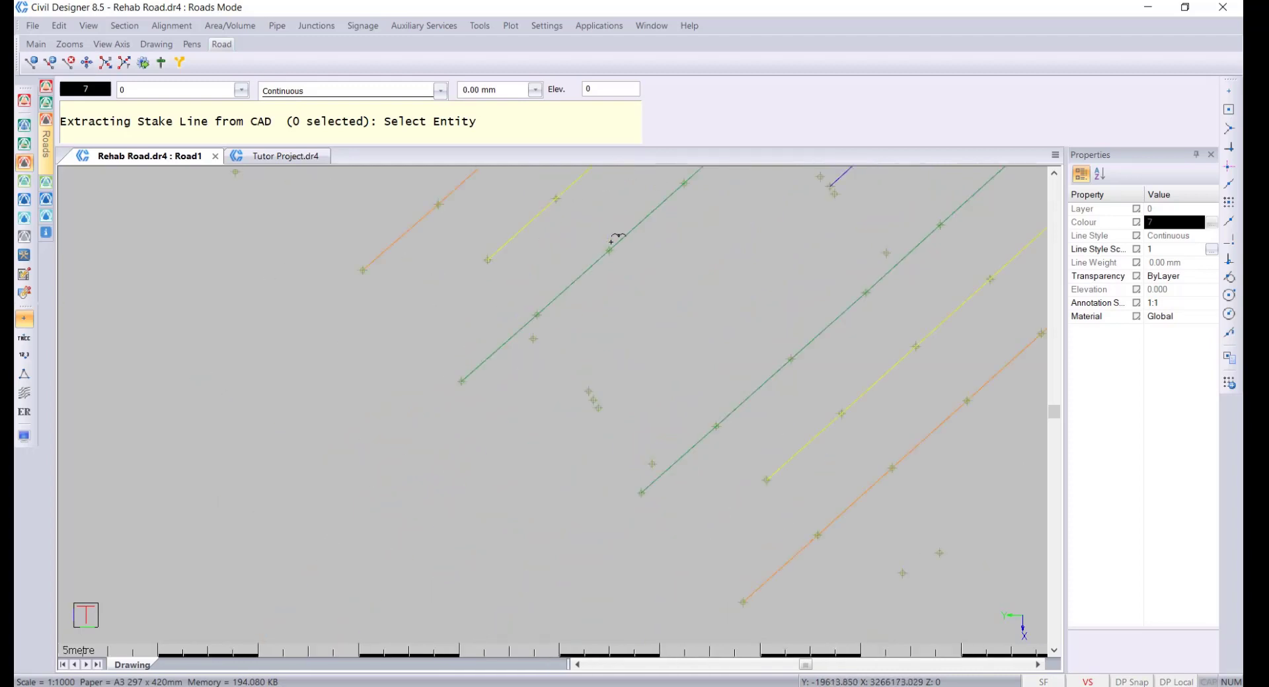
mouse_move(656, 357)
middle_mouse_down()
mouse_move(600, 331)
mouse_move(635, 405)
middle_mouse_up()
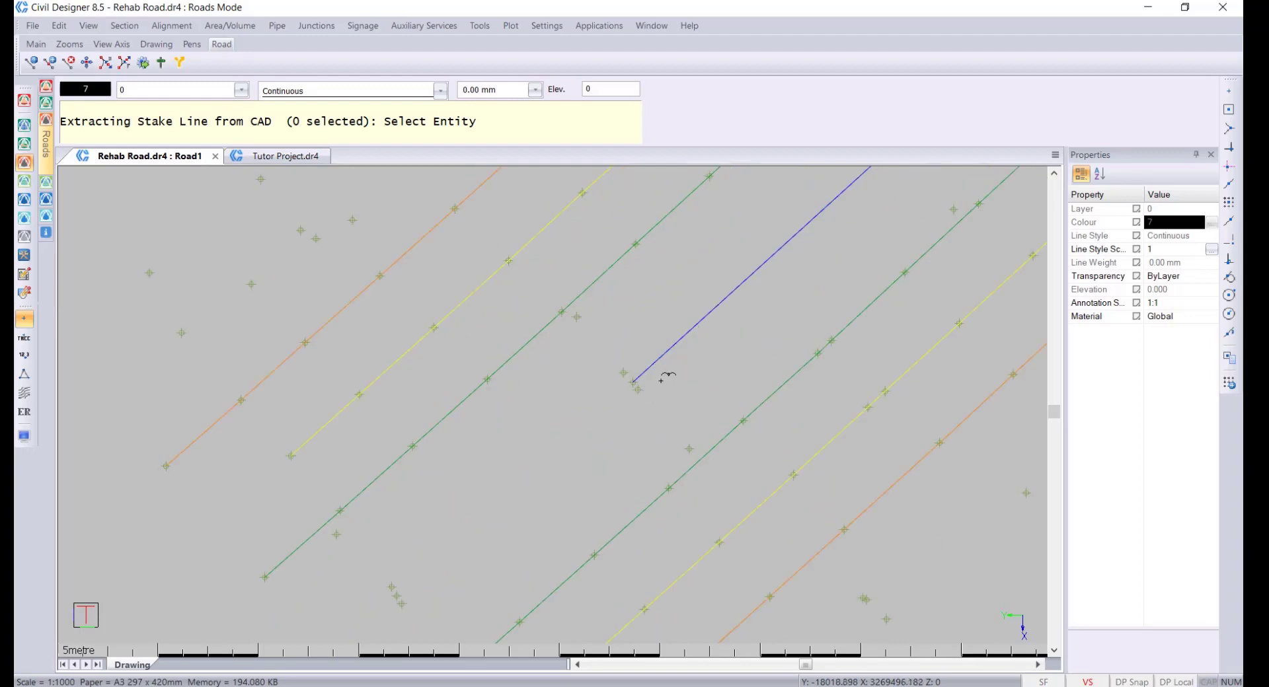
scroll(661, 380, "down", 2)
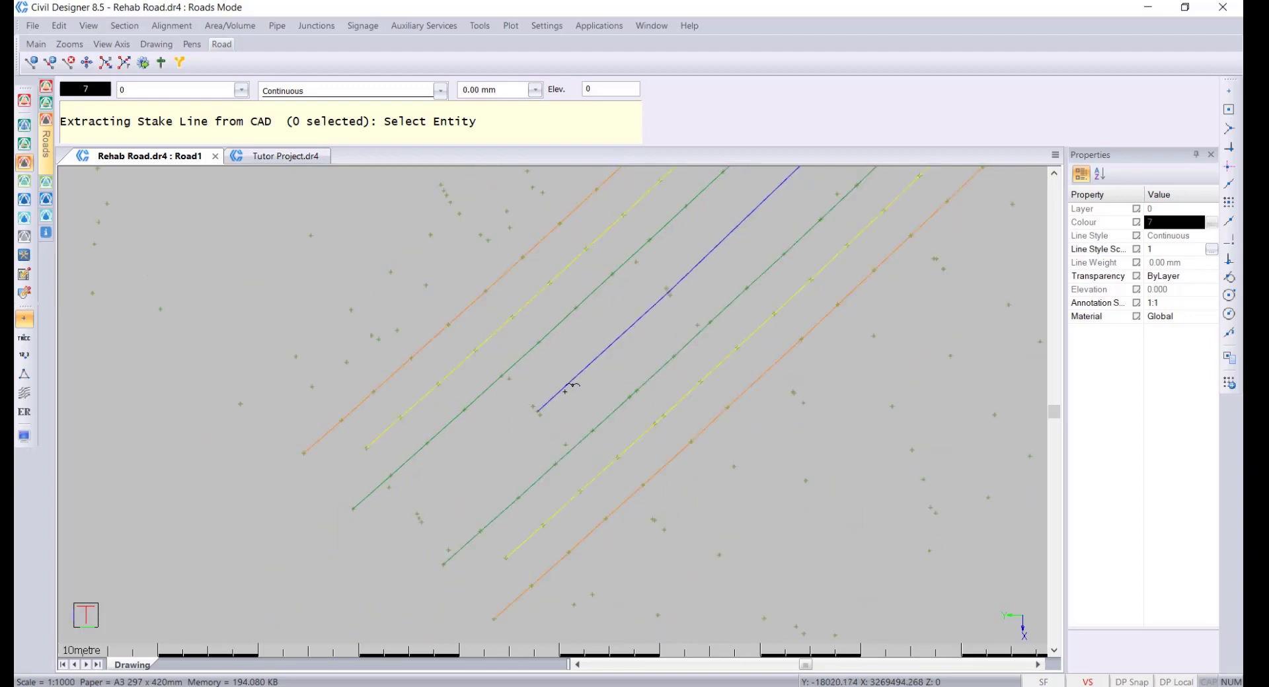
left_click(574, 381)
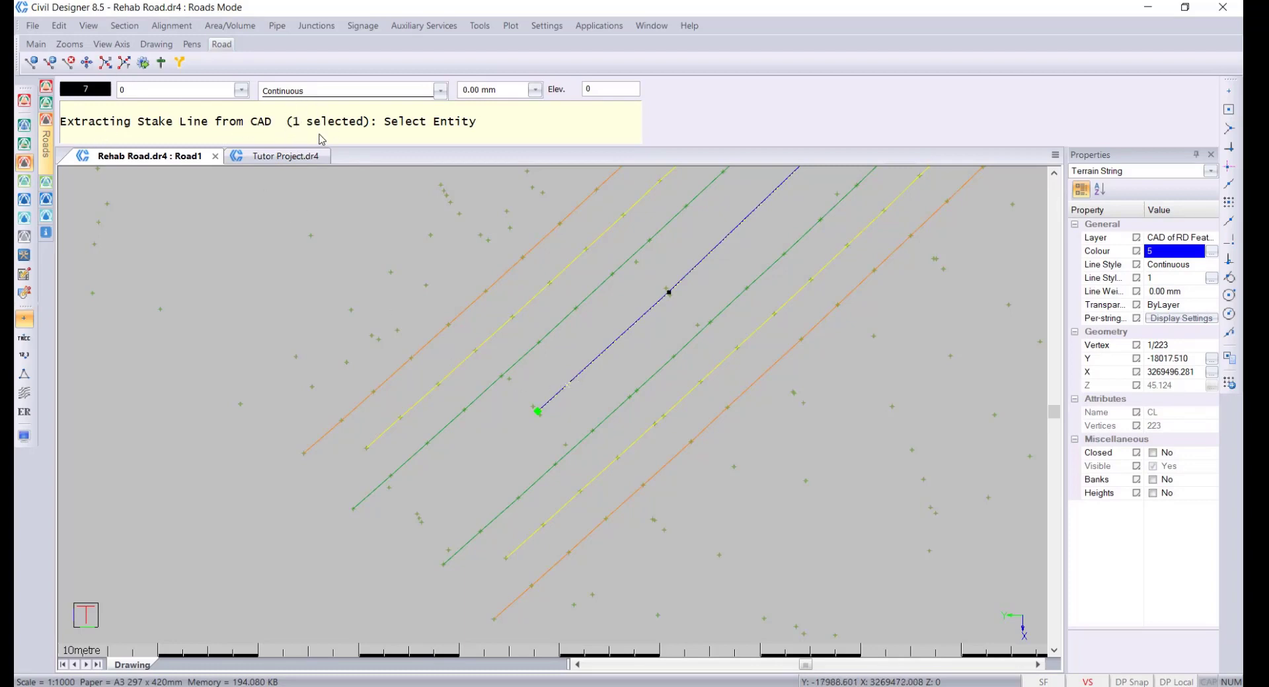
Step: Extract the stake line from the selected centreline, overwriting the current road layers and accepting a horizontal coordination interval of 10
scroll(542, 413, "down", 3)
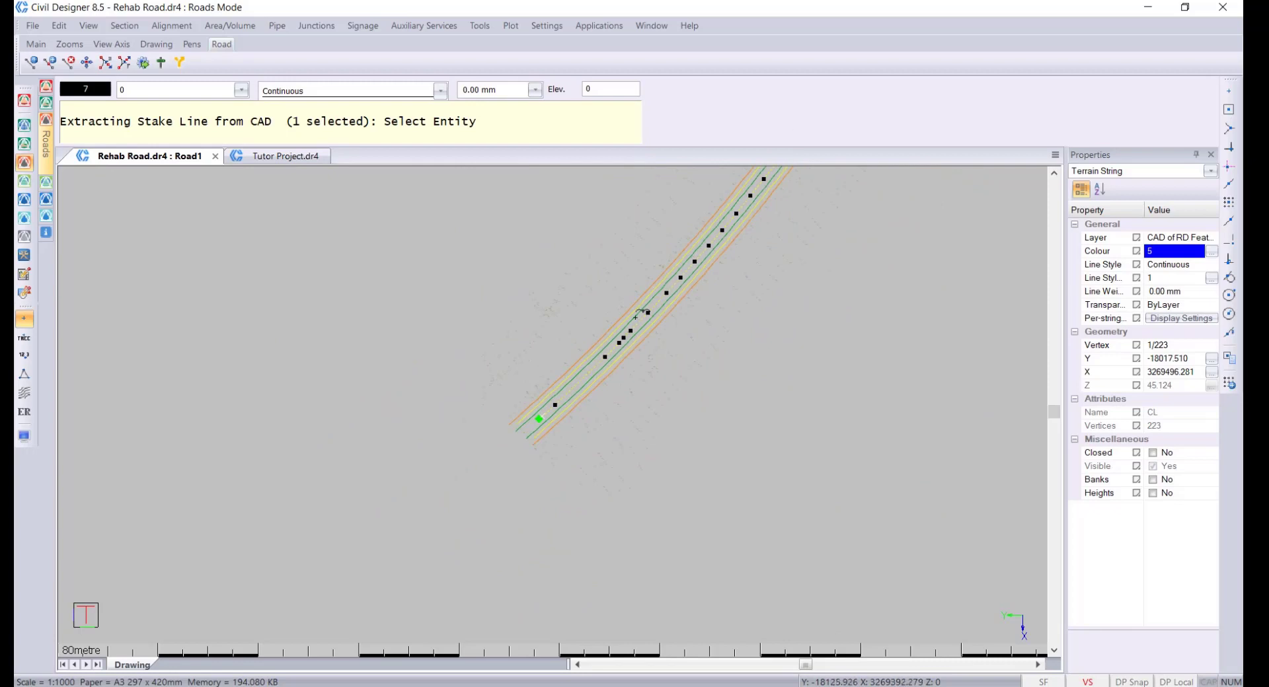
scroll(557, 404, "up", 2)
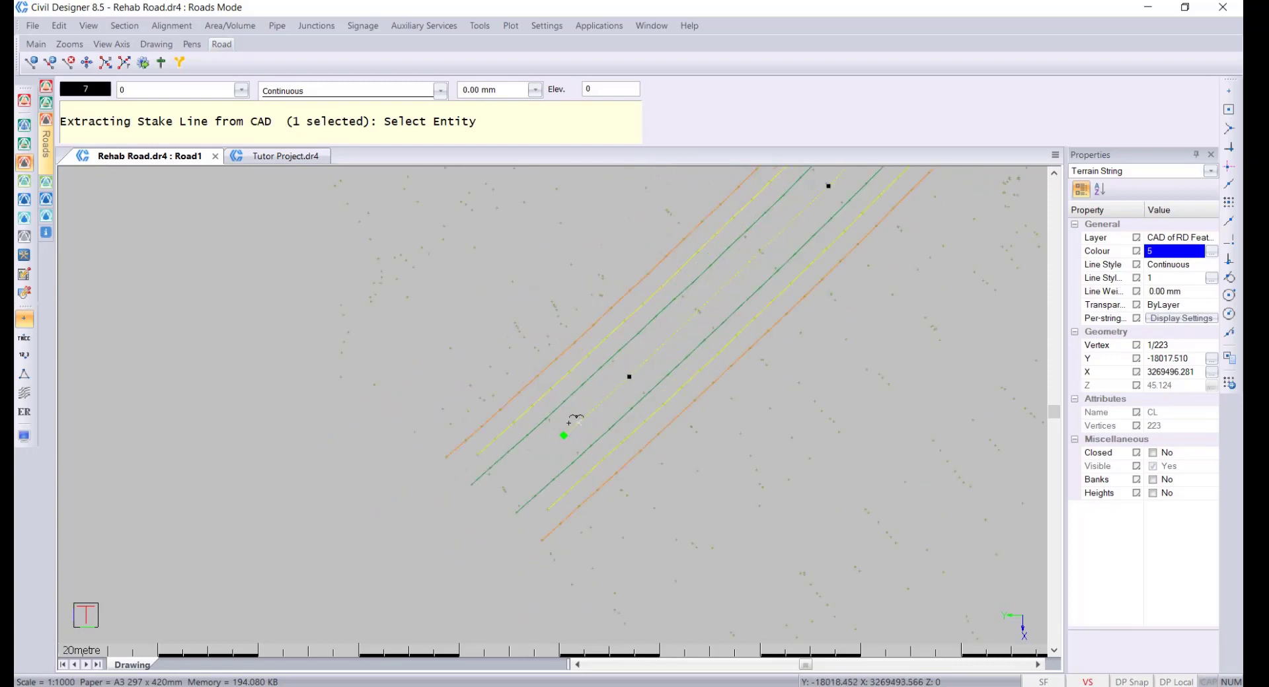
right_click(571, 425)
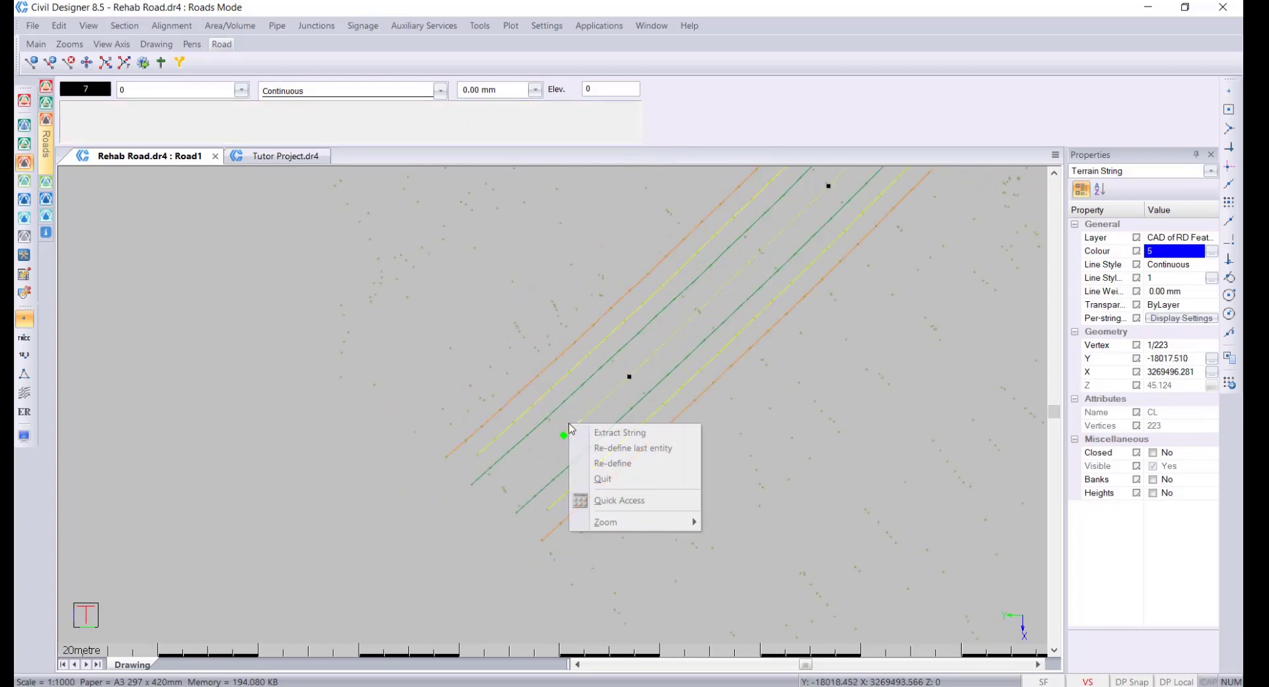
left_click(641, 436)
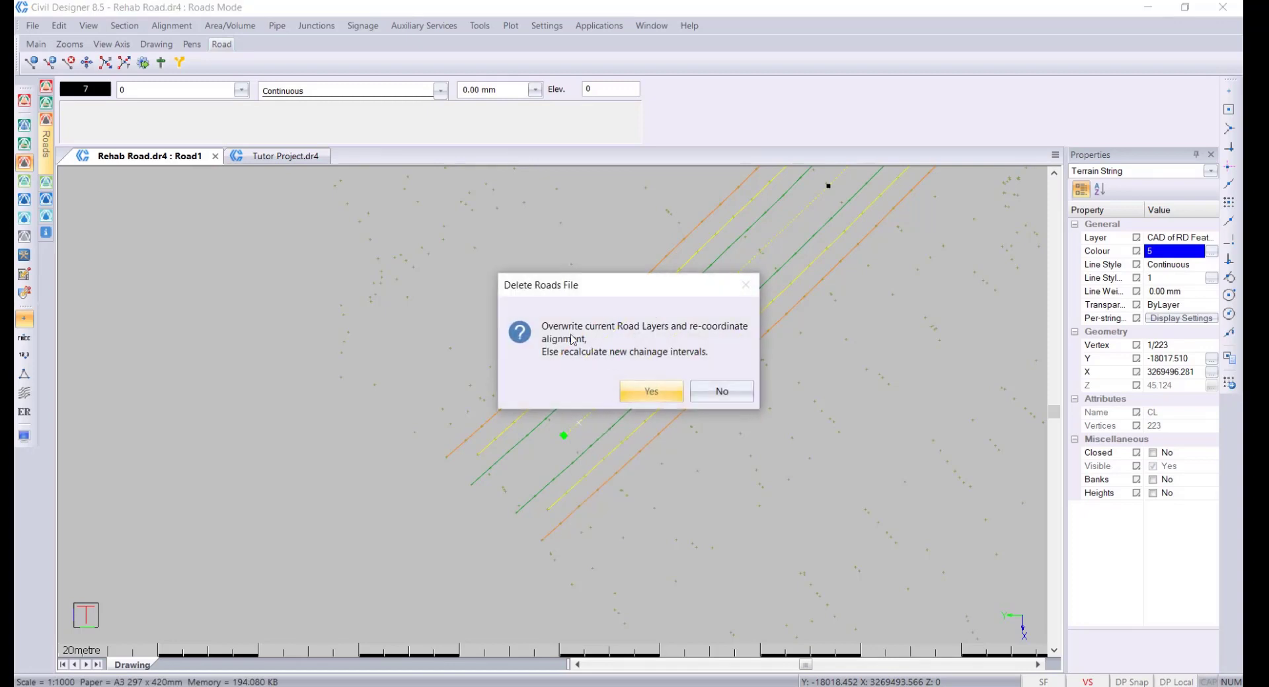
left_click(651, 391)
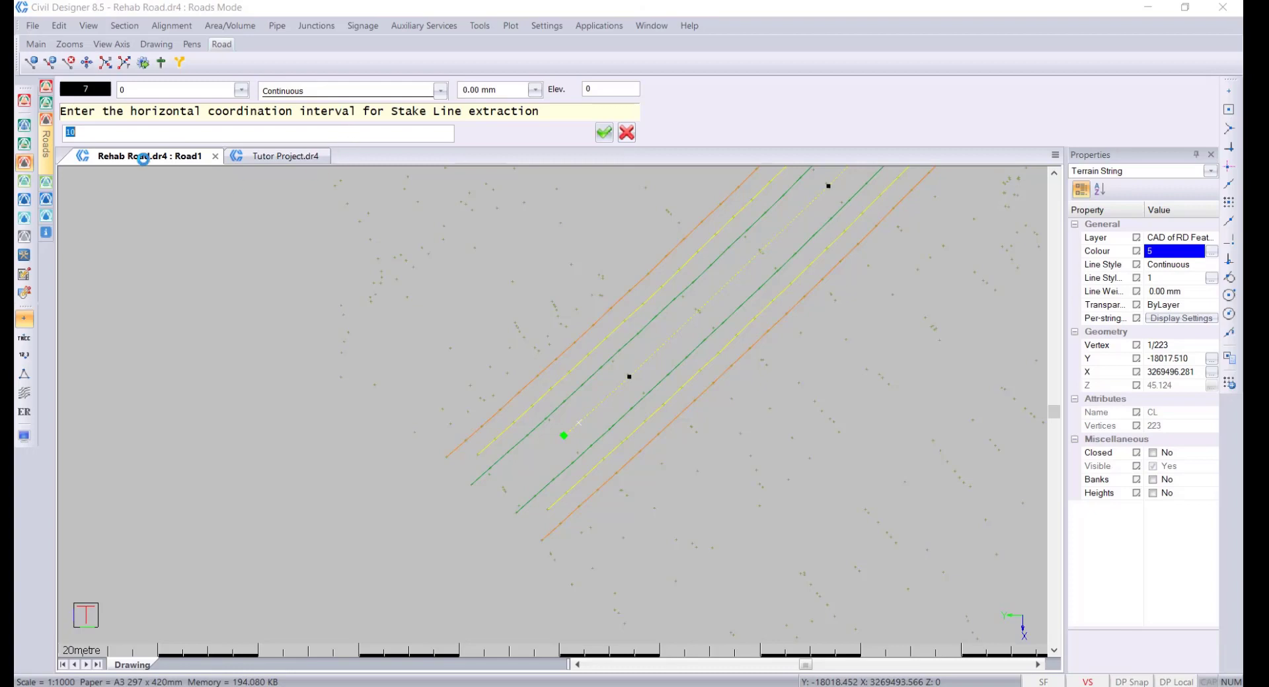
left_click(604, 134)
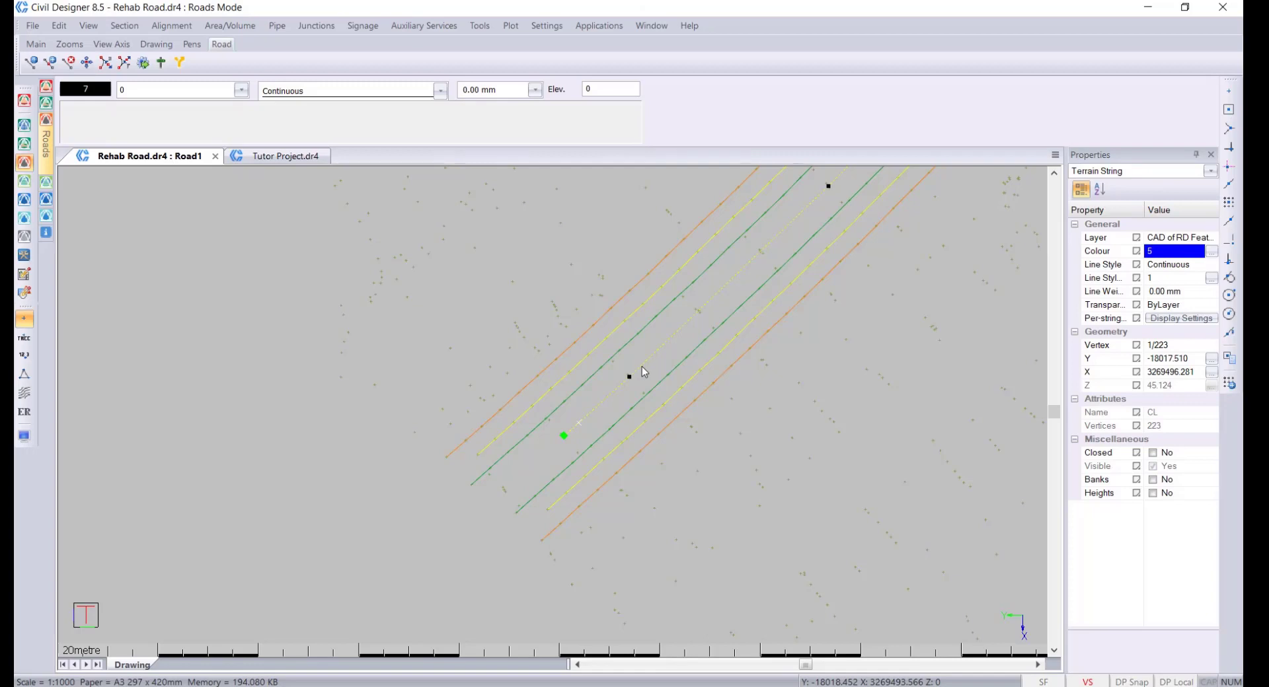
Step: Set the left pivot string to be heighted by interpolation on DTM Surface 1, with a search distance of 100
left_click(479, 508)
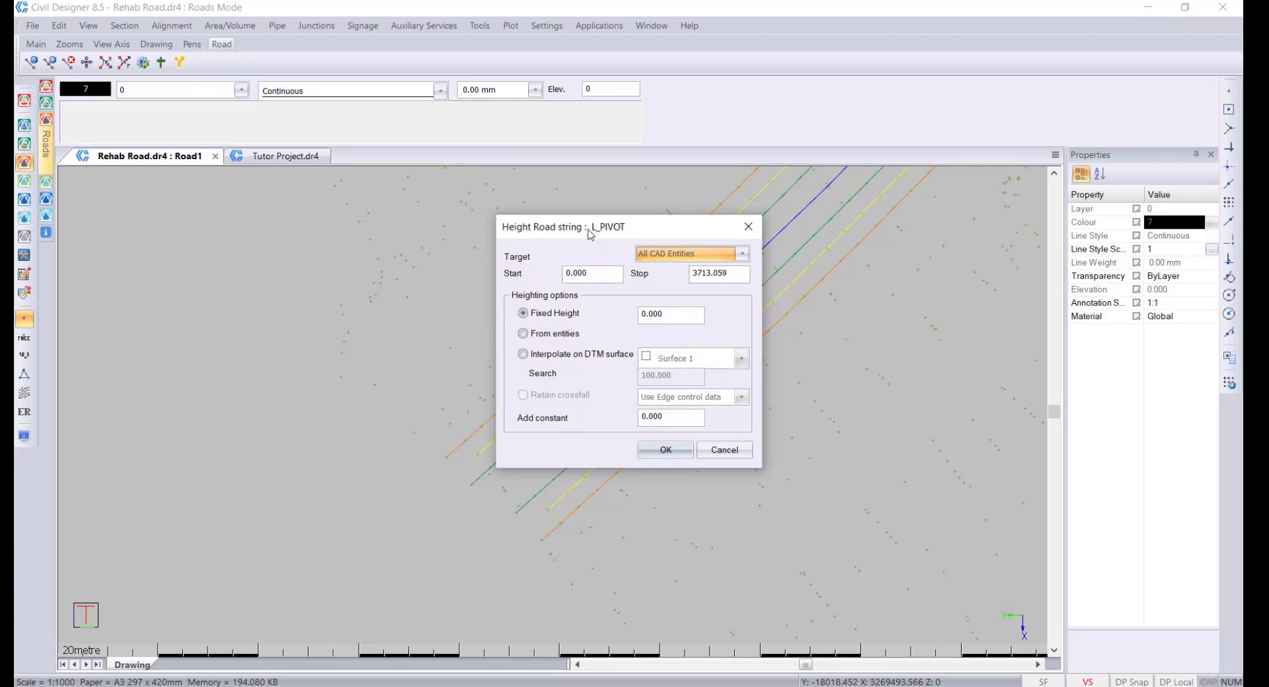
left_click_drag(590, 234, 731, 202)
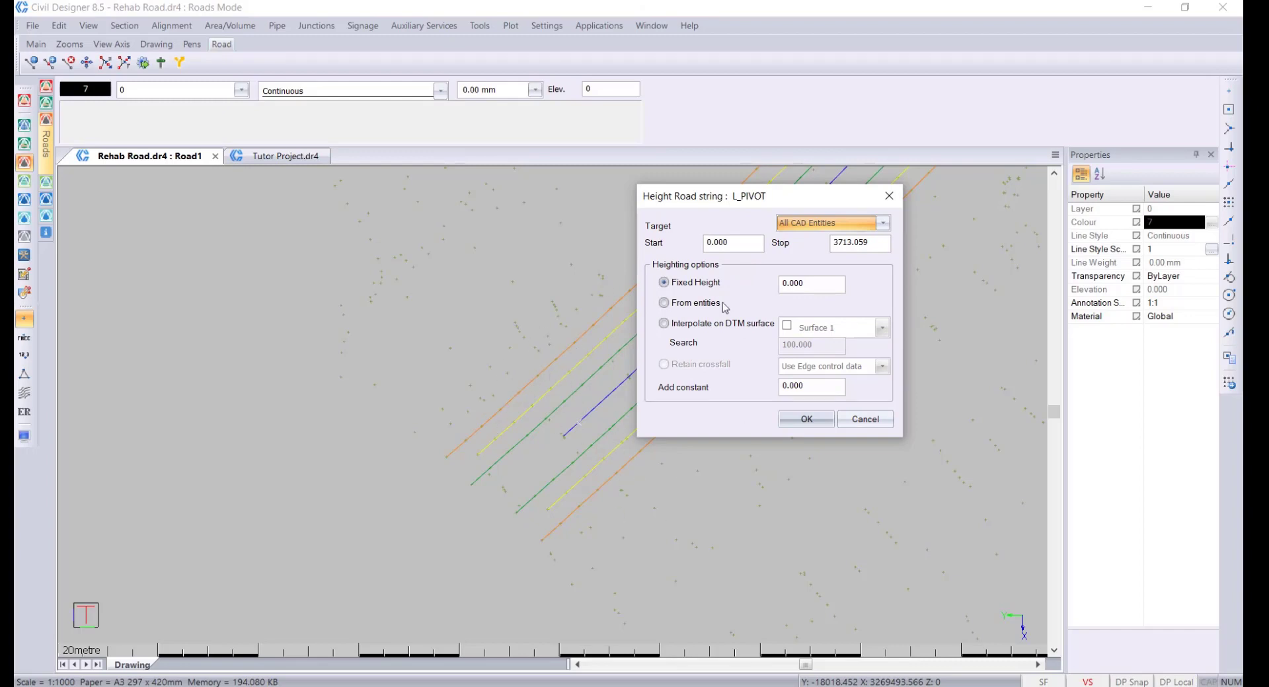
left_click(687, 306)
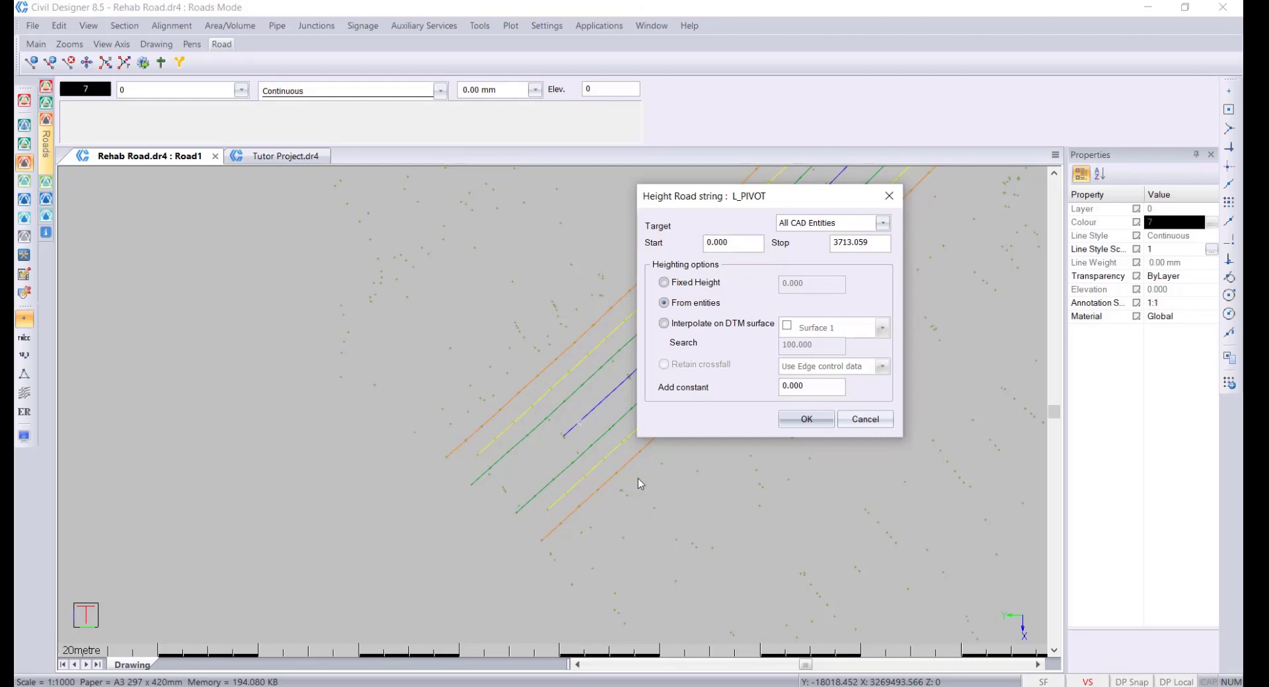
left_click(720, 324)
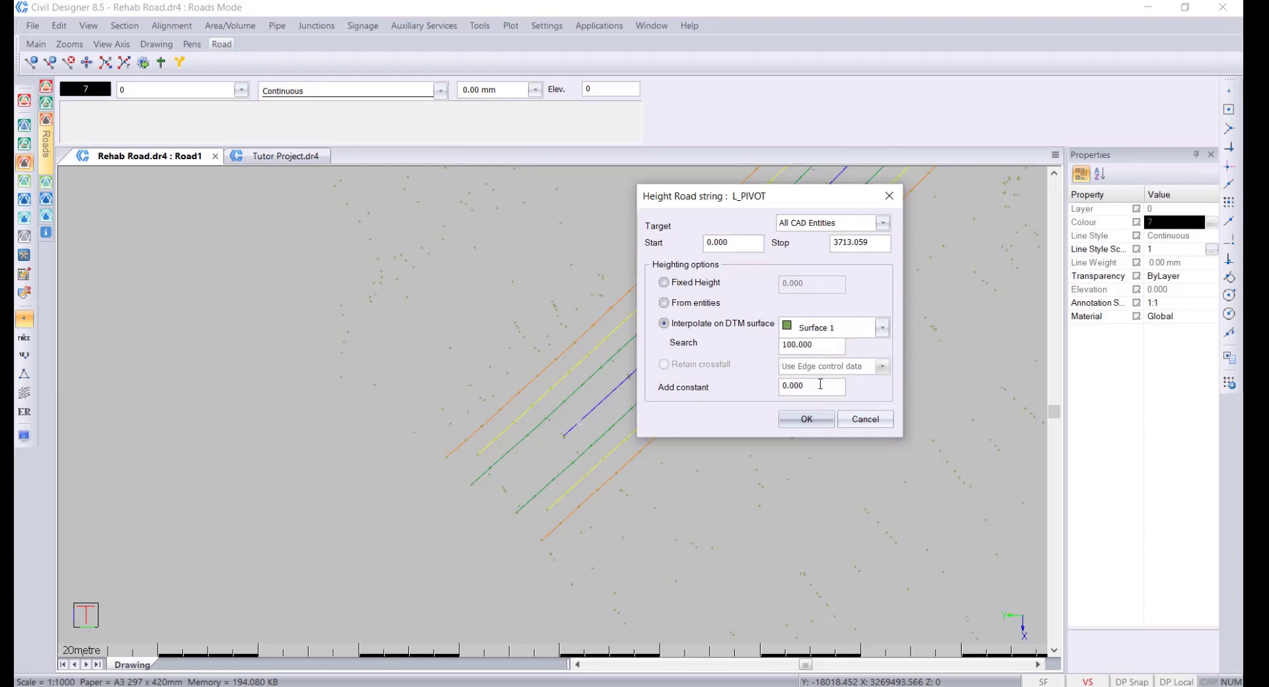
left_click(817, 421)
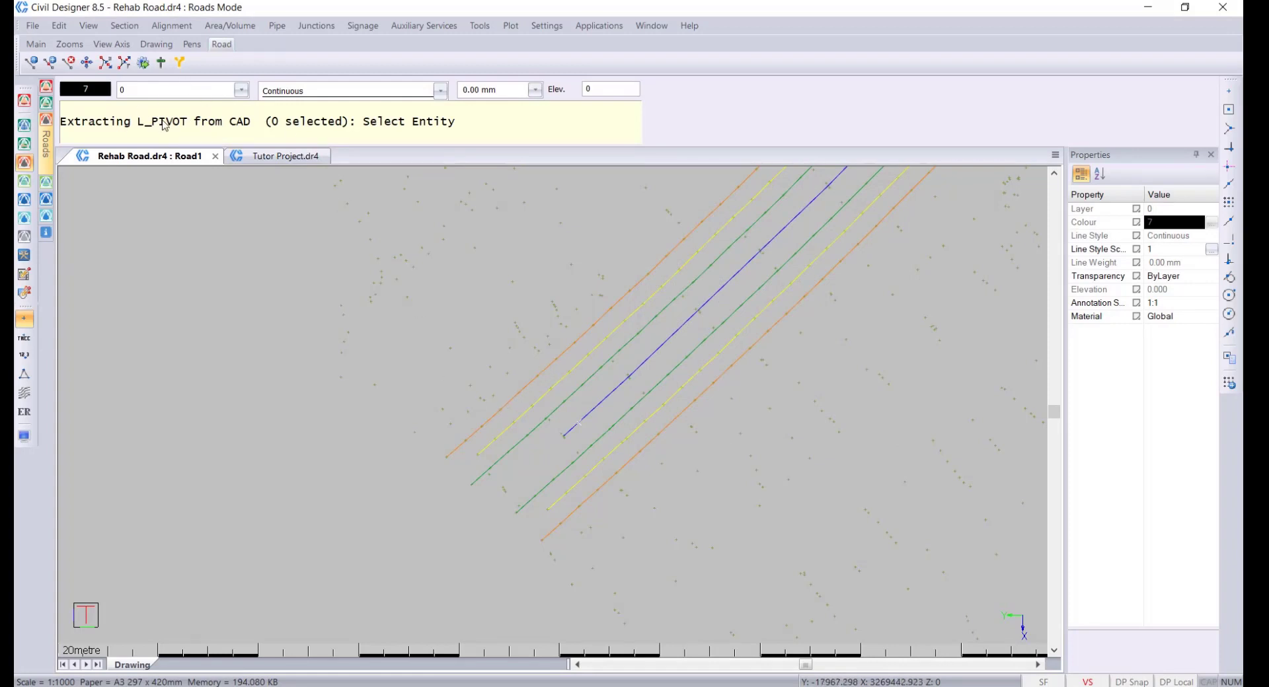
Step: Extract the left pivot string from the yellow polyline on the upper carriageway
left_click(513, 426)
right_click(509, 429)
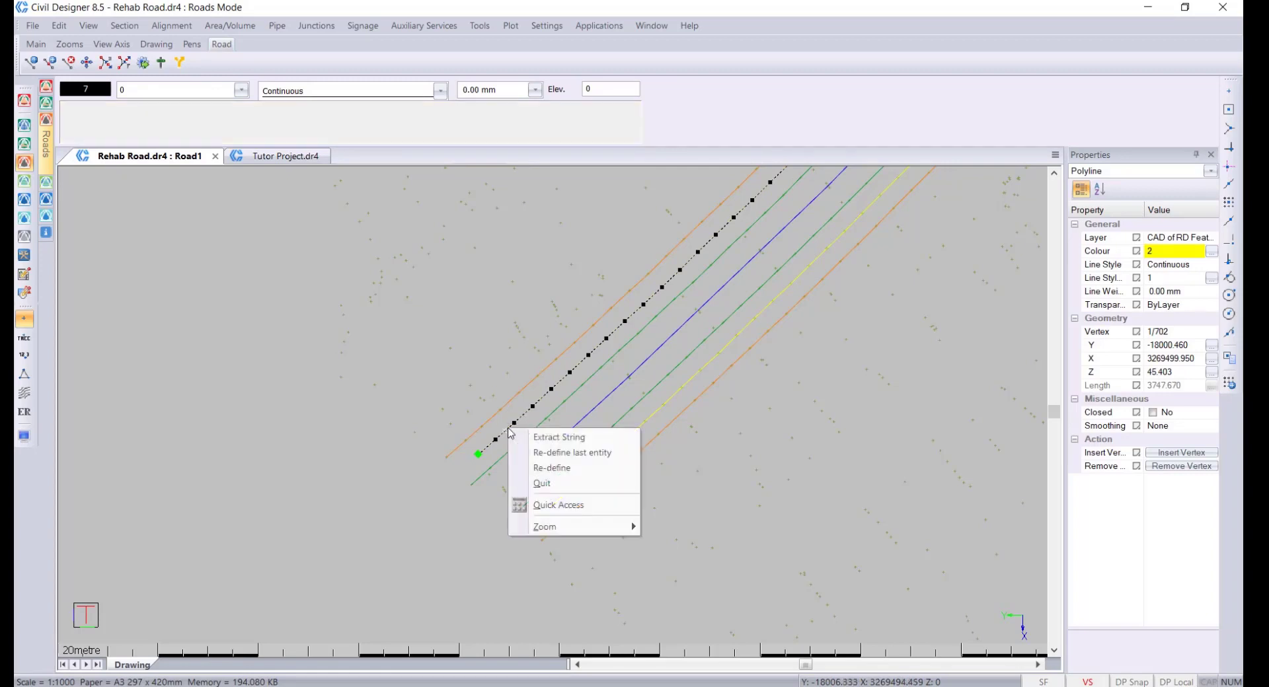
left_click(542, 441)
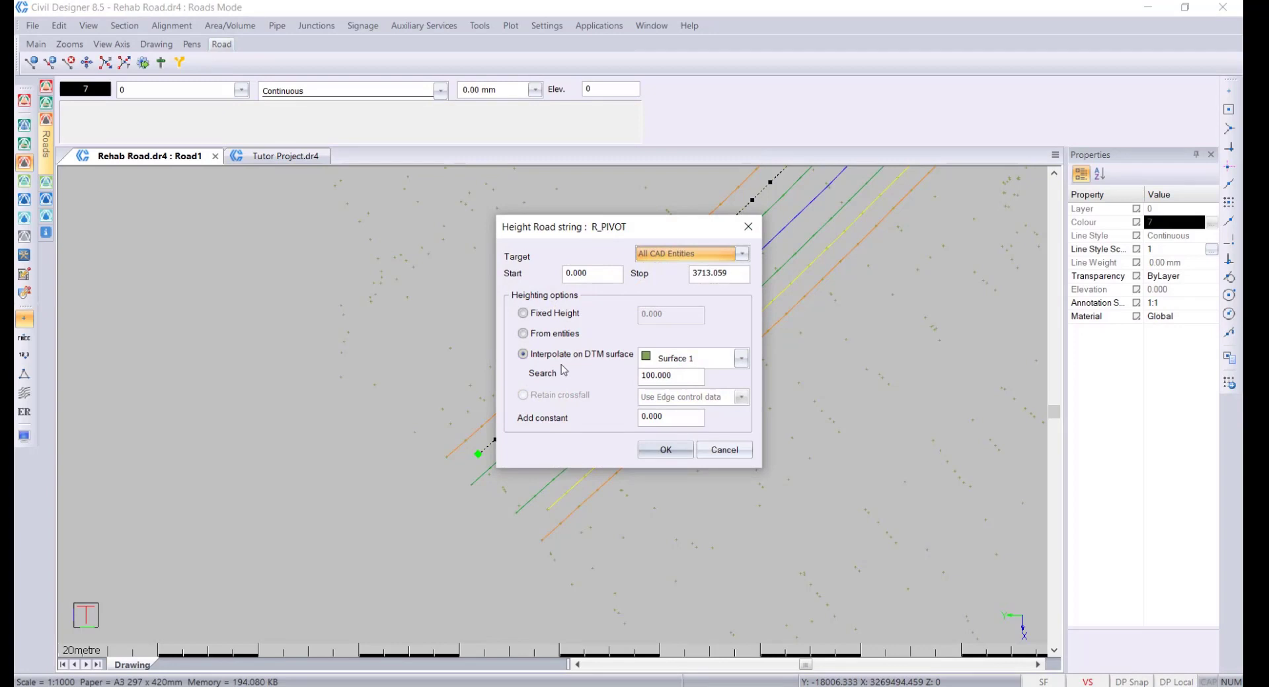
Step: Extract the right pivot string from the yellow polyline on the lower carriageway, keeping the Surface 1 interpolation
left_click(667, 449)
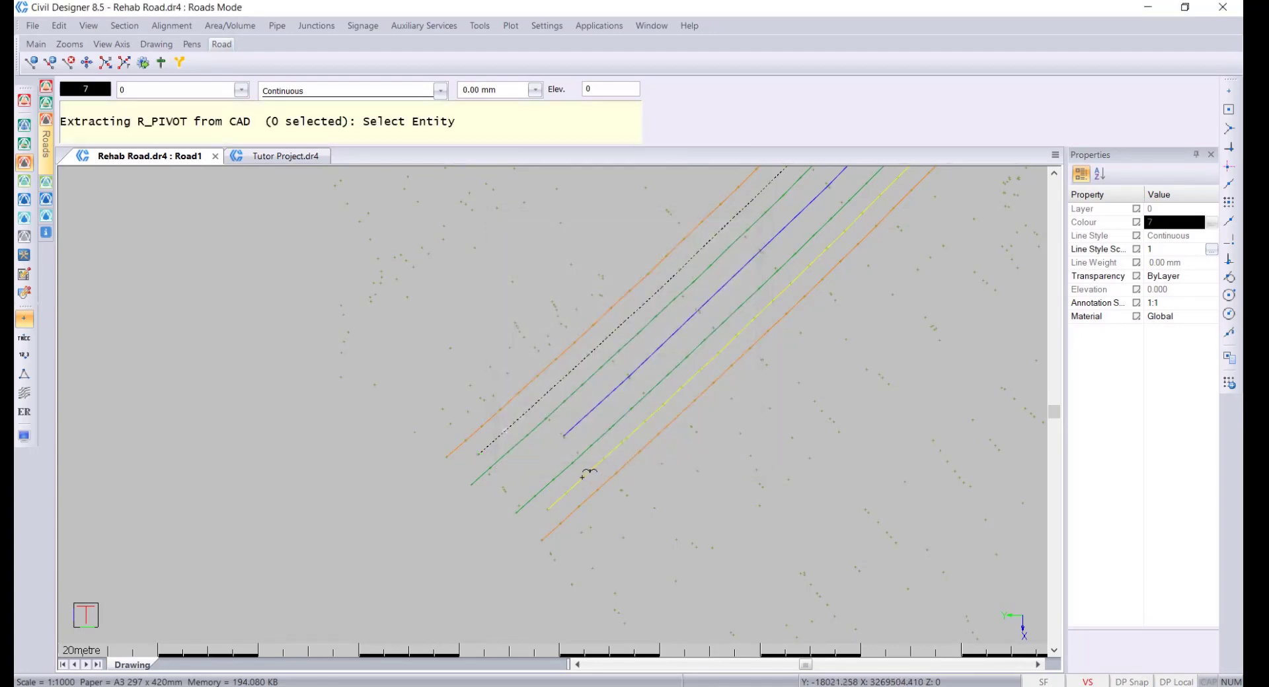
left_click(585, 473)
right_click(585, 476)
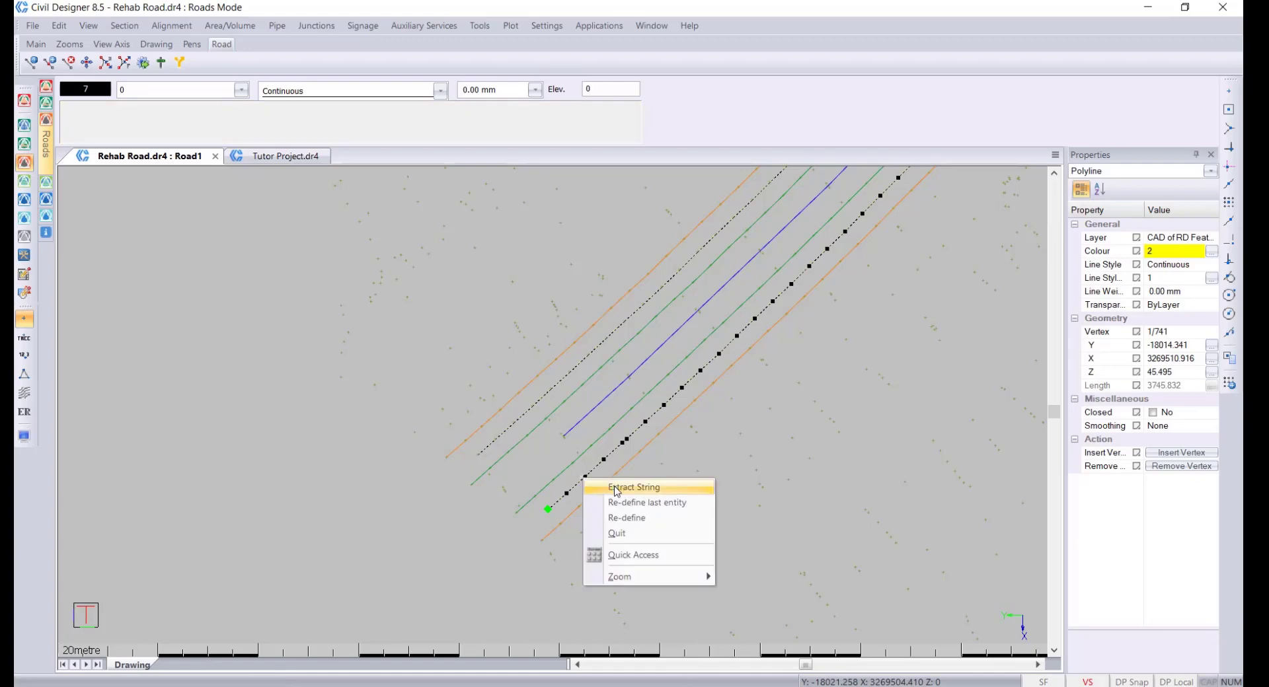
left_click(616, 488)
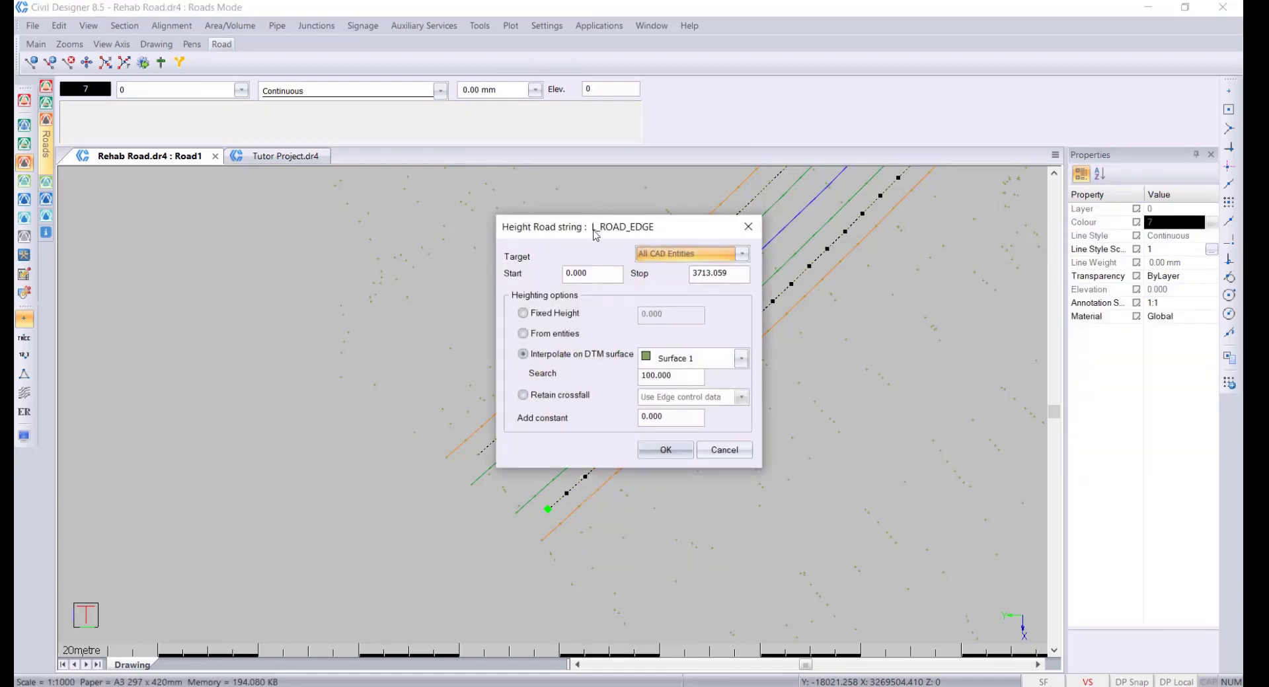
Step: Extract the left road edge string from the upper orange polyline, keeping the Surface 1 interpolation
left_click(664, 449)
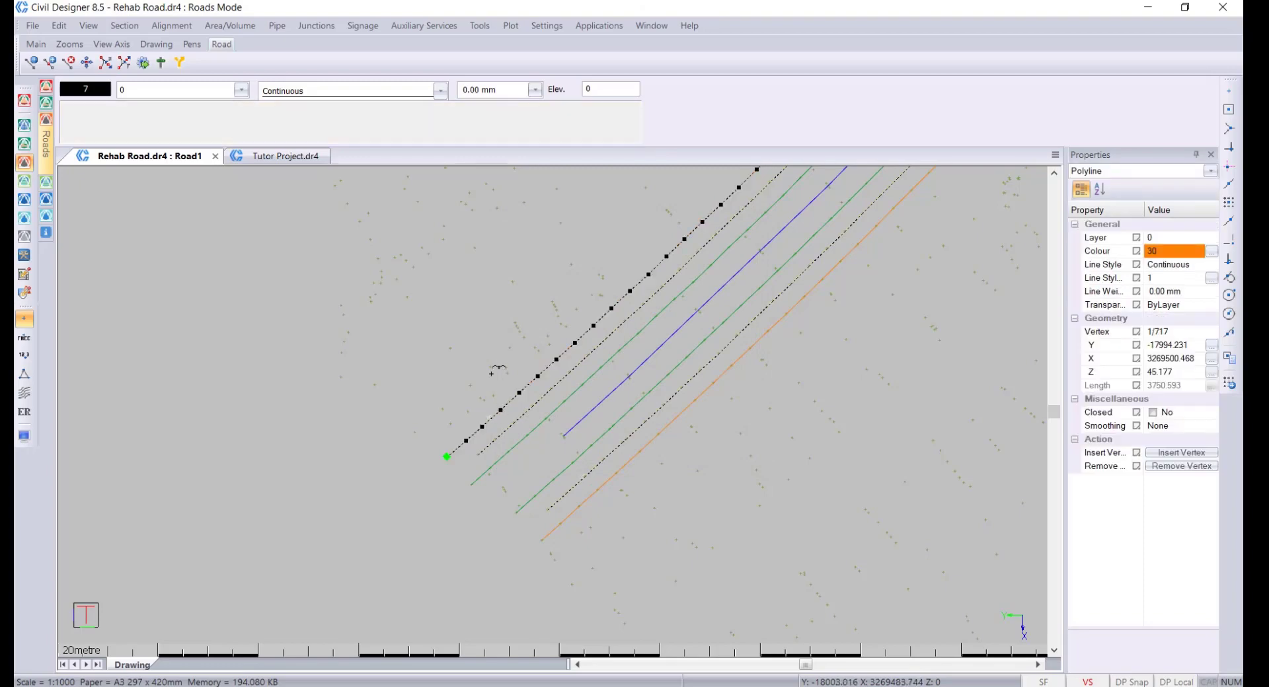
right_click(496, 374)
left_click(527, 386)
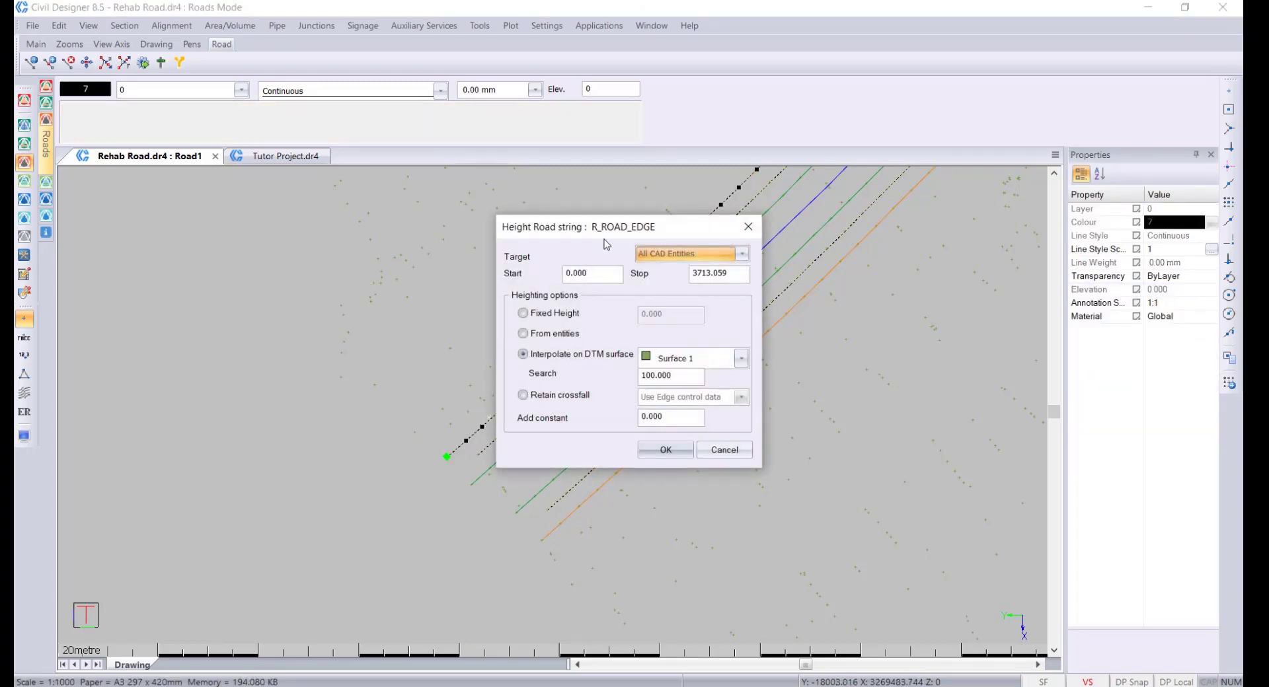
Step: Extract the right road edge string from the lower orange polyline, keeping the Surface 1 interpolation
left_click(664, 449)
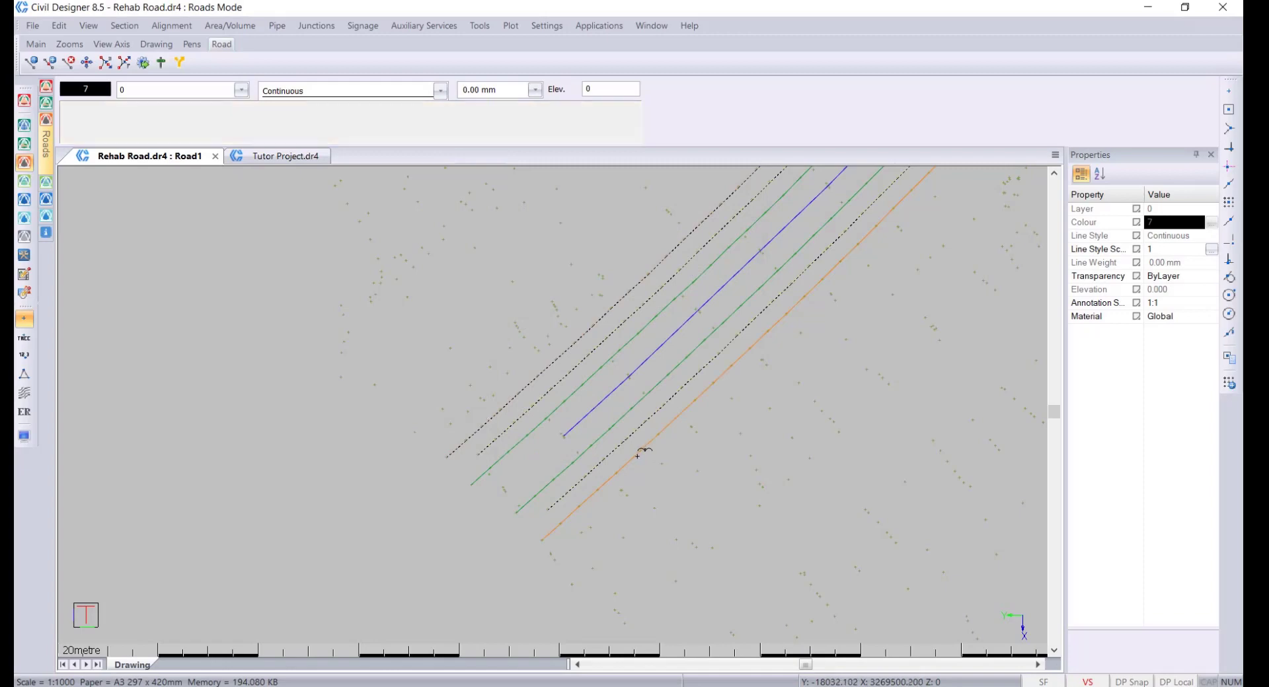
left_click(639, 455)
right_click(651, 452)
left_click(683, 464)
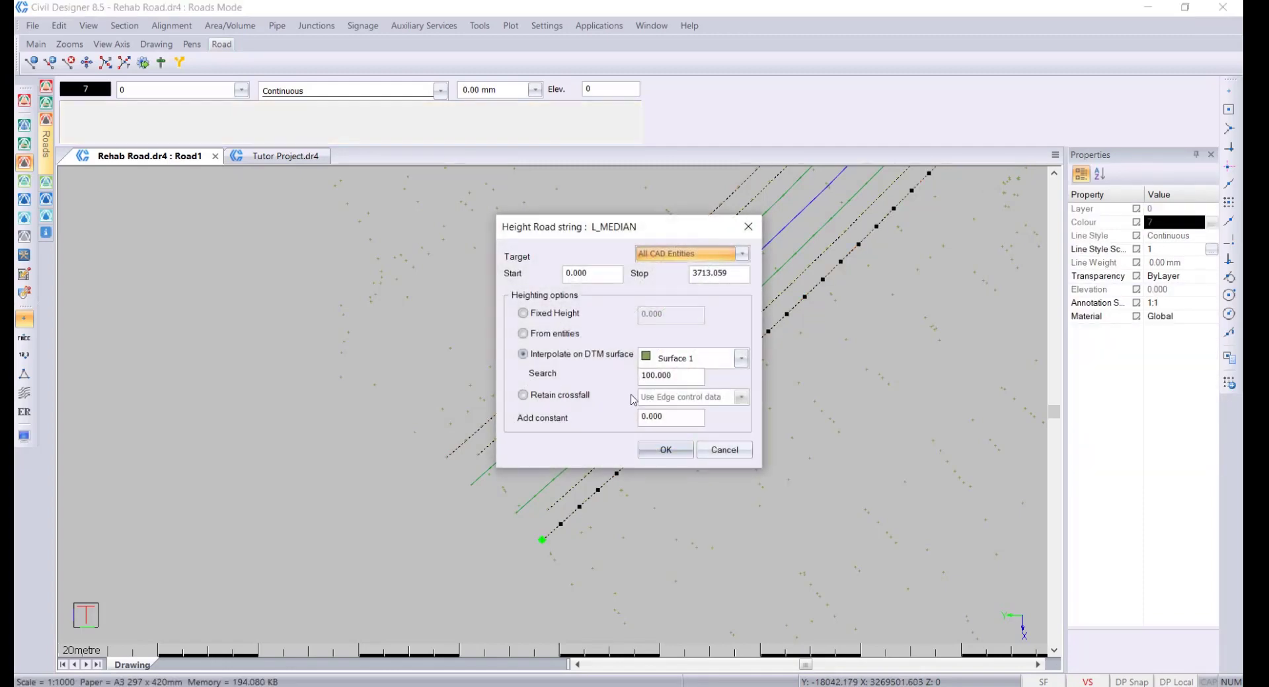
Step: Extract the left median string from the upper green polyline, keeping the Surface 1 interpolation
left_click(665, 450)
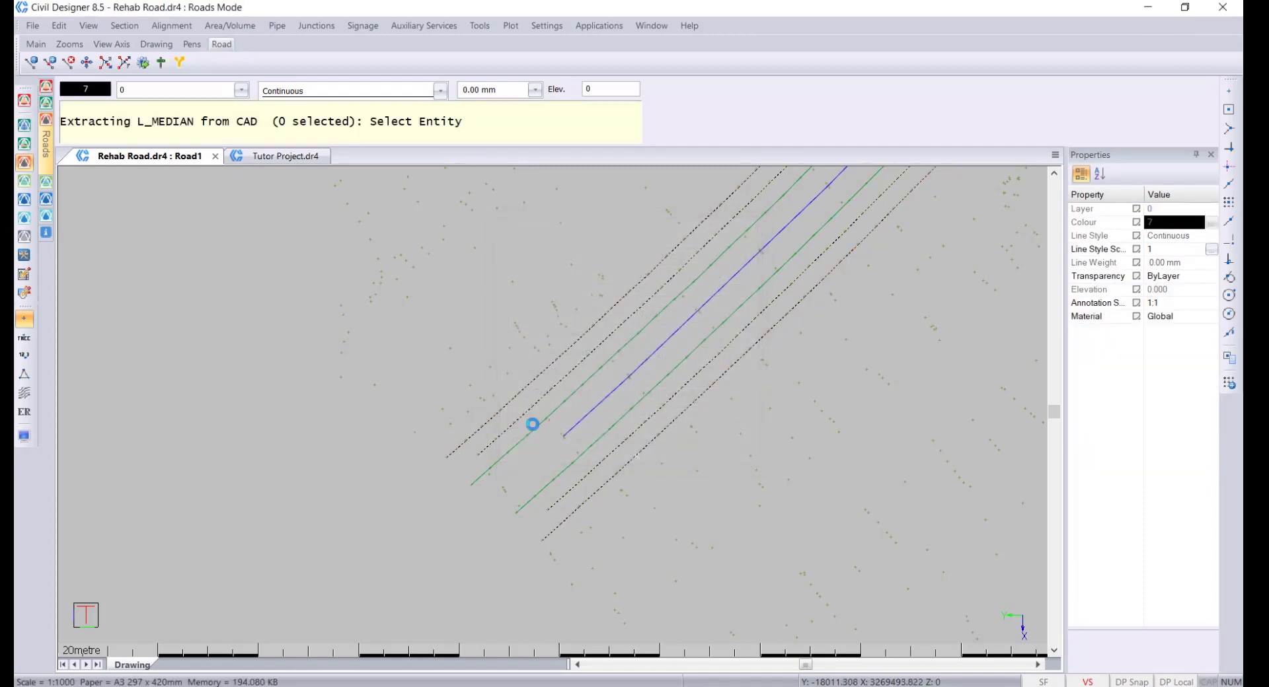
left_click(534, 427)
right_click(510, 349)
left_click(550, 360)
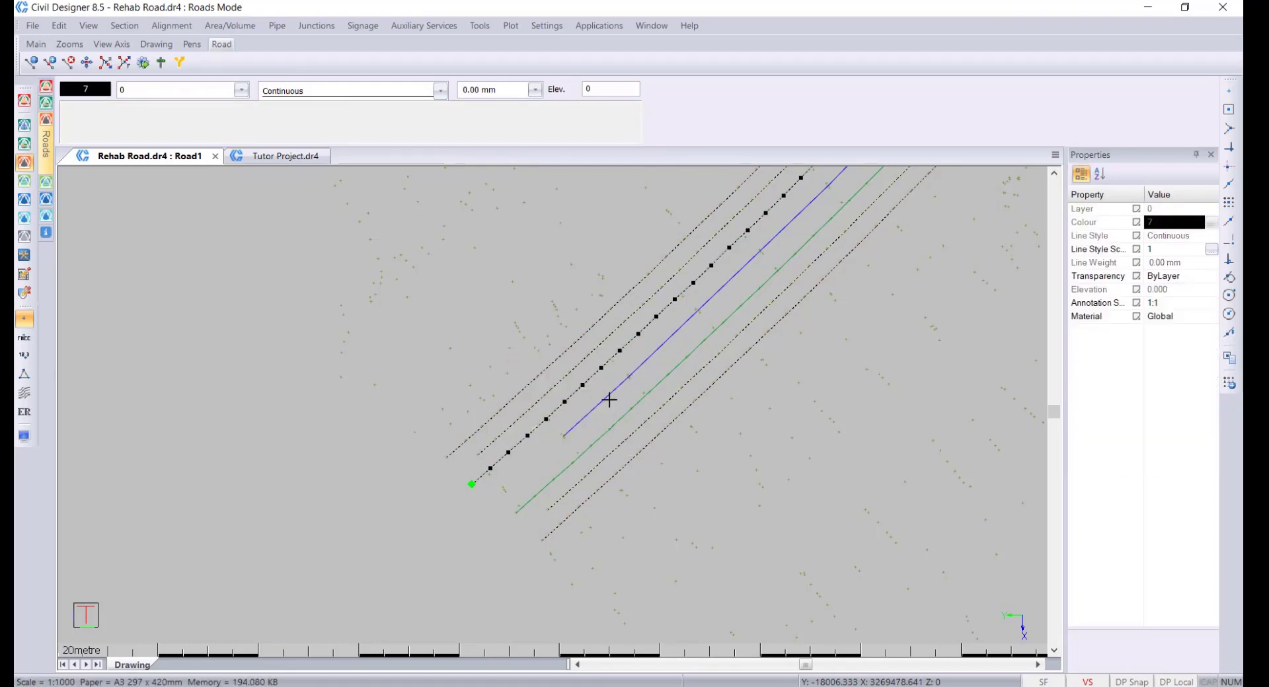
Step: Extract the right median string from the lower green polyline and complete the string extraction linked to the CAD entities
left_click(665, 449)
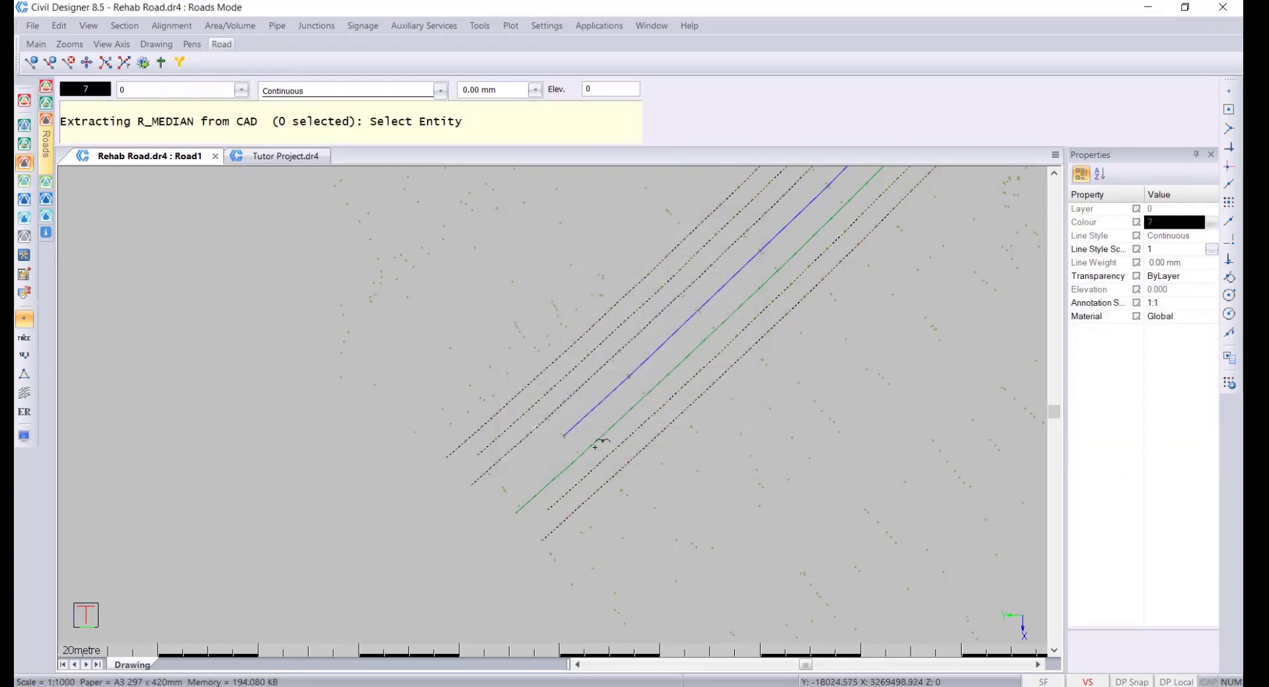
left_click(592, 446)
right_click(593, 447)
left_click(626, 454)
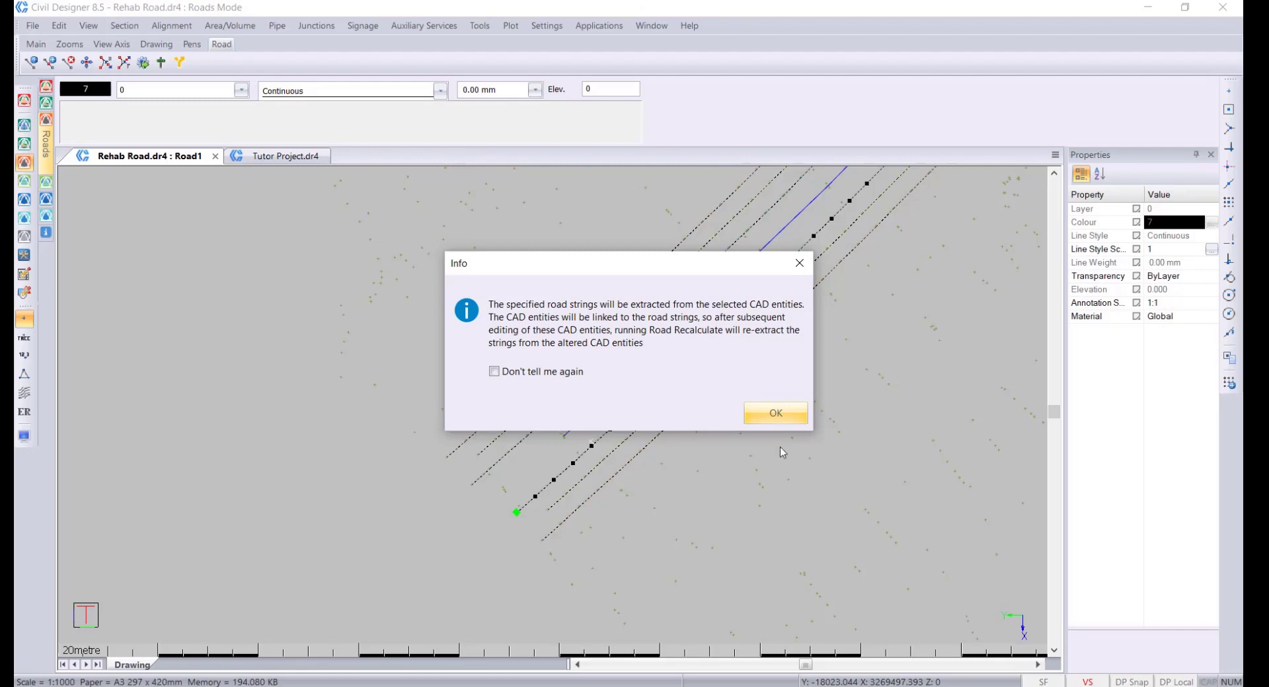
left_click(776, 414)
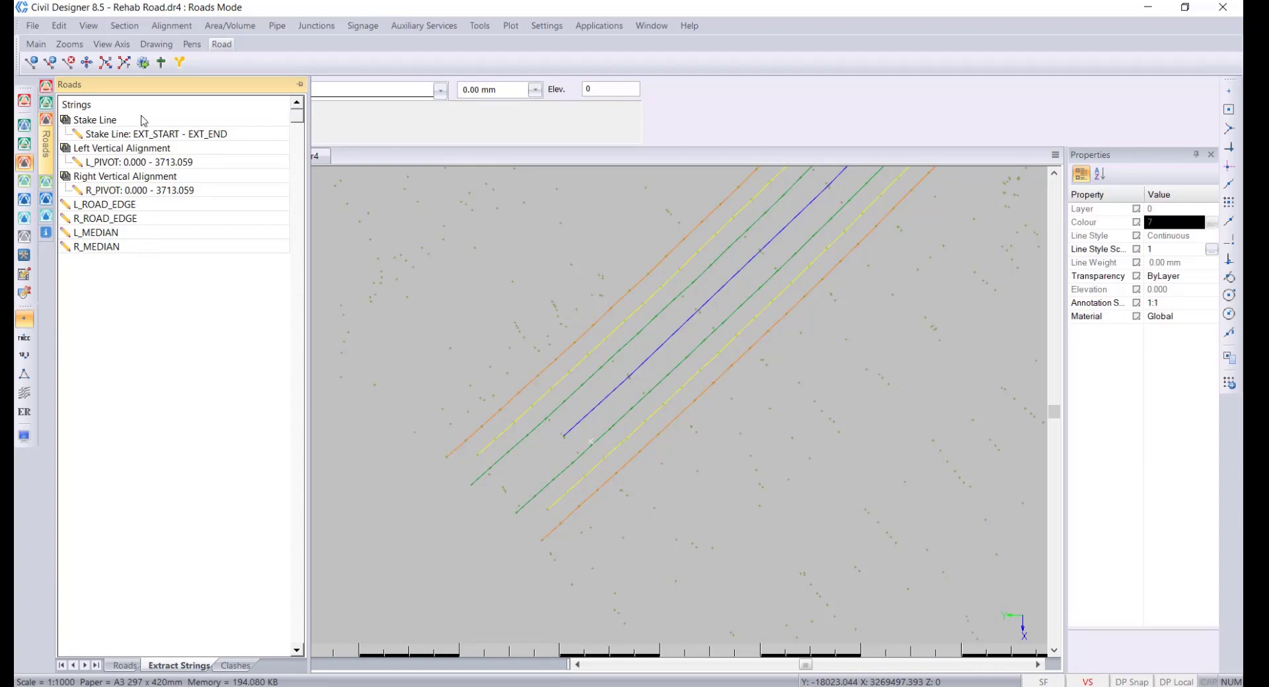
Step: Display the road plan with road shading drawn on the final design mesh
left_click(300, 84)
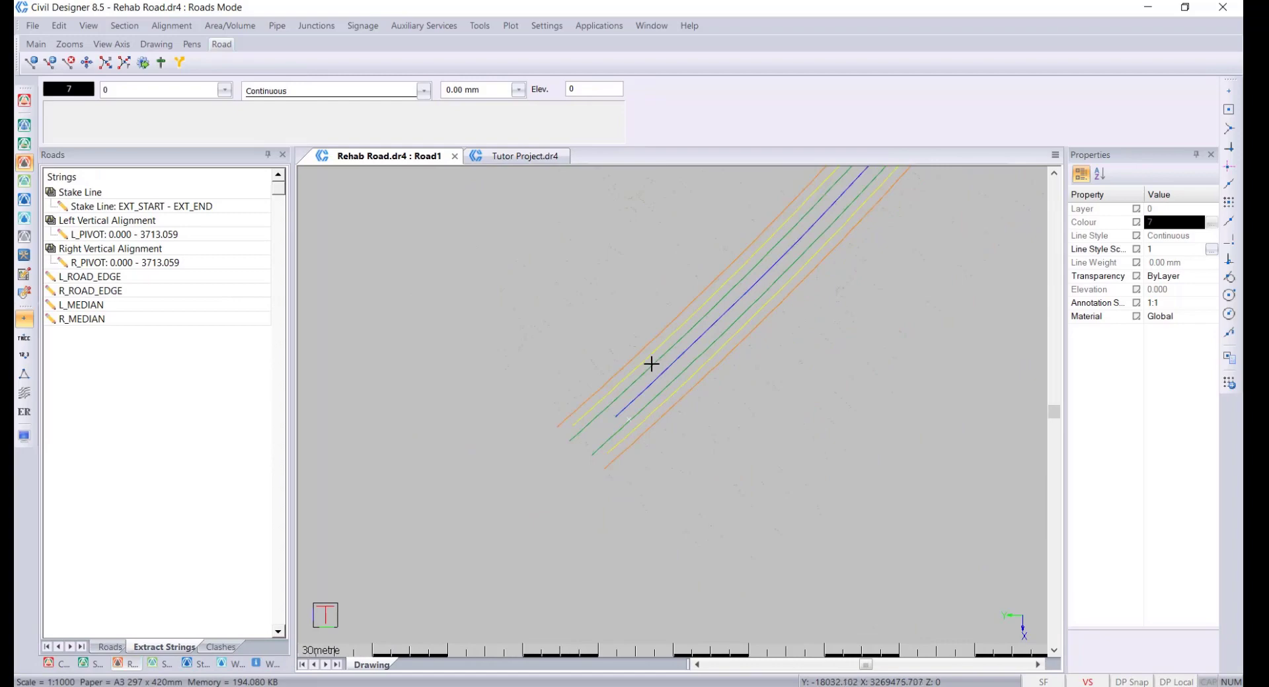
left_click(24, 437)
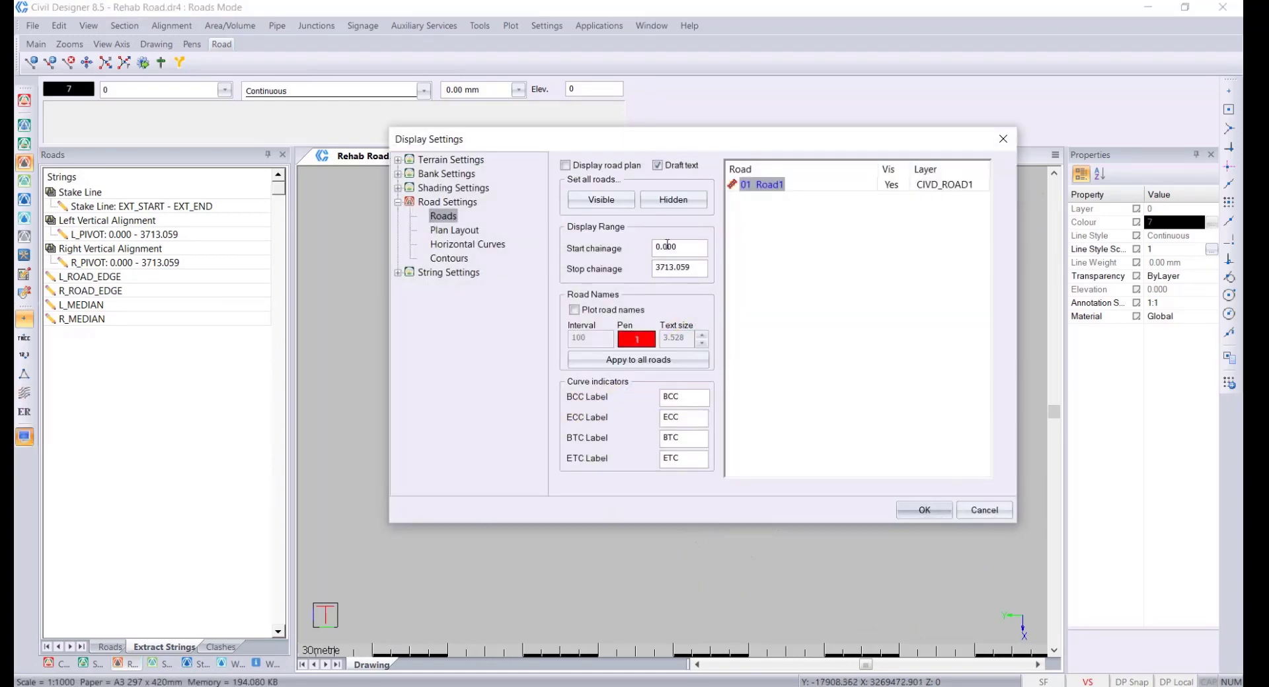
left_click(592, 169)
left_click(398, 188)
left_click(458, 244)
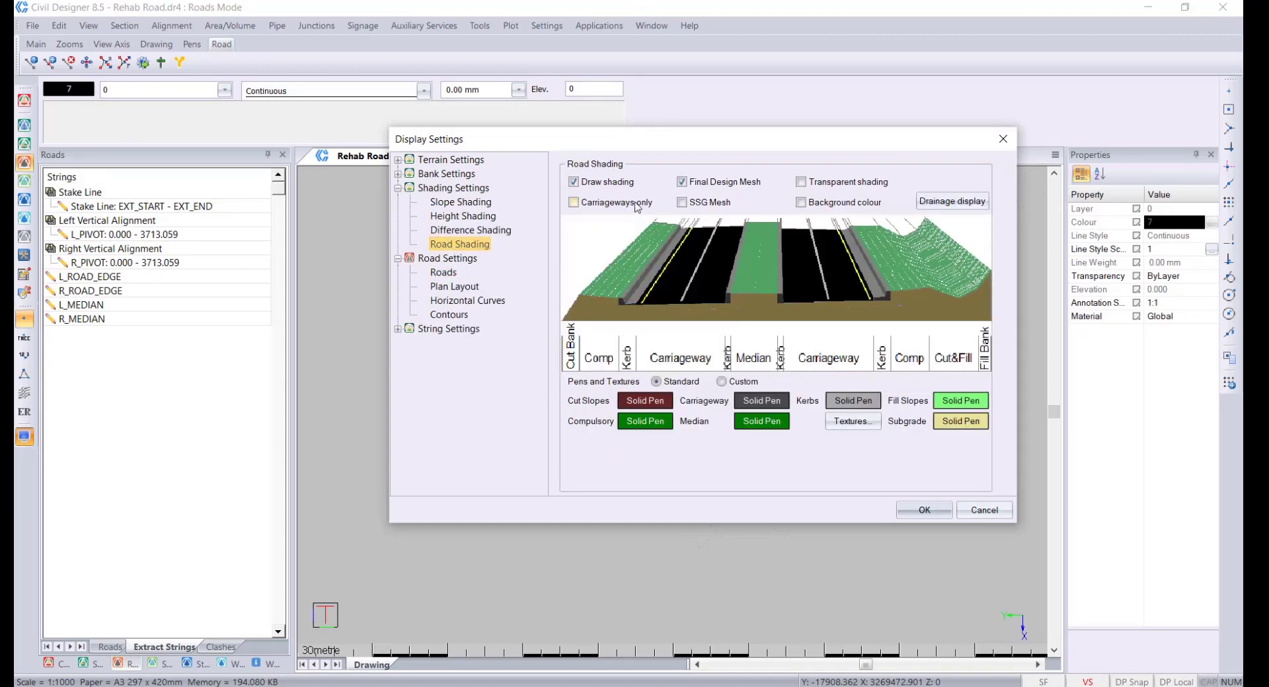
left_click(924, 509)
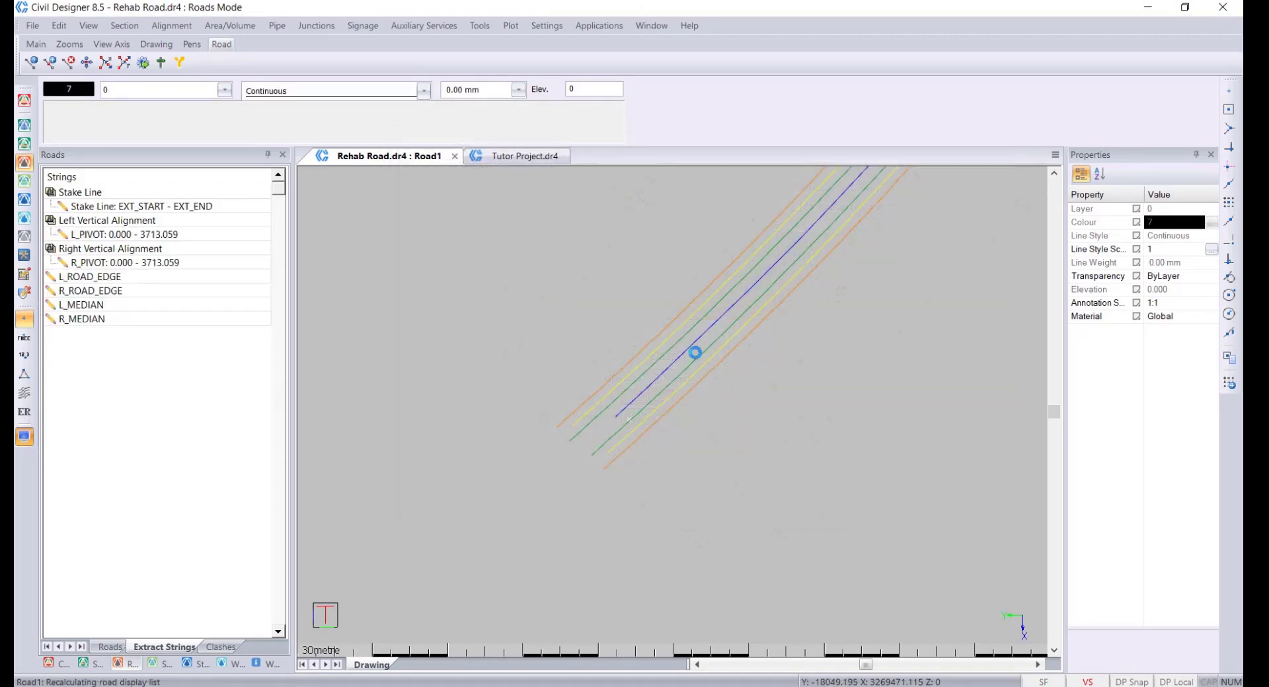
left_click(268, 155)
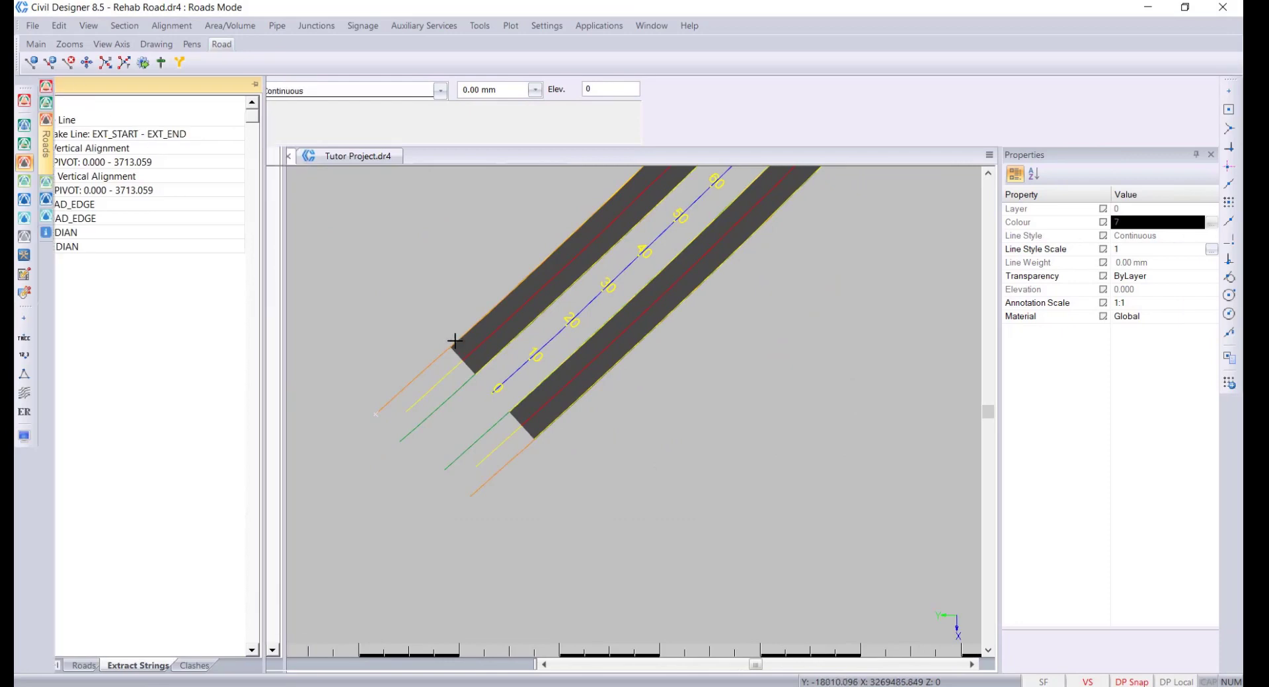
Step: Display road contours at a 0.1 interval with yellow pen 2 and turn on the slope arrows
scroll(476, 383, "up", 2)
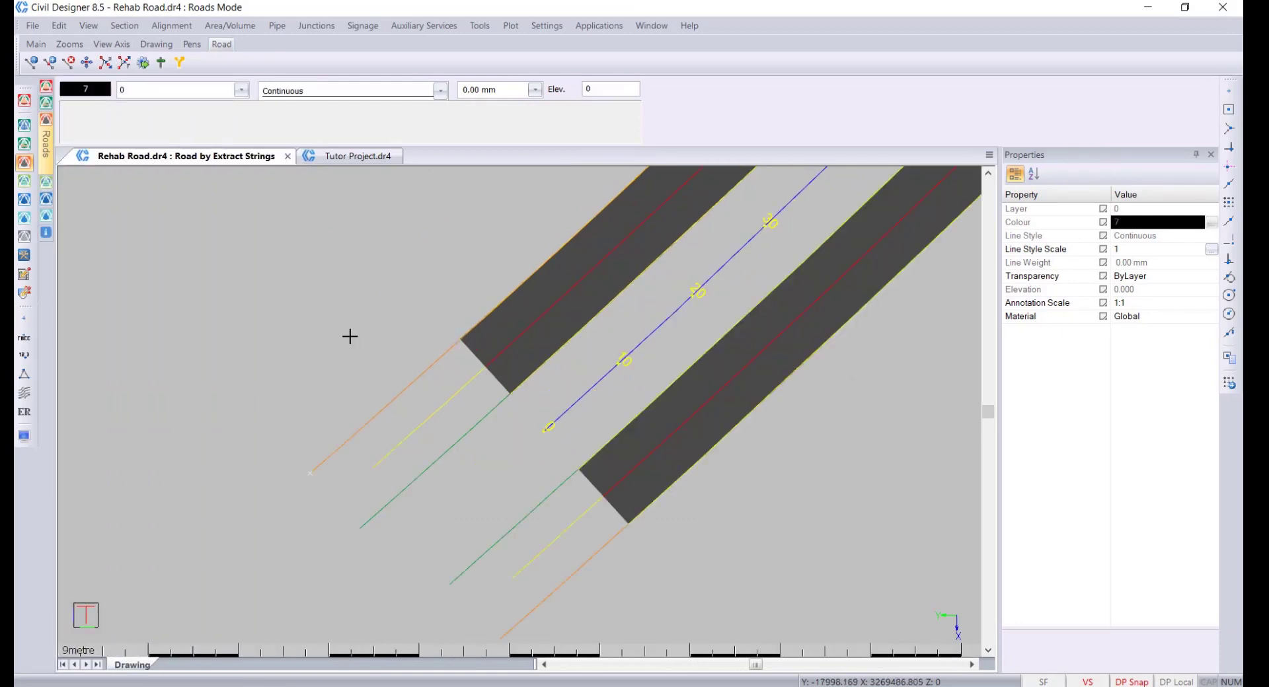
left_click(24, 436)
left_click(456, 261)
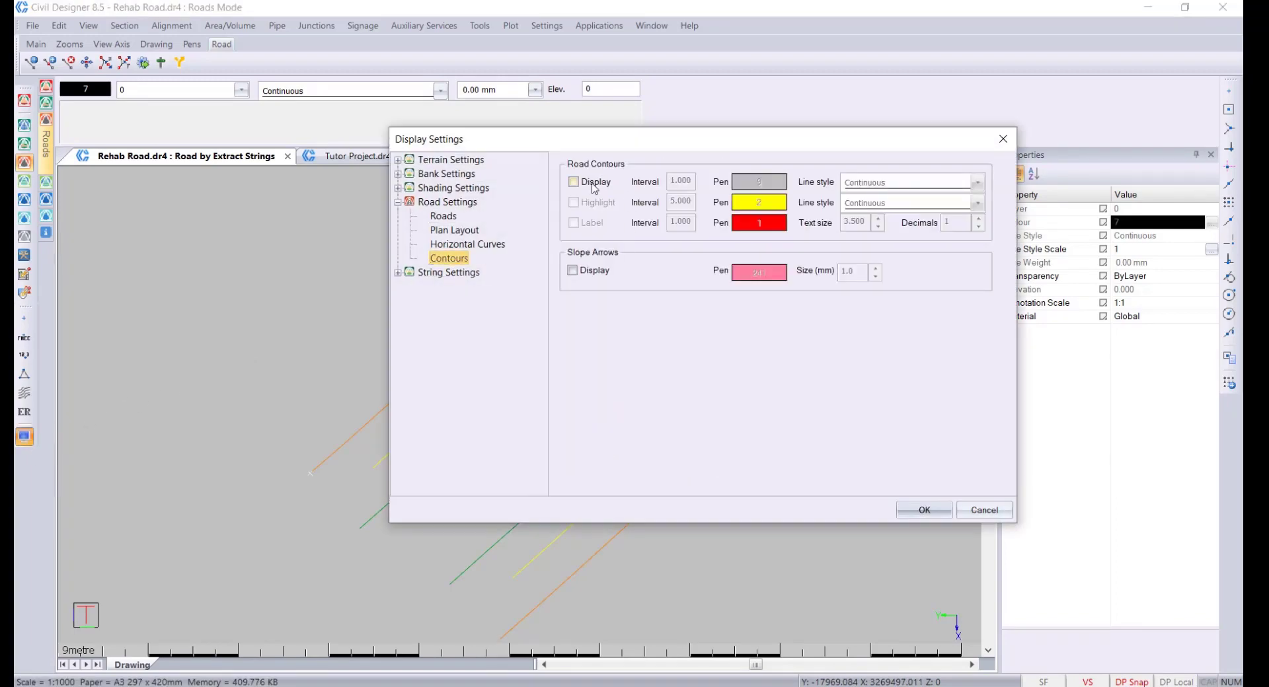
left_click(594, 184)
double_click(693, 183)
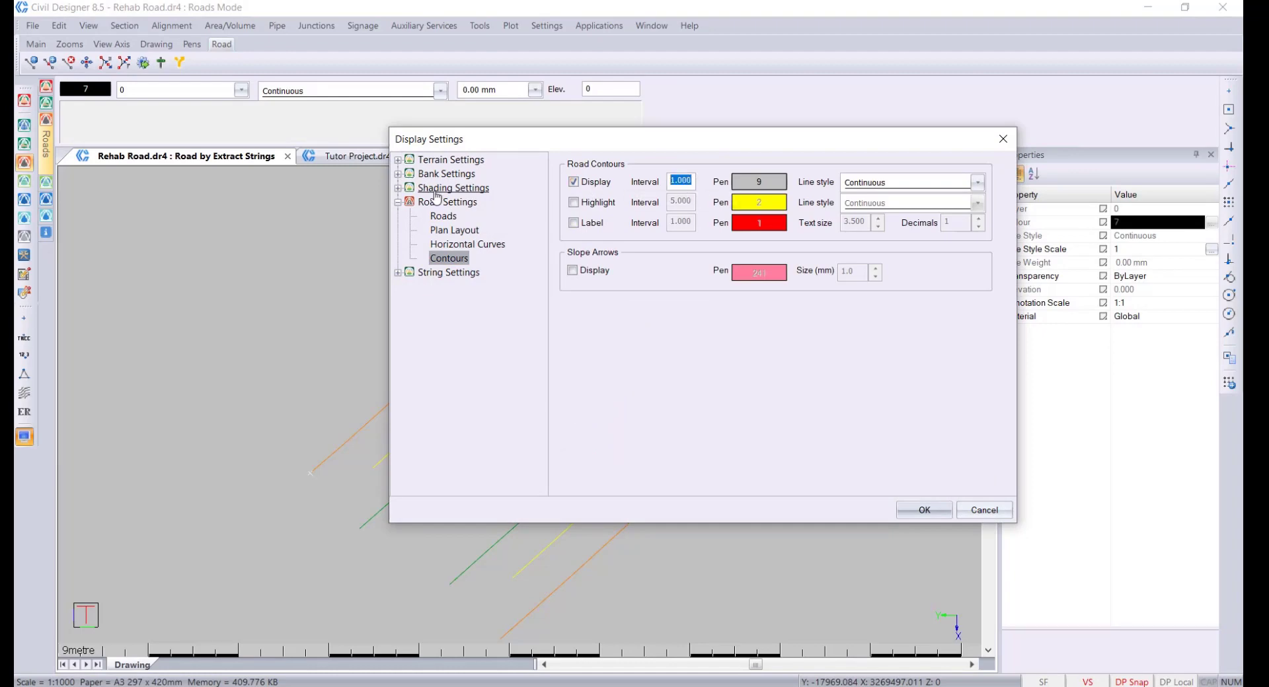
key("BackSpace")
type(".1")
left_click(759, 182)
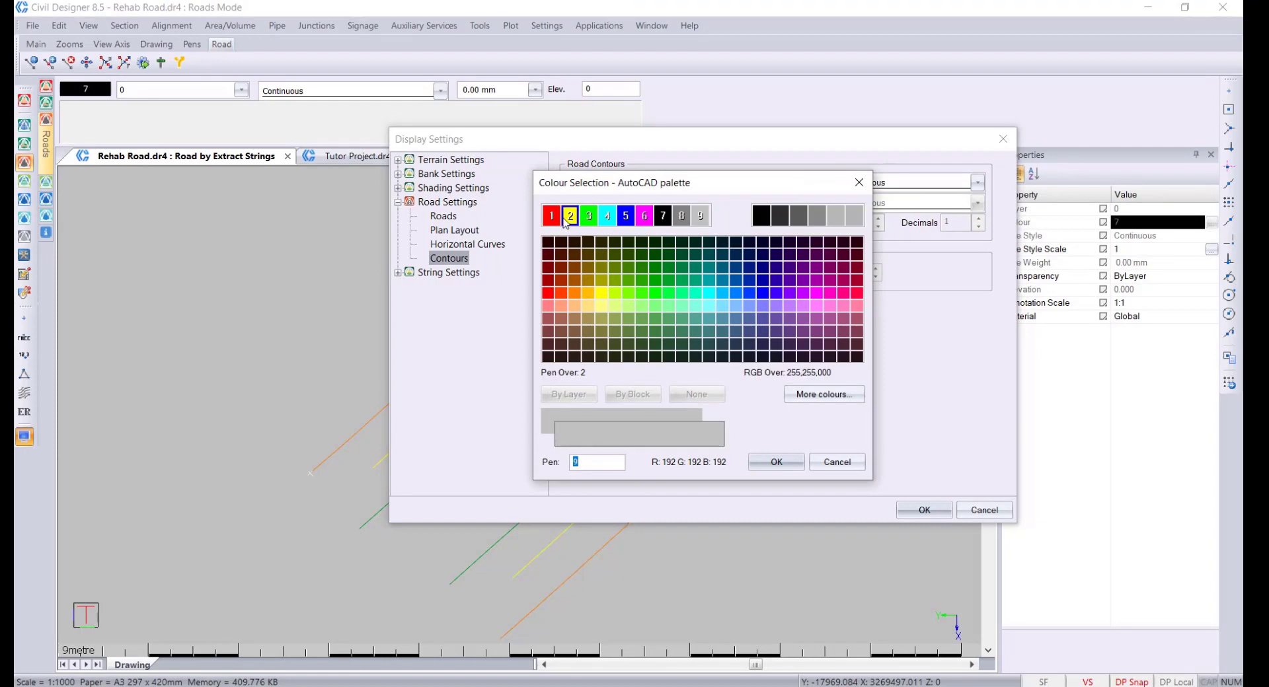
left_click(552, 215)
left_click(571, 215)
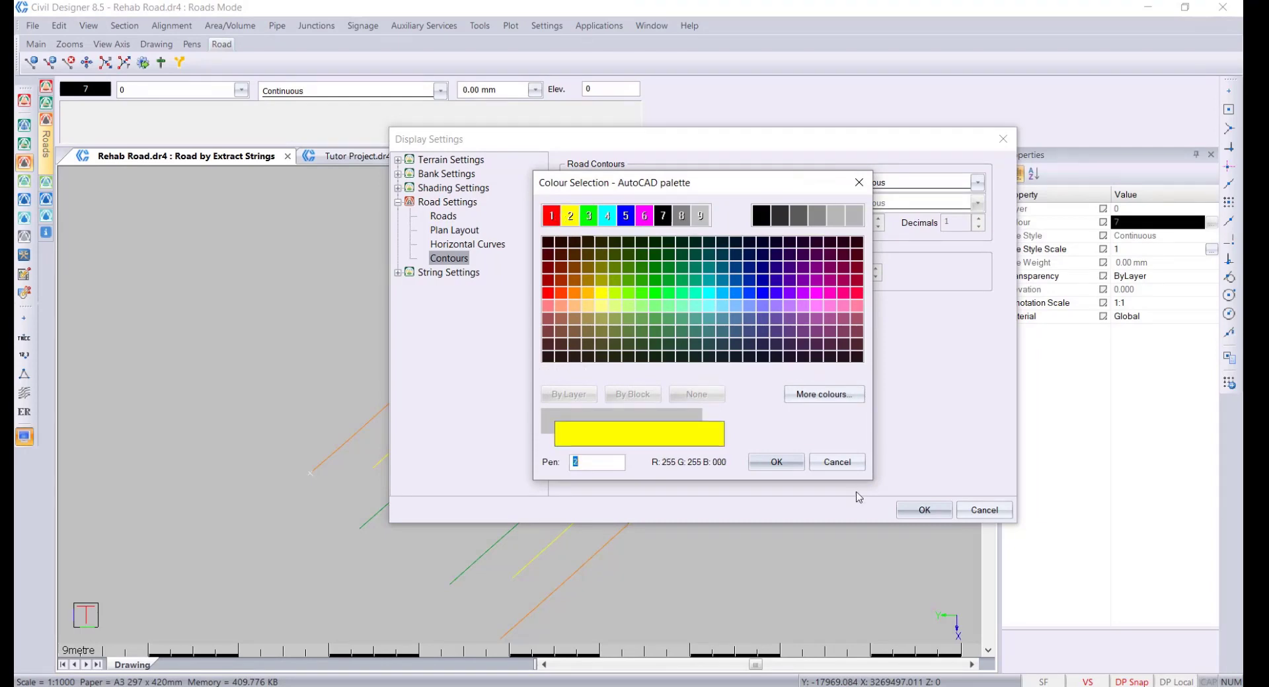
left_click(777, 462)
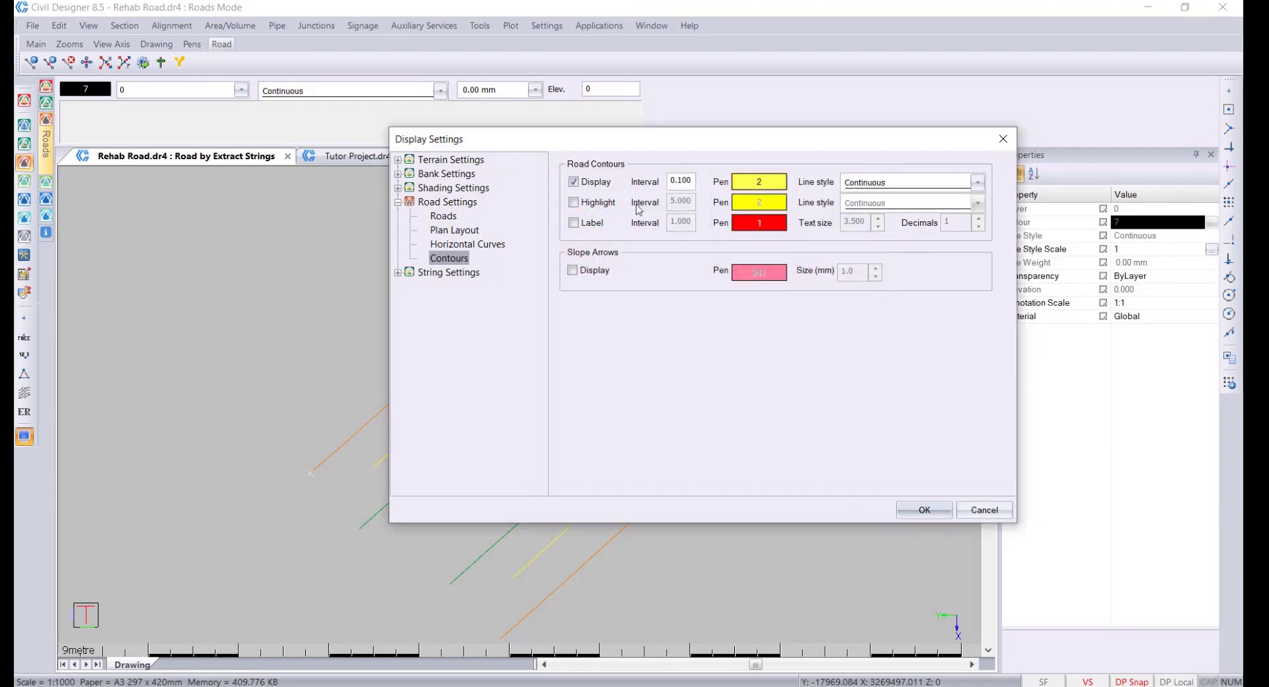
left_click(573, 272)
double_click(849, 271)
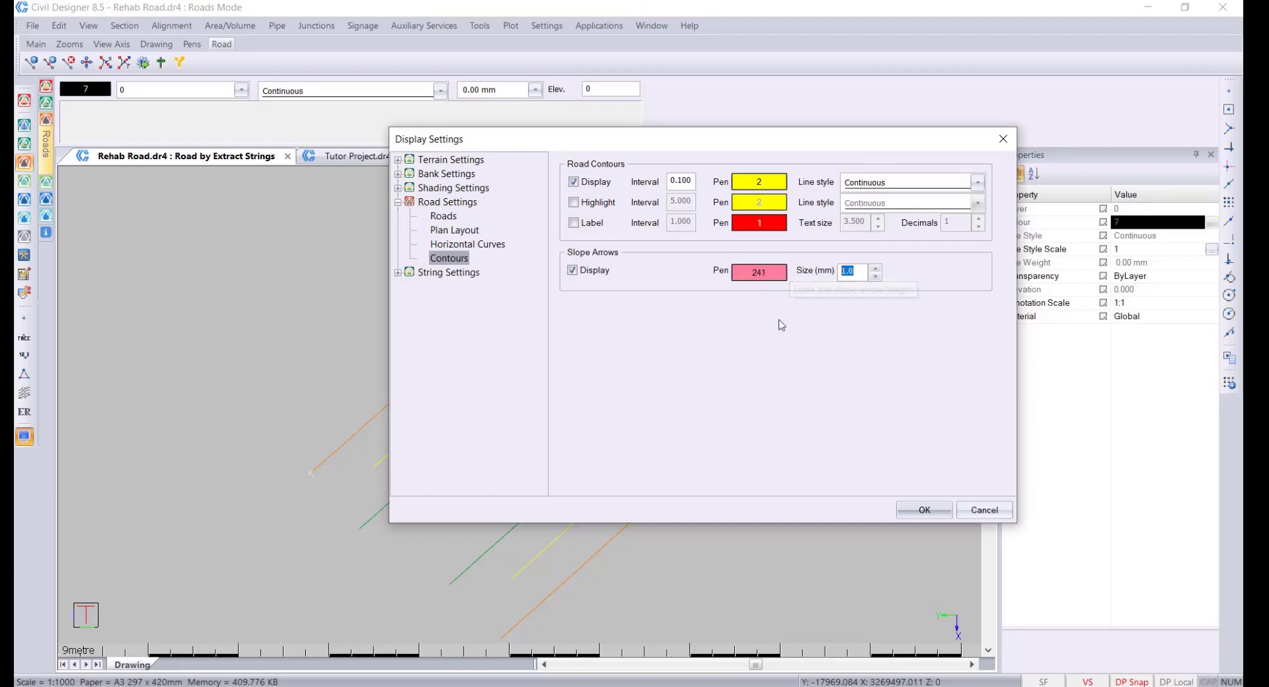
Step: Review the drainage display options of the road shading and apply the display settings
left_click(404, 189)
left_click(398, 187)
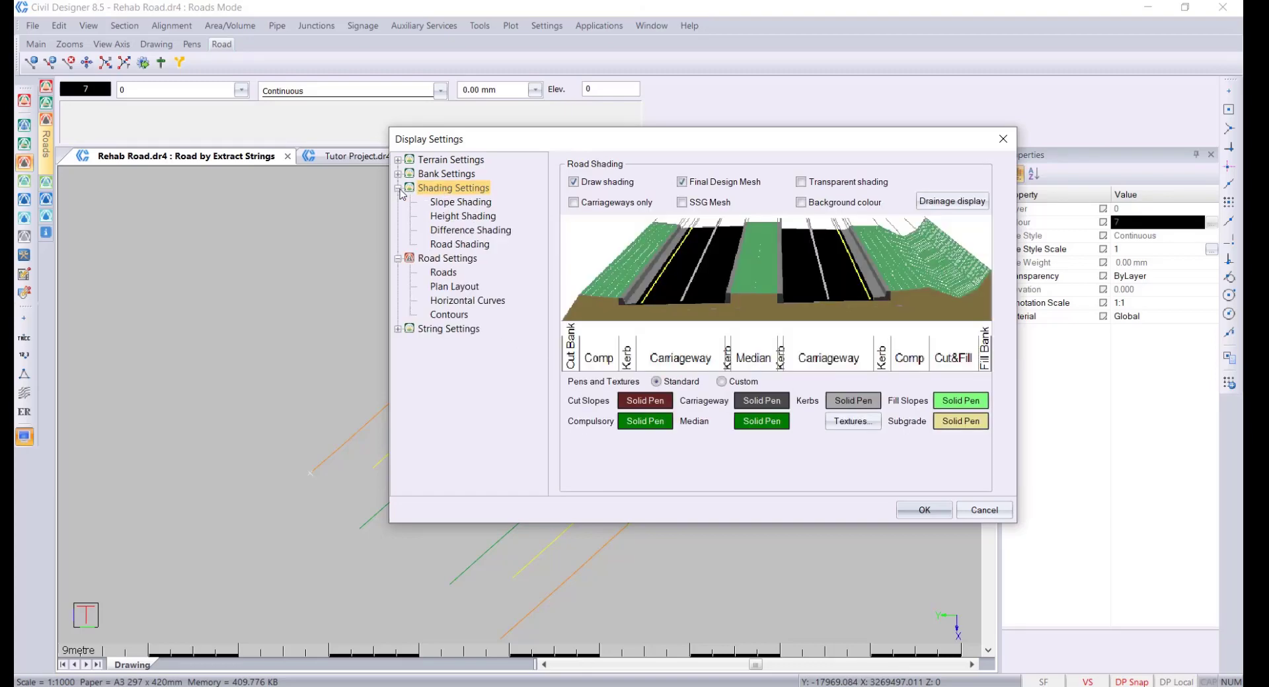
left_click(460, 246)
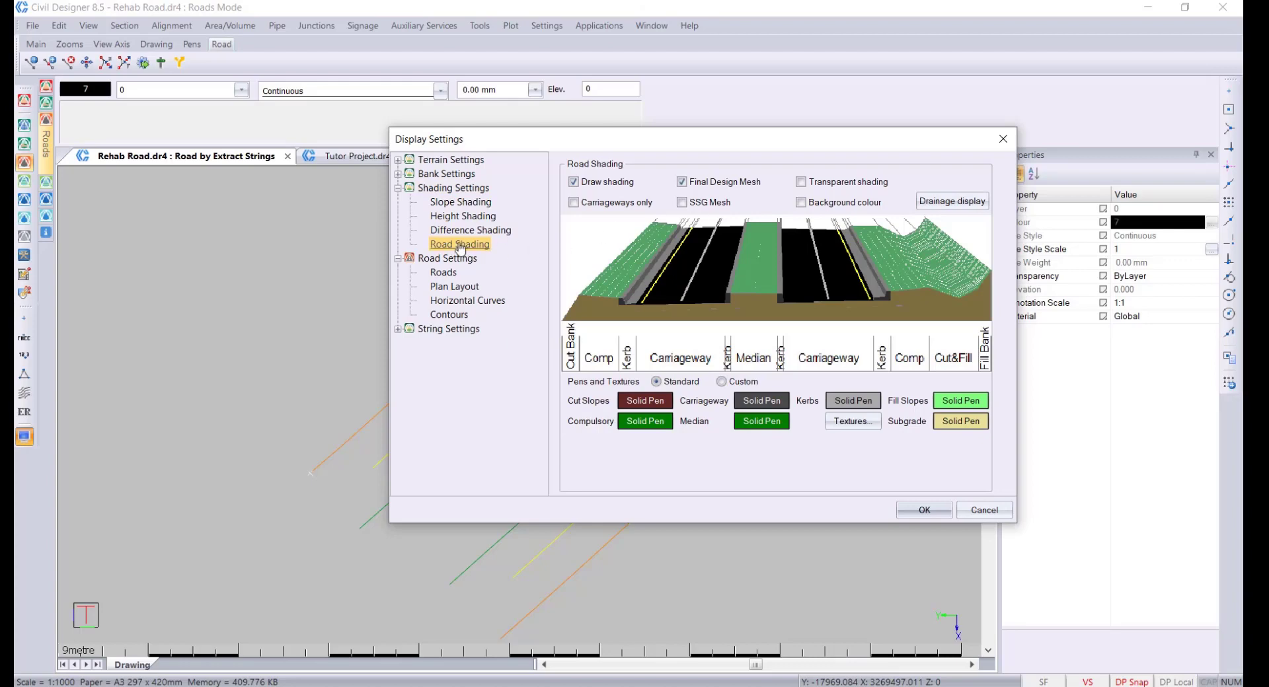
left_click(968, 203)
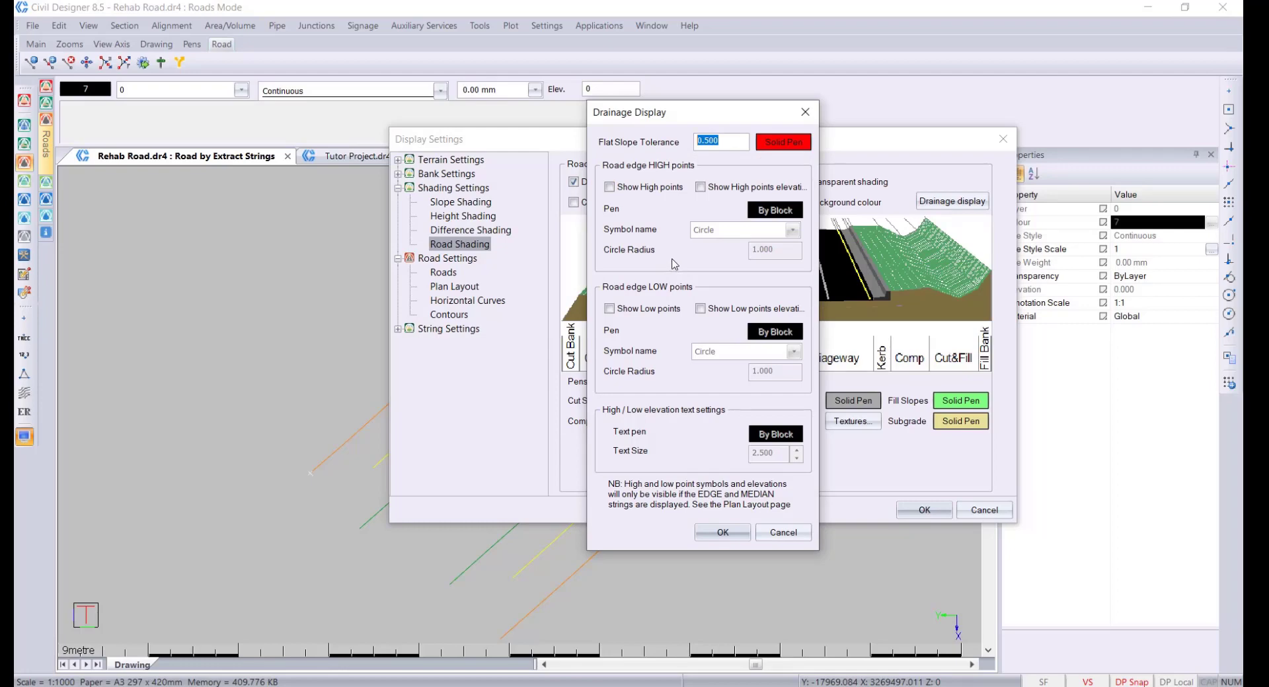
left_click(723, 534)
left_click(945, 516)
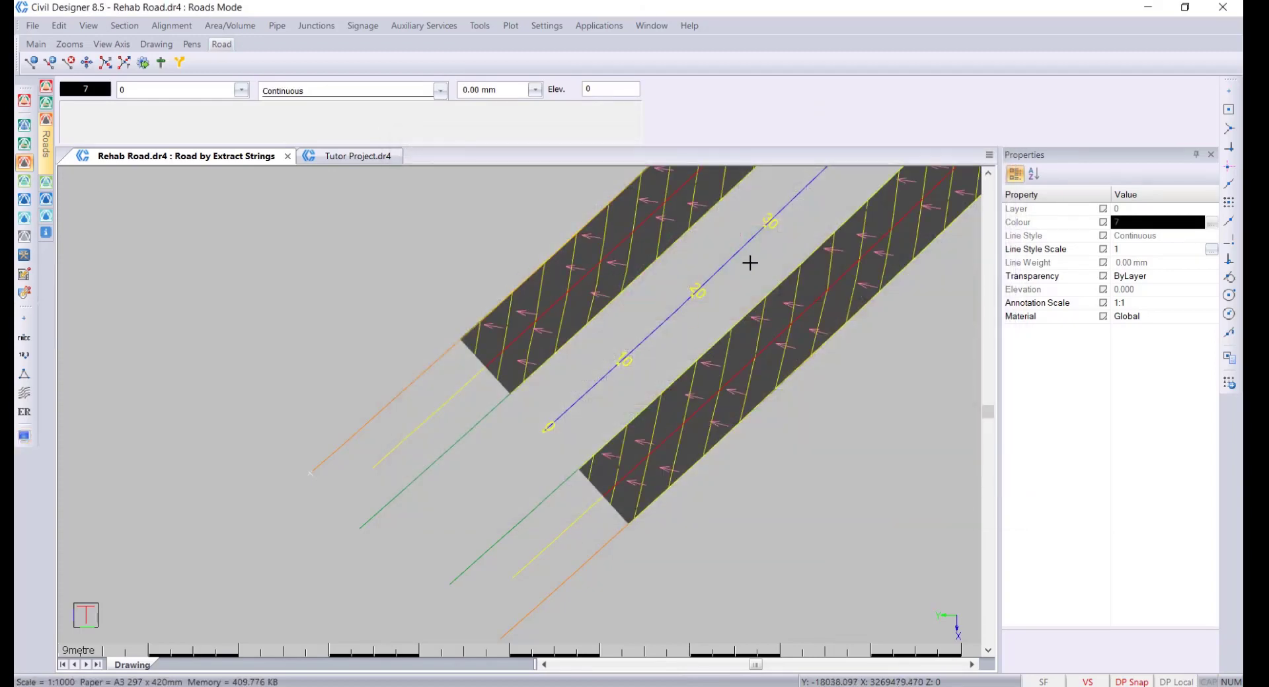
Step: Examine the contours and slope arrows along both carriageways in the road plan
middle_click_drag(750, 263, 558, 515)
middle_click_drag(655, 431, 577, 503)
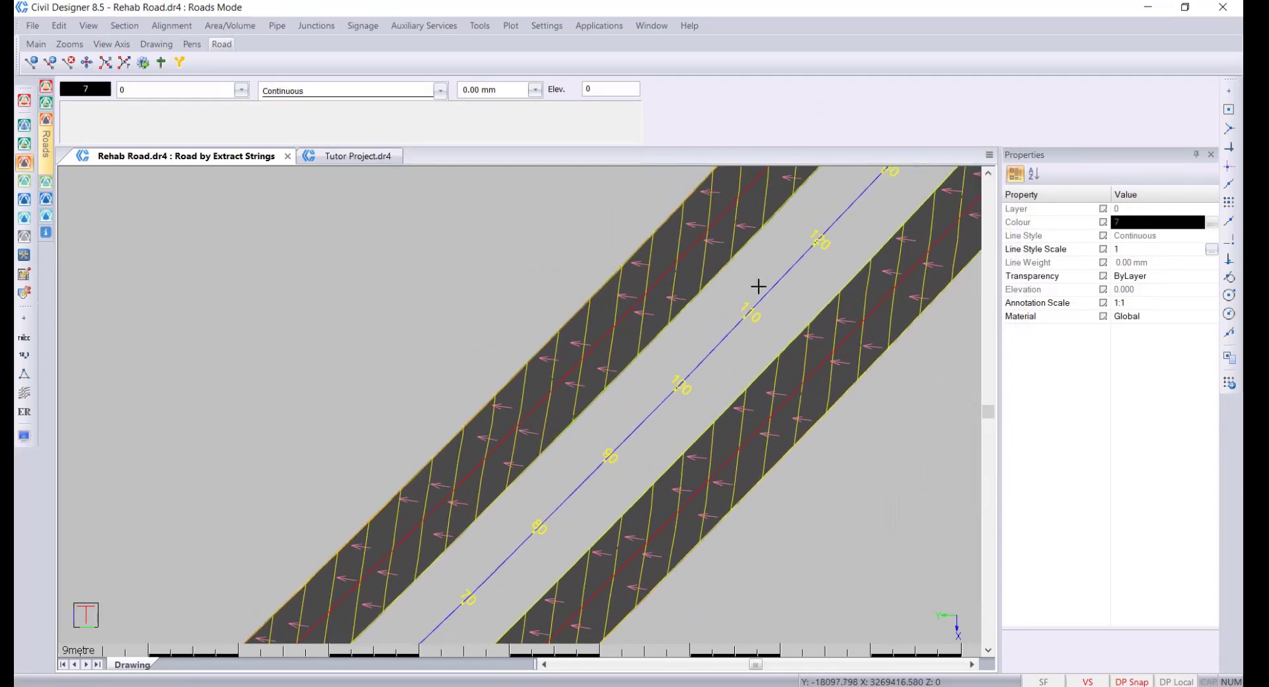
mouse_move(758, 286)
middle_mouse_down()
mouse_move(643, 336)
mouse_move(569, 457)
middle_mouse_up()
middle_click_drag(736, 350, 675, 431)
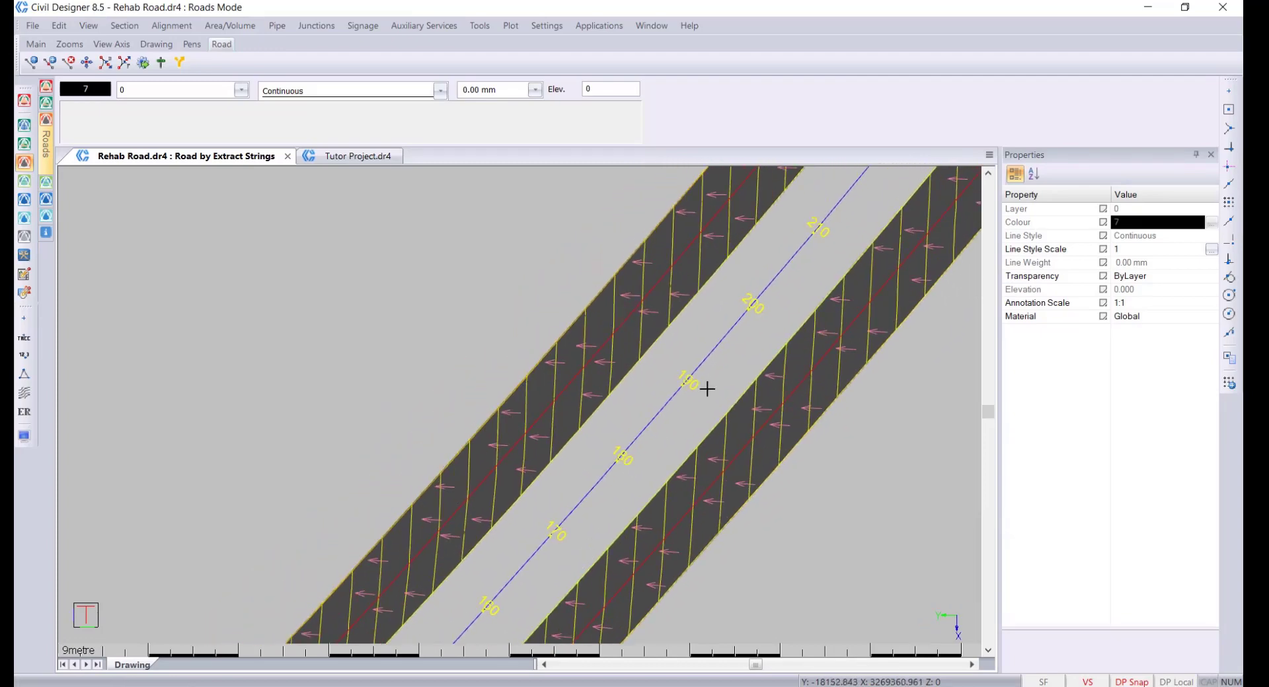
middle_click_drag(706, 387, 528, 401)
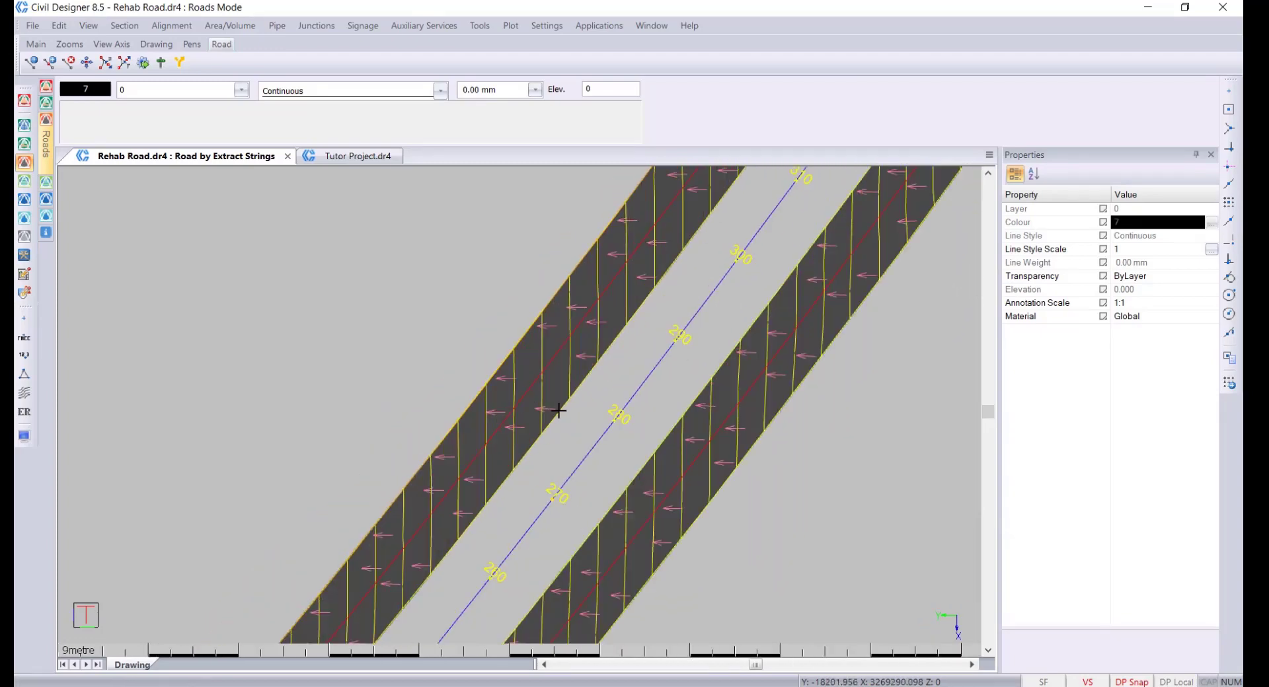
scroll(556, 411, "down", 5)
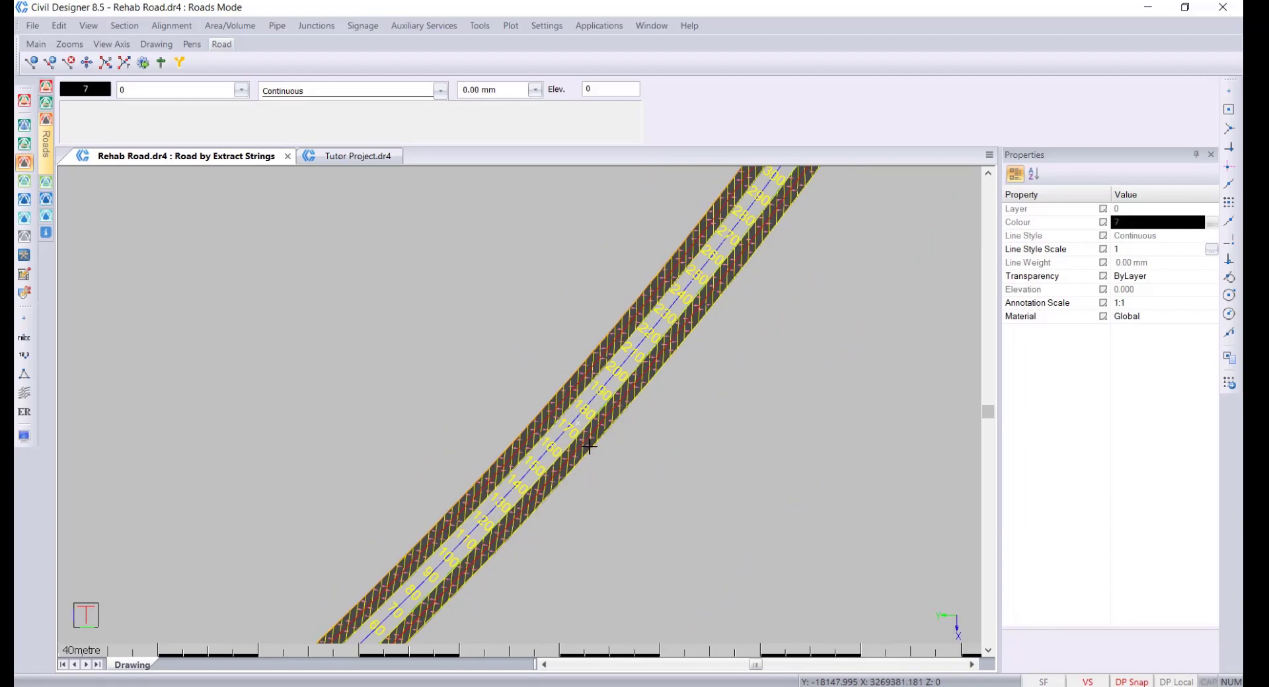
Step: Inspect the cross section at chainage 180 in the graphical editor, checking the layerworks of both carriageways, and close the editor
left_click(125, 26)
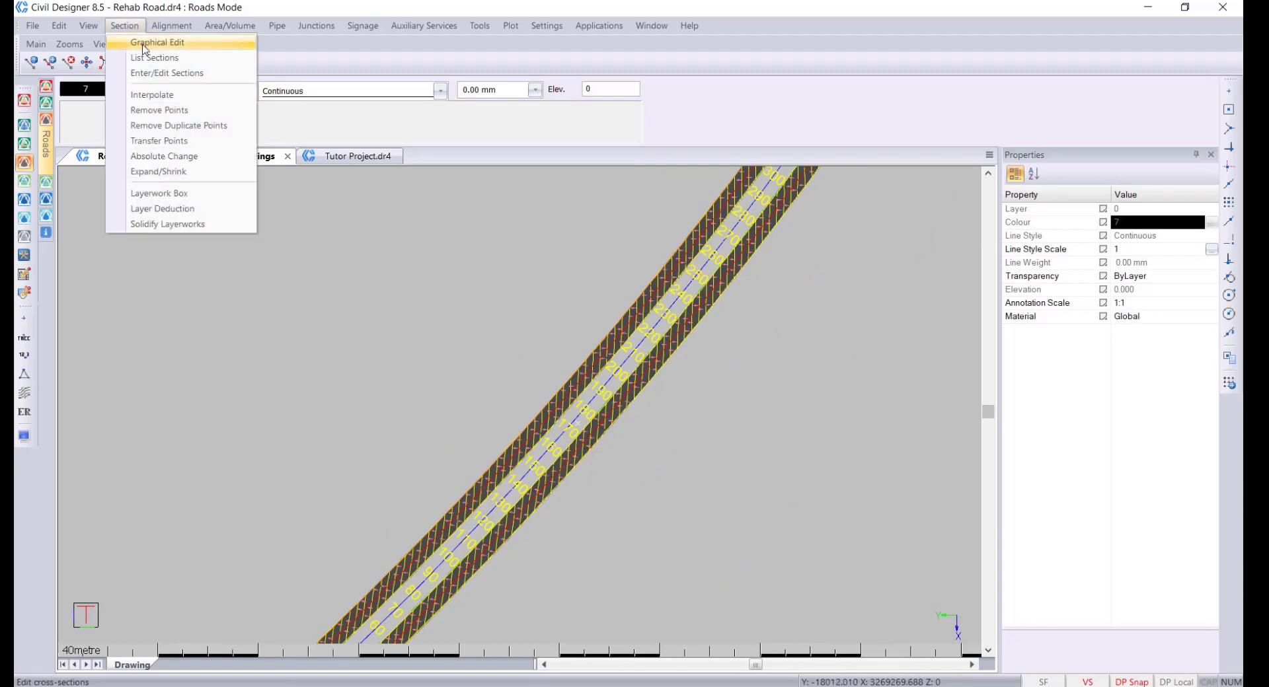
left_click(151, 43)
left_click(595, 411)
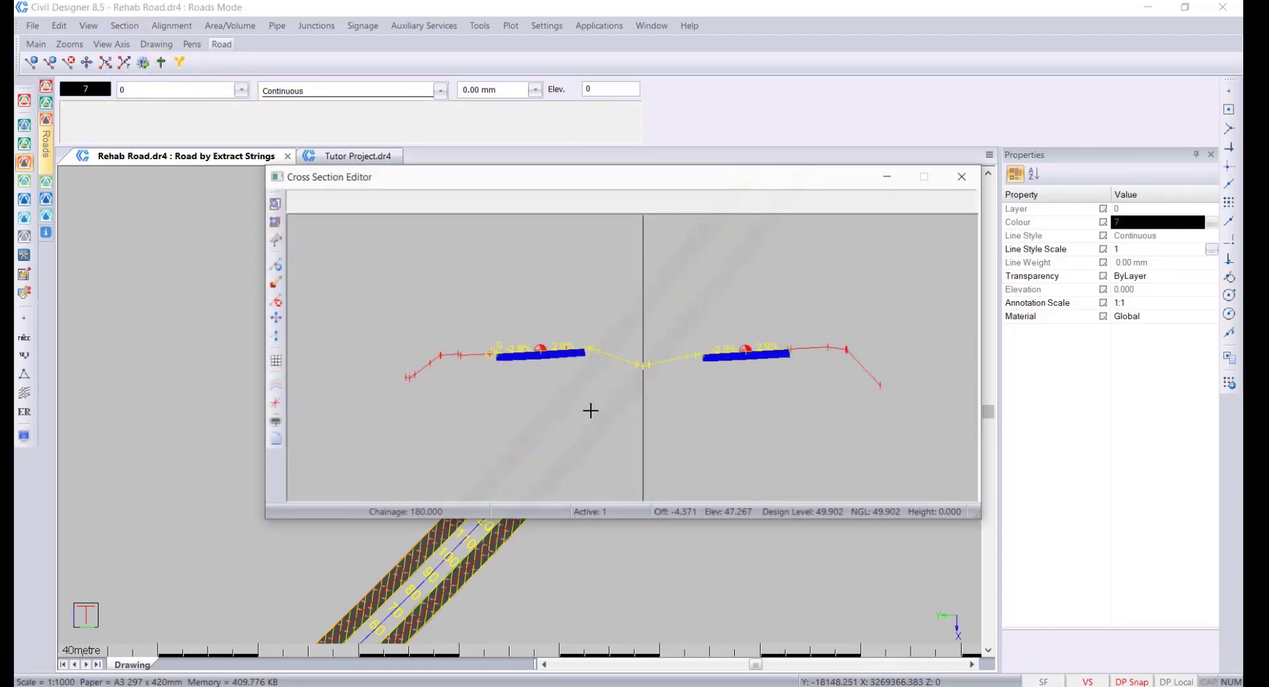
scroll(628, 370, "up", 2)
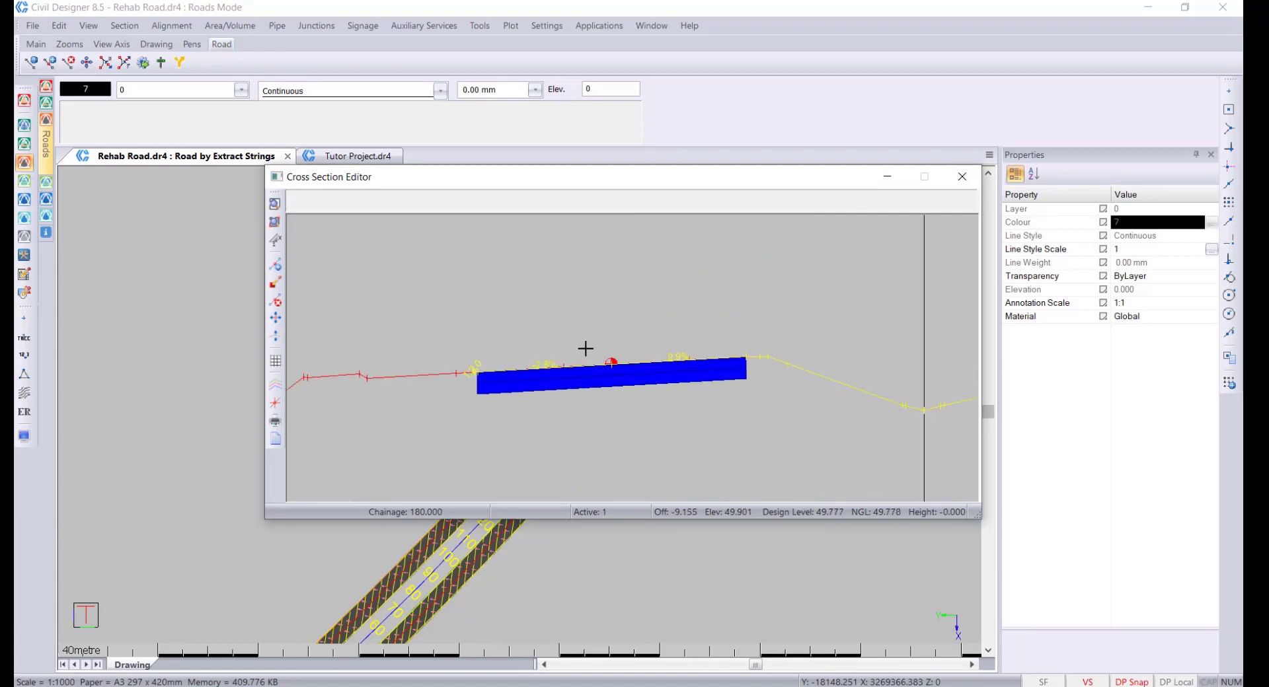
middle_click_drag(941, 397, 787, 410)
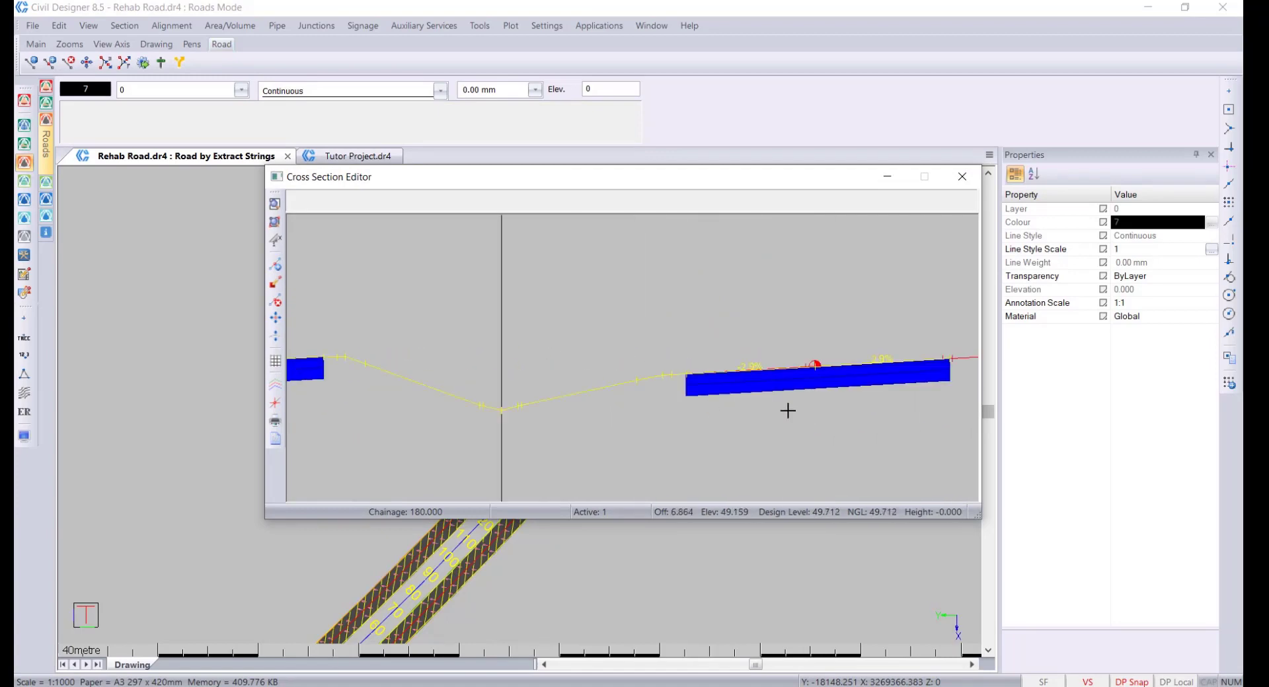
scroll(632, 357, "down", 3)
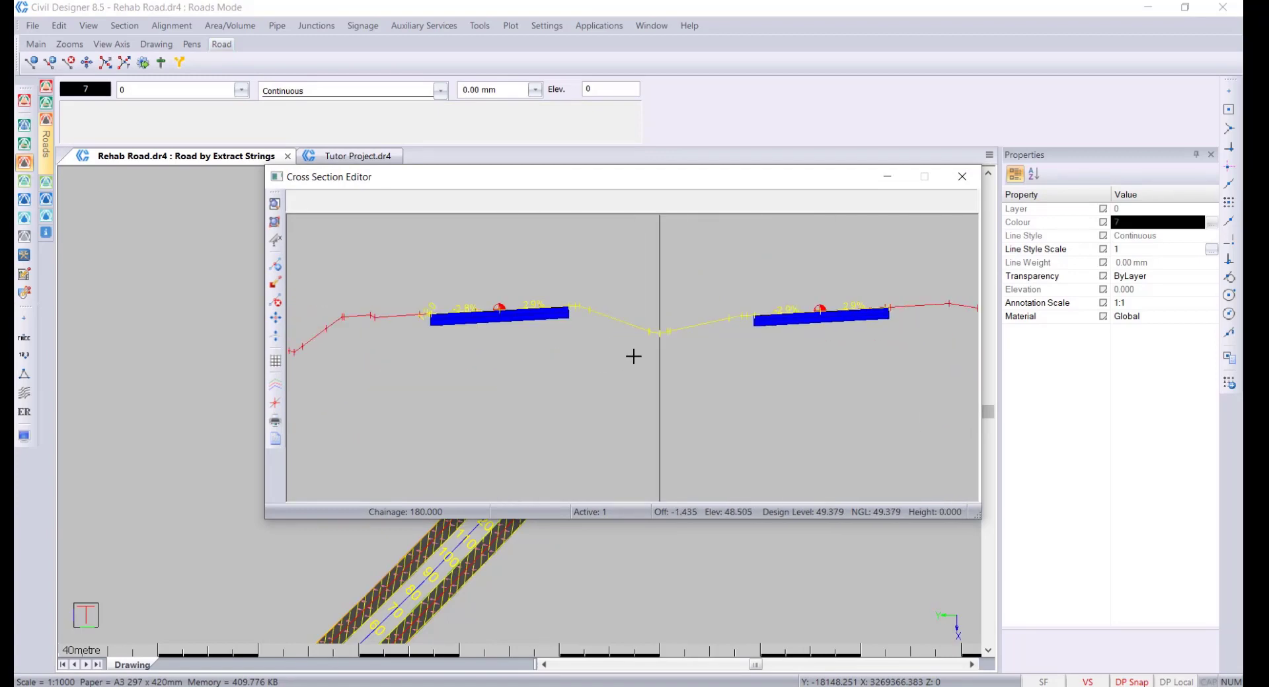
left_click(962, 176)
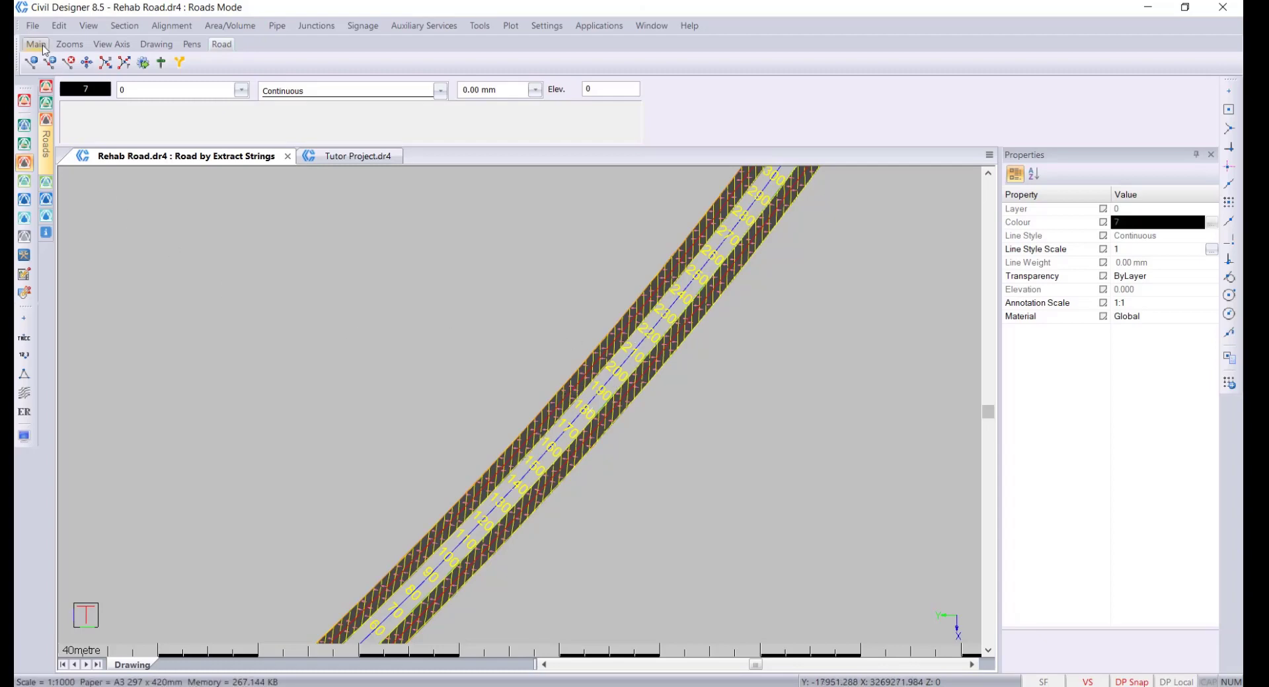
Step: Open the layer settings of the road "Road by Extract Strings" and rename Layer 1 as "Rd1 Lay1 Survey of Existing"
left_click(32, 26)
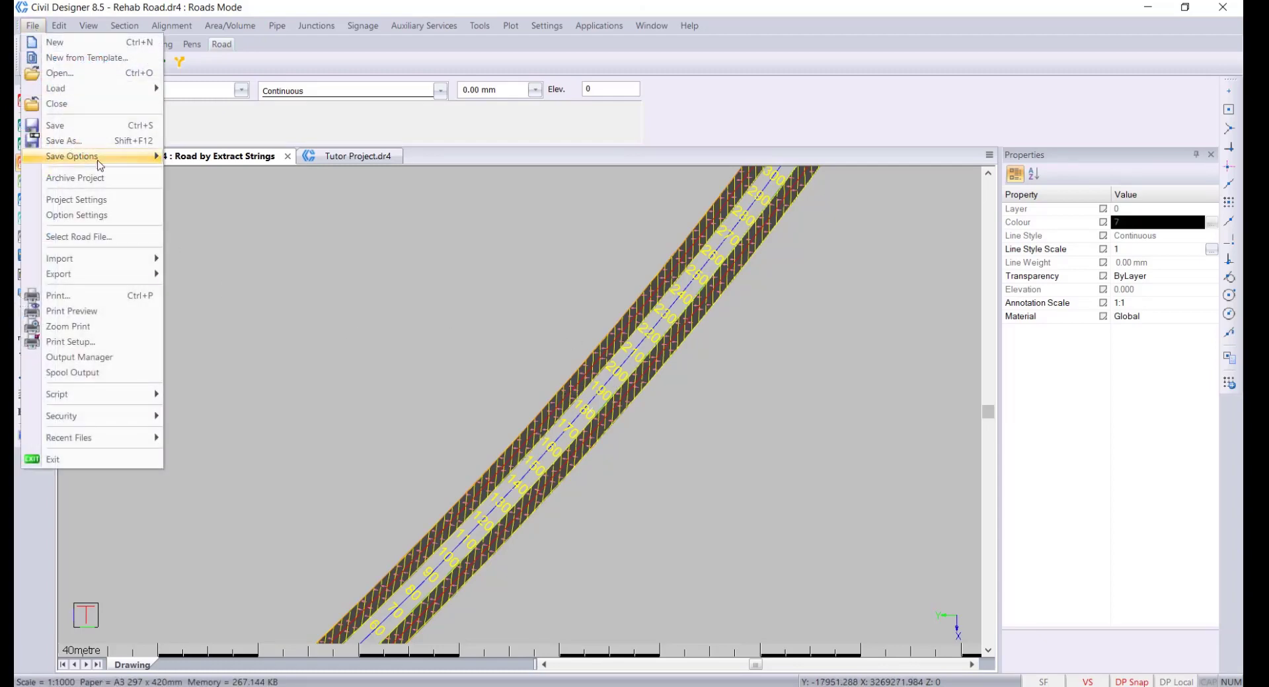
left_click(130, 236)
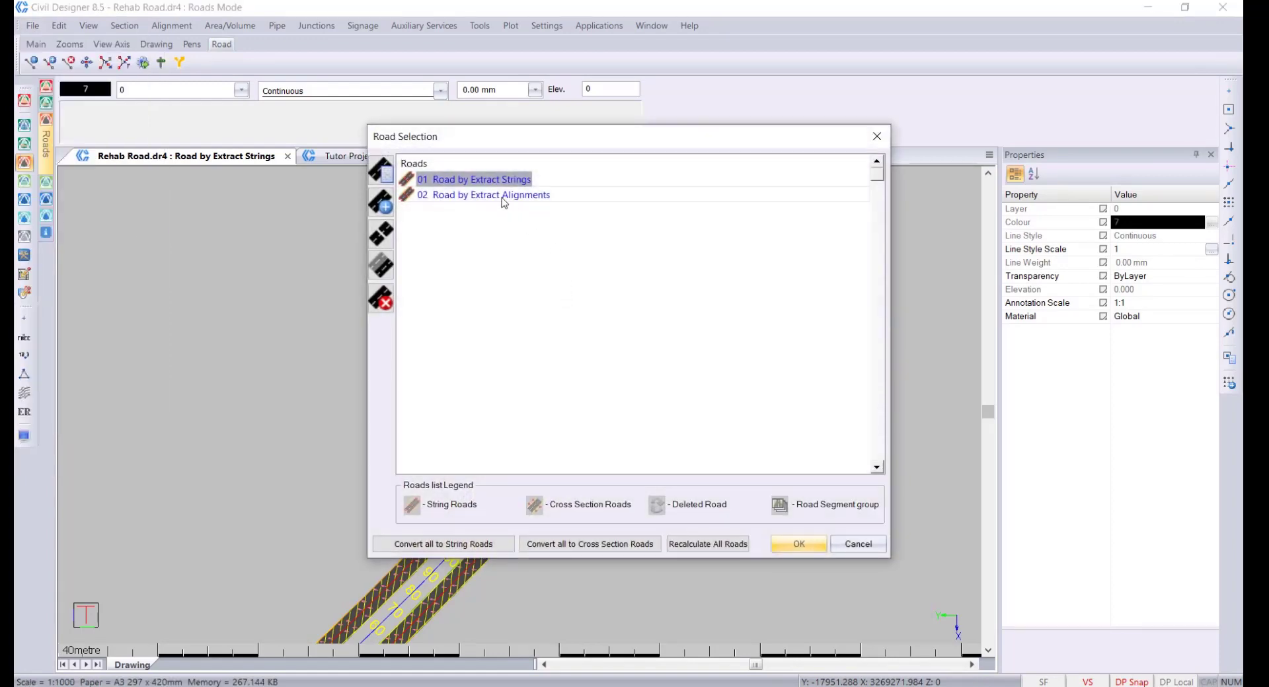
left_click(383, 172)
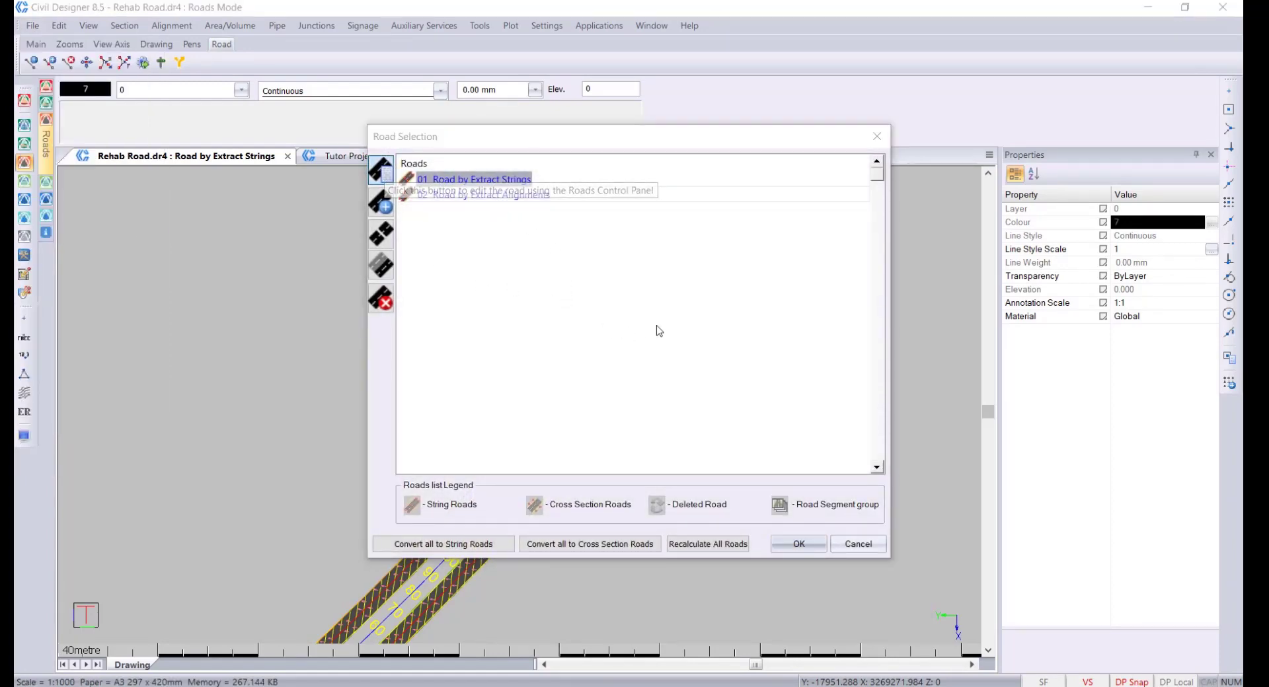
left_click(439, 123)
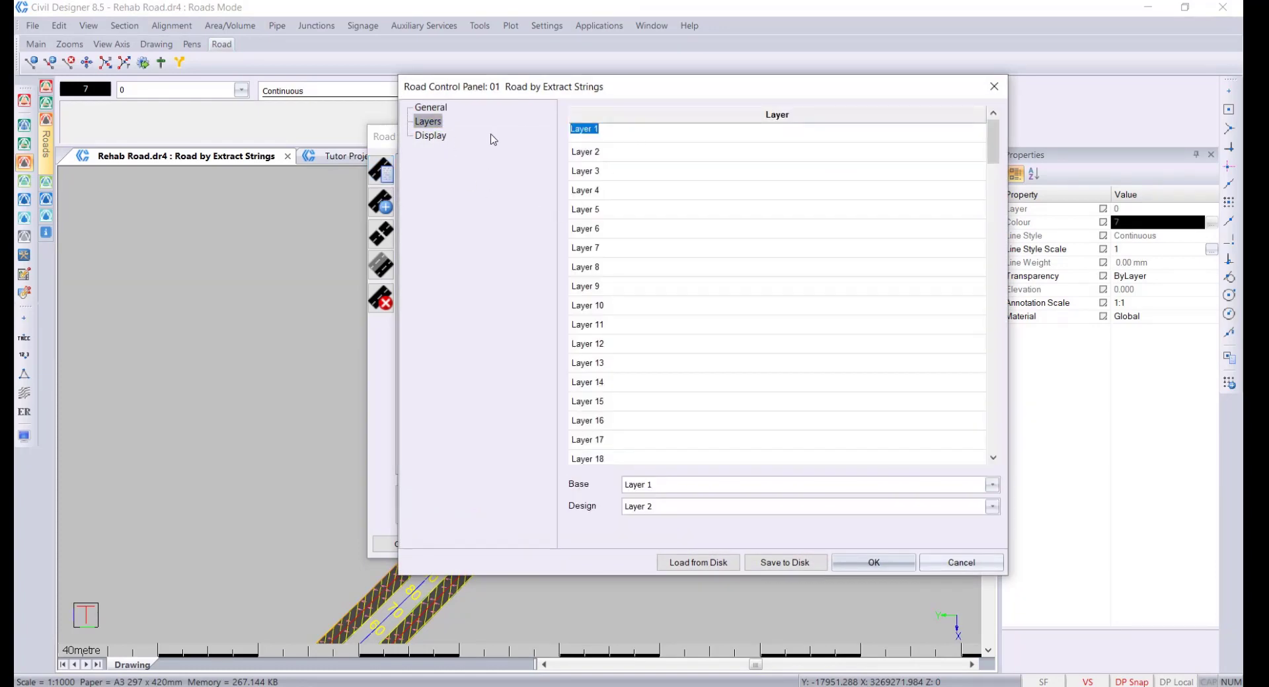
type("Rd1")
Step: Rename Layer 2 as "Rd1 Lay2 Road Model Final Levels" and apply the road settings
left_click(637, 151)
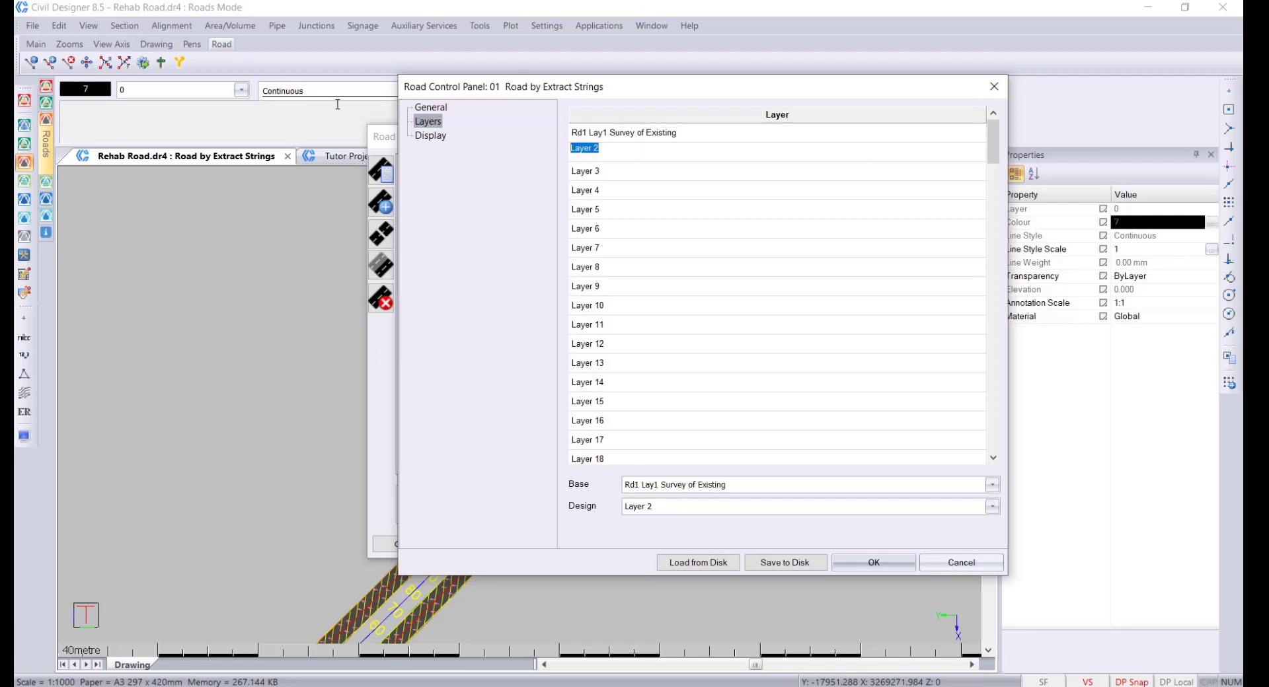
type("Rd1")
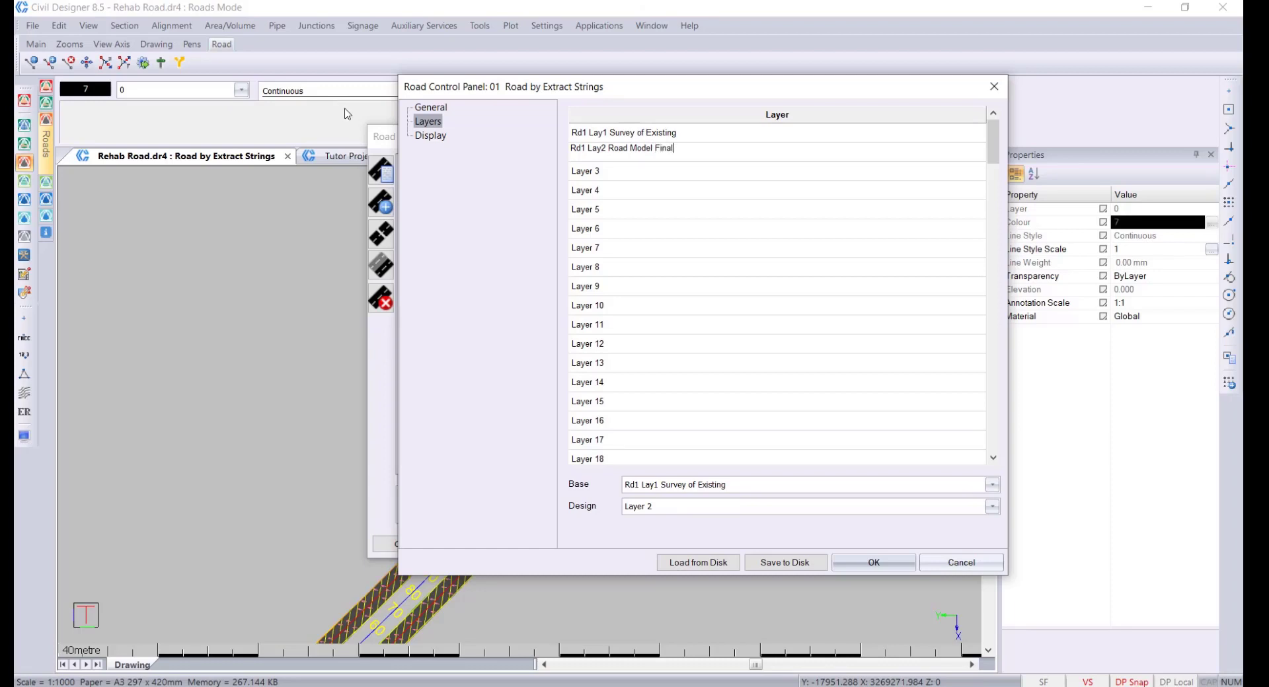
left_click(691, 171)
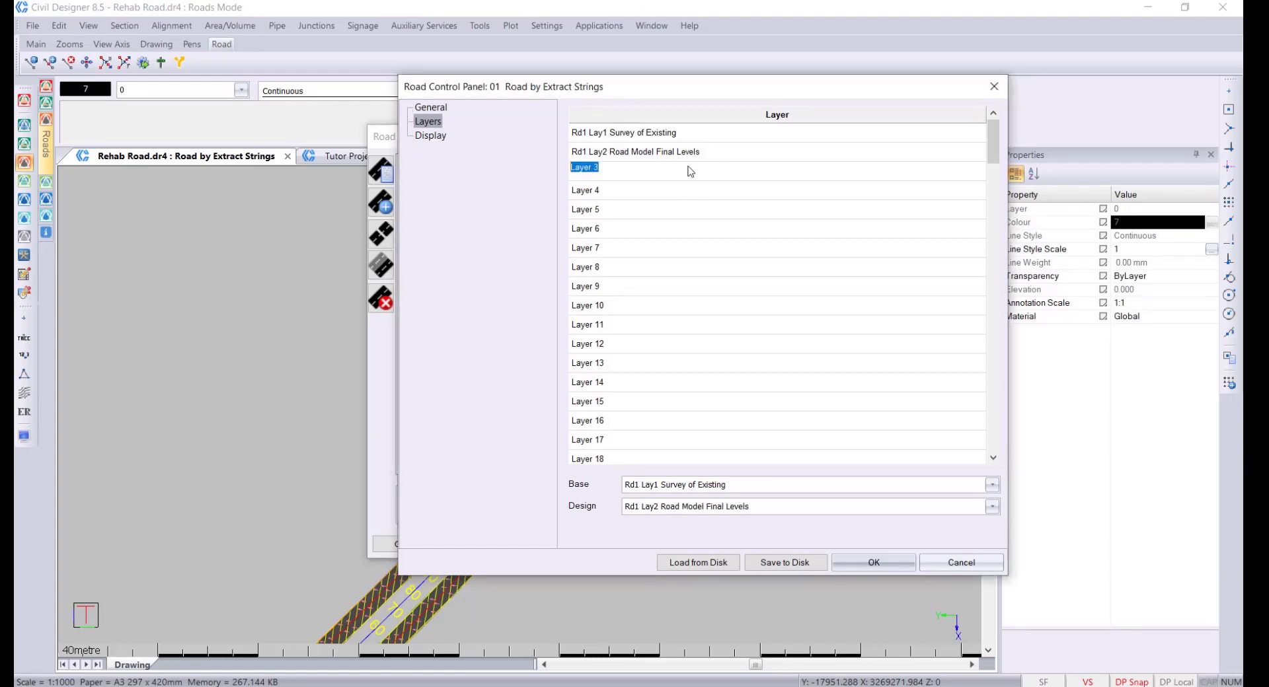
left_click(865, 562)
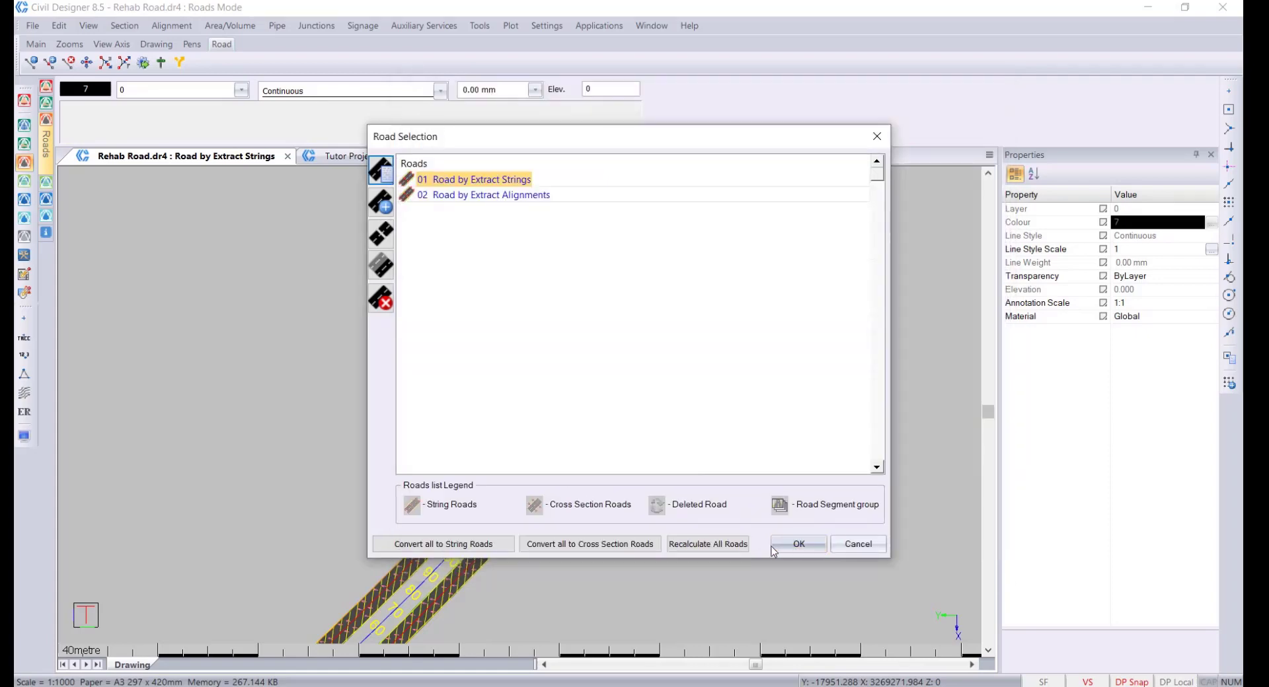
left_click(786, 547)
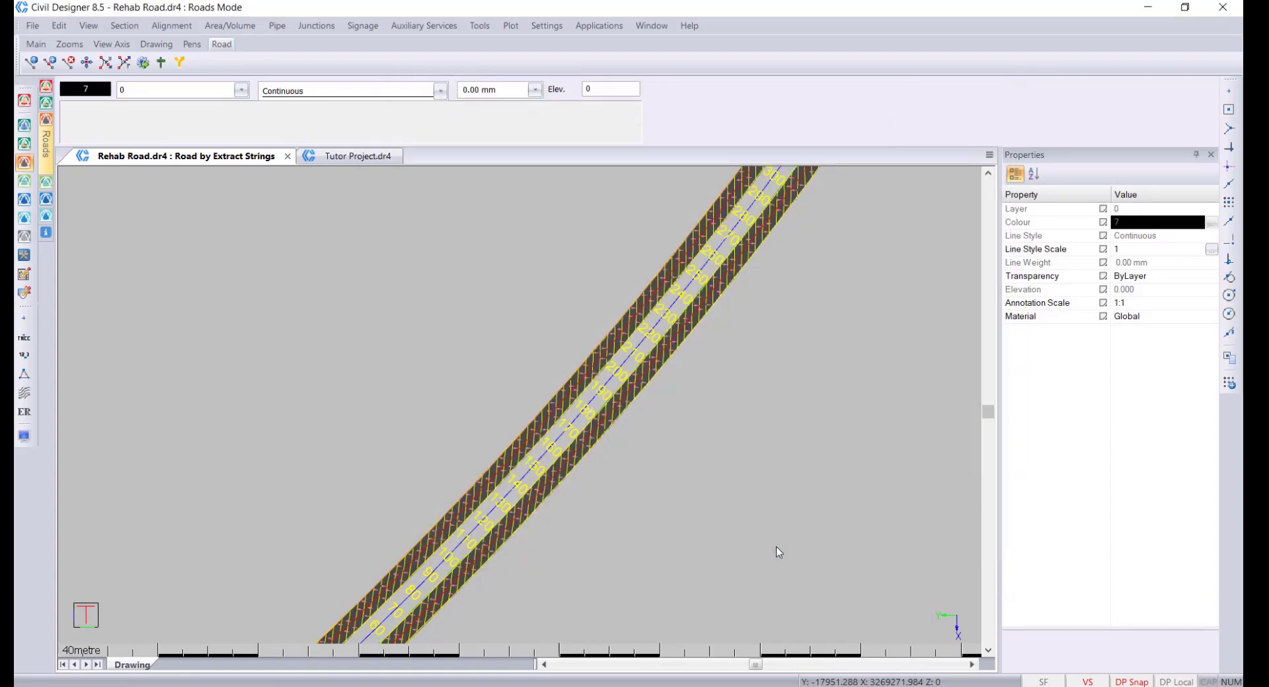
Step: Generate dynamically updated A0 cross-section layouts from the Sanral Cross Section sheet file at 1:100 horizontal and vertical scales
left_click(511, 26)
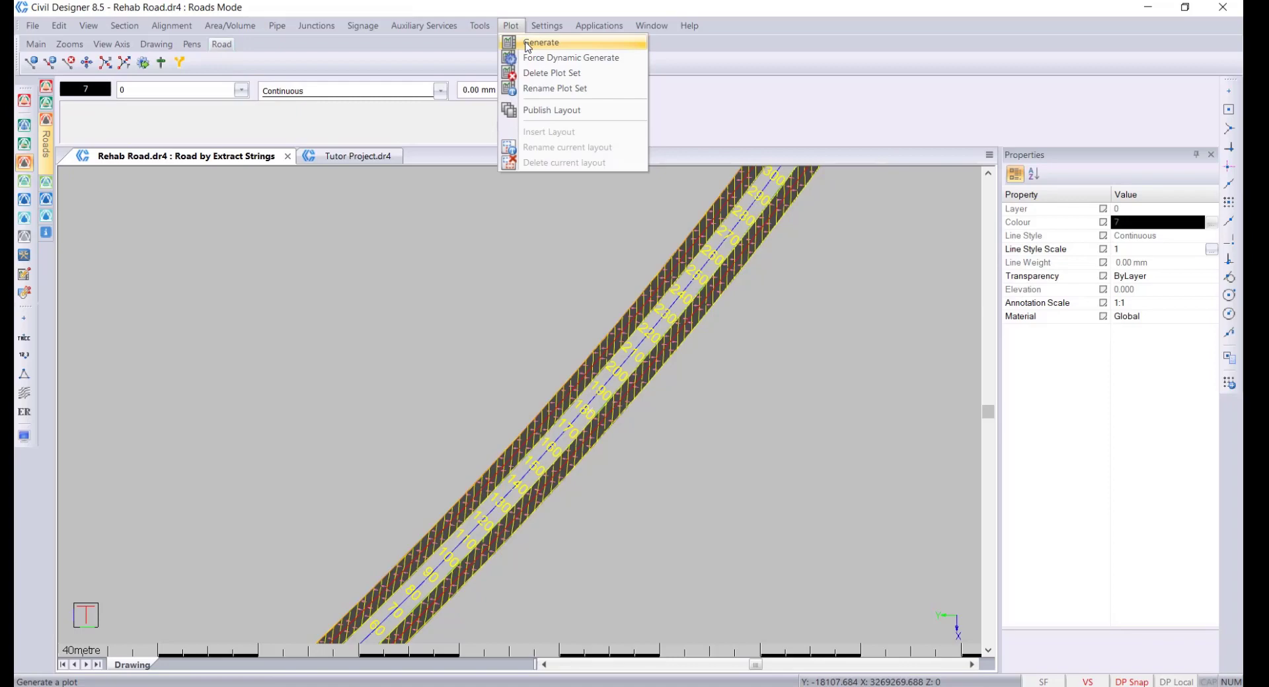
left_click(527, 42)
left_click_drag(613, 170, 702, 184)
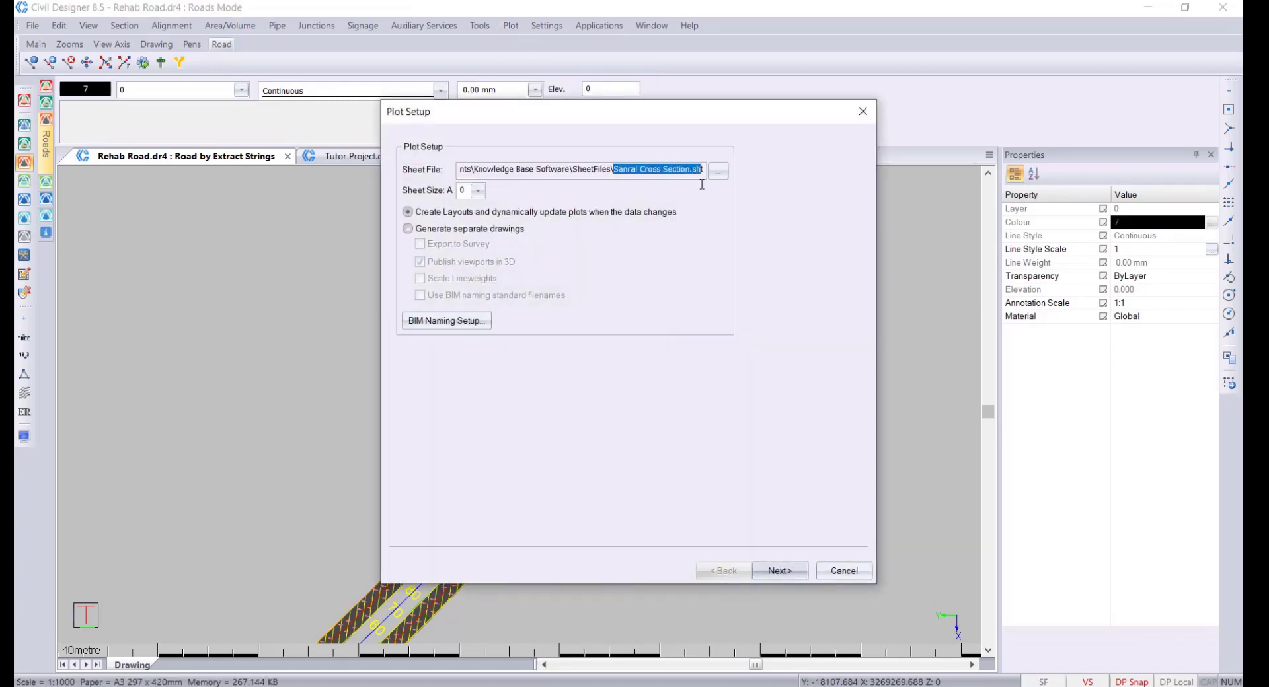
left_click(790, 576)
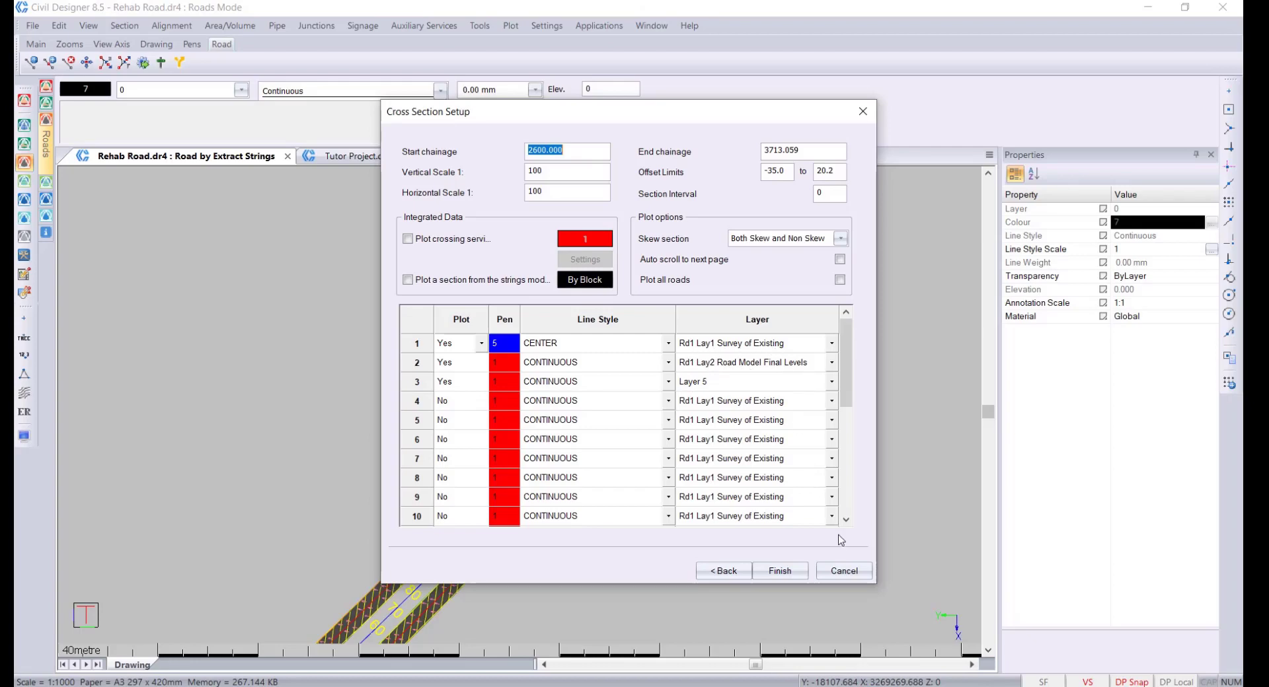
left_click(780, 571)
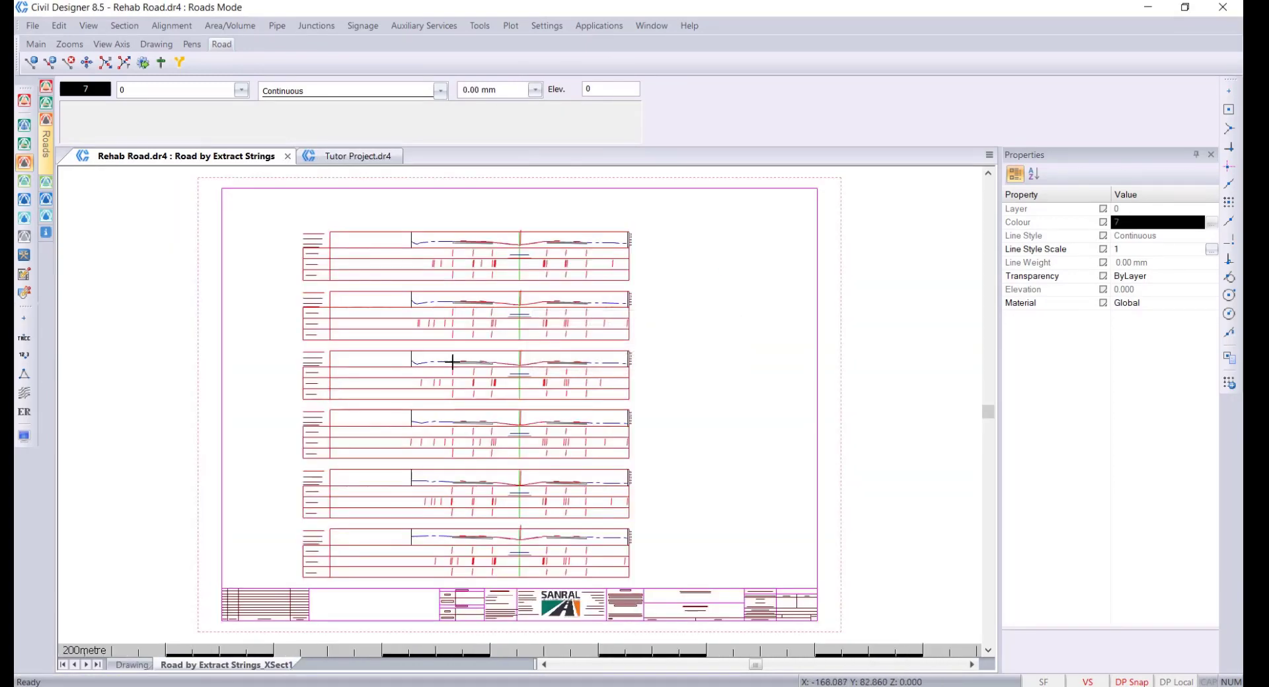
Step: Examine the finished levels, ground levels, offsets and crossfalls of both carriageways in the plotted cross section at chainage 2640
scroll(501, 368, "up", 5)
mouse_move(369, 439)
middle_mouse_down()
mouse_move(563, 357)
mouse_move(438, 439)
mouse_move(252, 443)
mouse_move(260, 492)
middle_mouse_up()
scroll(371, 351, "down", 5)
scroll(527, 370, "up", 4)
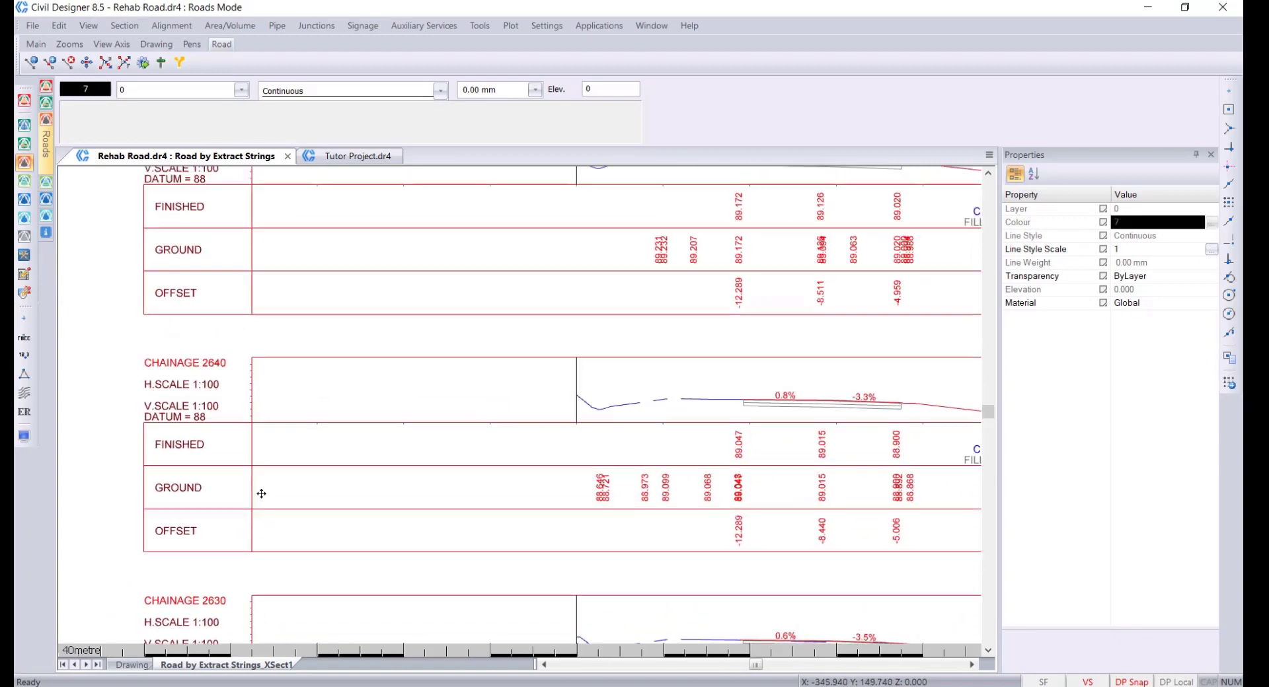
middle_click_drag(710, 455, 590, 439)
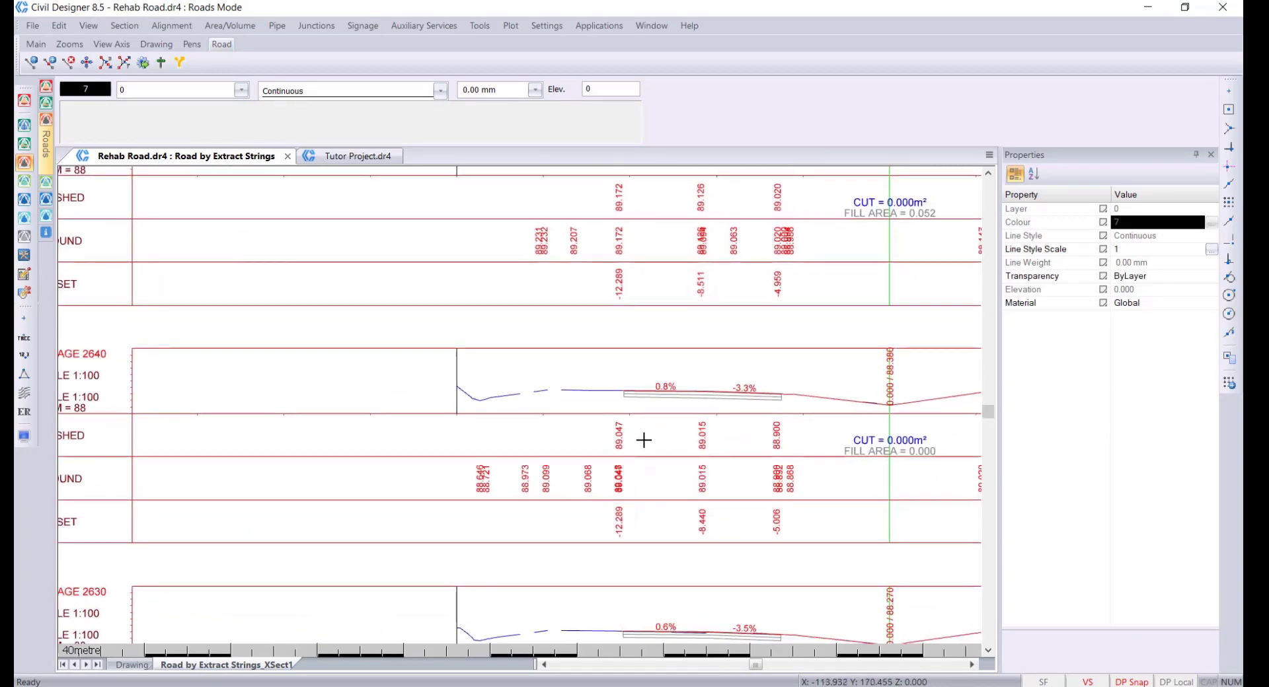
middle_click_drag(812, 437, 691, 427)
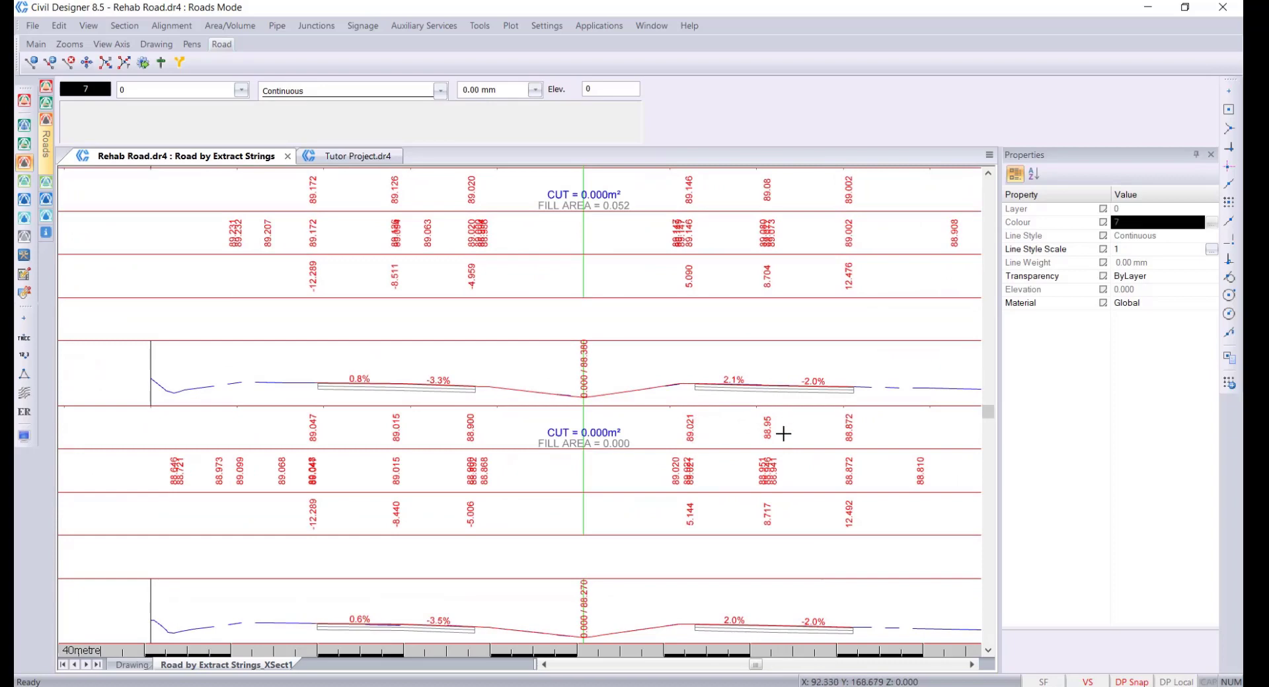
middle_click_drag(198, 492, 629, 439)
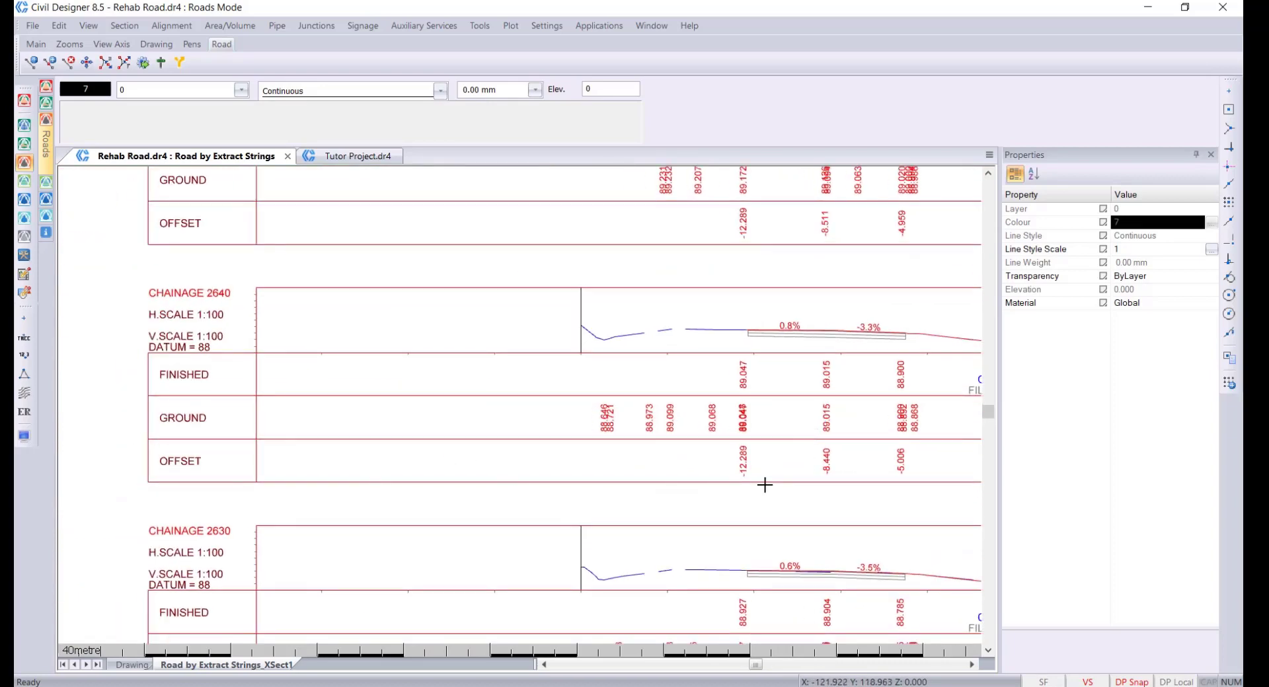
middle_click_drag(765, 485, 479, 462)
mouse_move(883, 480)
middle_mouse_down()
mouse_move(377, 485)
mouse_move(176, 443)
middle_mouse_up()
middle_click_drag(759, 461, 537, 441)
middle_click_drag(803, 440, 667, 438)
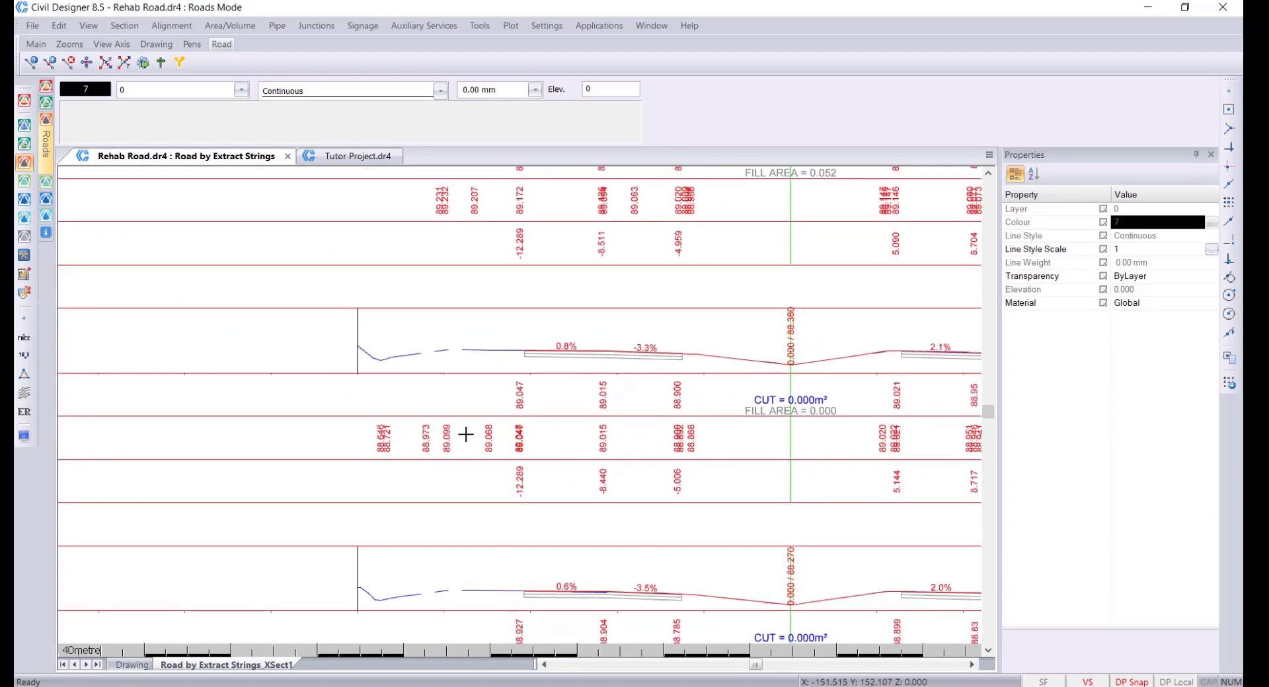
Step: Inspect the left carriageway's layerworks and surface lines in the other plotted cross sections and return to the full sheet
mouse_move(462, 433)
middle_mouse_down()
mouse_move(275, 482)
mouse_move(530, 513)
mouse_move(550, 250)
middle_mouse_up()
scroll(550, 250, "up", 5)
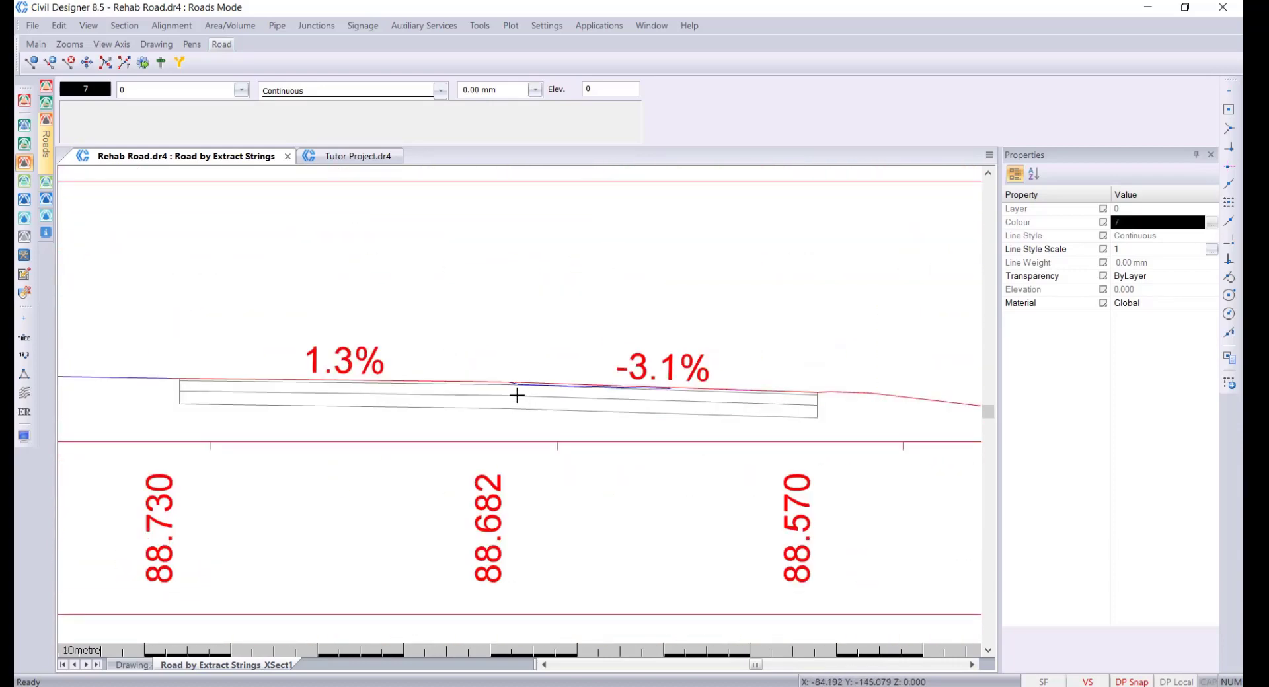
scroll(519, 354, "down", 1)
scroll(558, 404, "down", 2)
middle_click_drag(558, 405, 684, 626)
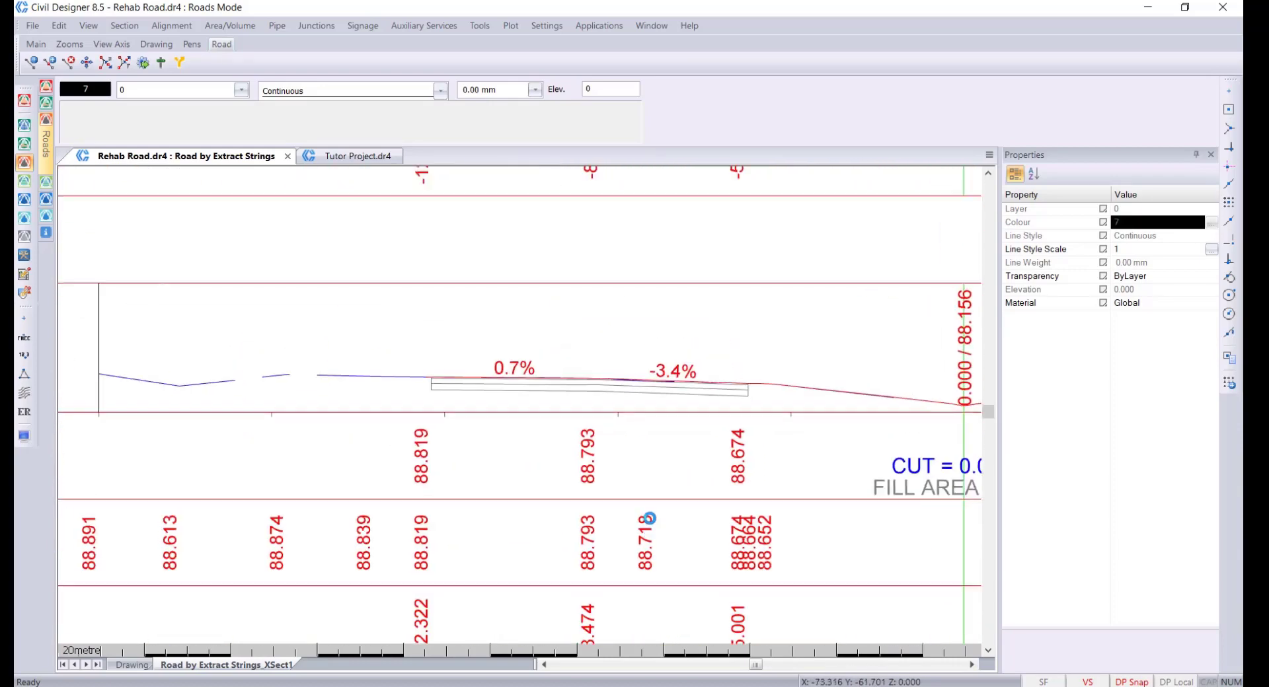
mouse_move(549, 371)
middle_mouse_down()
mouse_move(620, 484)
mouse_move(584, 523)
mouse_move(527, 425)
middle_mouse_up()
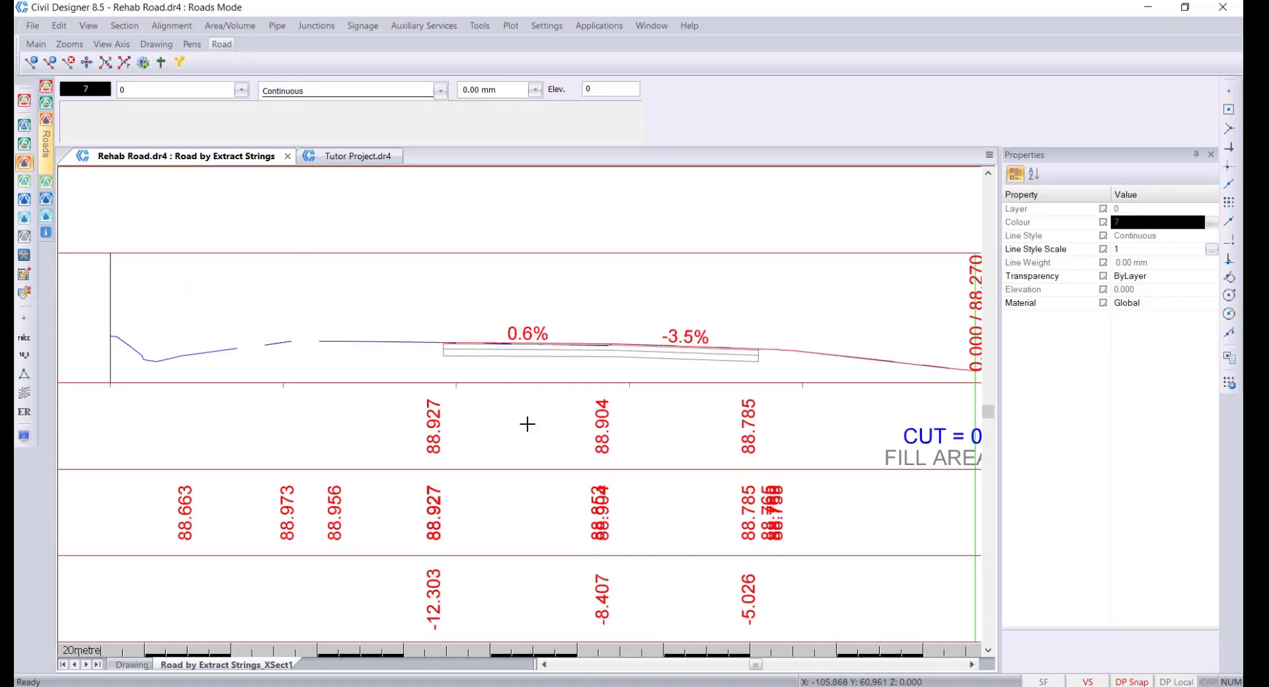
scroll(621, 382, "down", 6)
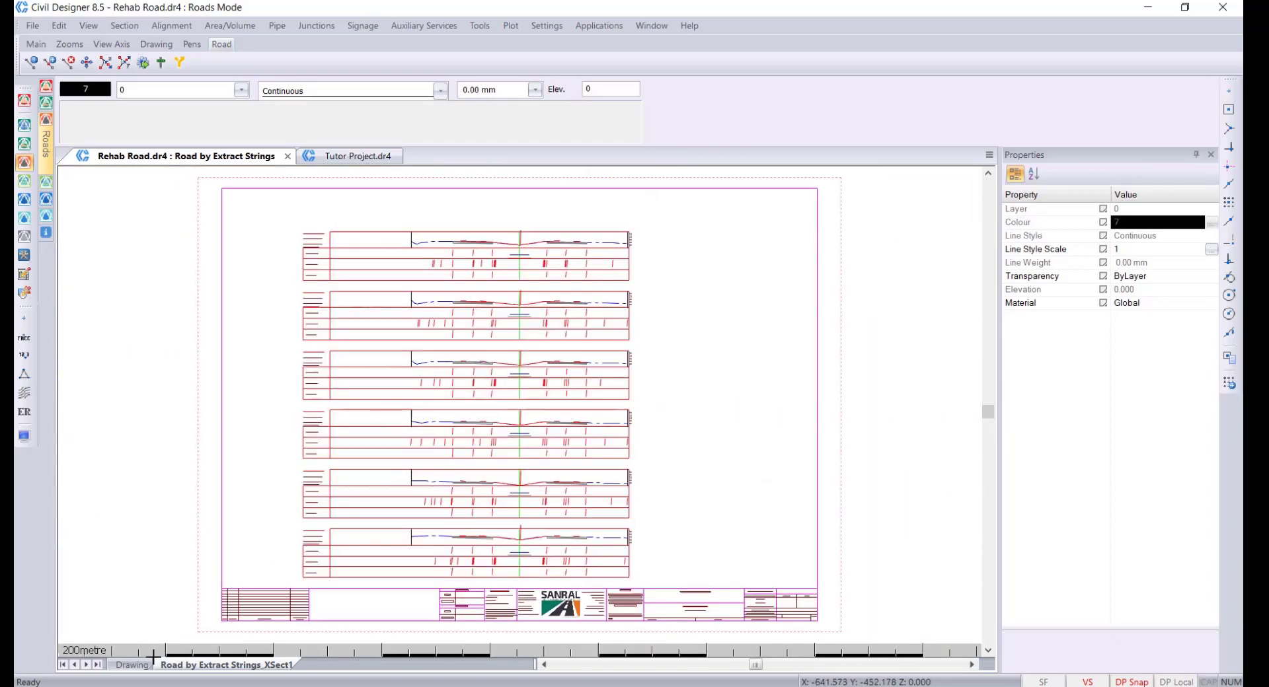
Step: Switch from the cross-section sheet to the plan drawing and look closely at the dual carriageway
left_click(131, 665)
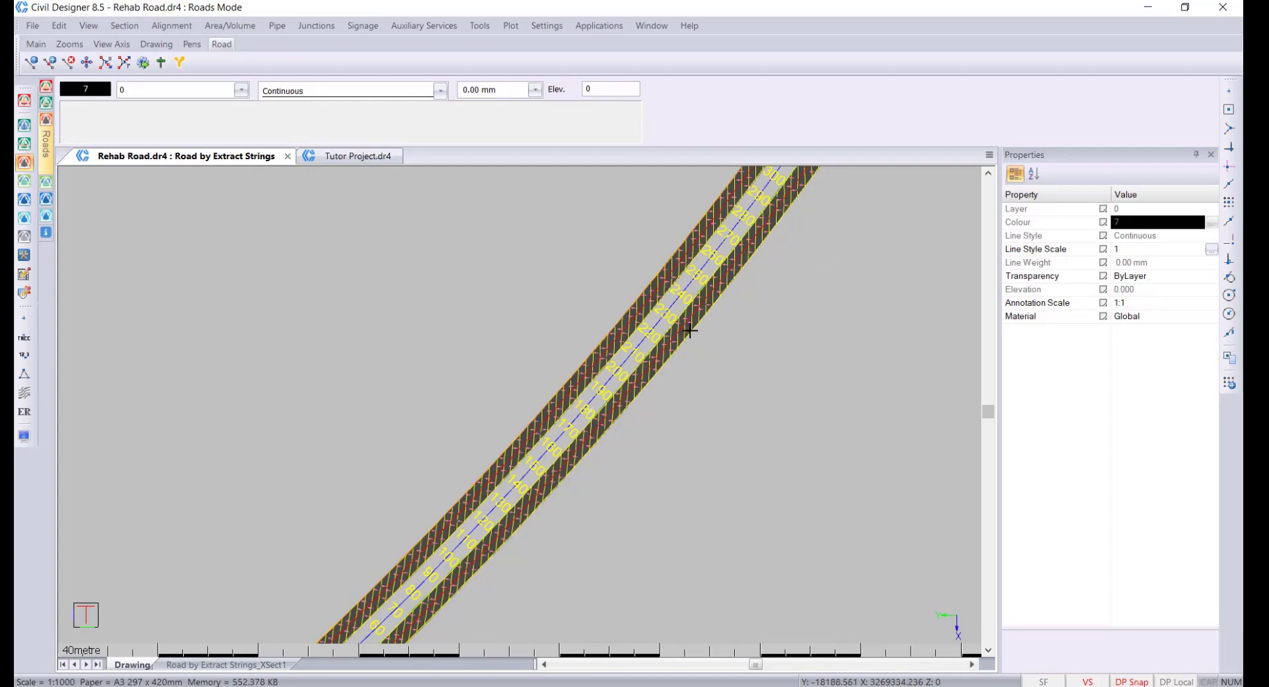
scroll(647, 333, "up", 2)
scroll(648, 333, "up", 2)
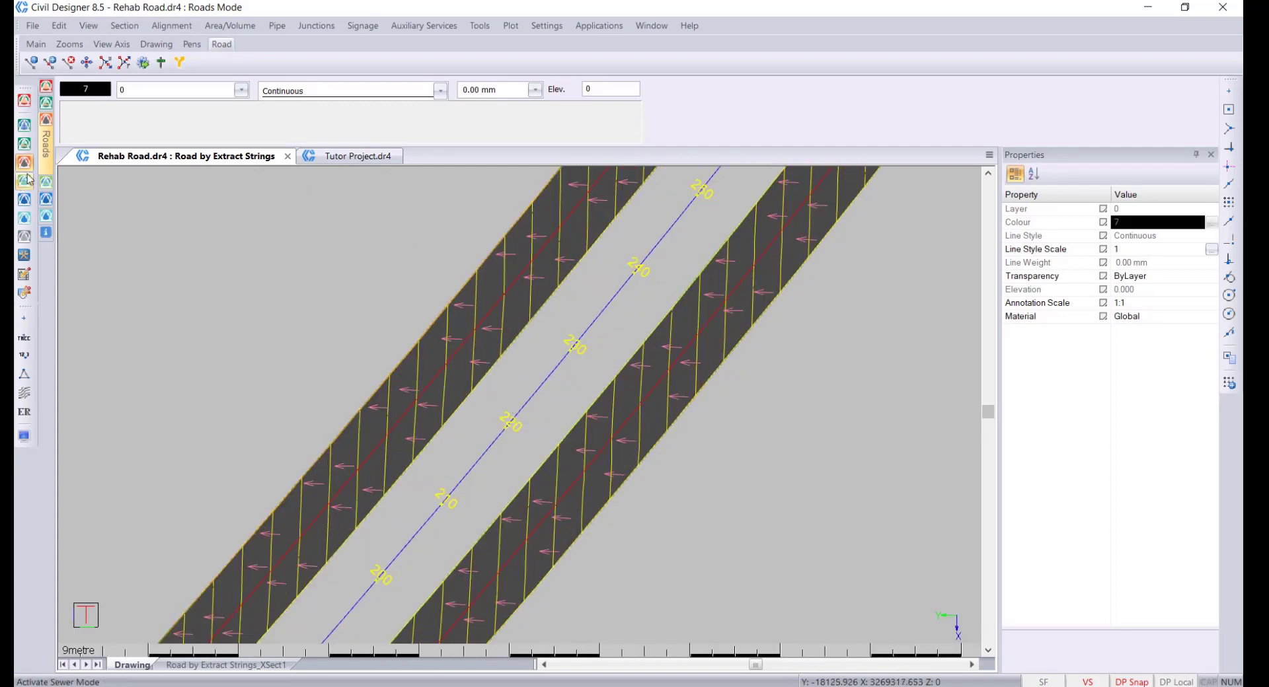
left_click(480, 25)
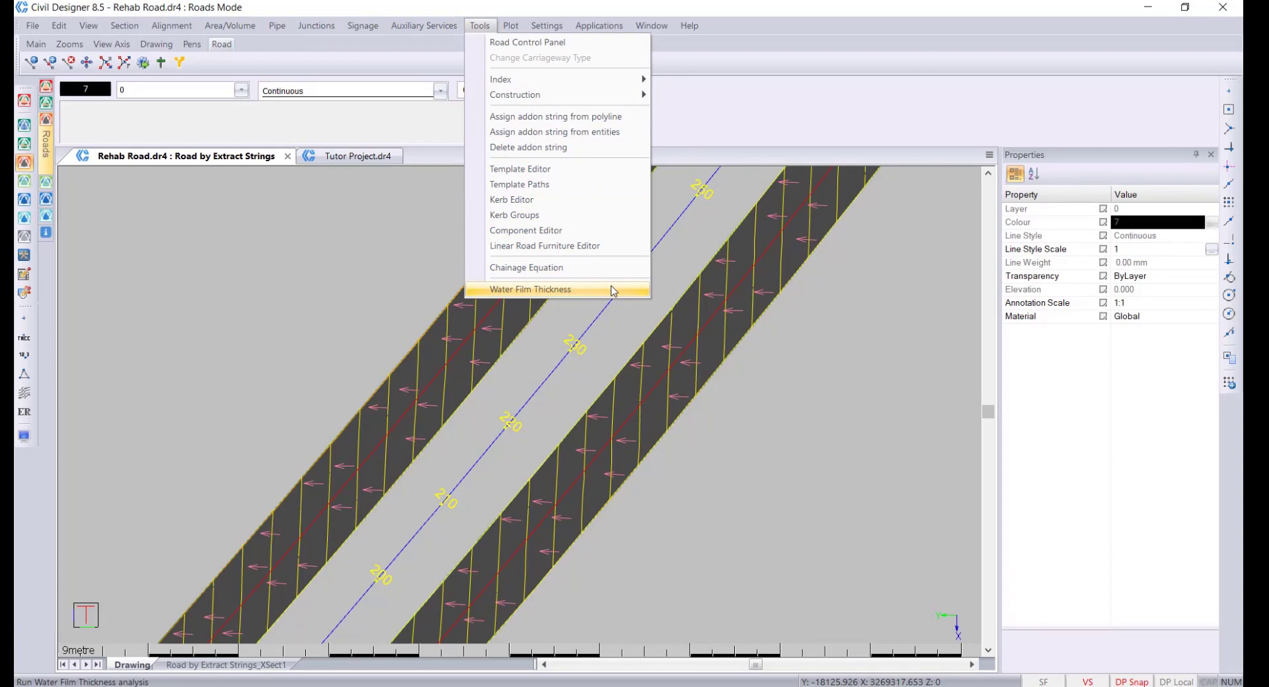
left_click(349, 30)
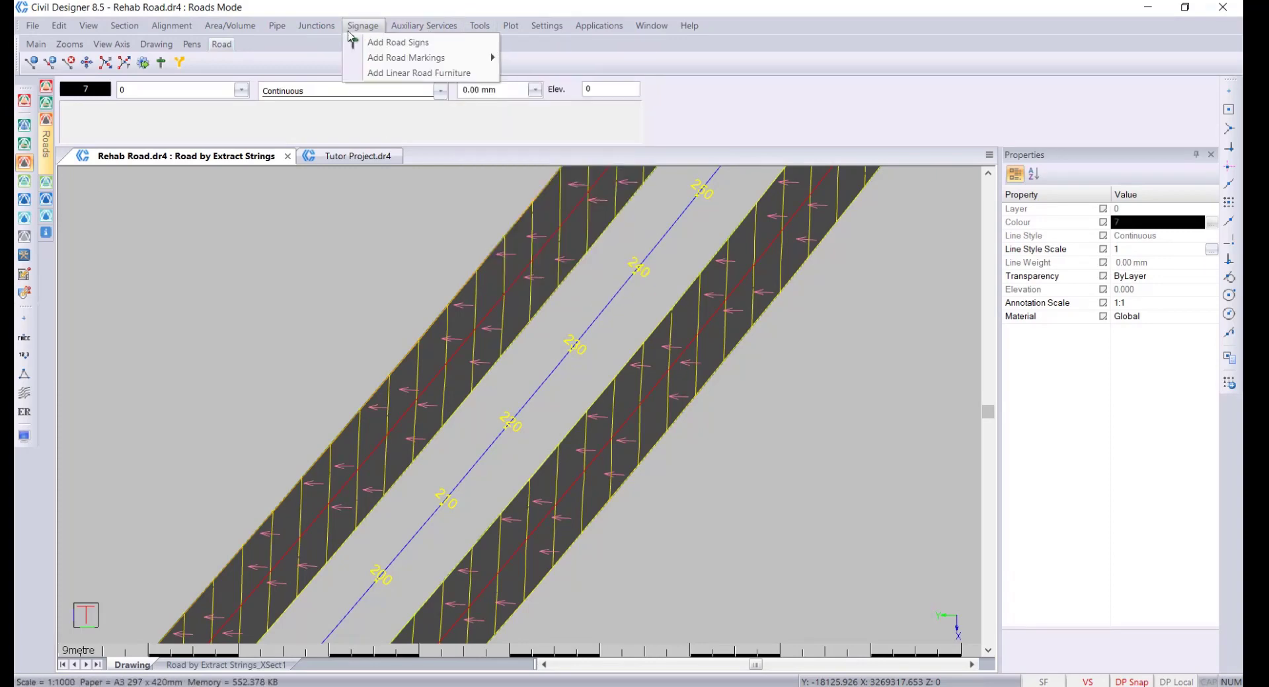
mouse_move(316, 25)
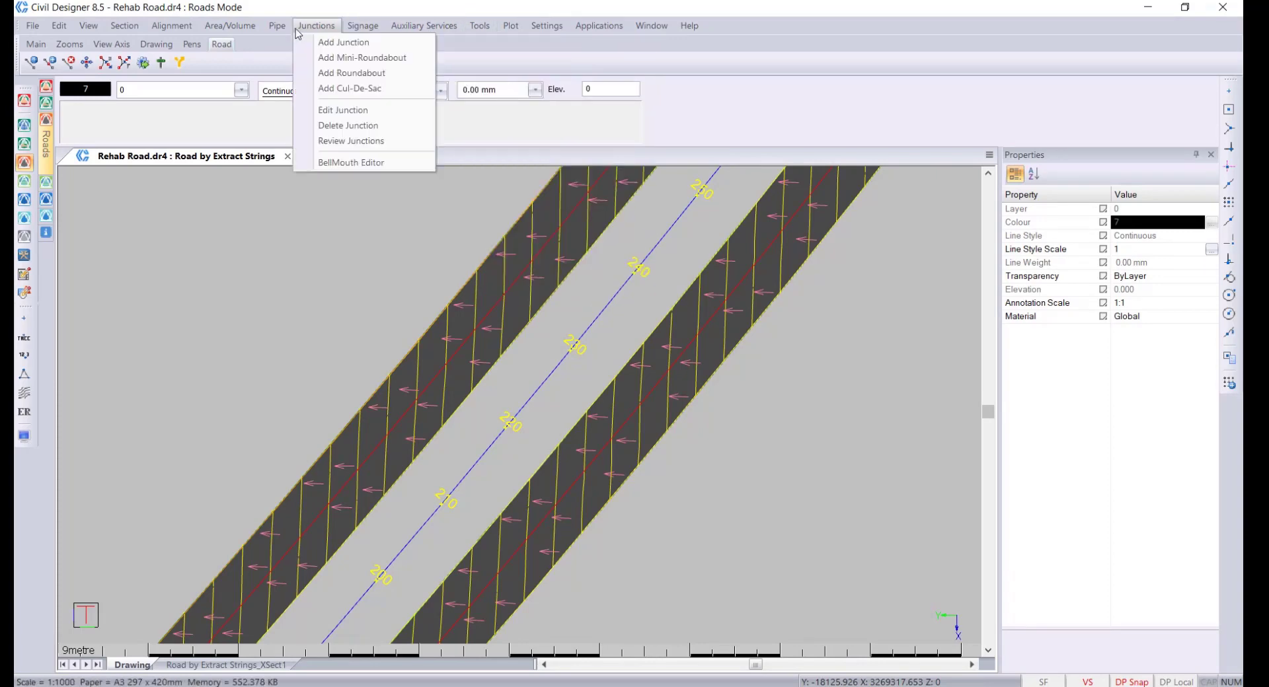
left_click(408, 111)
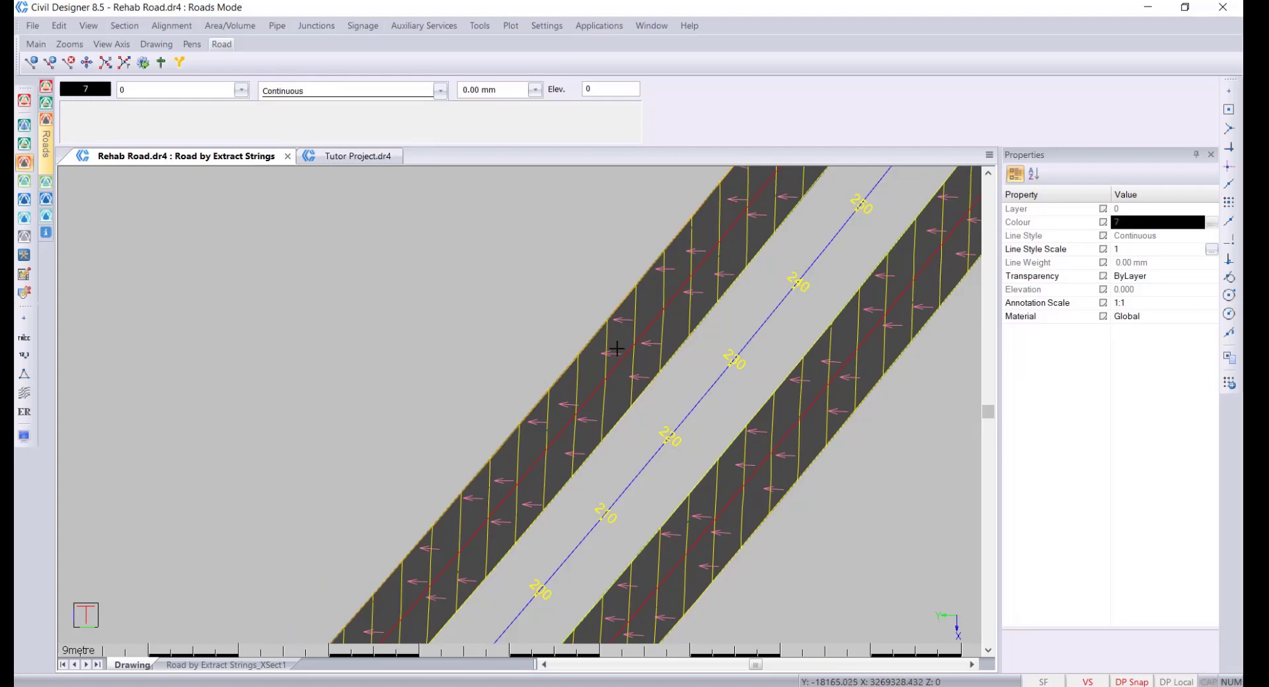
scroll(617, 348, "down", 3)
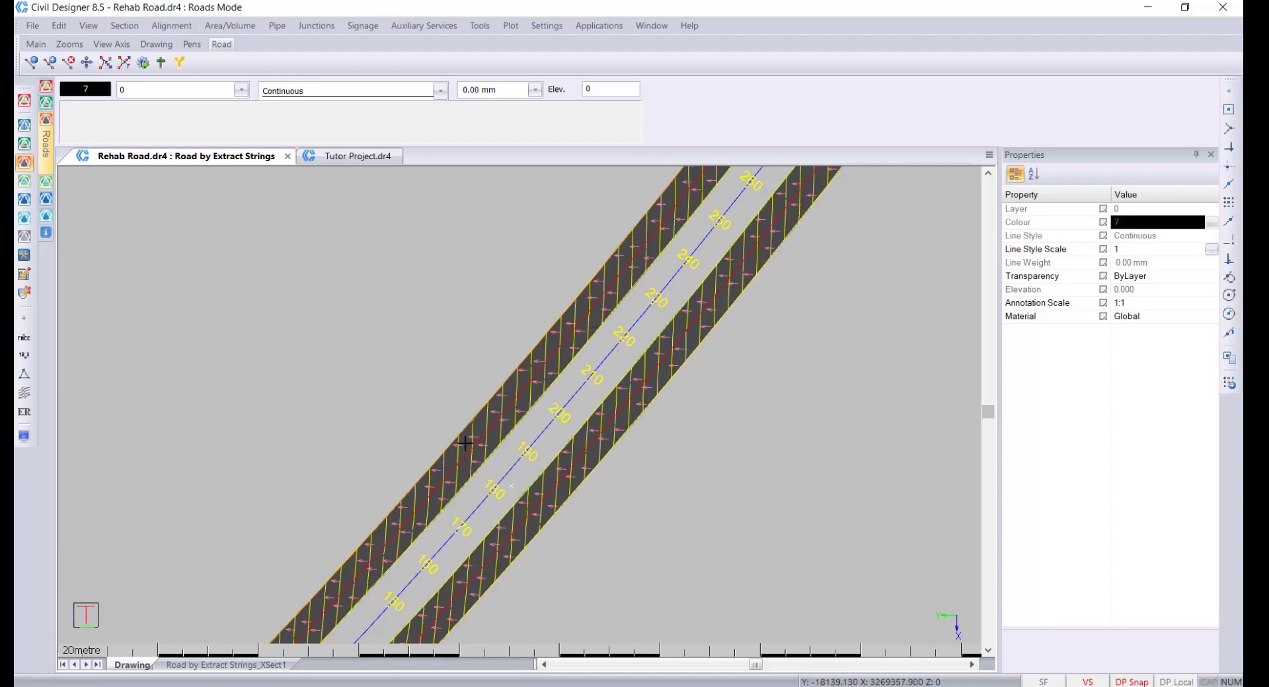
middle_click_drag(465, 444, 536, 390)
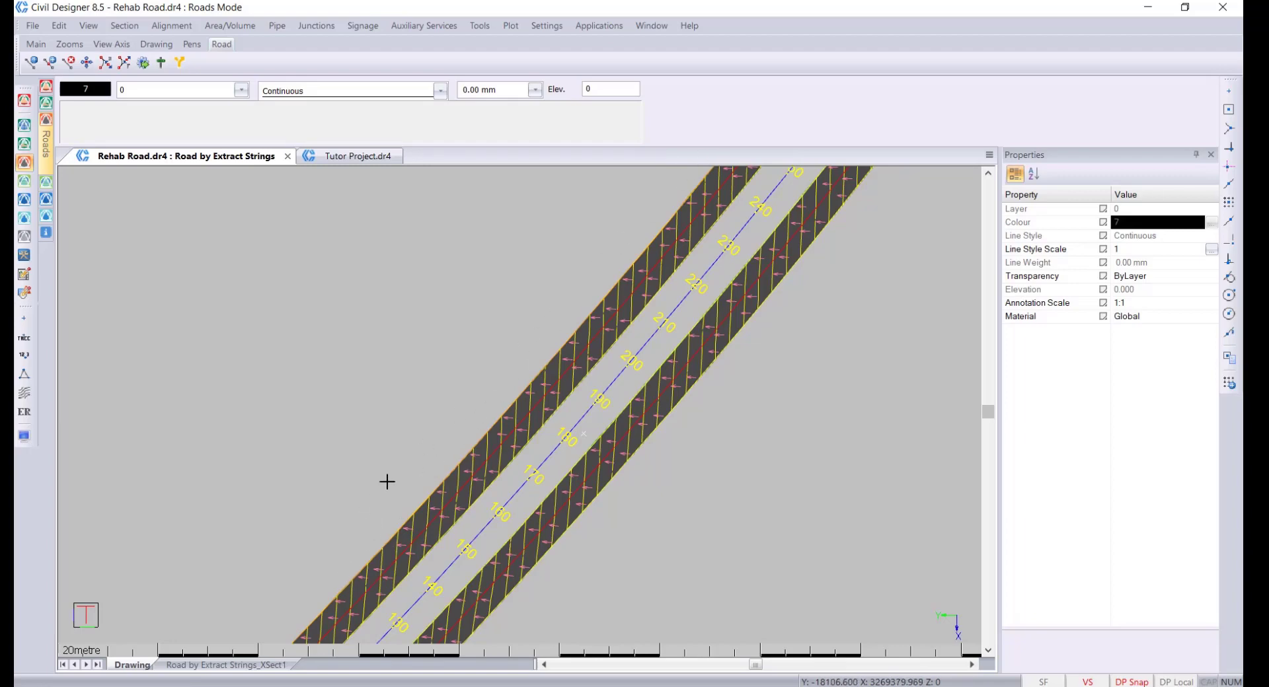
middle_click_drag(298, 218, 387, 278)
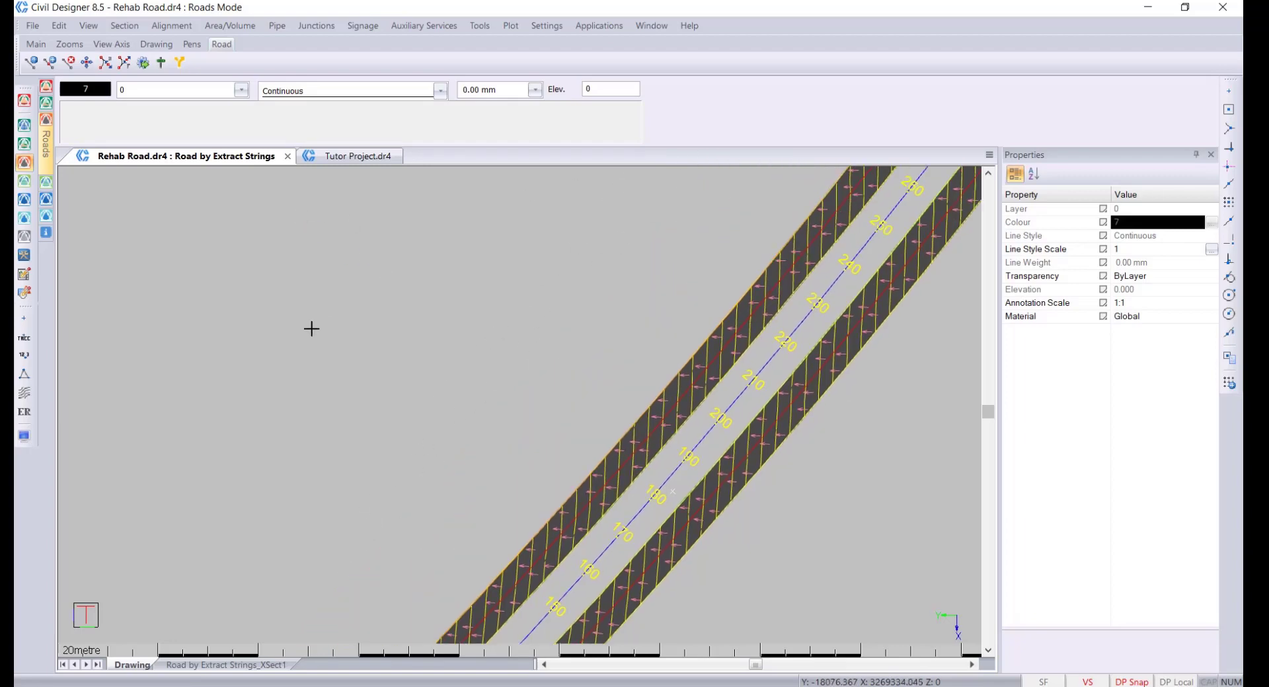
Step: Leave Roads mode and start a lightweight polyline on the left road edge near chainage 150
left_click(23, 100)
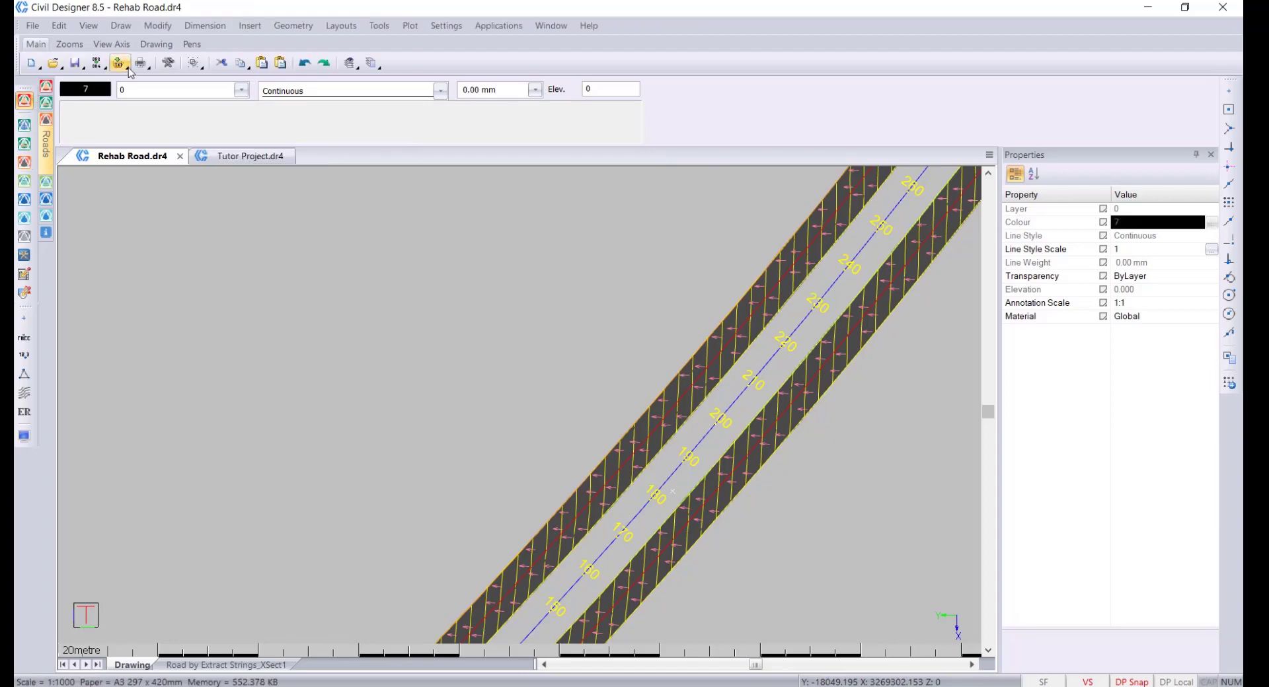
left_click(123, 26)
mouse_move(218, 104)
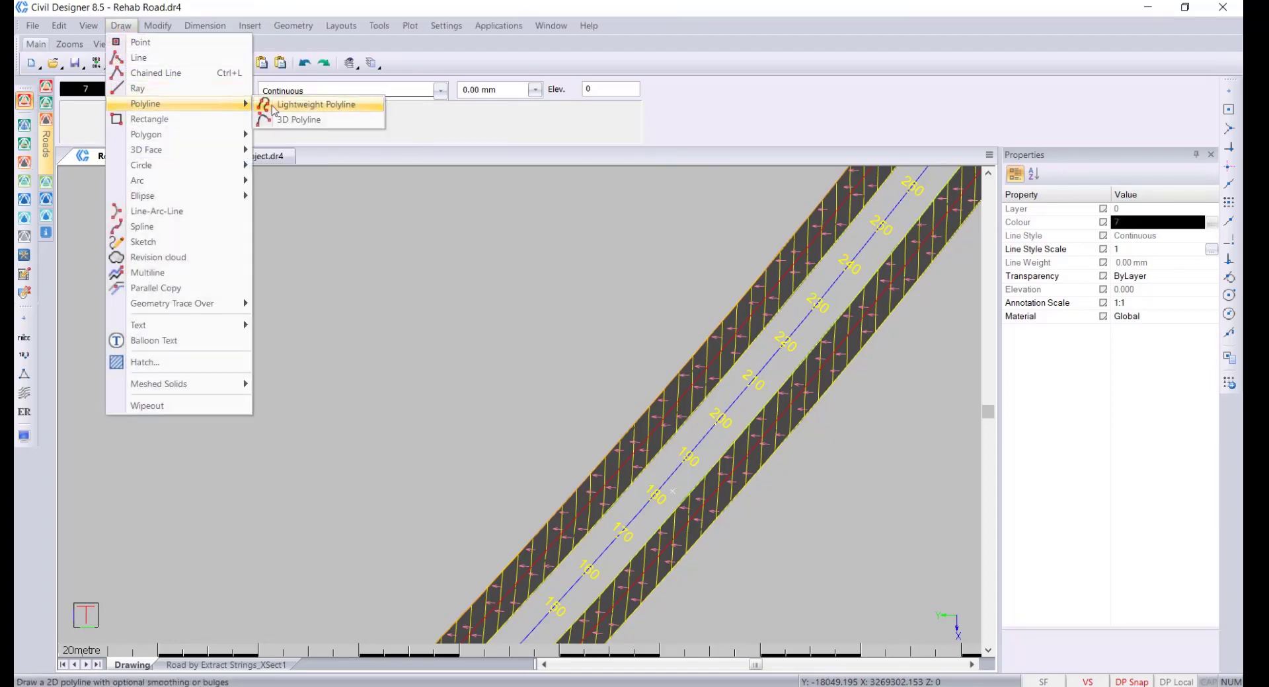
left_click(364, 112)
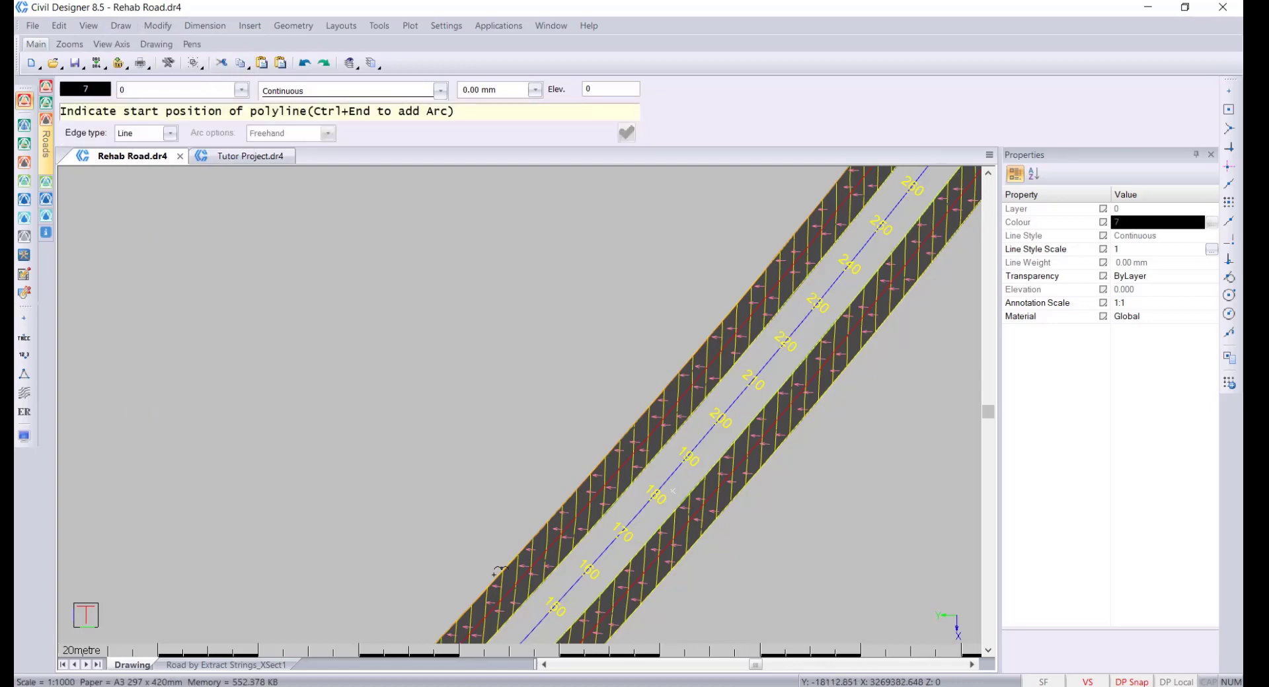
scroll(497, 570, "up", 3)
left_click(509, 418)
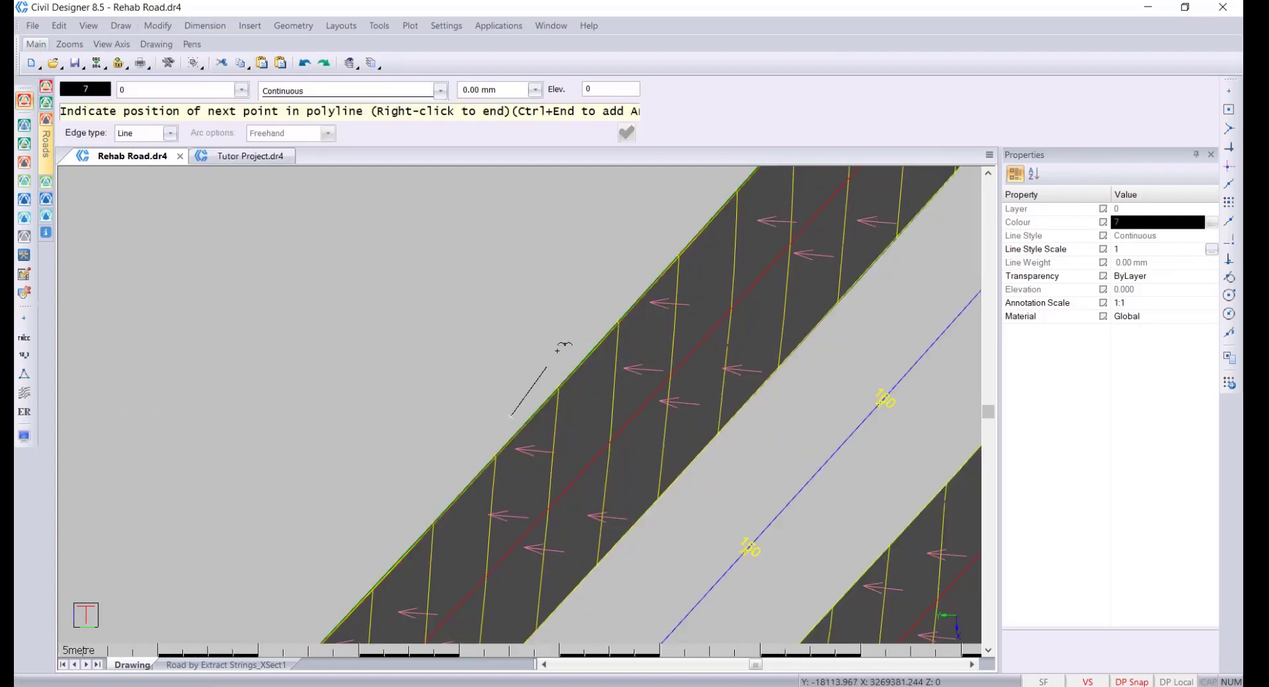
Step: Run the polyline through two vertices outside the left carriageway and finish it on the road edge near chainage 300, about 157 m long
scroll(510, 419, "down", 5)
left_click(569, 318)
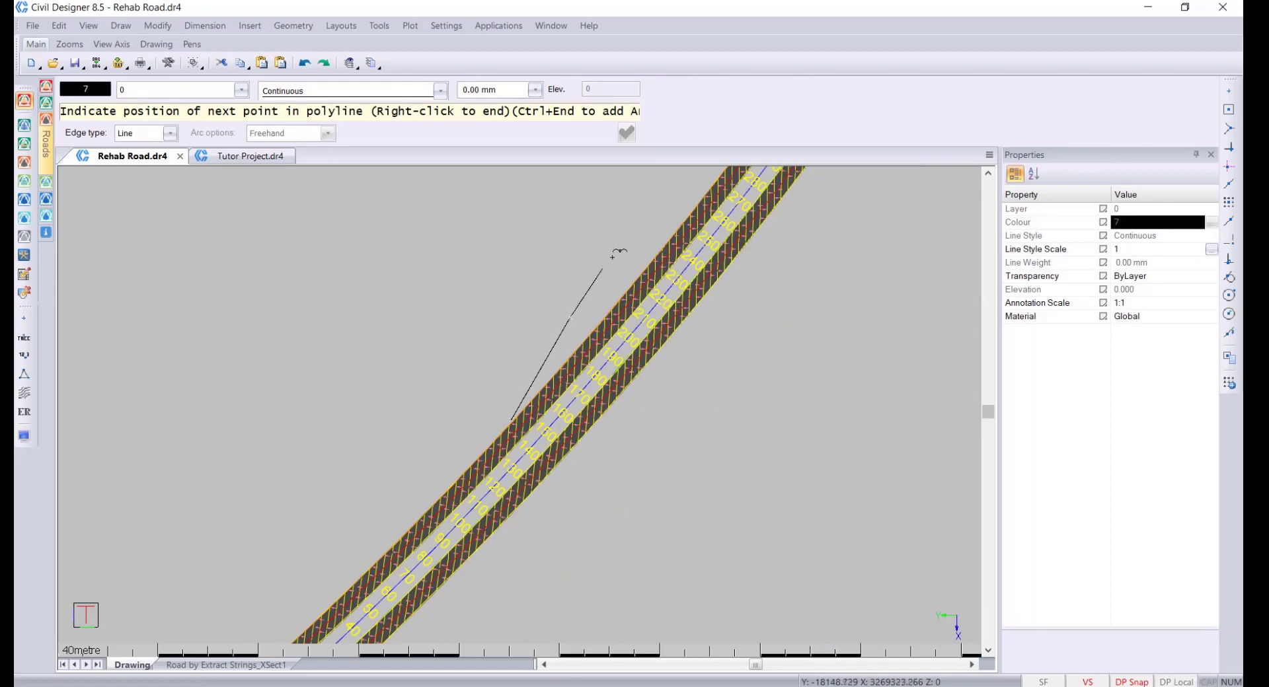
middle_click_drag(618, 250, 531, 343)
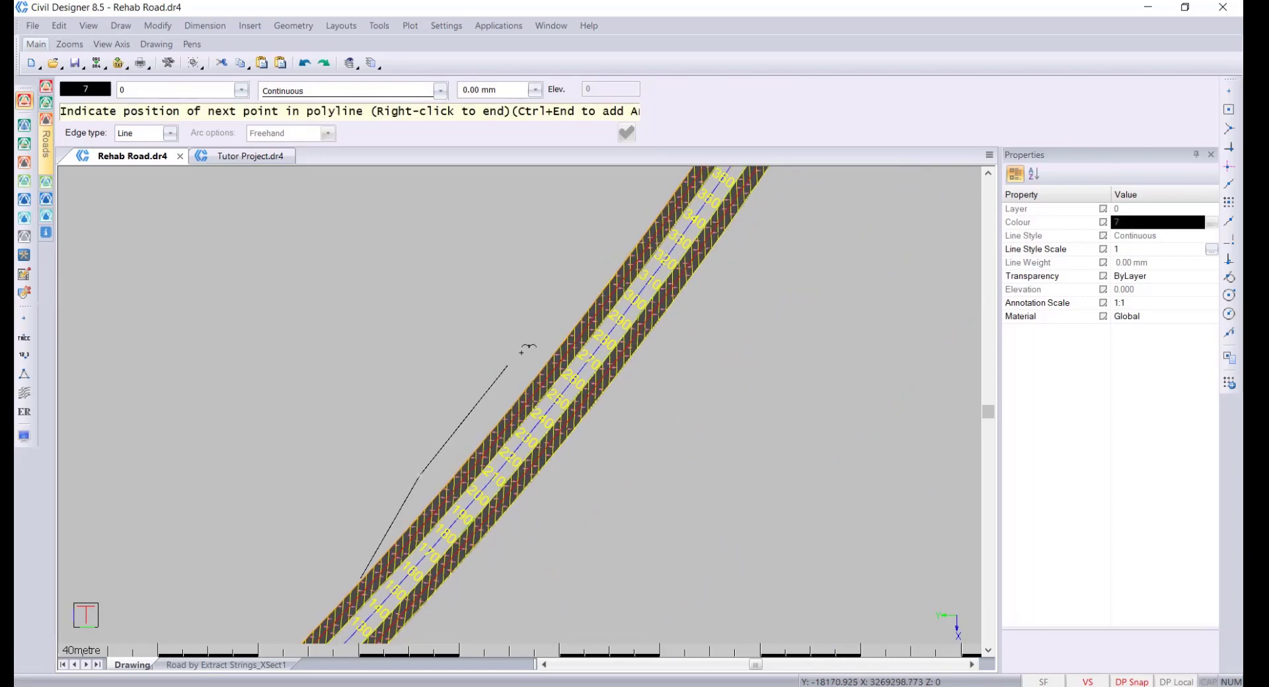
left_click(554, 315)
scroll(608, 281, "up", 2)
middle_click_drag(608, 281, 520, 405)
scroll(521, 404, "up", 2)
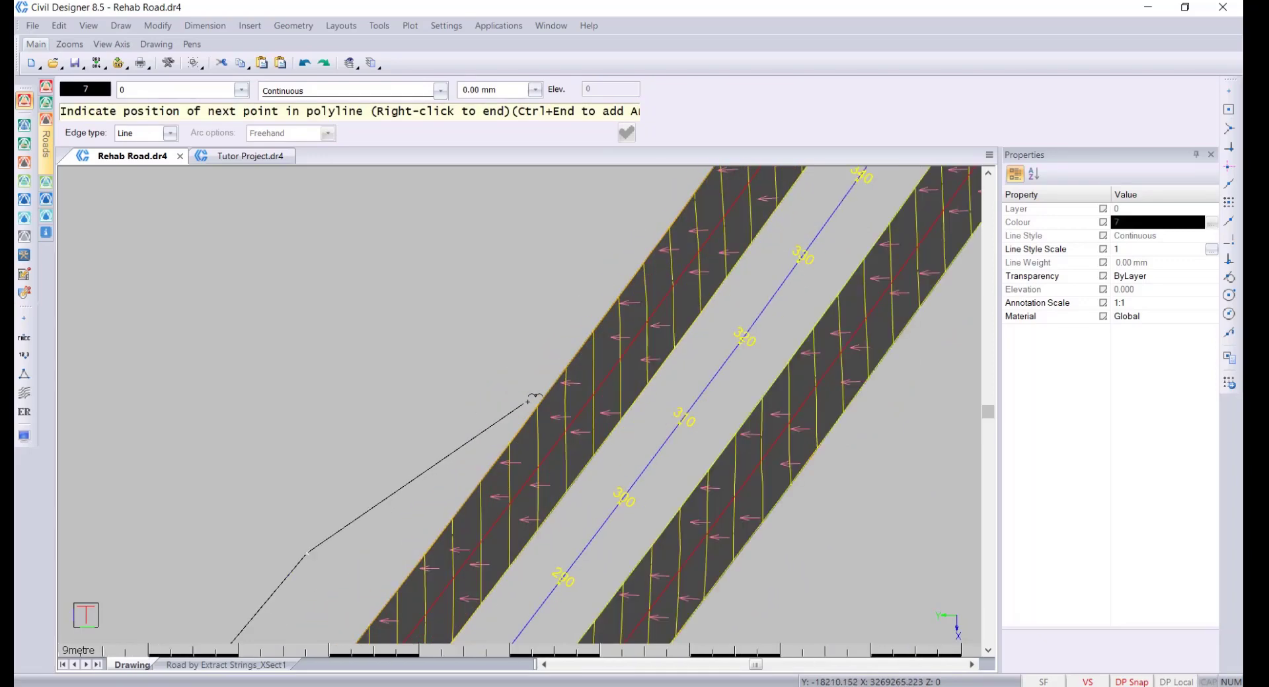
right_click(534, 283)
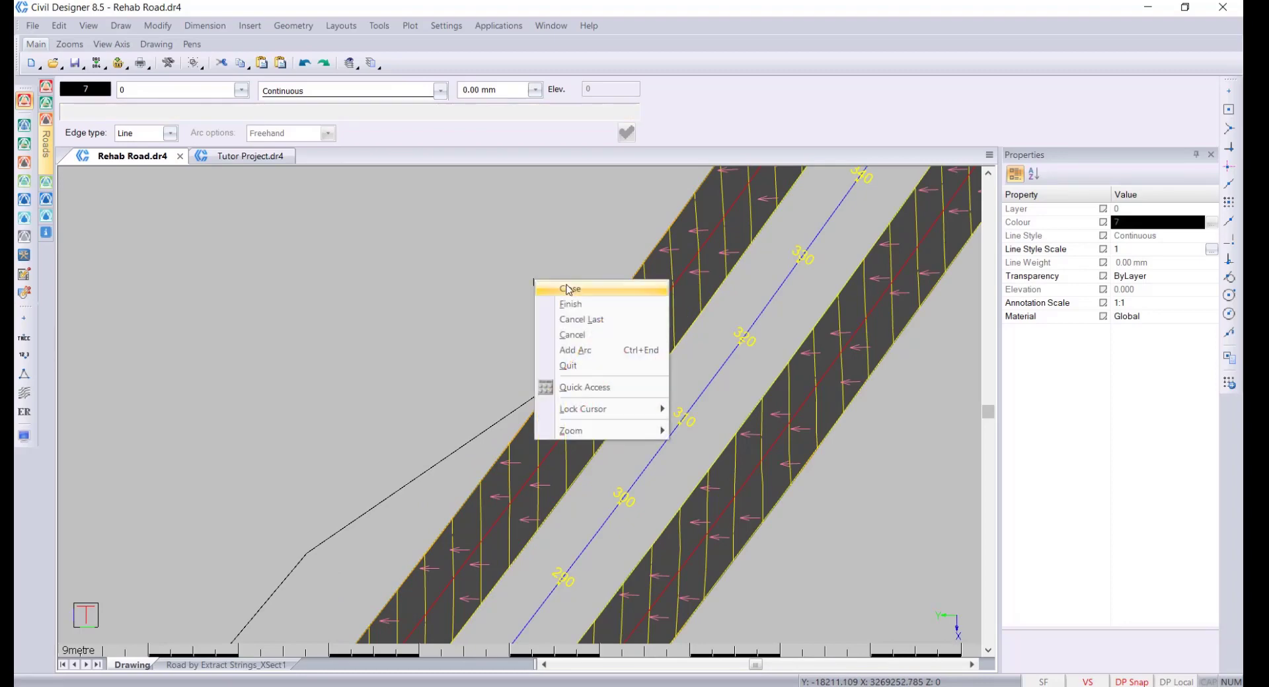
left_click(591, 305)
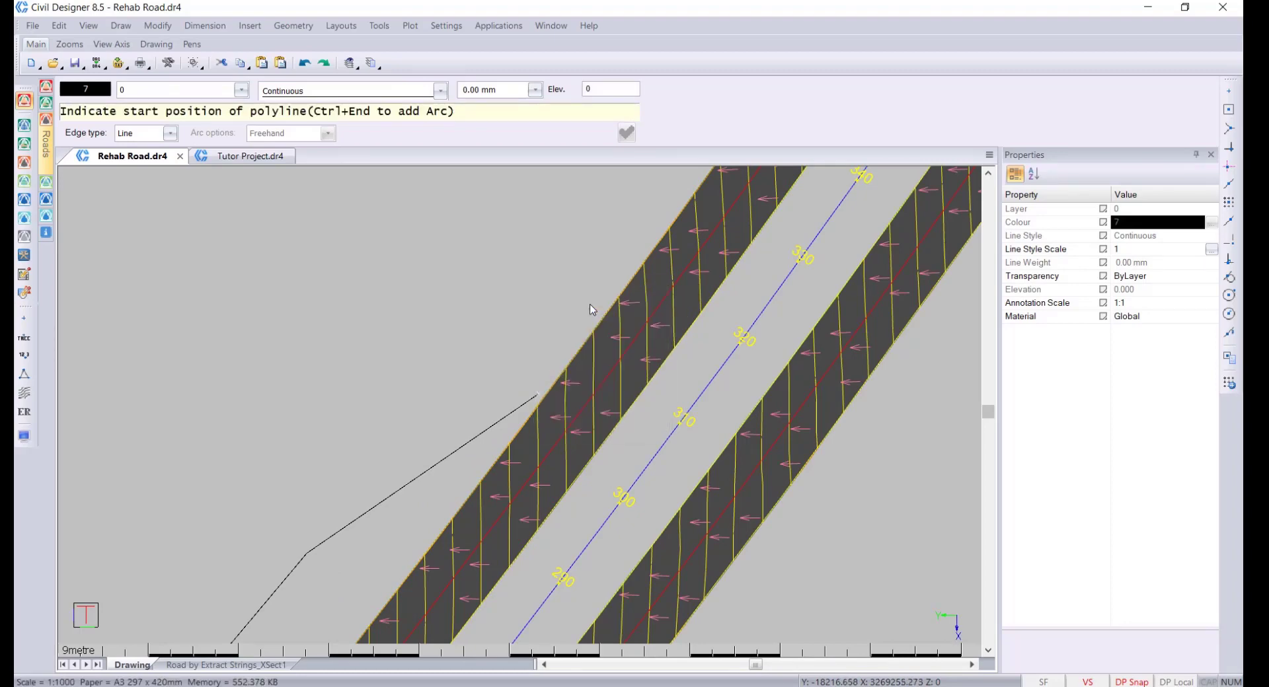
scroll(525, 374, "down", 4)
scroll(505, 426, "up", 2)
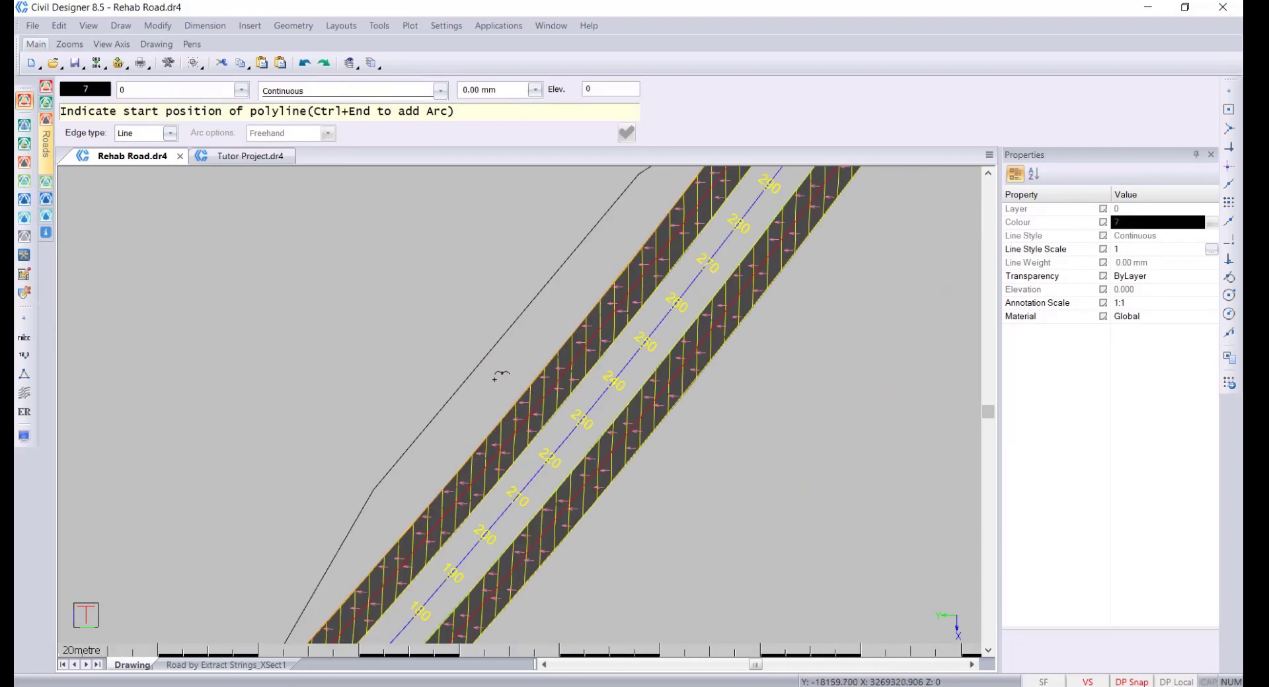
left_click(523, 404)
key("Escape")
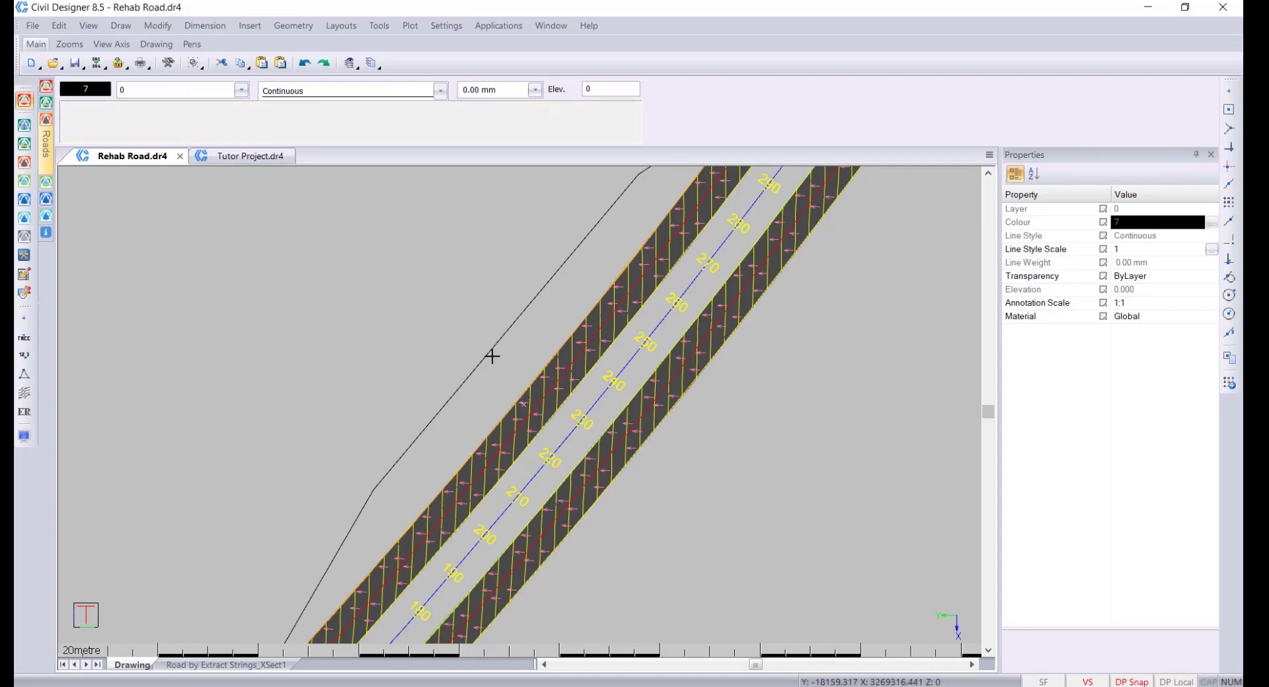
scroll(497, 363, "down", 2)
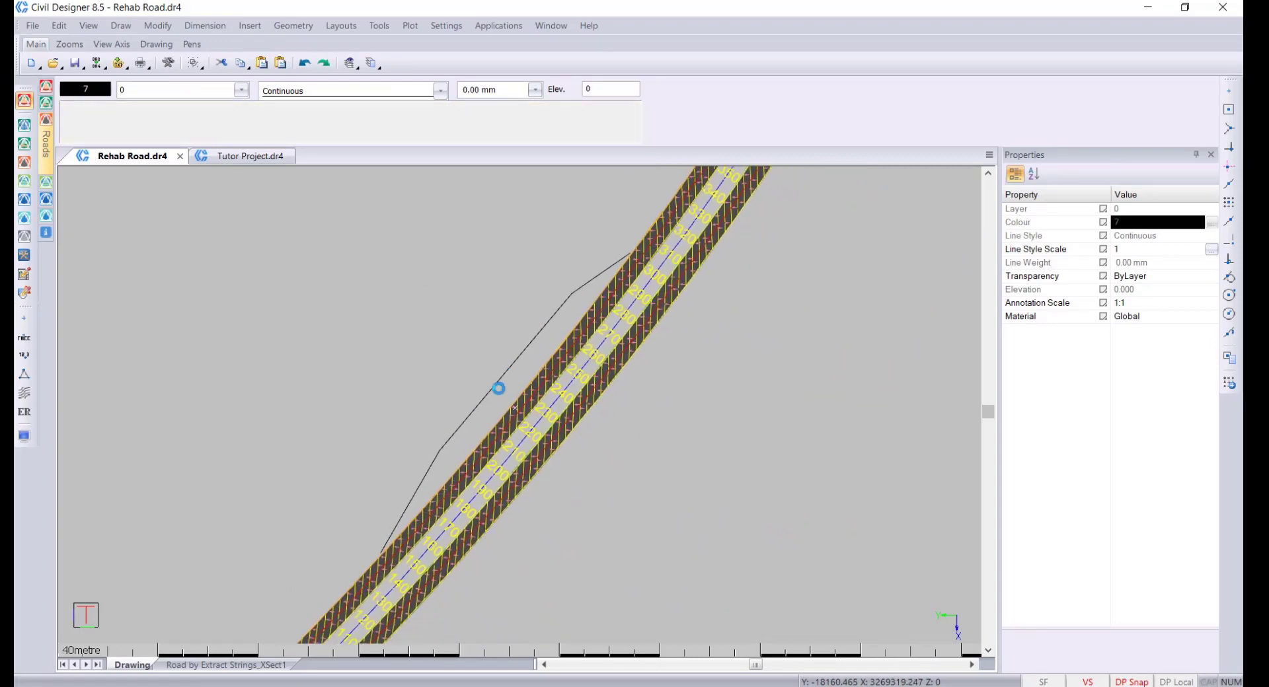
middle_click_drag(460, 476, 483, 439)
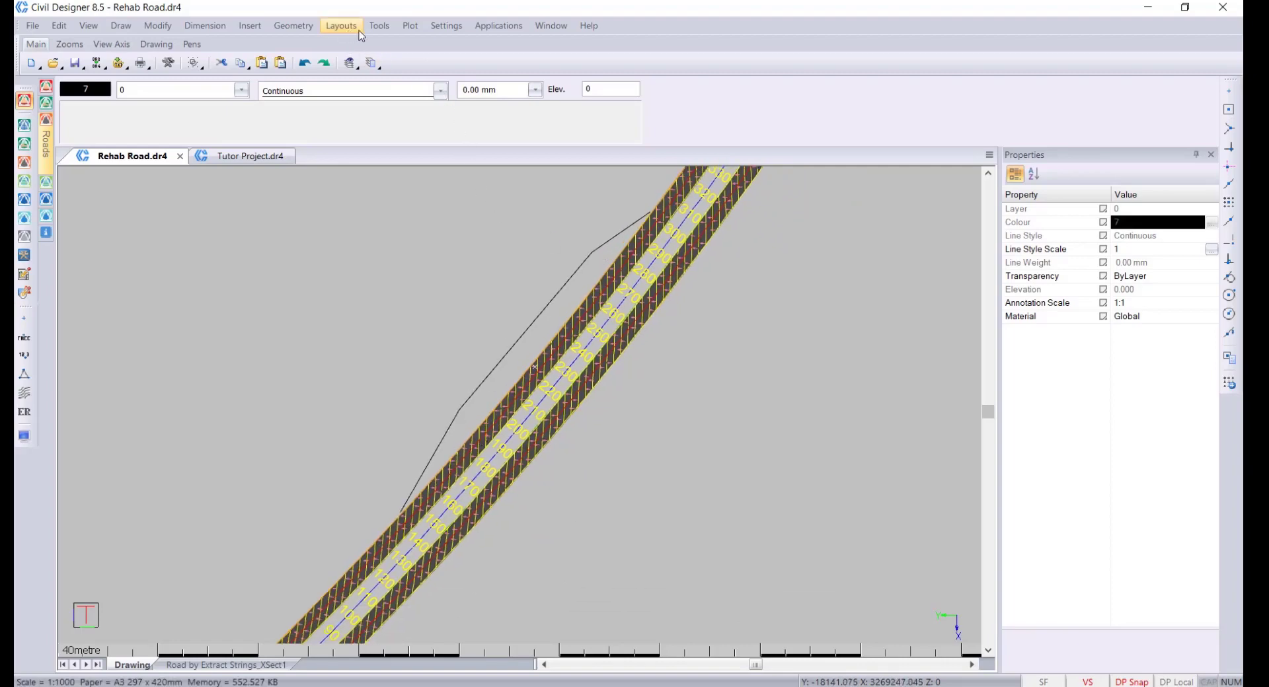
Step: Return to Roads mode and set up Extract Strings for the dual carriageway's Left Edge String, targeting all CAD entities
left_click(24, 162)
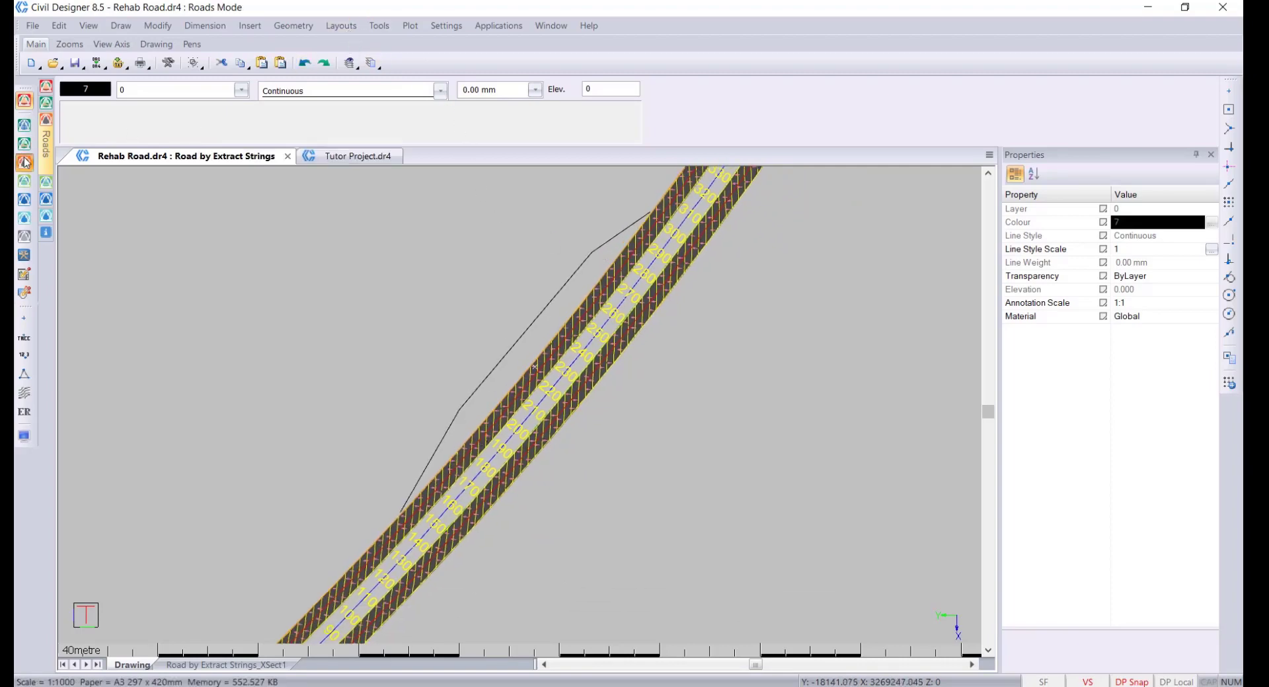
left_click(172, 25)
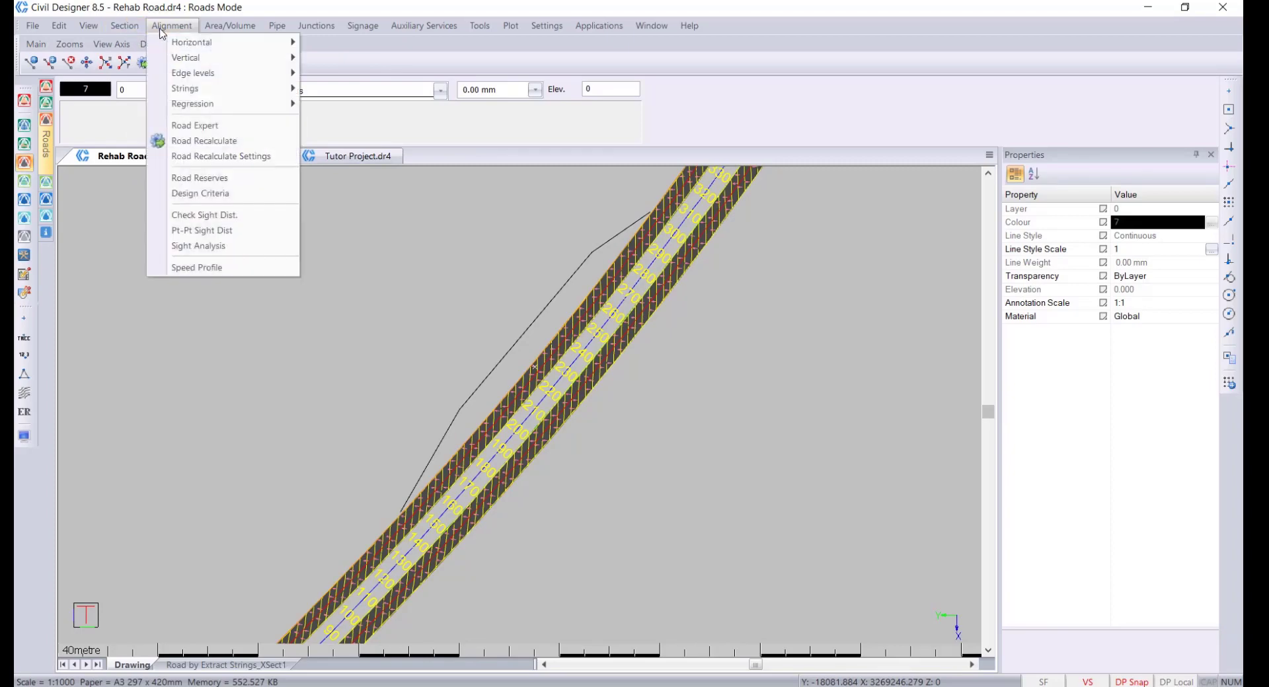
mouse_move(264, 106)
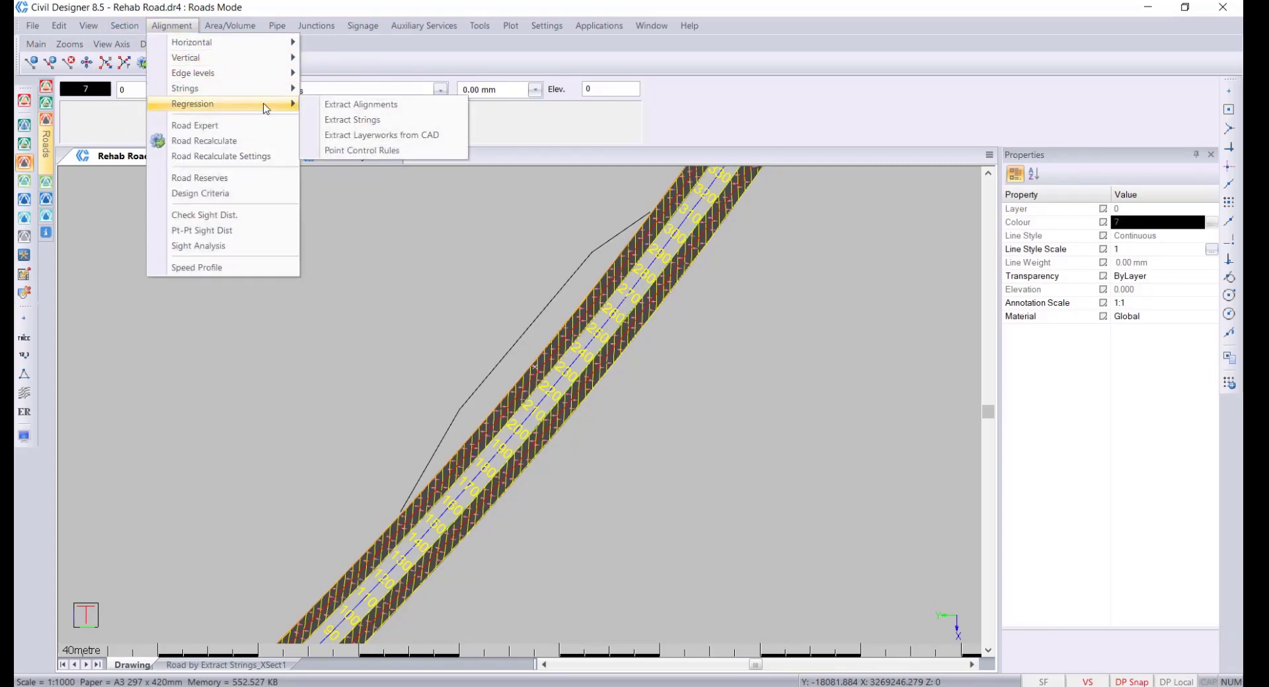
left_click(449, 125)
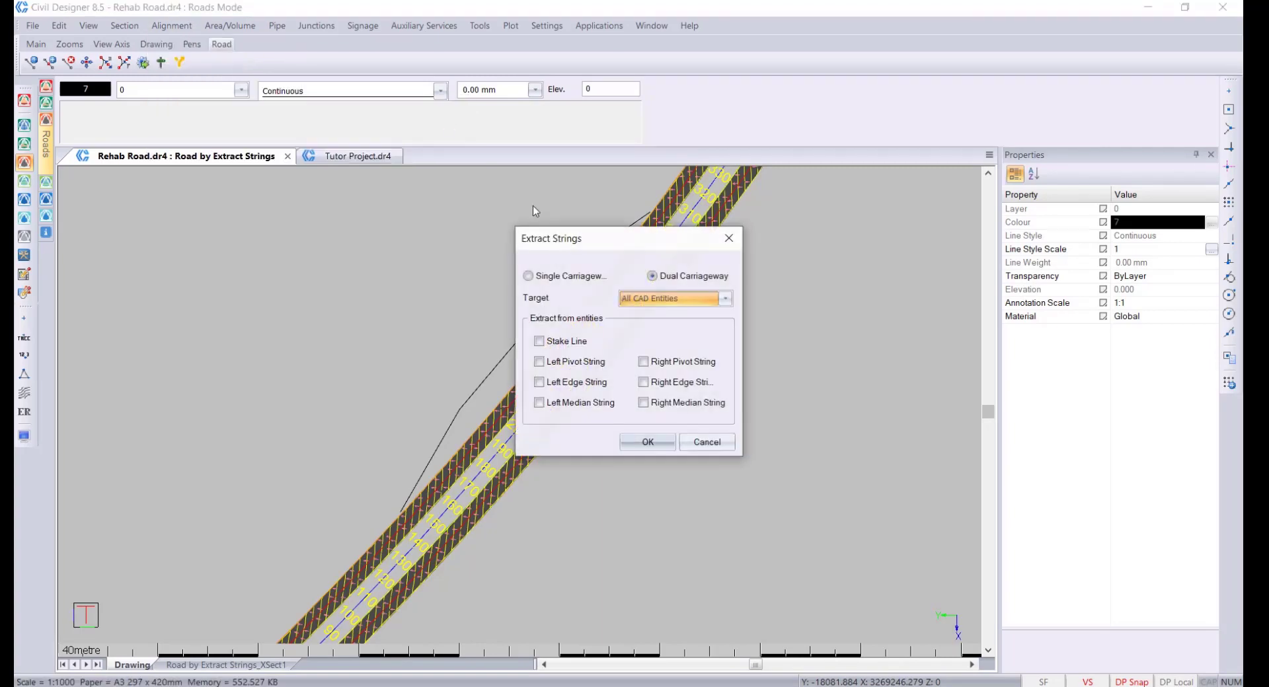
left_click(539, 383)
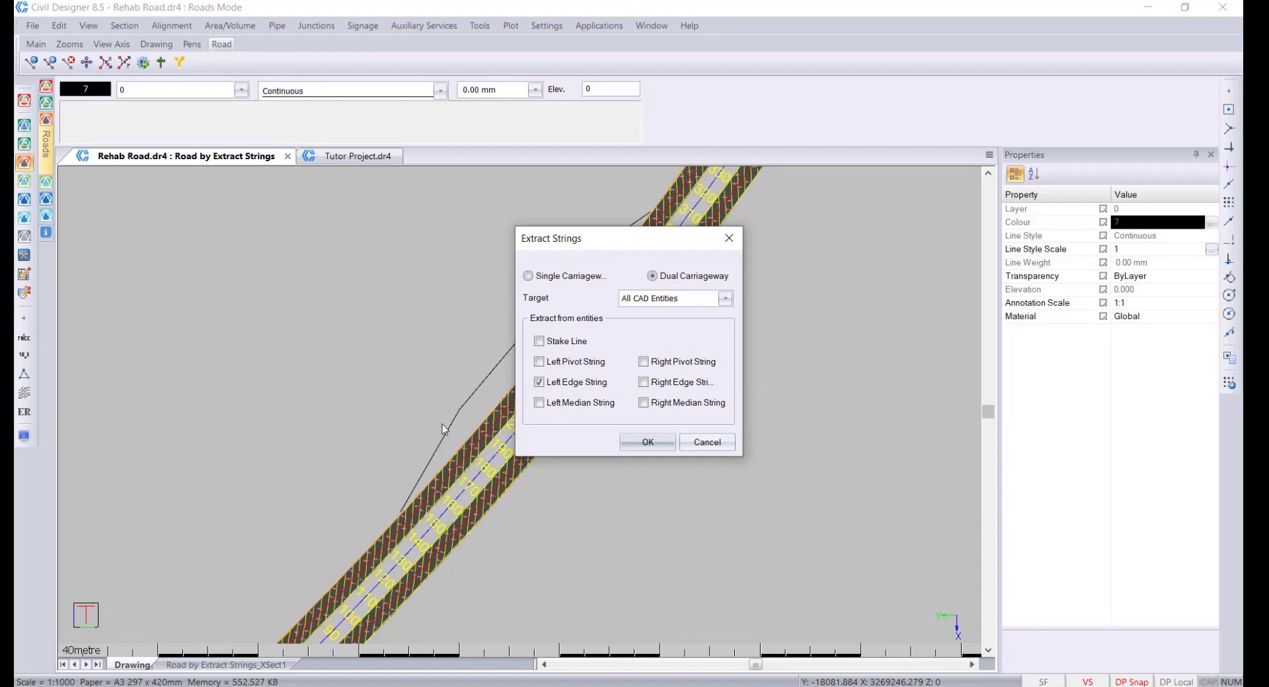
left_click(650, 442)
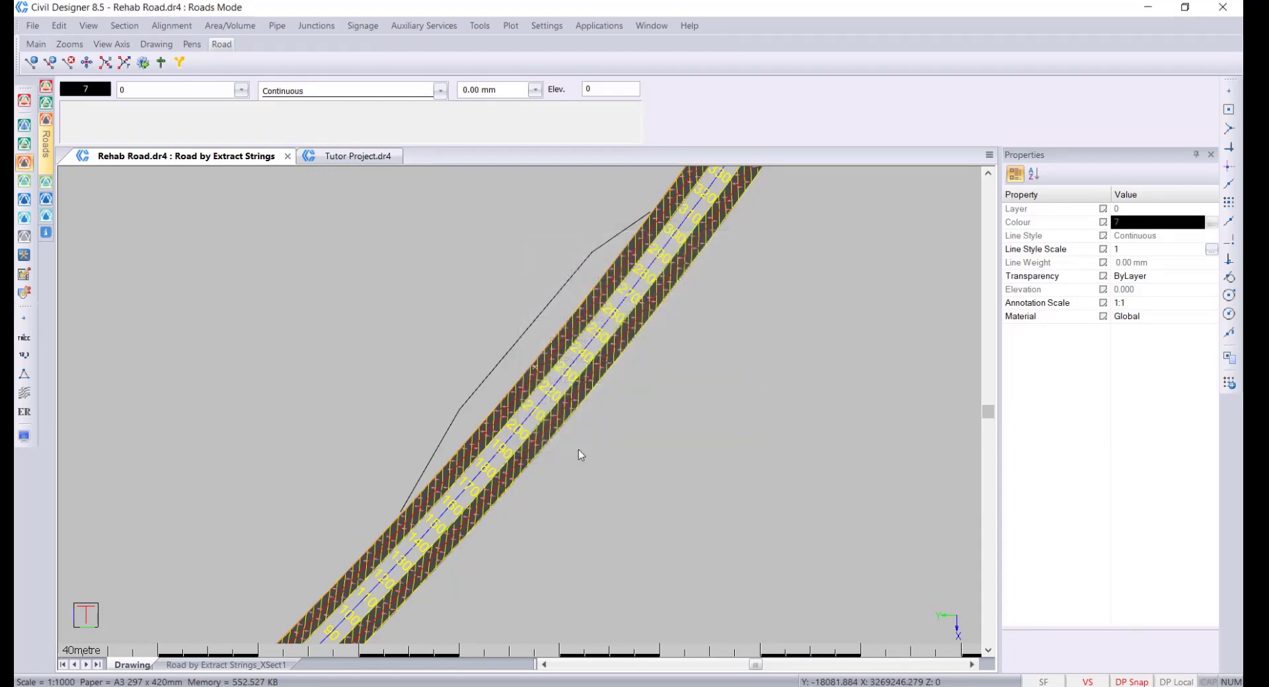
Step: Set the left road edge's heighting to retain crossfall using the current string slopes
left_click(565, 397)
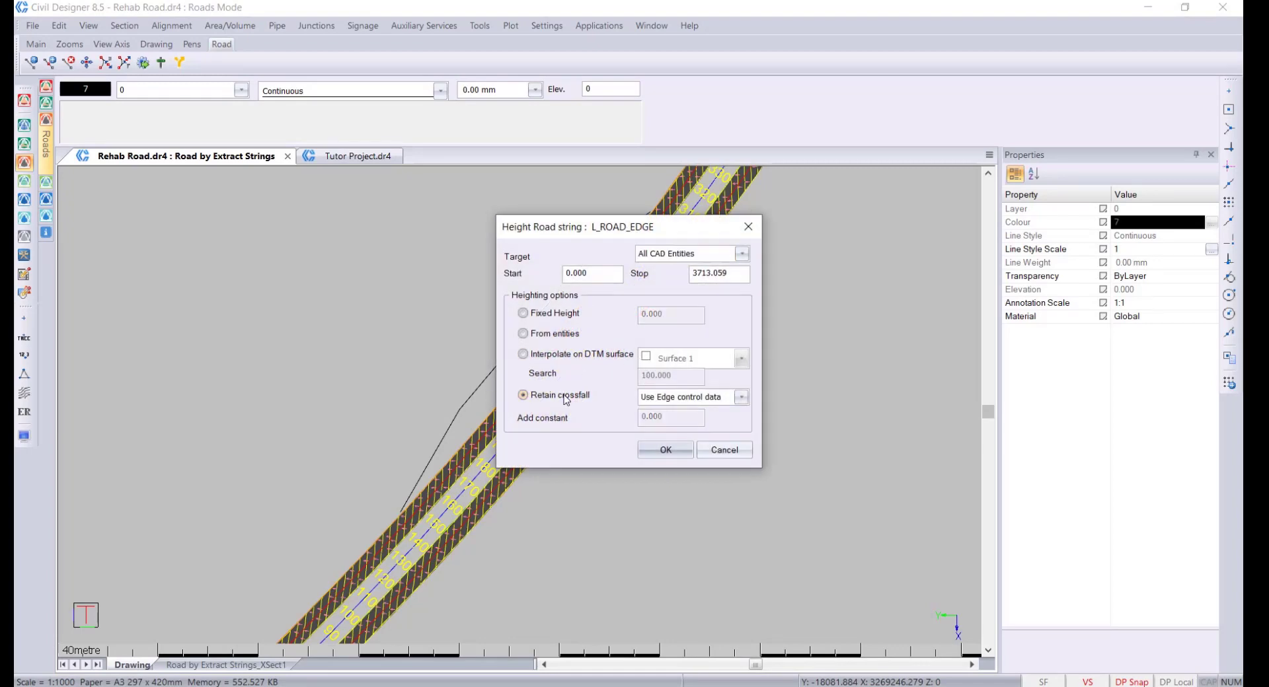
left_click(741, 396)
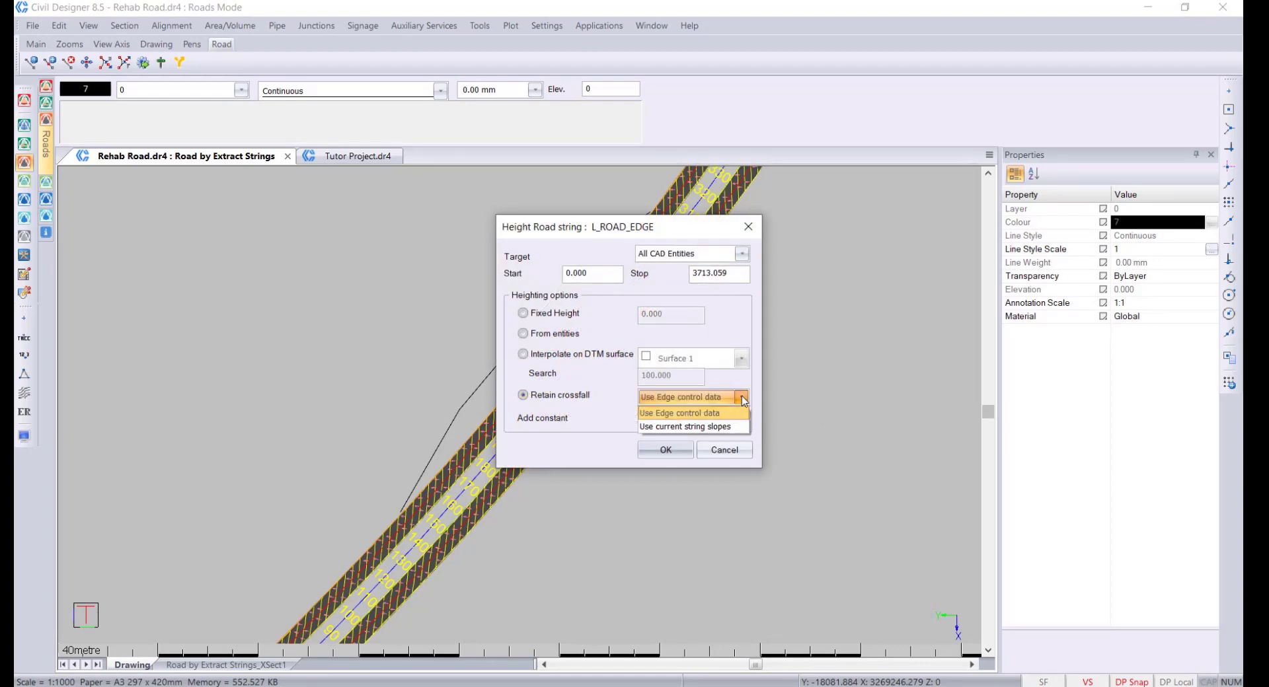
left_click(707, 427)
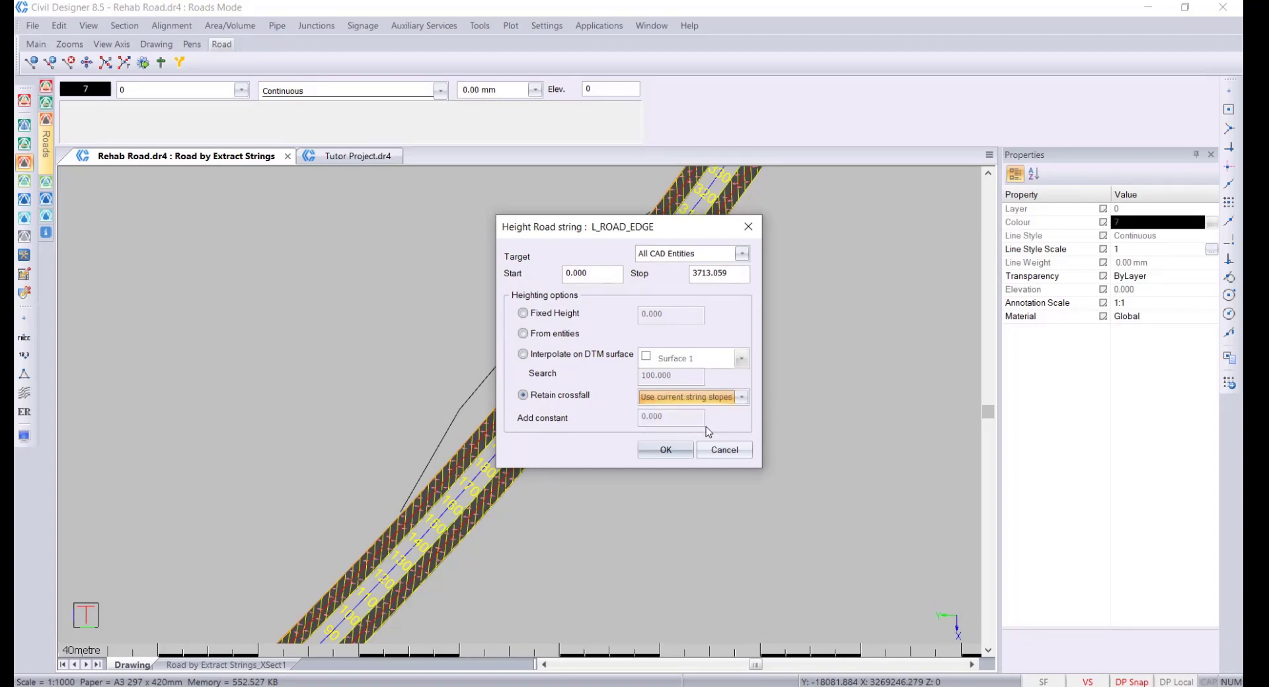
left_click(665, 450)
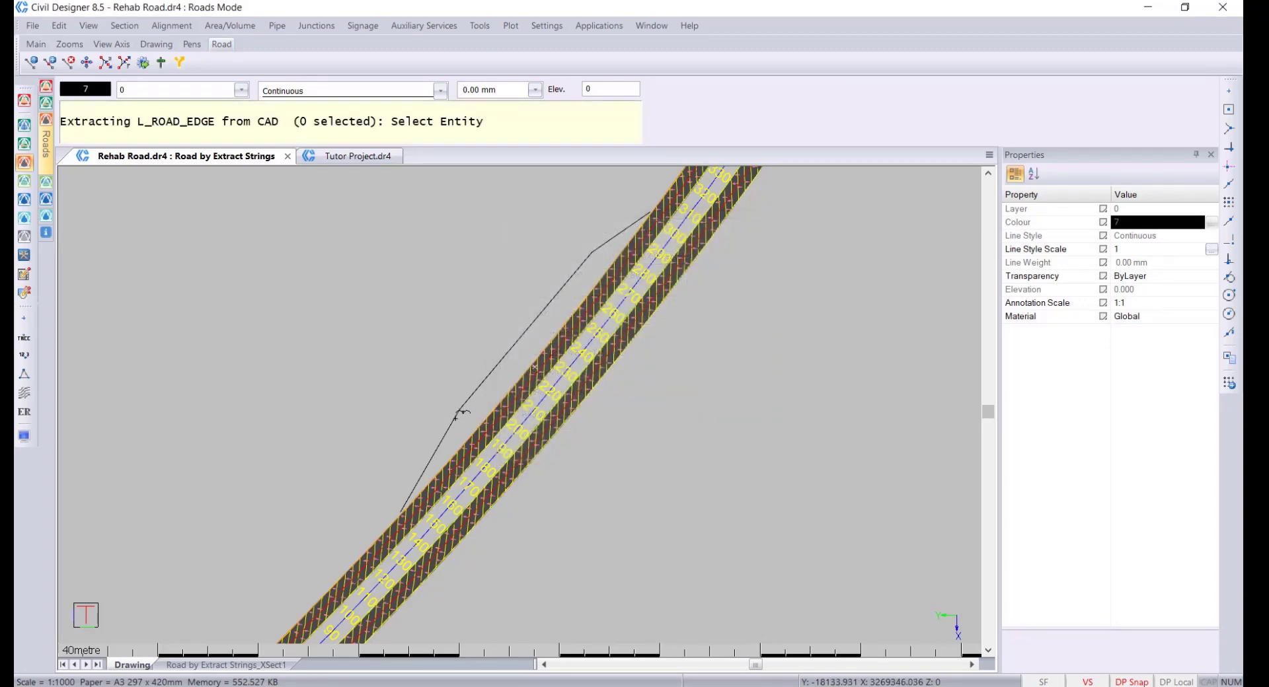
Step: Extract the left road edge string from the drawn polyline and inspect the widened carriageway
left_click(461, 413)
right_click(466, 411)
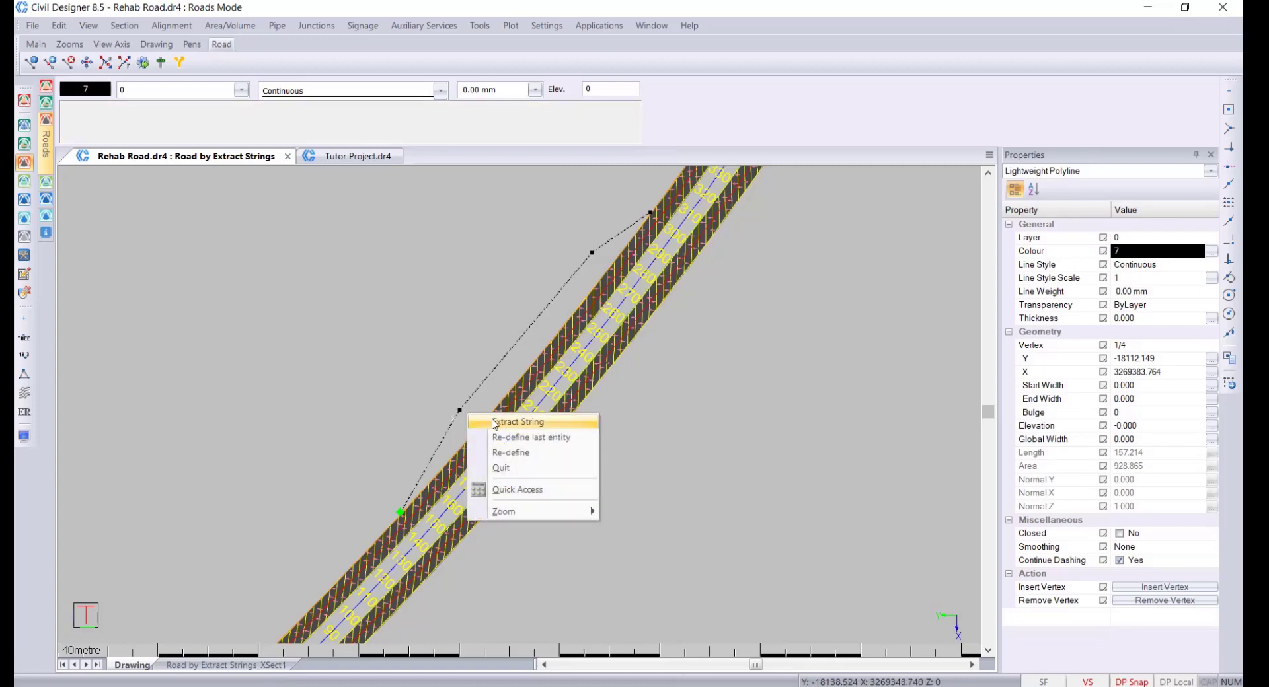
left_click(495, 422)
left_click(793, 417)
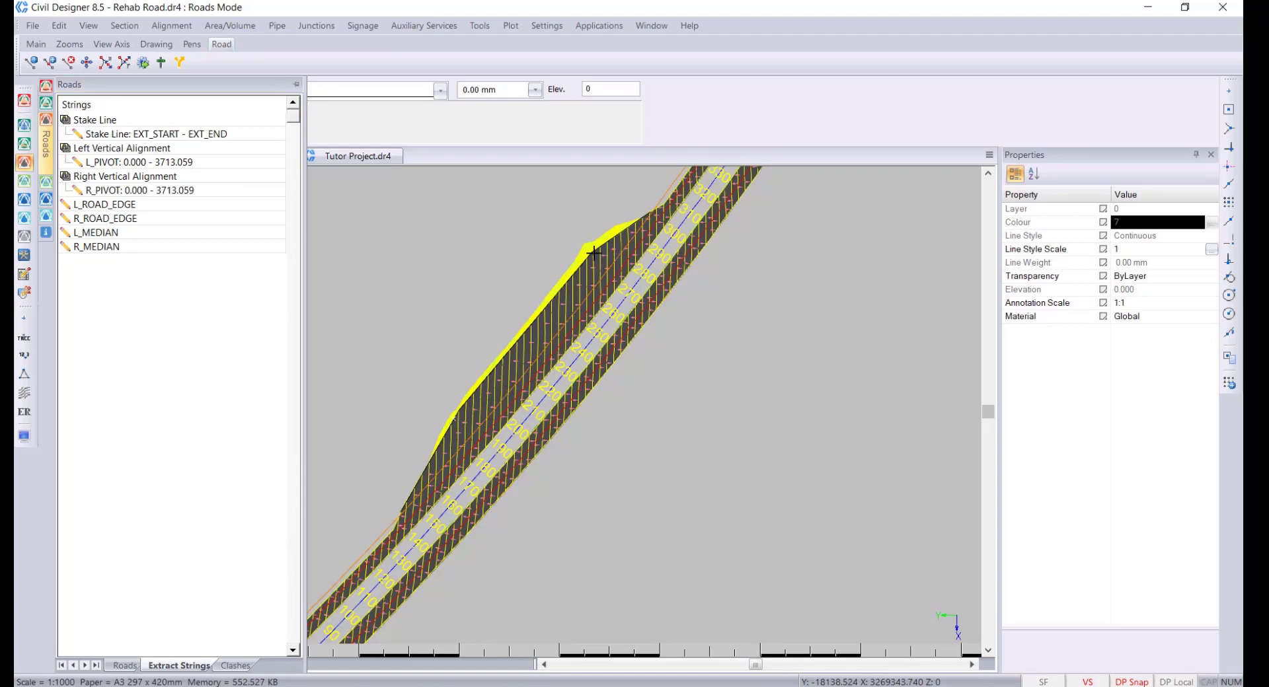
scroll(593, 255, "up", 5)
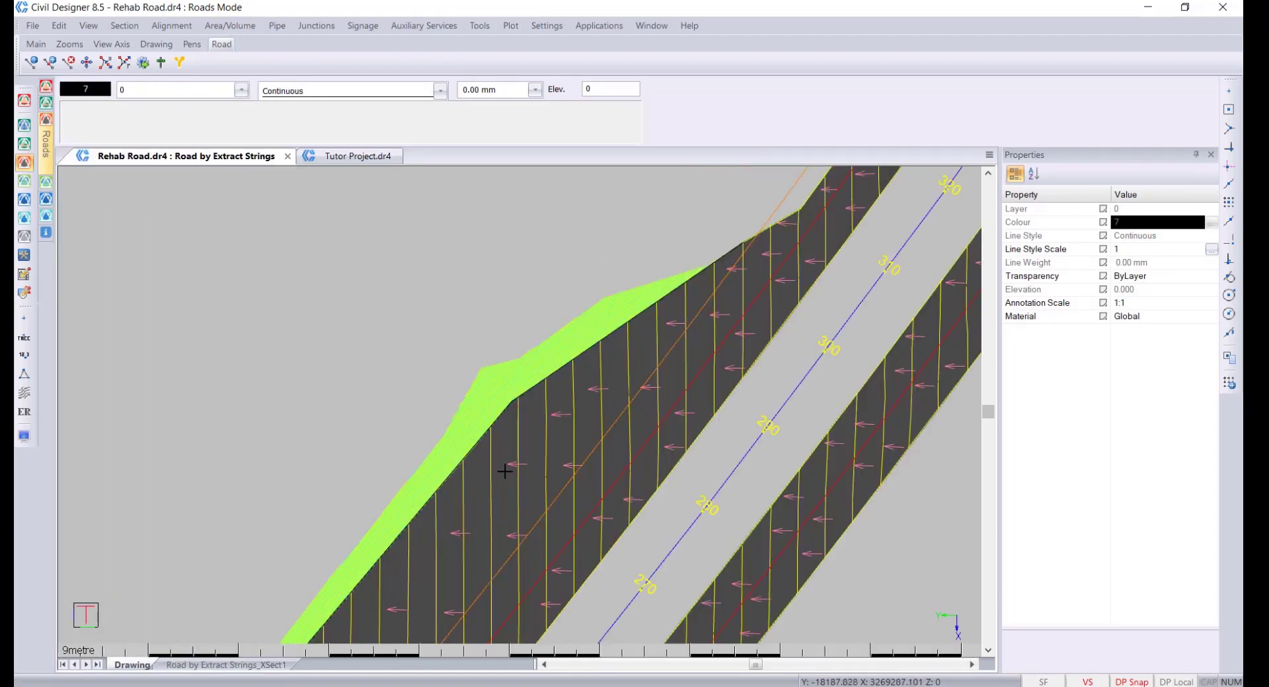
Step: Inspect the widened left carriageway's cross section at chainage 260 in the Cross Section Editor
mouse_move(505, 469)
middle_mouse_down()
mouse_move(577, 370)
mouse_move(631, 240)
middle_mouse_up()
scroll(630, 240, "down", 3)
double_click(613, 298)
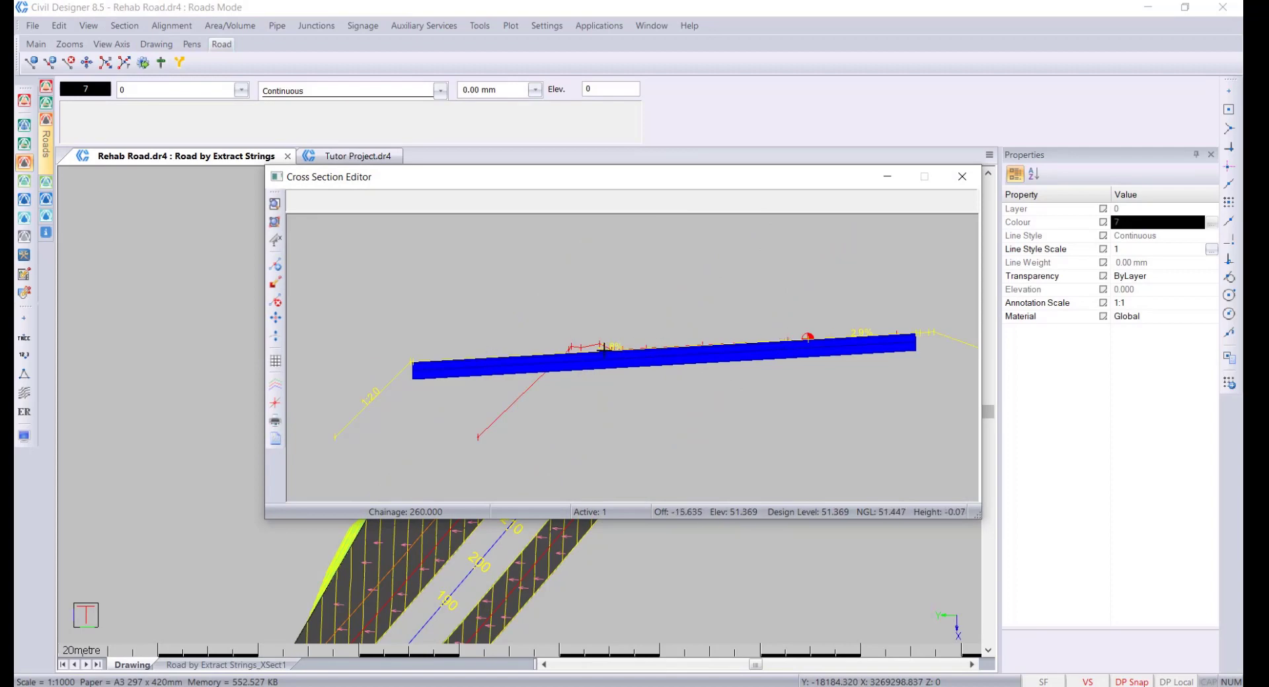
scroll(604, 351, "up", 2)
scroll(651, 360, "down", 2)
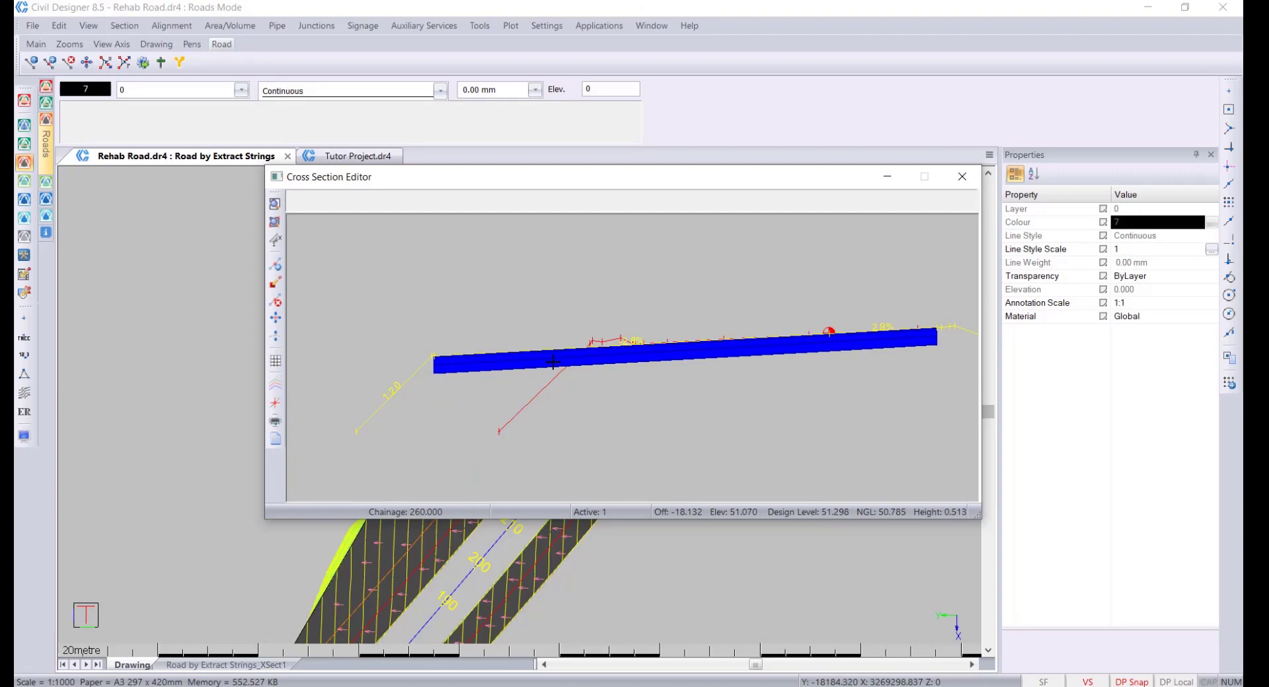
scroll(553, 362, "up", 1)
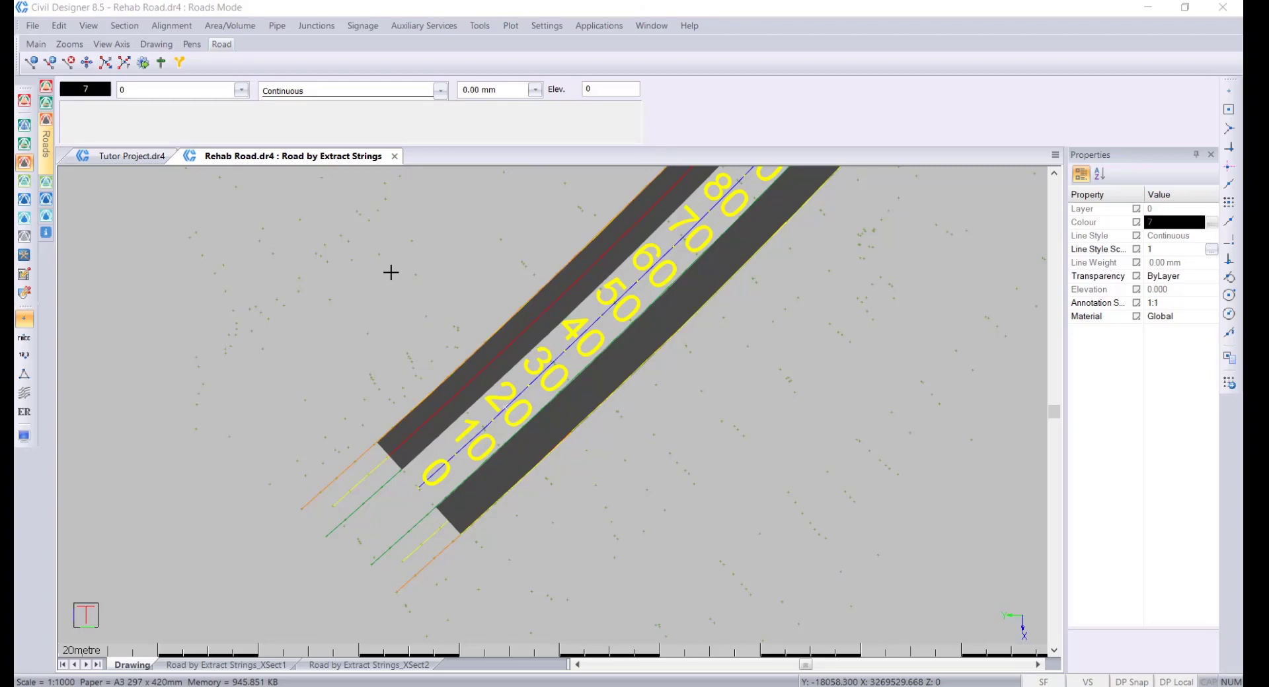
Step: Review the Extract Alignments options and extraction offsets for a dual carriageway, and close them without extracting
left_click(170, 26)
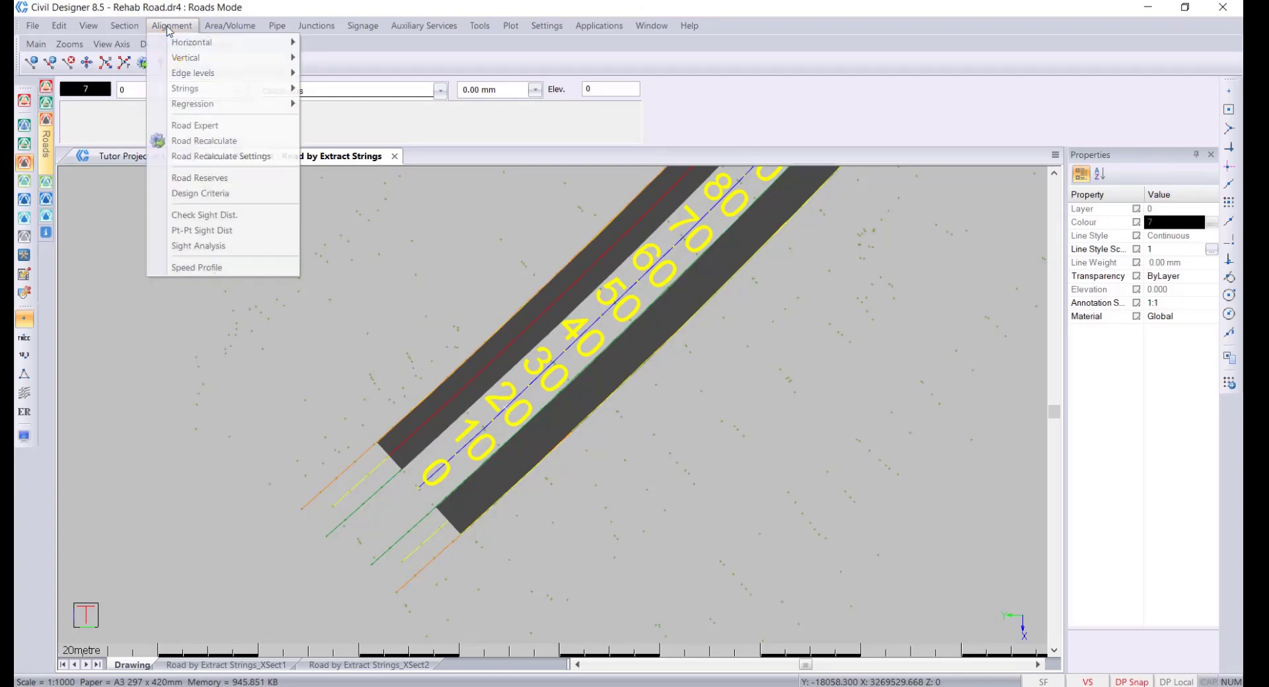
mouse_move(181, 44)
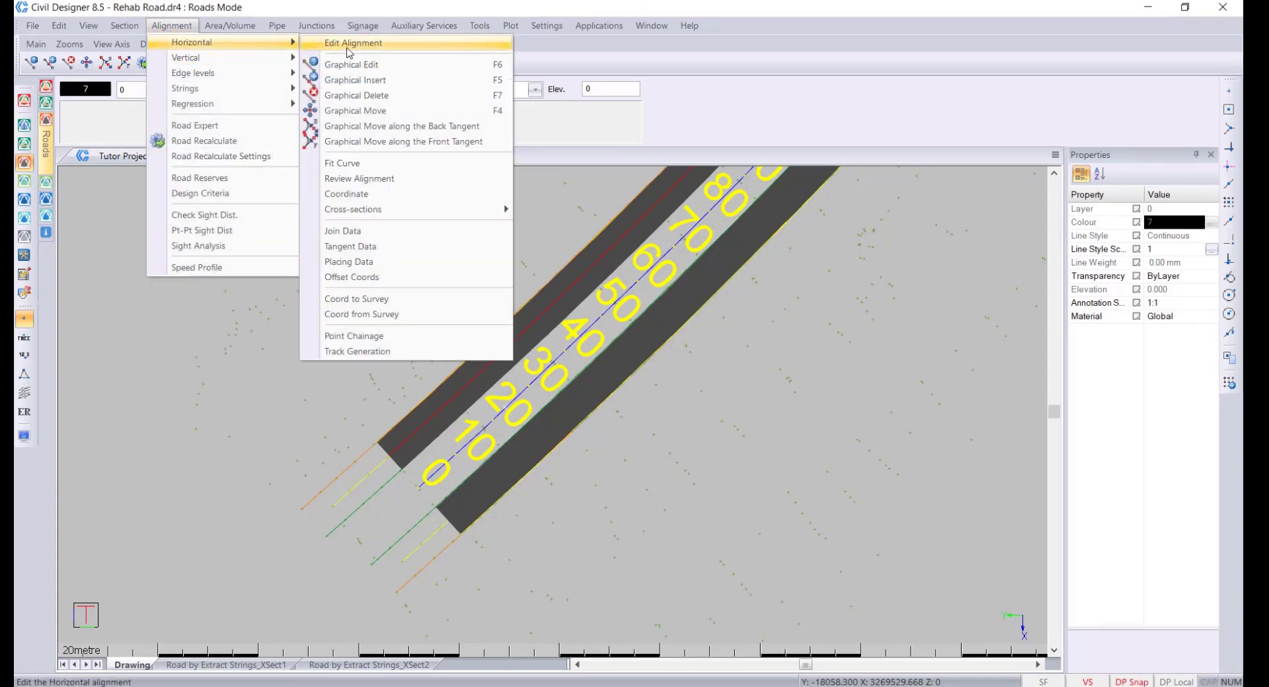
mouse_move(271, 58)
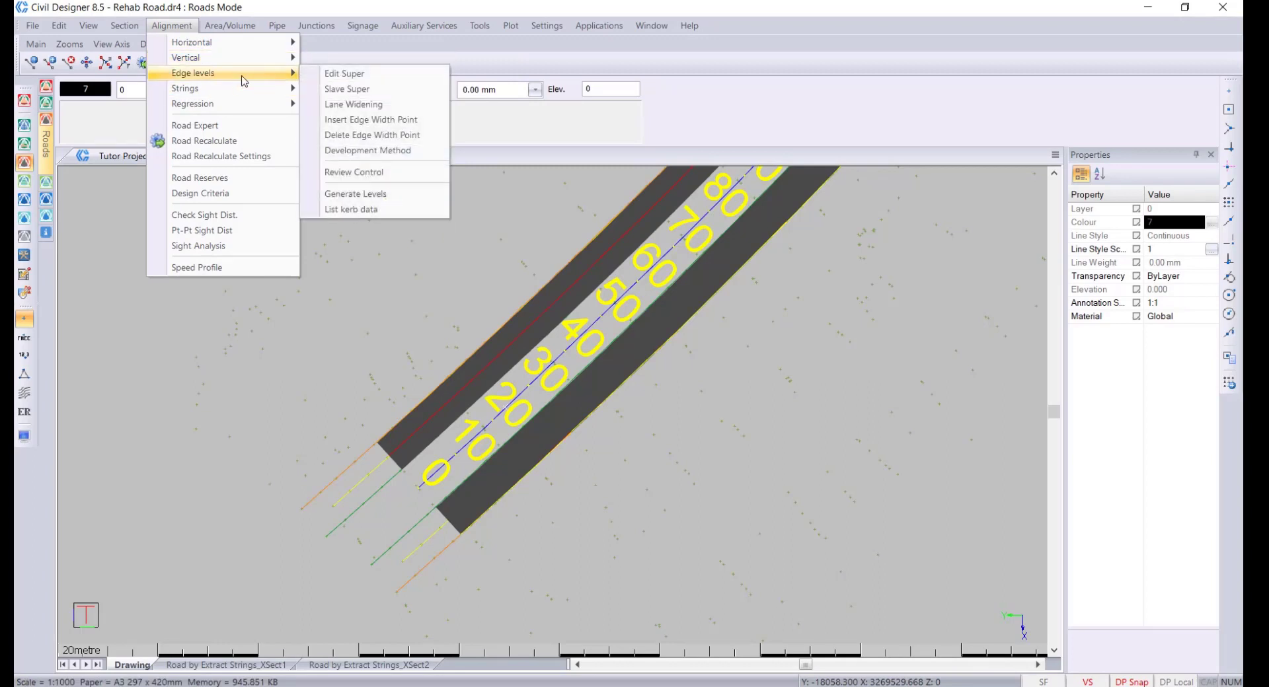
left_click(364, 74)
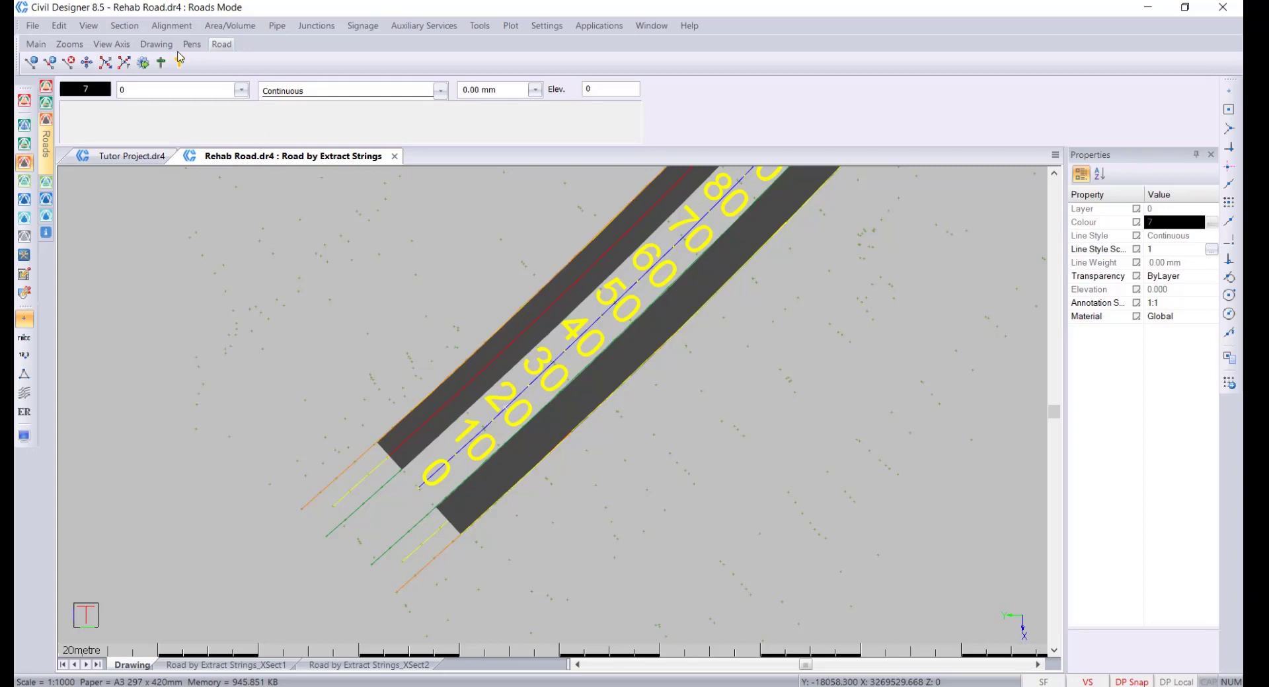
left_click(188, 27)
mouse_move(251, 103)
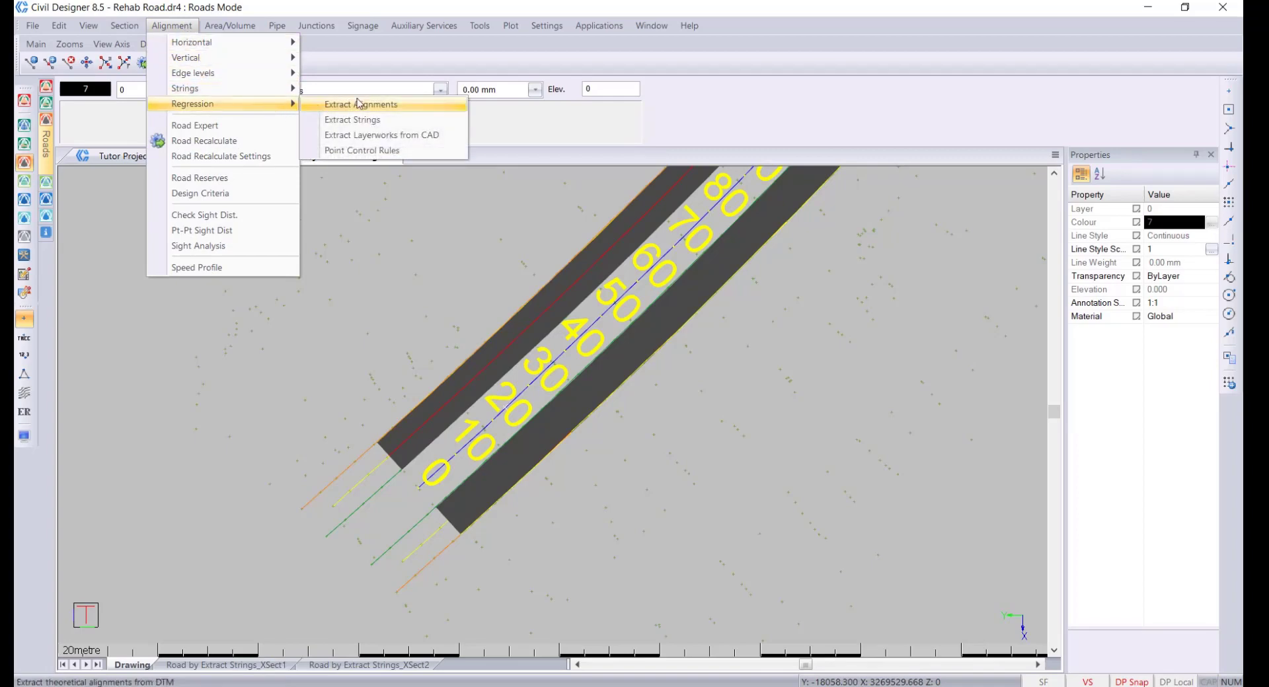
left_click(385, 107)
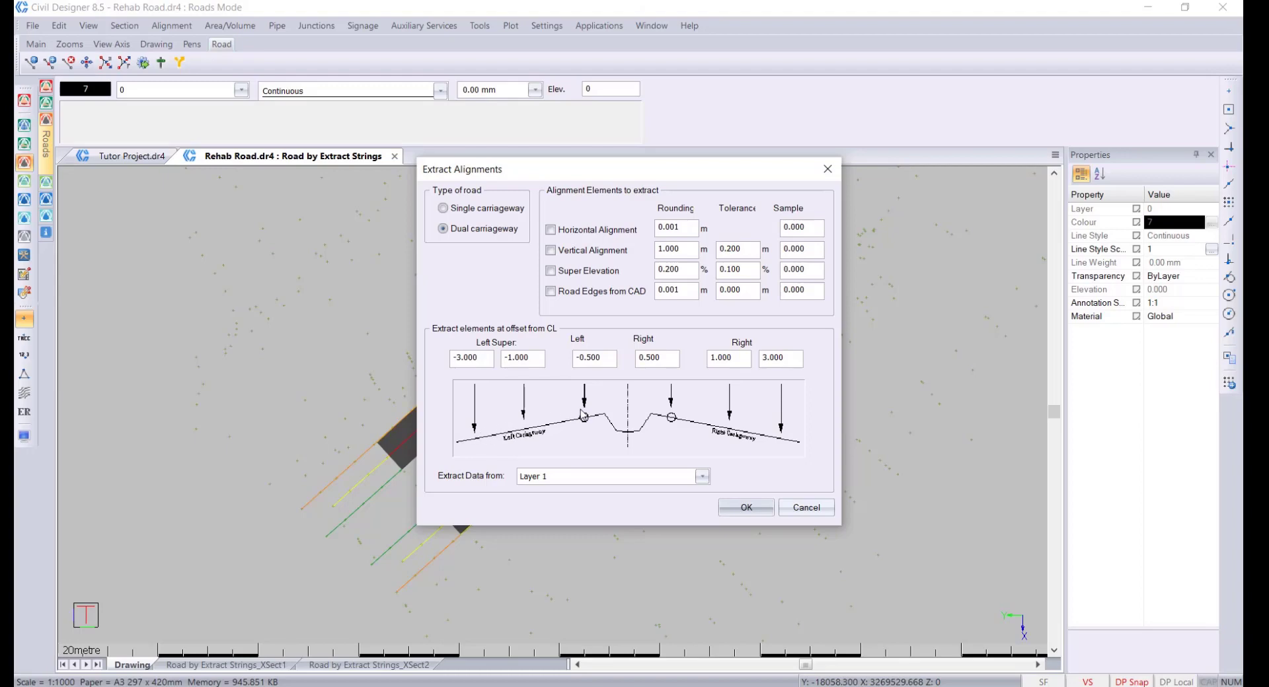
left_click(806, 507)
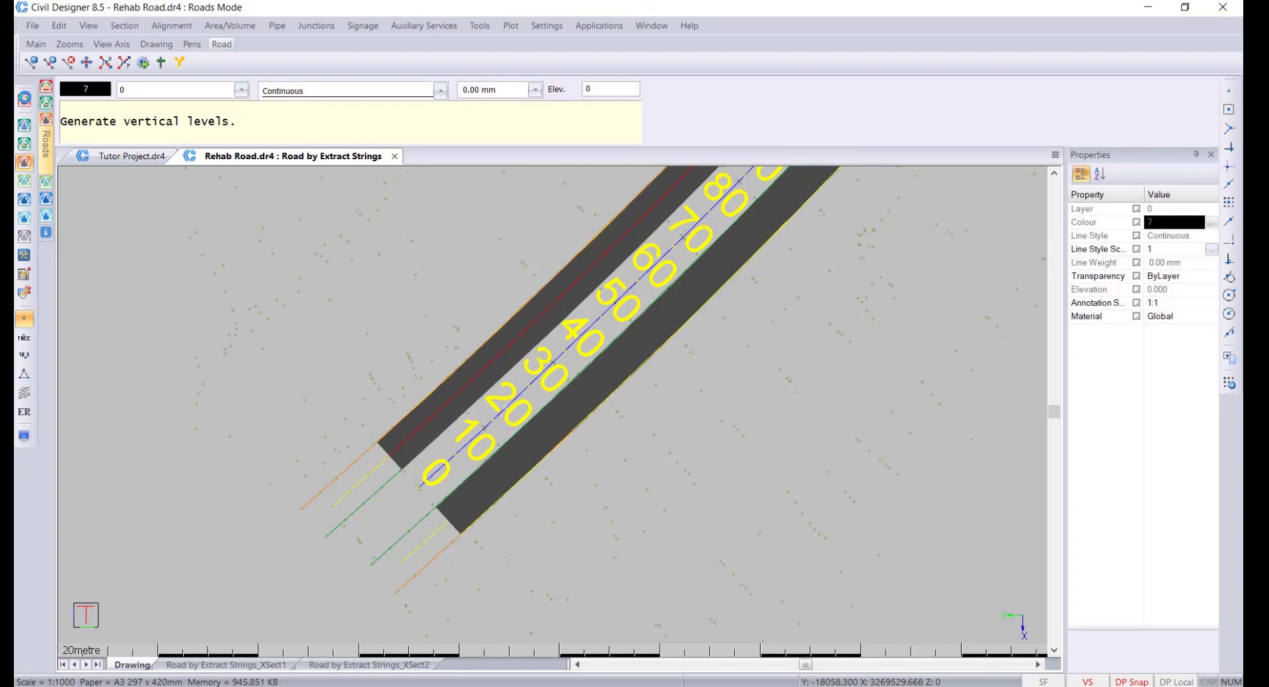
Step: In CAD mode, measure the offset from the centreline to the inner part of the left carriageway near chainage 20
left_click(390, 30)
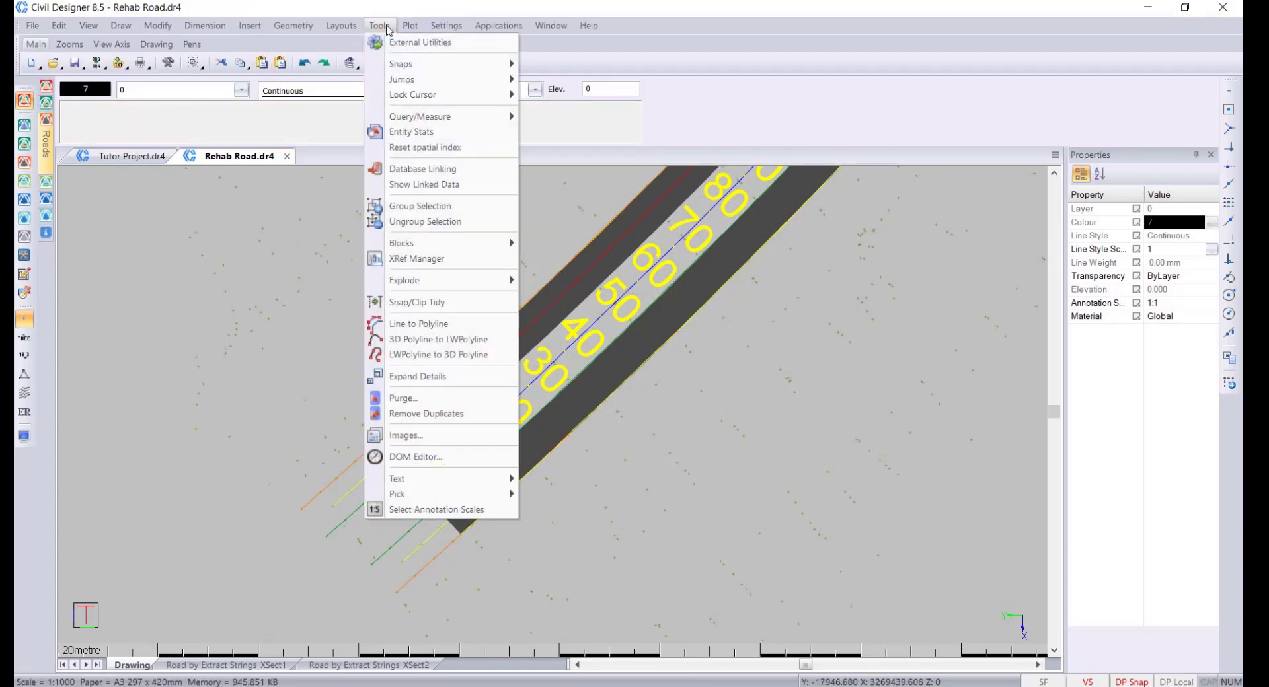
mouse_move(456, 118)
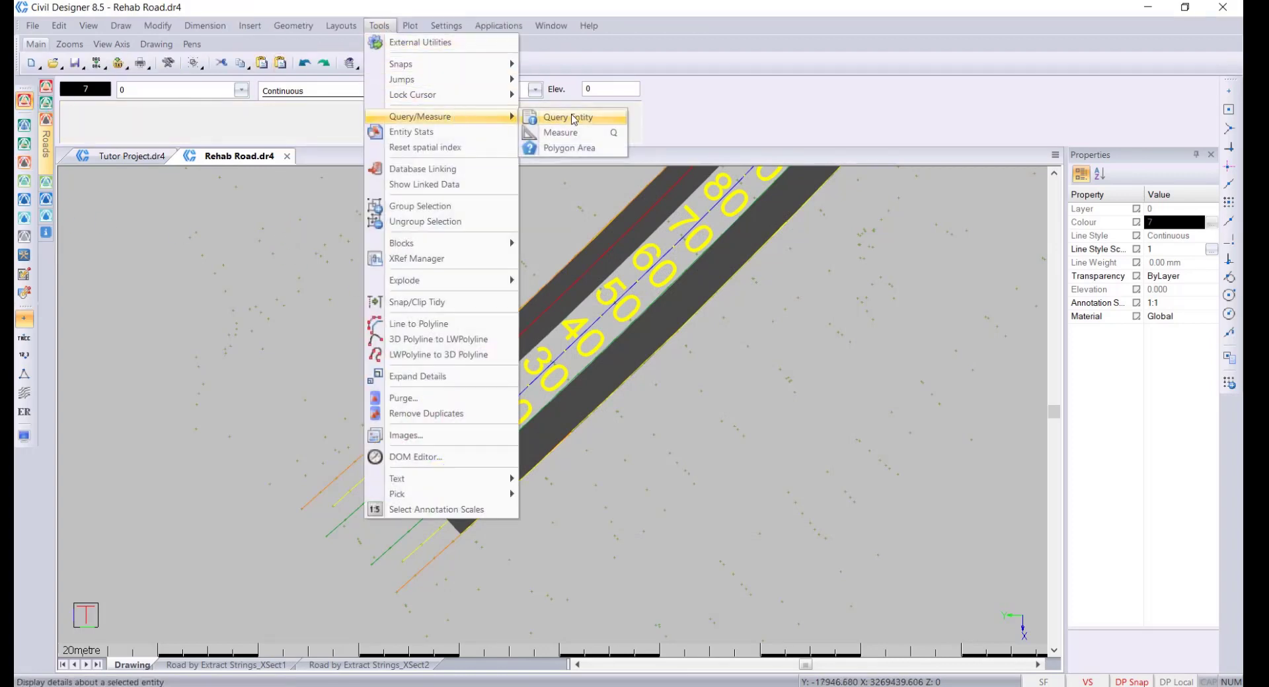
left_click(594, 140)
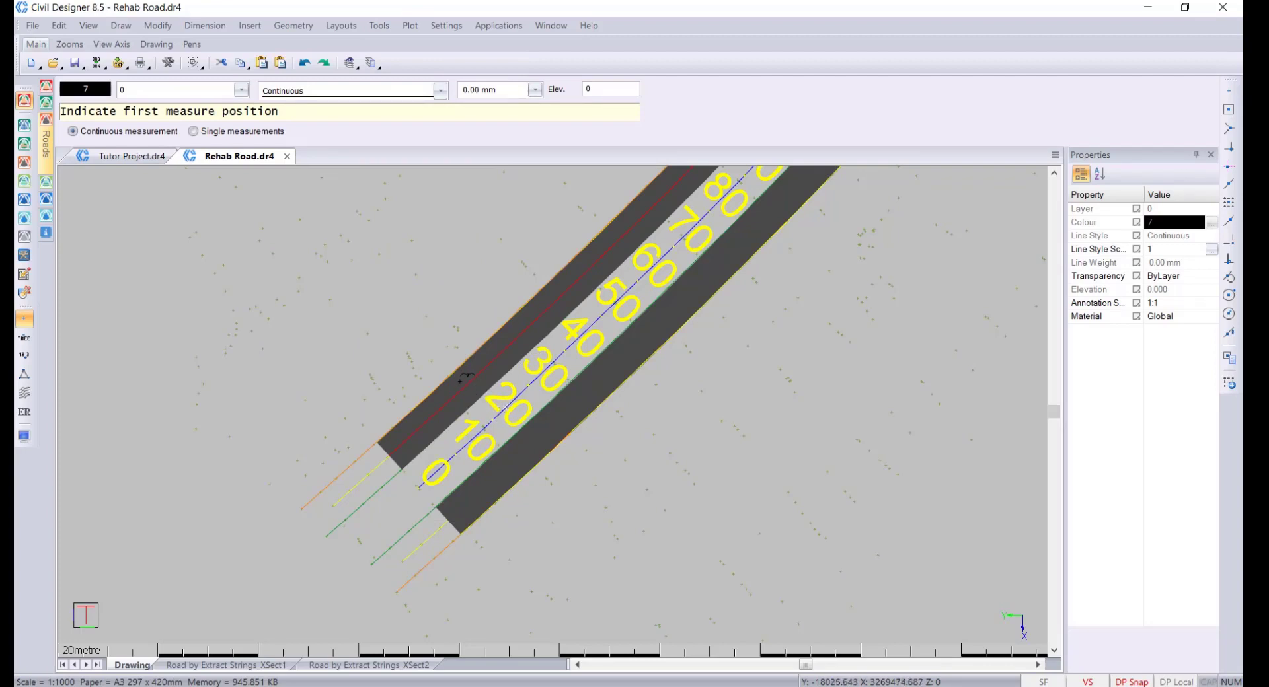
left_click(495, 415)
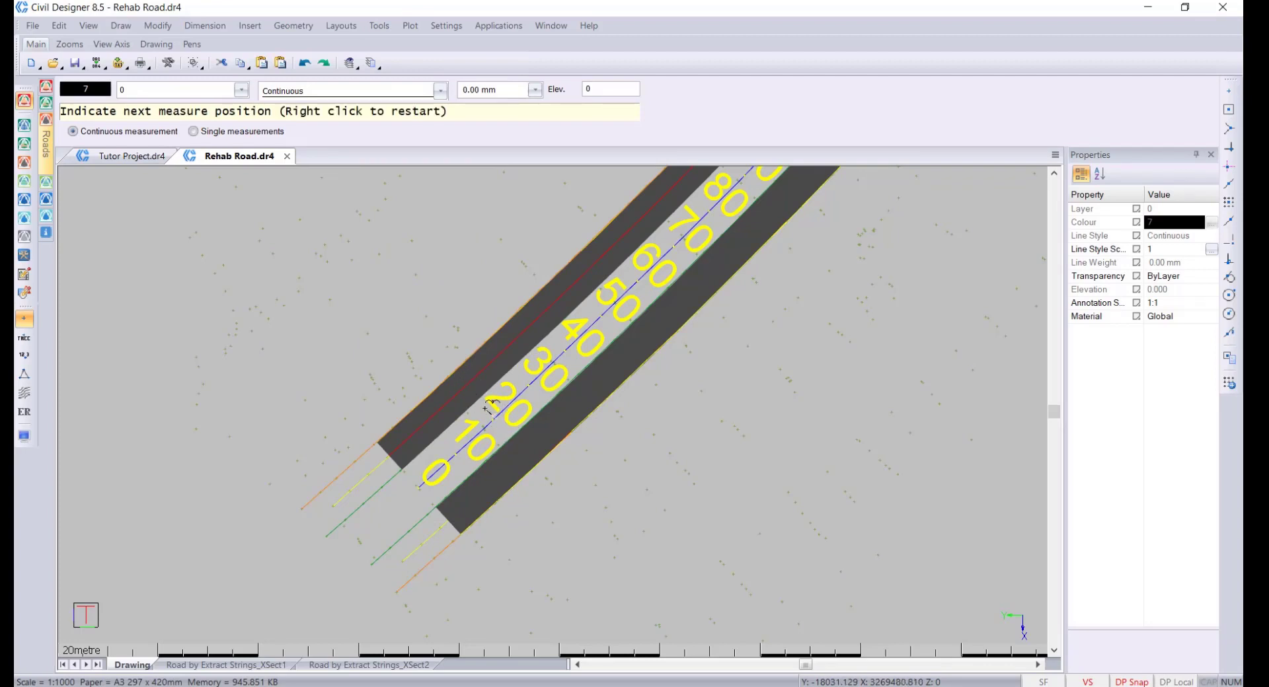
left_click(476, 394)
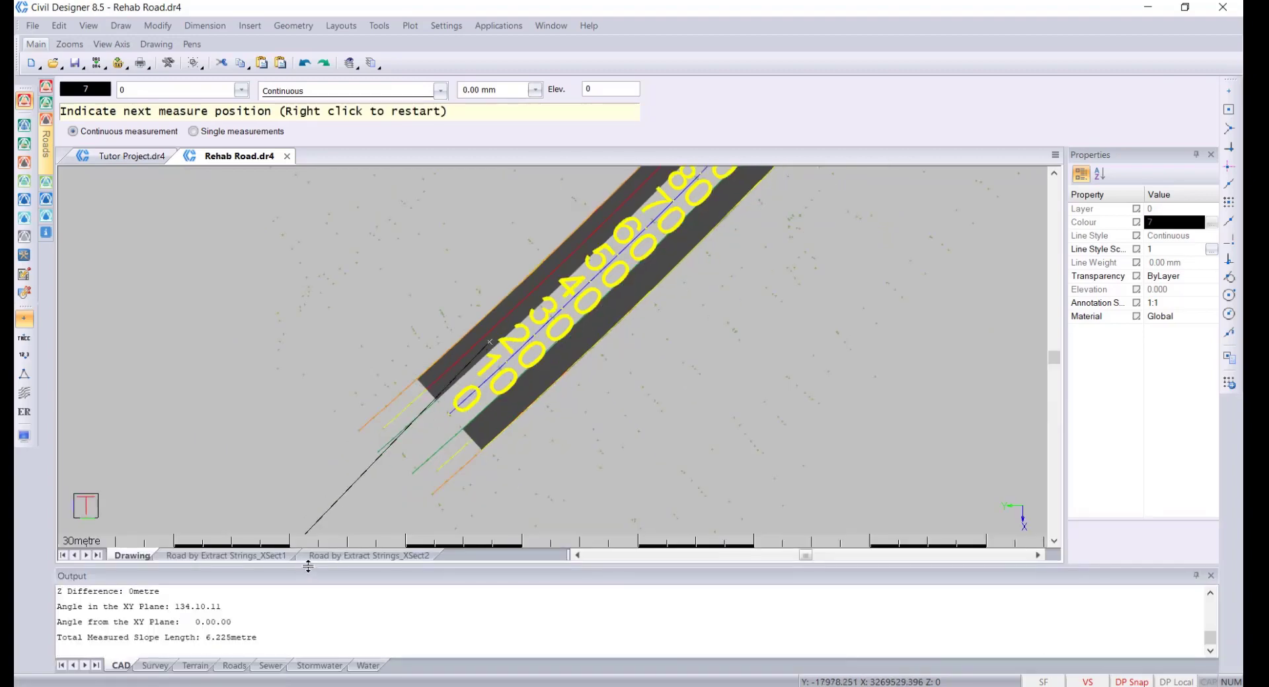
left_click_drag(308, 566, 309, 469)
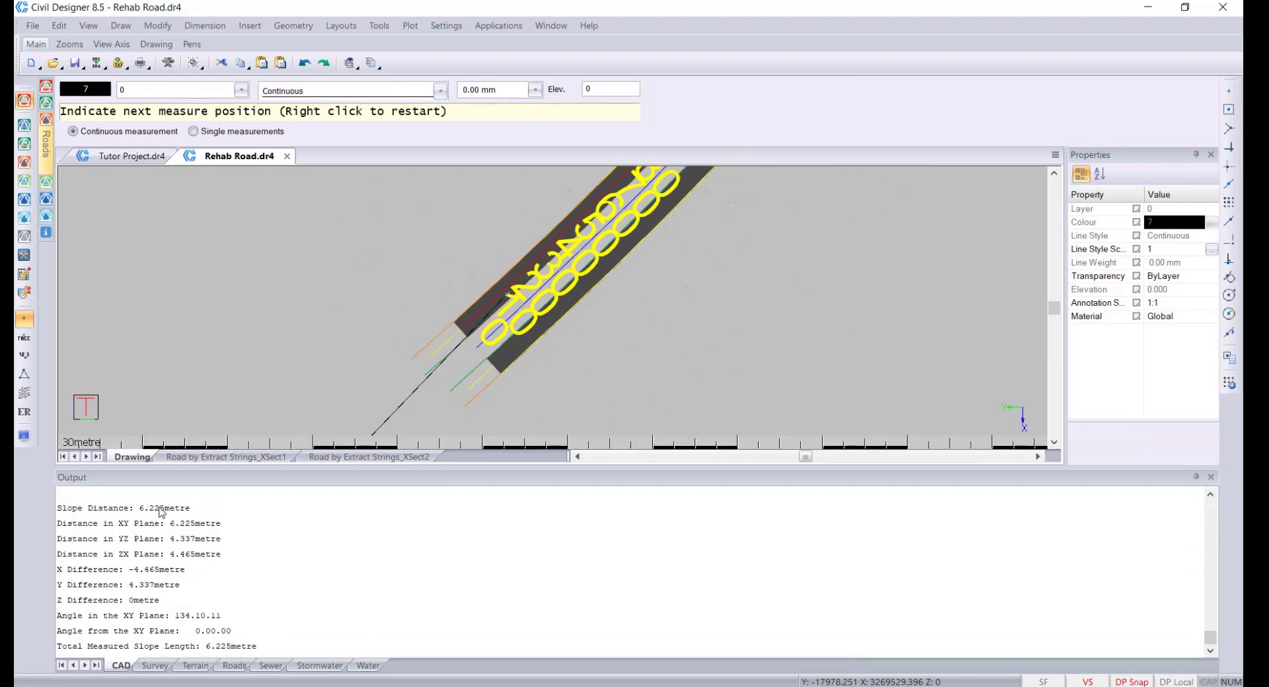
scroll(543, 300, "up", 2)
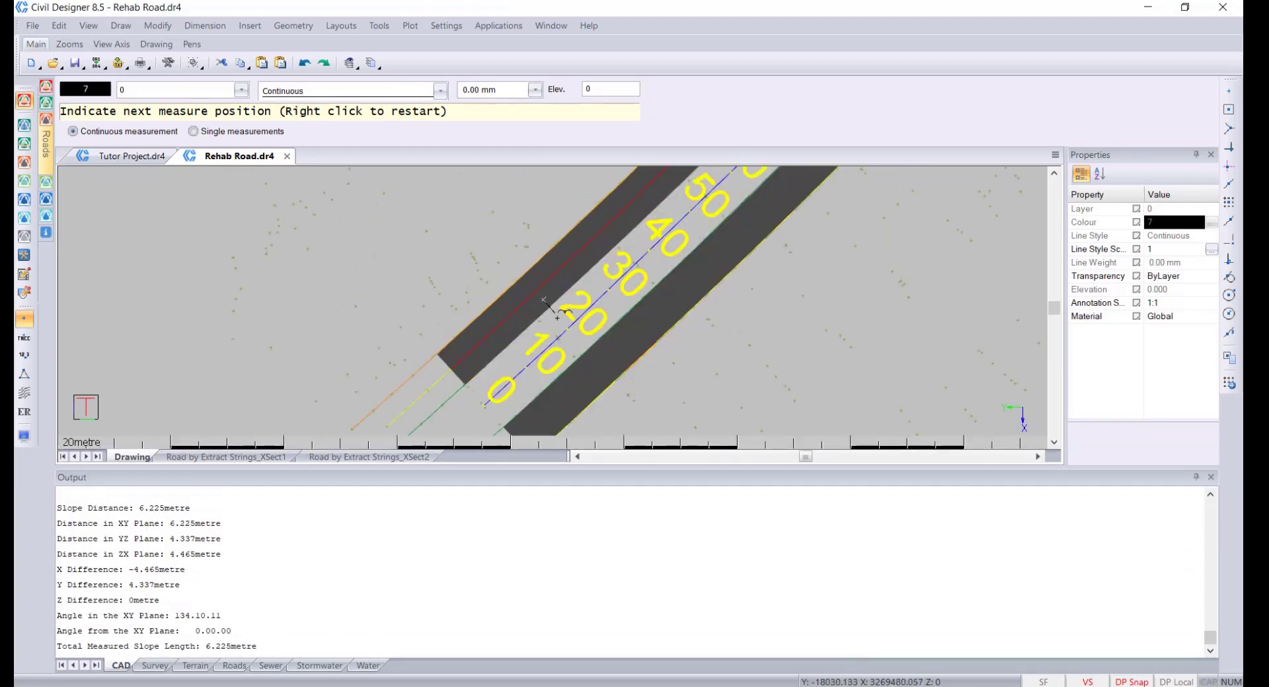
Step: Measure the offset from the centreline to the outer part of the left carriageway near chainage 20
scroll(557, 318, "up", 2)
right_click(556, 323)
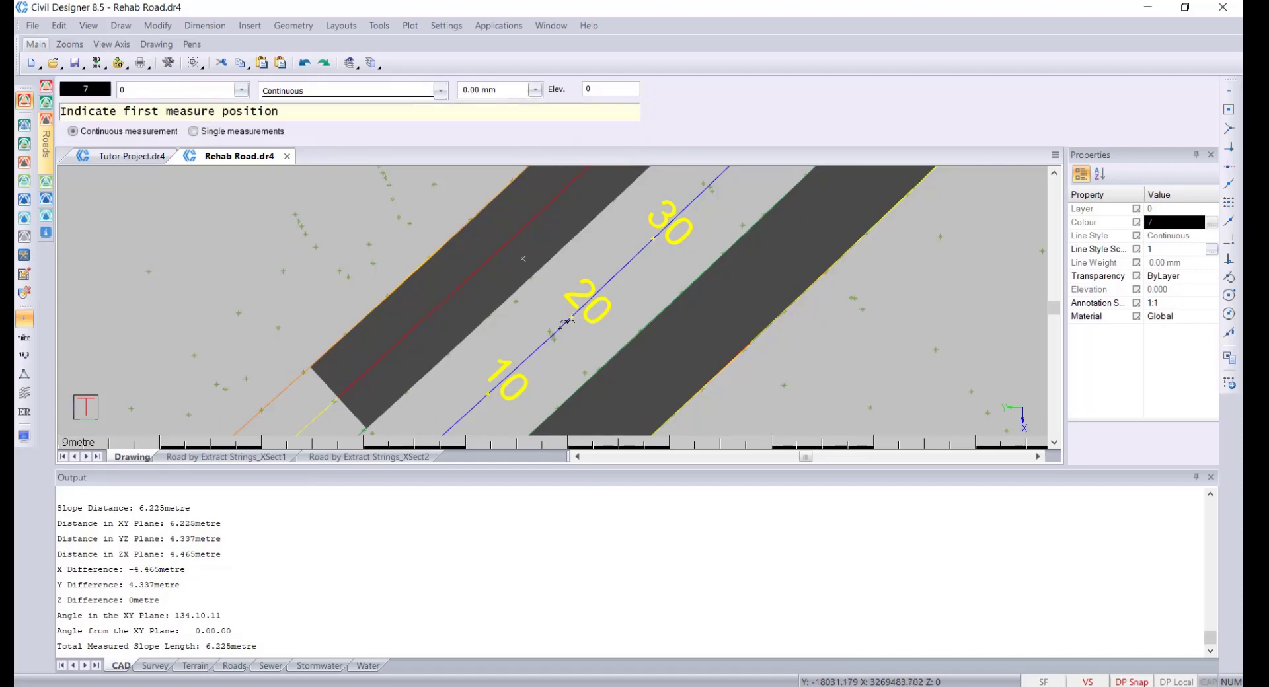
left_click(562, 326)
left_click(476, 247)
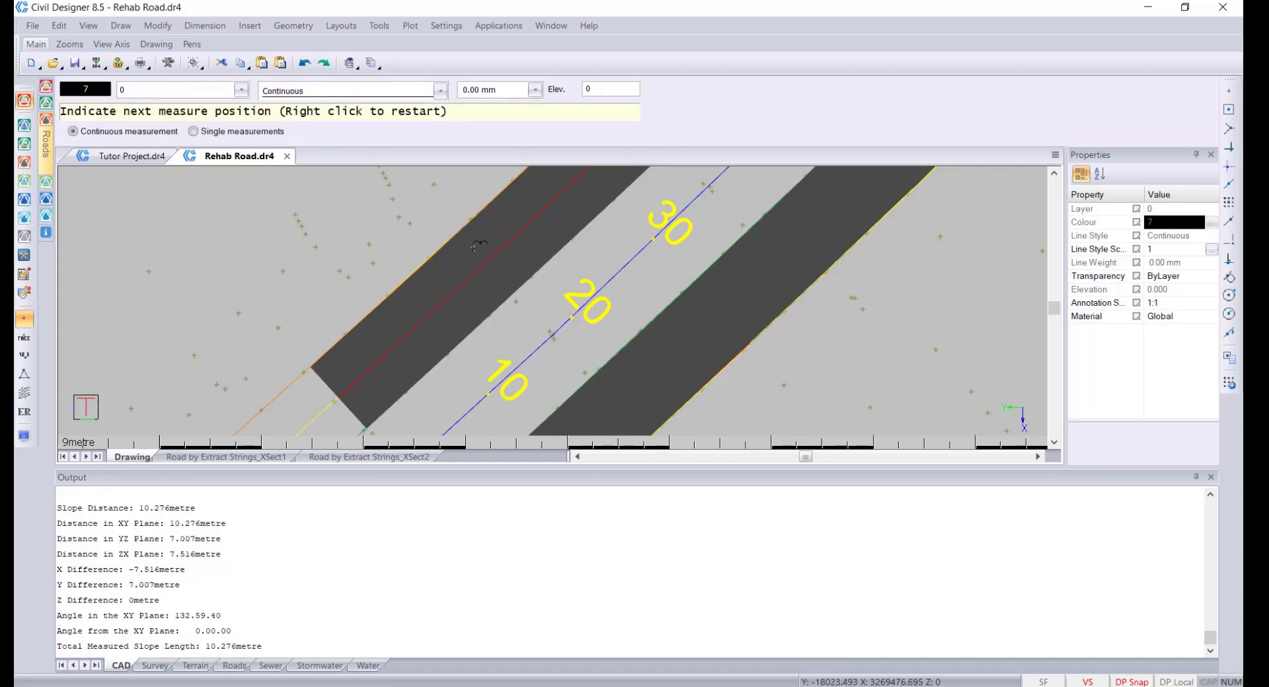
key("Escape")
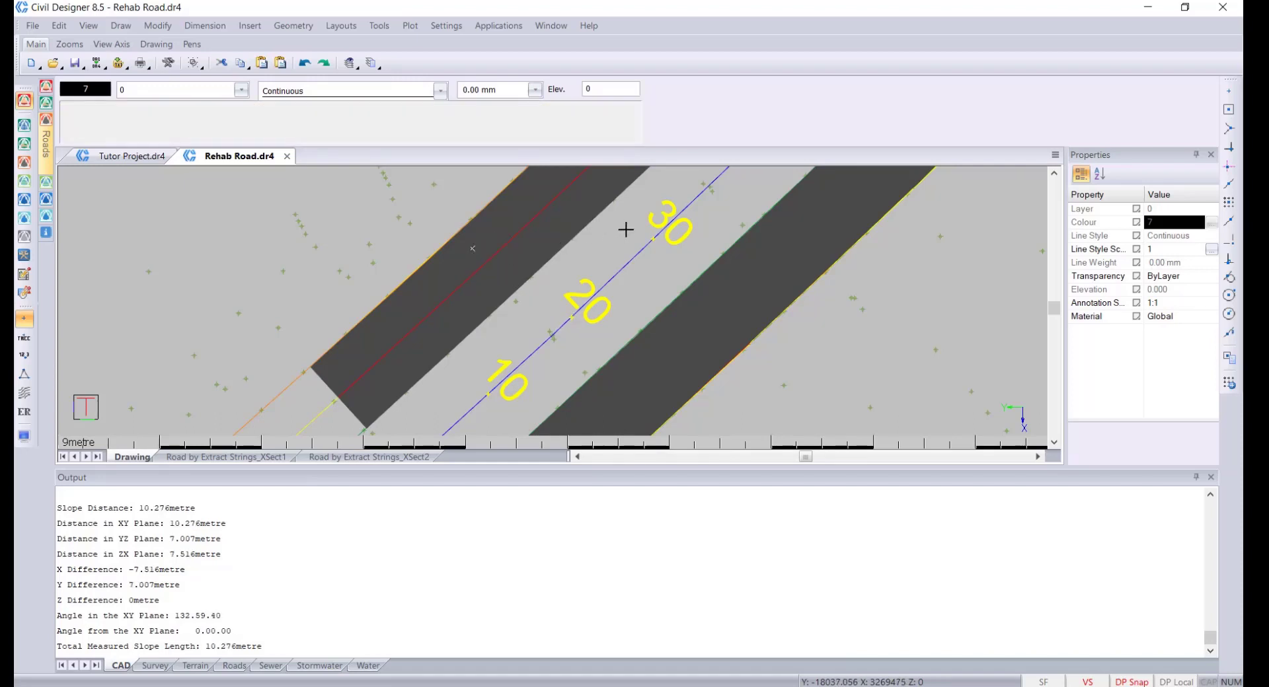
Step: Measure the offsets from the centreline to inner and outer points on the right carriageway, and close the measurement output
right_click(626, 264)
left_click(623, 266)
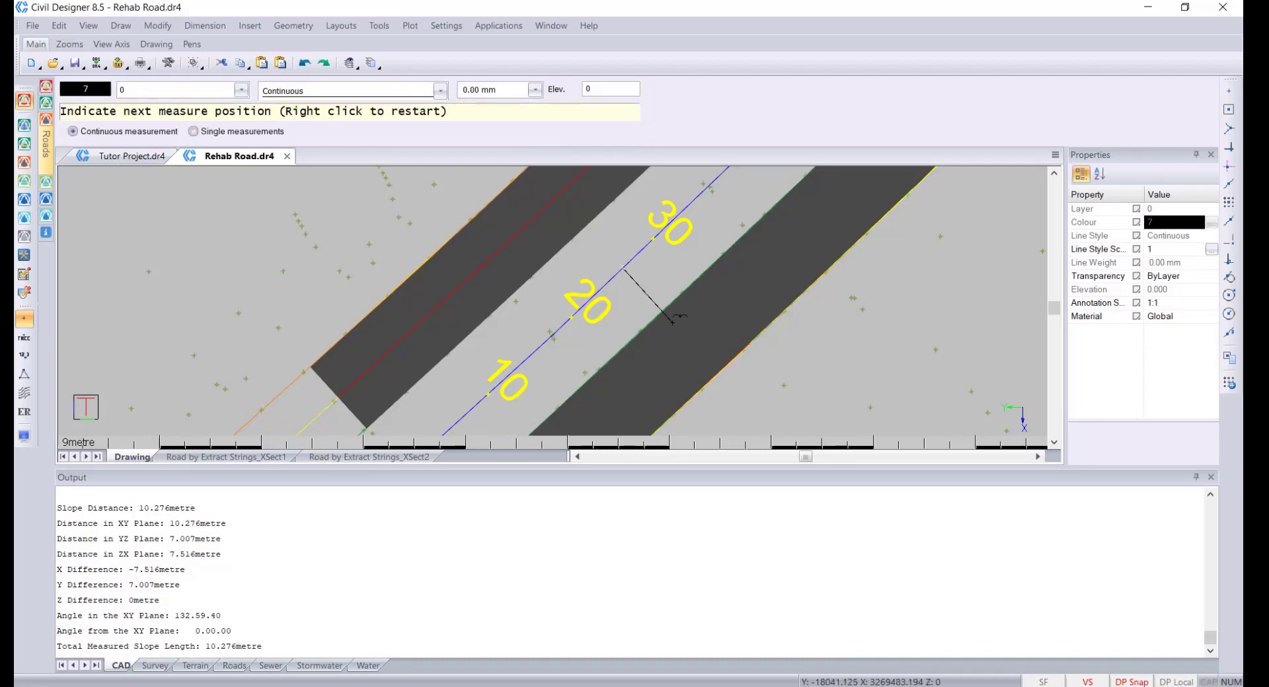
left_click(678, 325)
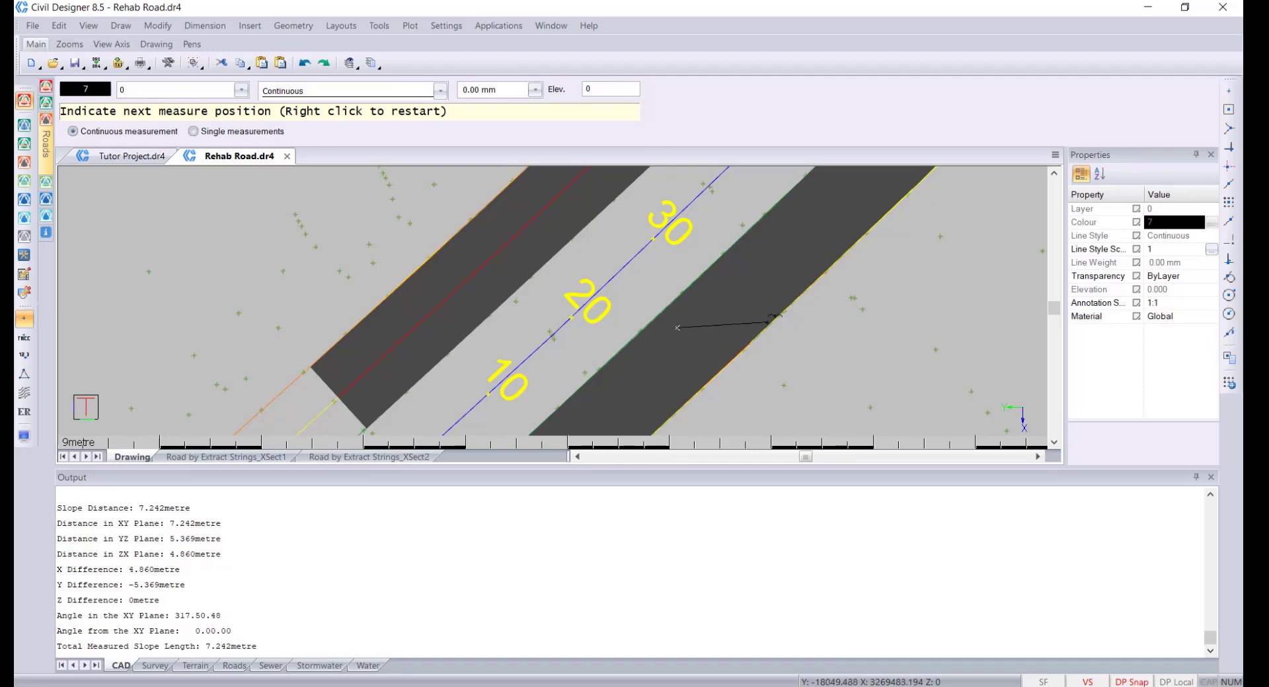
right_click(633, 256)
left_click(633, 256)
left_click(723, 348)
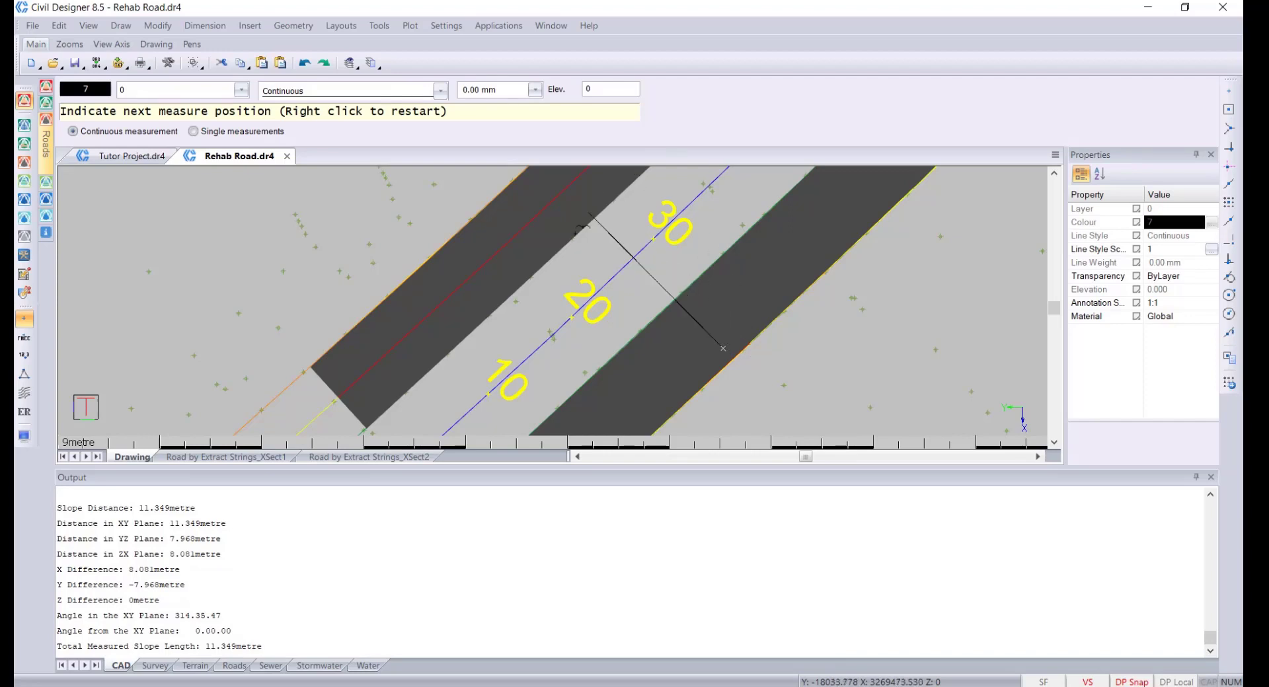
key("Escape")
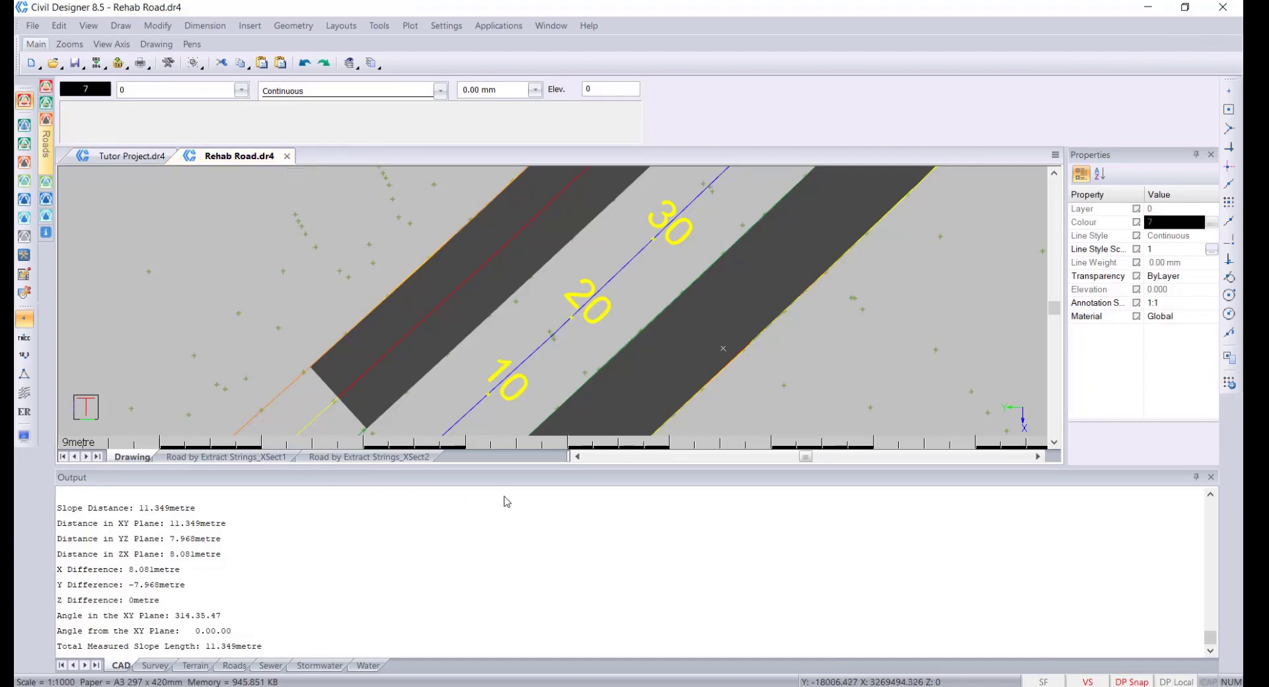
left_click(1211, 477)
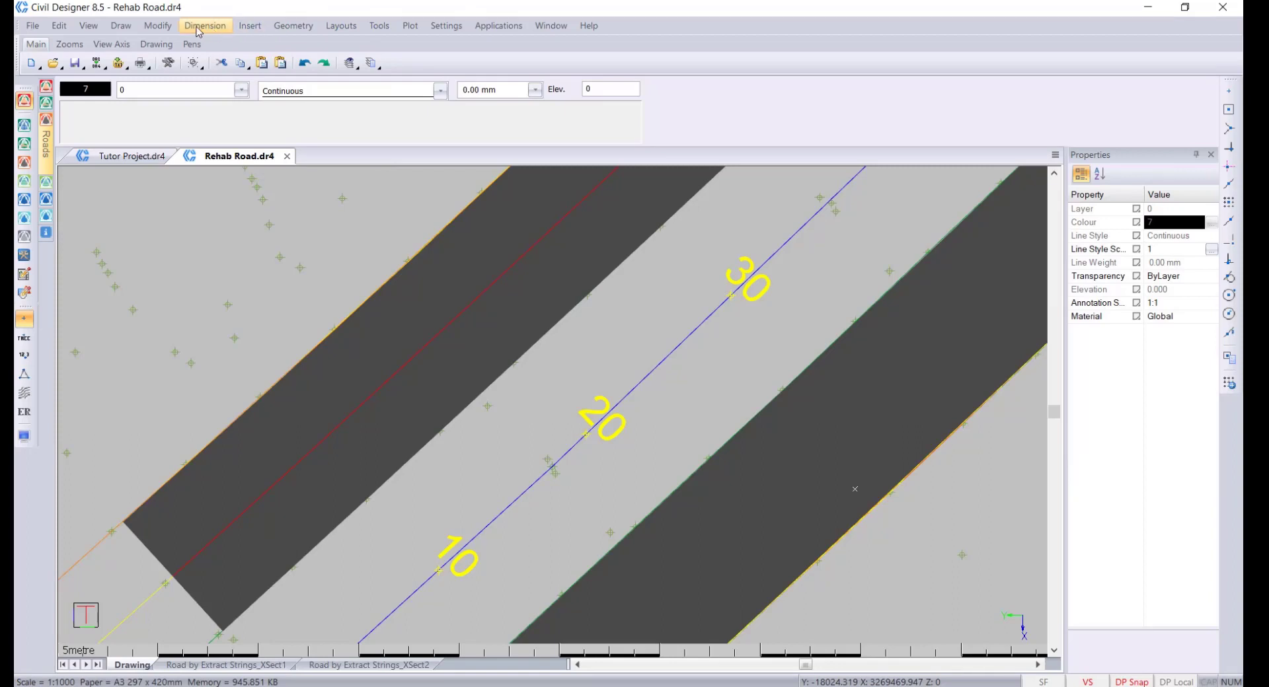
Step: Return to Roads mode and add a new road named "Road by Extract Alignments" with the default dual carriageway settings
left_click(24, 162)
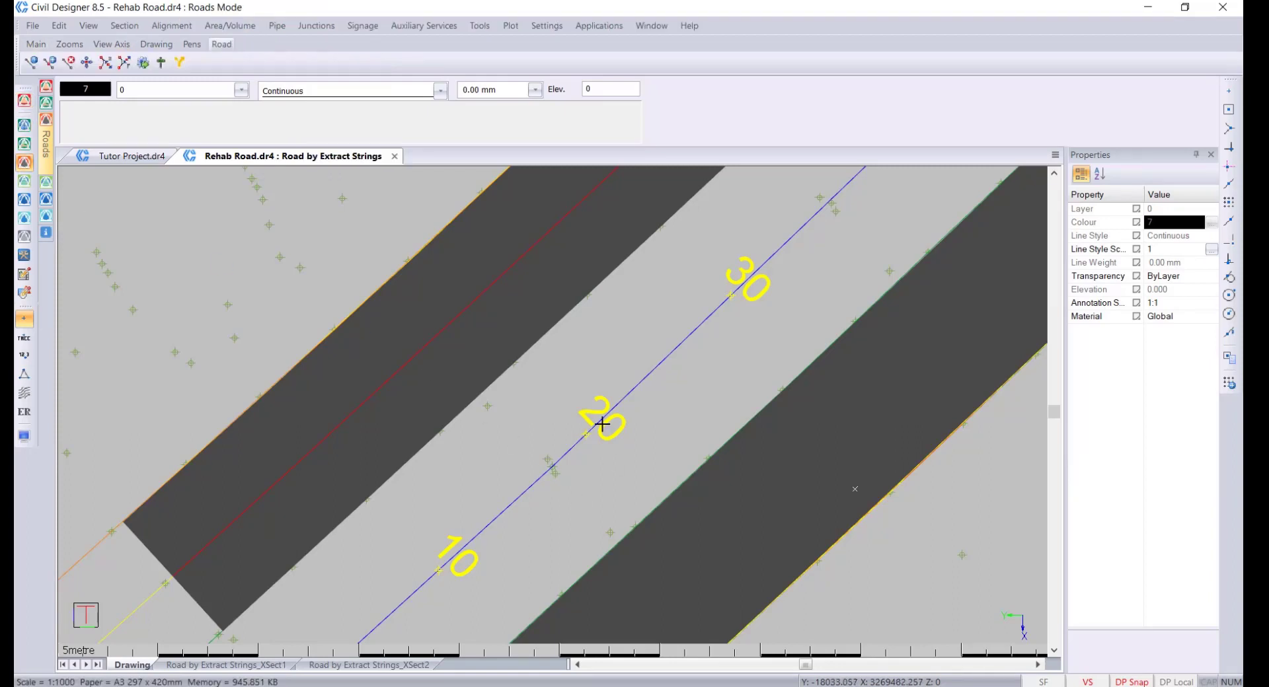
scroll(600, 423, "down", 1)
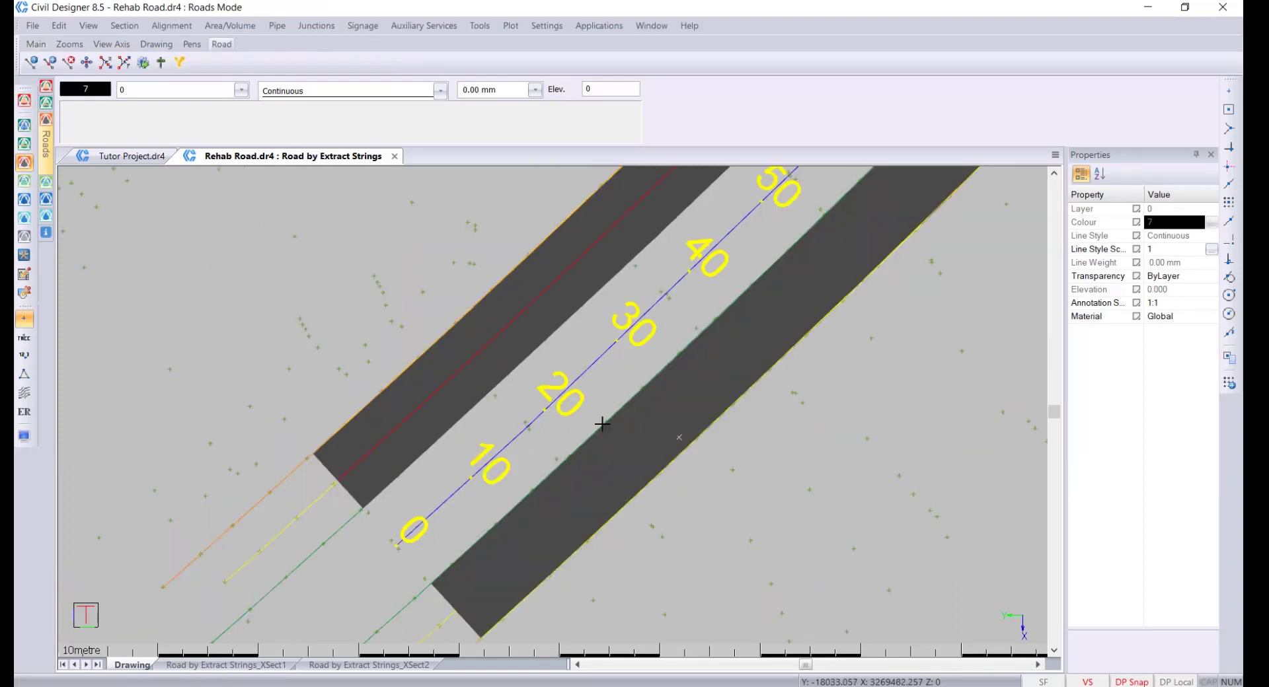
left_click(33, 25)
left_click(97, 238)
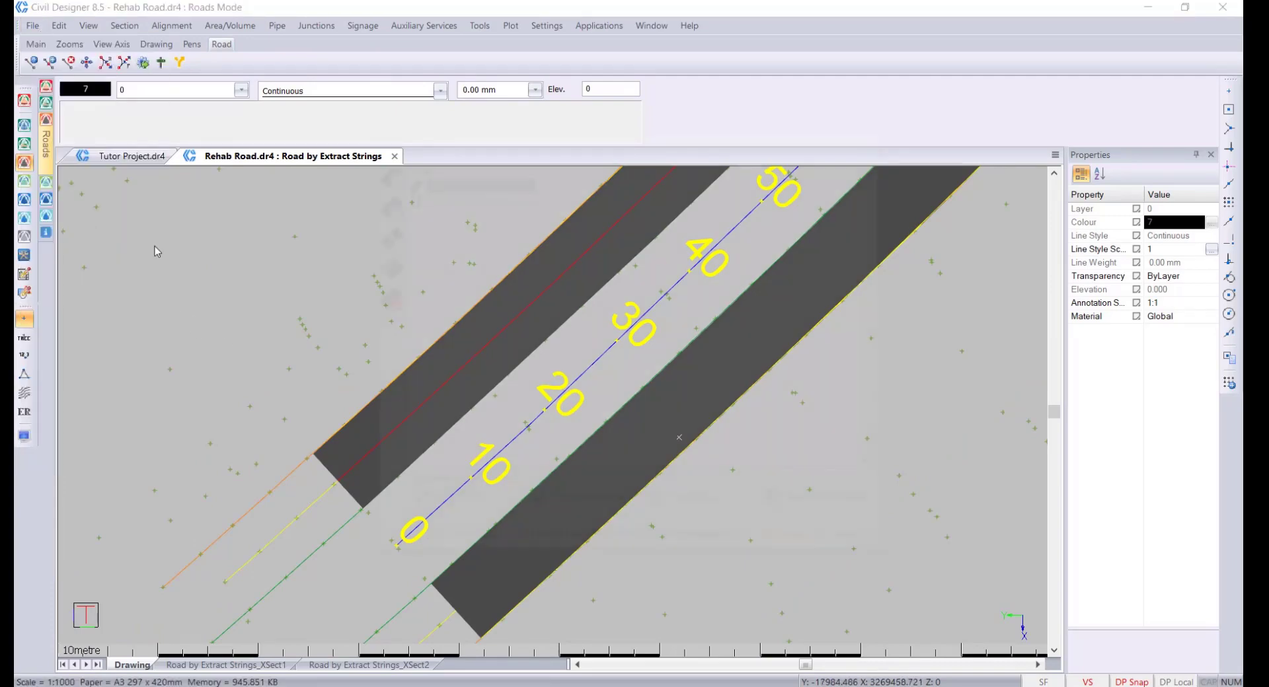
left_click(381, 203)
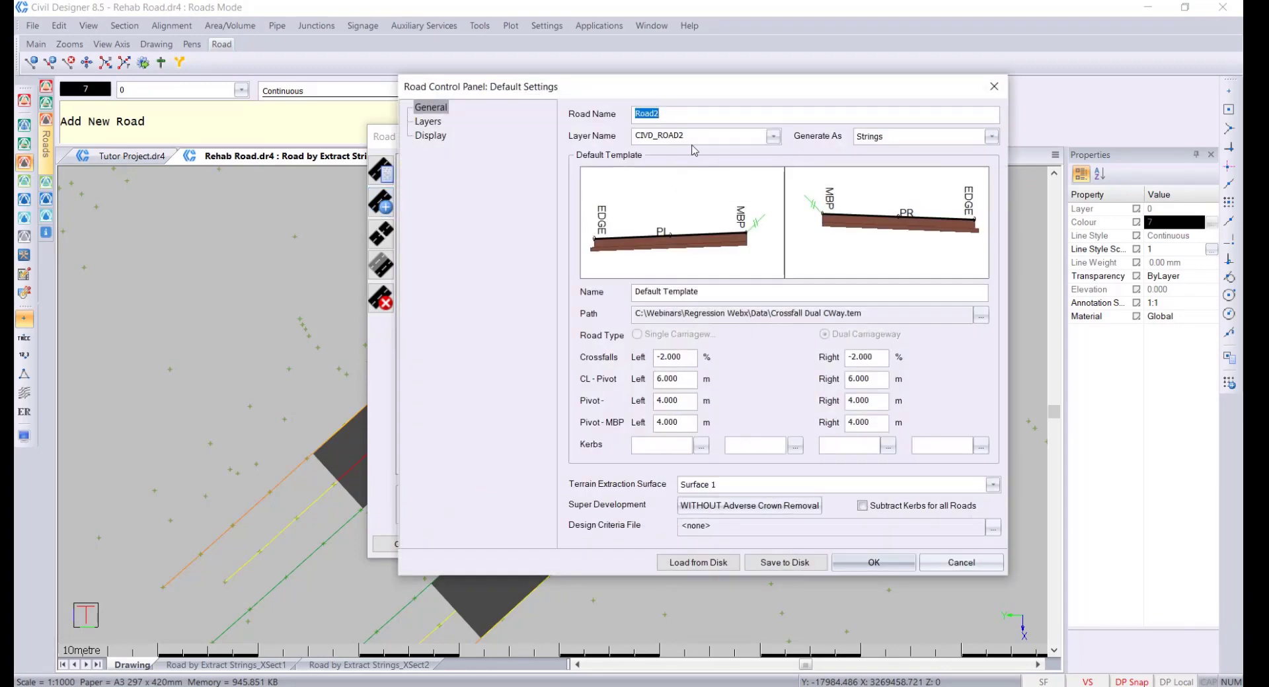
type("Road")
left_click(871, 565)
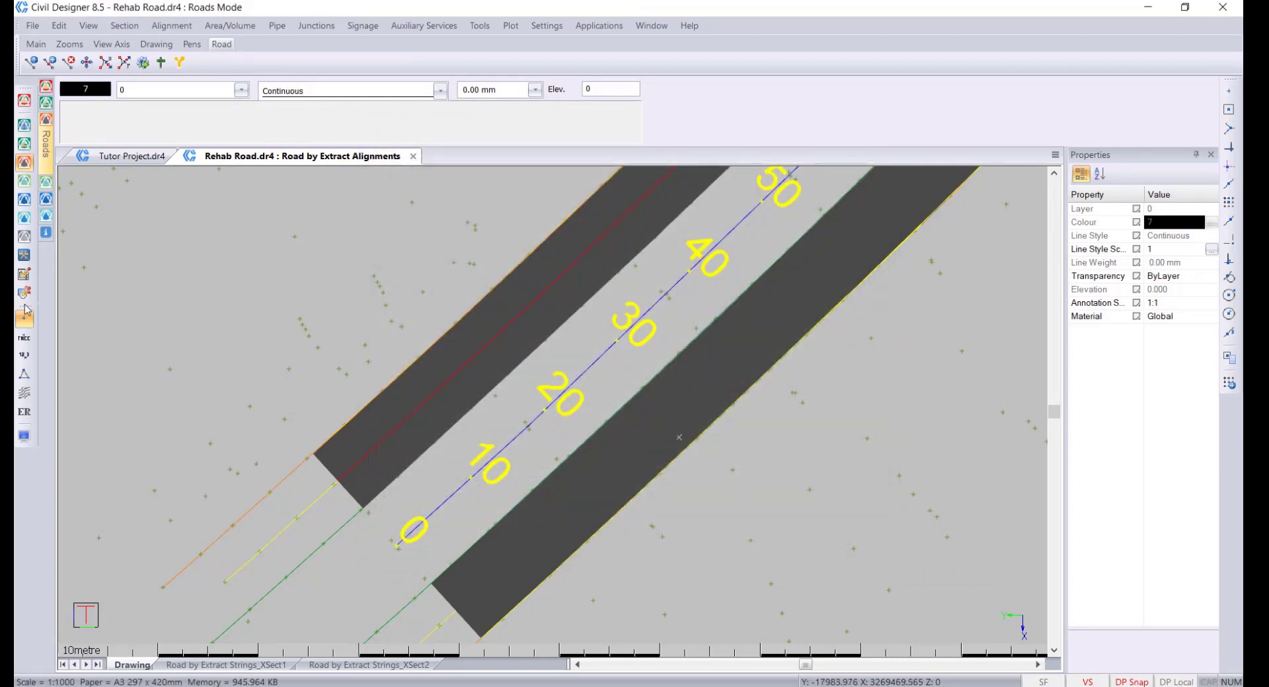
Step: Hide the "Road by Extract Strings" road in the display settings, leaving the new road visible
left_click(24, 435)
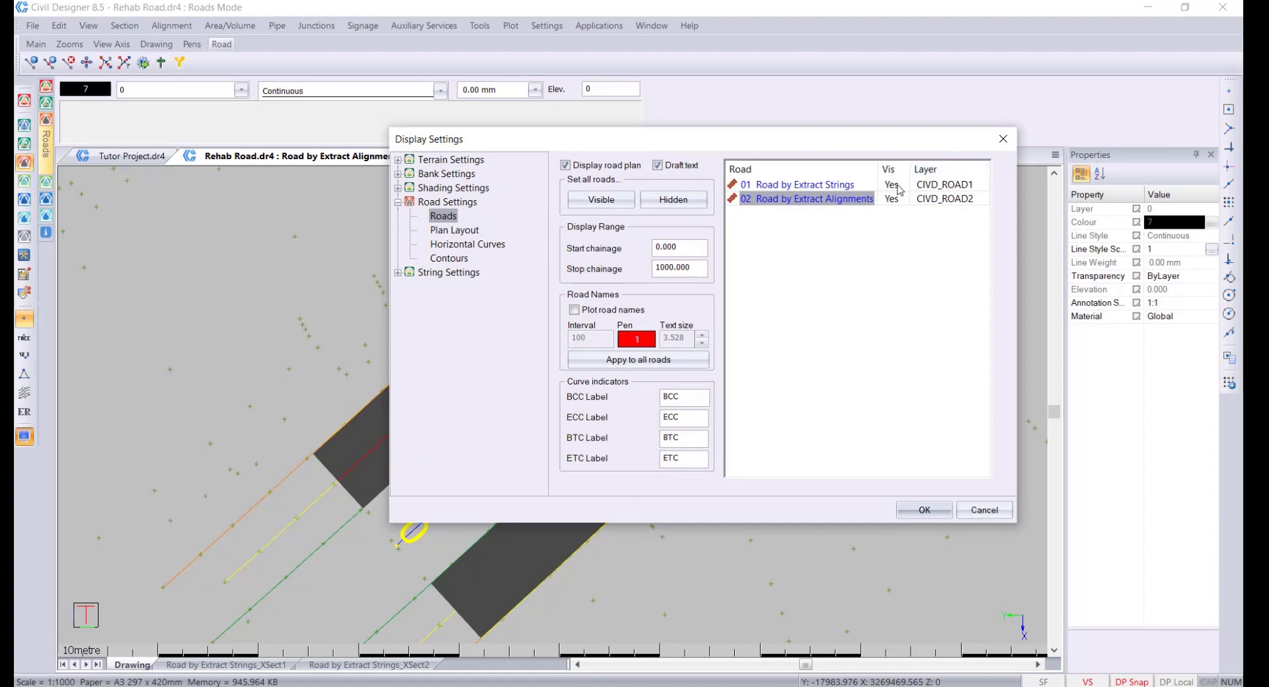
left_click(891, 185)
left_click(905, 511)
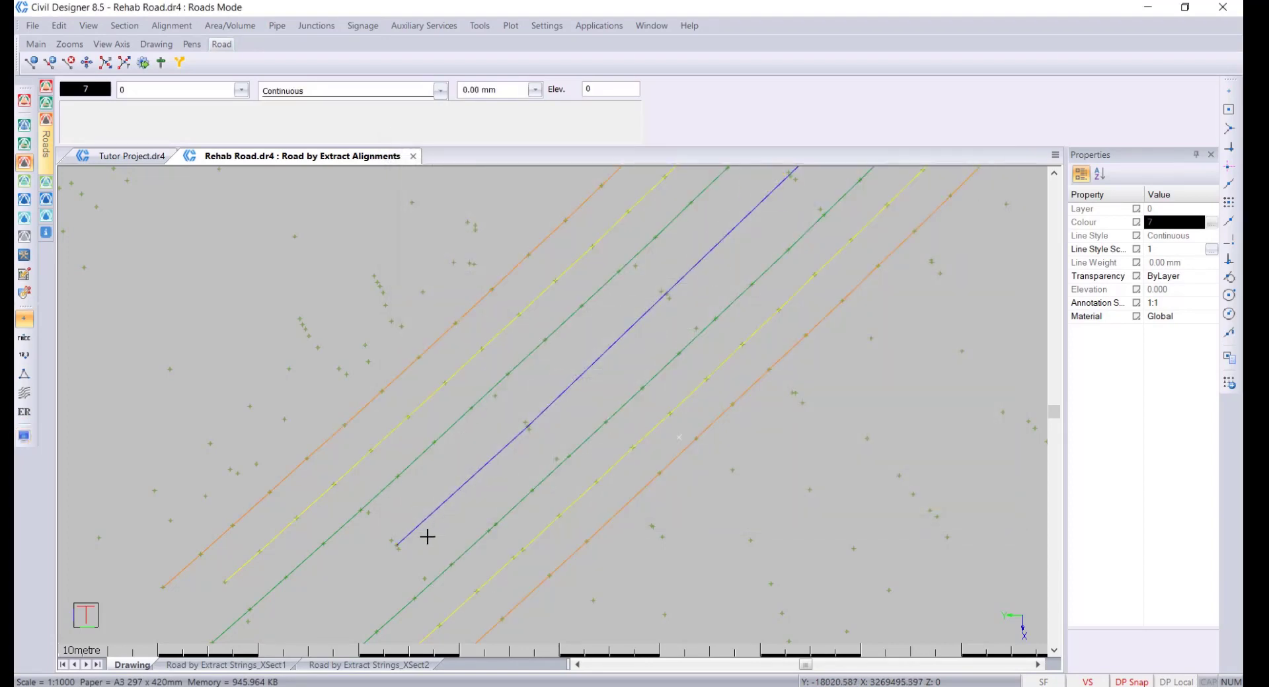
Step: Start Extract Alignments for the dual carriageway and enable extraction of horizontal alignment, vertical alignment, super elevation and road edges from CAD
middle_click_drag(428, 536, 555, 381)
left_click(171, 25)
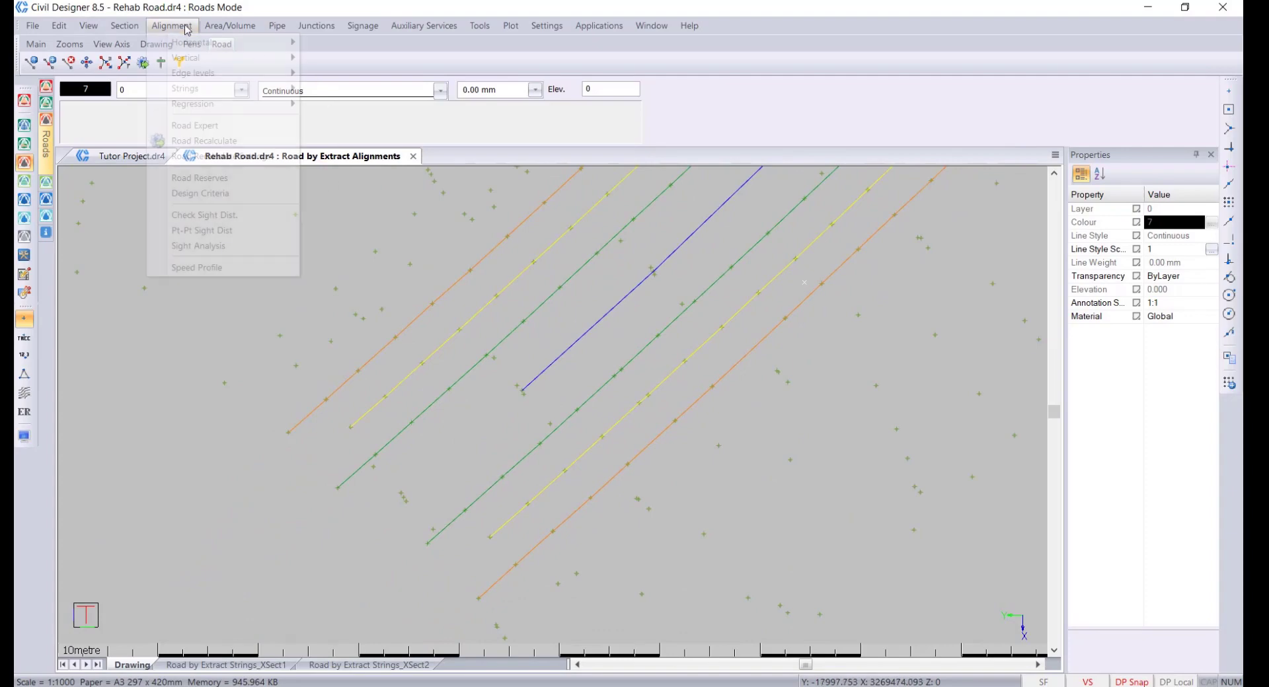
mouse_move(198, 108)
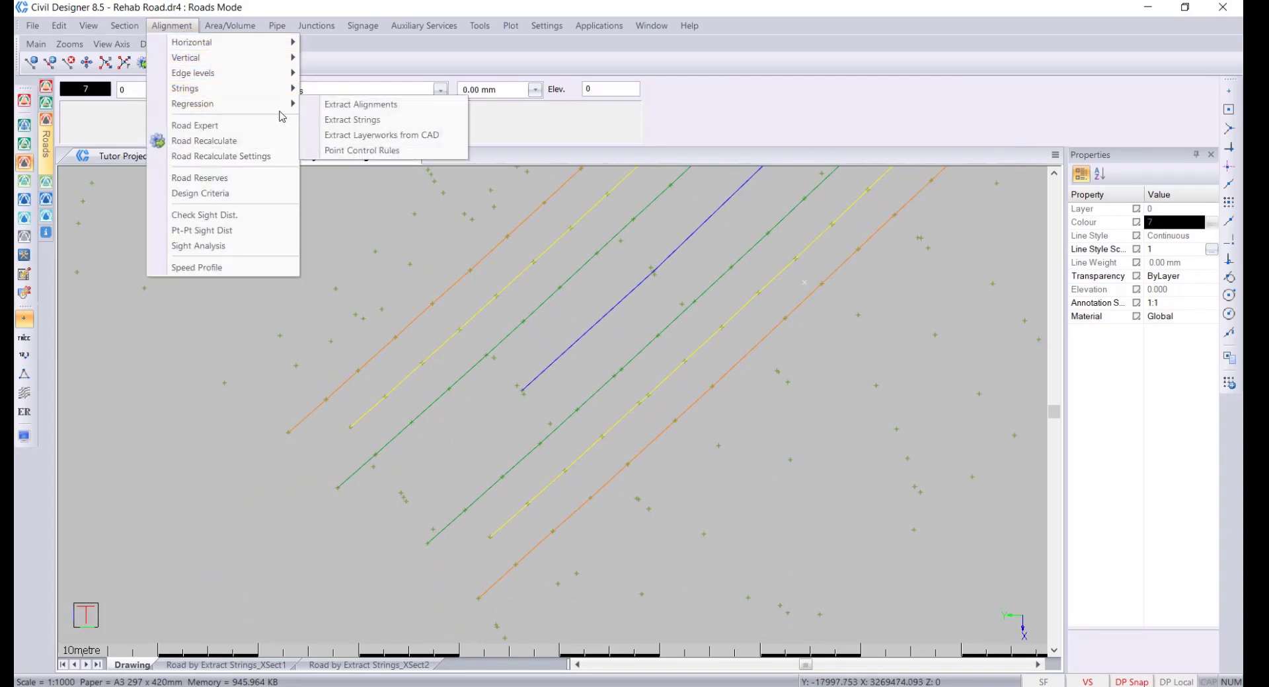
left_click(357, 100)
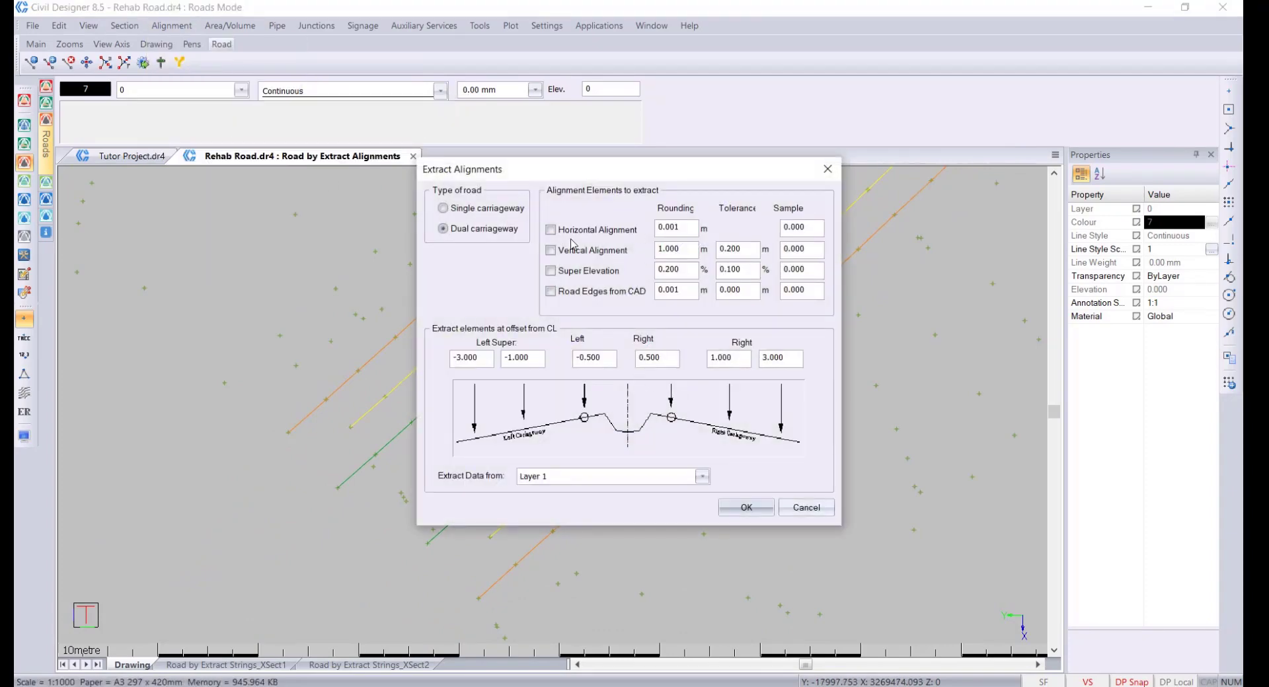
left_click(572, 233)
left_click(573, 255)
left_click(579, 273)
left_click(577, 294)
Step: Enter the left carriageway super elevation offsets, set the right ones to 7 and 11.2, and accept the extraction settings
double_click(467, 357)
type("-41")
key("Tab")
type("-")
double_click(712, 362)
type("7")
double_click(795, 357)
type("11.2")
left_click(746, 507)
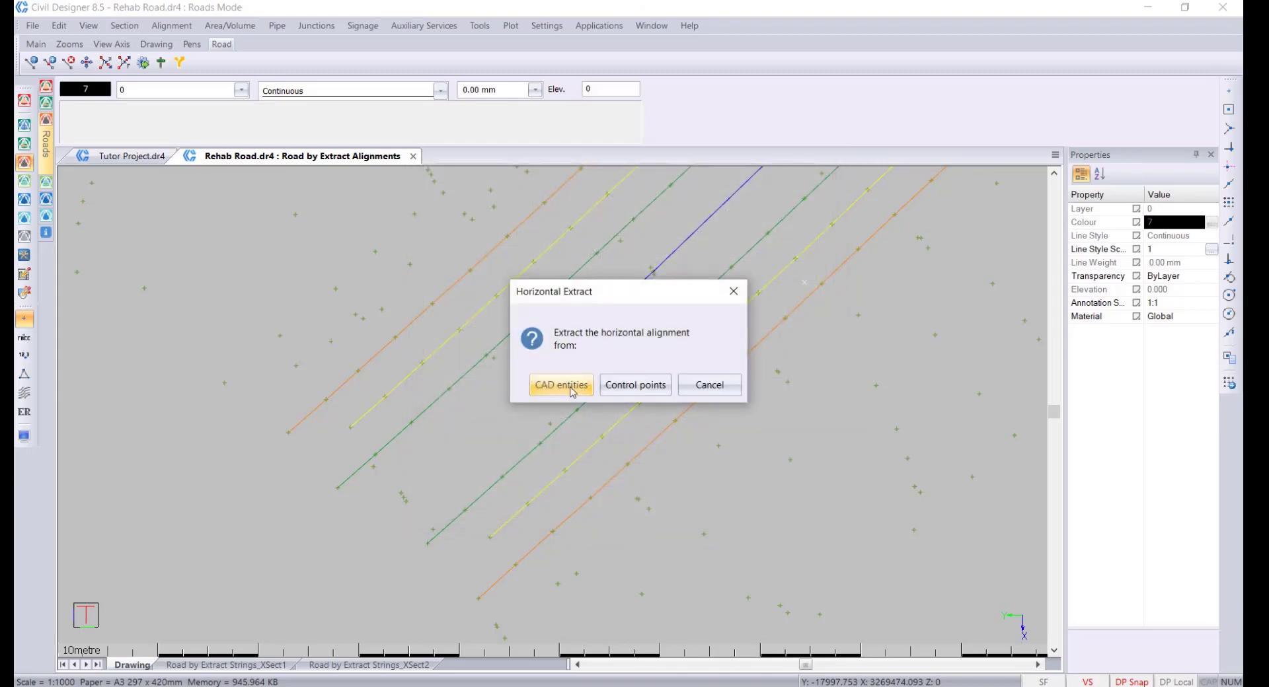
Step: Extract the horizontal alignment from CAD entities, using the blue centreline polyline
left_click(572, 392)
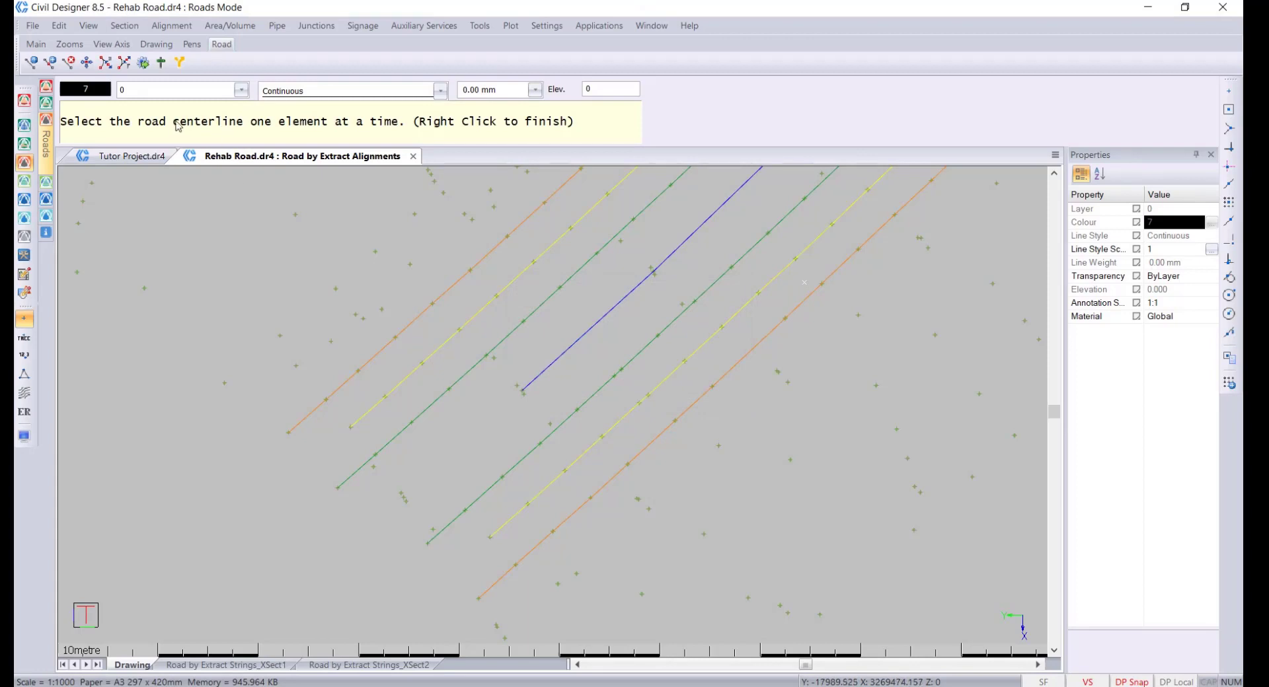
left_click(533, 382)
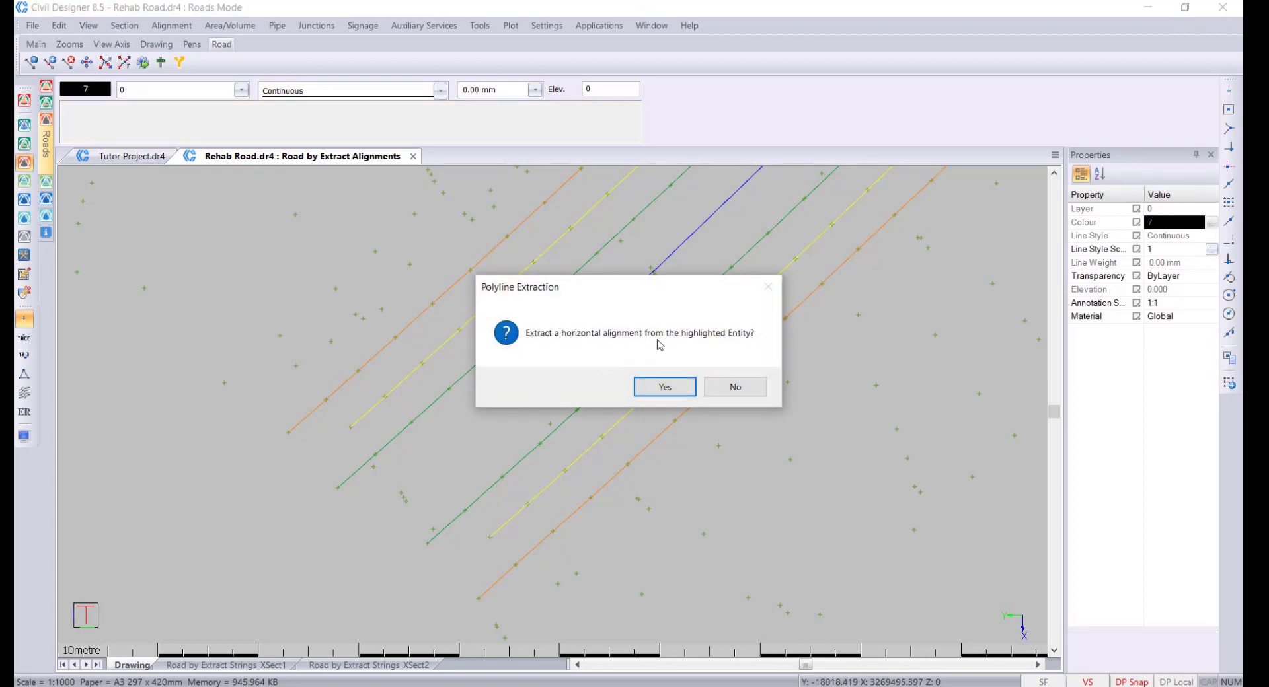
left_click(665, 387)
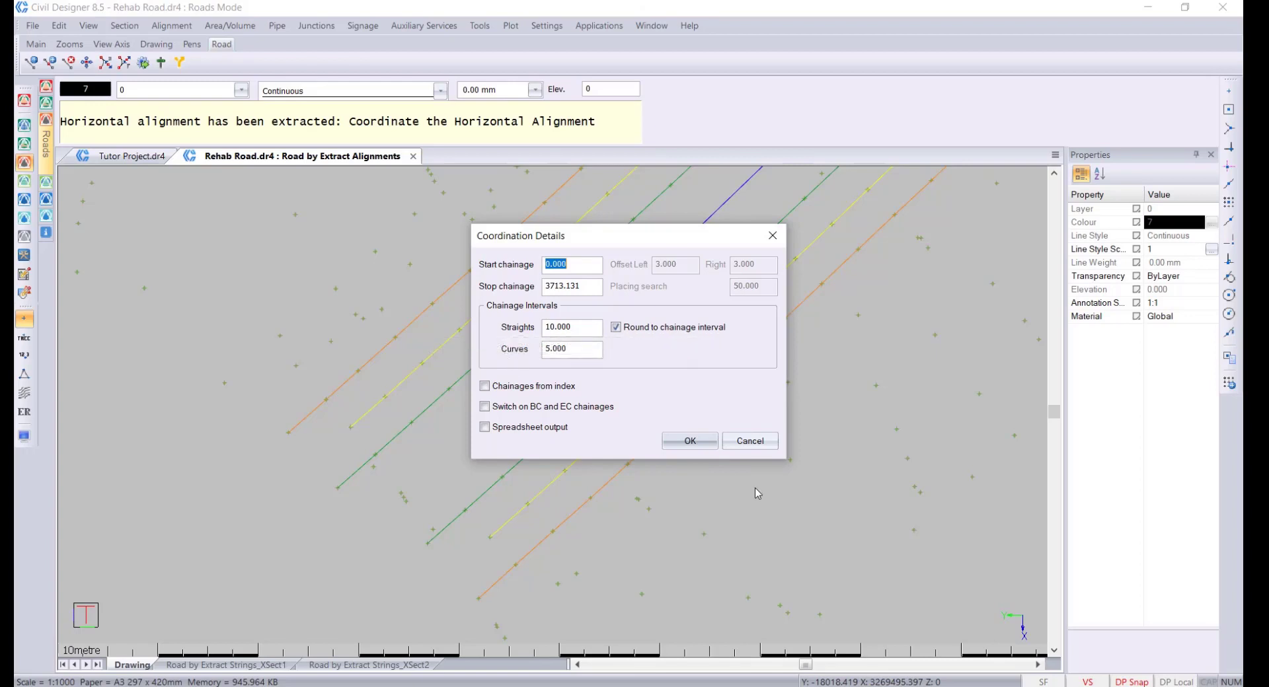
Step: Coordinate the horizontal alignment with the default chainage settings and no report output, overwriting the current road layers
left_click(694, 442)
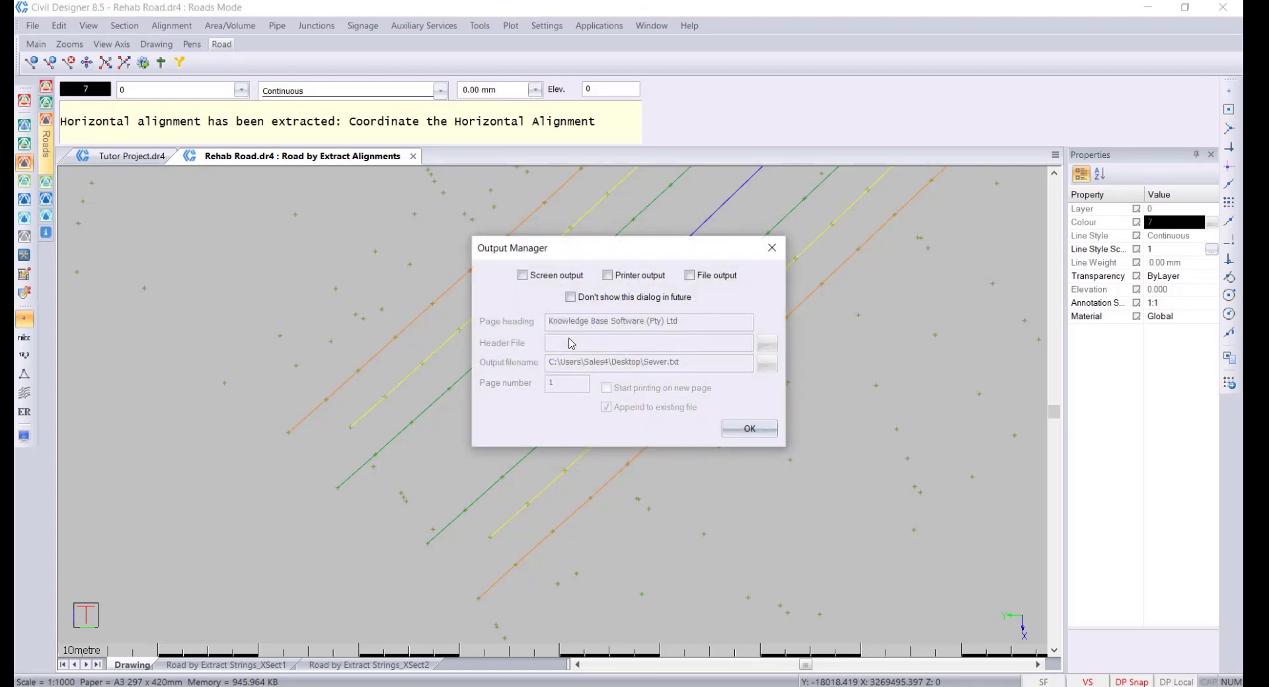
left_click(760, 431)
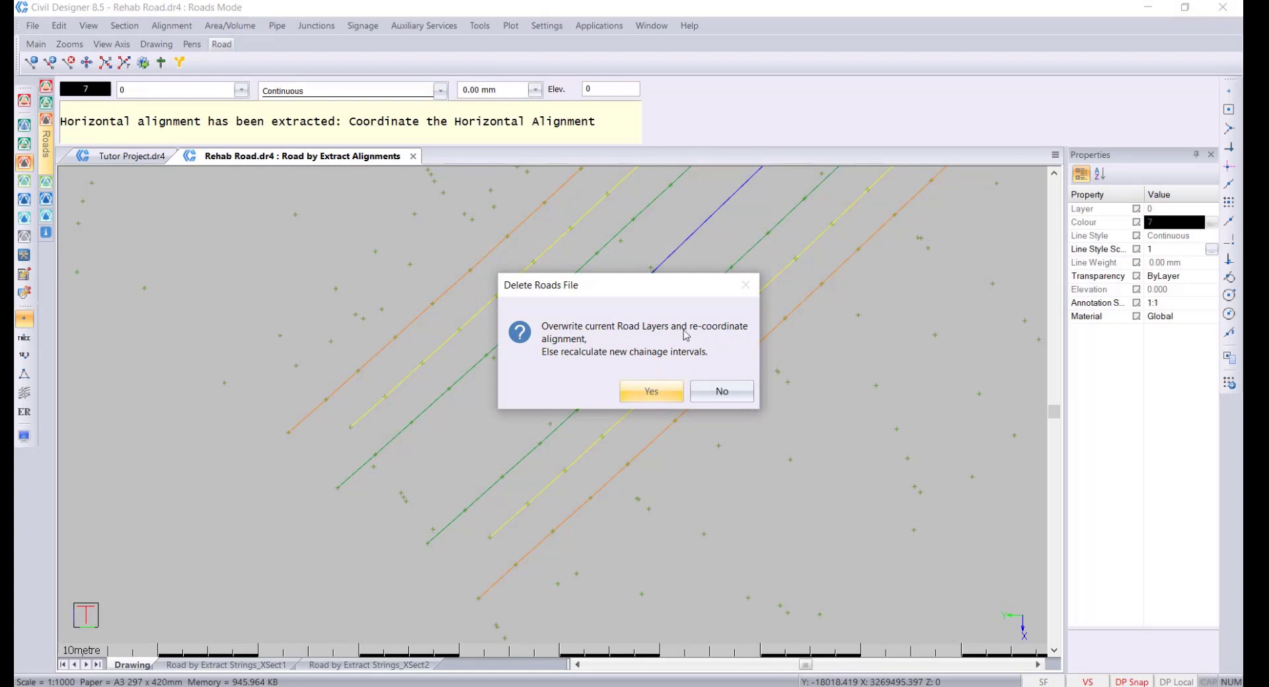
left_click(652, 390)
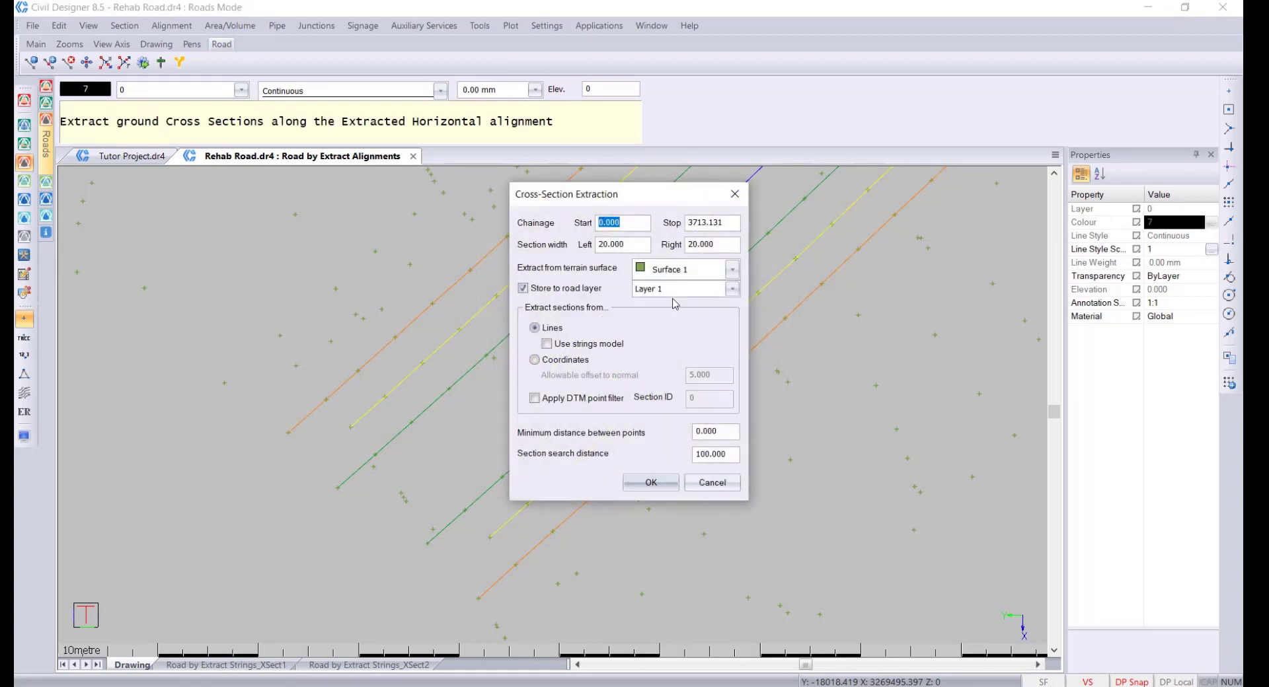
Step: Extract ground cross sections from Surface 1 to Layer 1 with section widths of 30 left and right, without report output
double_click(631, 248)
type("3")
key("Tab")
type("30")
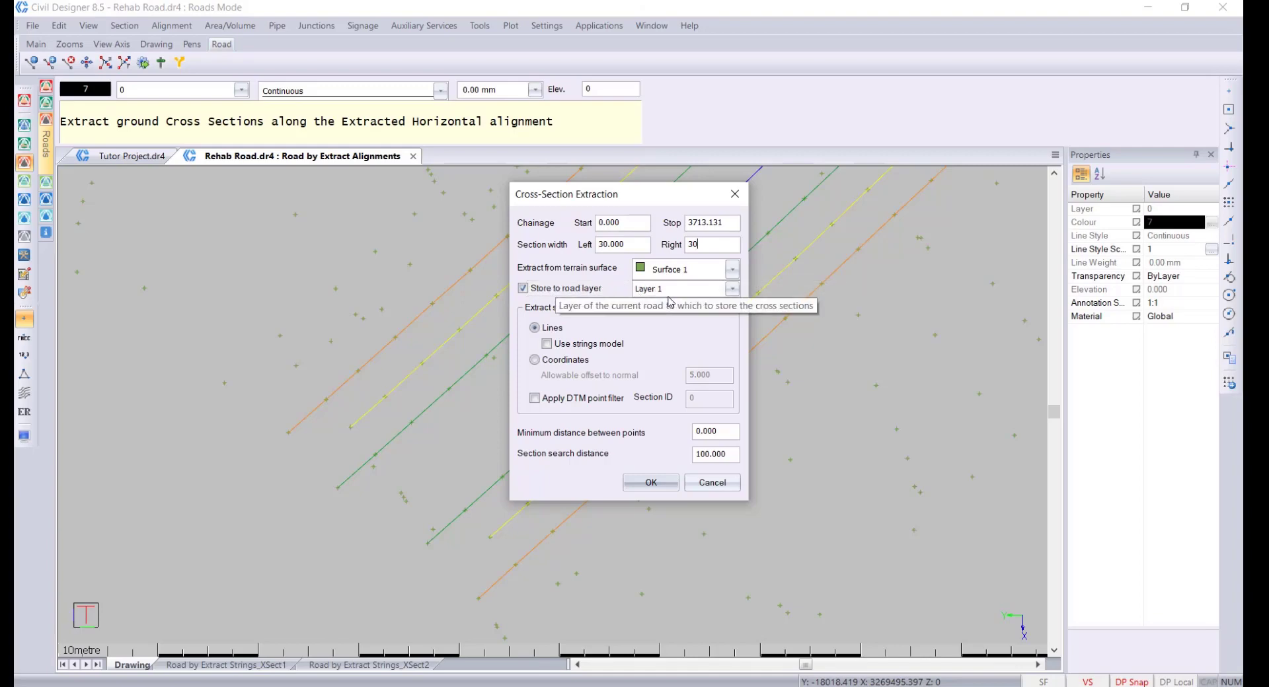
left_click(651, 483)
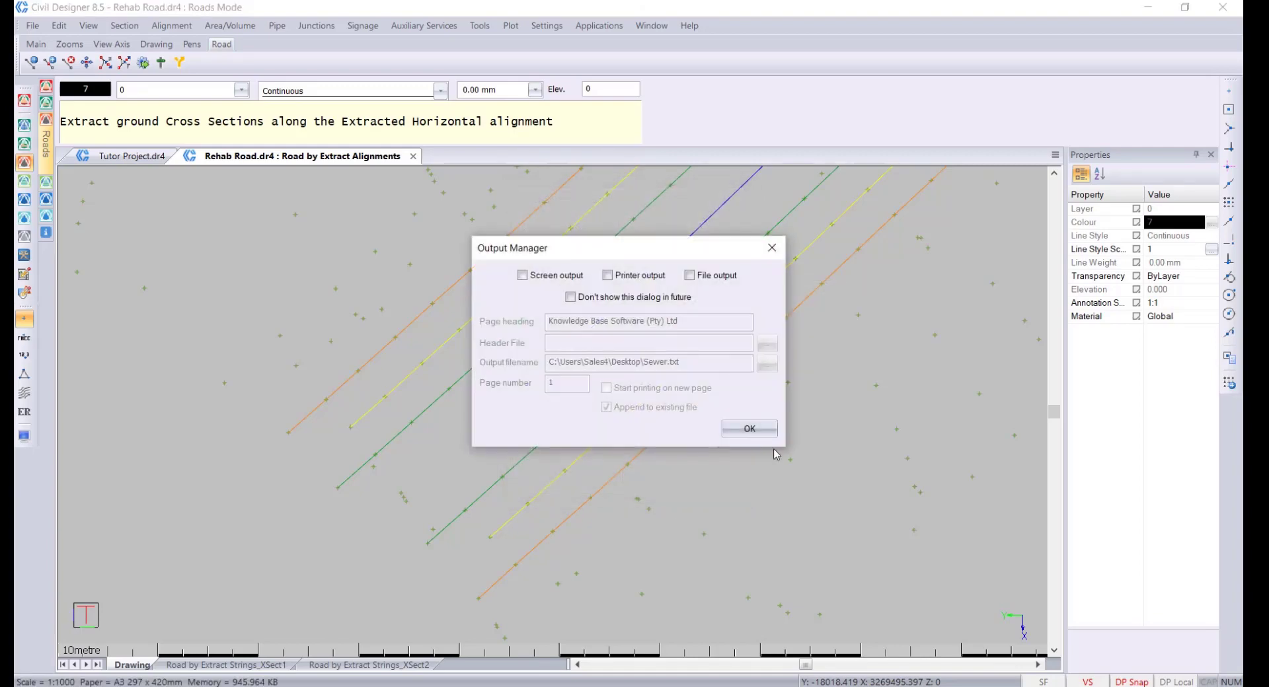
left_click(749, 429)
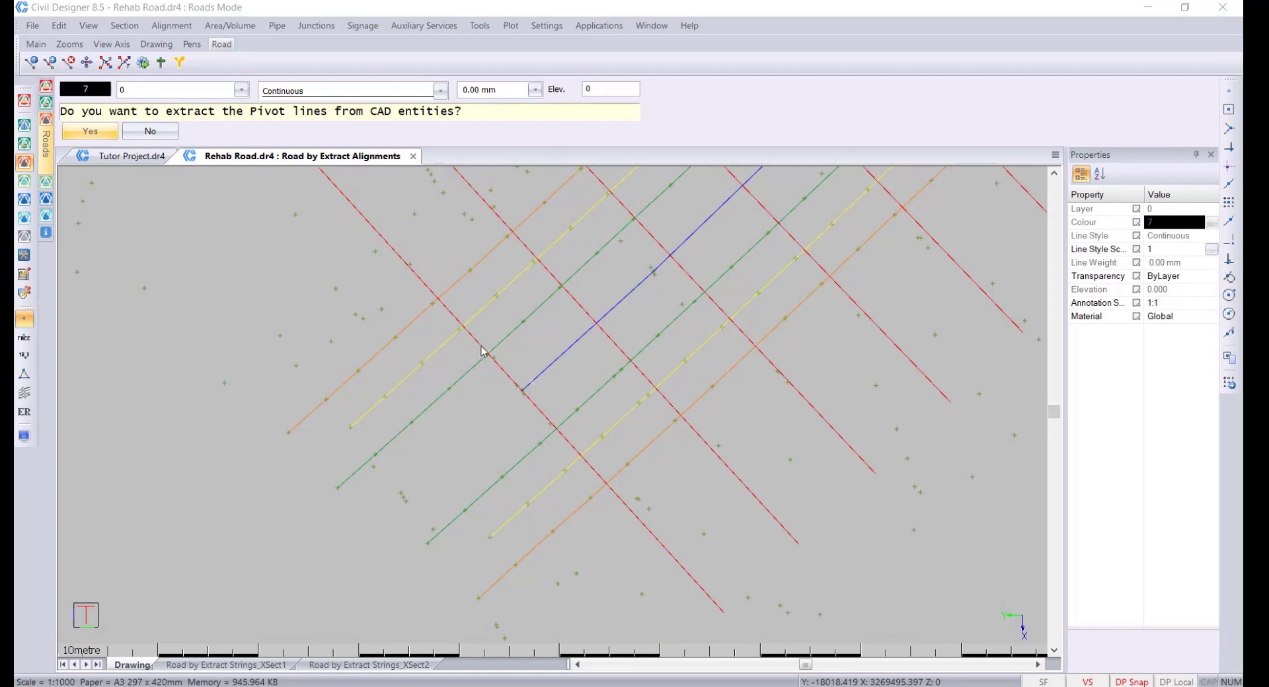
Step: Extract the left and right pivot lines from the two yellow CAD polylines and complete the vertical alignment extraction without report output
left_click(99, 131)
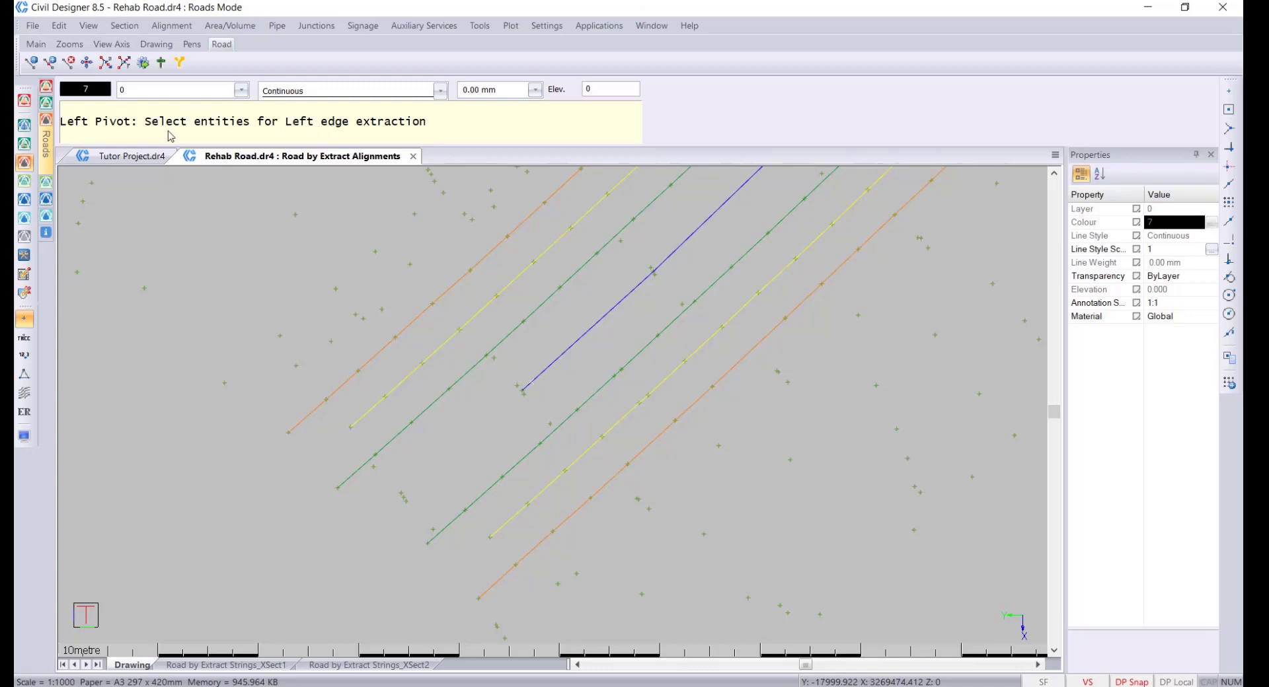
left_click(447, 338)
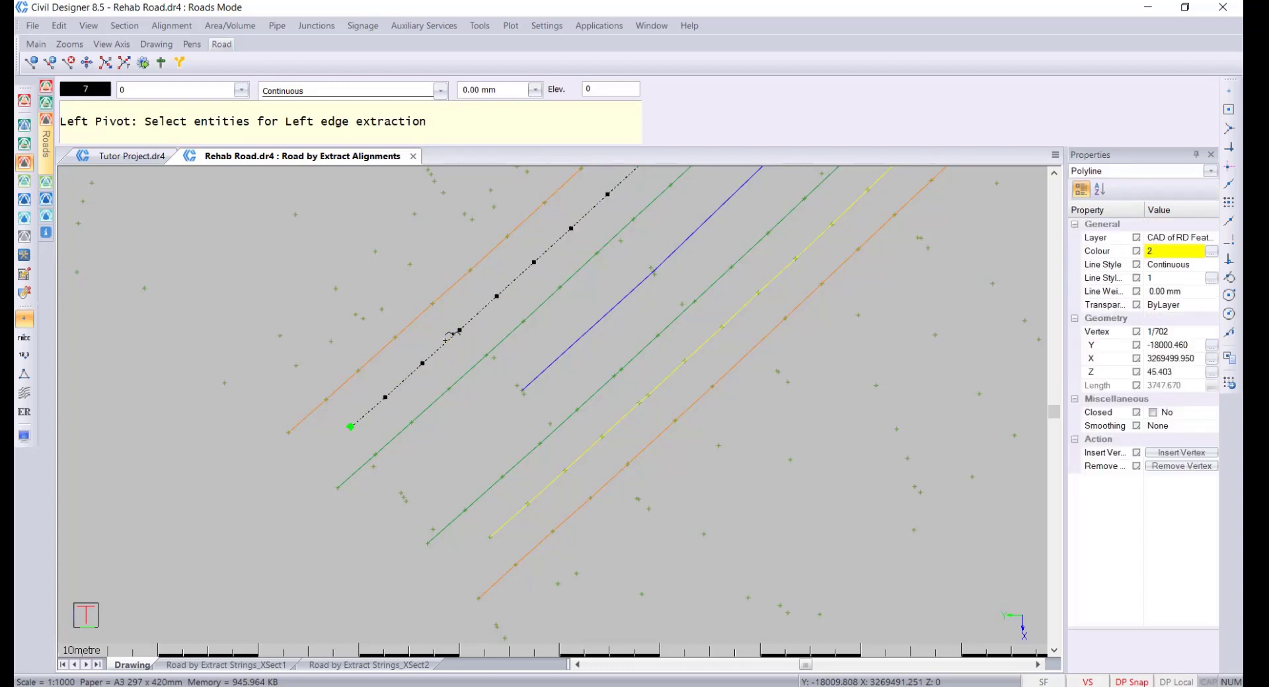
right_click(446, 338)
left_click(474, 351)
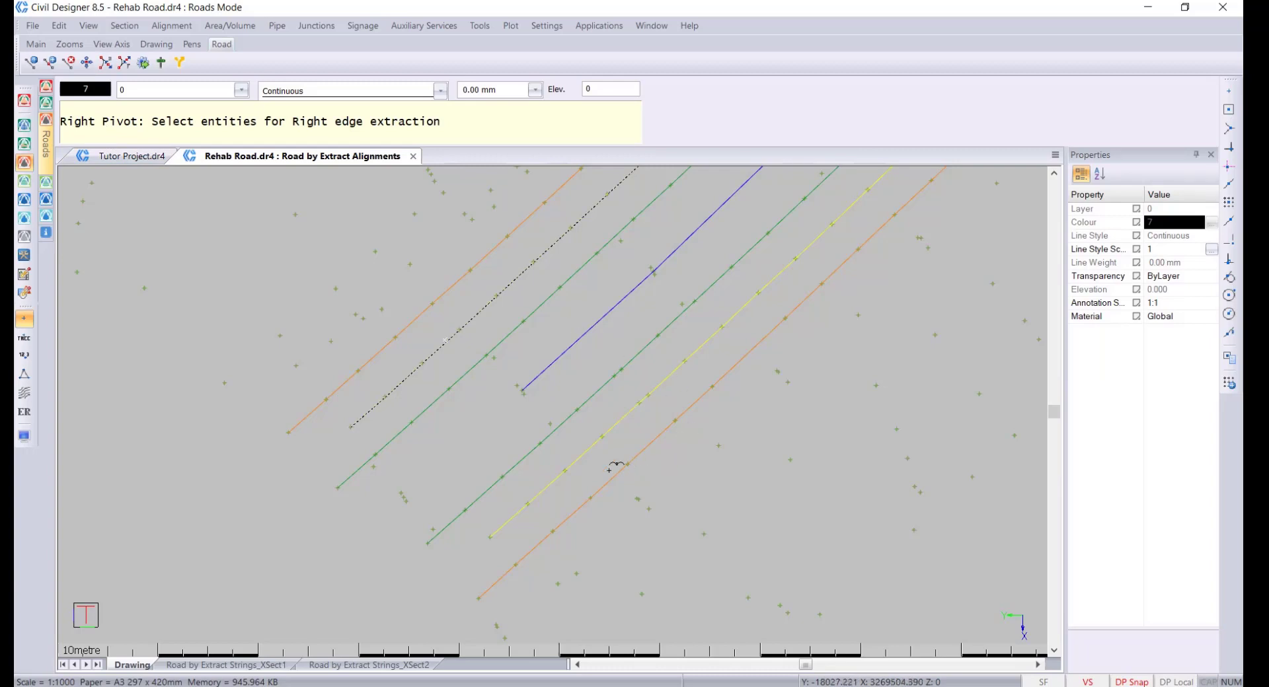
left_click(593, 444)
right_click(603, 450)
left_click(618, 455)
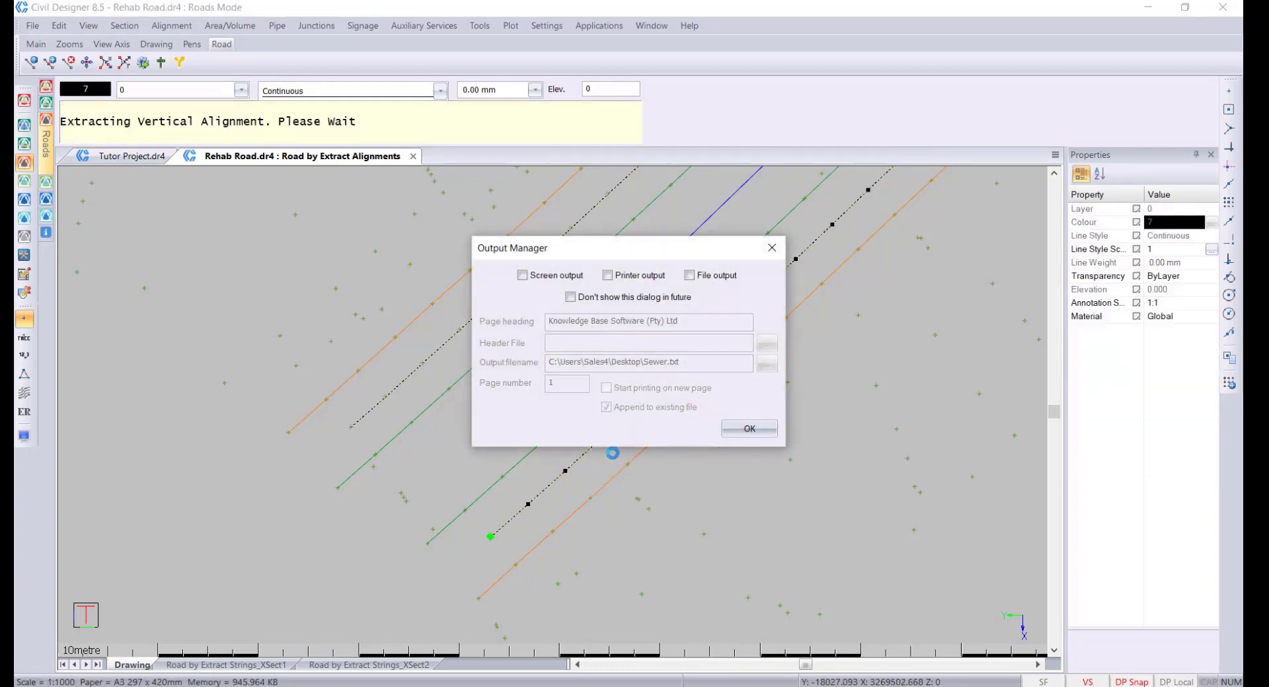
left_click(748, 441)
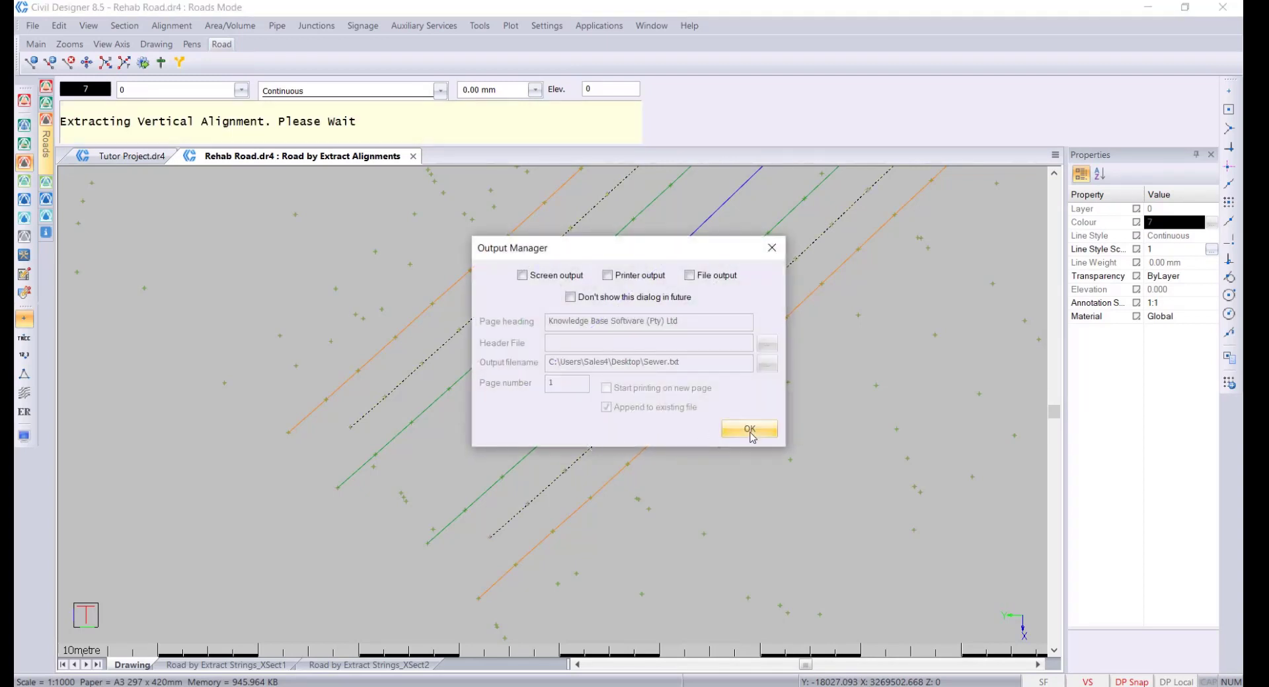
left_click(751, 433)
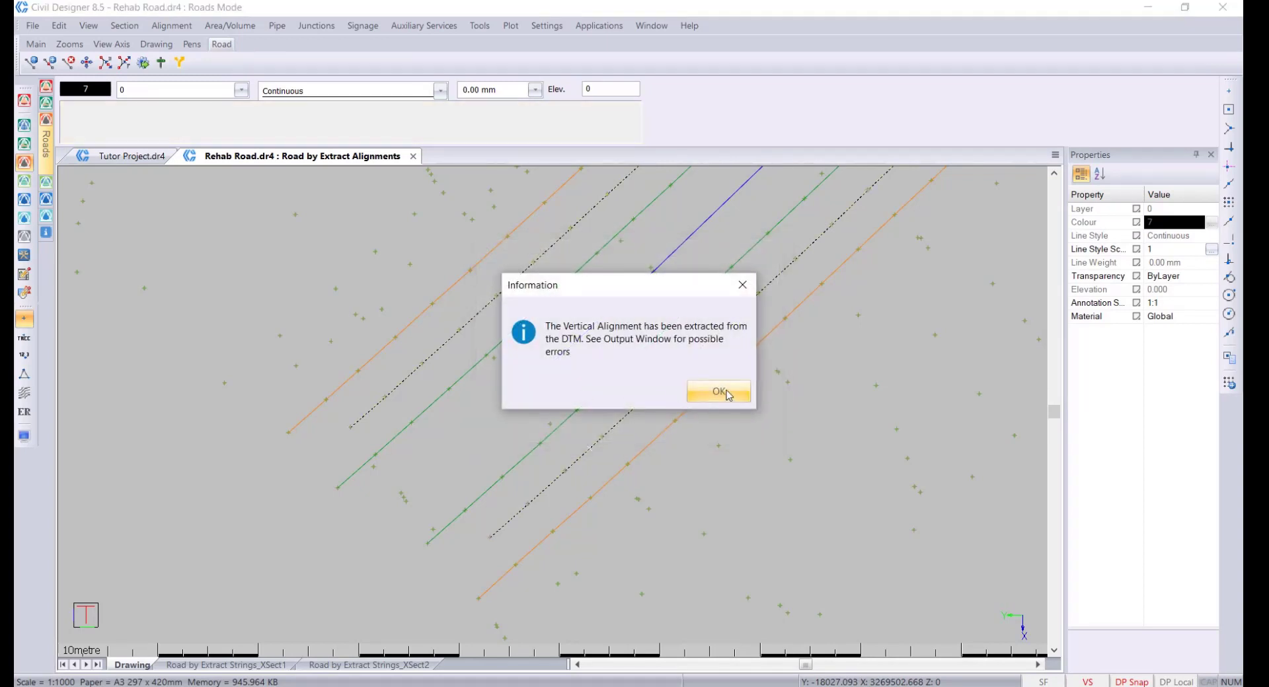
left_click(727, 392)
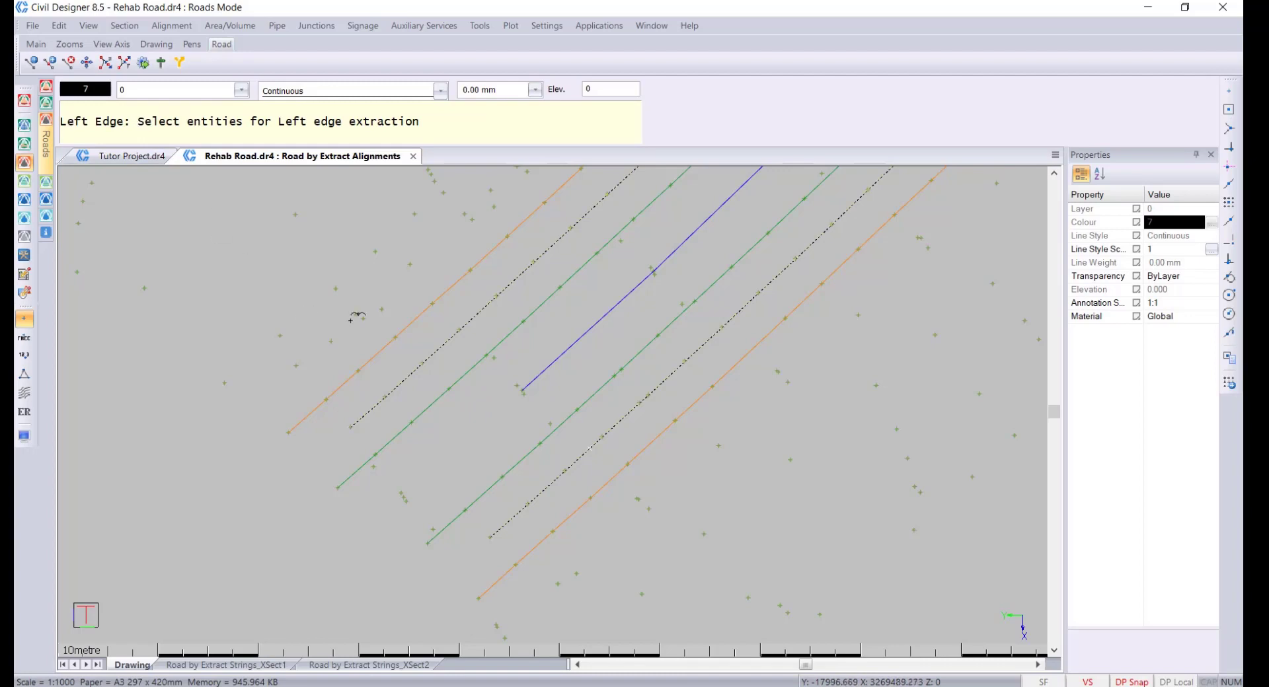
Step: Extract the left and right road edges from the two outer orange polylines
left_click(417, 316)
right_click(417, 315)
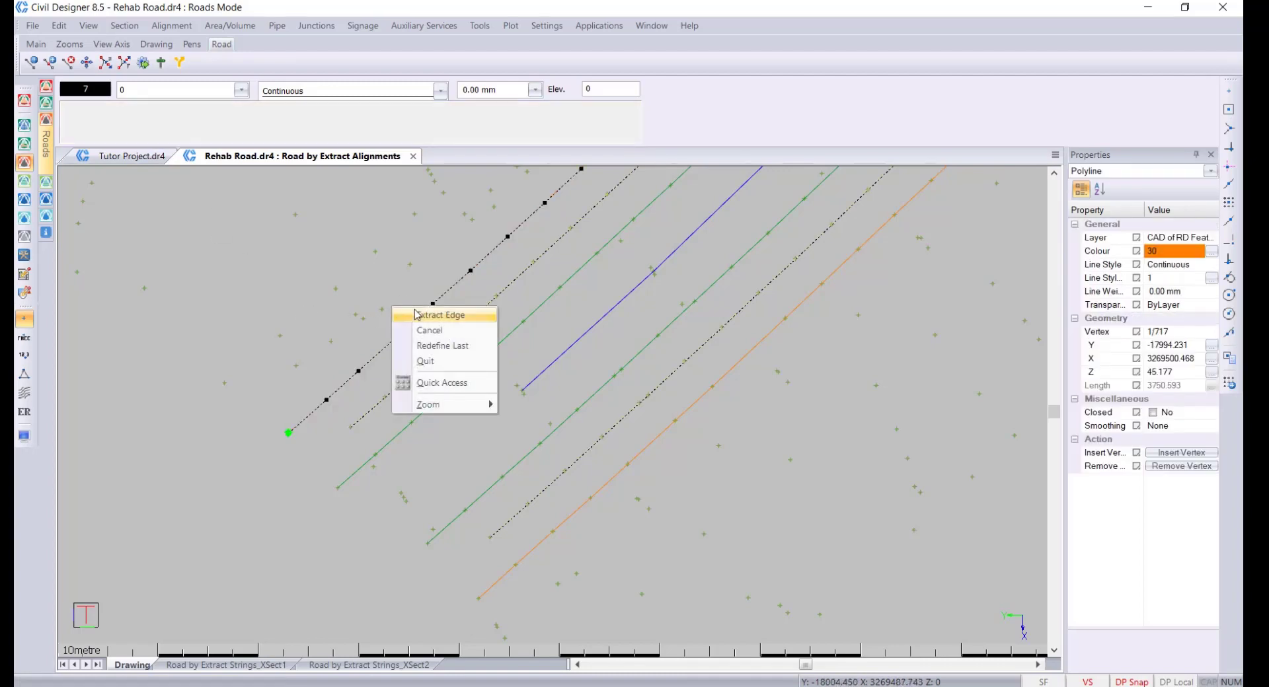
left_click(418, 315)
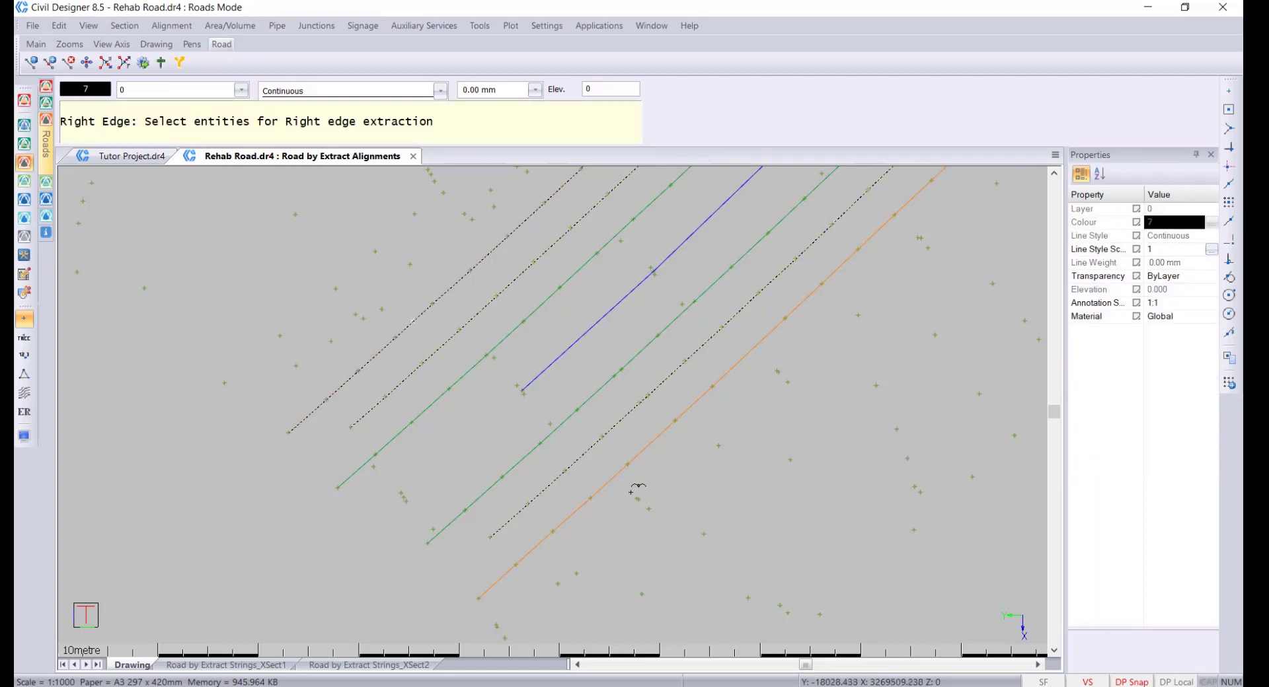
left_click(620, 470)
right_click(586, 458)
left_click(618, 472)
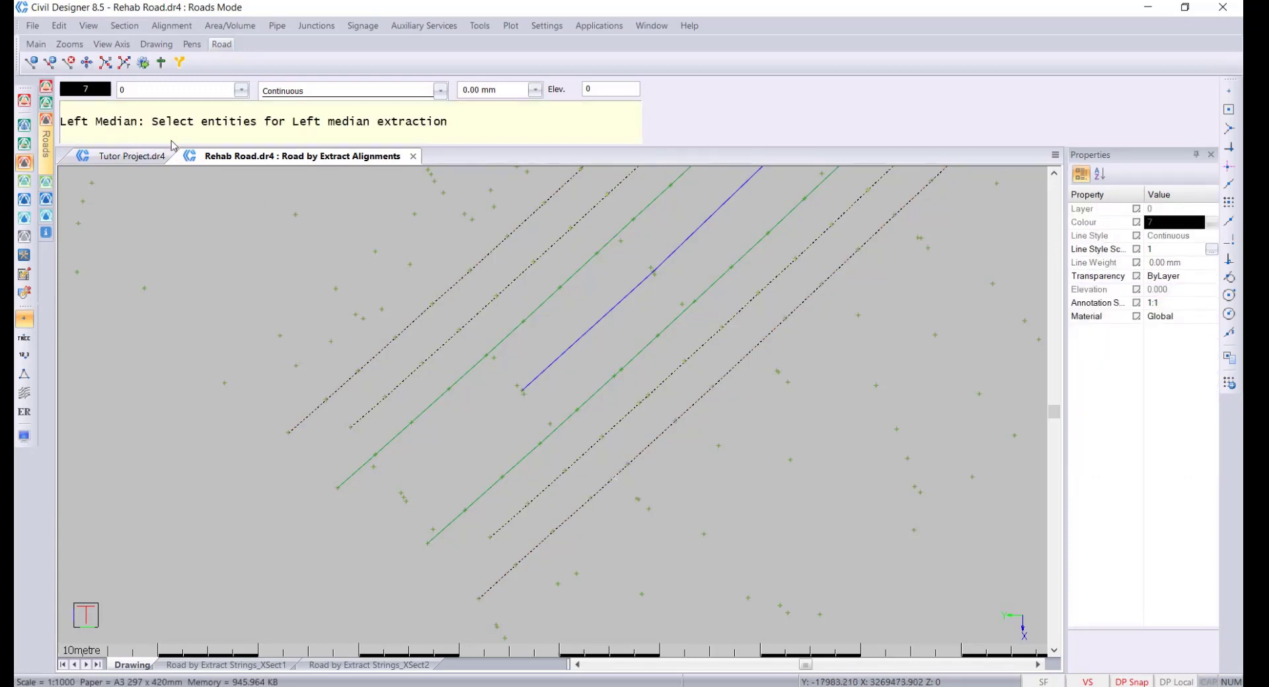
Step: Extract the left and right median edges from the two green polylines beside the centreline
left_click(435, 398)
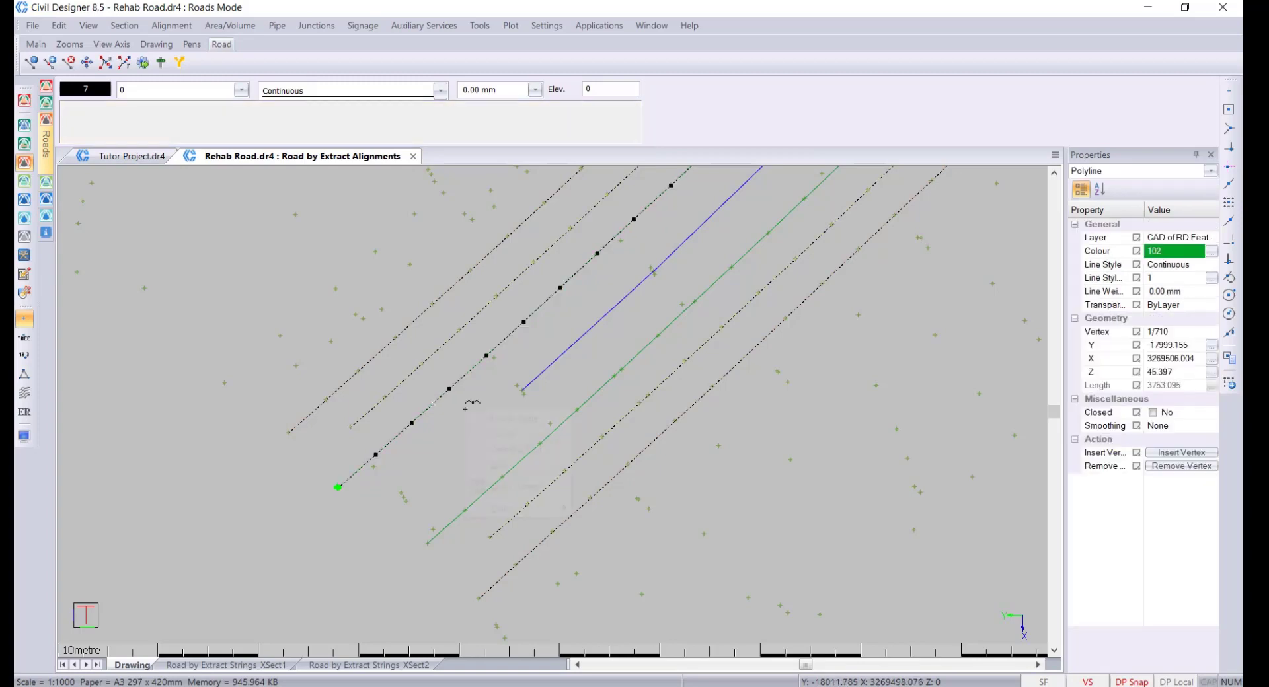
right_click(465, 408)
left_click(502, 418)
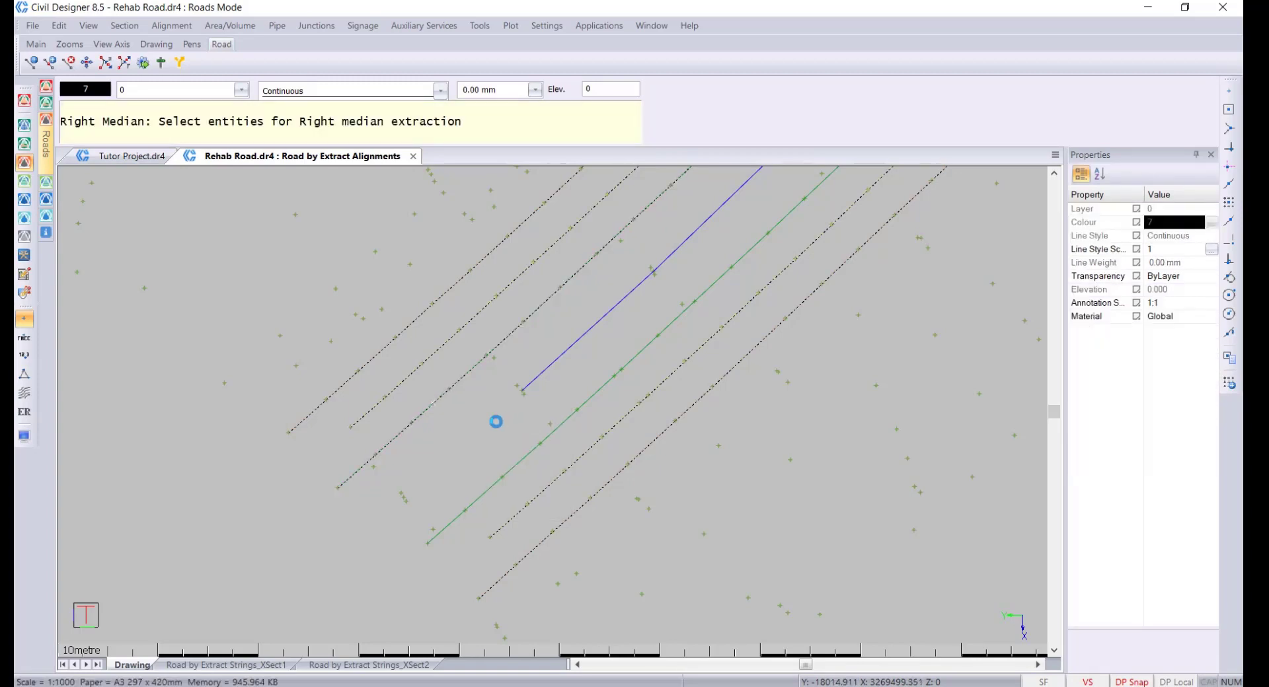
left_click(539, 441)
right_click(518, 436)
left_click(531, 441)
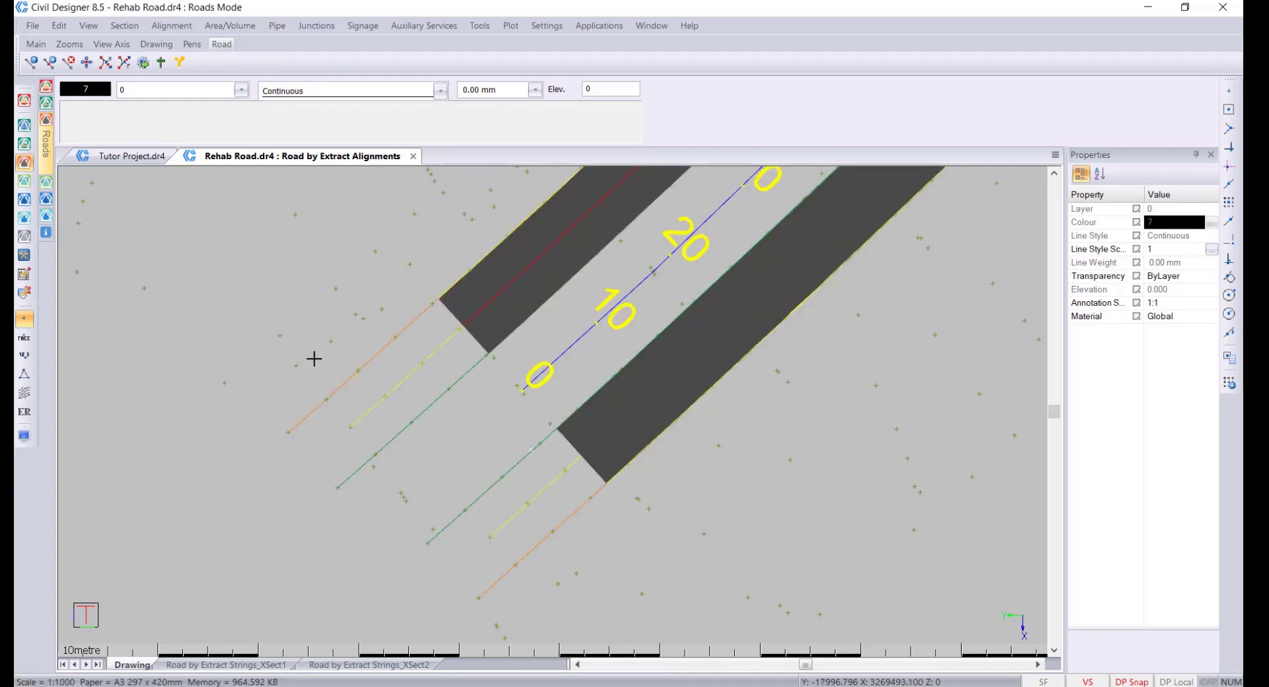
Step: Examine the extracted dual carriageway along its length, including the widened left carriageway around chainage 2820 to 2910
scroll(553, 391, "down", 3)
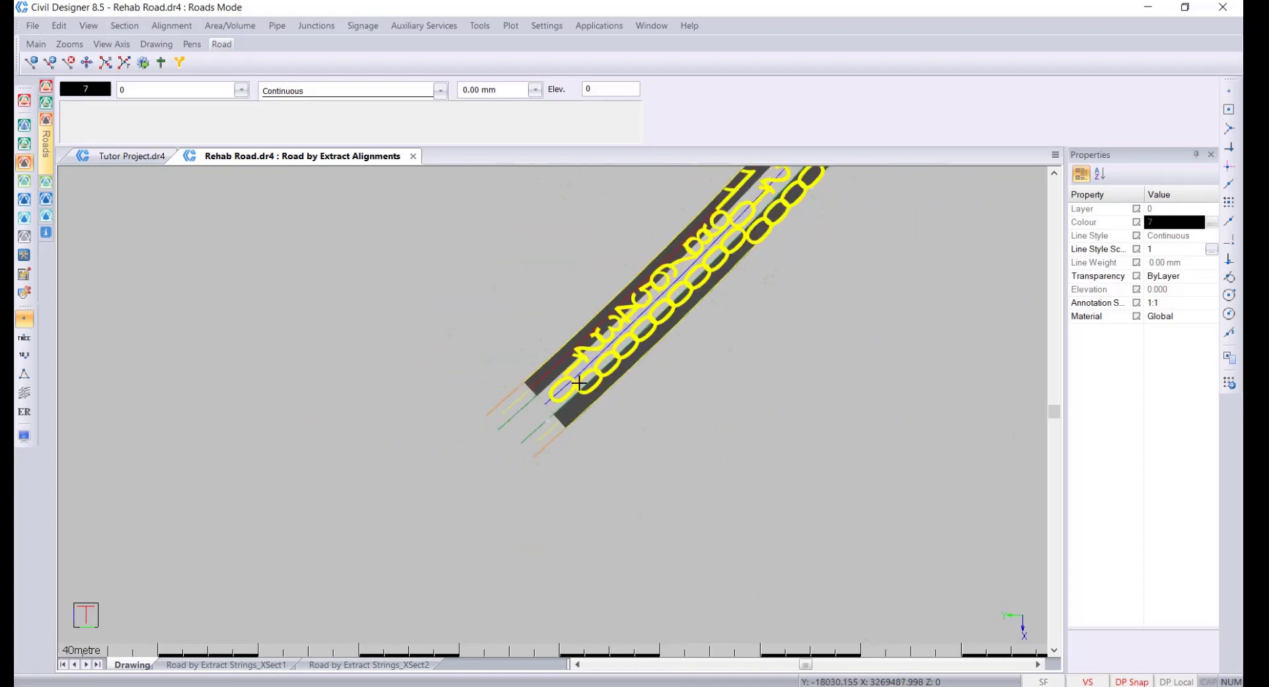
scroll(579, 384, "up", 3)
scroll(648, 302, "down", 6)
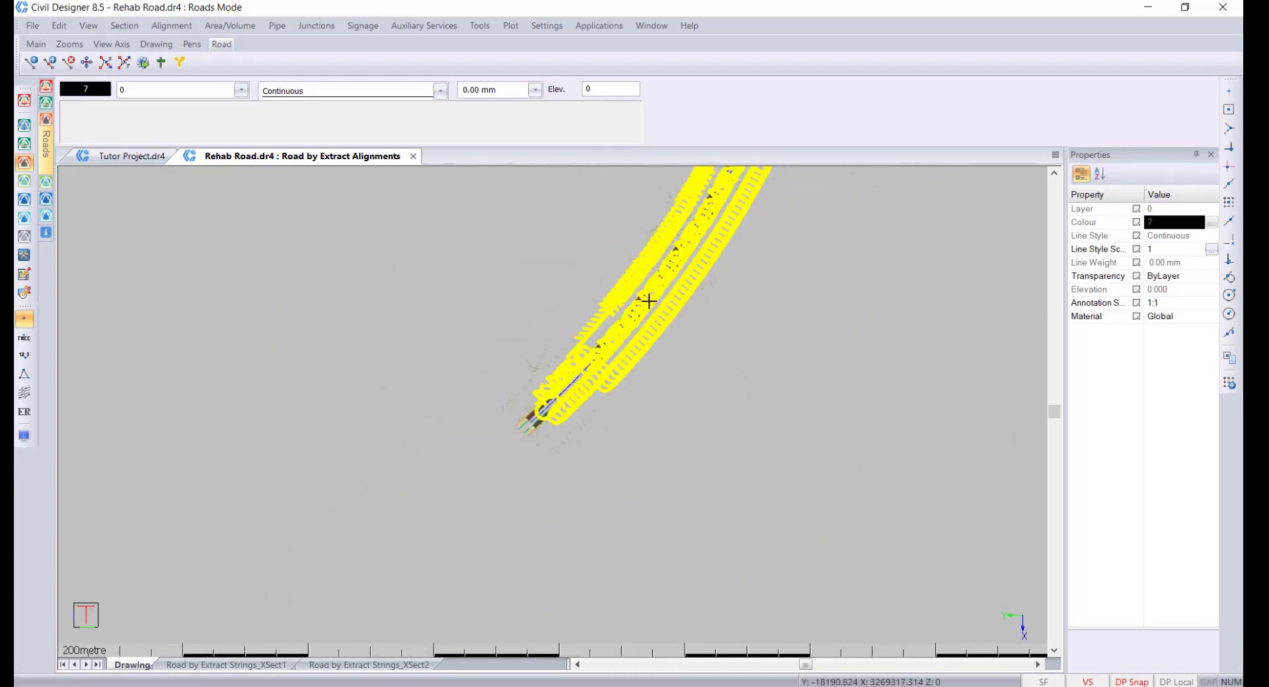
scroll(648, 302, "up", 5)
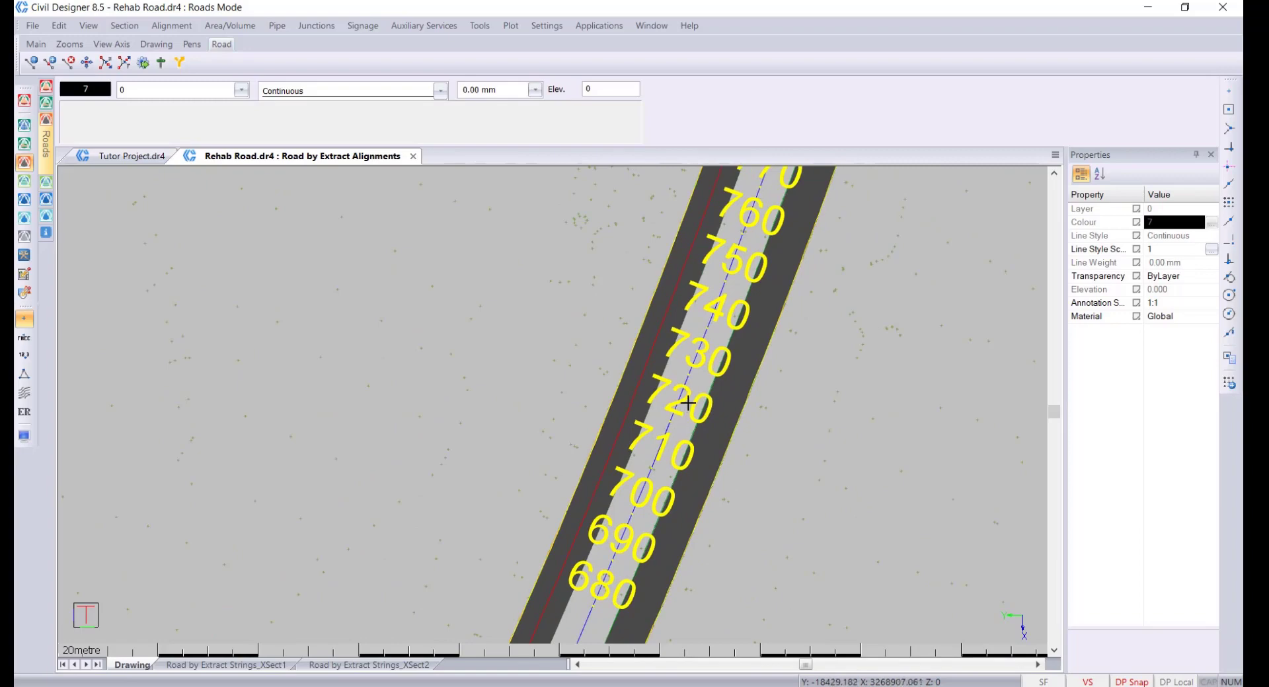
middle_click(765, 291)
middle_click(759, 254)
middle_click(687, 198)
middle_click(482, 246)
scroll(632, 357, "down", 6)
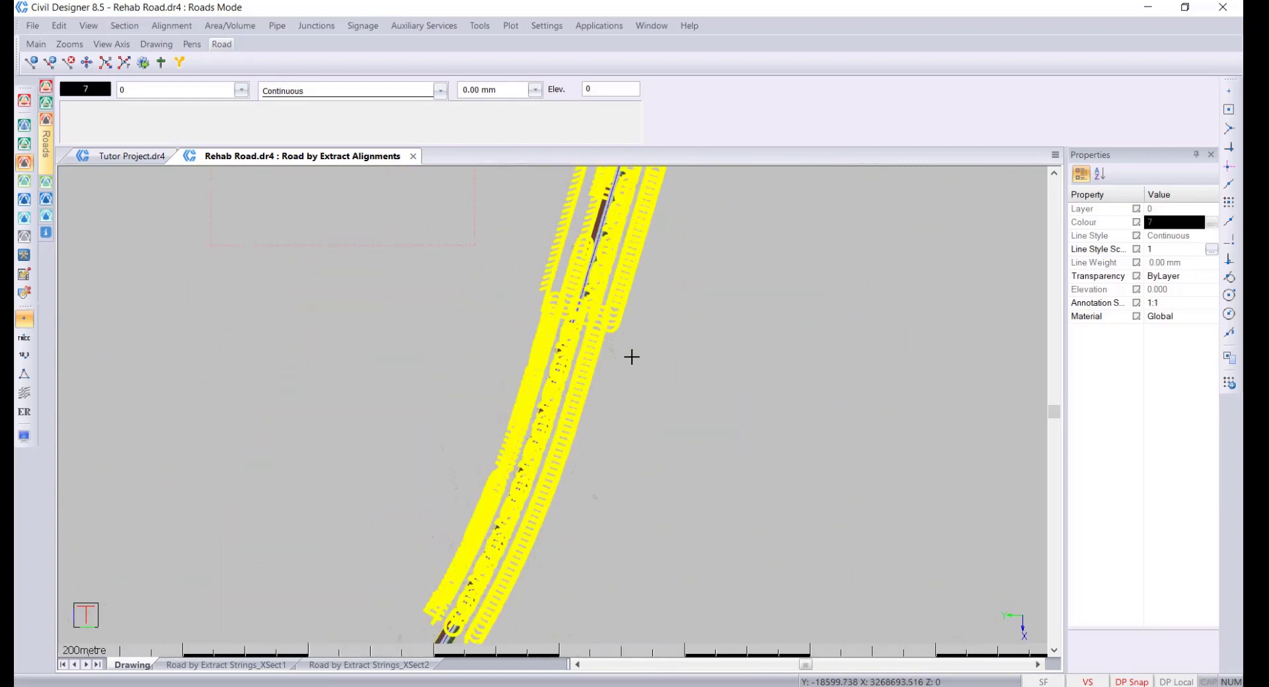
scroll(554, 402, "up", 4)
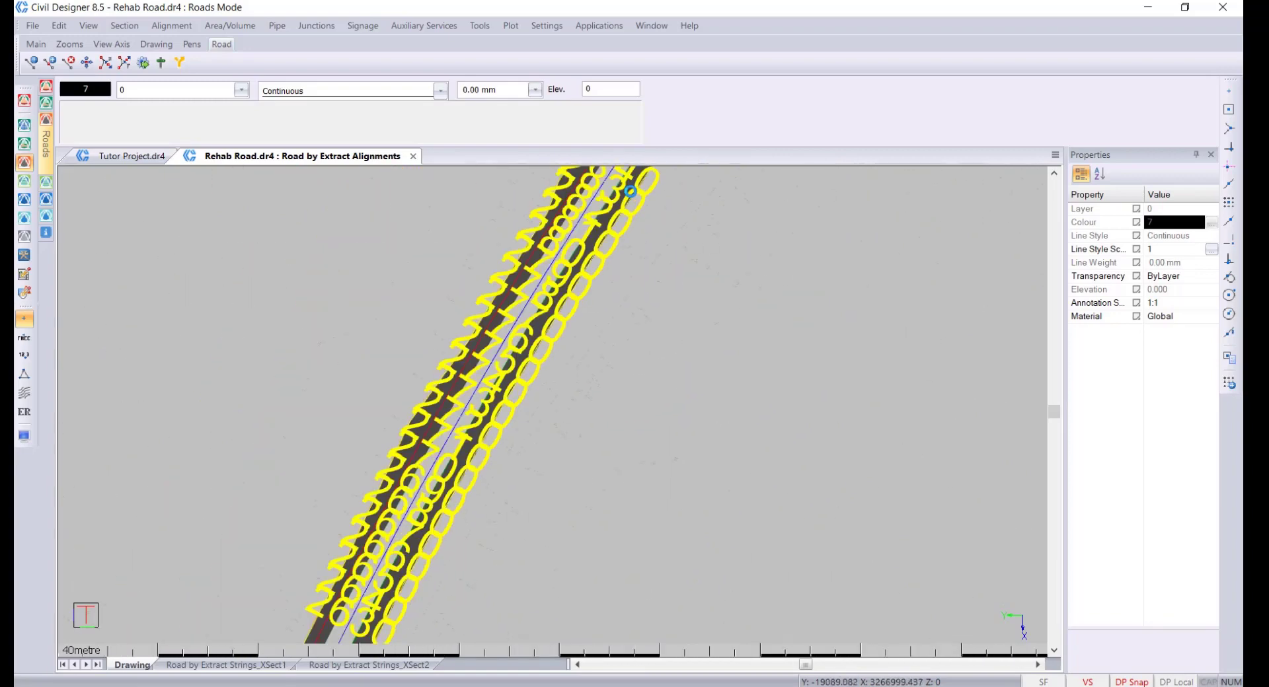
scroll(551, 390, "up", 1)
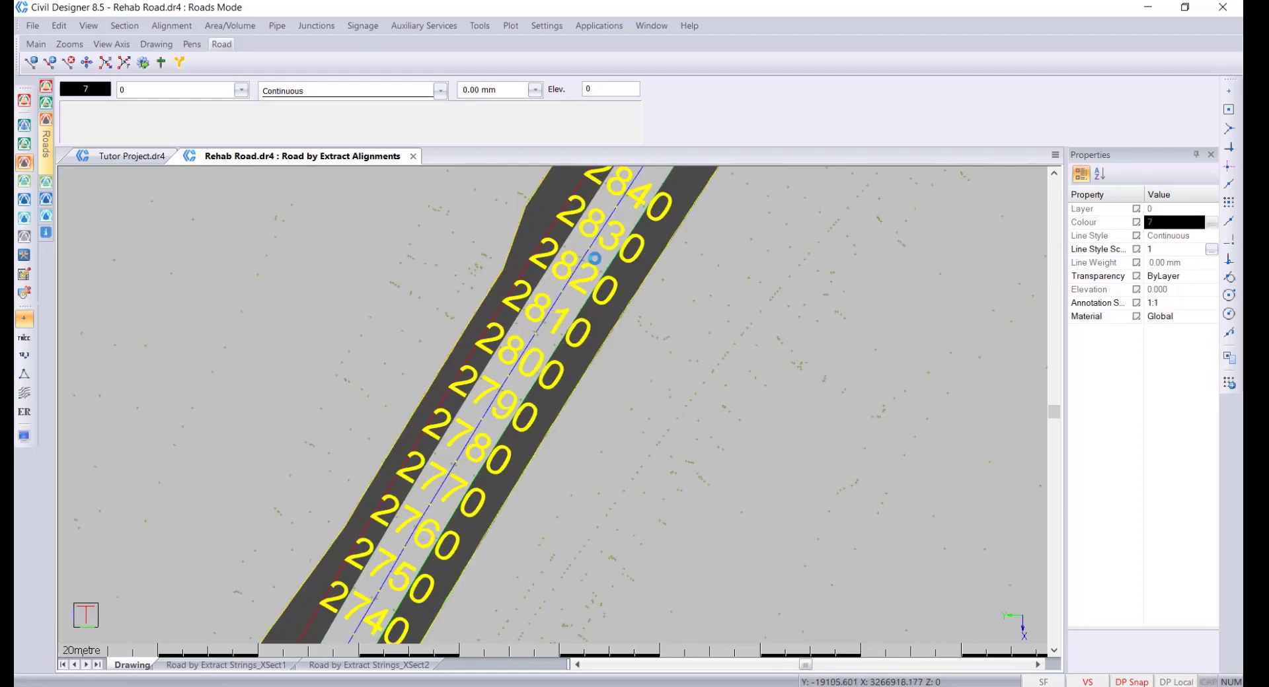
scroll(591, 397, "up", 1)
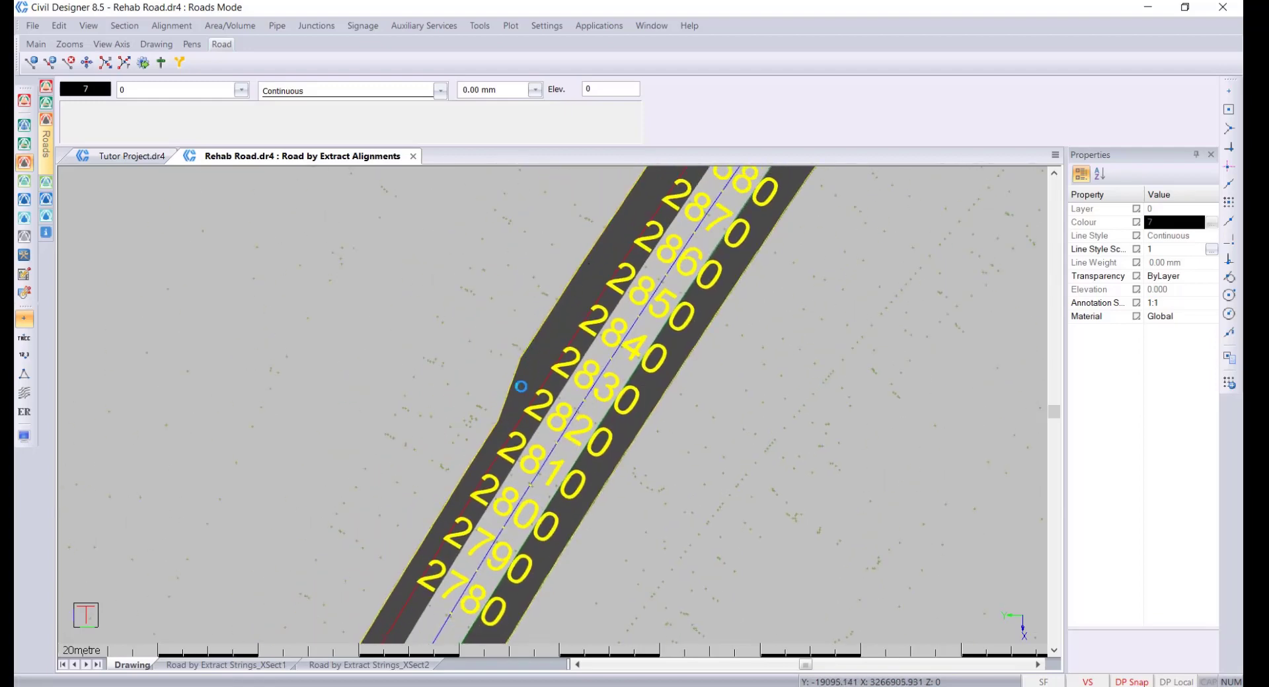
middle_click_drag(518, 387, 422, 530)
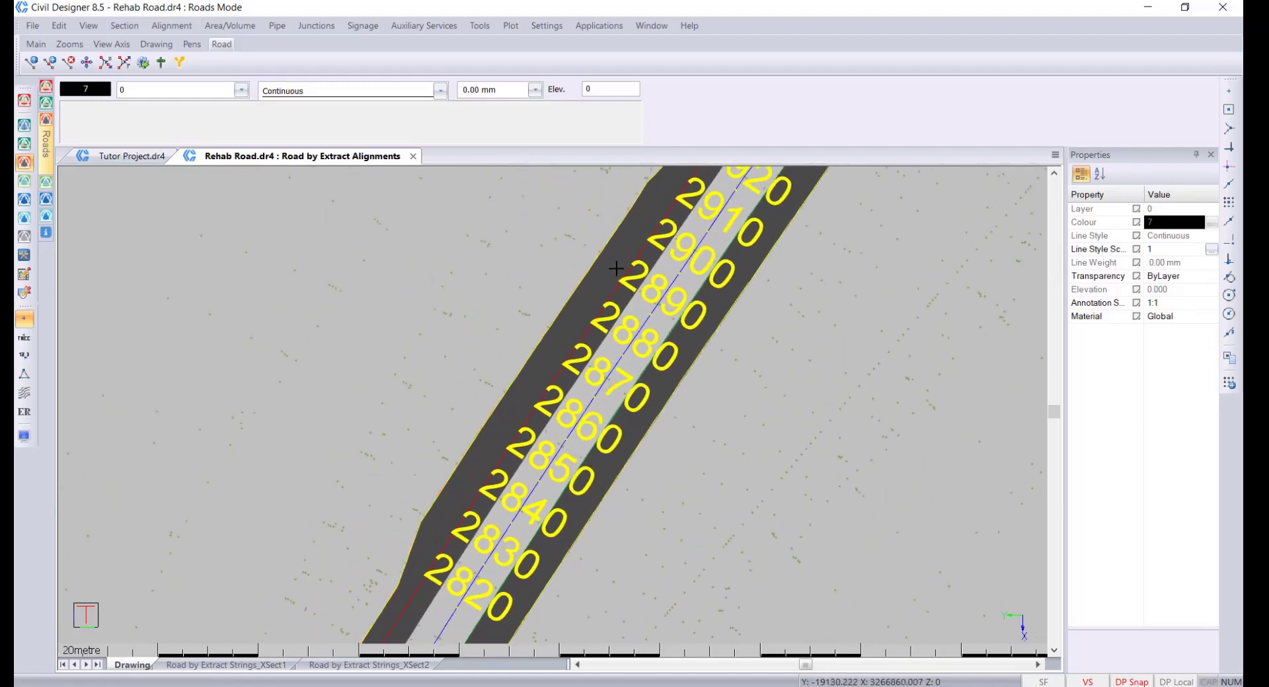
middle_click_drag(596, 311, 457, 495)
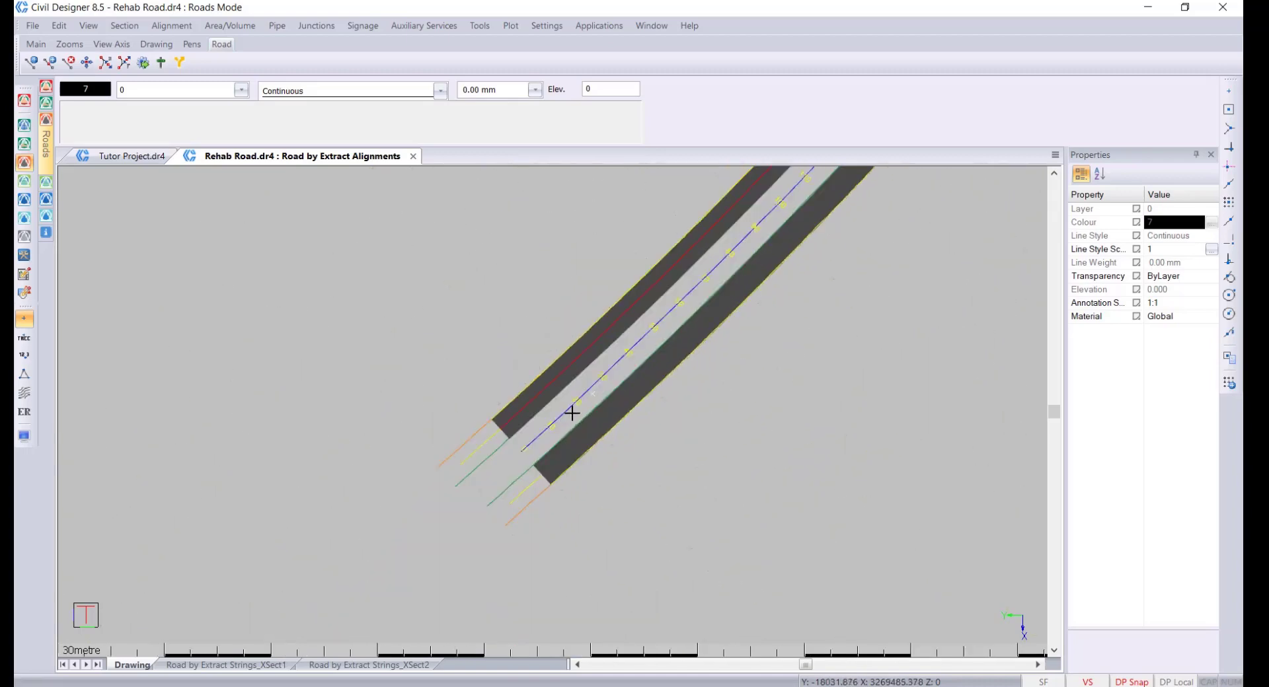
Step: Examine the road's vertical alignment profile for the left carriageway, swapping carriageways to compare it with the right one
scroll(573, 414, "down", 3)
scroll(686, 187, "up", 2)
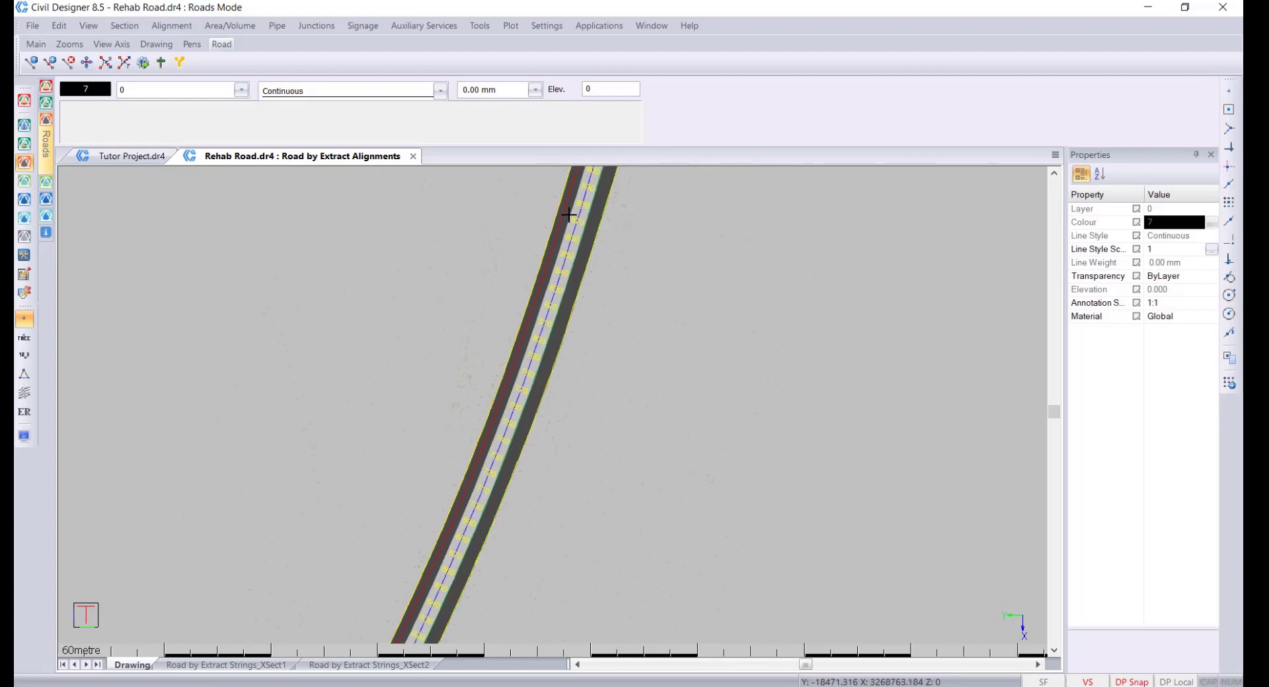
scroll(575, 213, "up", 1)
scroll(595, 220, "down", 4)
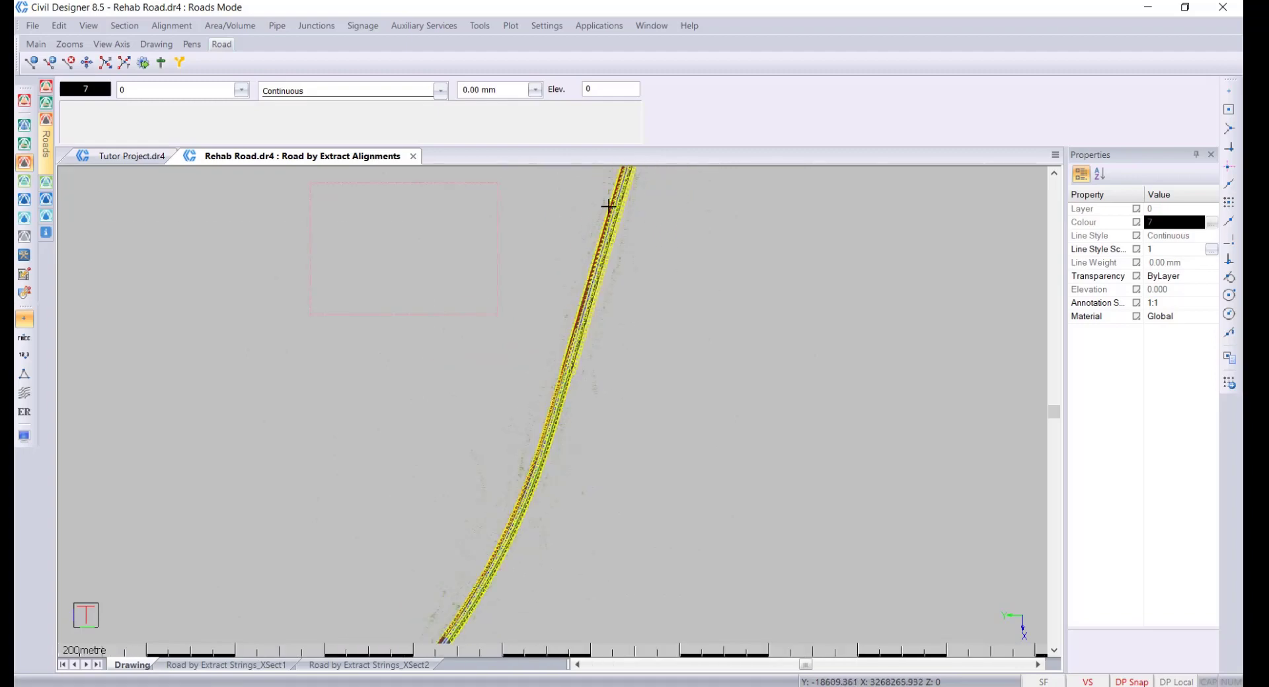
scroll(607, 205, "down", 2)
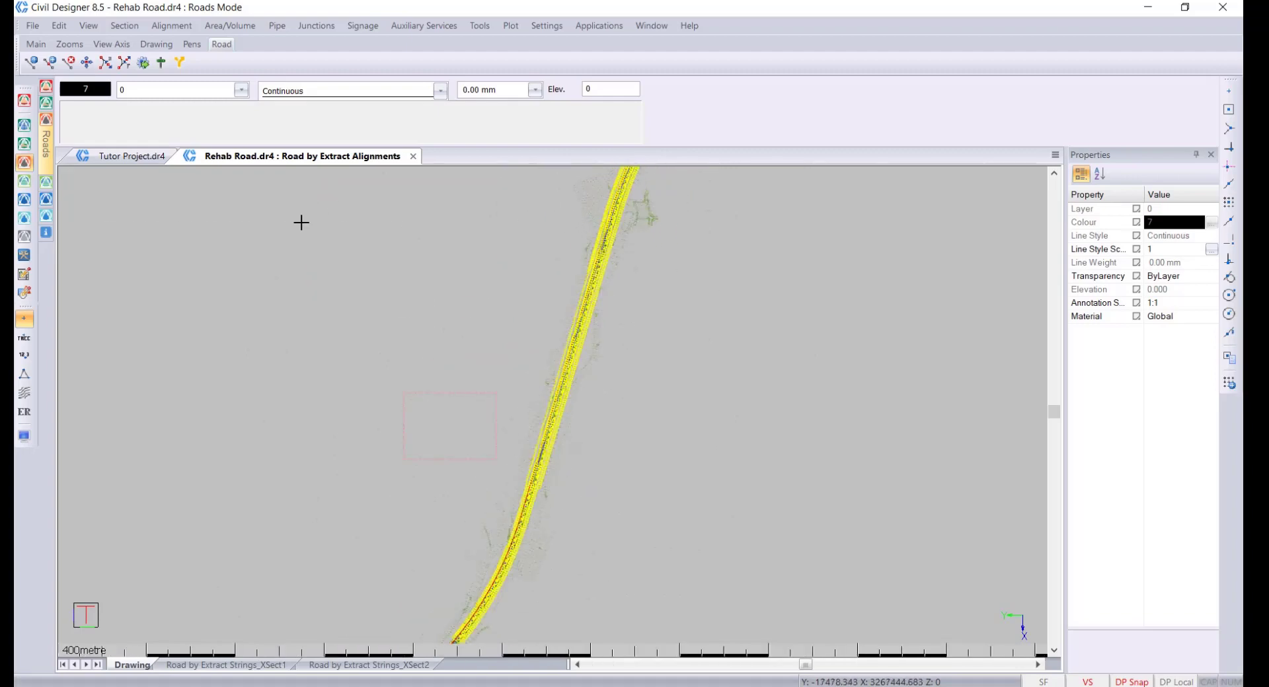
left_click(176, 27)
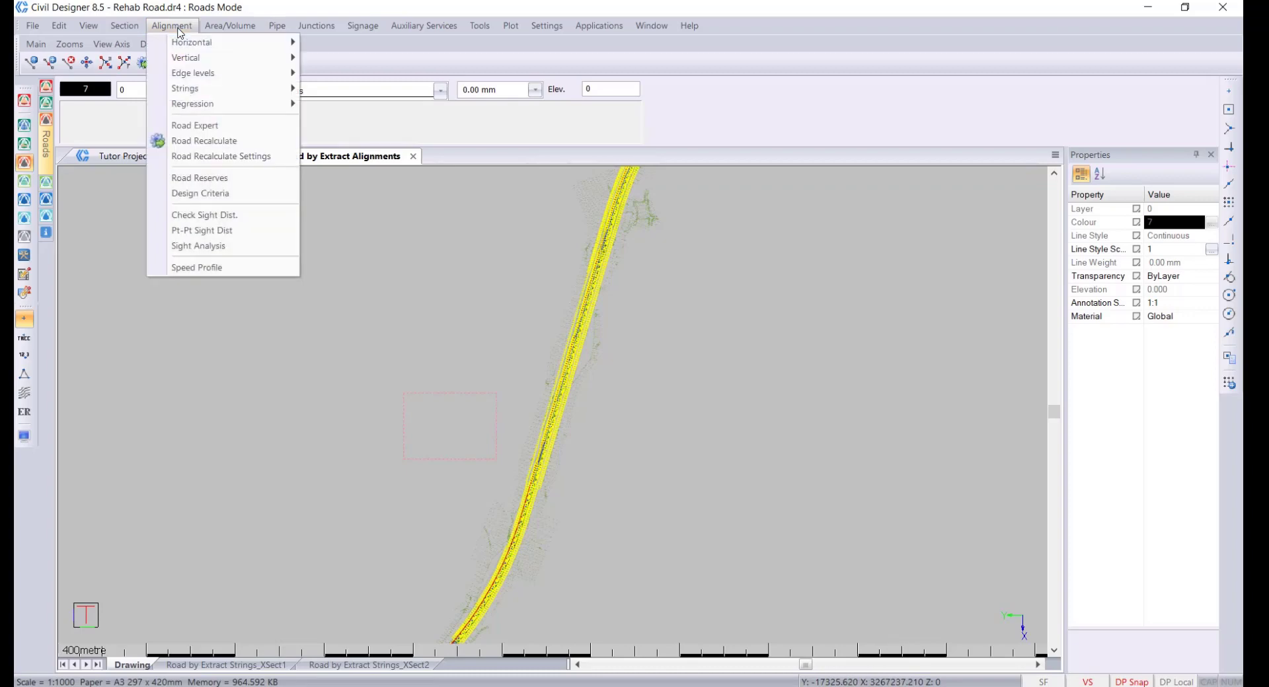
mouse_move(187, 58)
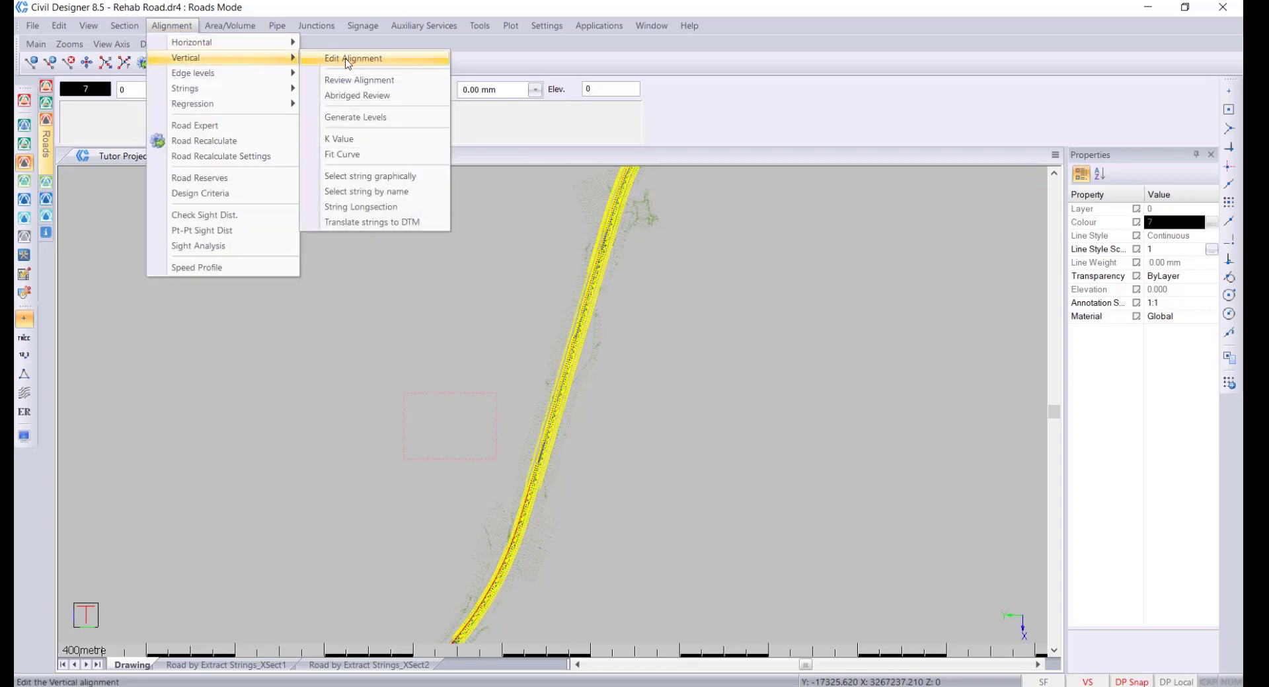
left_click(347, 61)
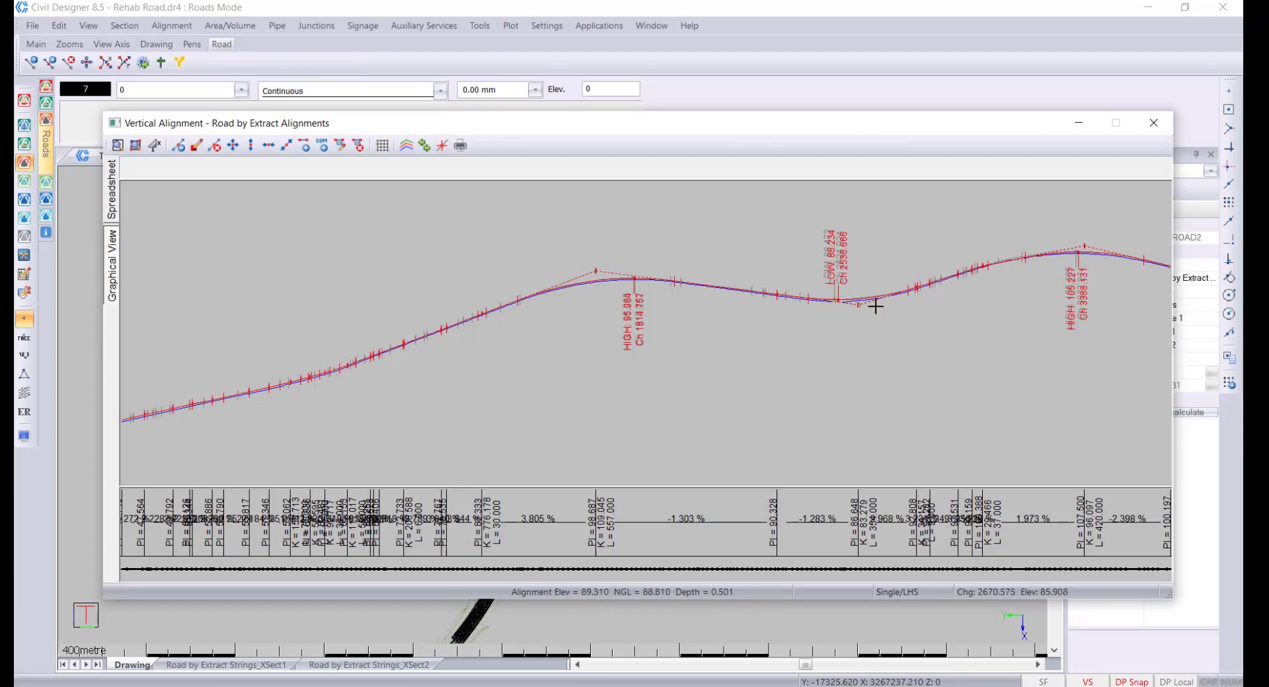
scroll(617, 314, "up", 3)
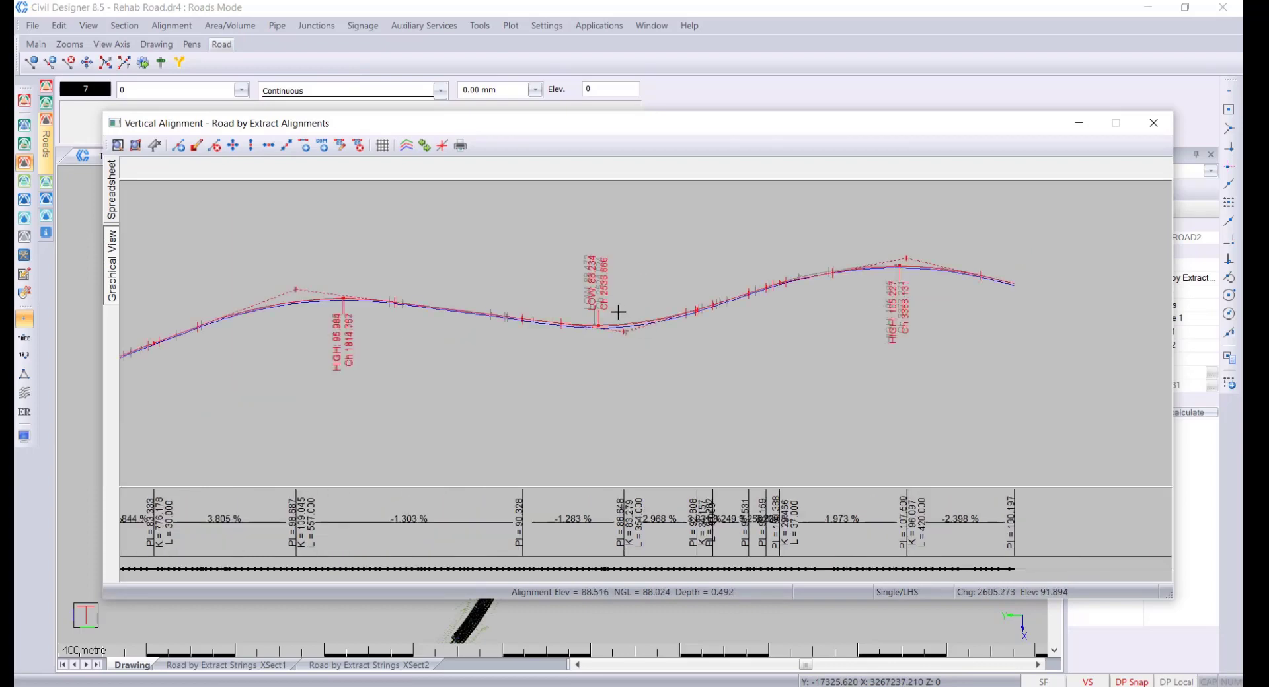
left_click(425, 146)
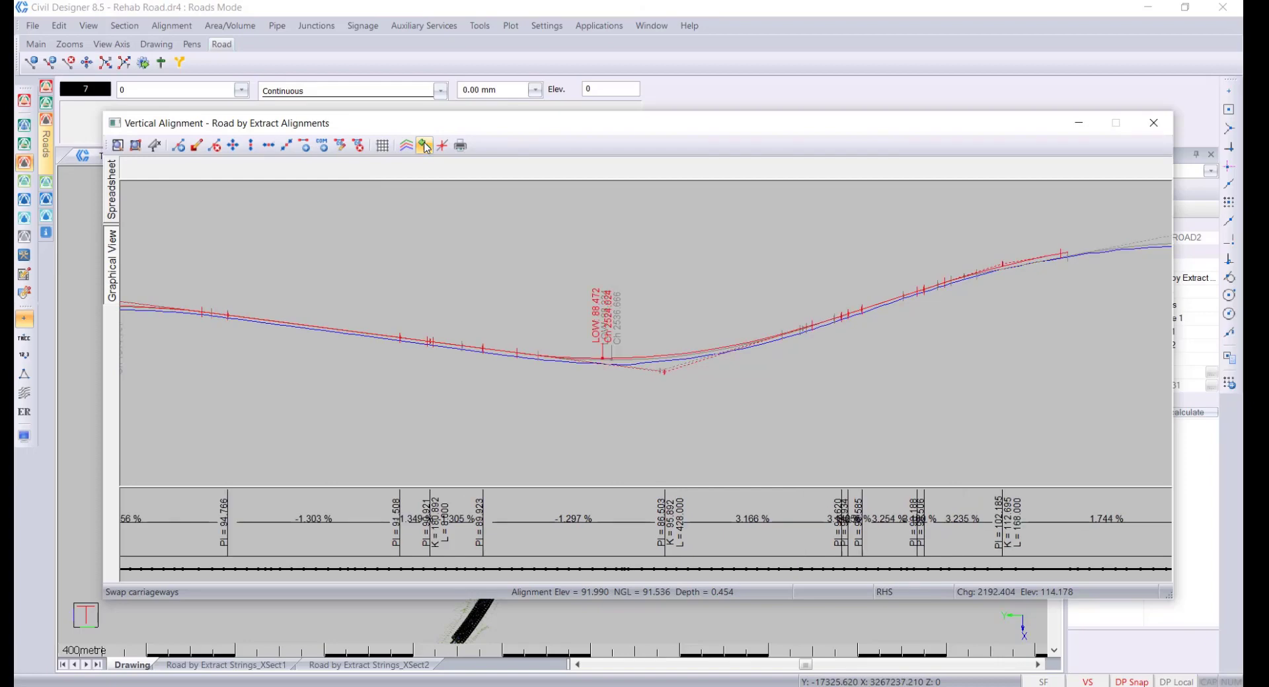
scroll(513, 293, "down", 5)
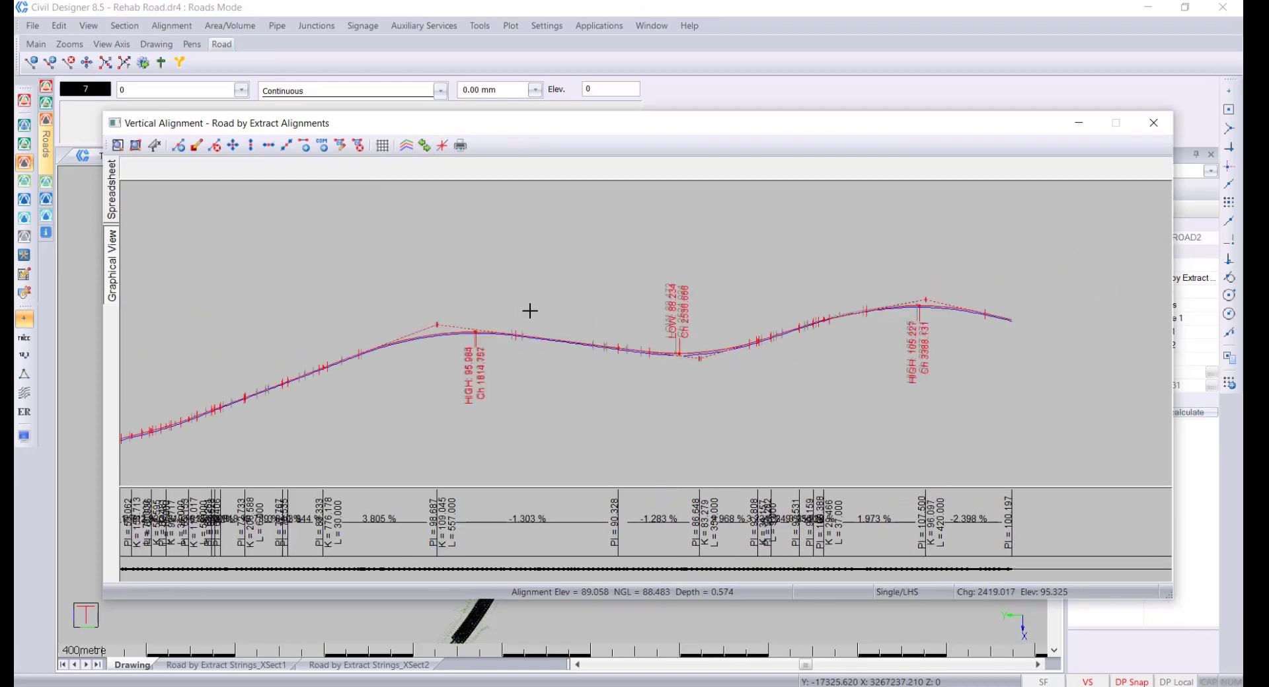
Step: Normalise the left carriageway's vertical alignment data and check the resulting chainage list to its end
left_click(112, 190)
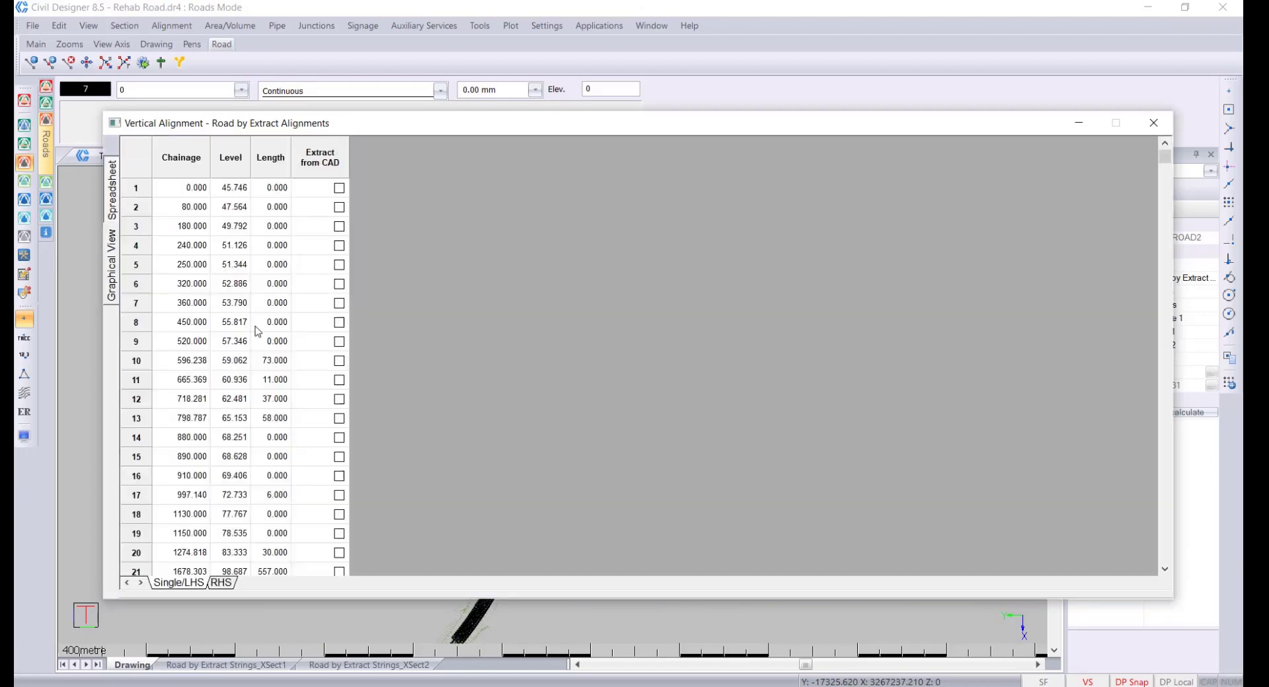
scroll(245, 344, "down", 4)
scroll(190, 391, "up", 4)
right_click(190, 367)
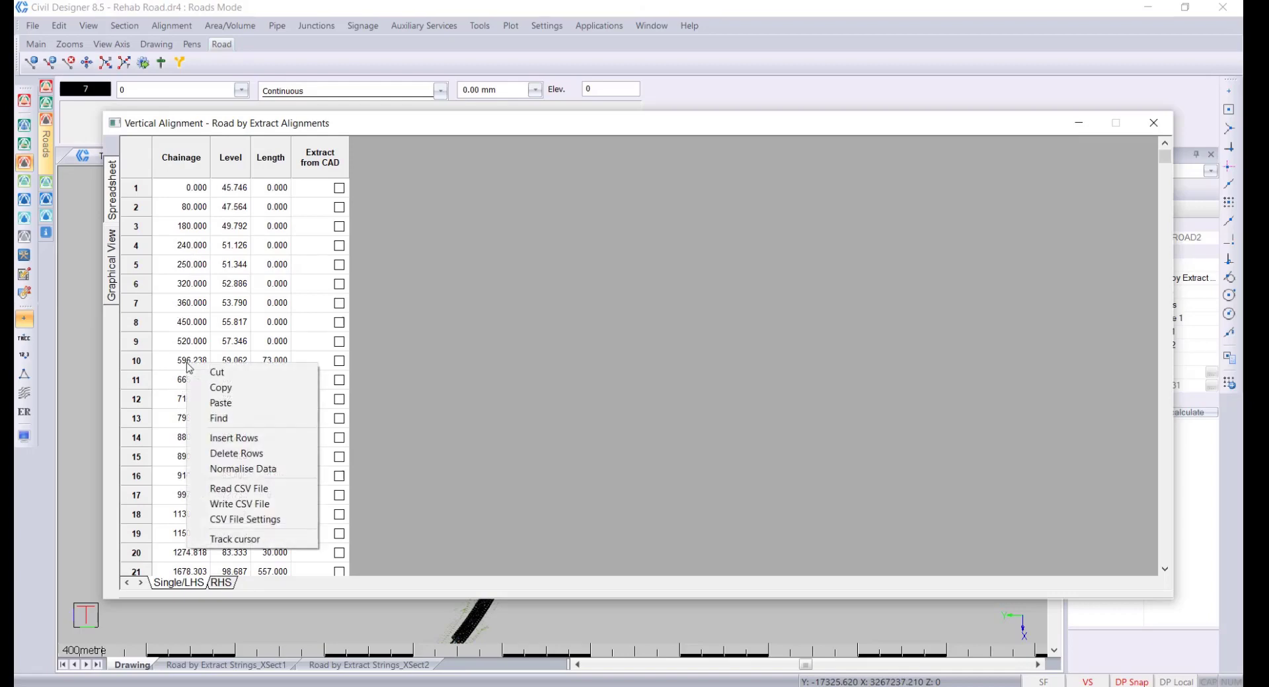
left_click(274, 470)
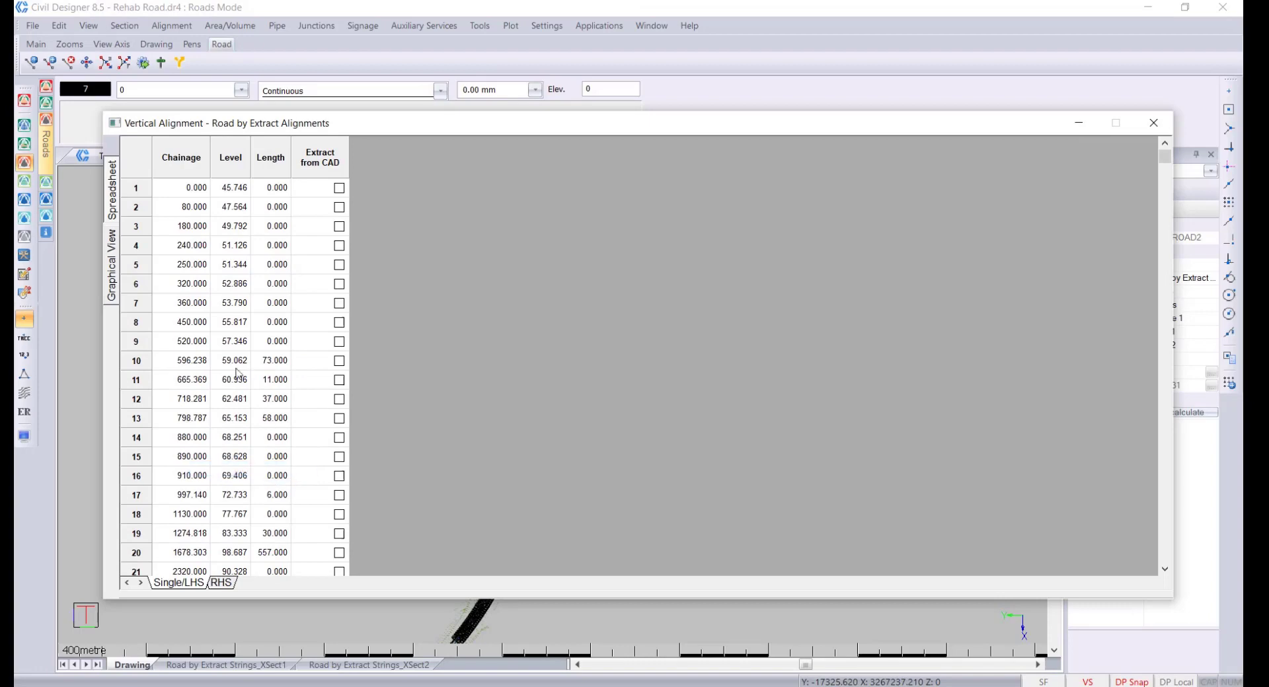
scroll(235, 371, "down", 5)
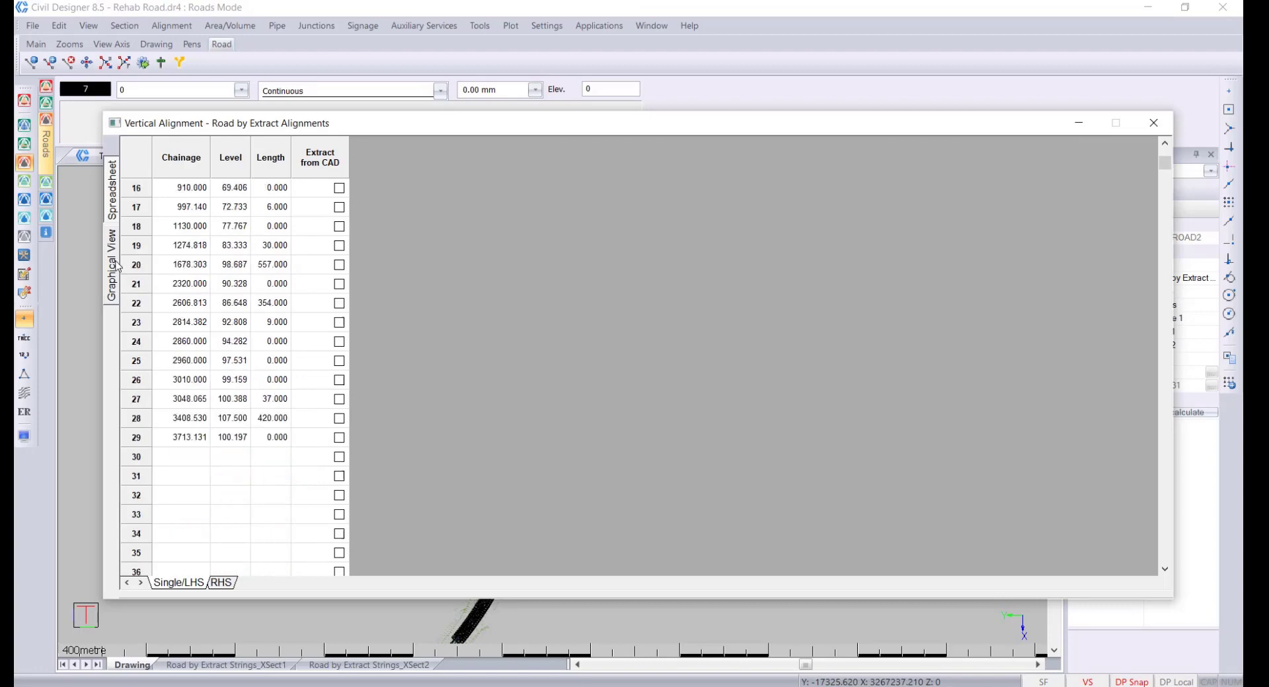
Step: Normalise the right carriageway's vertical alignment data, check its profile and close the vertical alignment editor
left_click(116, 265)
left_click(112, 211)
left_click(227, 585)
scroll(232, 435, "down", 8)
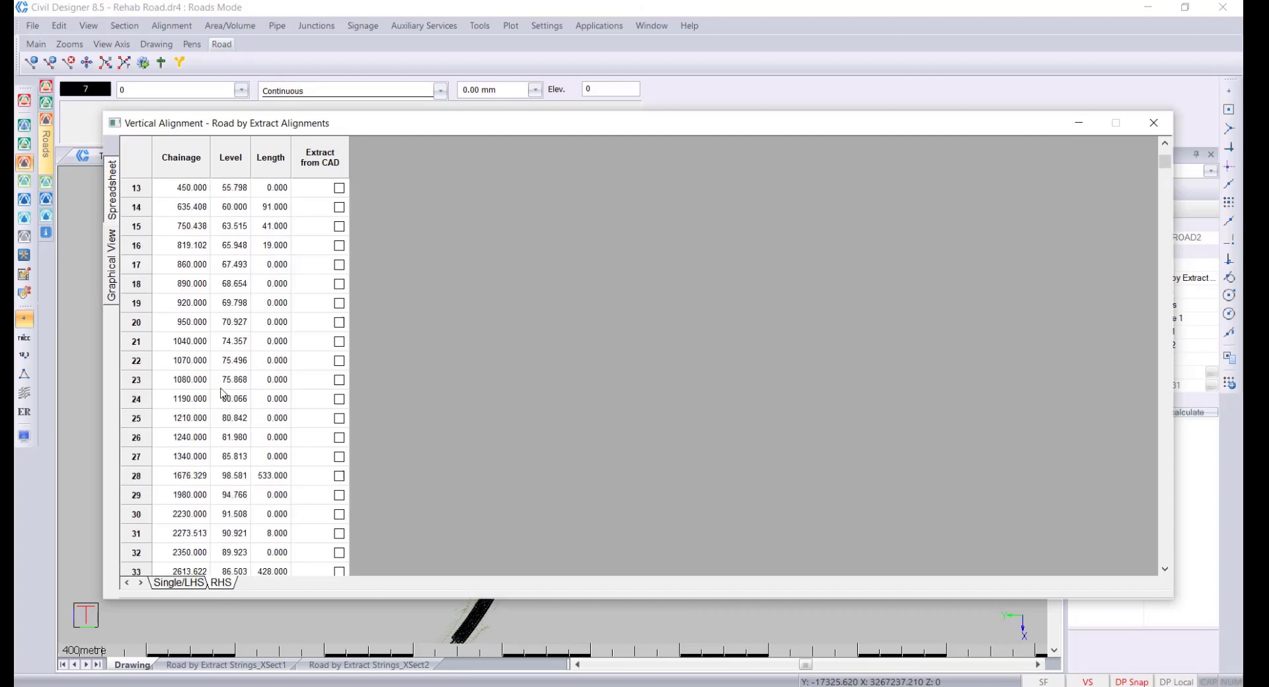
right_click(205, 320)
left_click(283, 424)
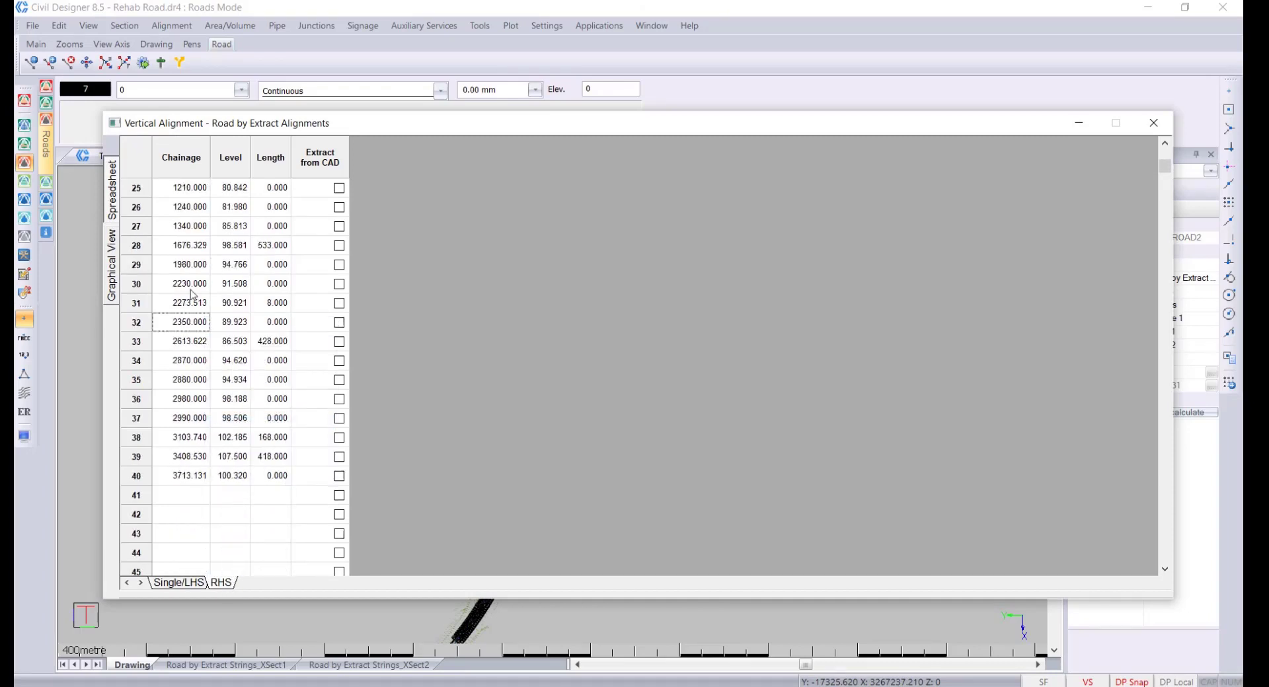
left_click(113, 258)
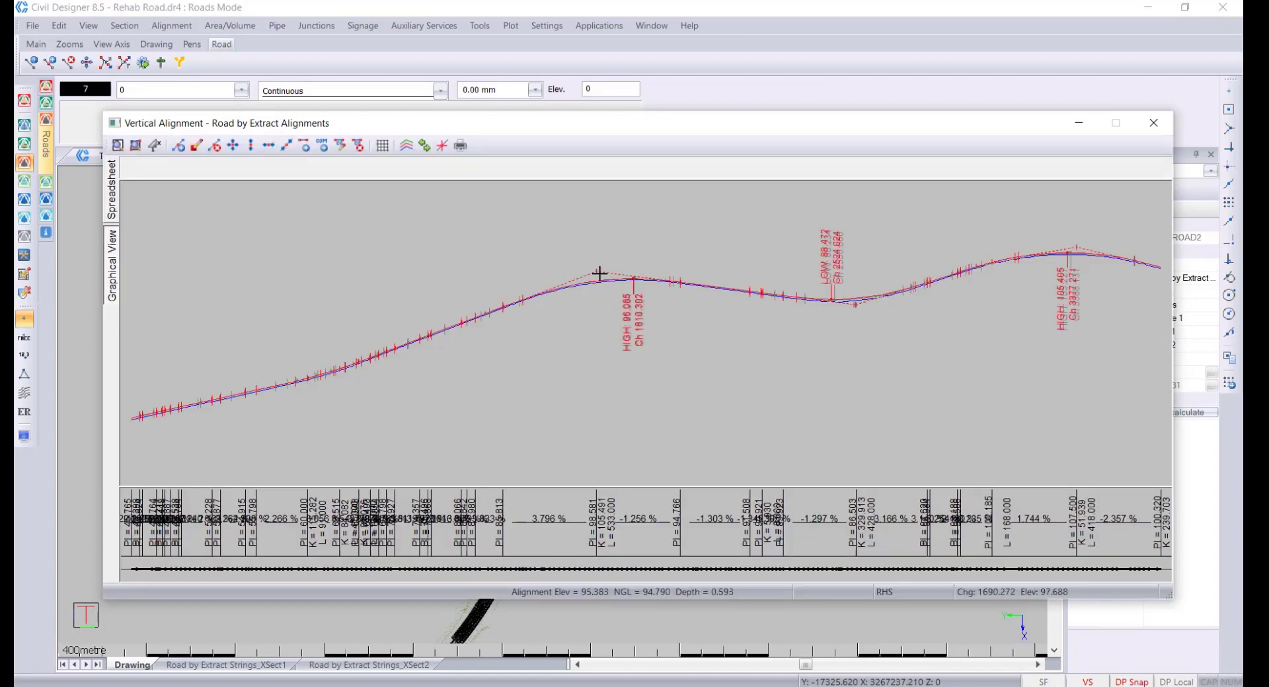
left_click(1153, 123)
left_click(610, 400)
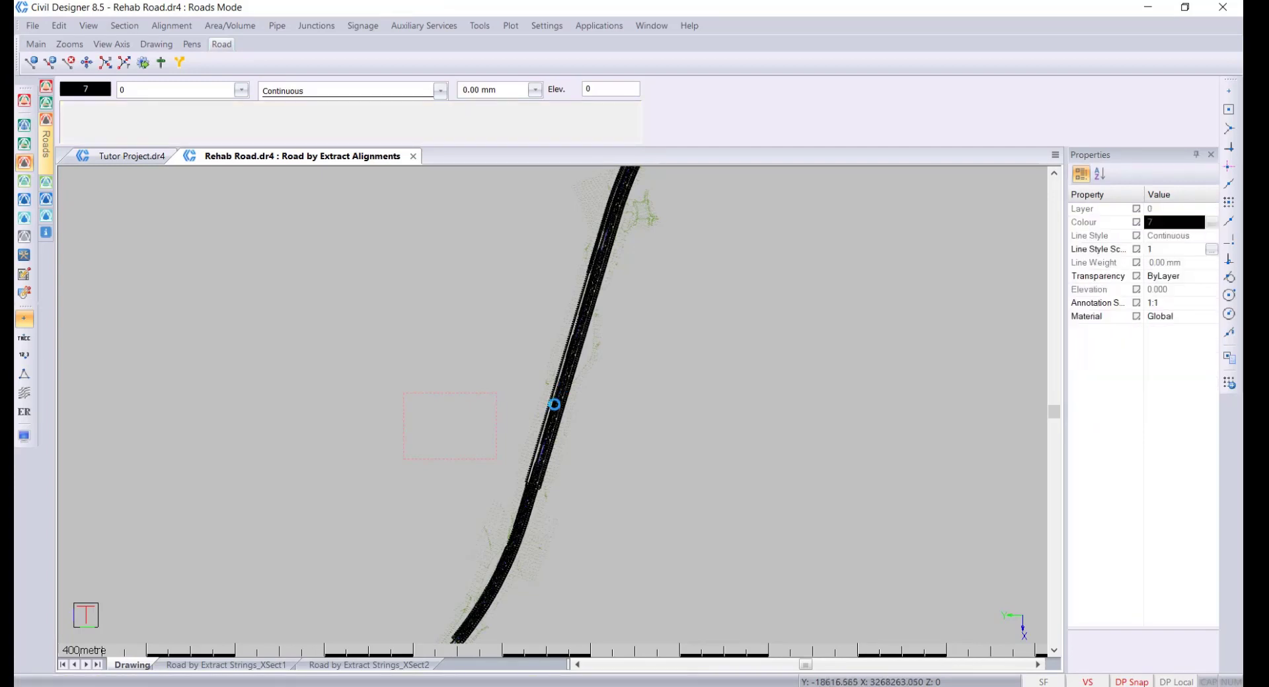
Step: Examine the road's cross sections from the start chainage to chainage 310, then close the cross section editor
left_click(124, 25)
left_click(147, 43)
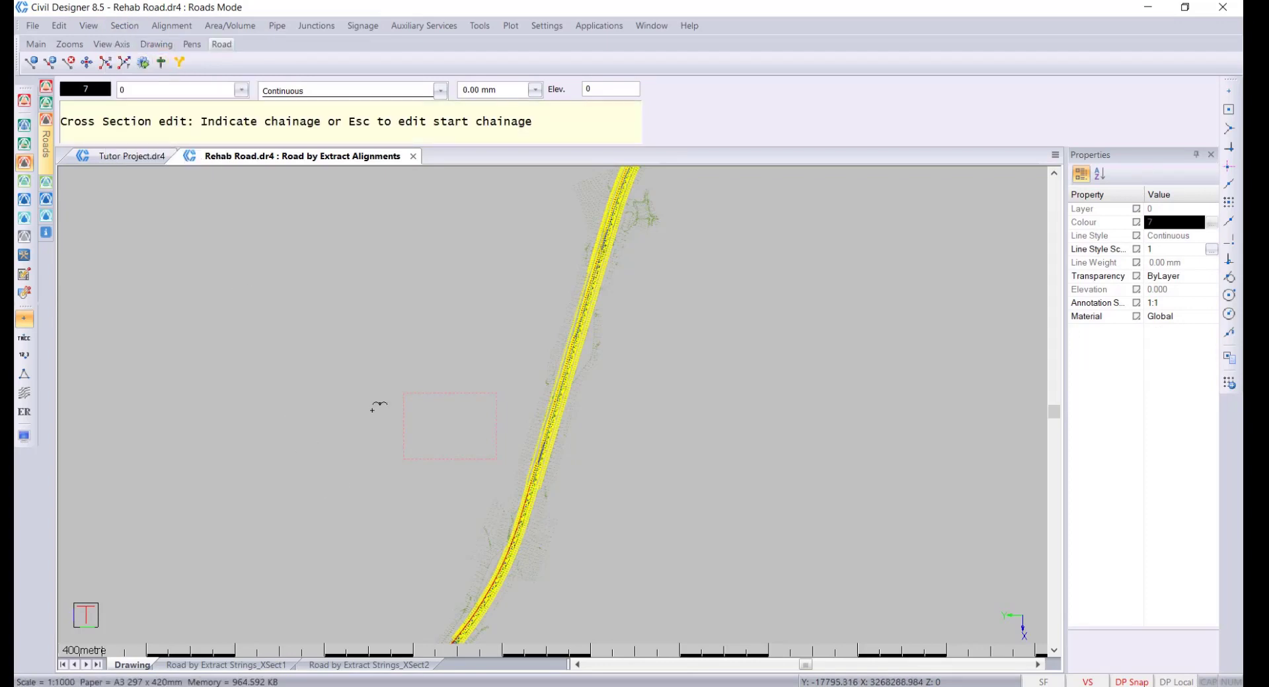
key("Escape")
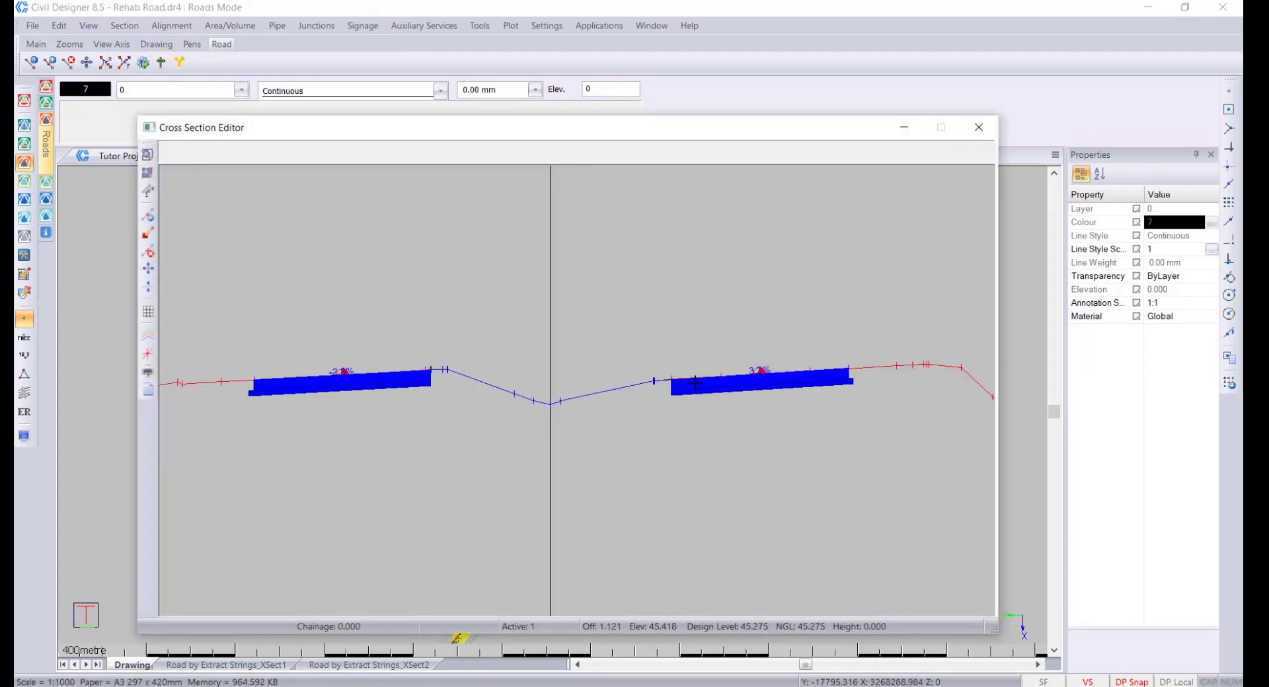
key("Page_Down")
key("Page_Down")
key("Page_Down")
key("Page_Down")
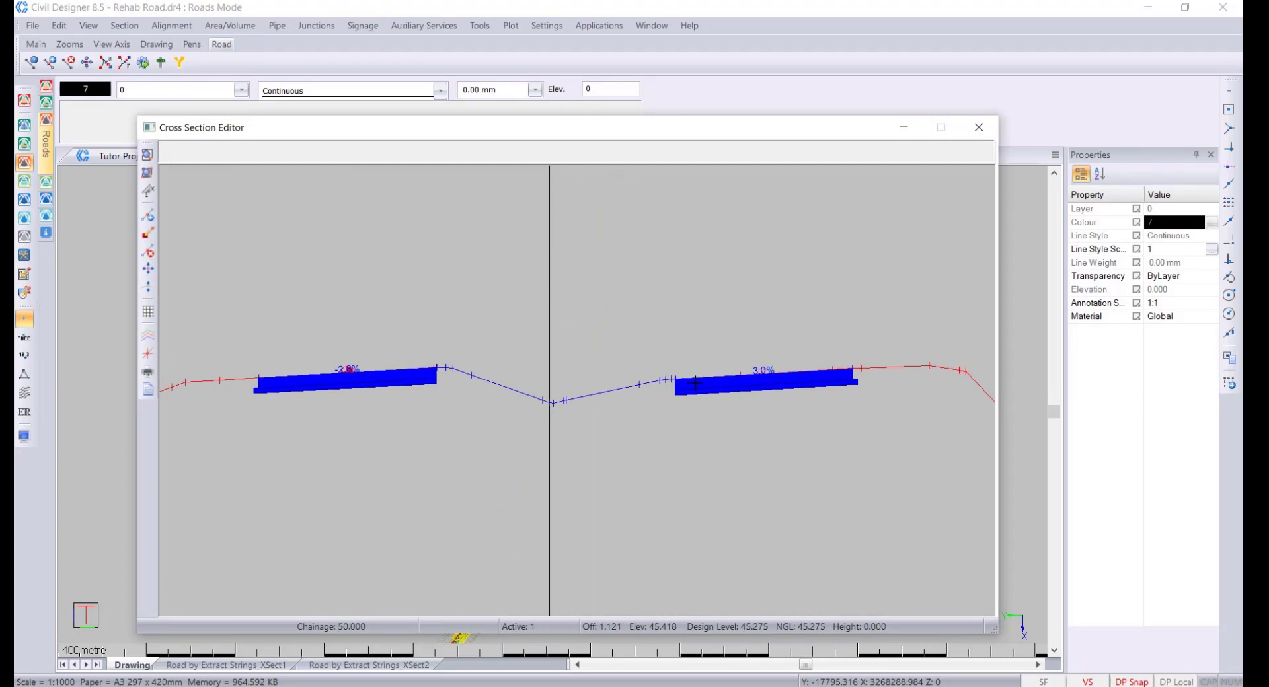
key("Page_Down")
key("Page_Down")
key("Page_Down")
key("Page_Down")
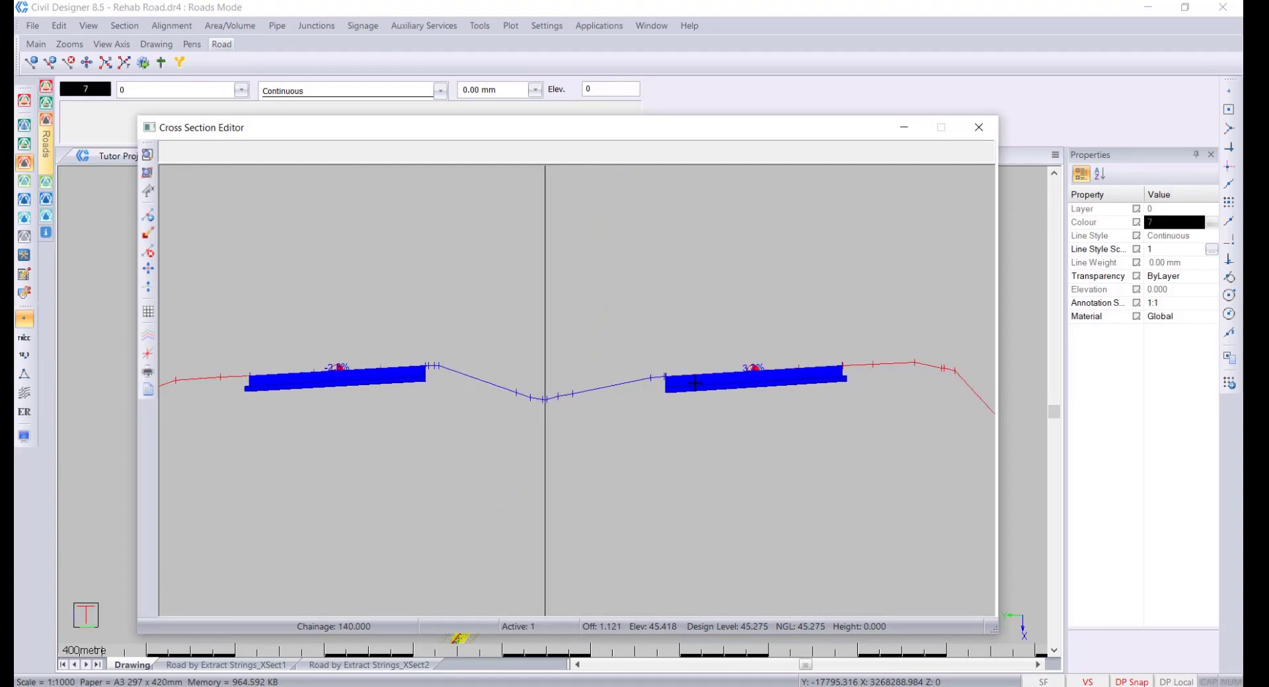
key("Page_Down")
key("Page_Down")
key("Page_Down")
key("Page_Down")
key("Page_Down")
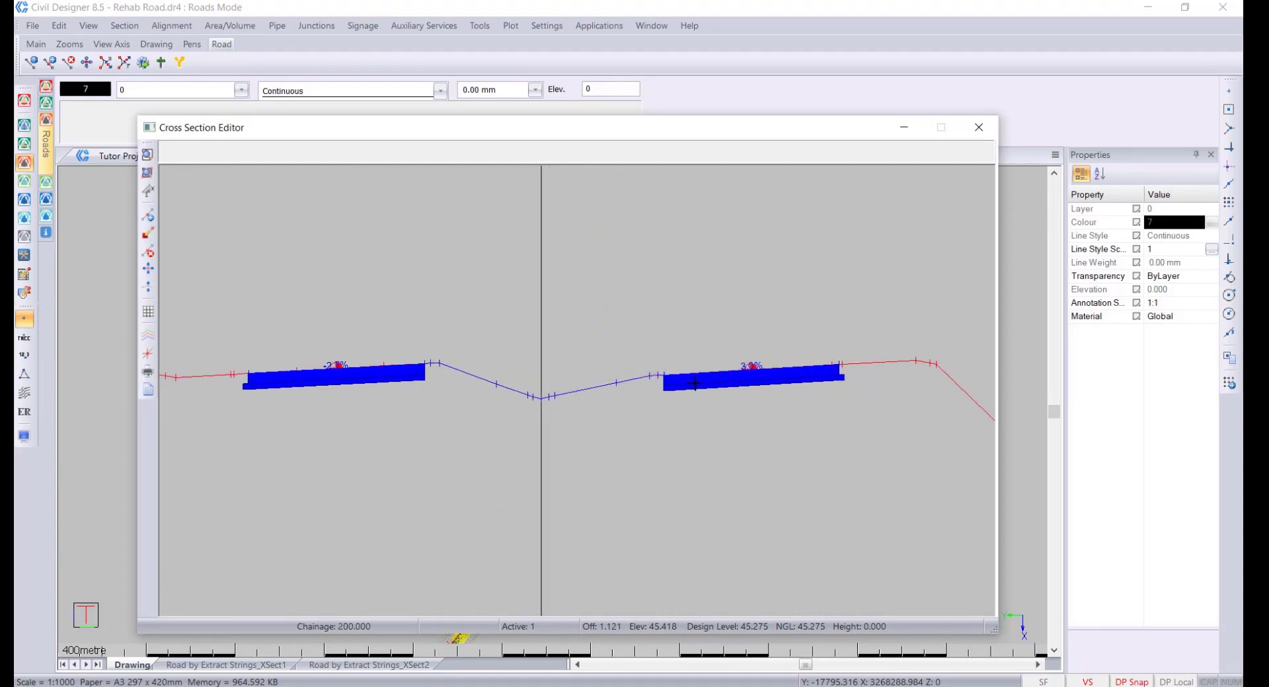
key("Page_Down")
key("Page_Down")
key("Page_Down")
key("Page_Down")
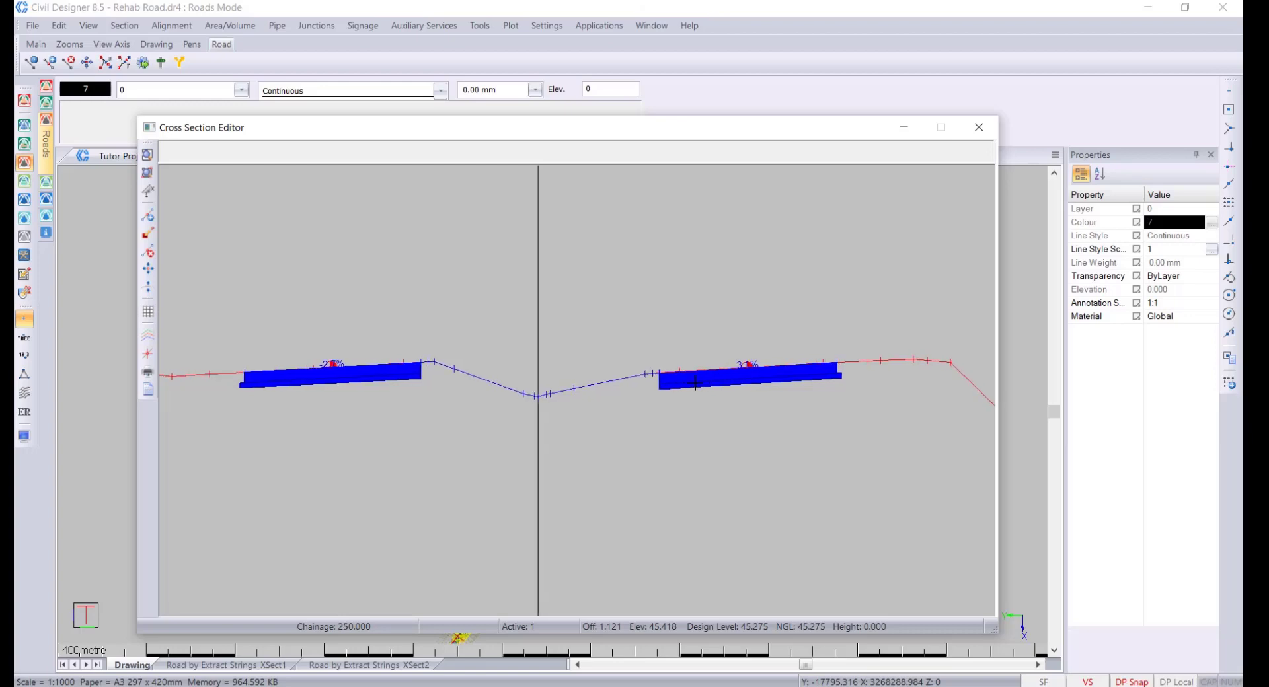
key("Page_Down")
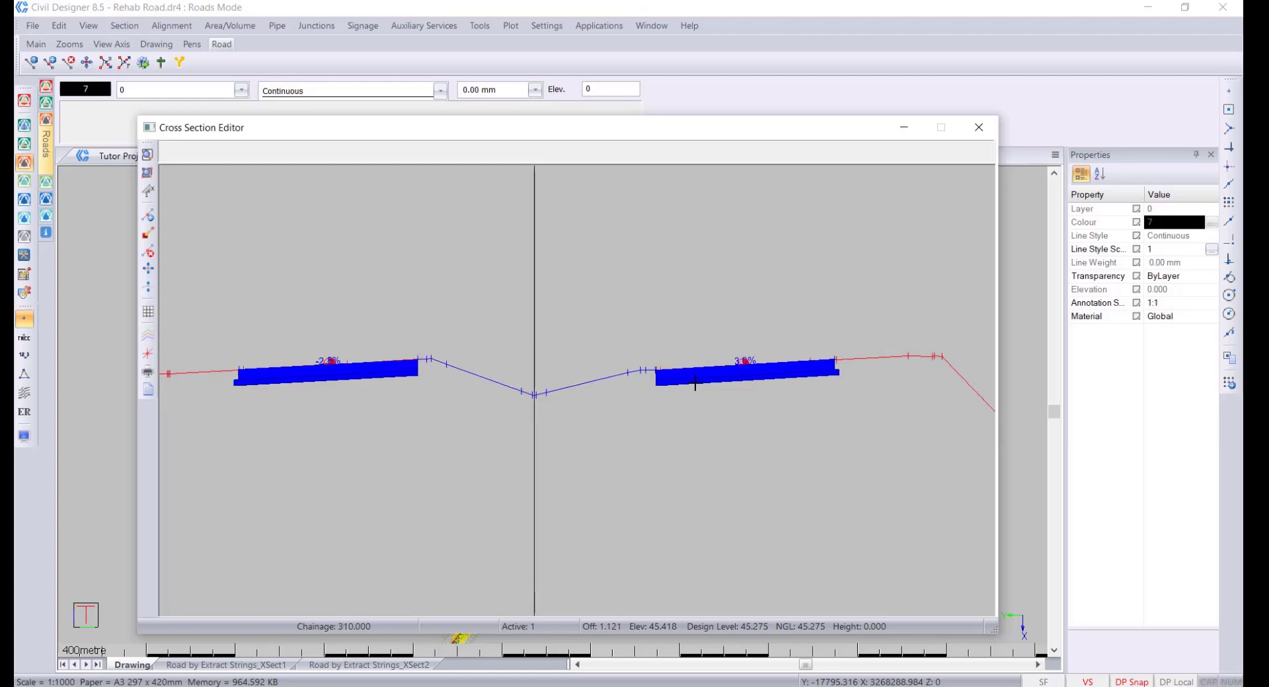
left_click(979, 127)
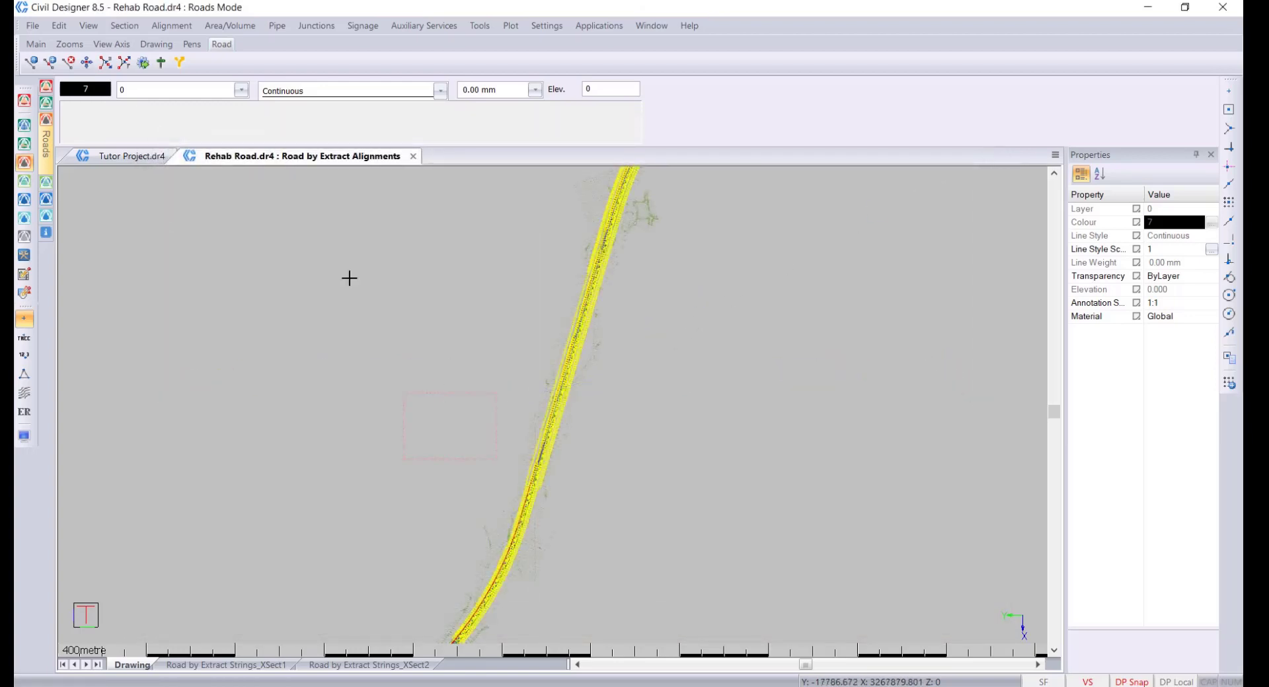
Step: Select the extracted road and examine its horizontal PIs along the centreline from the start to about chainage 860
left_click(178, 29)
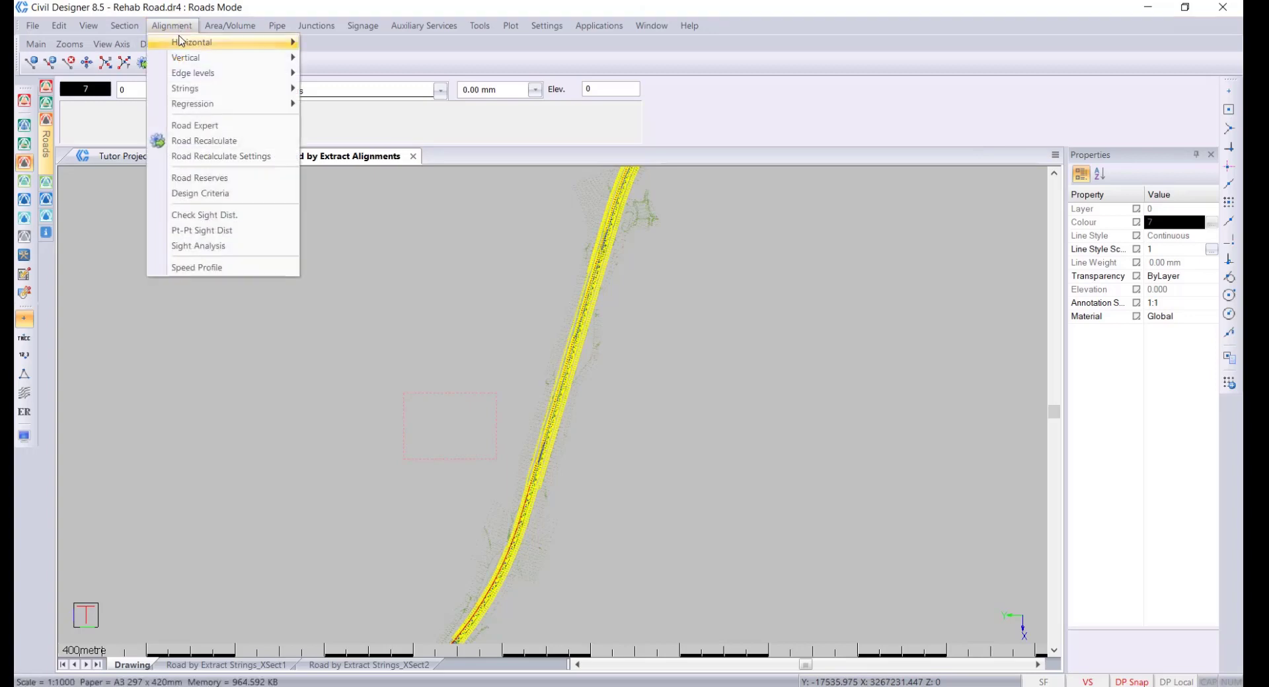
left_click(443, 271)
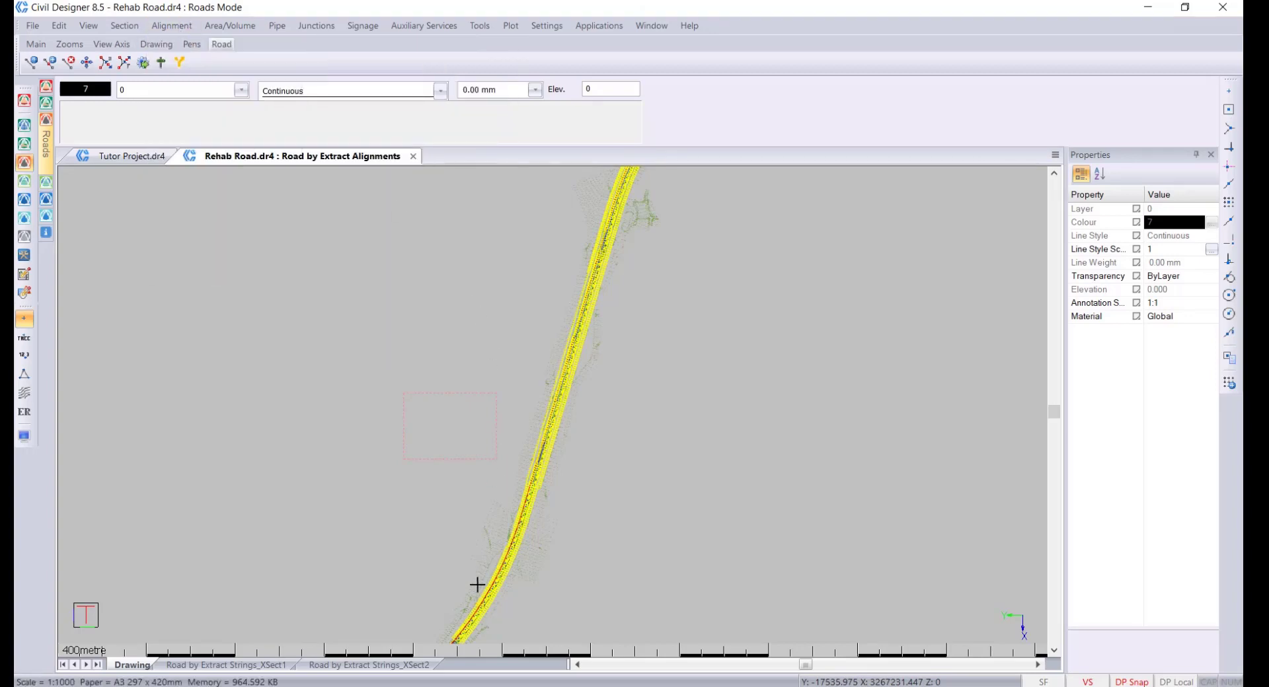
scroll(553, 408, "up", 5)
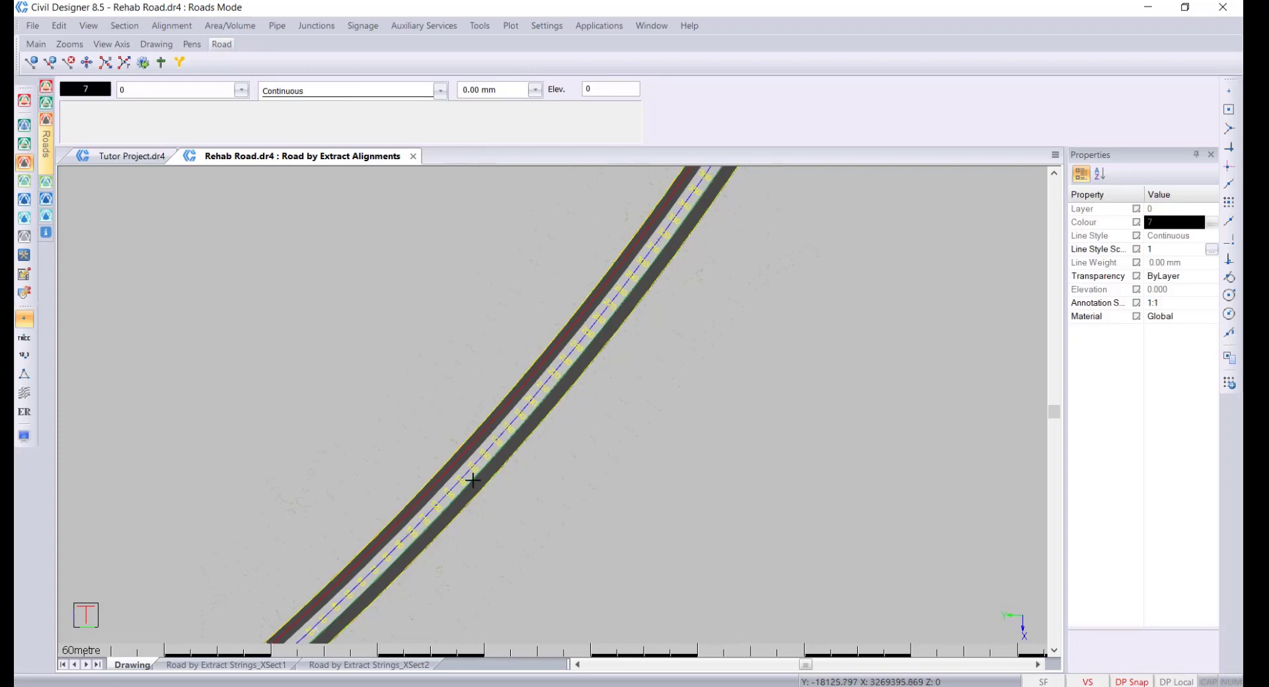
scroll(547, 410, "down", 2)
scroll(547, 410, "up", 2)
scroll(547, 411, "up", 1)
scroll(547, 411, "down", 2)
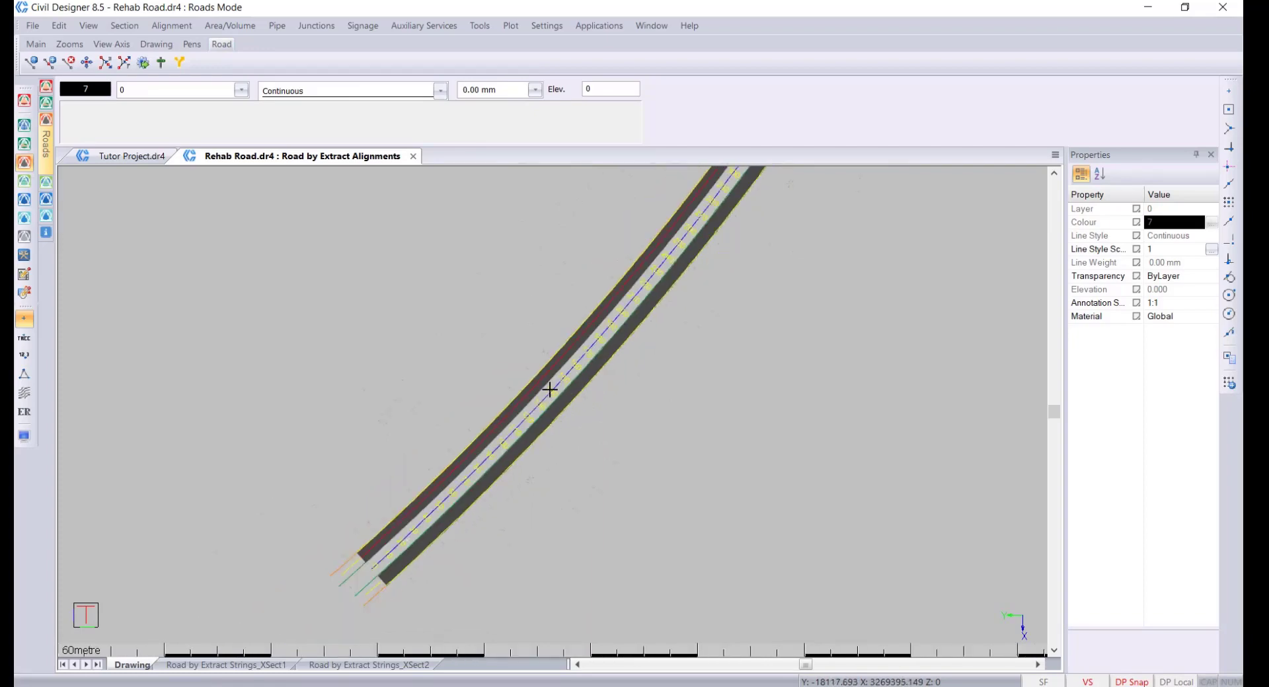
left_click(549, 390)
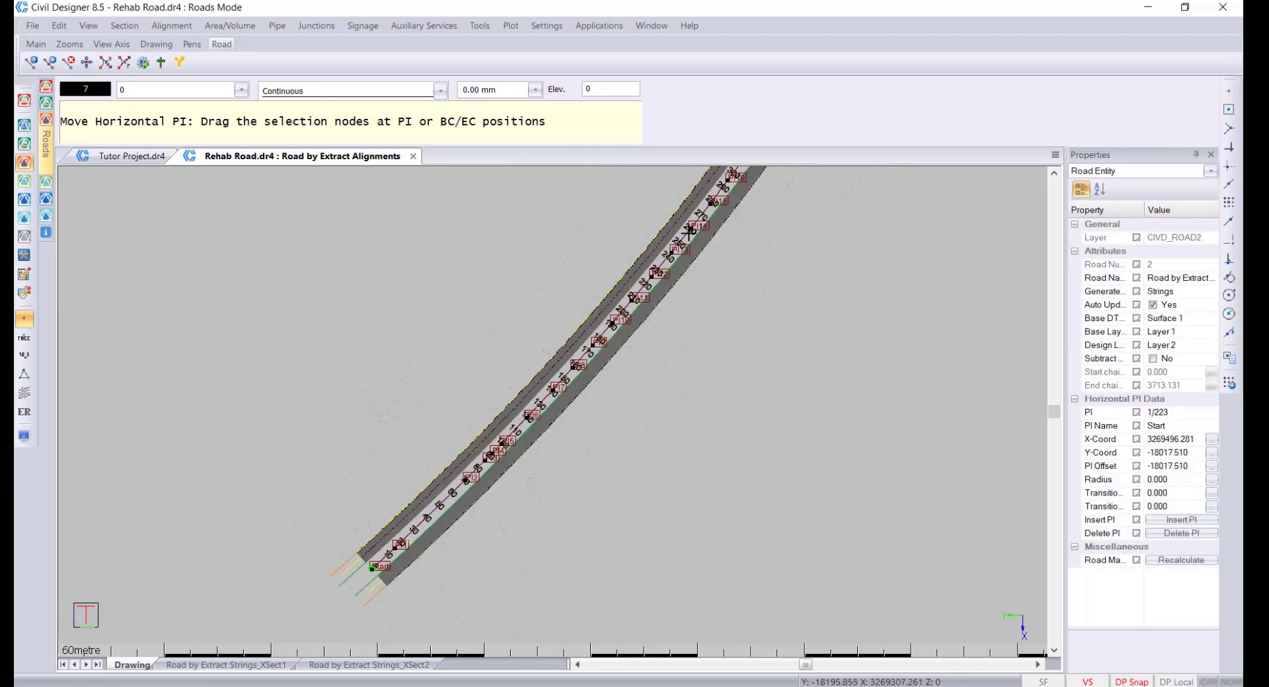
middle_click_drag(689, 230, 542, 490)
mouse_move(711, 287)
middle_mouse_down()
mouse_move(626, 476)
mouse_move(661, 423)
mouse_move(691, 447)
middle_mouse_up()
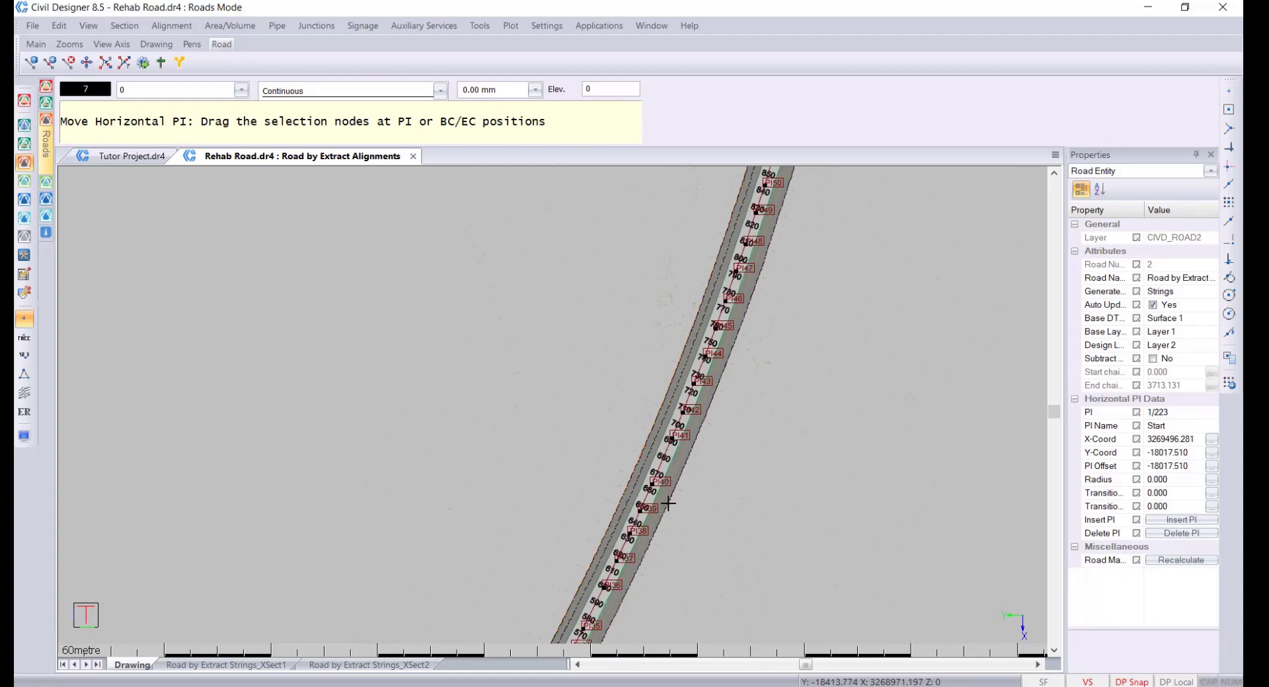
key("Escape")
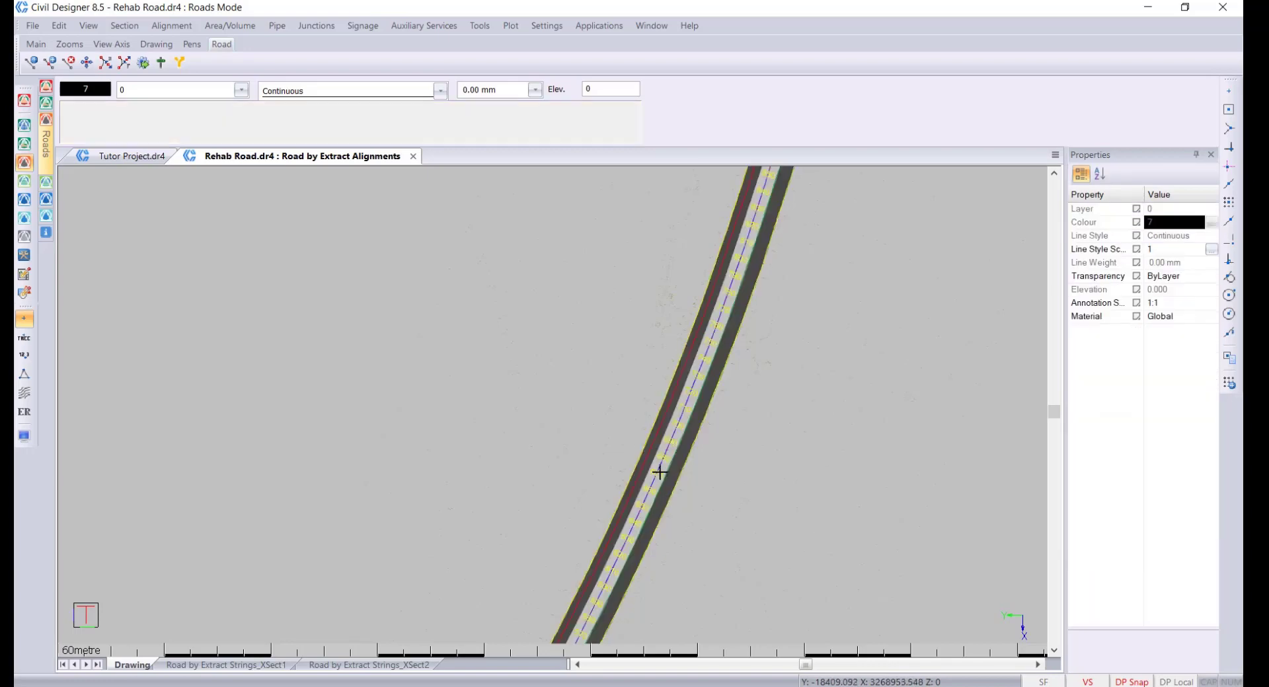
scroll(660, 479, "down", 3)
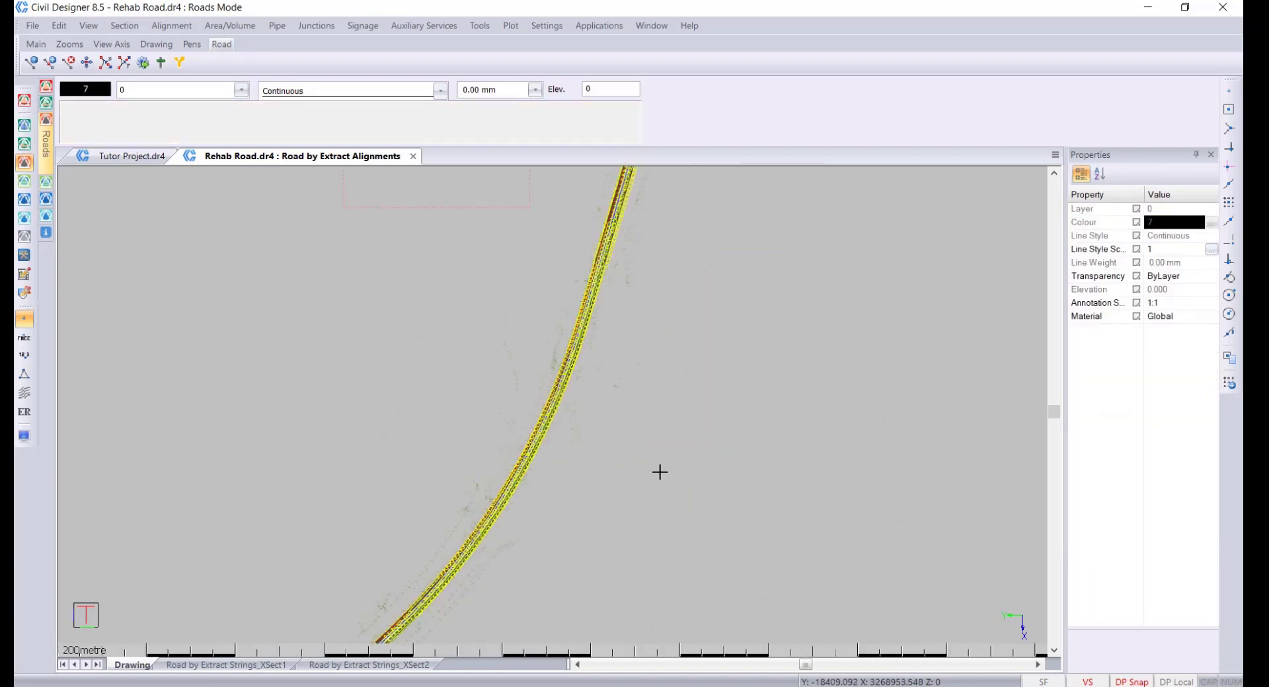
Step: Open the extracted road's edge control data, normalise its crossfalls and check the chainage list to its end
left_click(172, 25)
mouse_move(225, 73)
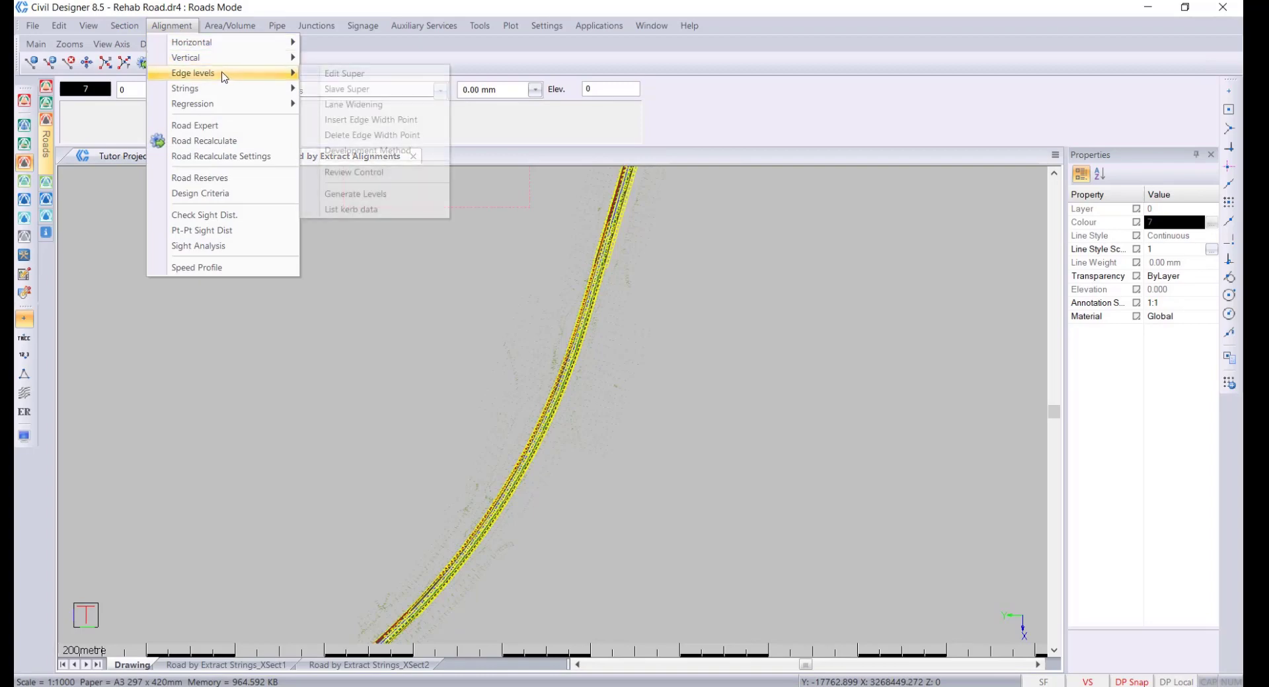
left_click(374, 77)
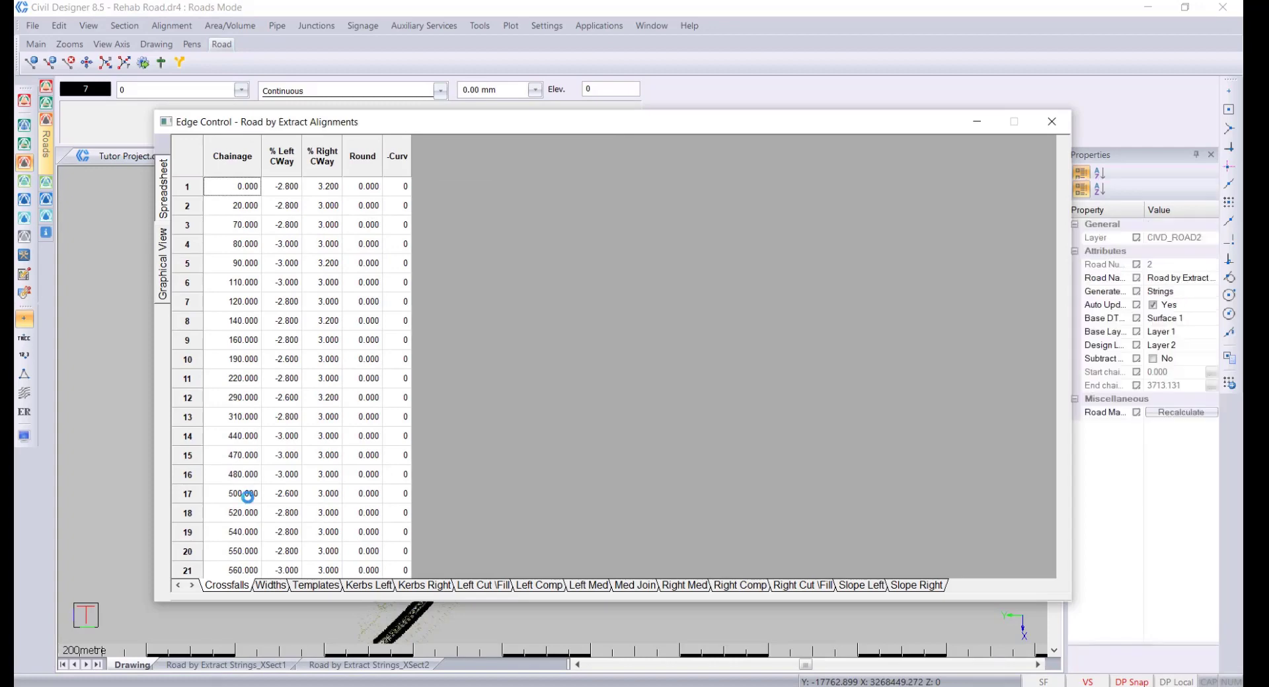
scroll(233, 453, "down", 11)
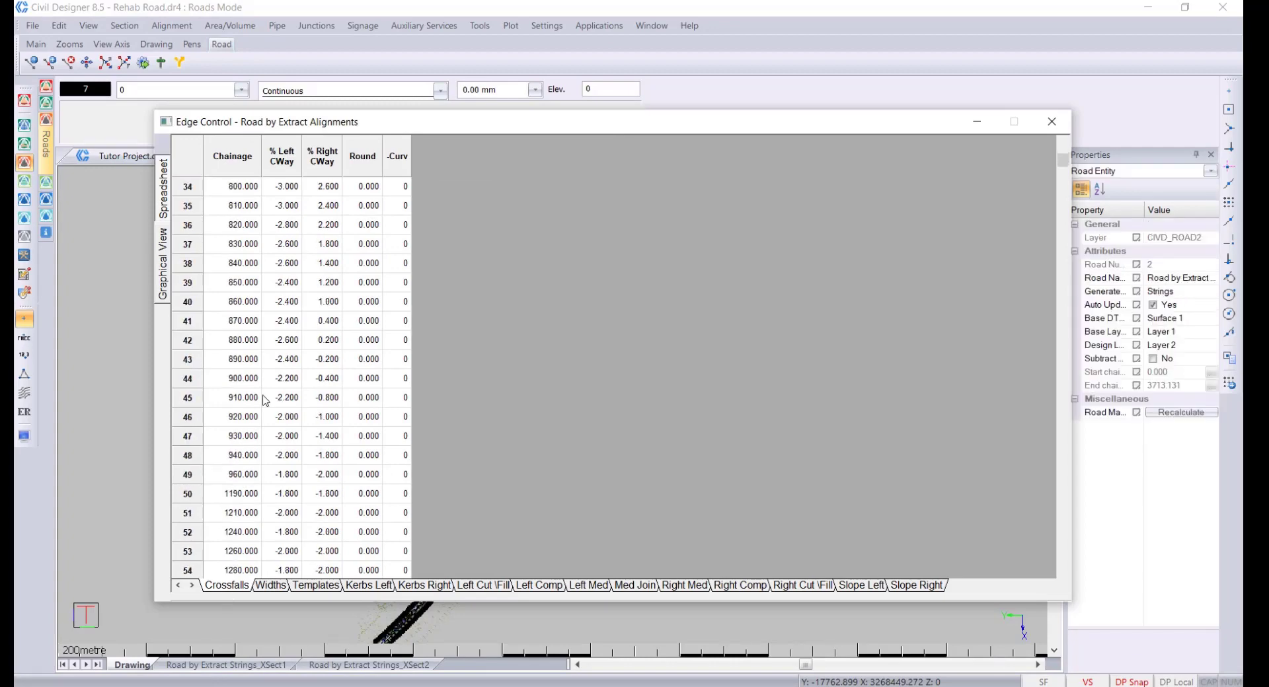
right_click(234, 401)
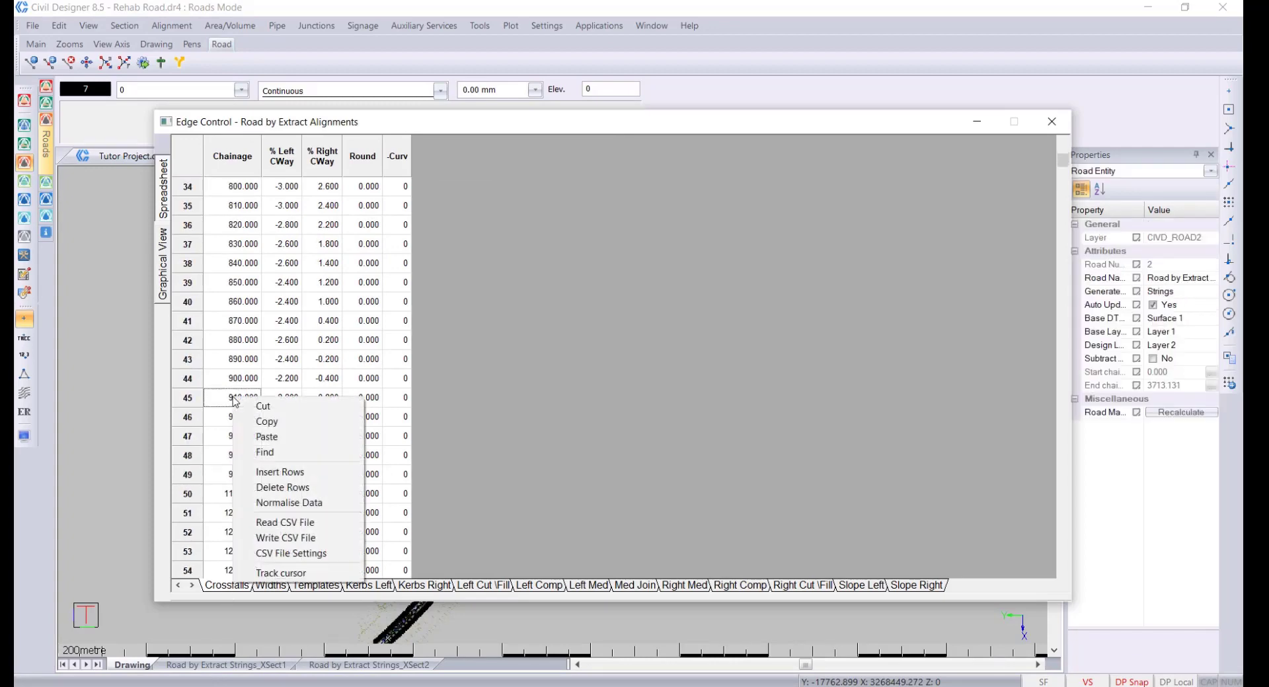
left_click(308, 502)
scroll(310, 433, "down", 10)
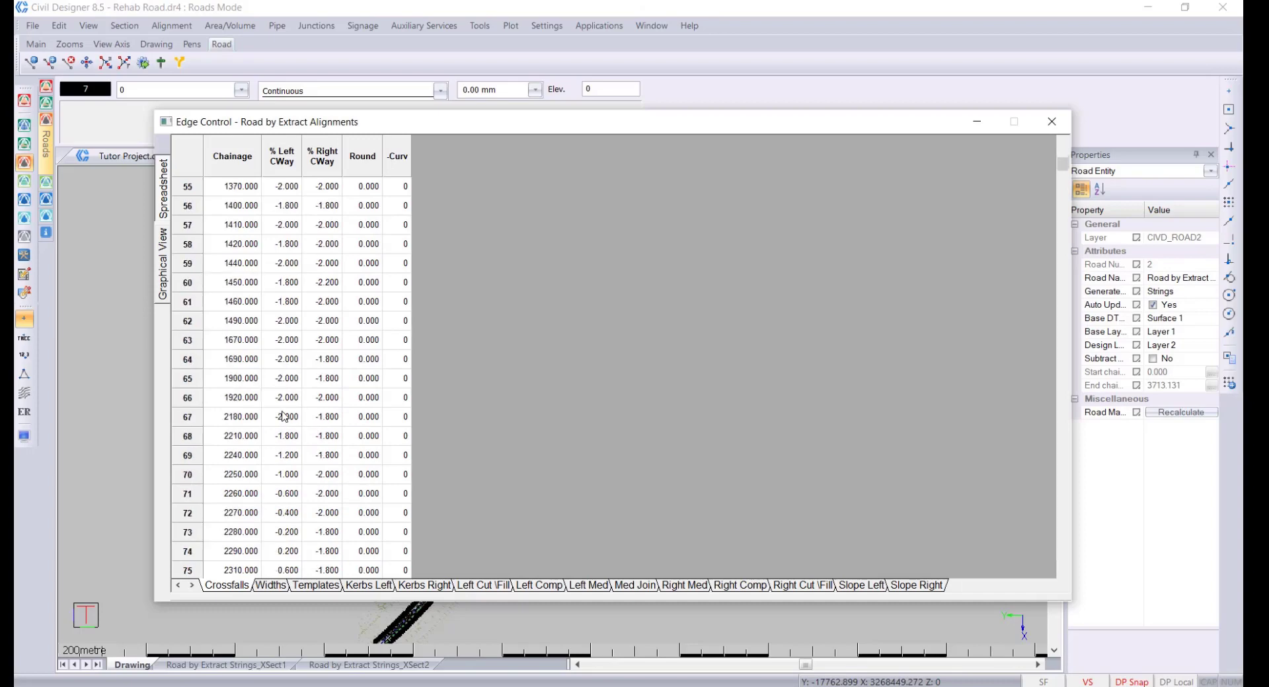
scroll(283, 413, "down", 16)
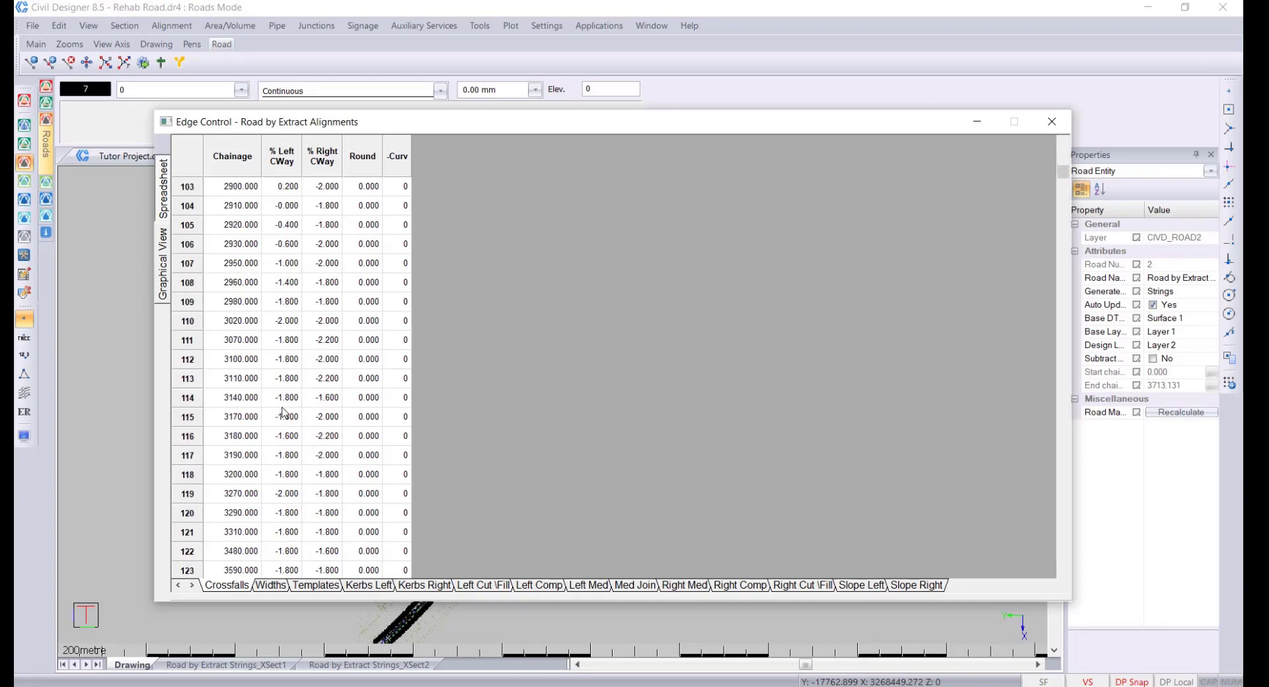
scroll(283, 413, "down", 1)
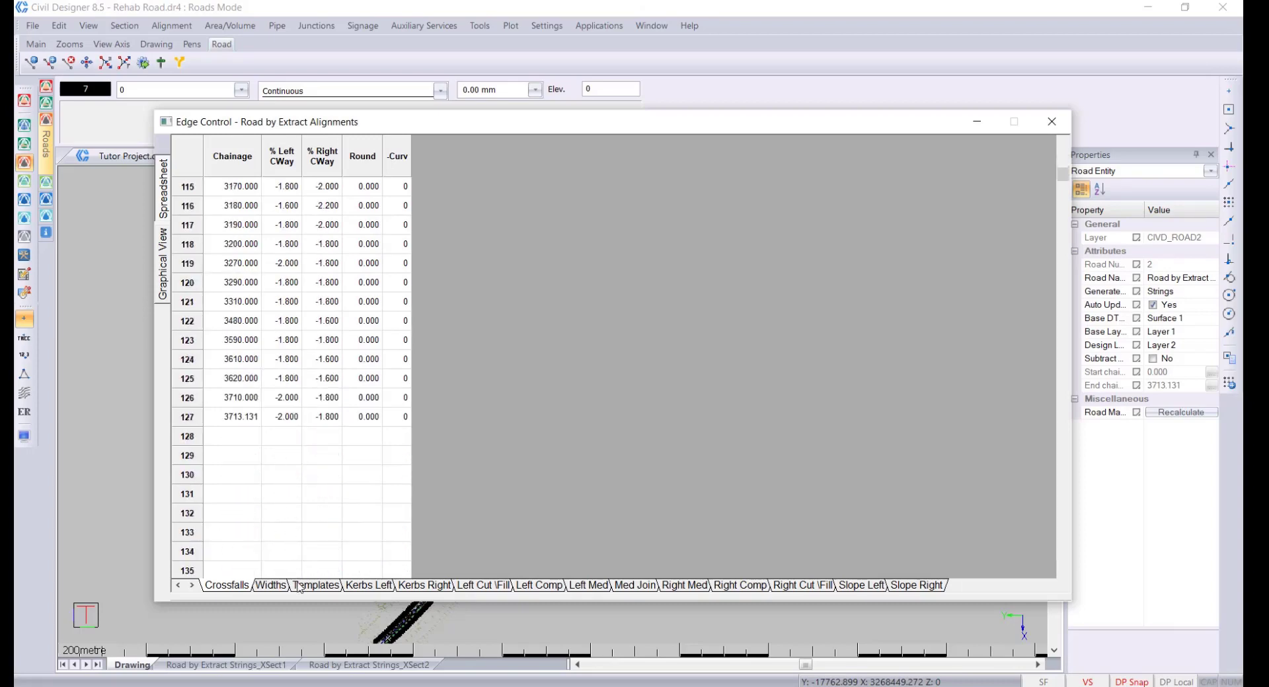
Step: Normalise the carriageway widths in the edge control data and check the resulting rows to about chainage 295
left_click(270, 585)
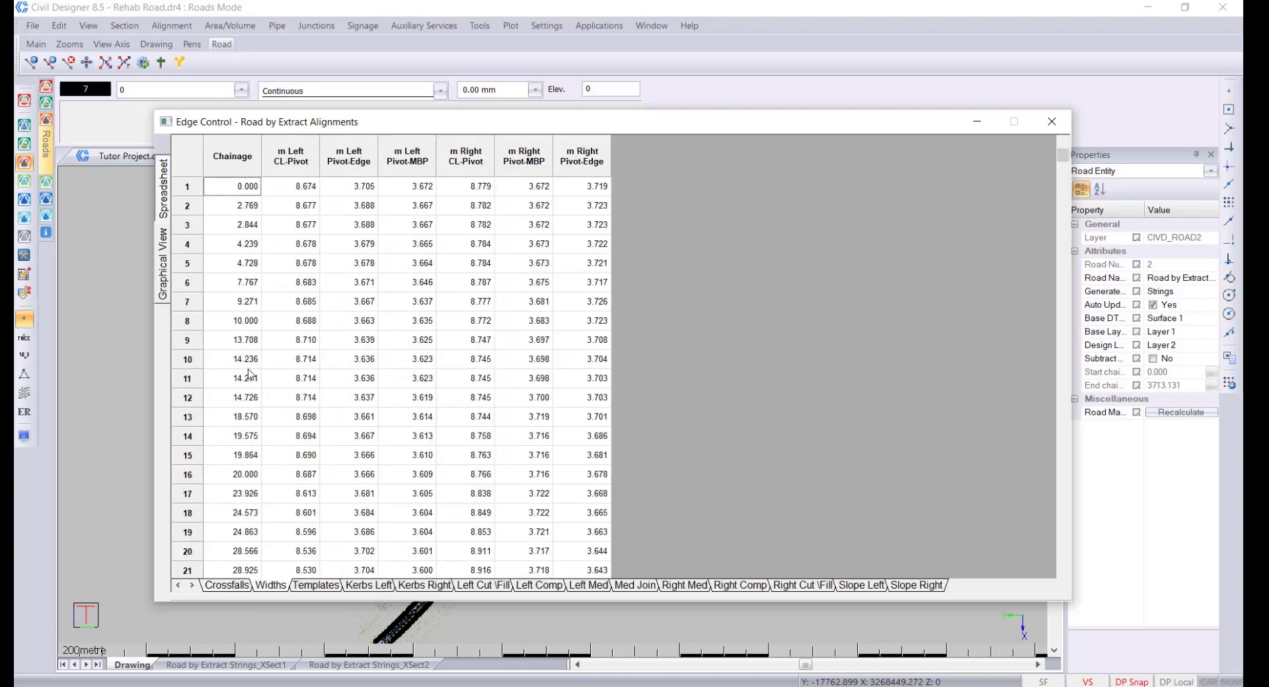
right_click(250, 352)
left_click(311, 476)
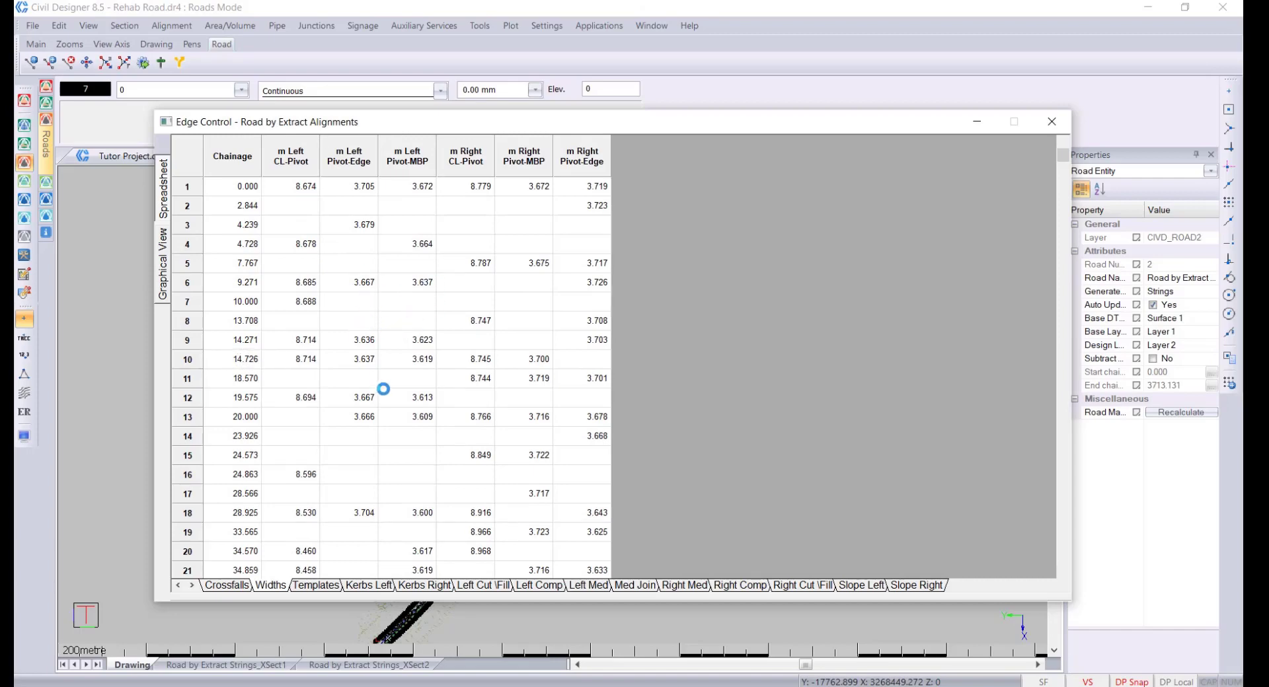
scroll(383, 388, "down", 2)
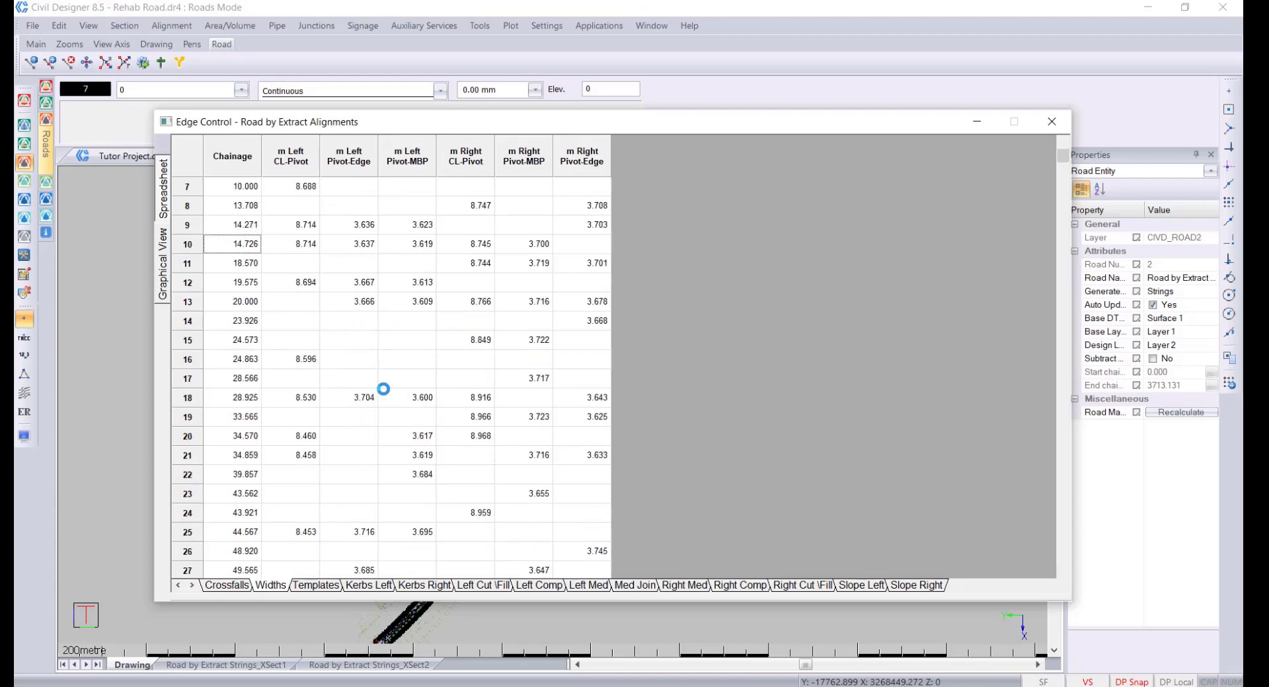
scroll(387, 394, "down", 20)
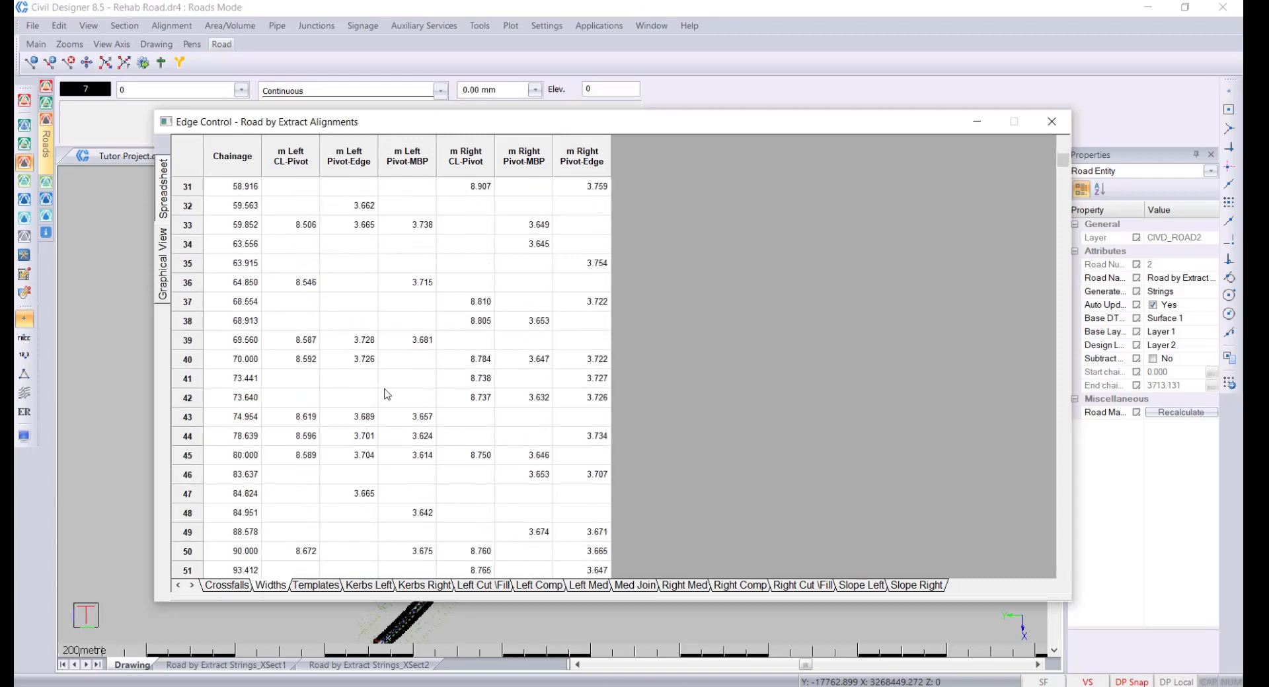
scroll(385, 399, "down", 20)
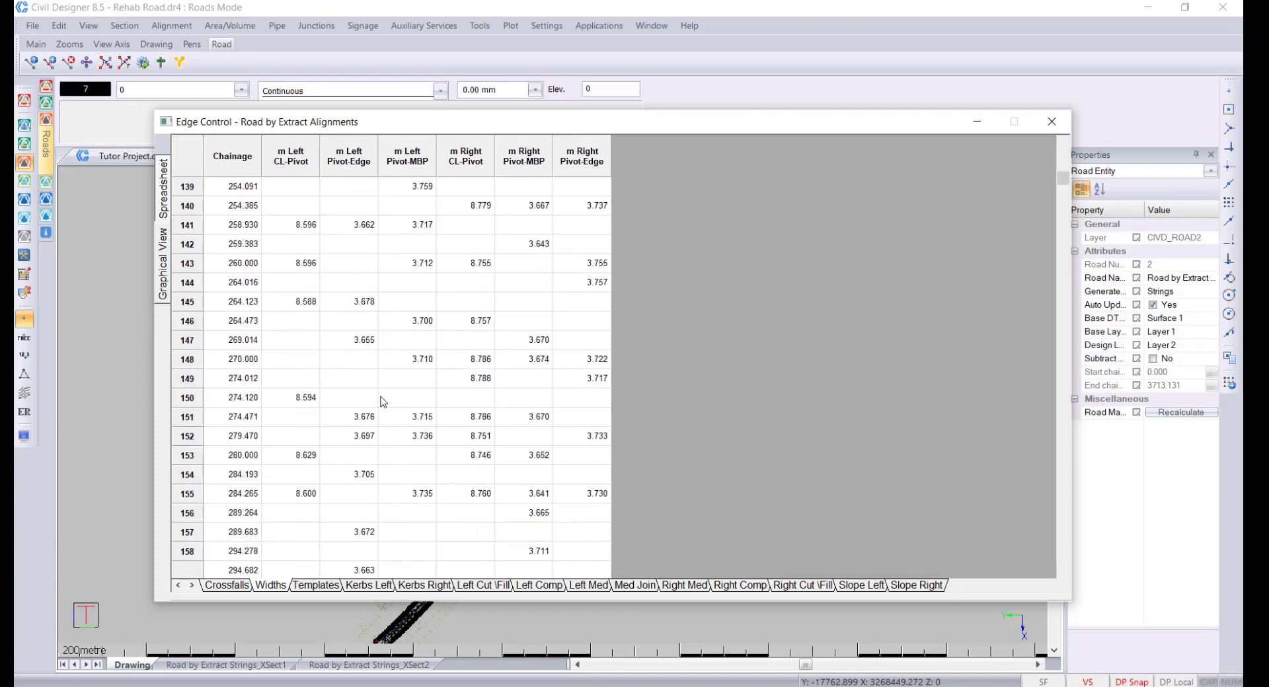
left_click_drag(1063, 183, 1134, 145)
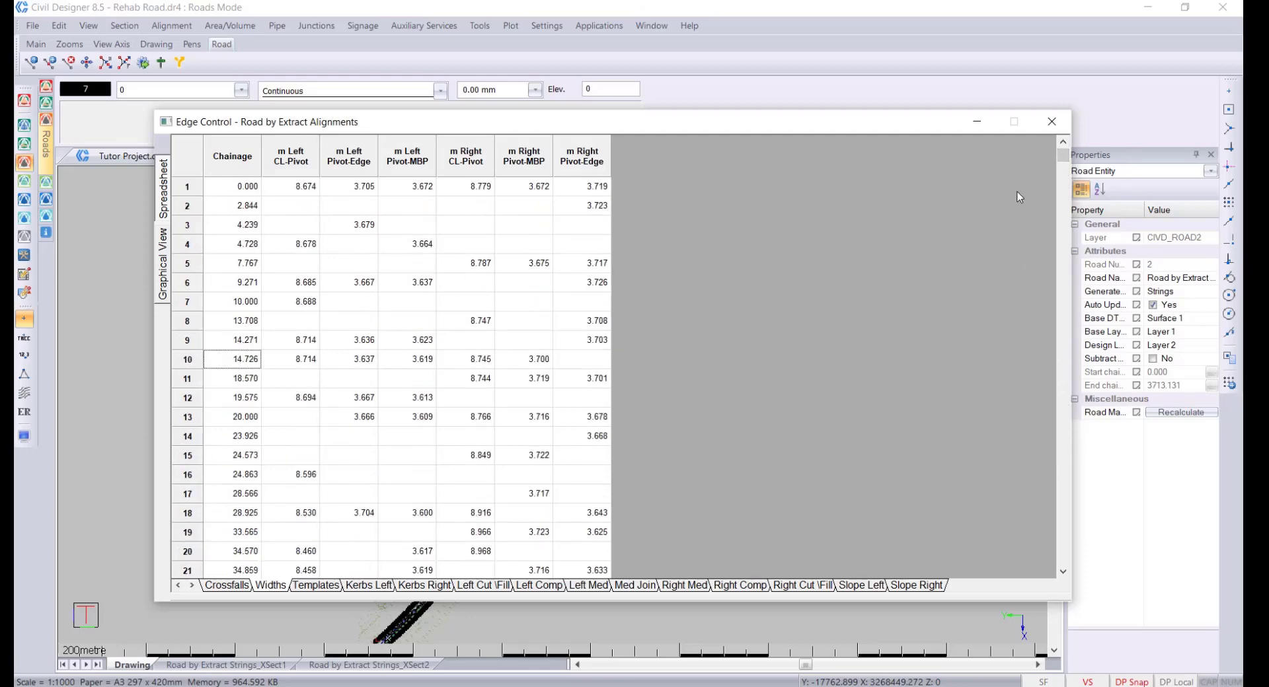
Step: Save the edge control data and generate edge levels using the road widths, superelevation and template specifications
left_click(1051, 121)
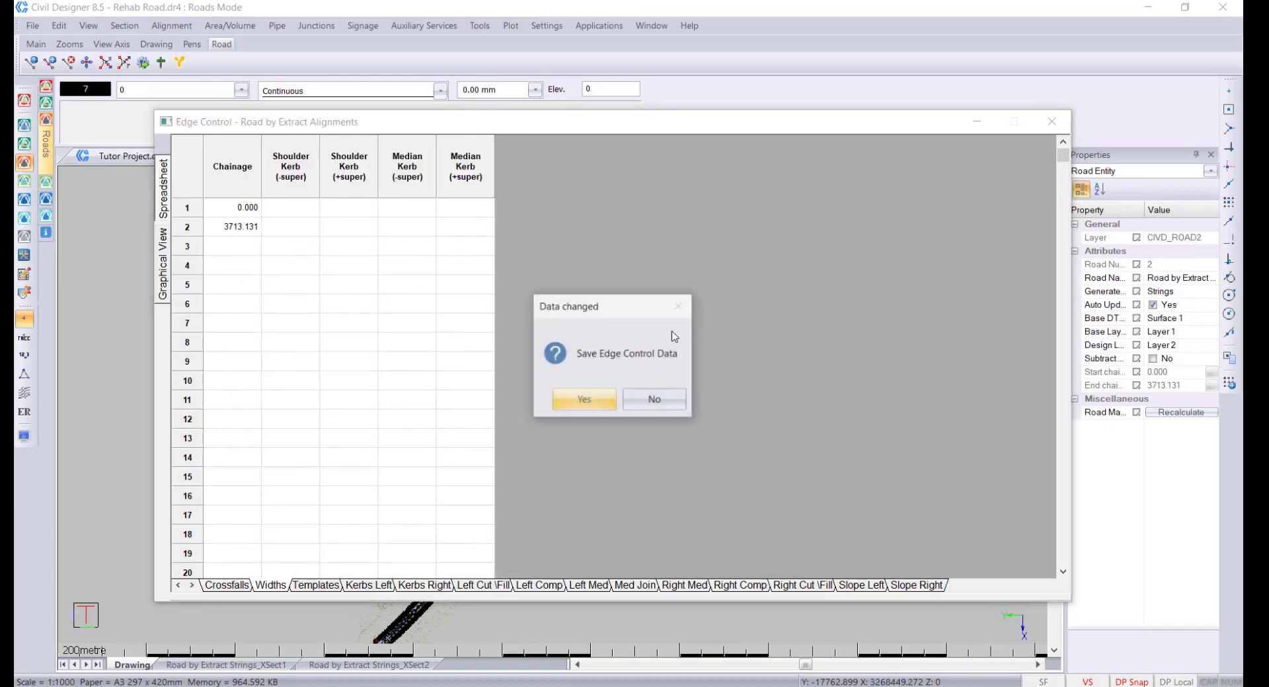
left_click(581, 404)
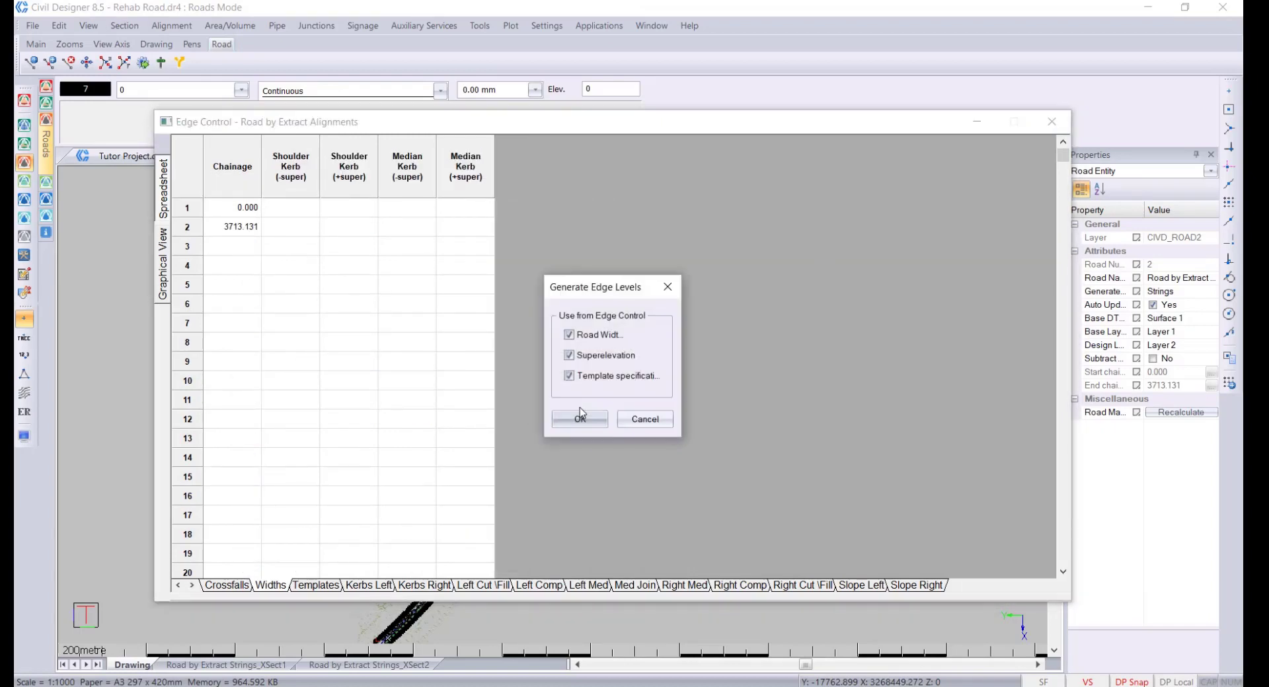
left_click(579, 418)
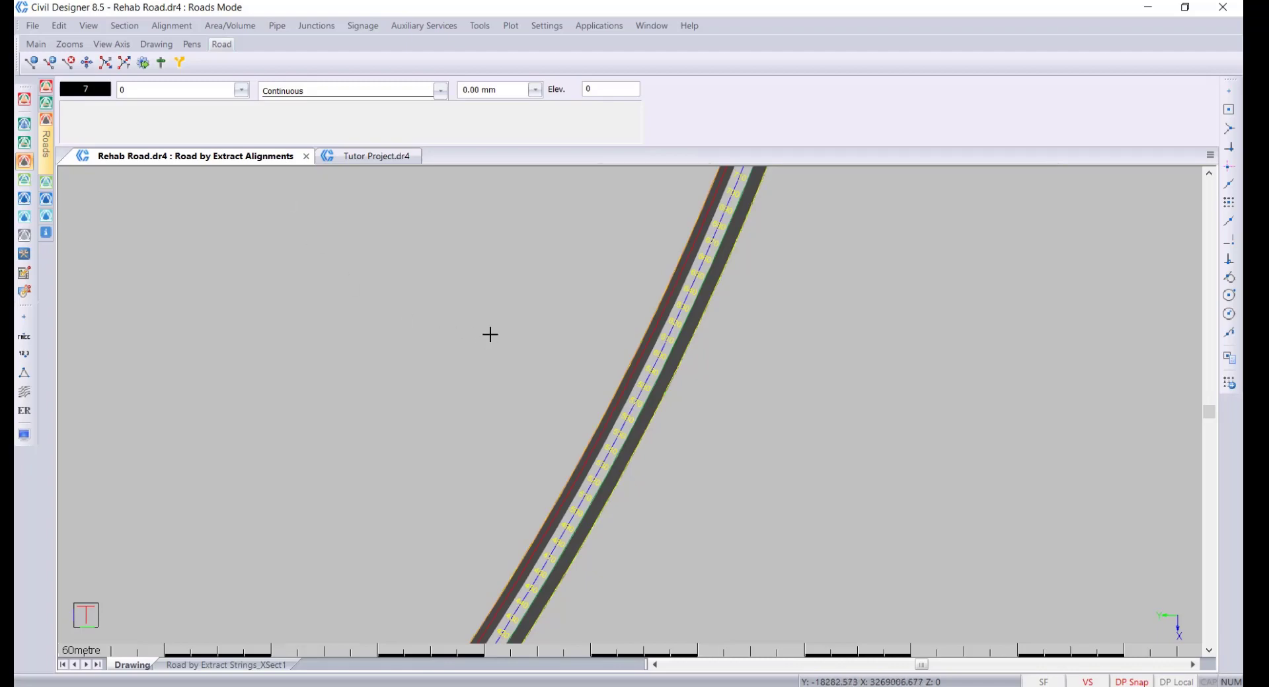
Step: Examine the horizontal PIs along the centreline between about chainages 340 and 670, then leave the Move Horizontal PI command
middle_click_drag(621, 516, 621, 447)
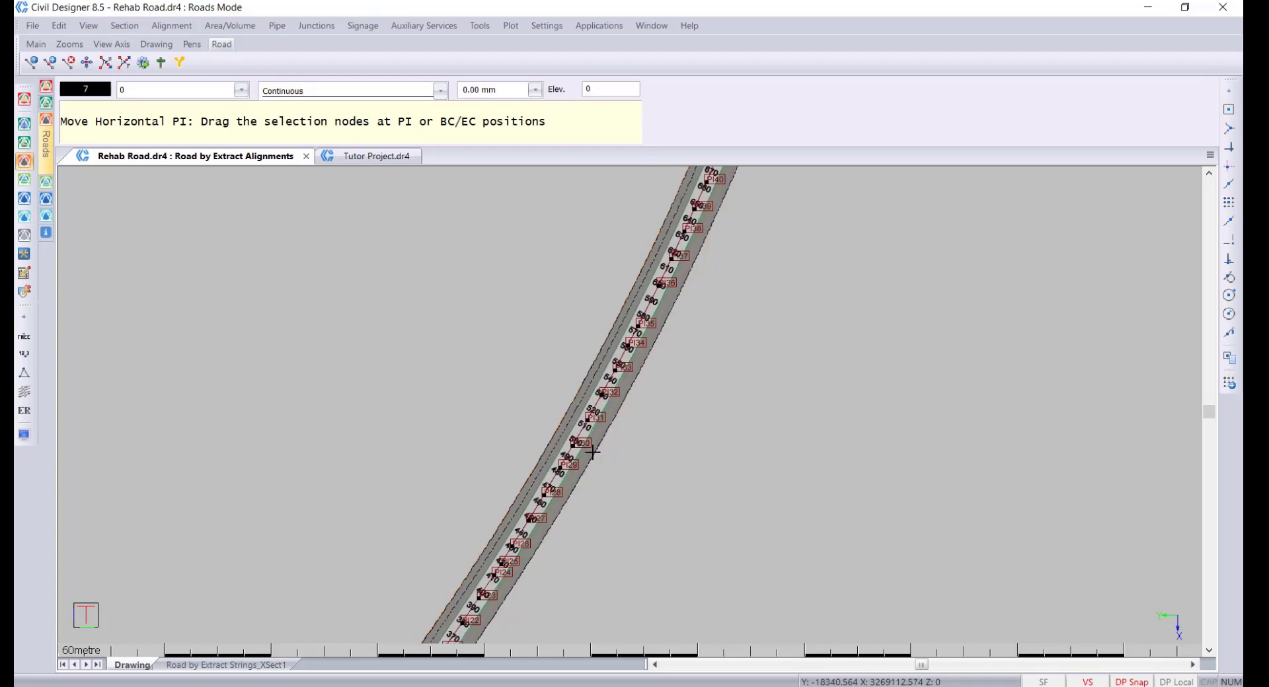
middle_click_drag(592, 452, 630, 401)
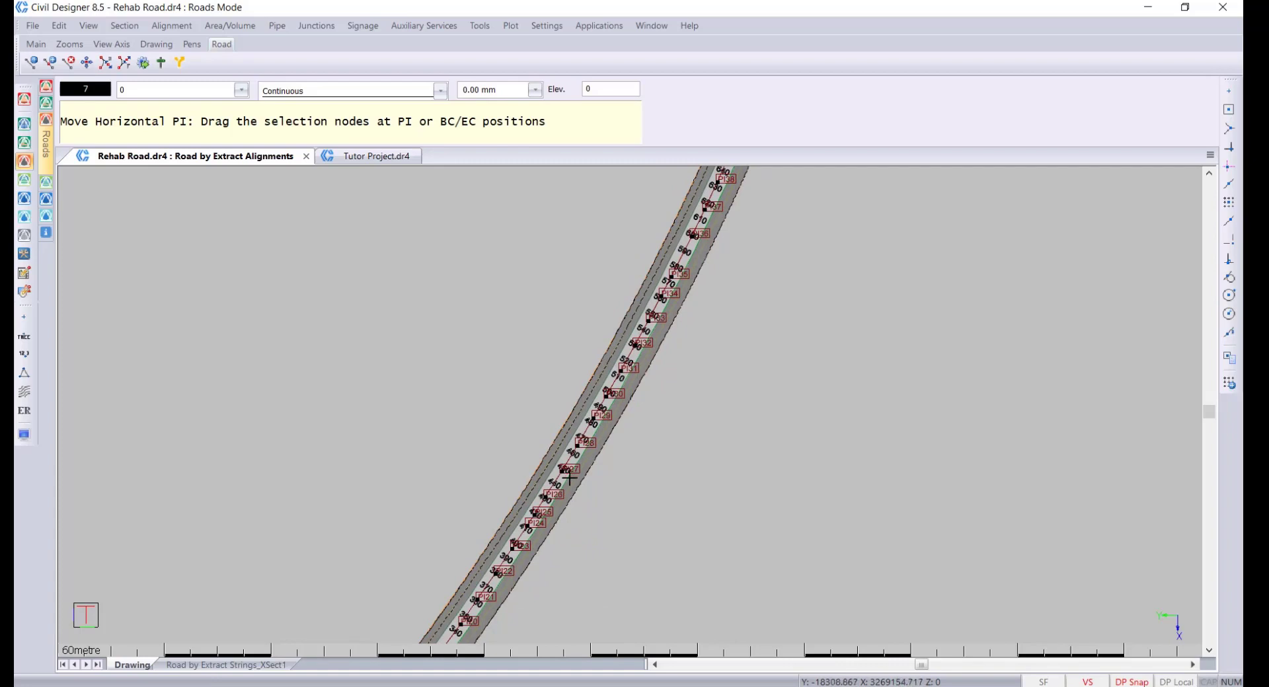
key("Escape")
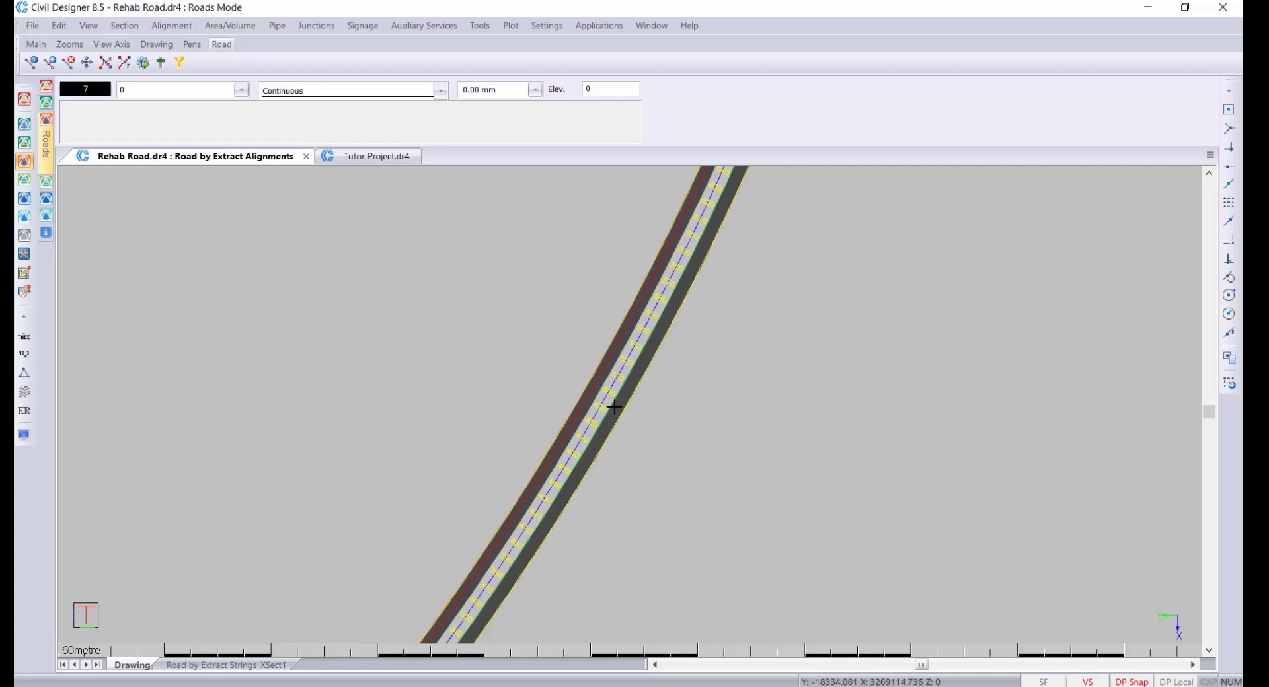
Step: Hide both the Road by Extract Strings and Road by Extract Alignments in the display settings
scroll(614, 406, "down", 5)
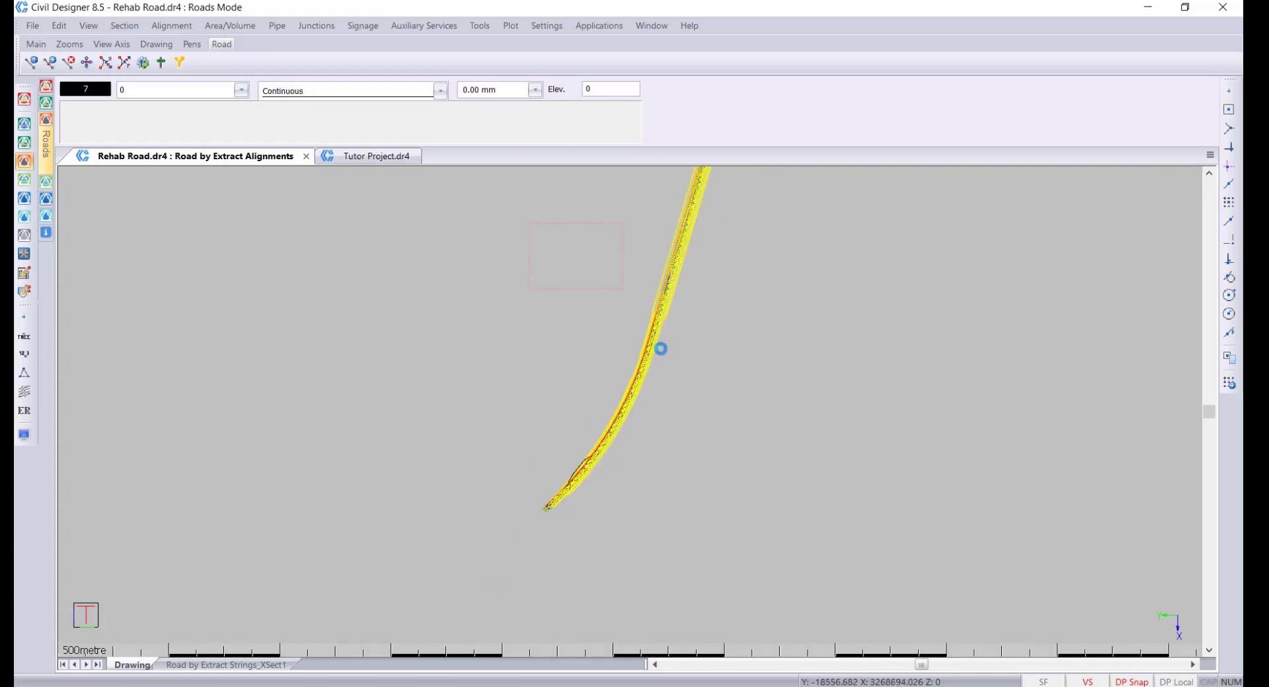
scroll(628, 393, "down", 3)
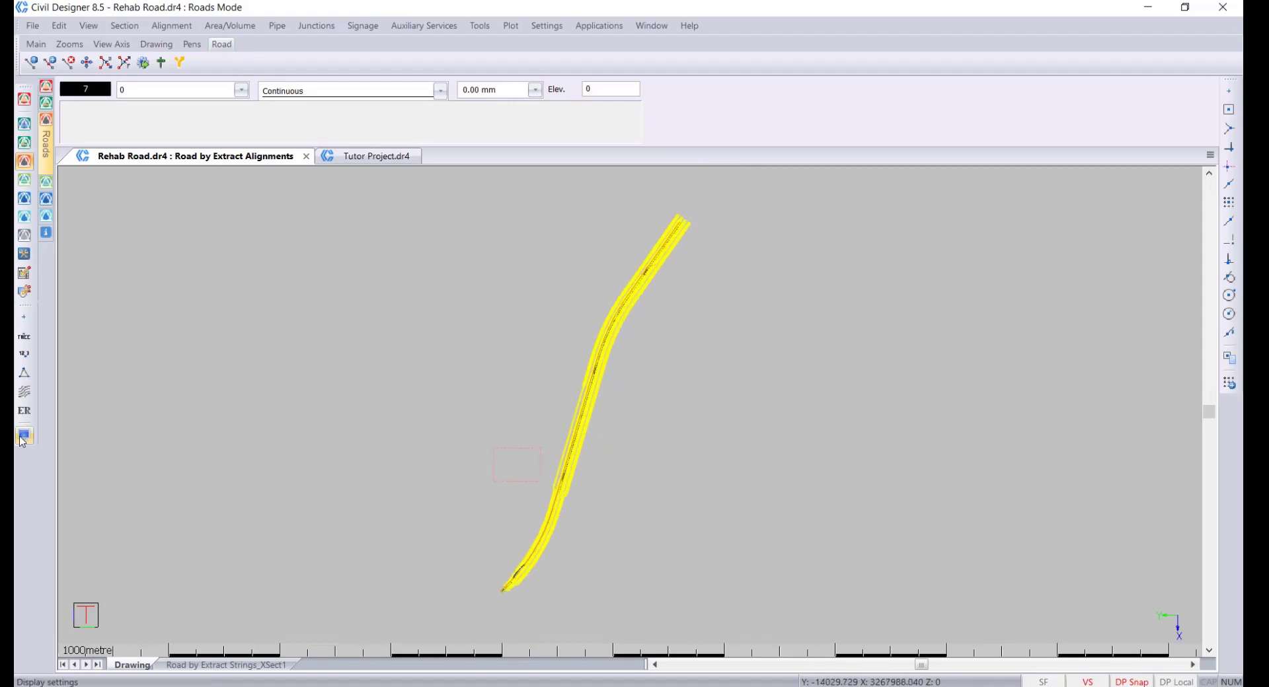
left_click(24, 435)
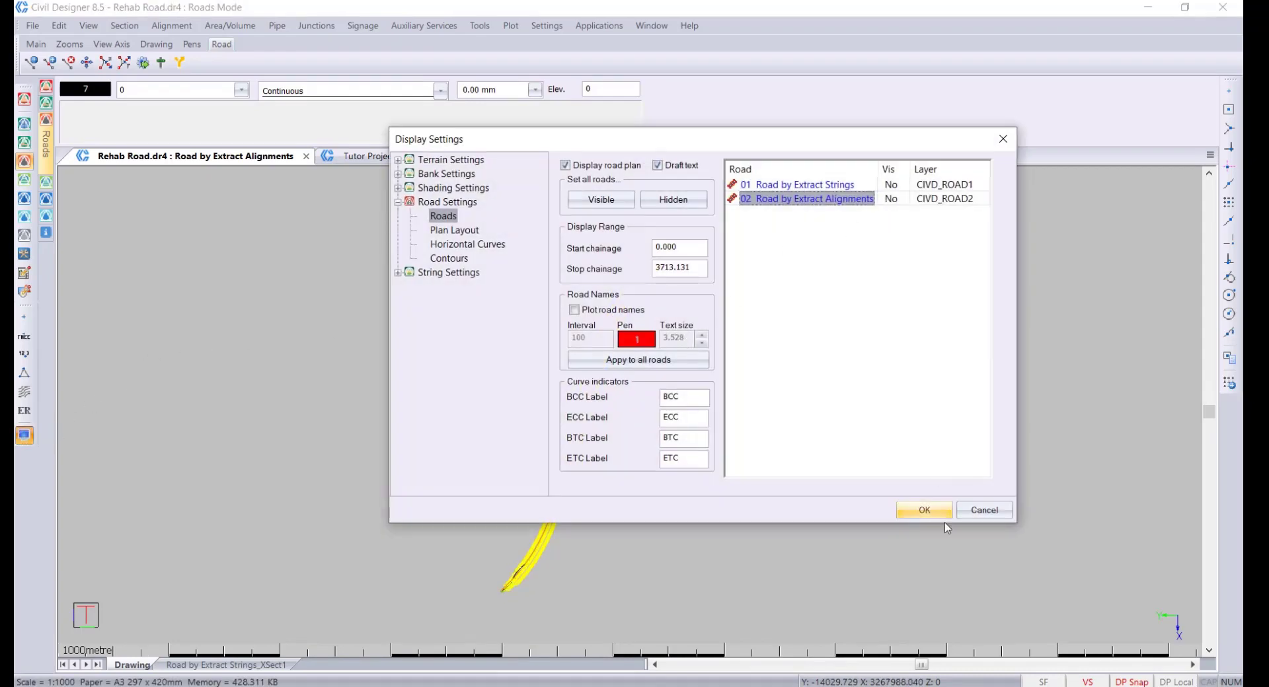
left_click(924, 510)
Step: Examine the remaining terrain strings along the whole route, then clear the selection
scroll(585, 394, "up", 8)
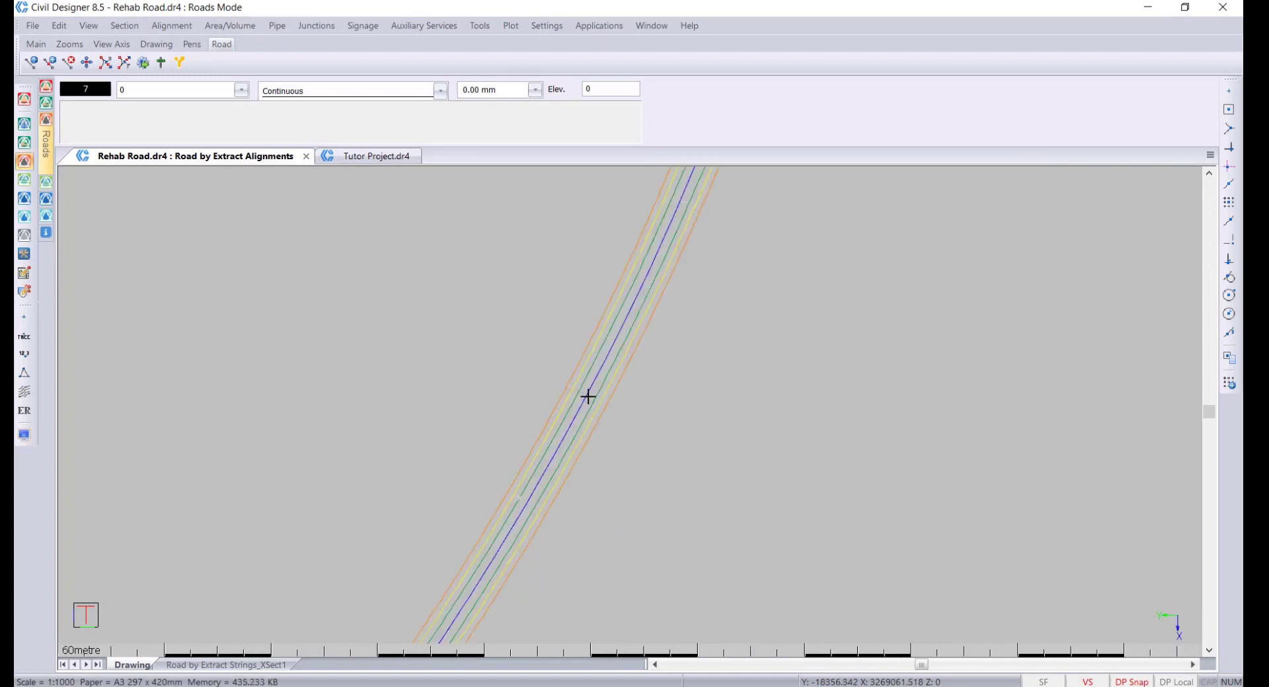
scroll(586, 397, "down", 3)
scroll(587, 397, "down", 4)
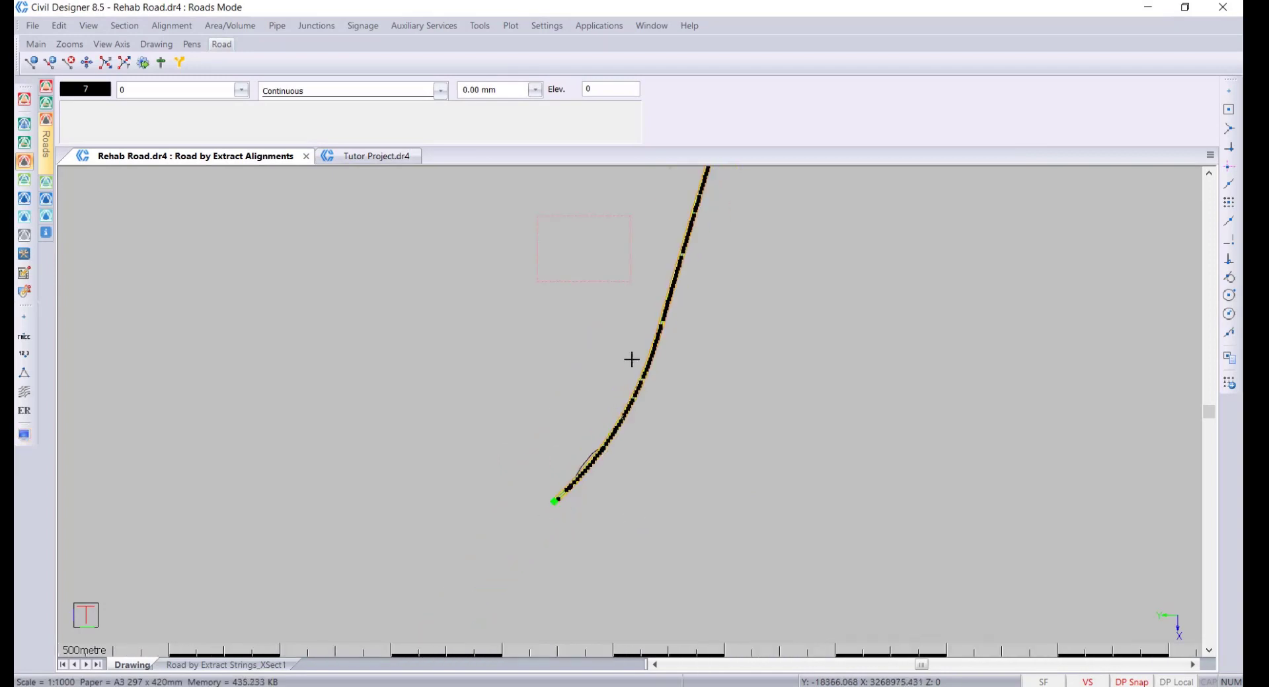
scroll(628, 397, "down", 2)
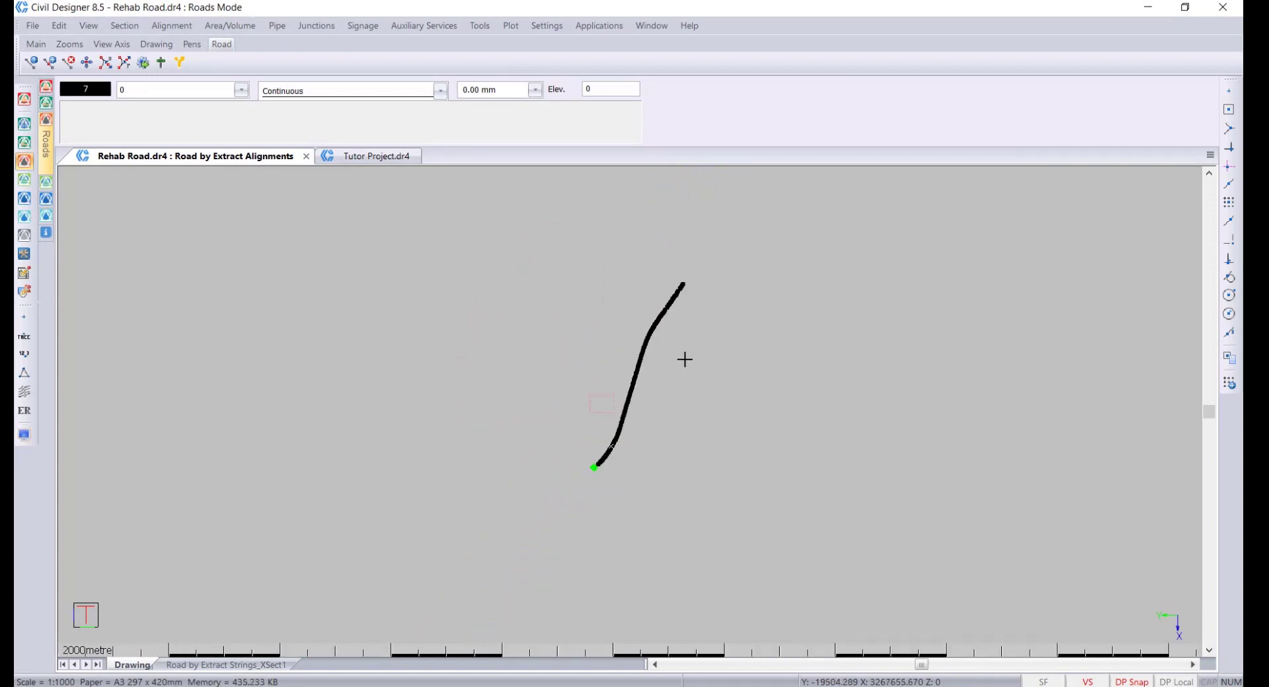
scroll(681, 350, "up", 2)
middle_click_drag(587, 461, 610, 374)
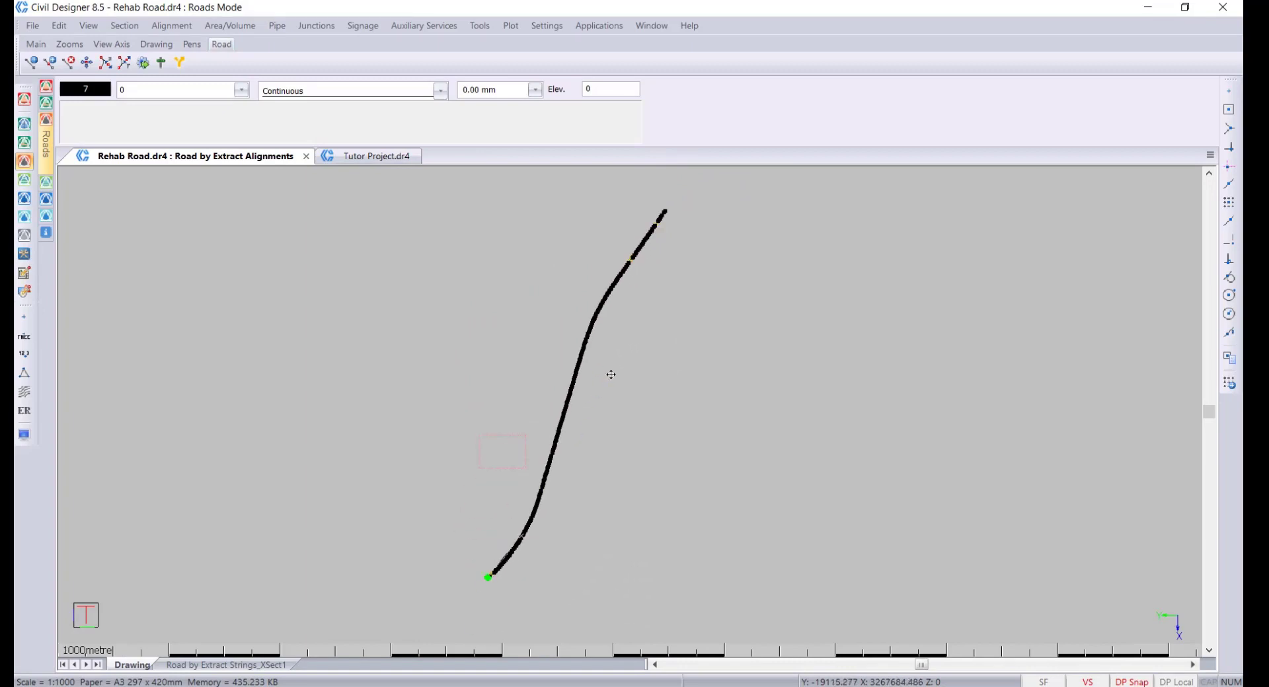
left_click(494, 575)
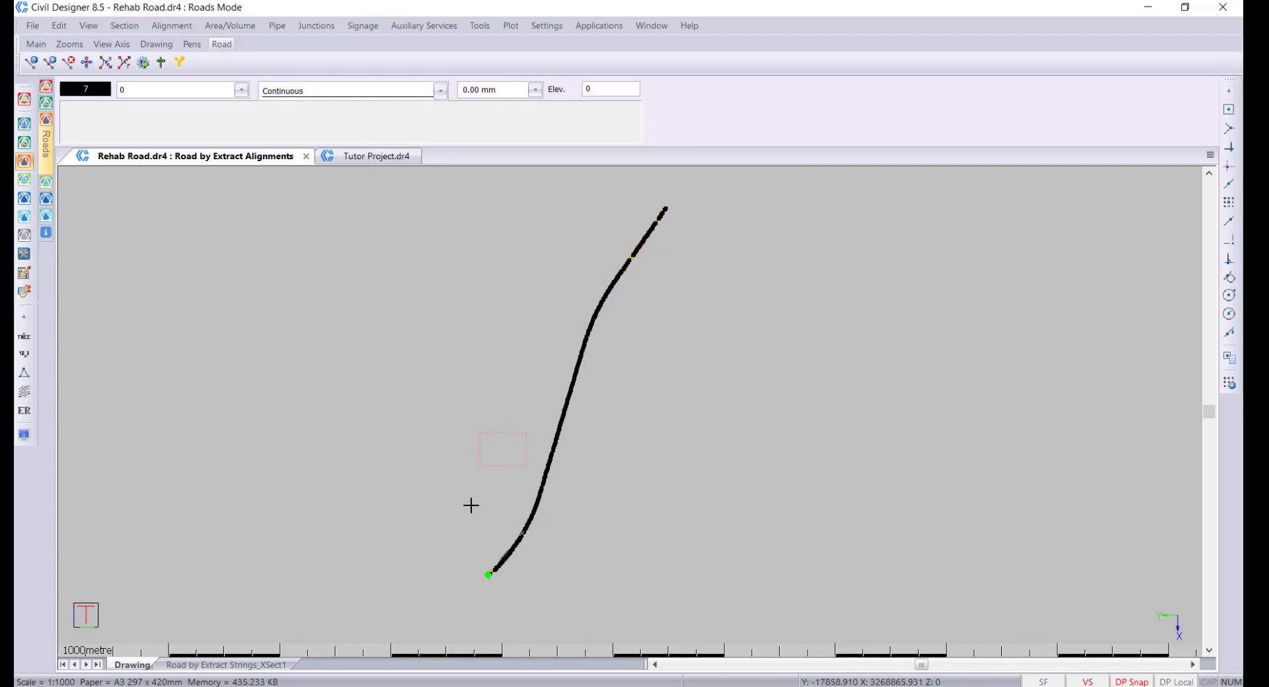
key("Escape")
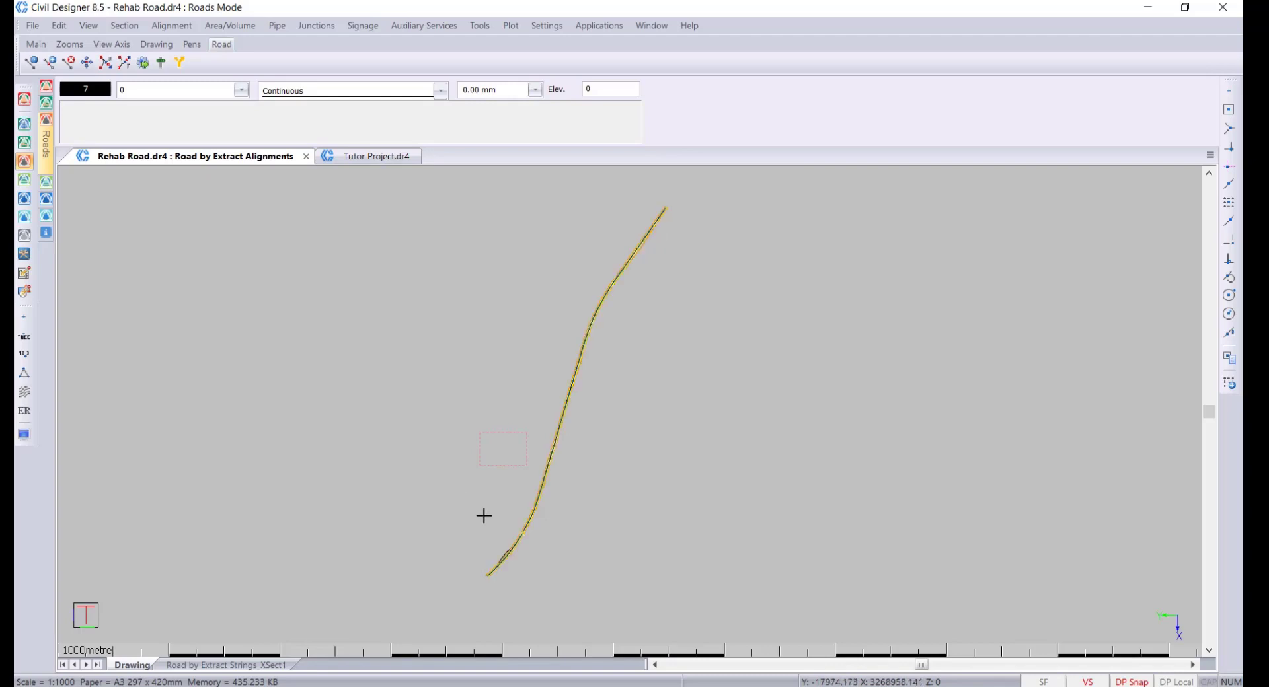
Step: Add a new layer named CAD RD CL in the layer settings
left_click(189, 90)
left_click(524, 254)
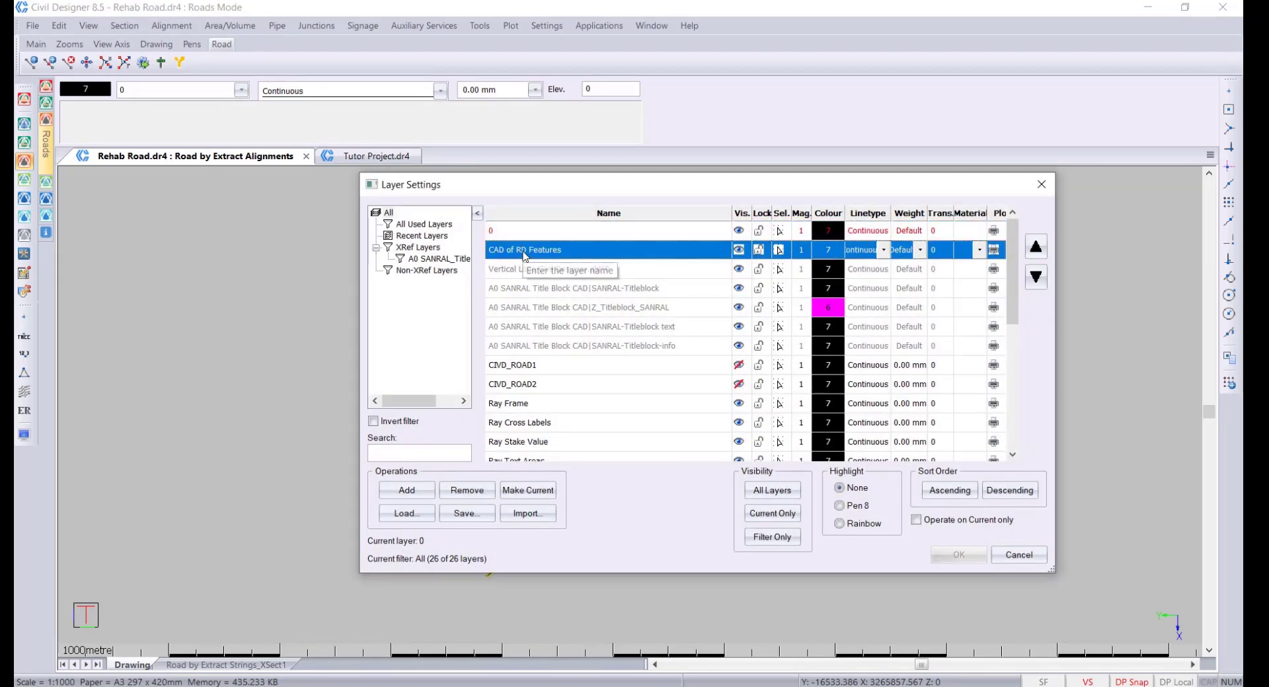
left_click(420, 493)
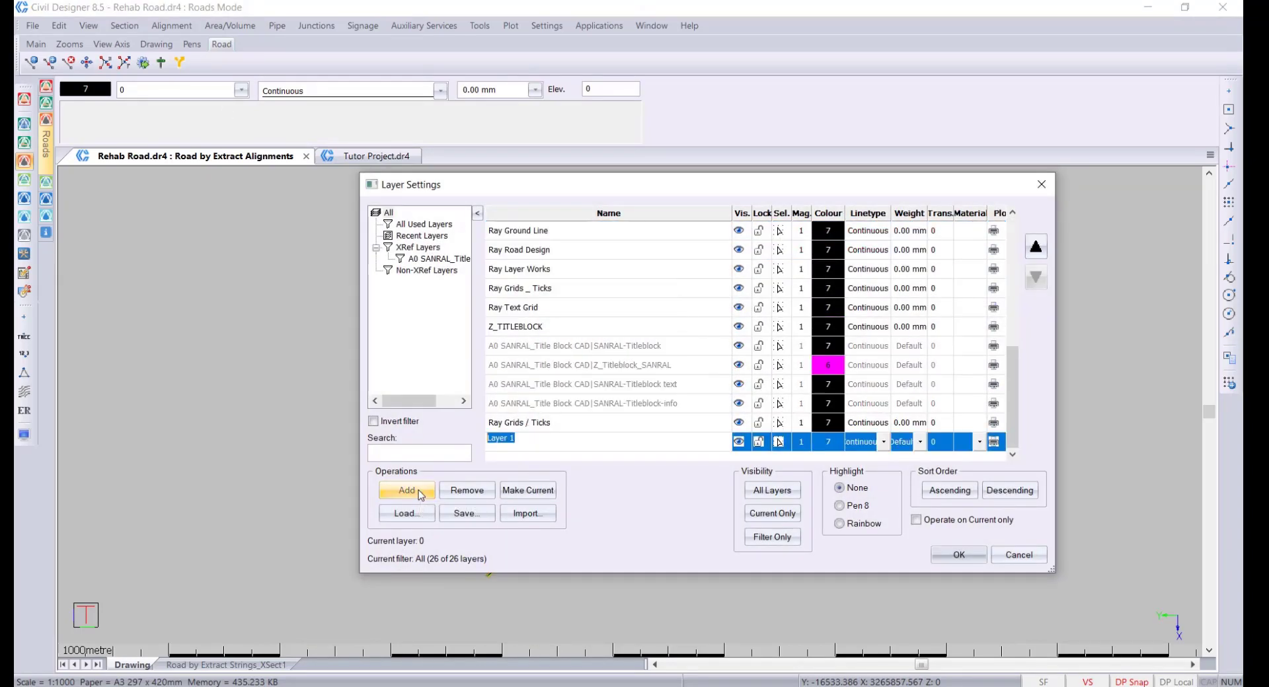
type("CAD RD CL")
left_click(593, 313)
left_click(593, 446)
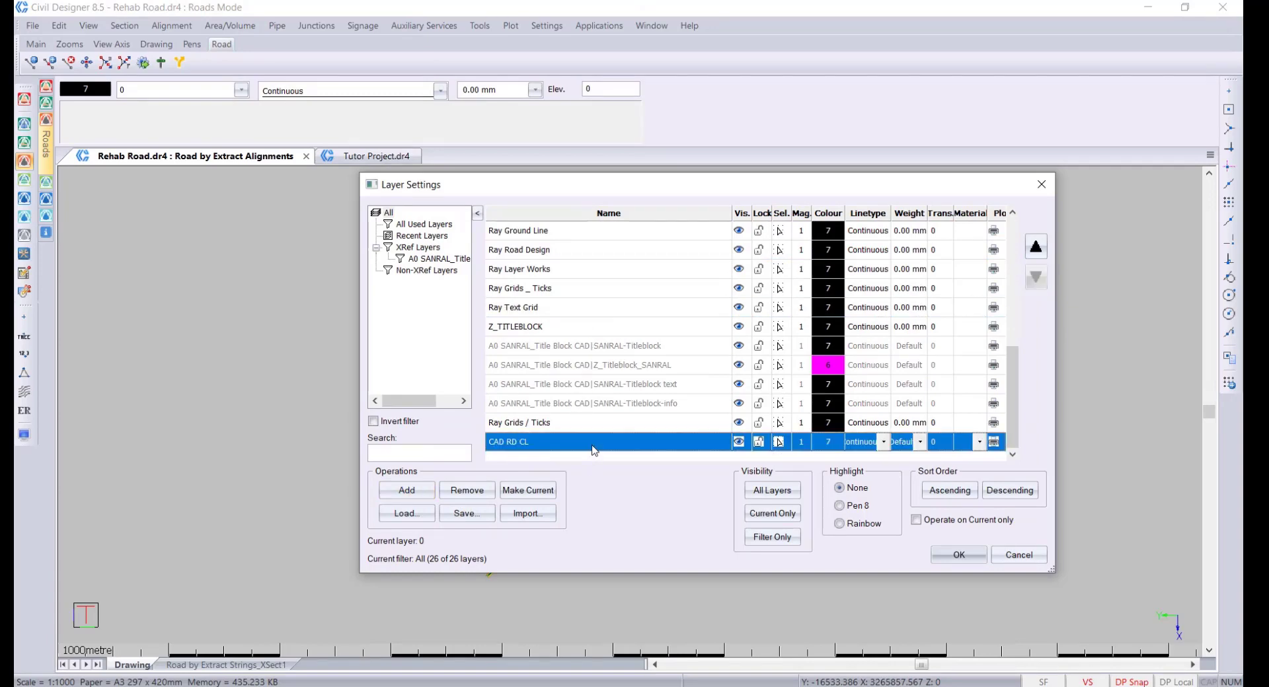
left_click(958, 556)
Step: Move the blue centreline terrain string to the CAD RD CL layer
scroll(629, 362, "up", 8)
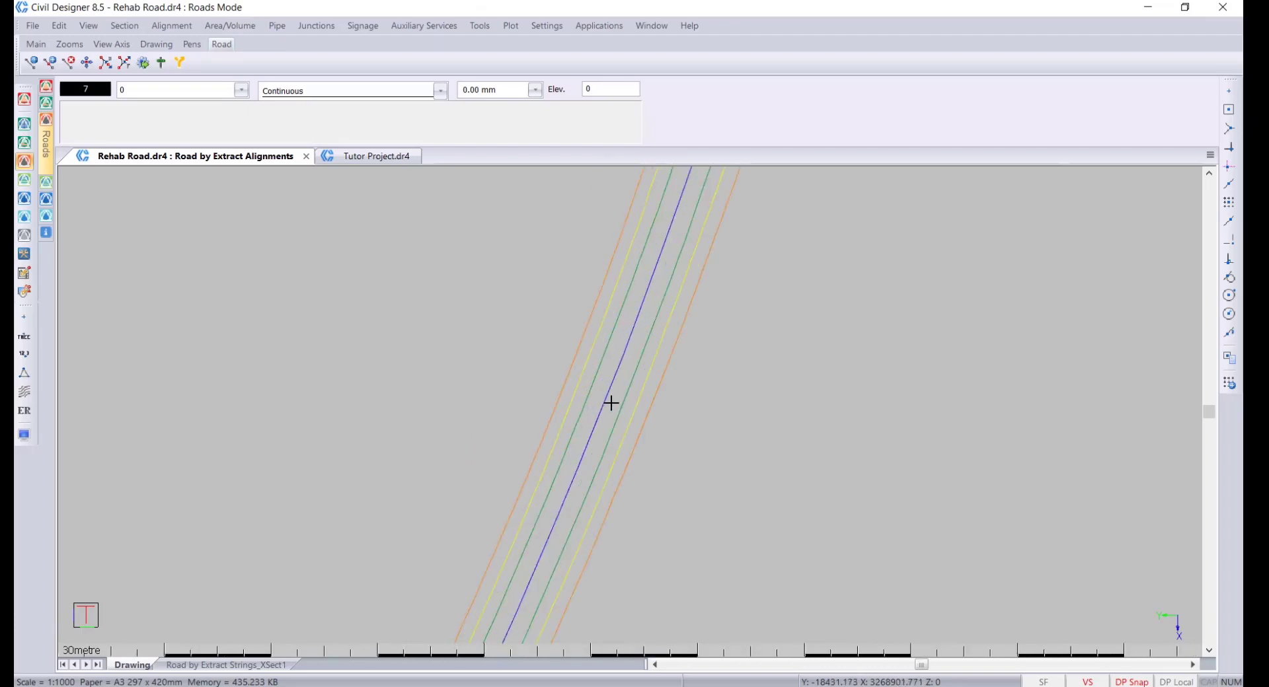
scroll(611, 403, "up", 1)
left_click(625, 377)
right_click(632, 368)
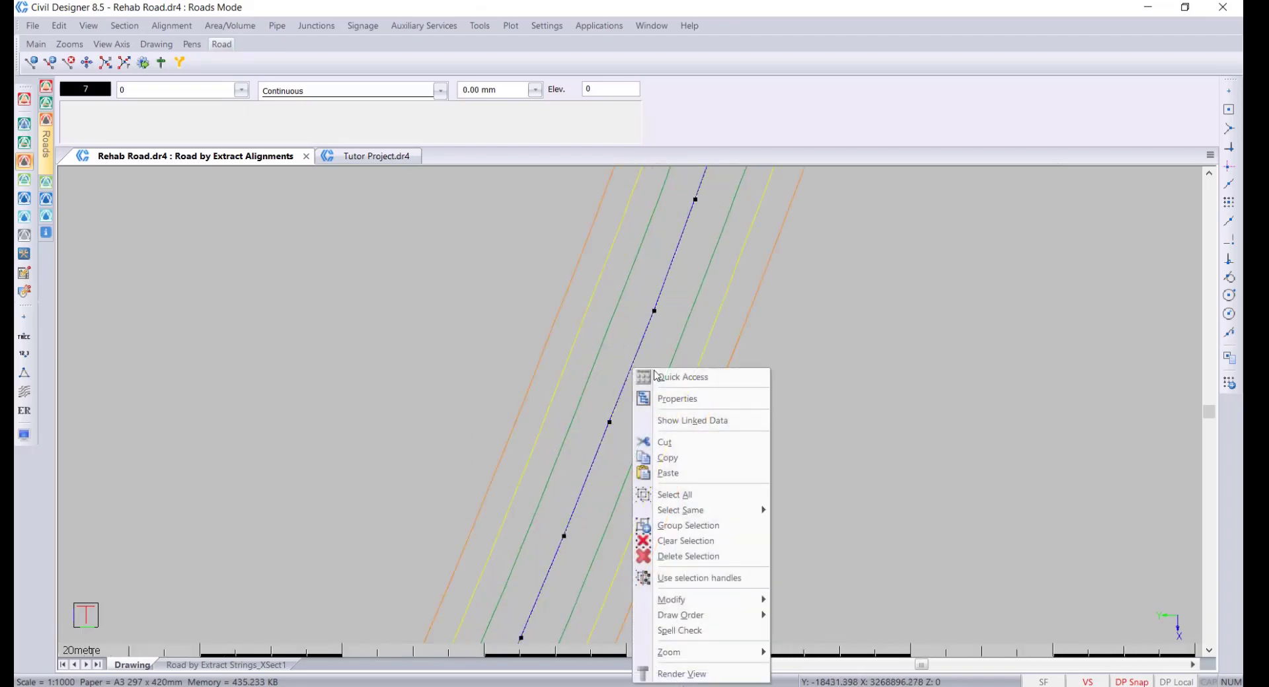
left_click(688, 400)
left_click(1201, 237)
left_click(1212, 238)
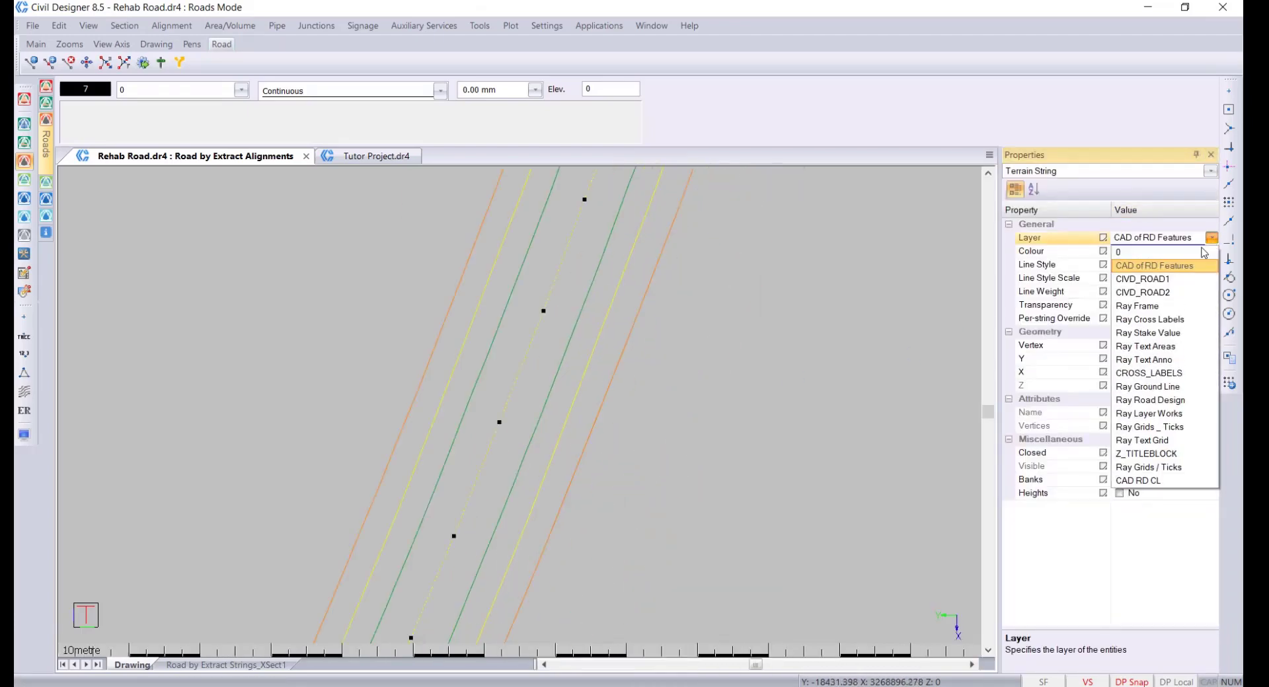
left_click(1150, 480)
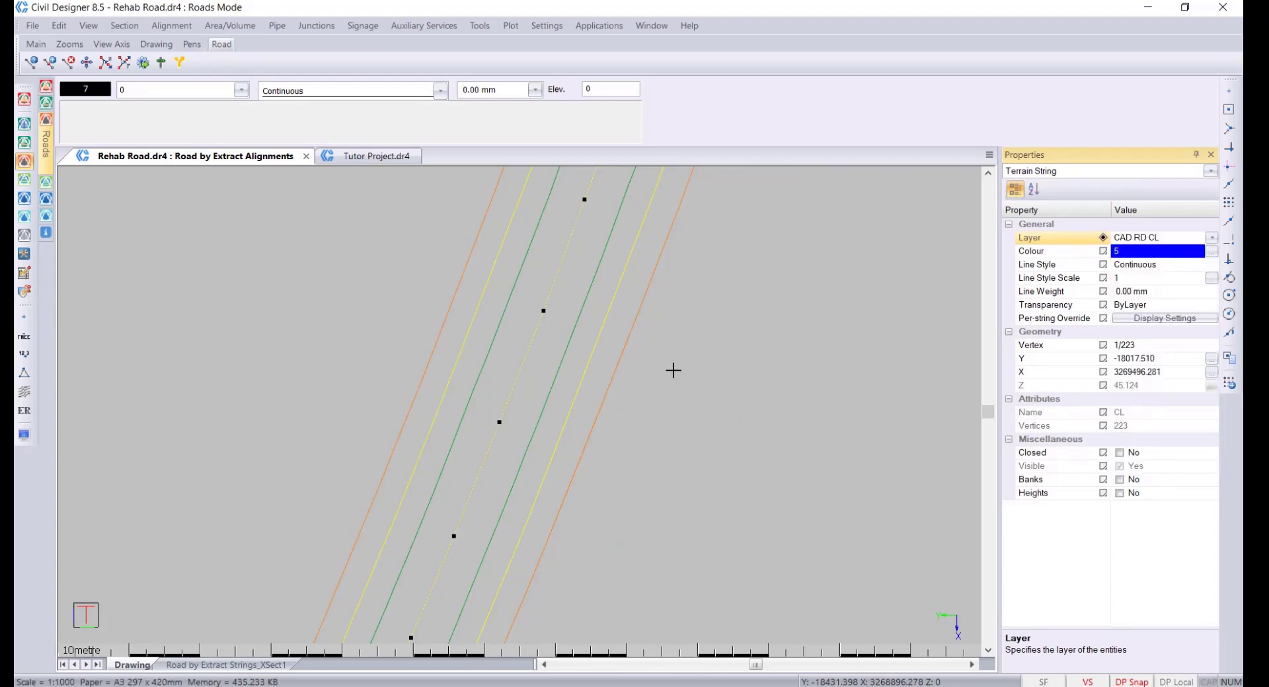
Step: Clear the selection and hide the CAD of RD Features layer in the layer settings
key("Escape")
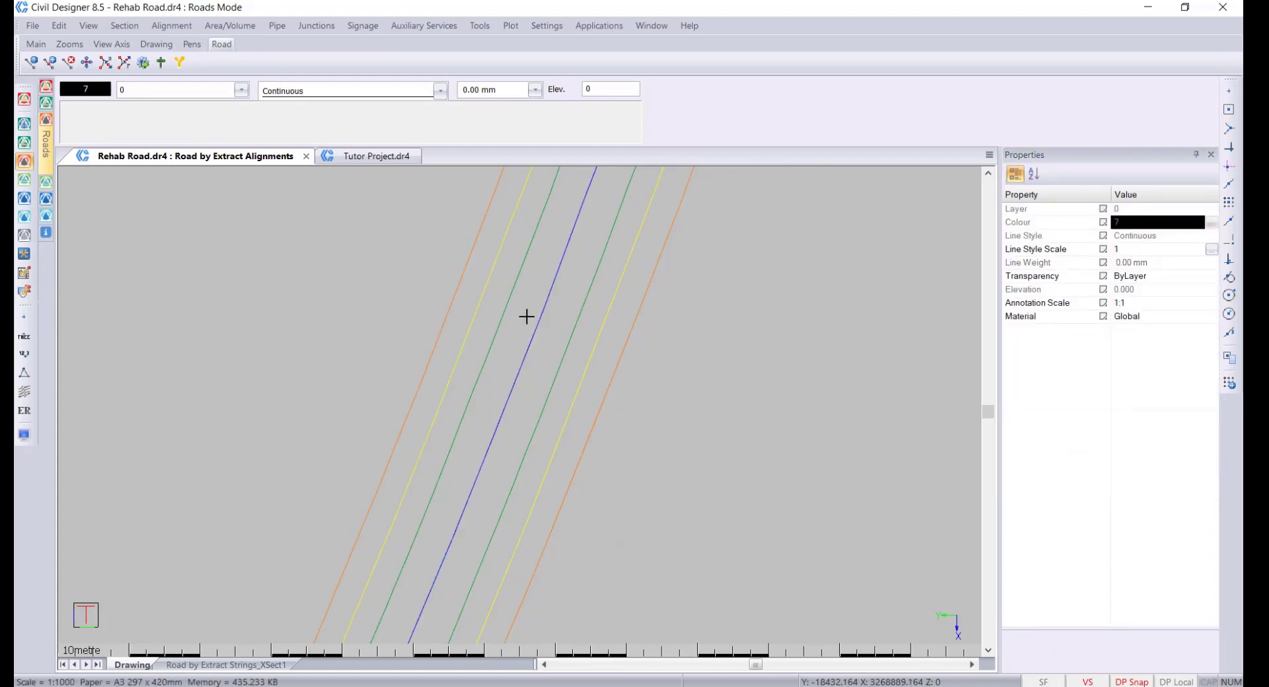
left_click(163, 93)
scroll(526, 252, "up", 5)
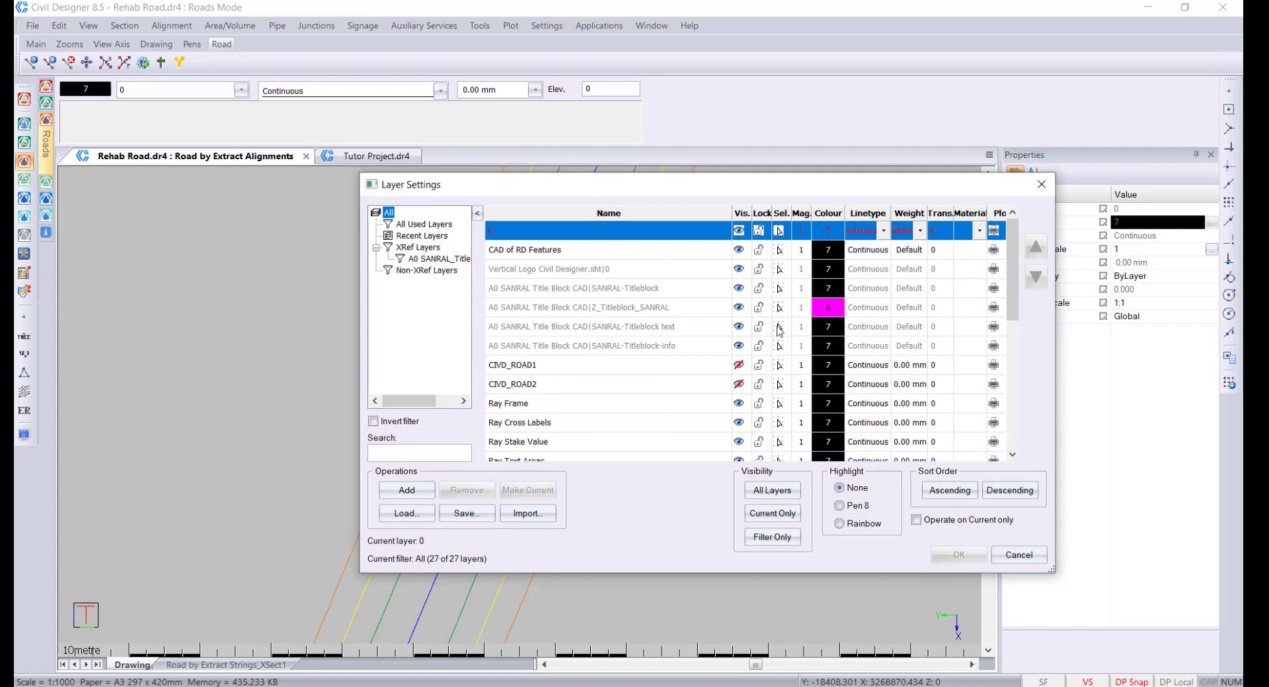
left_click(760, 236)
left_click(738, 250)
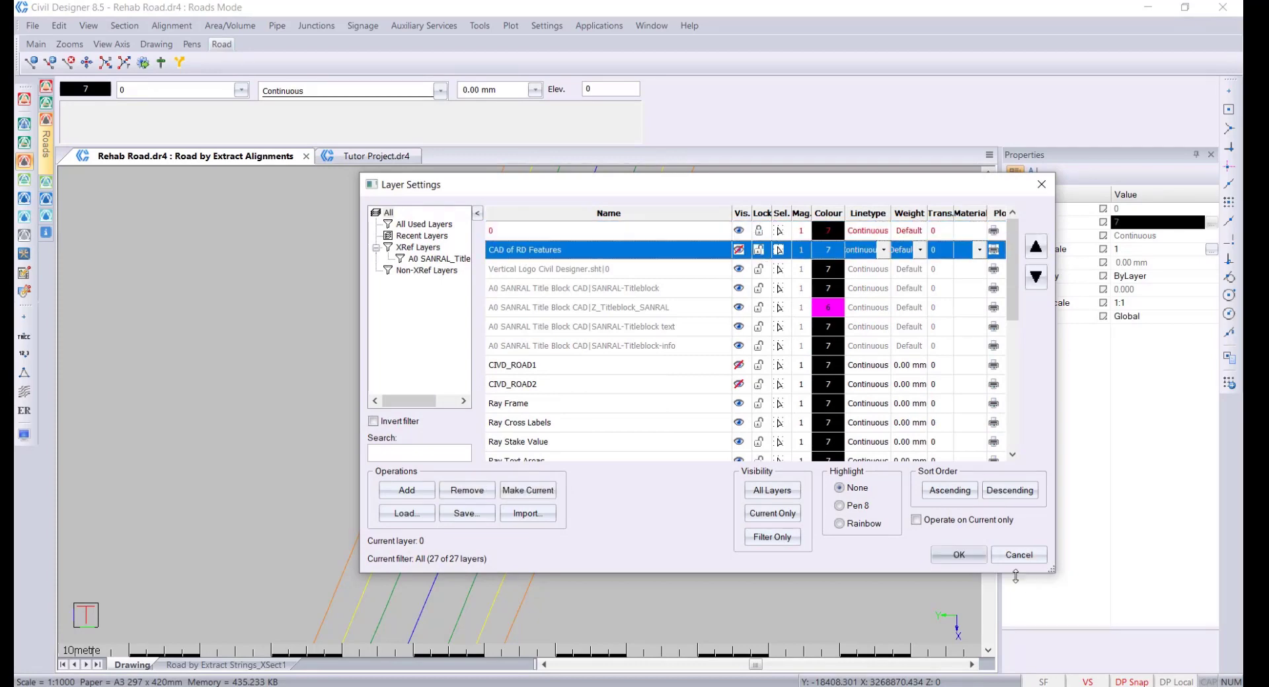
left_click(959, 555)
scroll(566, 353, "down", 10)
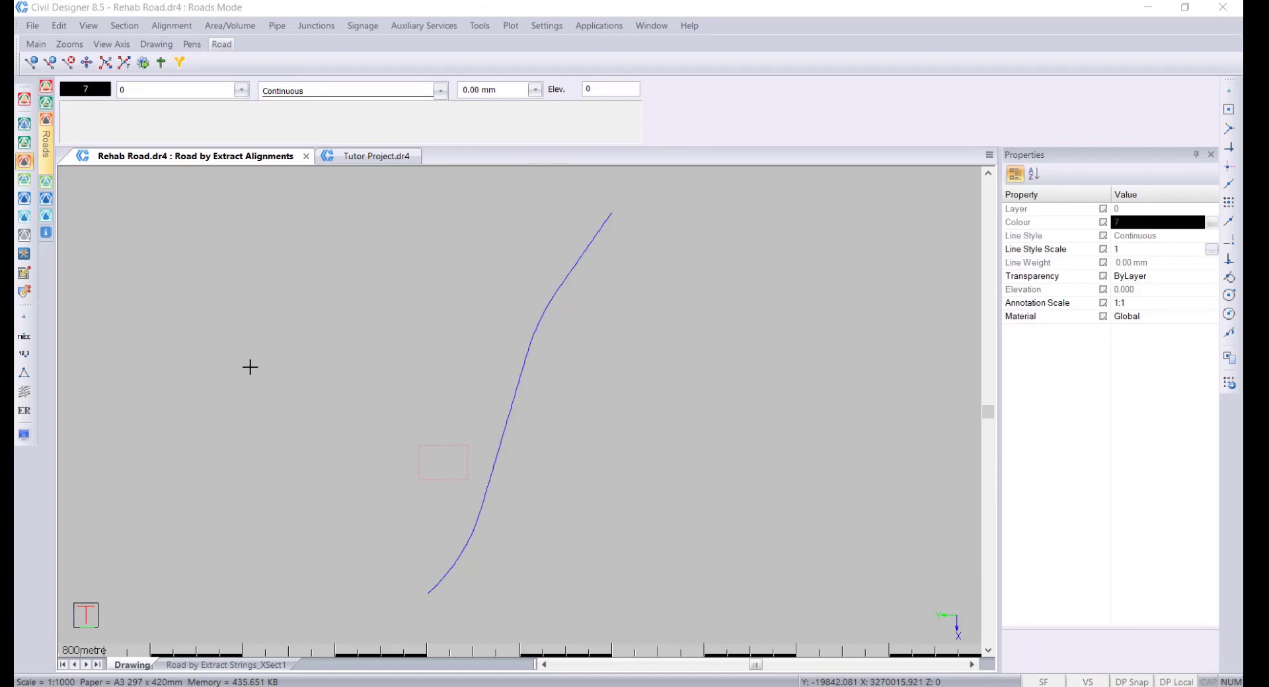
Step: Close the Properties pane and select the blue centreline string near its lower end
left_click(1211, 154)
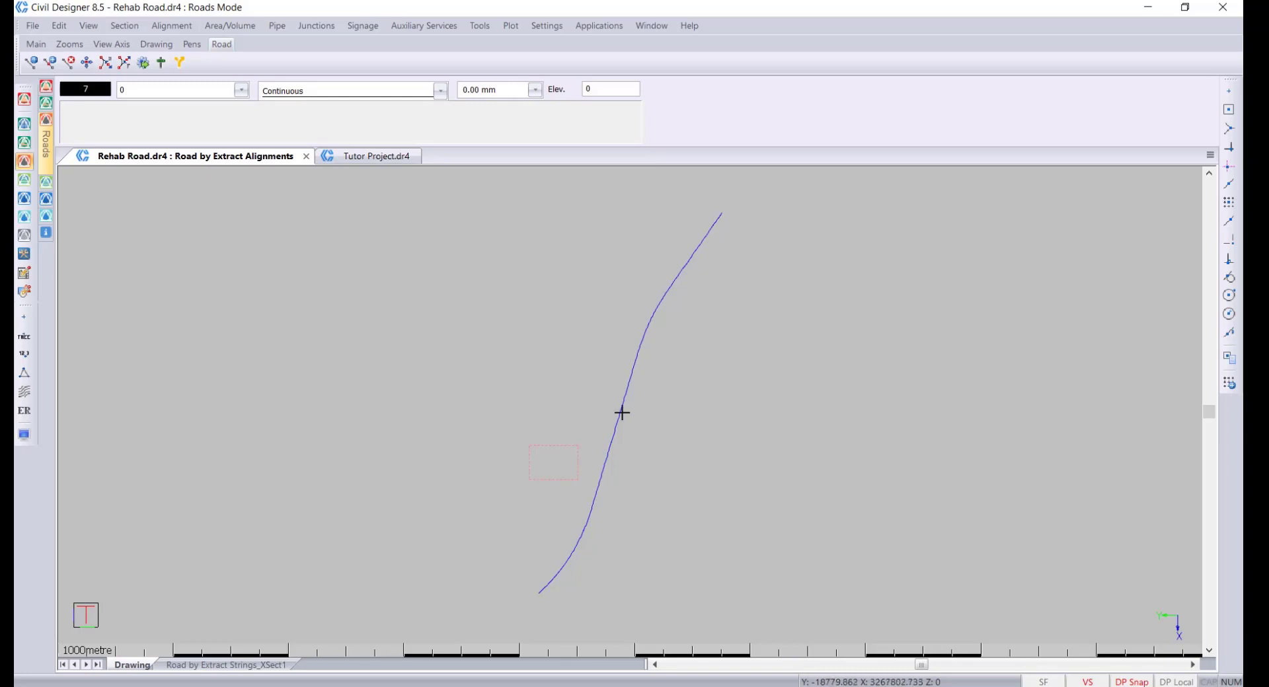
scroll(538, 595, "up", 3)
scroll(648, 382, "up", 3)
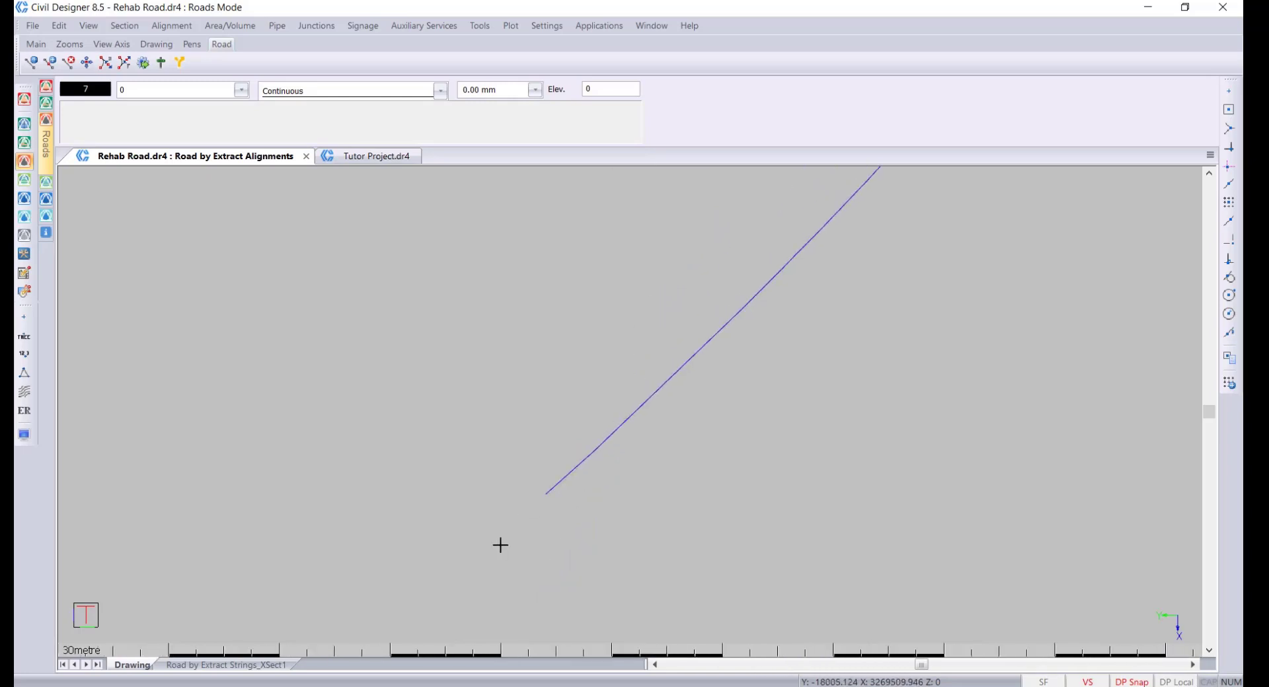
left_click(610, 444)
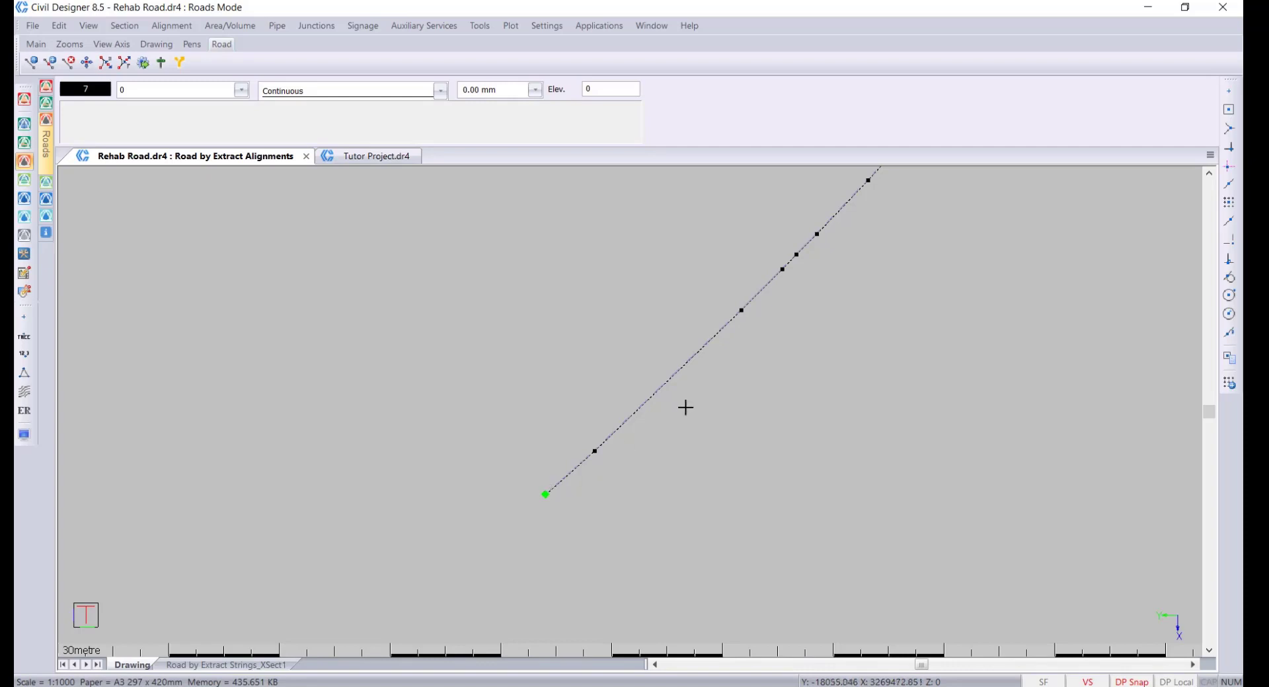
Step: Draw a short marker line across the centreline just past its green start vertex, where the first curve begins
middle_click_drag(686, 409, 661, 488)
scroll(729, 414, "down", 1)
scroll(629, 404, "down", 2)
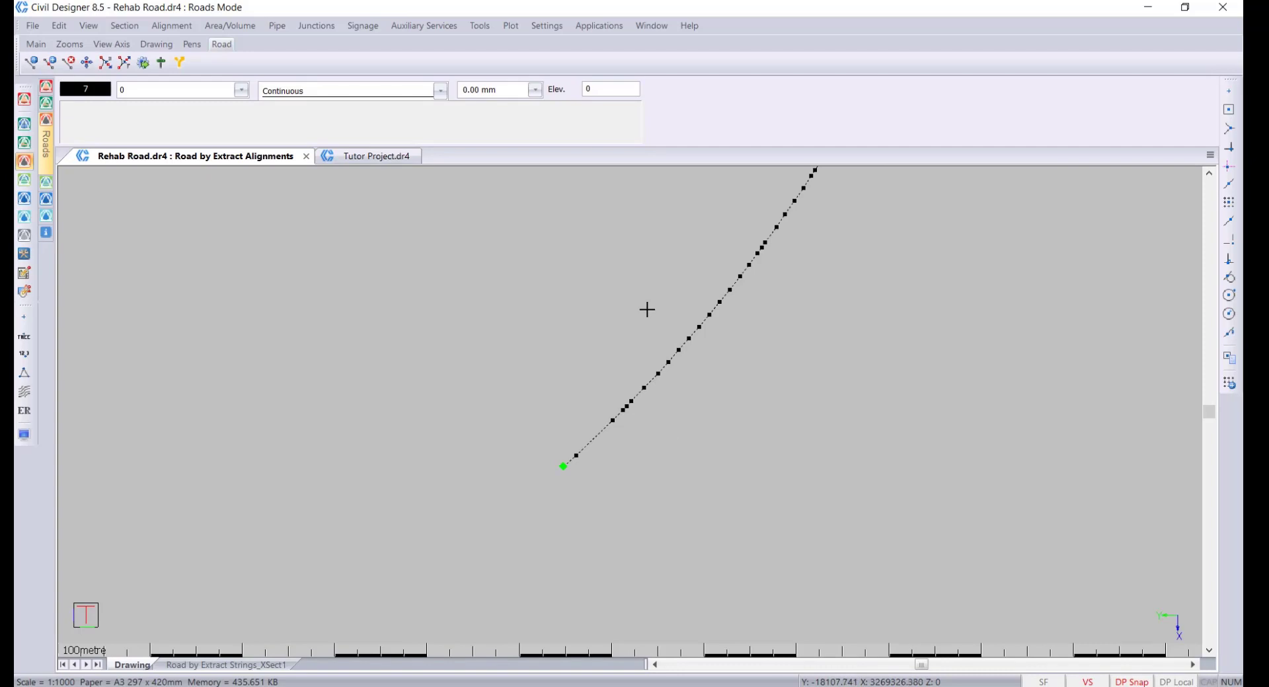
key("l")
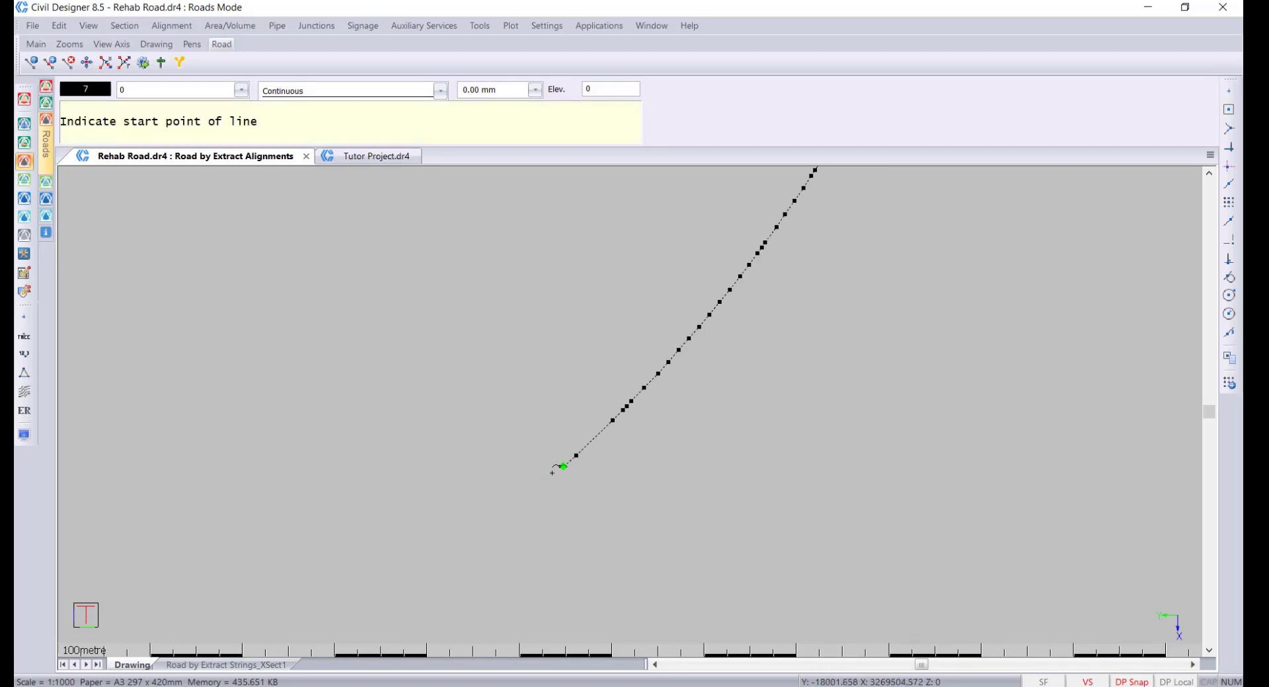
scroll(604, 449, "up", 2)
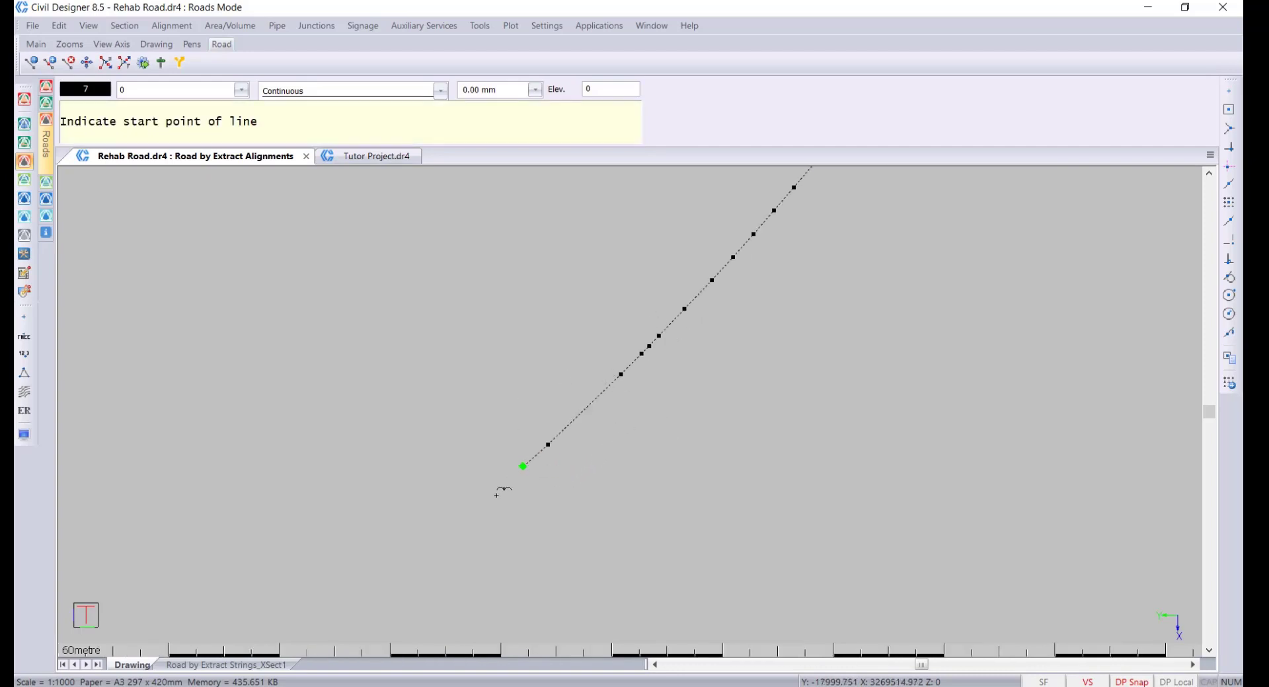
middle_click_drag(684, 319, 638, 394)
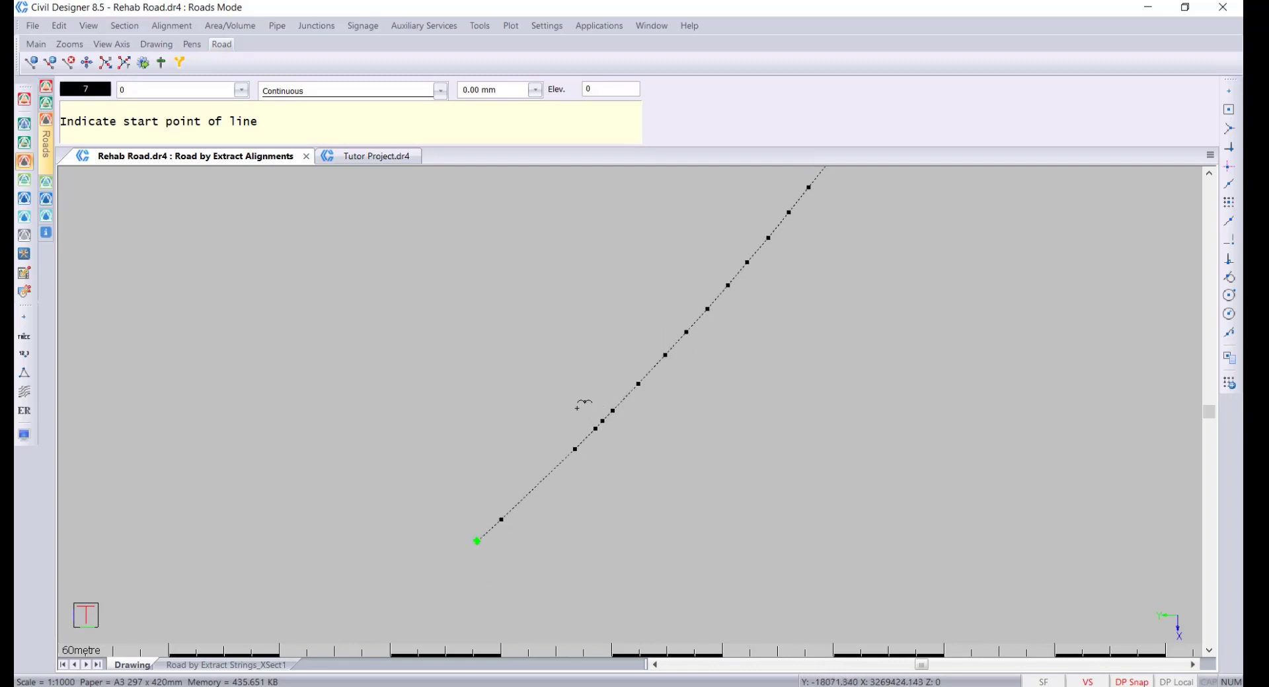
left_click(594, 418)
left_click(732, 526)
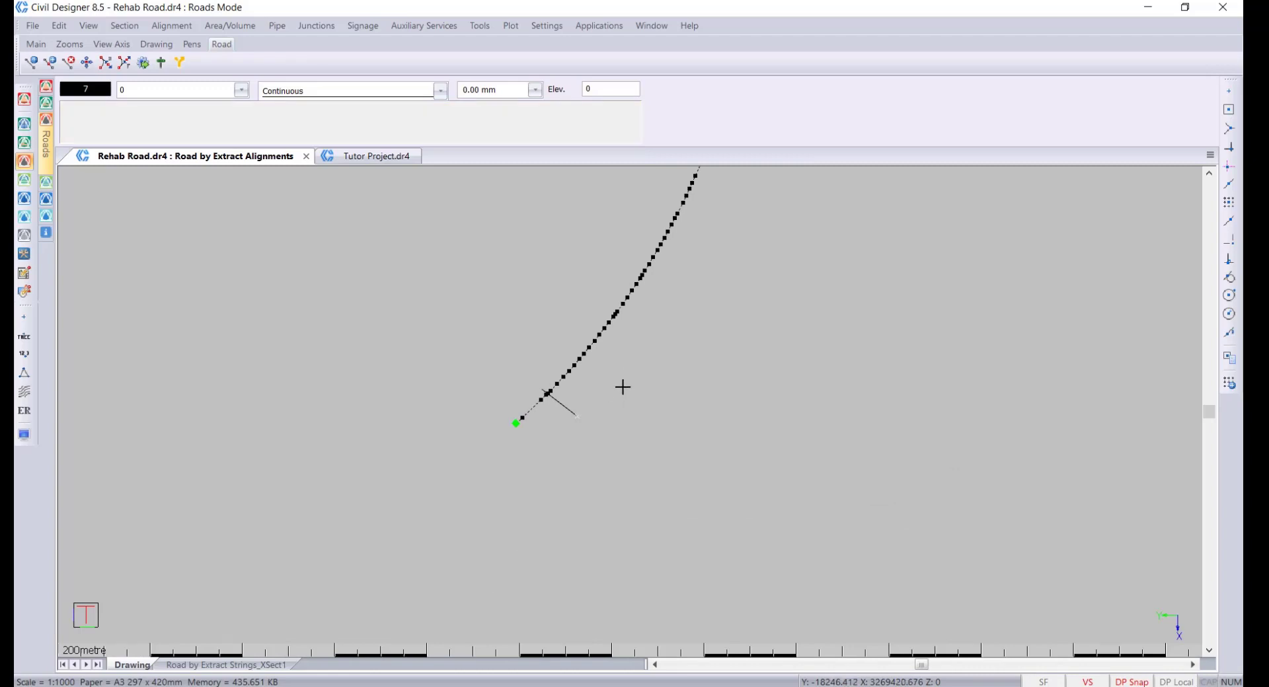
Step: Draw a marker line running outward to the right from the middle of the centreline's lower curve
middle_click_drag(630, 410, 603, 447)
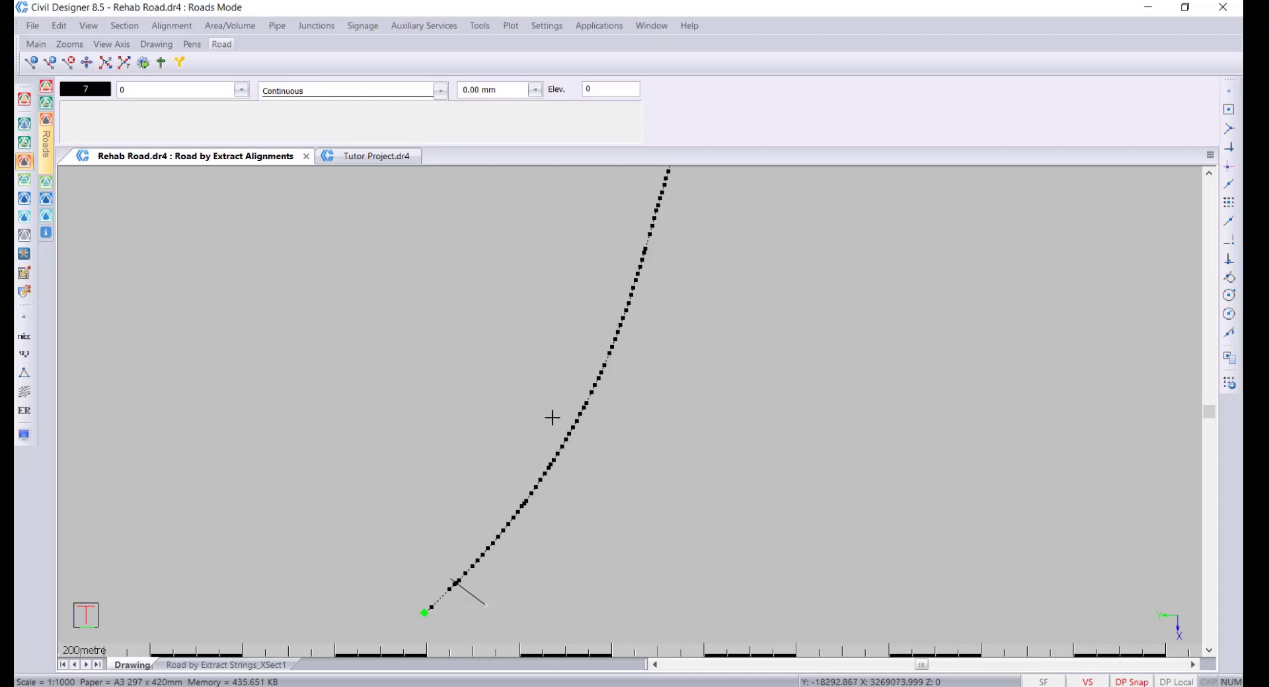
key("l")
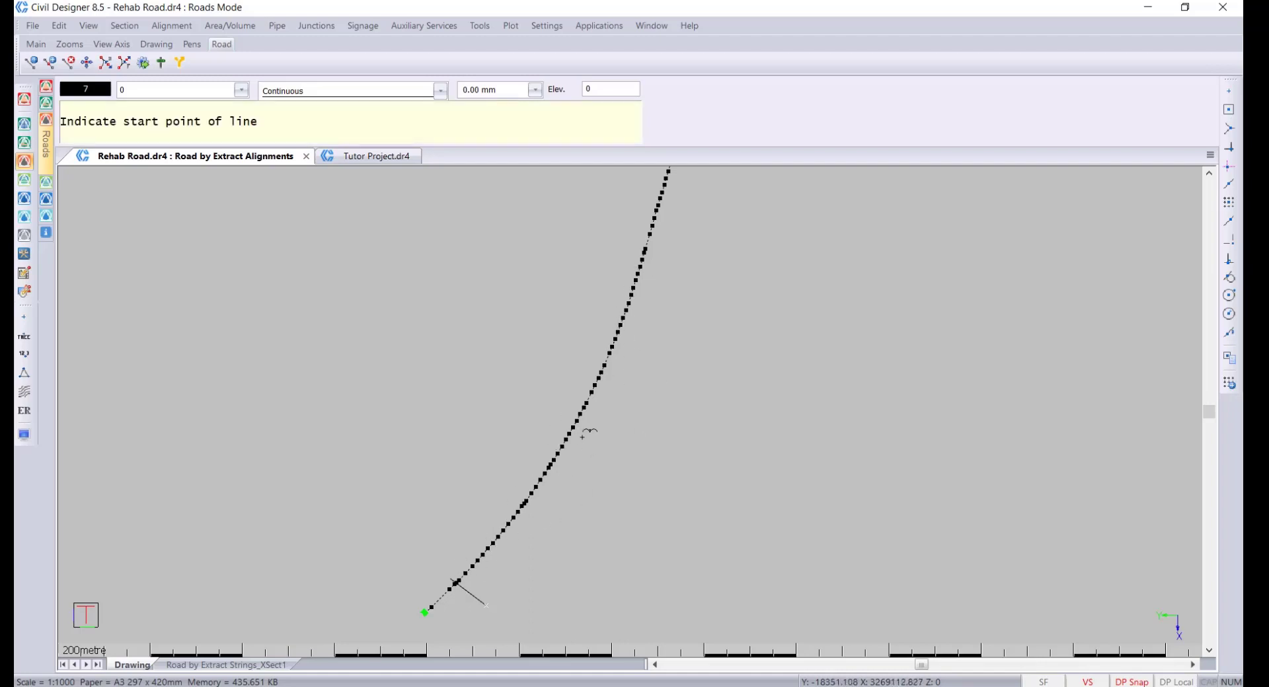
left_click(591, 434)
left_click(768, 500)
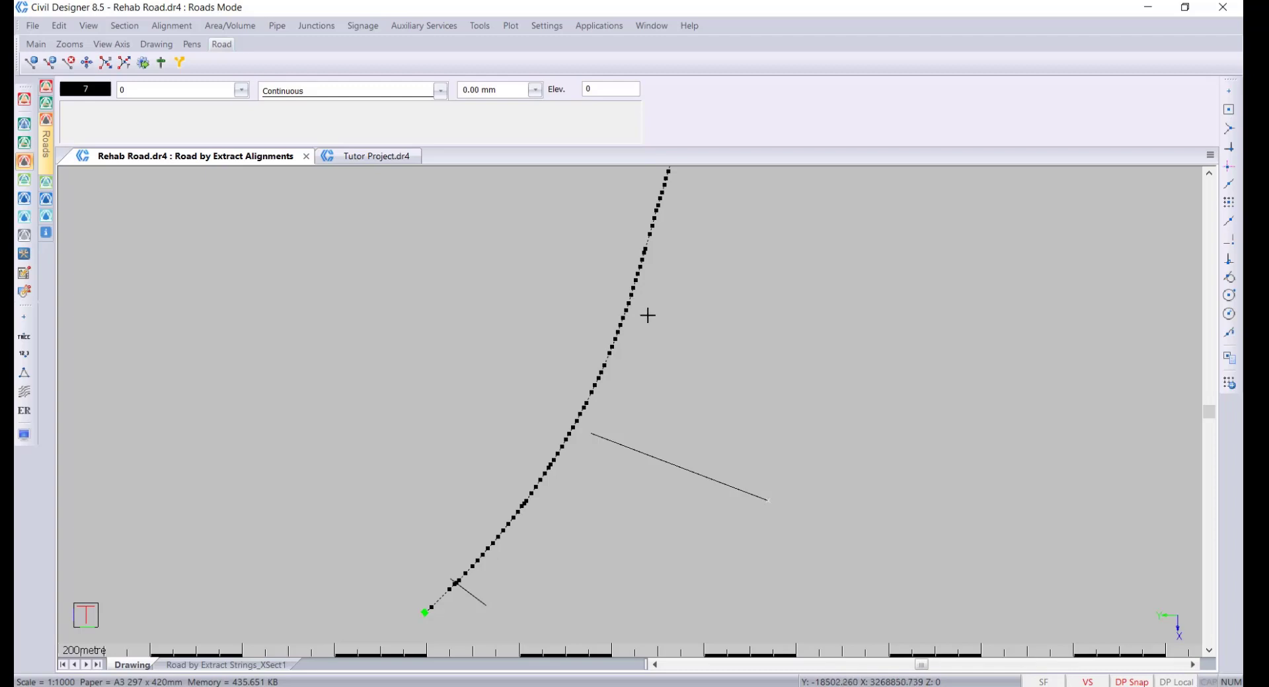
Step: Draw two marker lines across the centreline's long straight, one near its lower end and one near its upper end
mouse_move(634, 309)
middle_mouse_down()
mouse_move(615, 382)
mouse_move(581, 428)
middle_mouse_up()
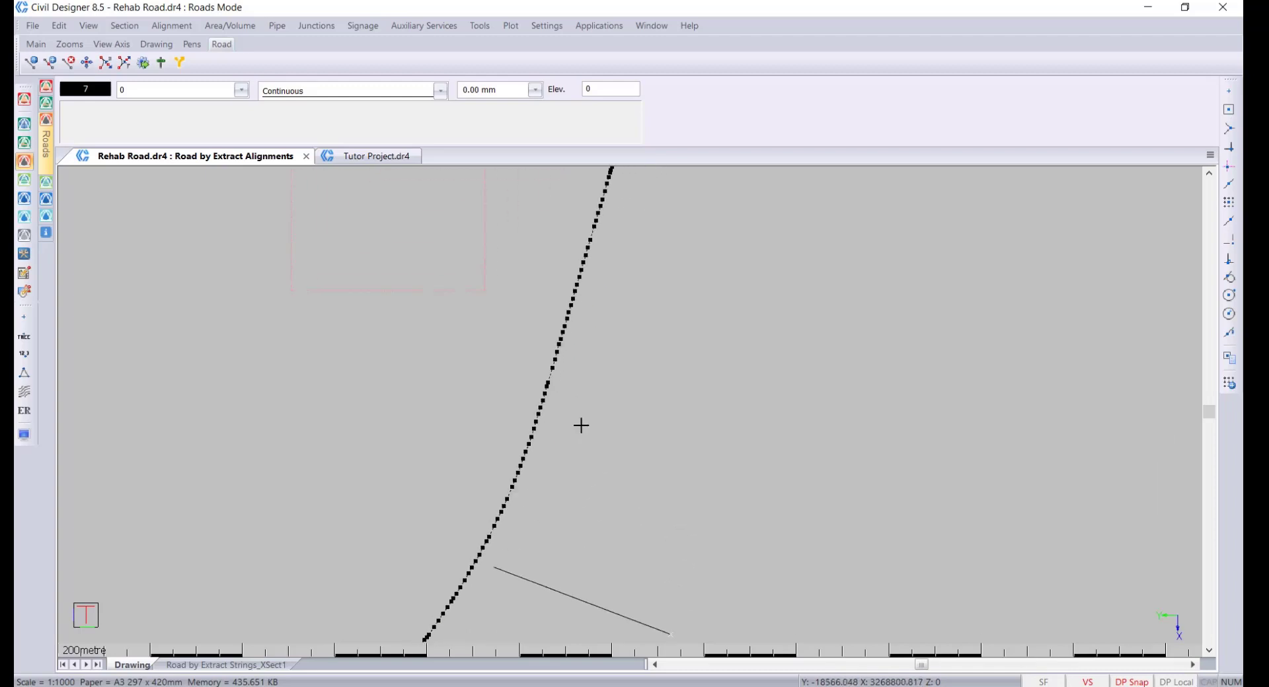
scroll(644, 384, "down", 3)
scroll(664, 350, "up", 1)
middle_click_drag(664, 351, 604, 434)
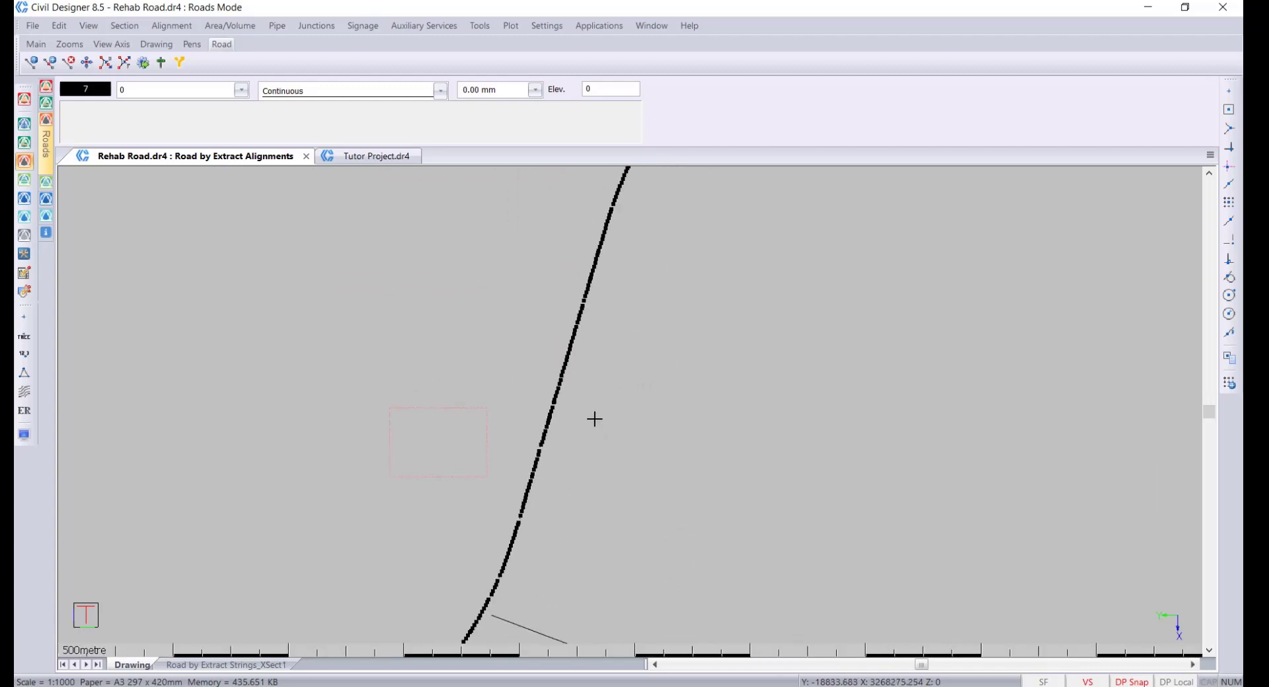
middle_click_drag(566, 474, 549, 450)
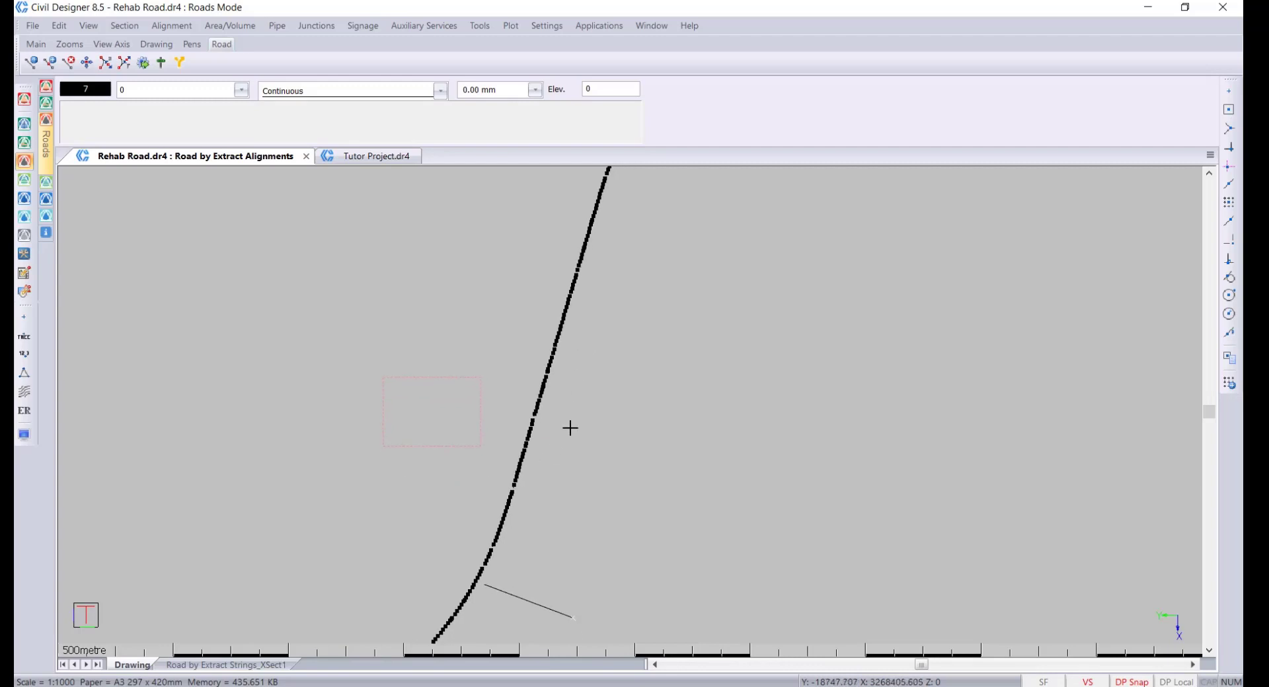
key("l")
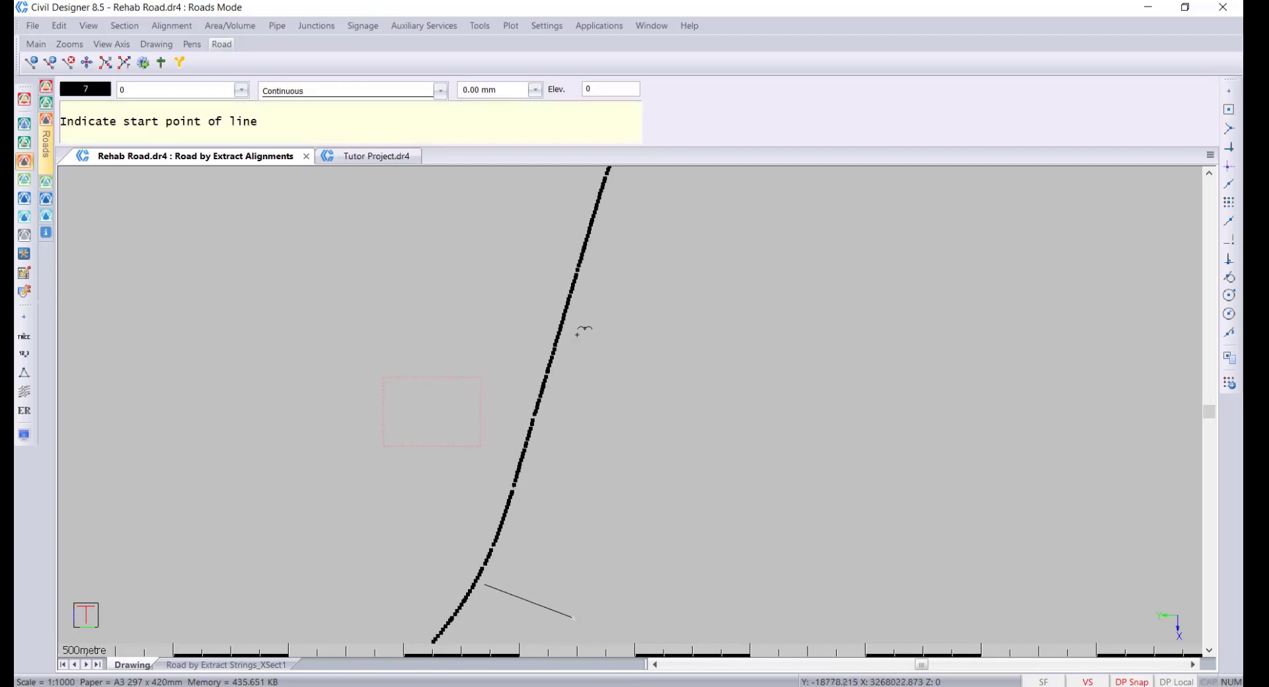
left_click(478, 404)
left_click(651, 465)
right_click(680, 291)
left_click(537, 257)
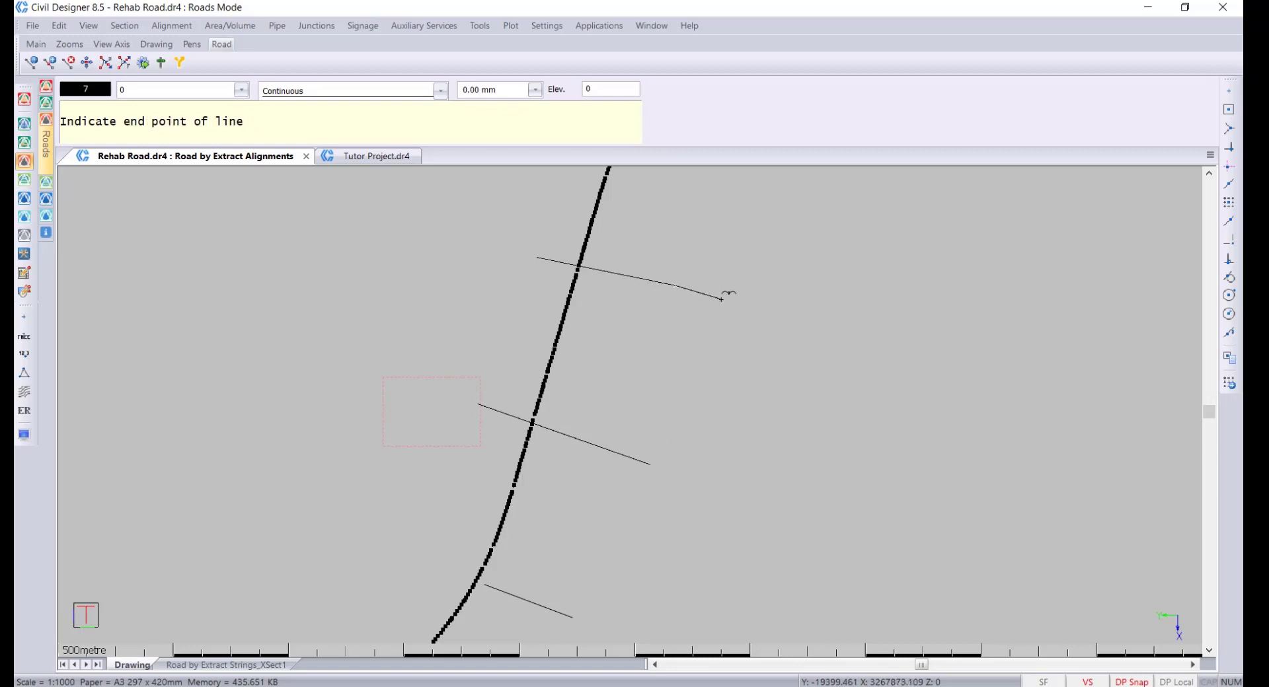
right_click(746, 216)
Step: Draw a marker line running outward to the left from the middle of the centreline's upper curve
scroll(629, 406, "down", 2)
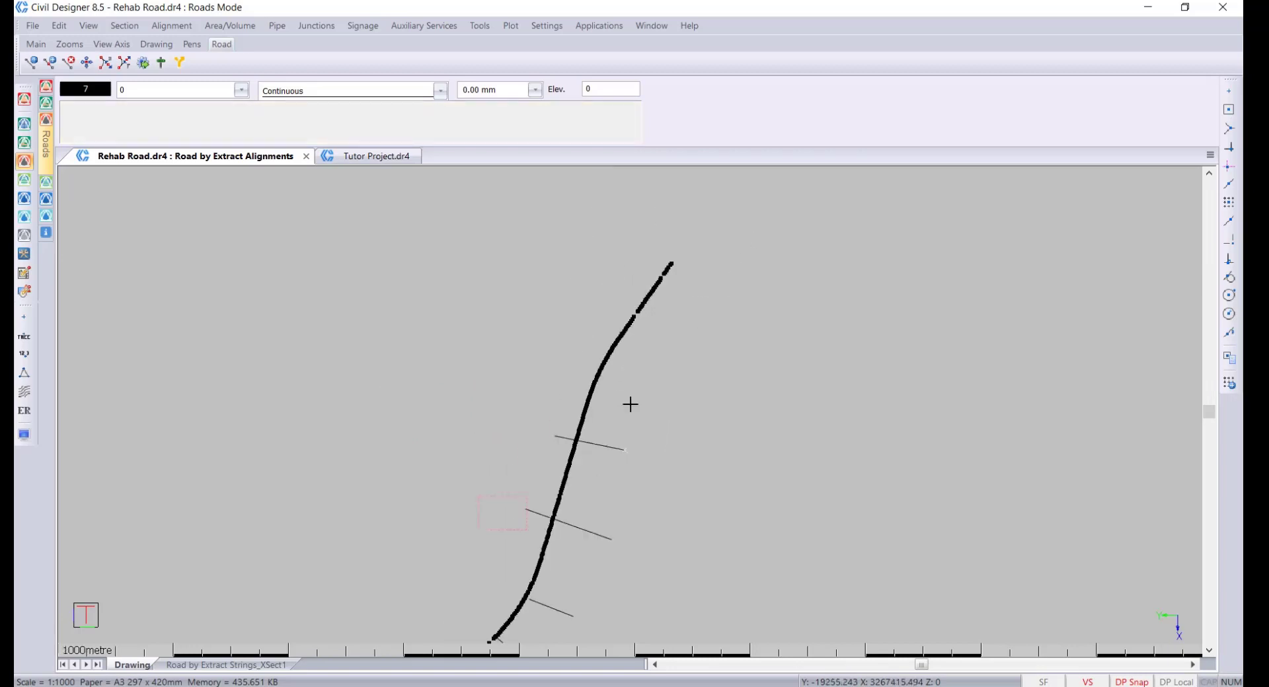
scroll(629, 404, "up", 2)
right_click(558, 349)
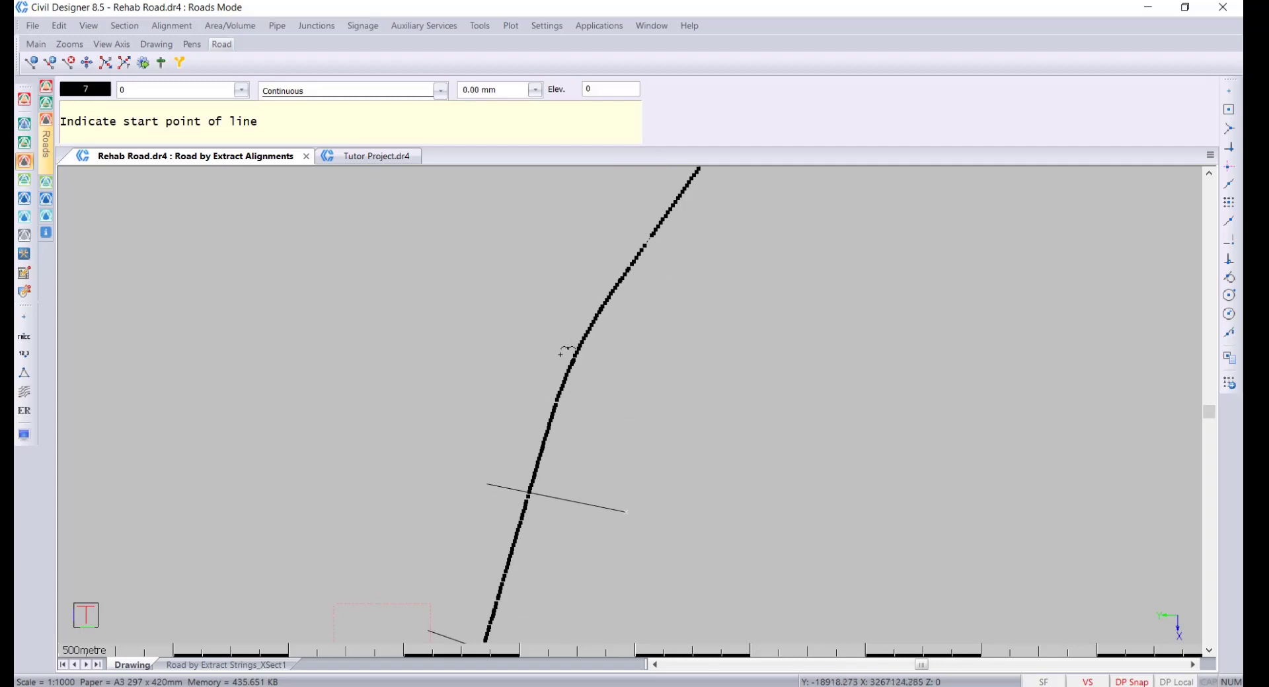
left_click(572, 344)
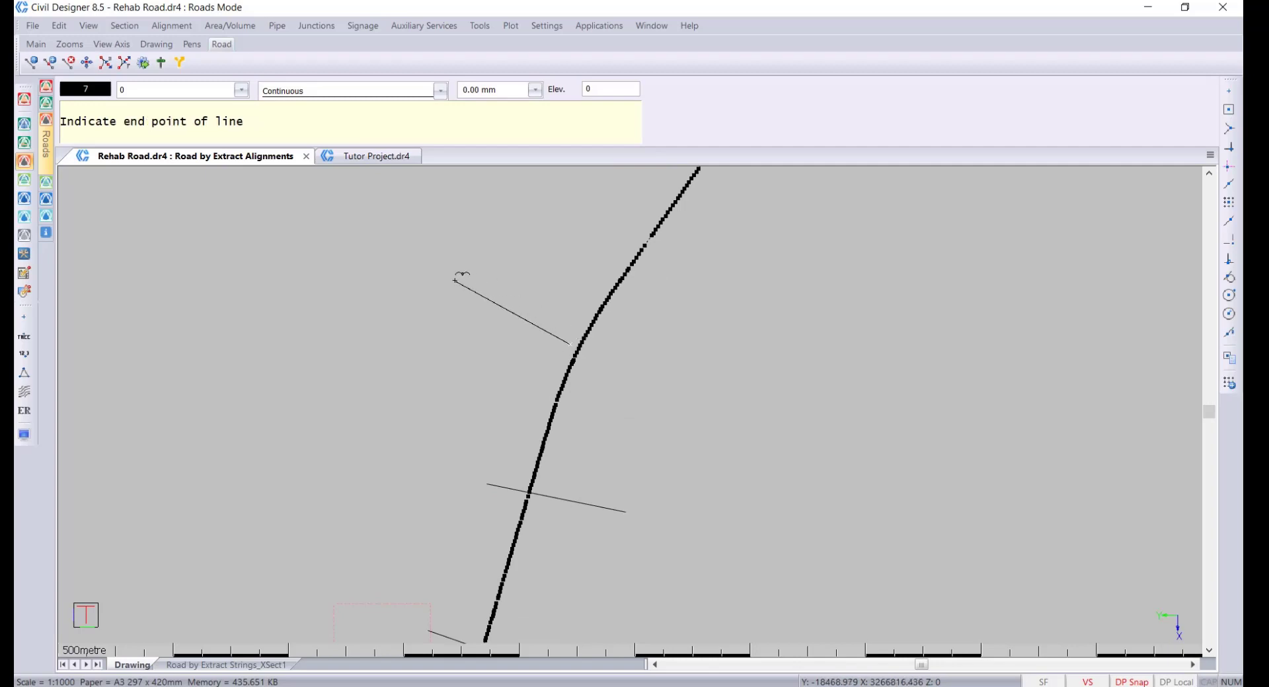
left_click(453, 278)
right_click(587, 349)
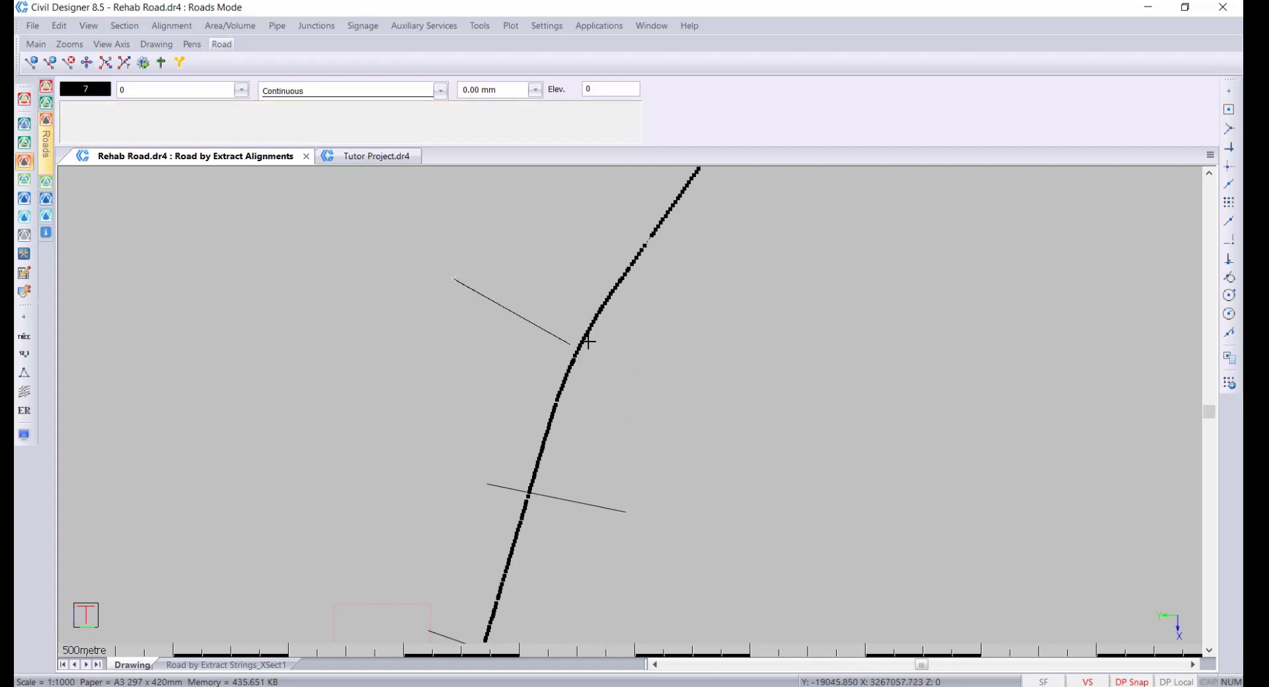
Step: Draw a marker line across the centreline at the far end of its upper curve
middle_click_drag(660, 320, 626, 395)
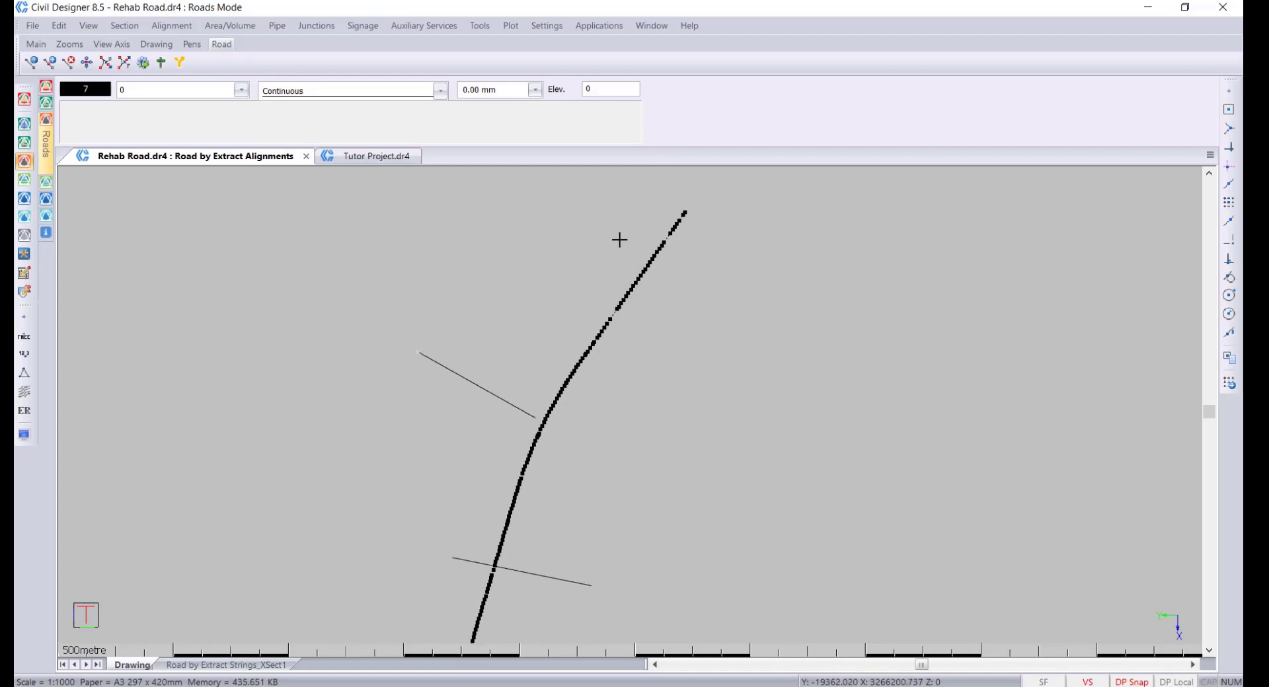
right_click(543, 289)
left_click(526, 292)
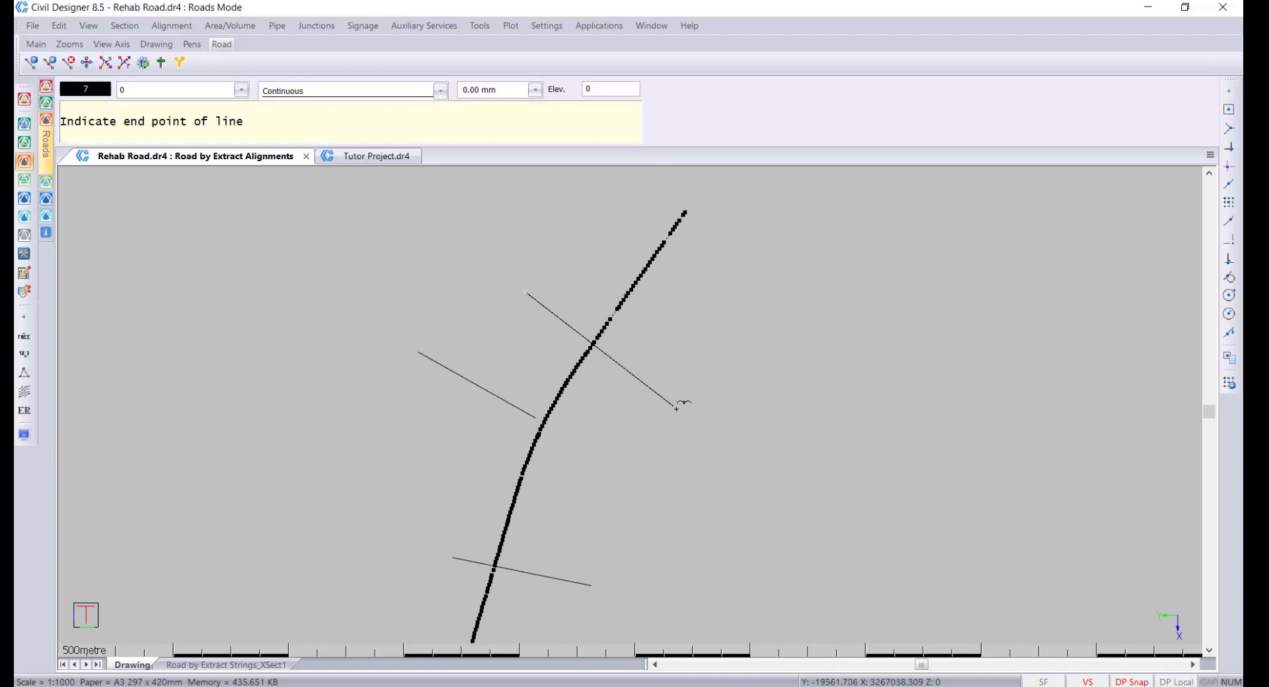
left_click(692, 400)
right_click(796, 248)
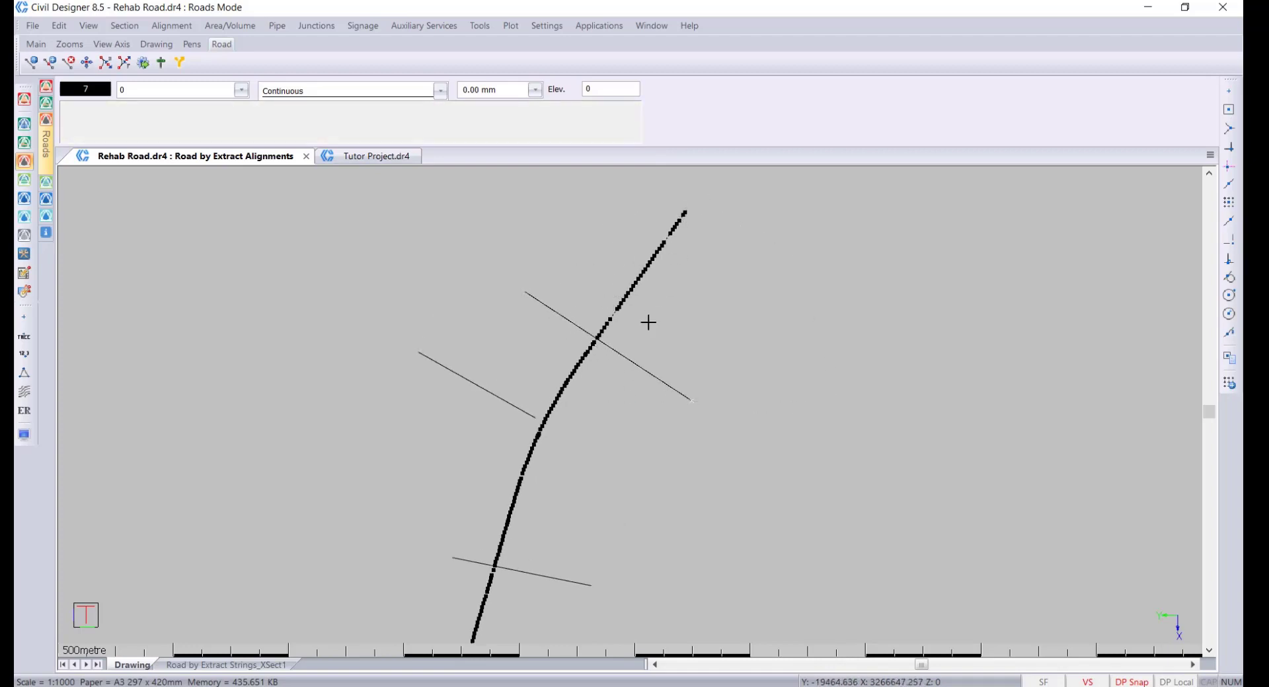
Step: Open the horizontal alignment table of Road by Extract Alignments and examine its PI points and curve values down to the last entry
middle_click_drag(611, 362, 672, 287)
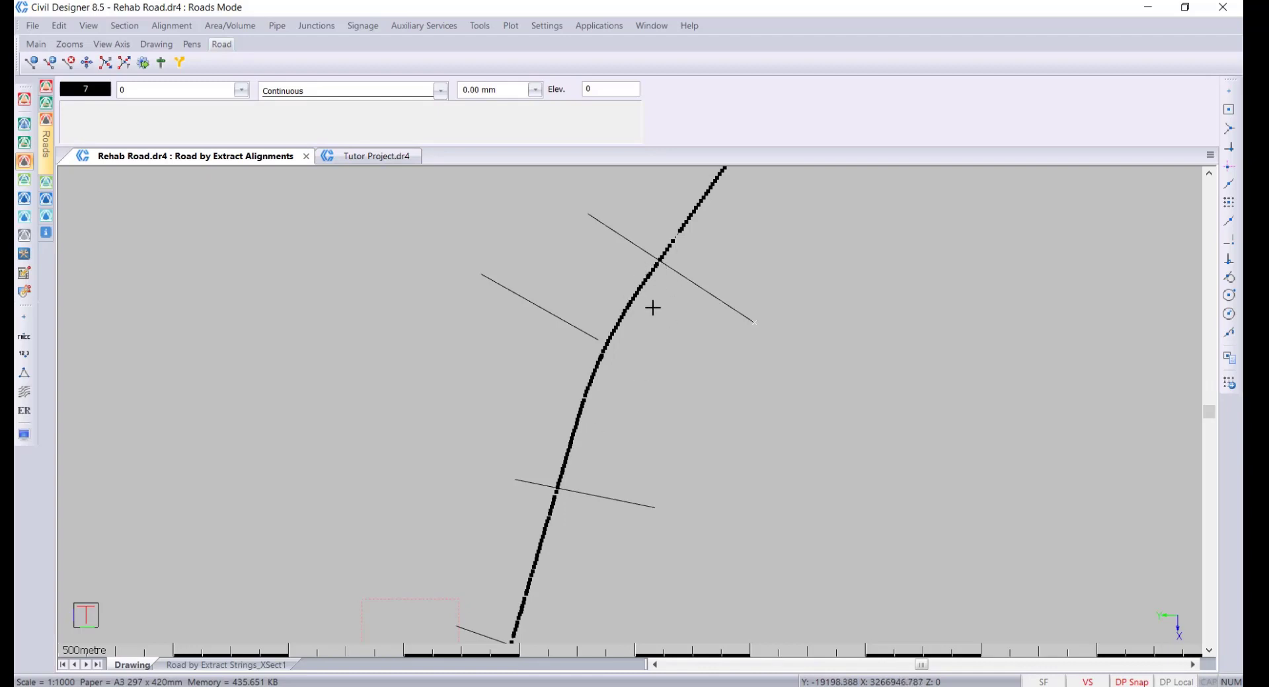
scroll(653, 308, "down", 2)
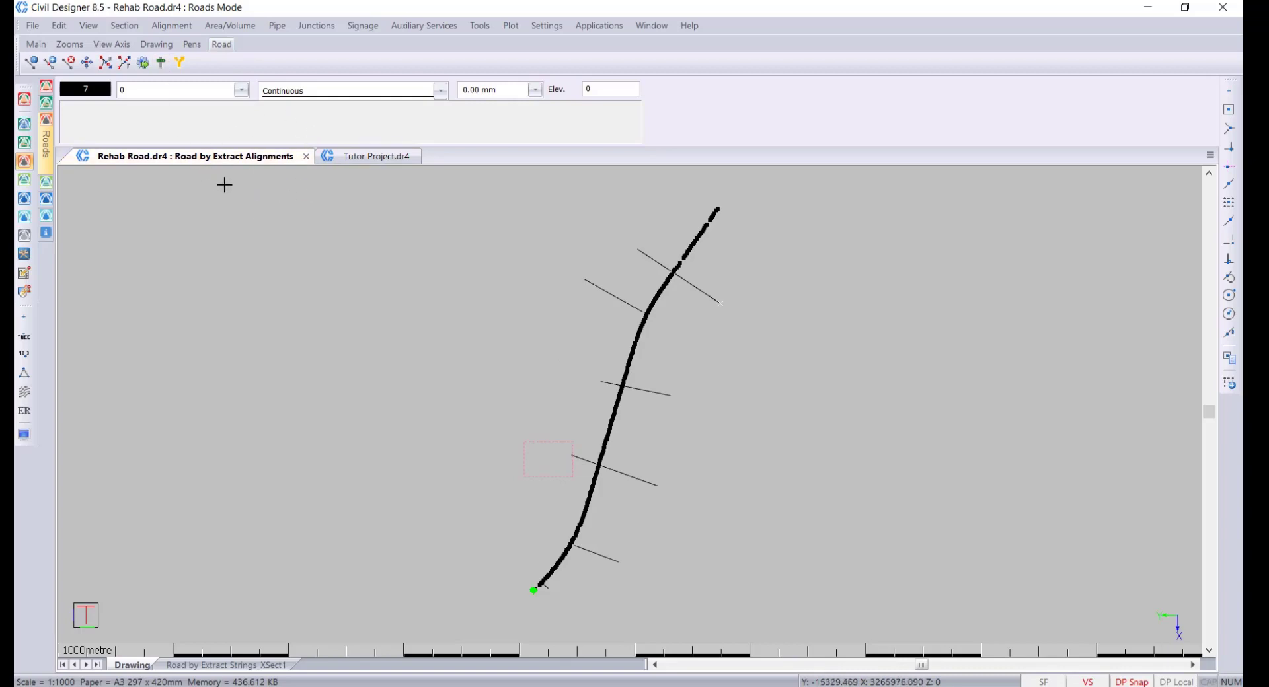
left_click(171, 25)
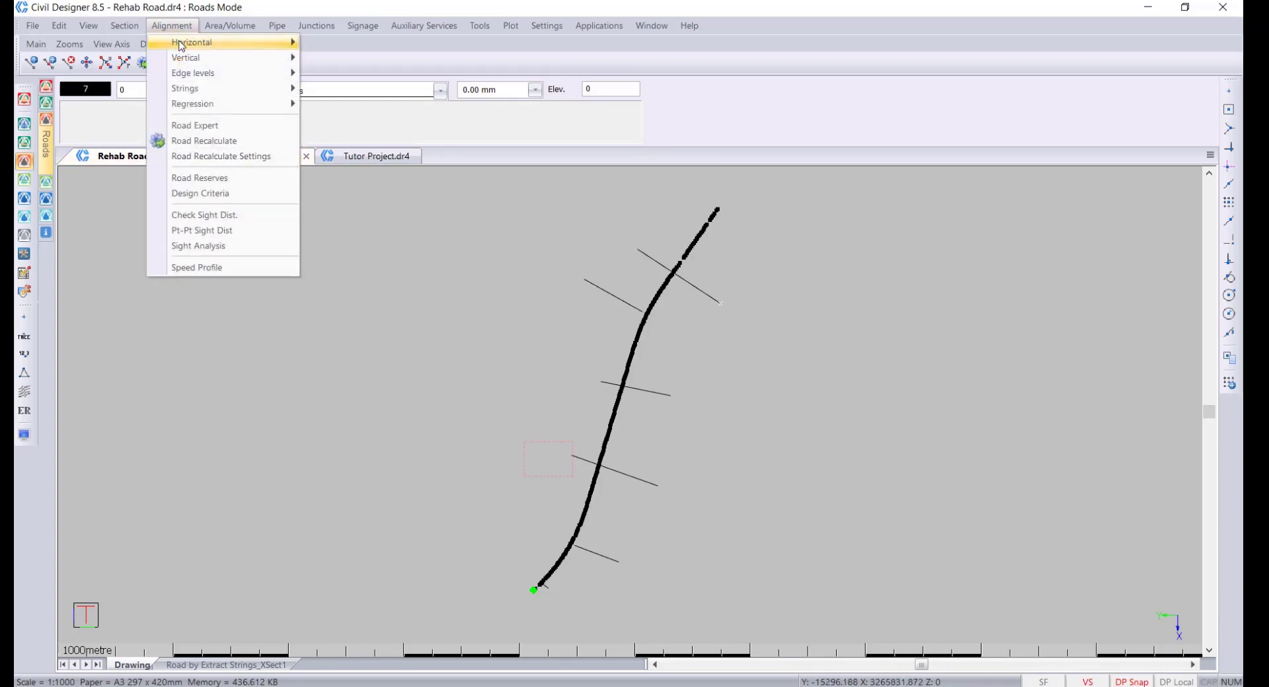
mouse_move(181, 45)
left_click(331, 41)
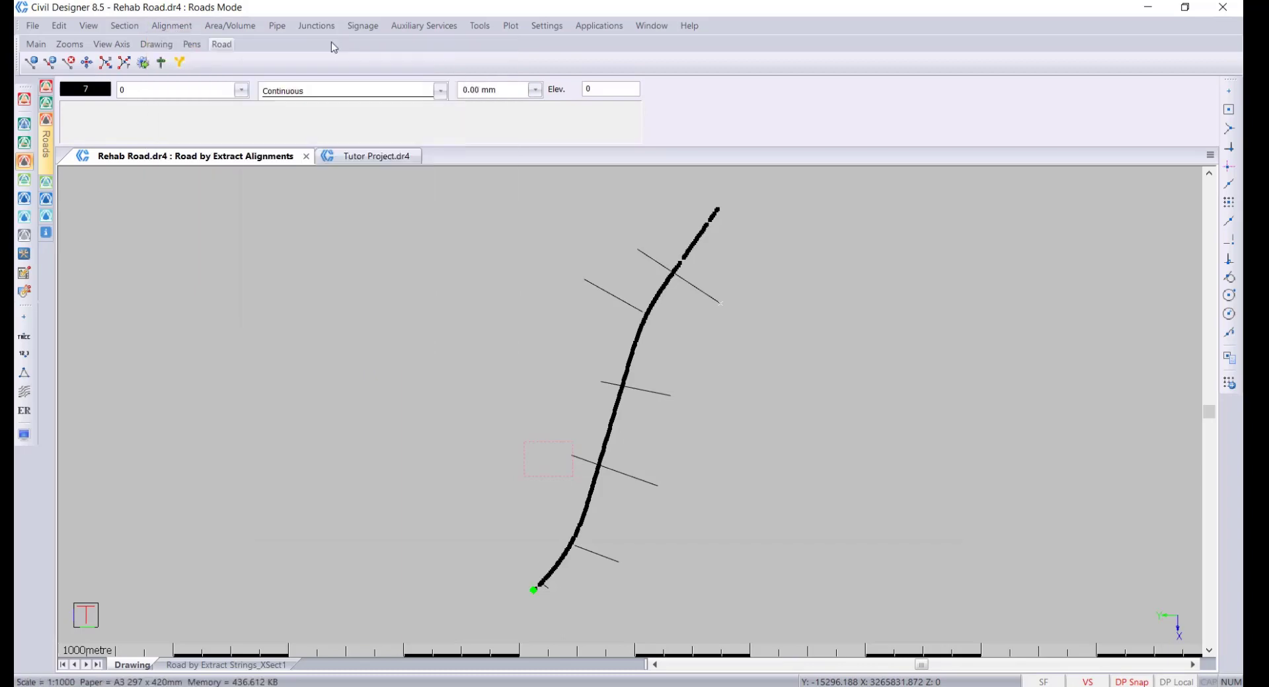
scroll(324, 226, "down", 6)
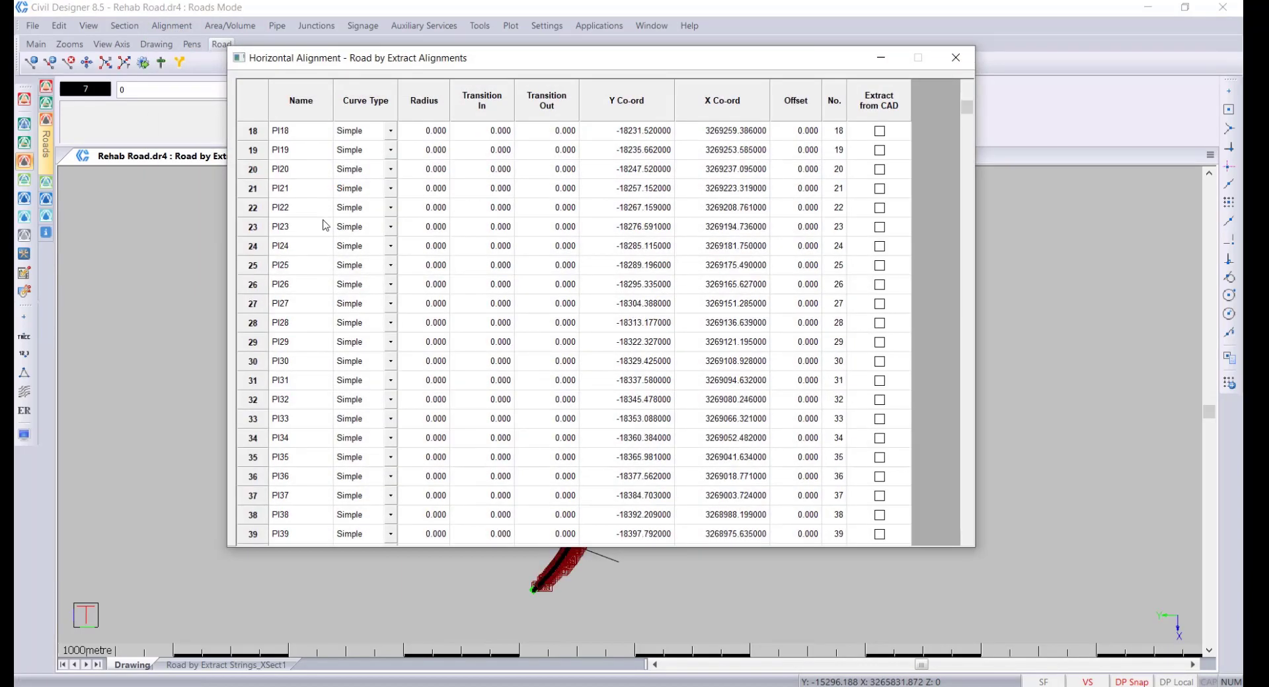
scroll(324, 225, "down", 20)
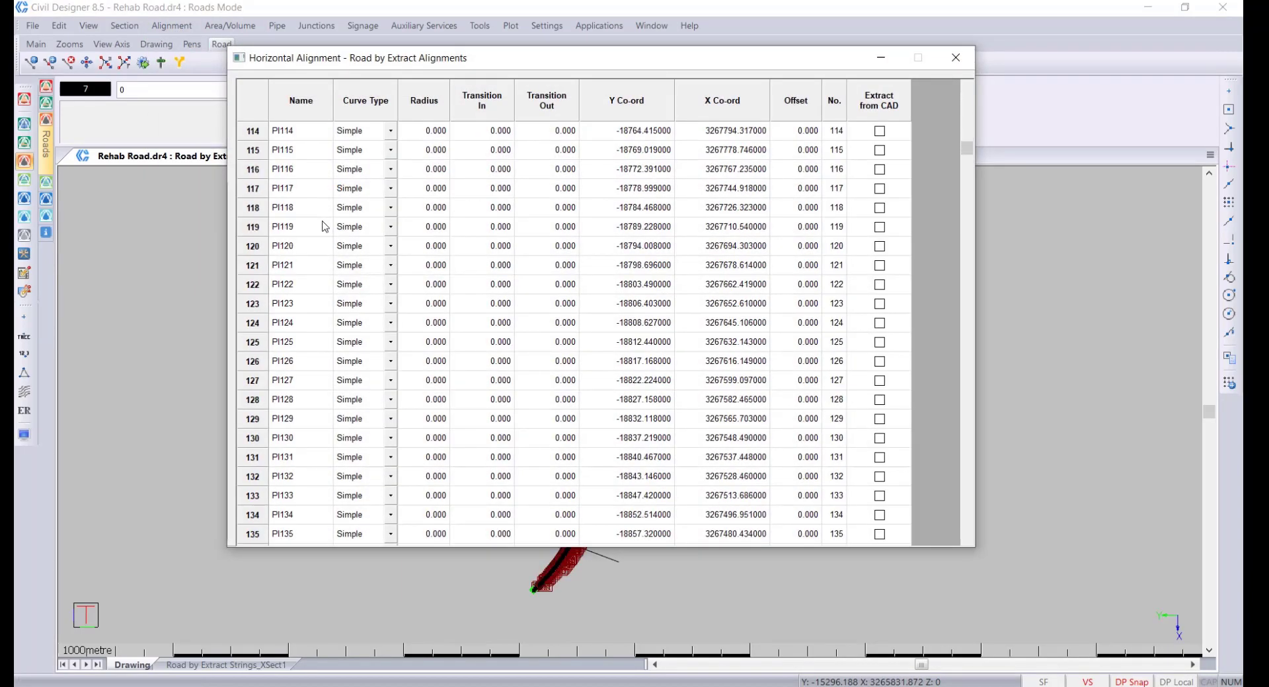
scroll(323, 225, "down", 20)
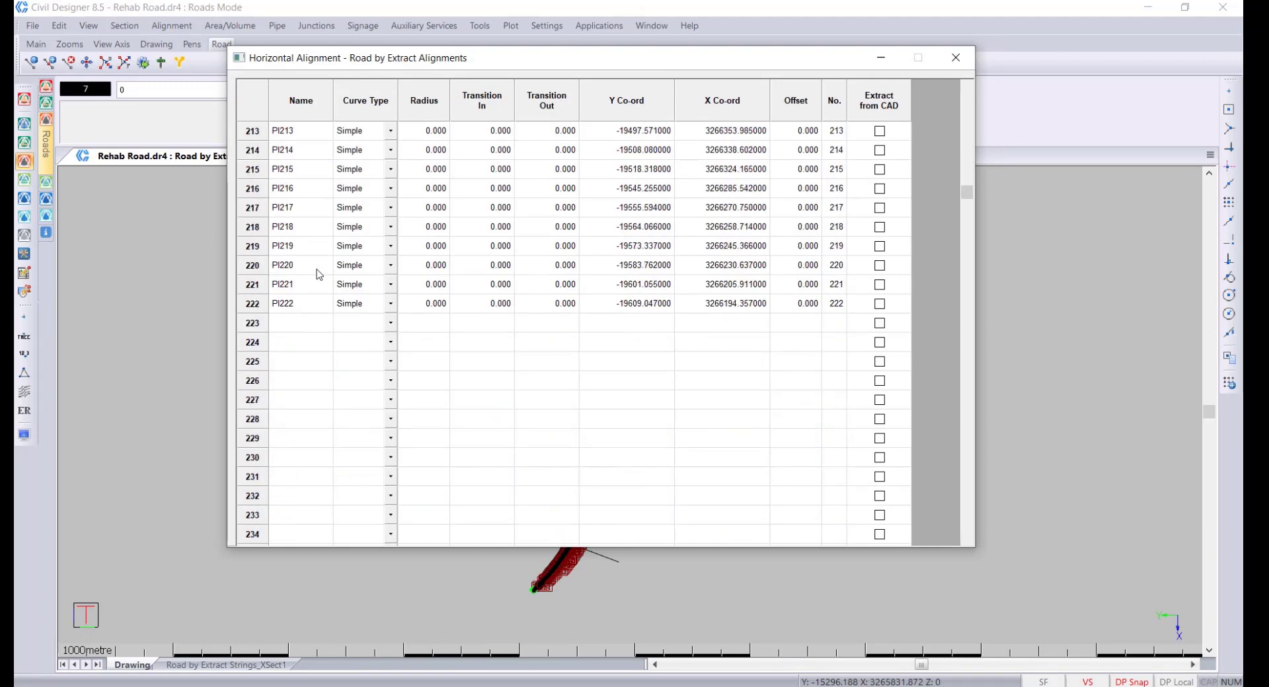
scroll(319, 275, "up", 20)
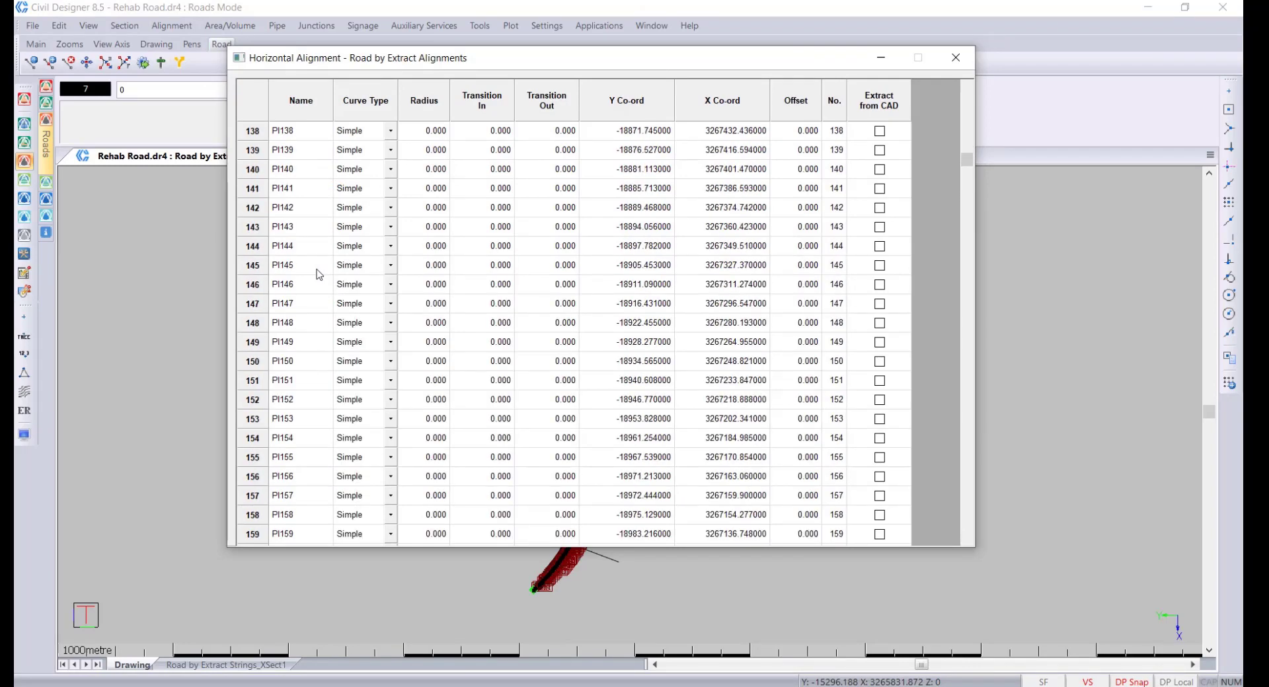
Step: Review the horizontal alignment table's PI rows from Start onward, close it and look over the whole road in plan
scroll(319, 275, "up", 20)
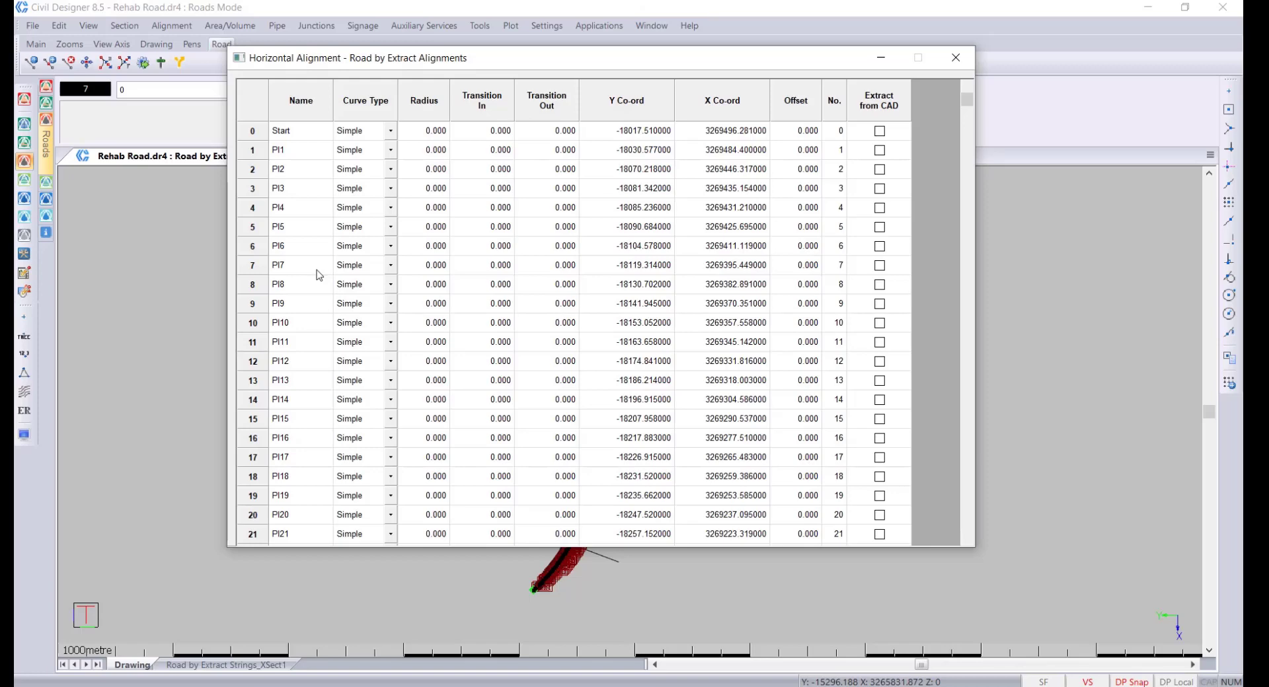
scroll(315, 332, "down", 6)
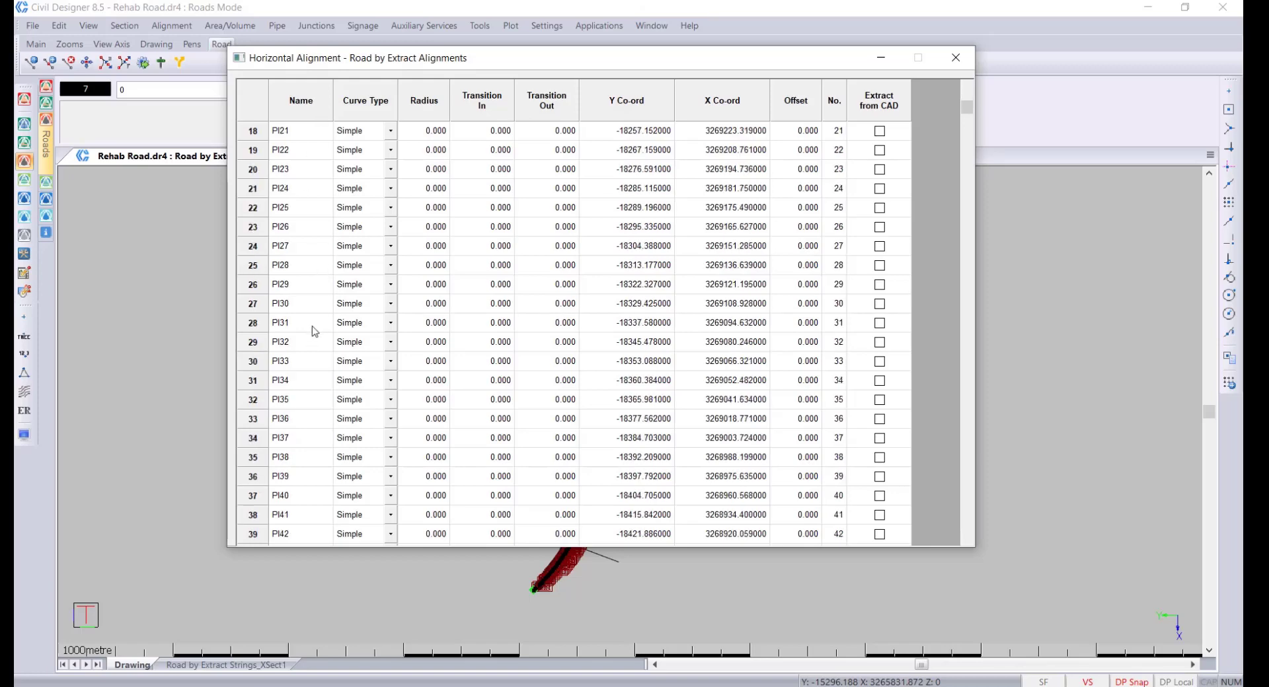
scroll(316, 331, "down", 20)
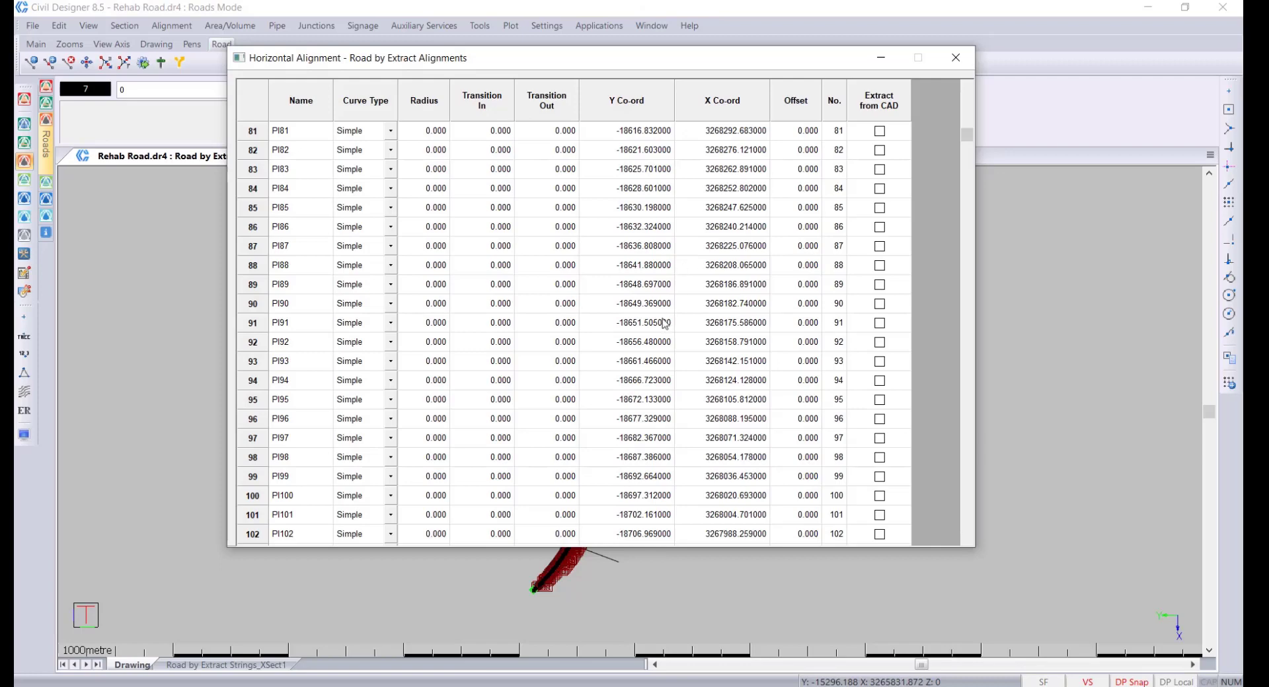
scroll(664, 321, "down", 1)
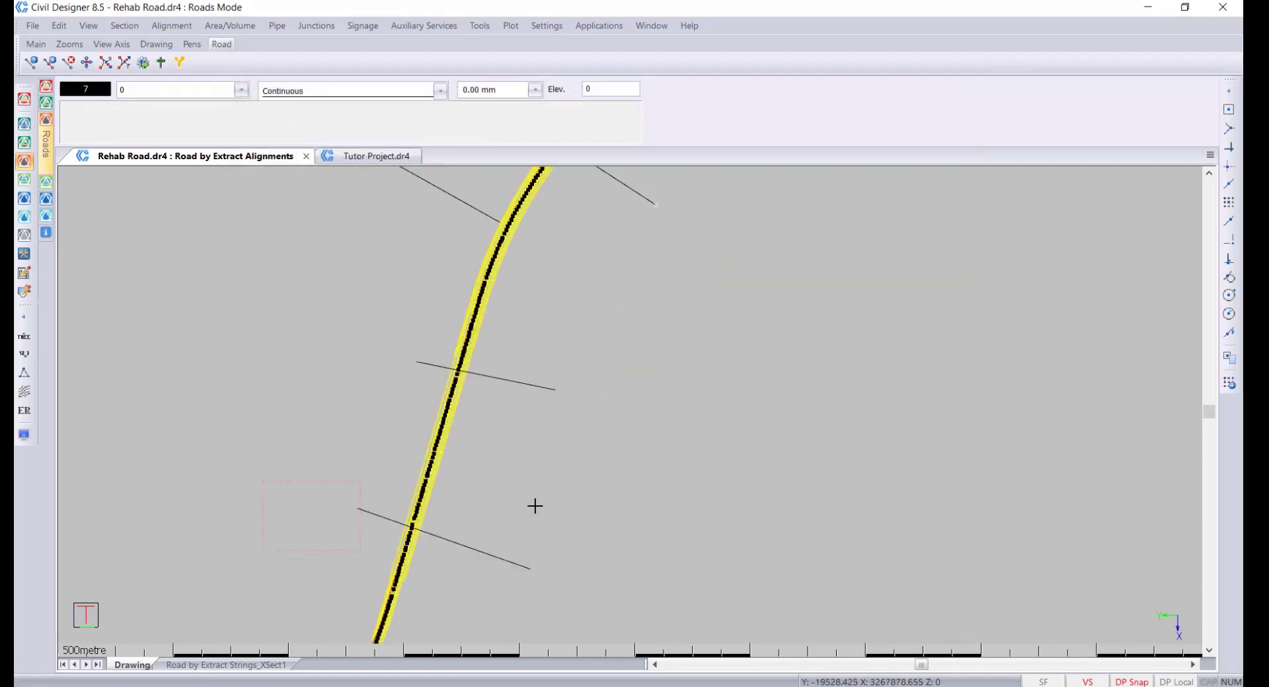
scroll(612, 428, "down", 5)
scroll(599, 454, "up", 5)
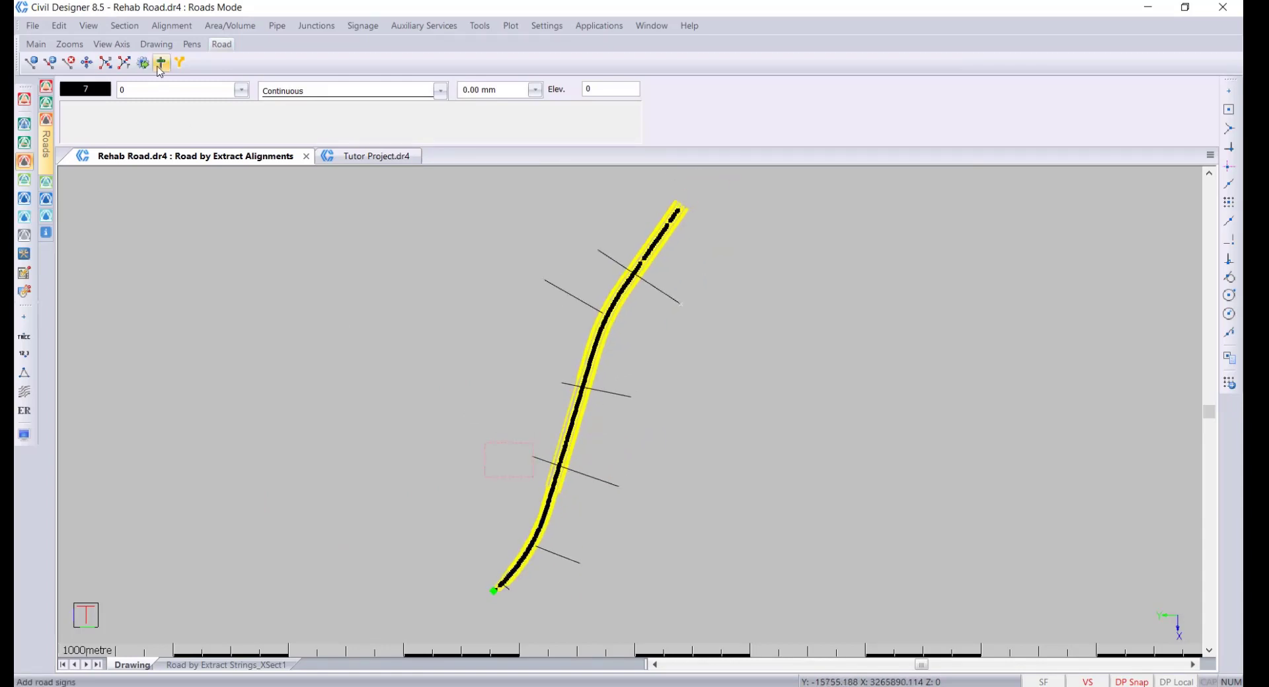
Step: Set the design speed to 120 in the design criteria of Road by Extract Alignments
left_click(173, 26)
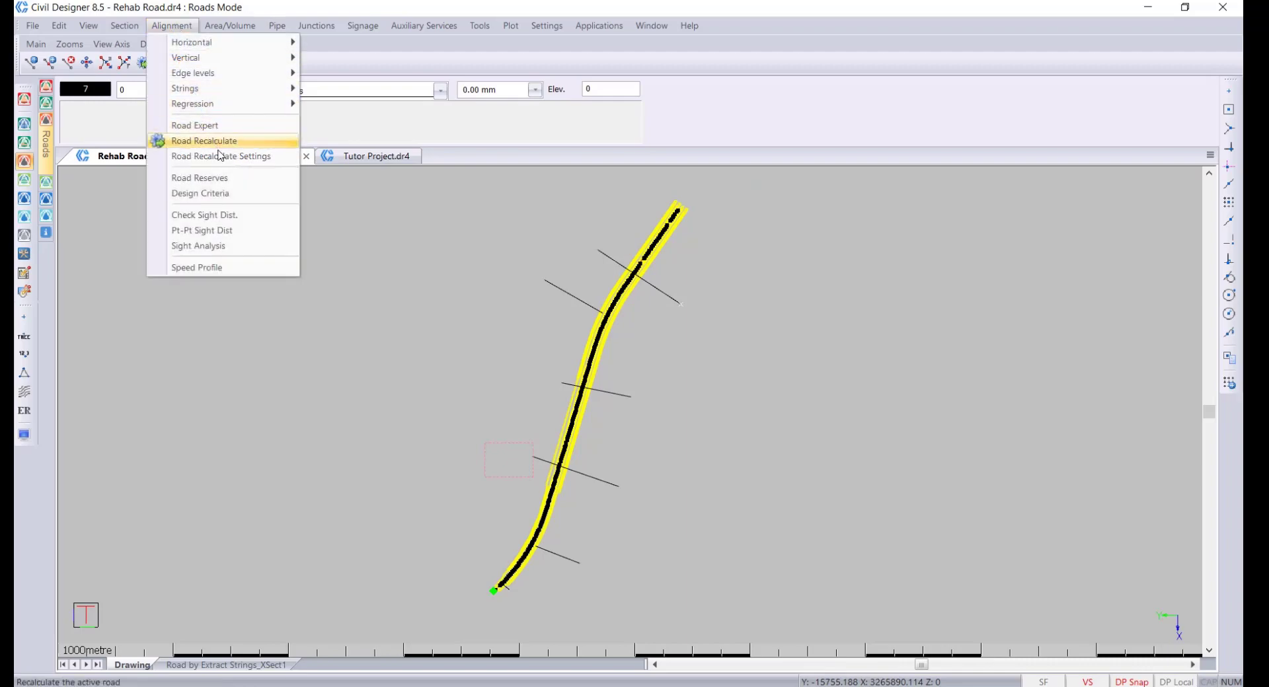
left_click(230, 193)
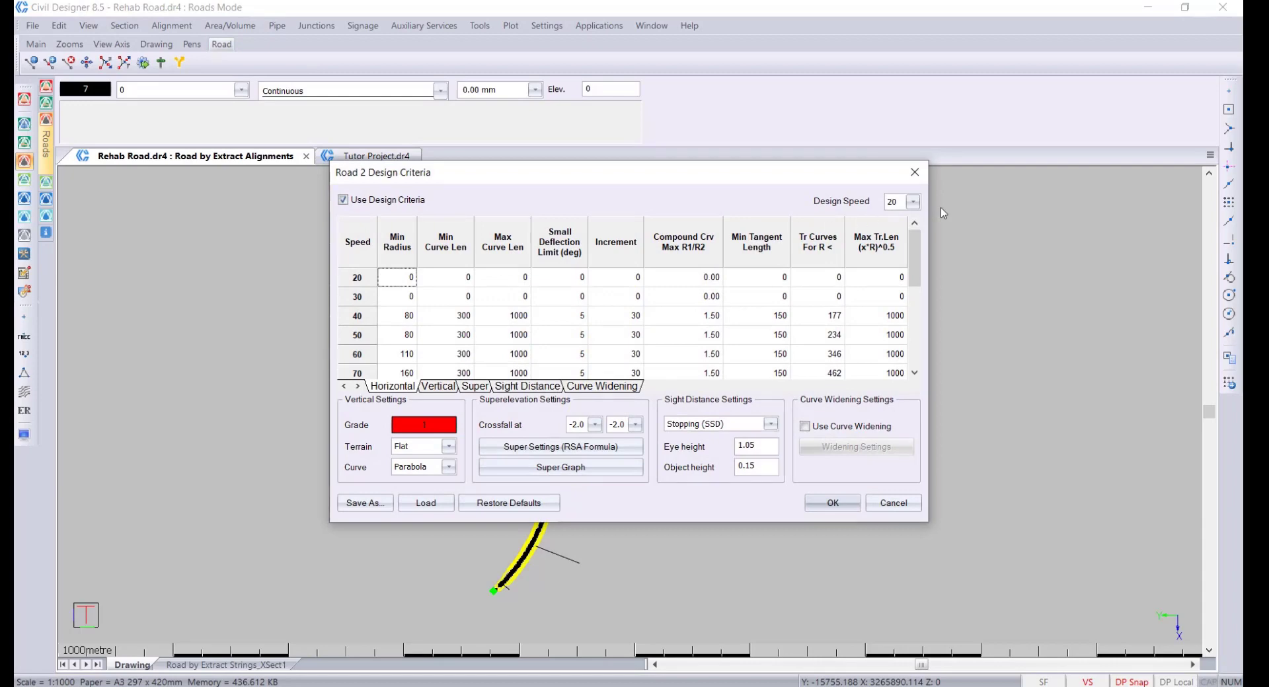
left_click(913, 202)
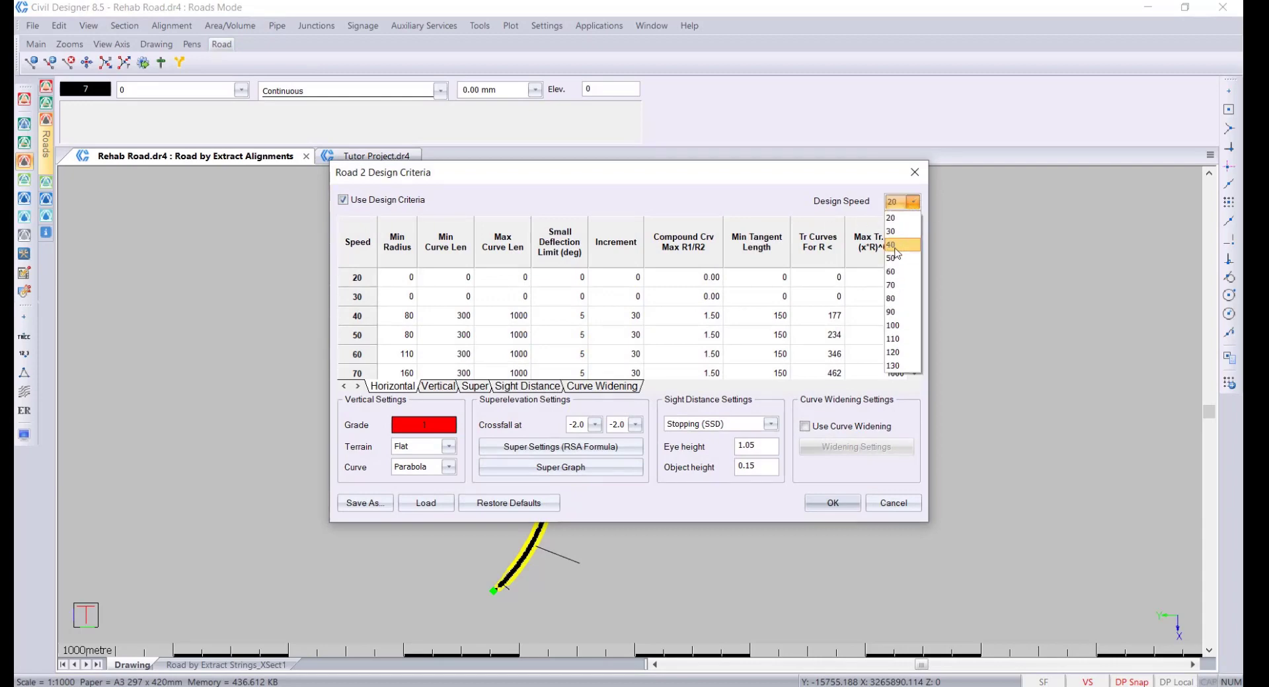
left_click(896, 354)
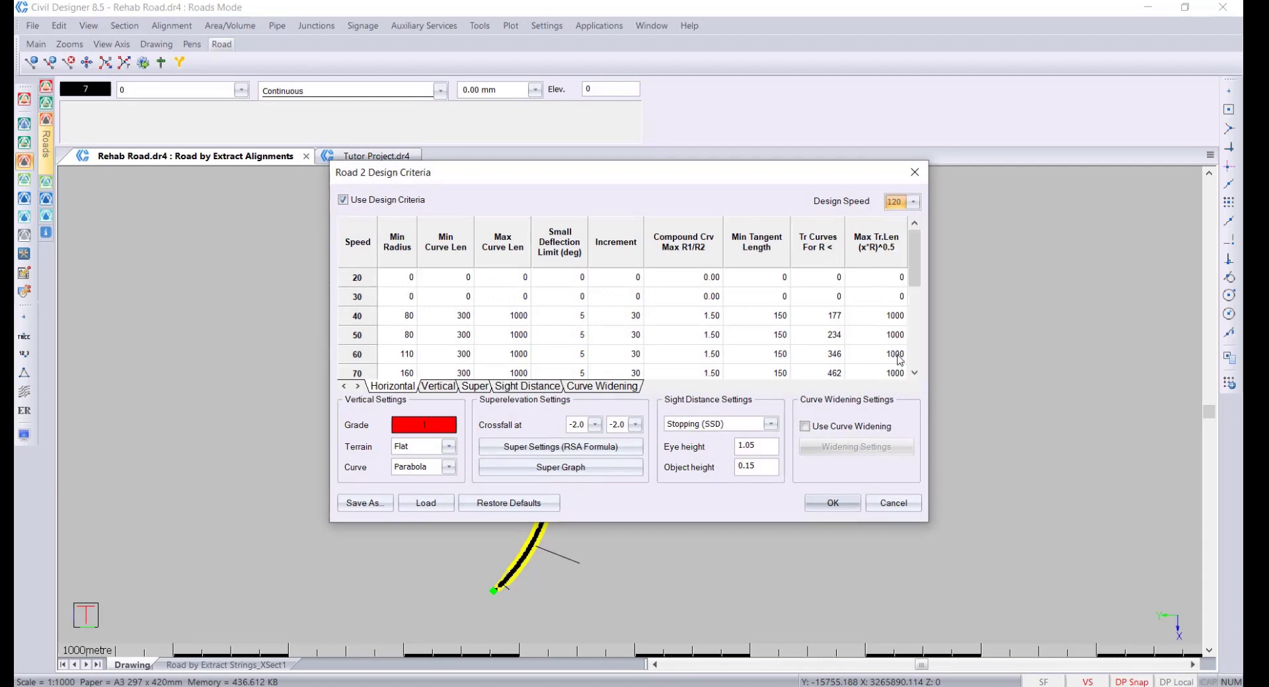
left_click(829, 503)
Step: Examine the minimum-radius warnings at the horizontal PIs from the road's start along its first curve, using Move Horizontal PI
scroll(628, 400, "up", 5)
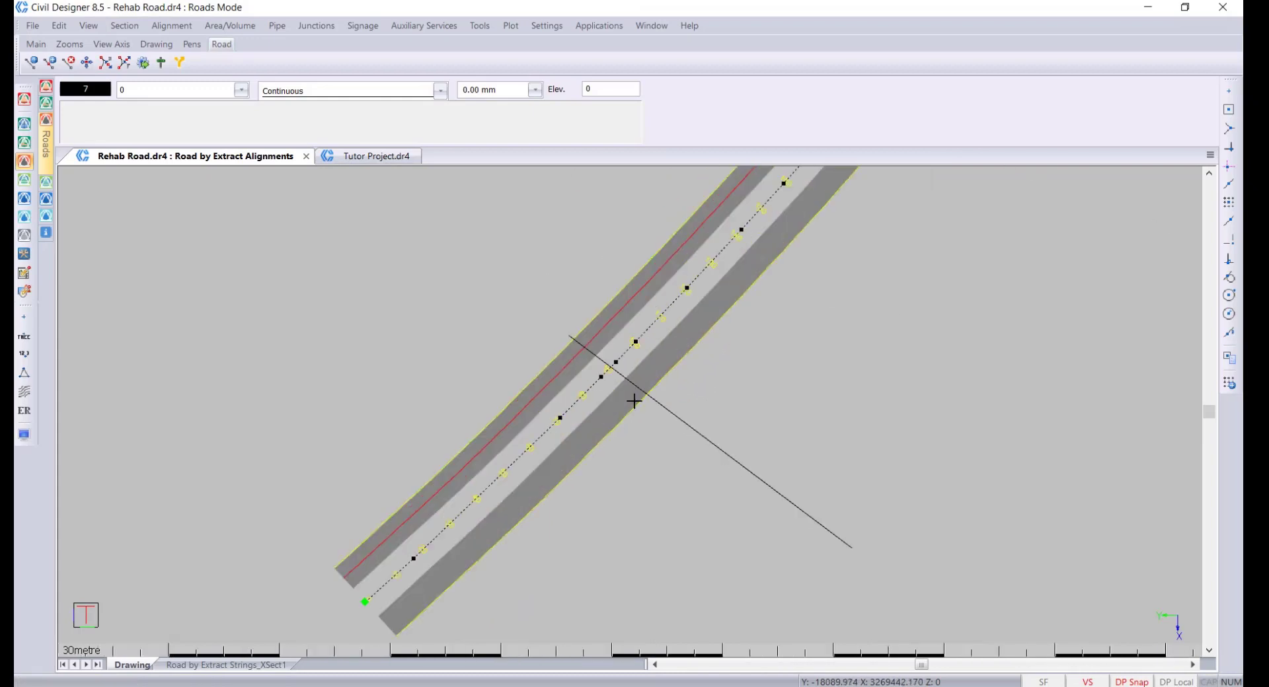
scroll(629, 399, "down", 1)
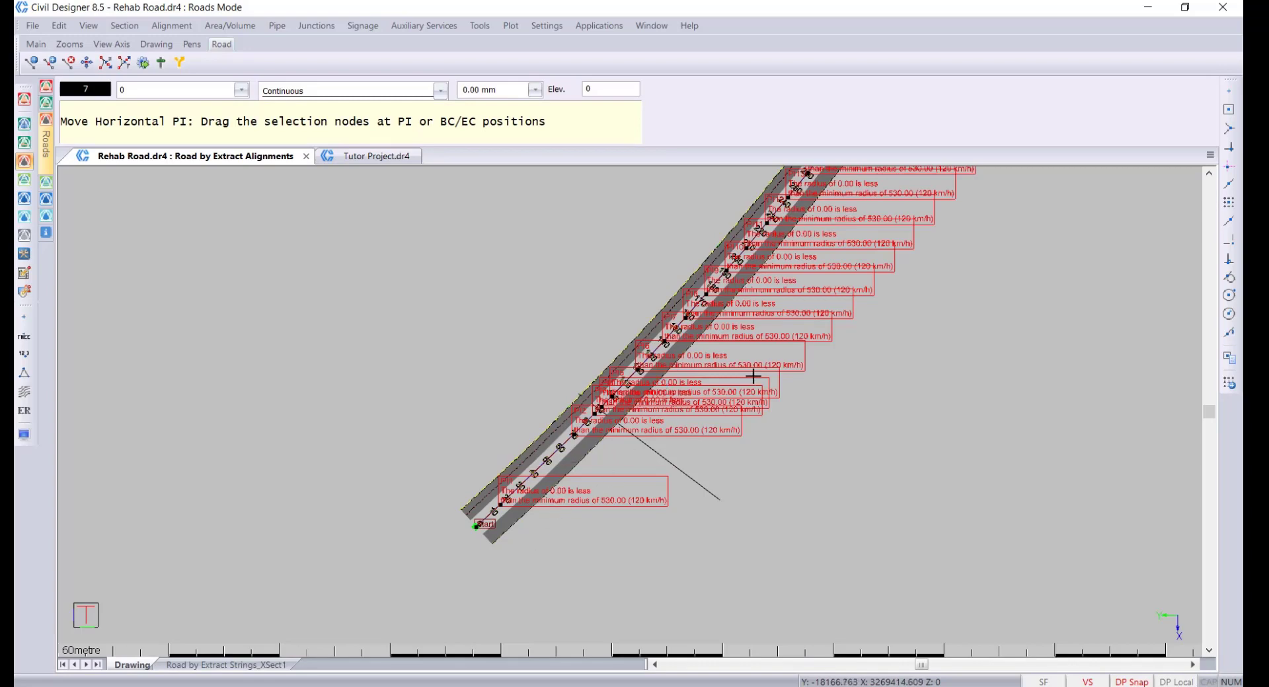
middle_click_drag(784, 270, 729, 335)
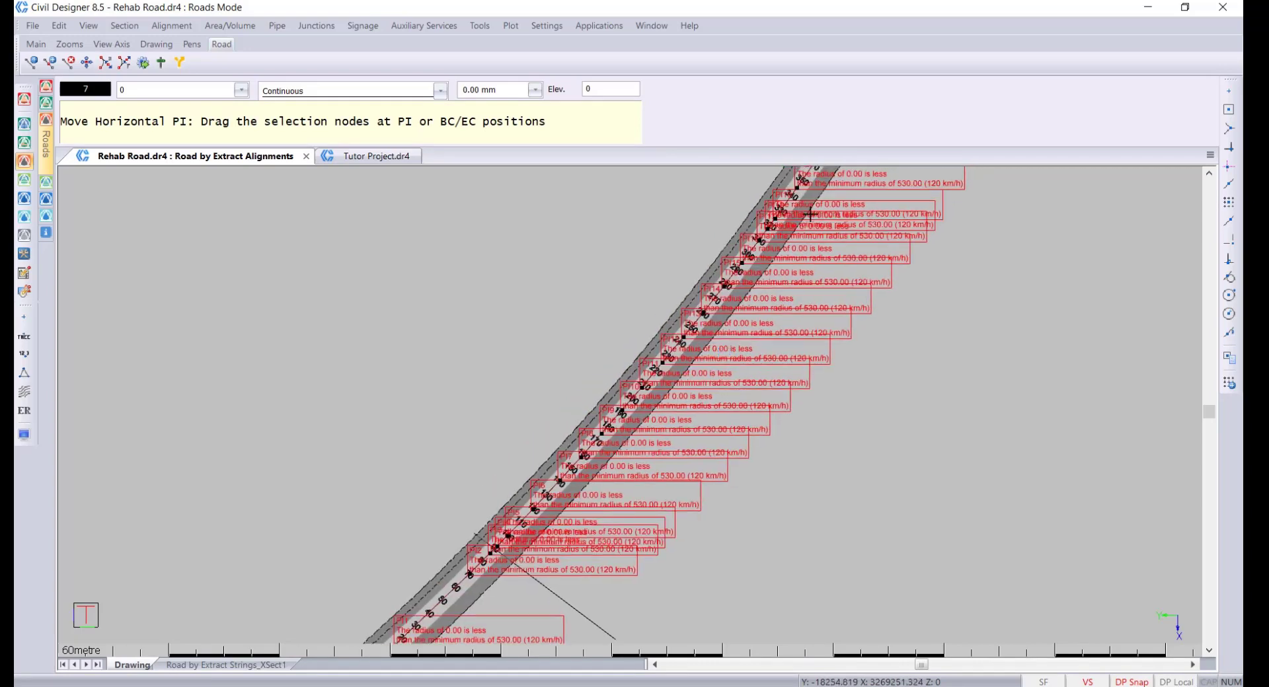
middle_click_drag(811, 214, 645, 443)
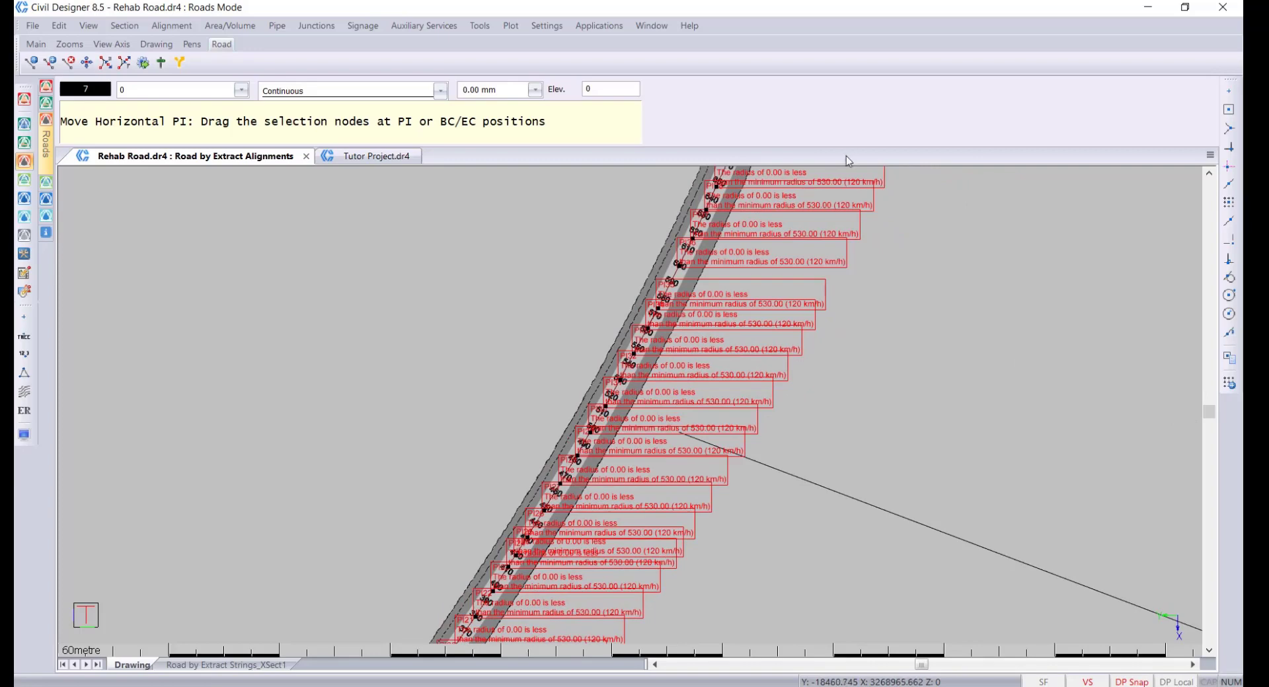
scroll(722, 355, "up", 2)
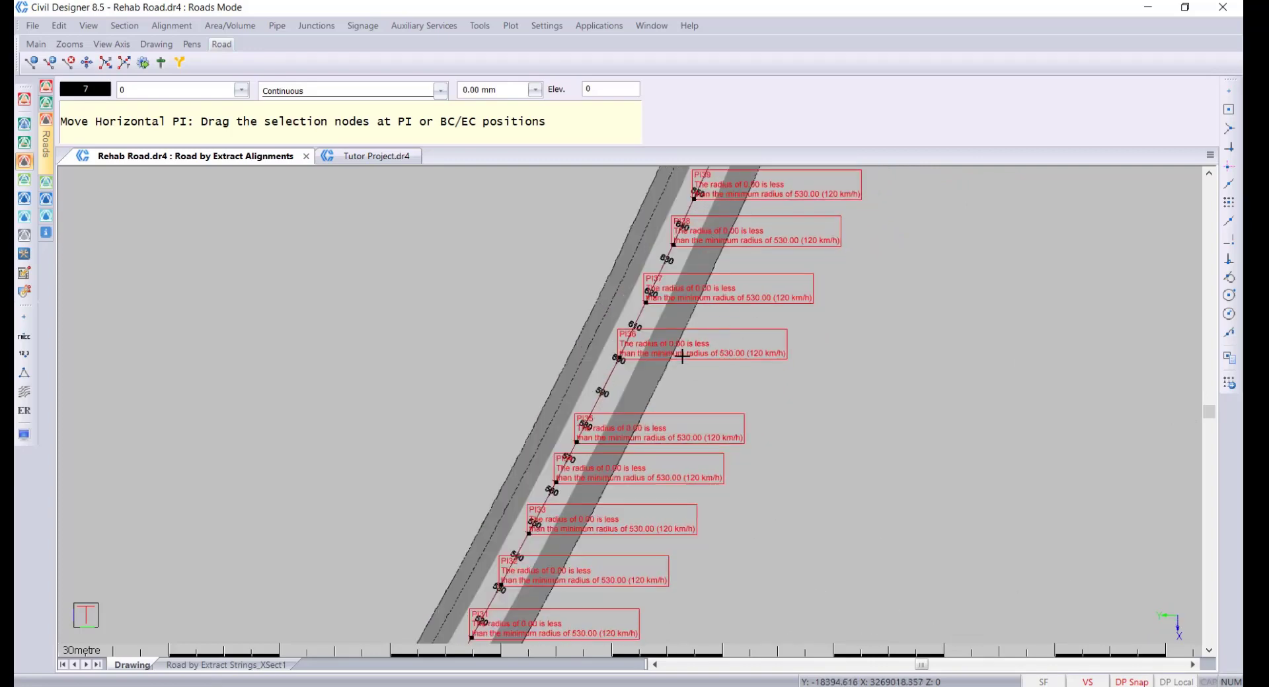
scroll(626, 402, "down", 2)
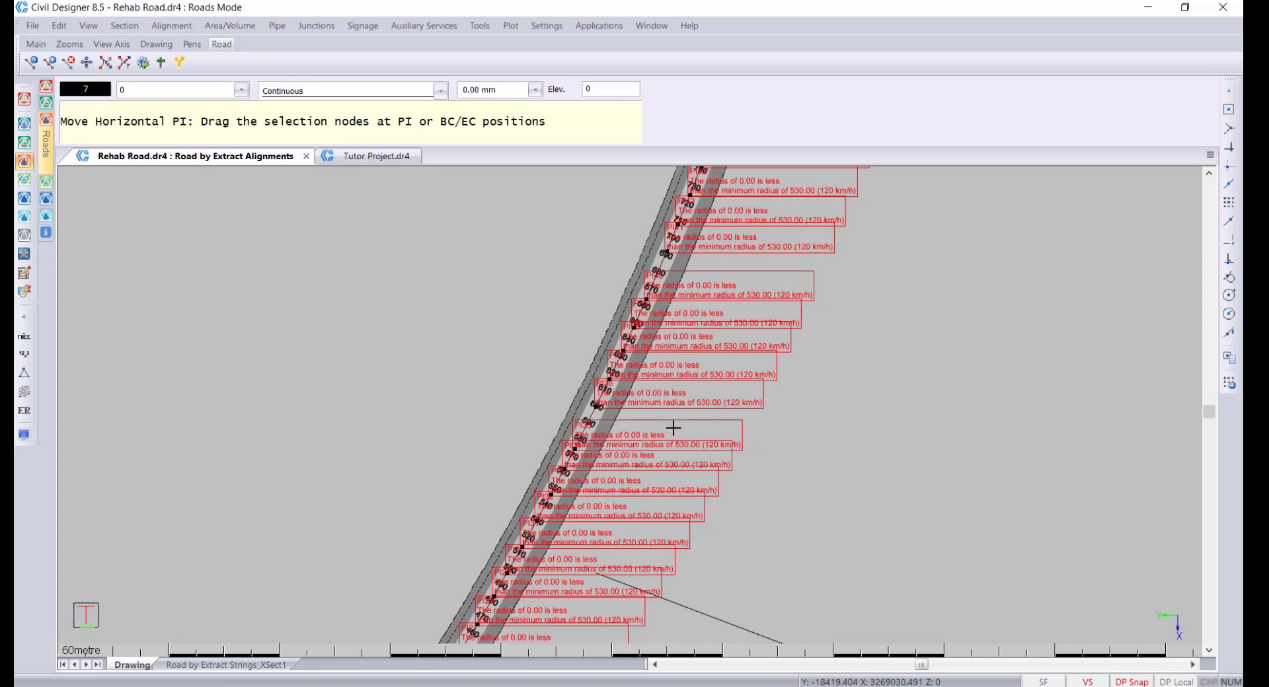
scroll(630, 404, "down", 2)
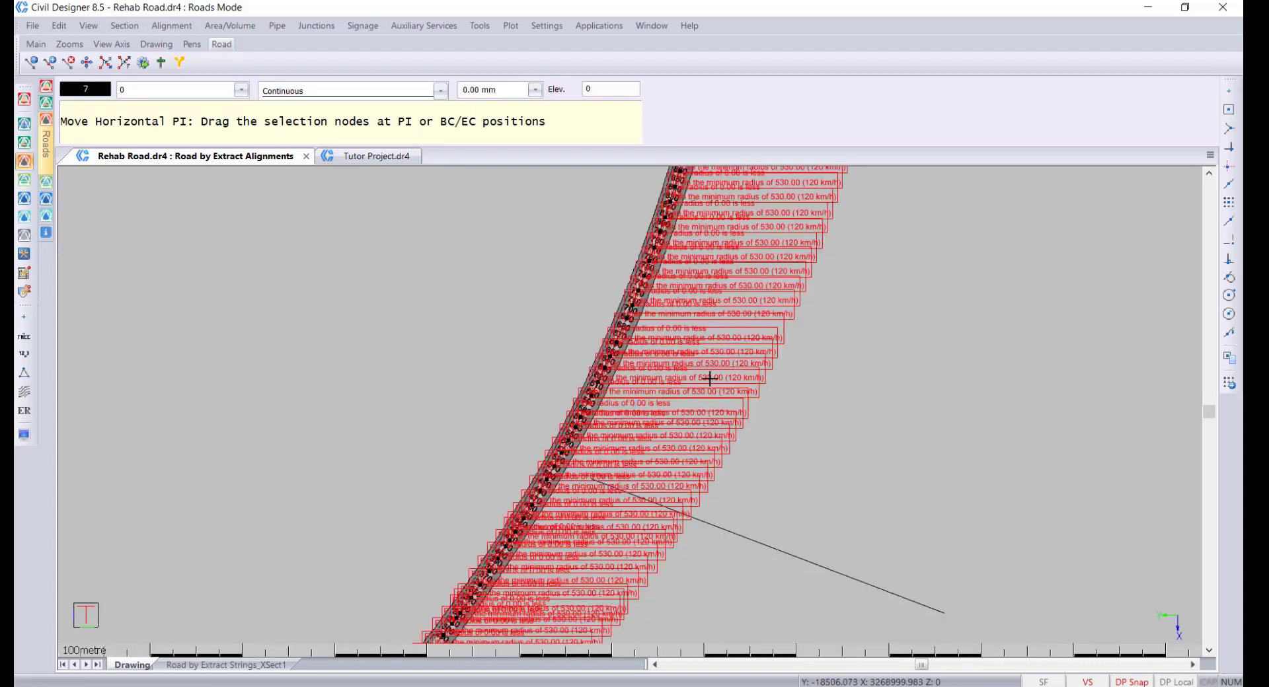
key("Escape")
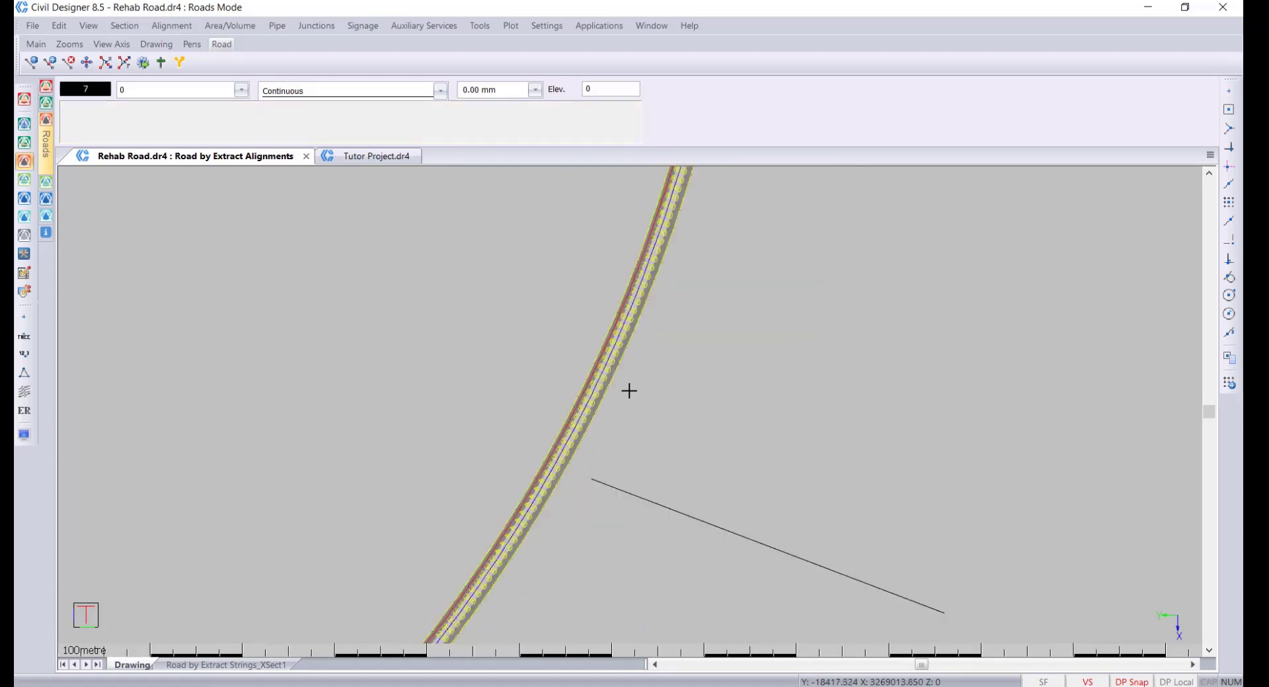
Step: Hide Road by Extract Alignments in the road display settings so only the centreline and marker lines are drawn
scroll(628, 391, "down", 5)
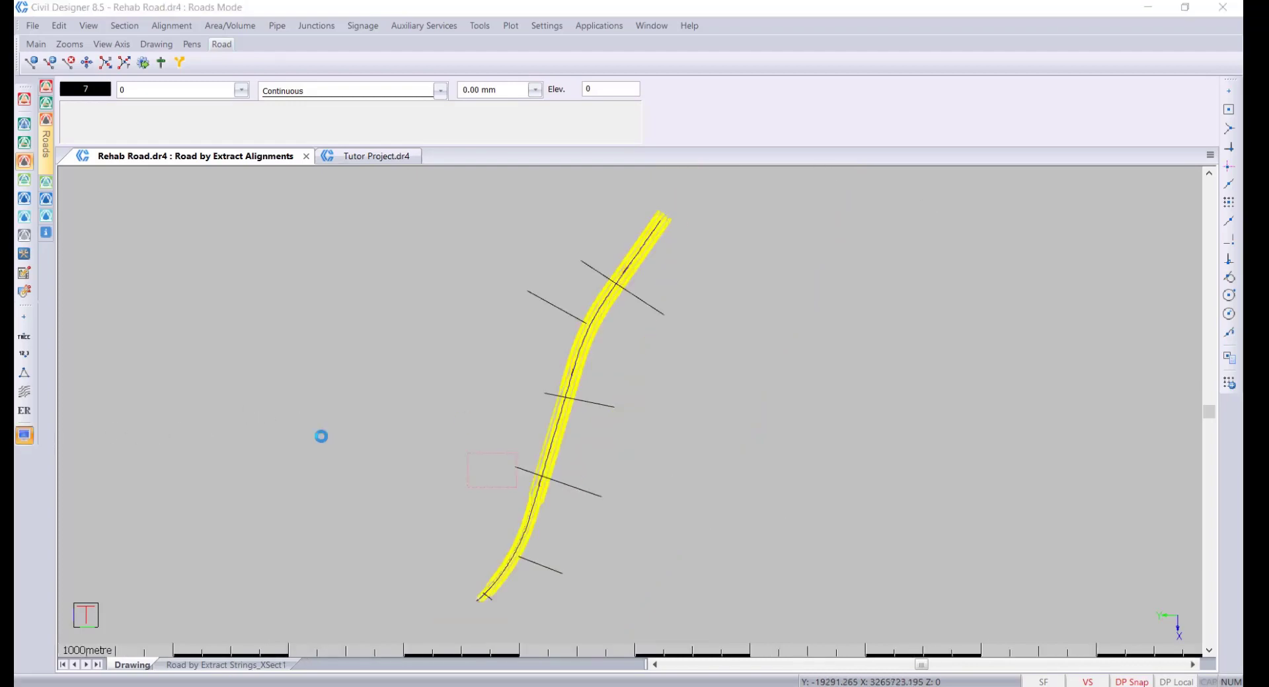
left_click(23, 434)
left_click(891, 199)
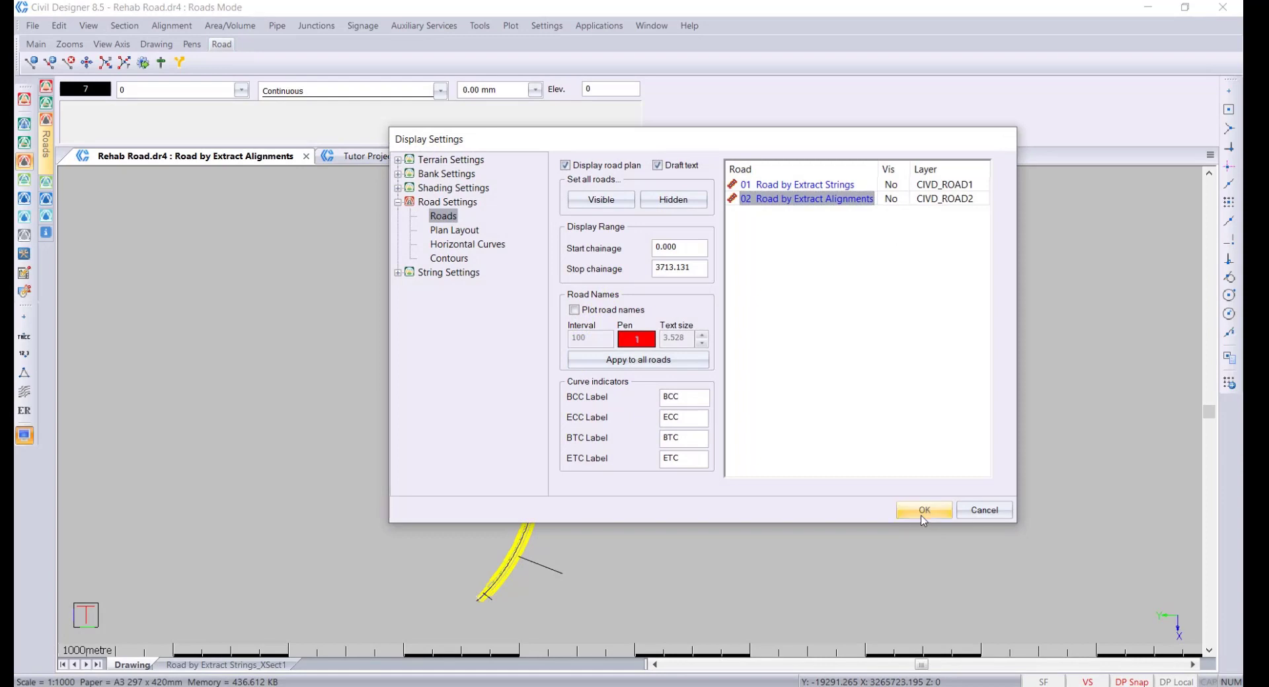
left_click(916, 510)
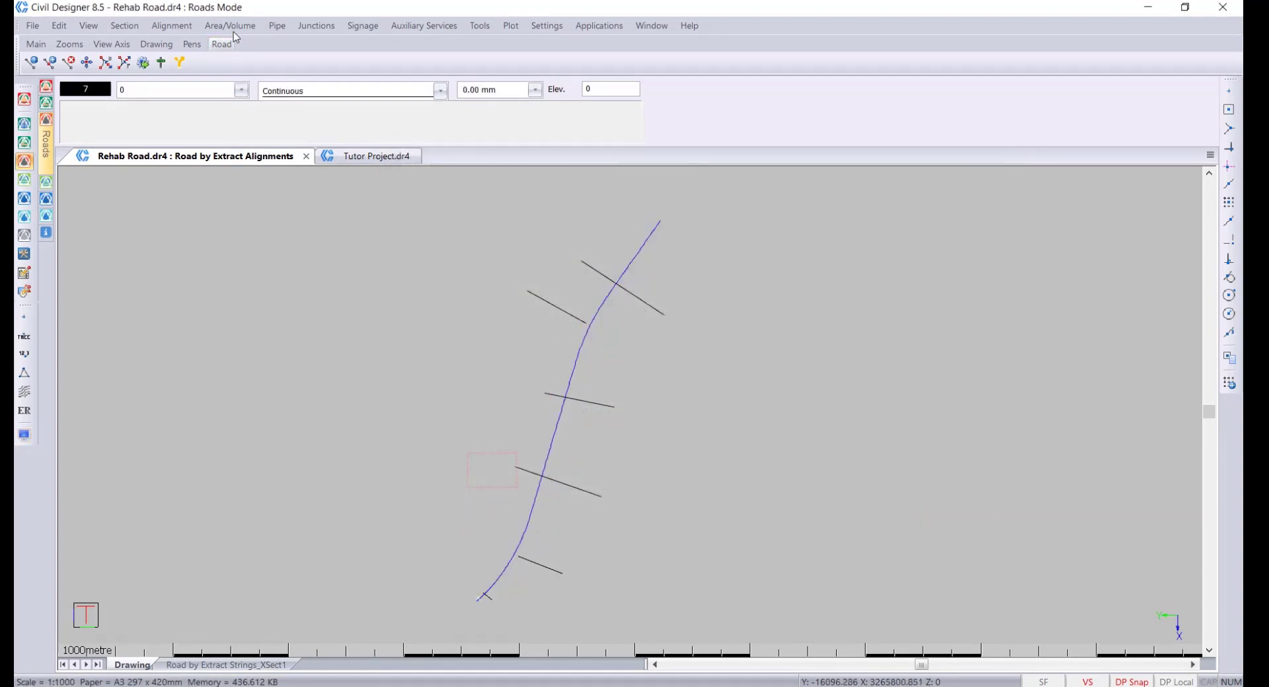
Step: Start Extract Alignments for the horizontal alignment of the dual carriageway, extracting from control points and overwriting the existing alignment
left_click(172, 25)
mouse_move(221, 111)
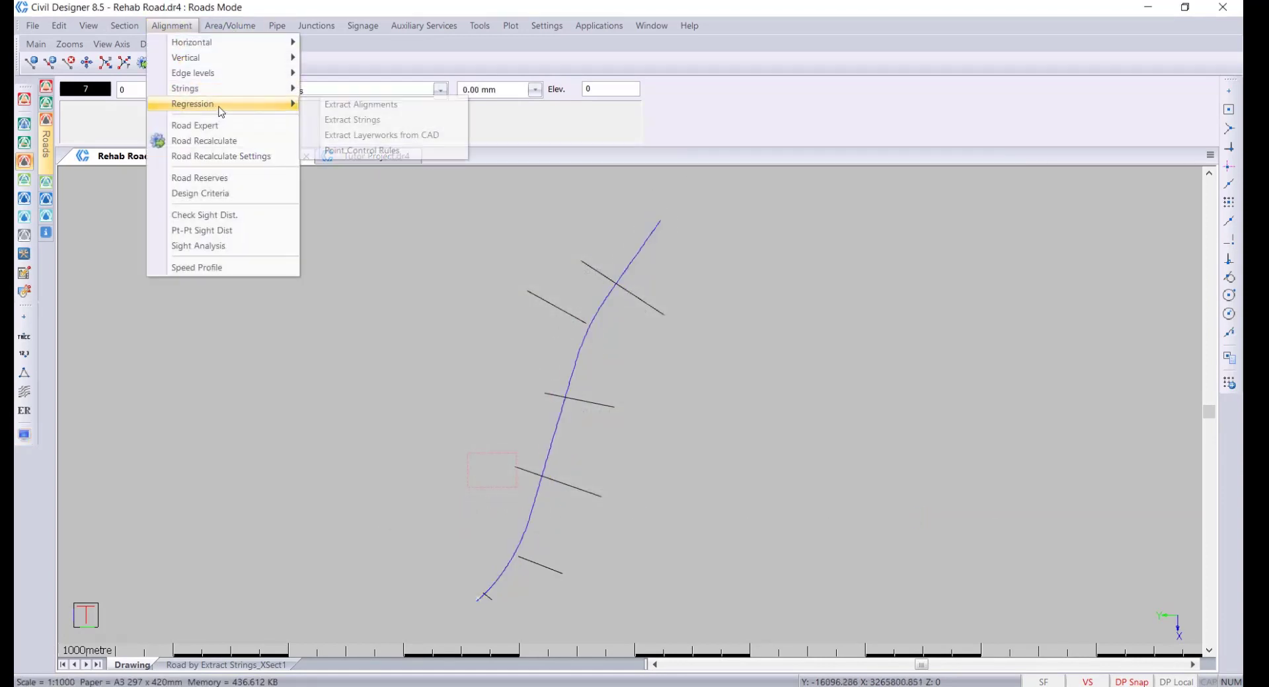
left_click(361, 104)
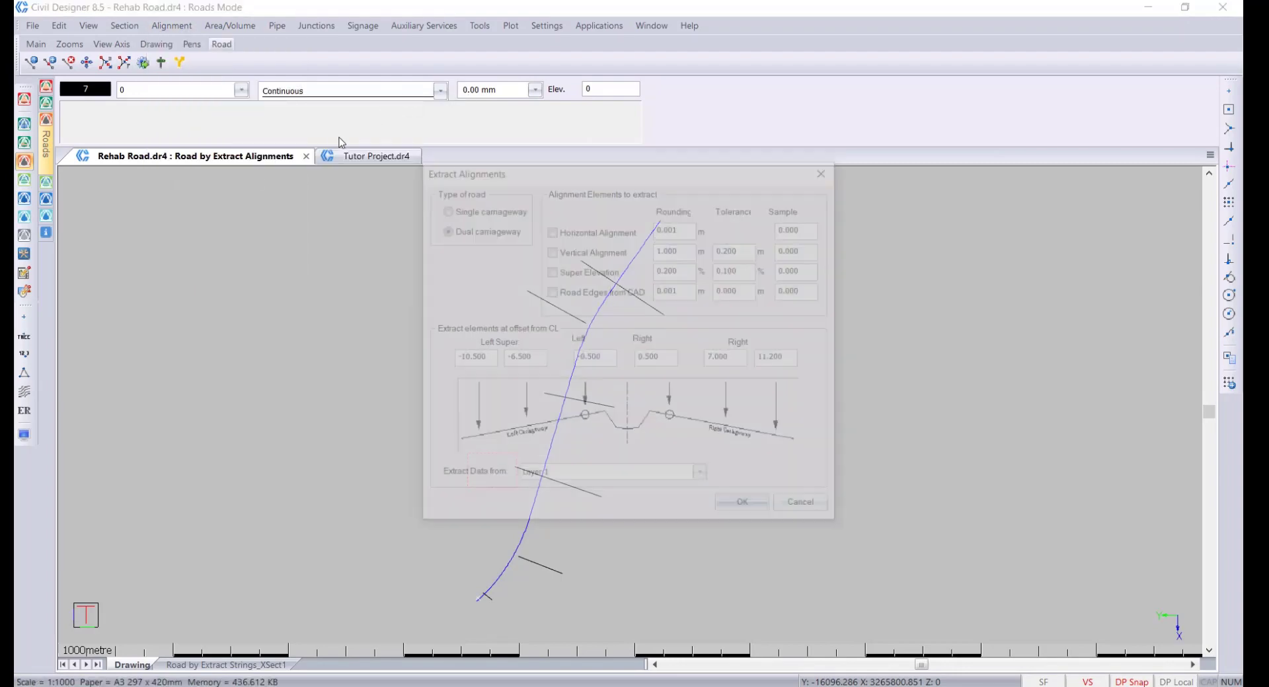
left_click(561, 238)
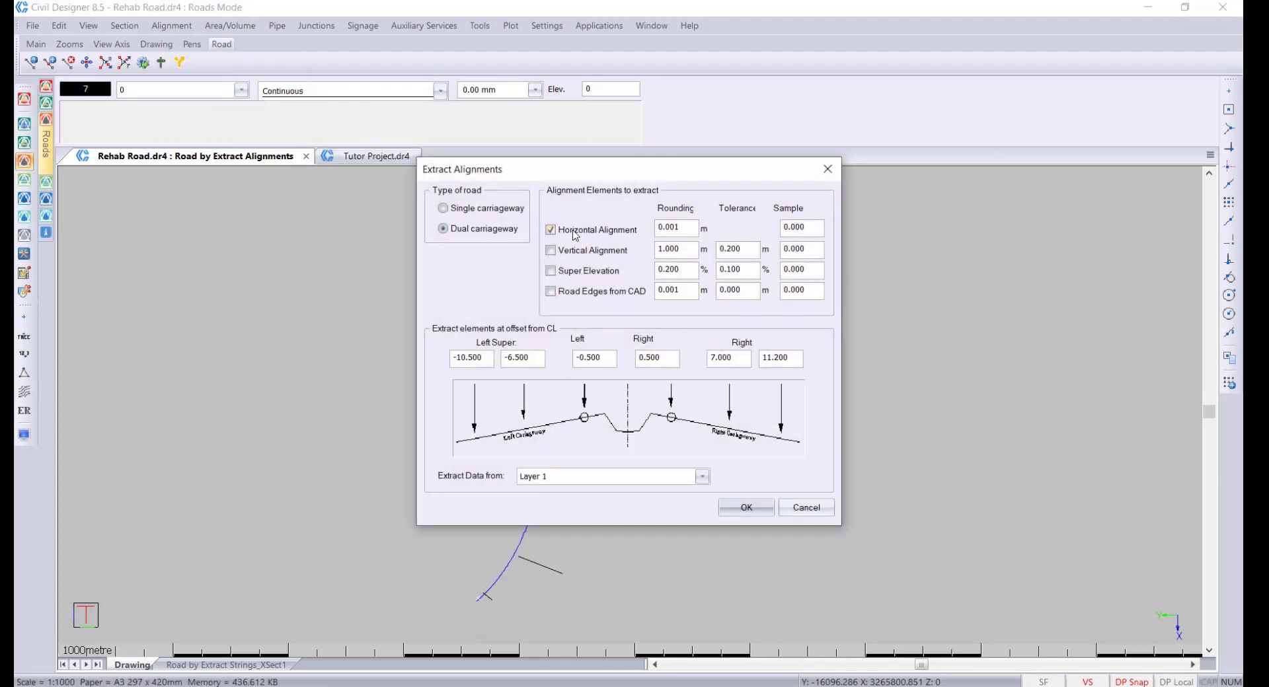
left_click(745, 507)
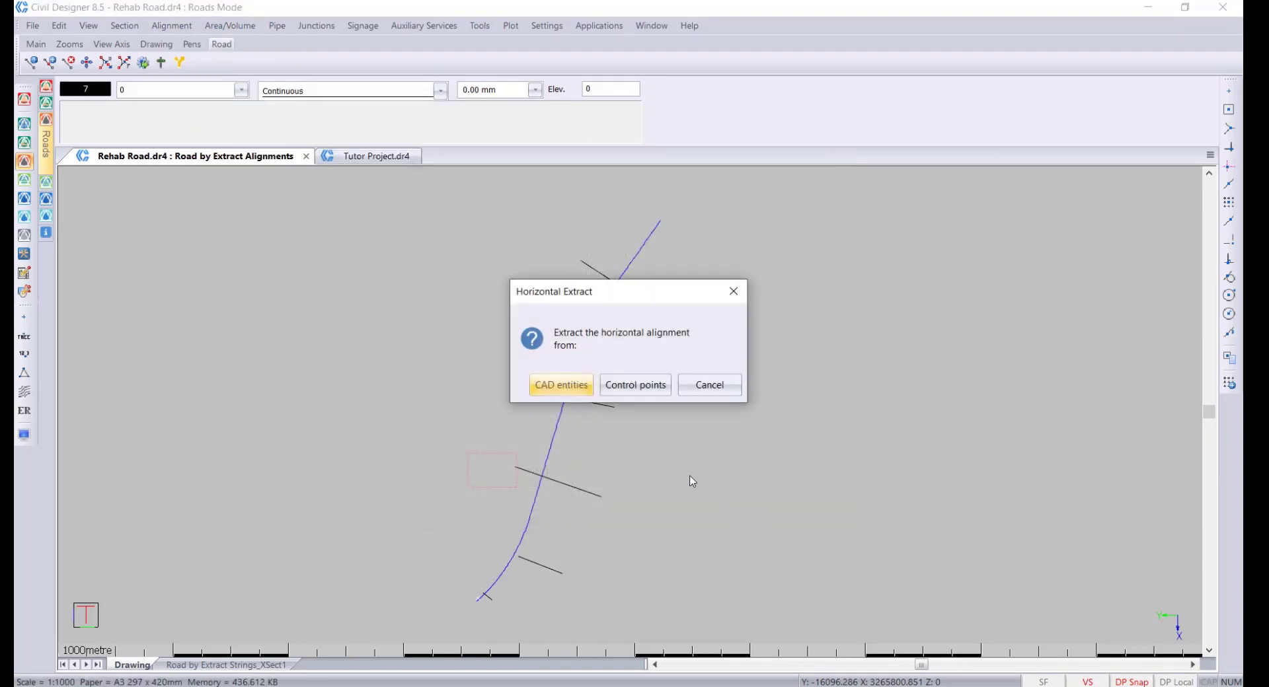
left_click(638, 387)
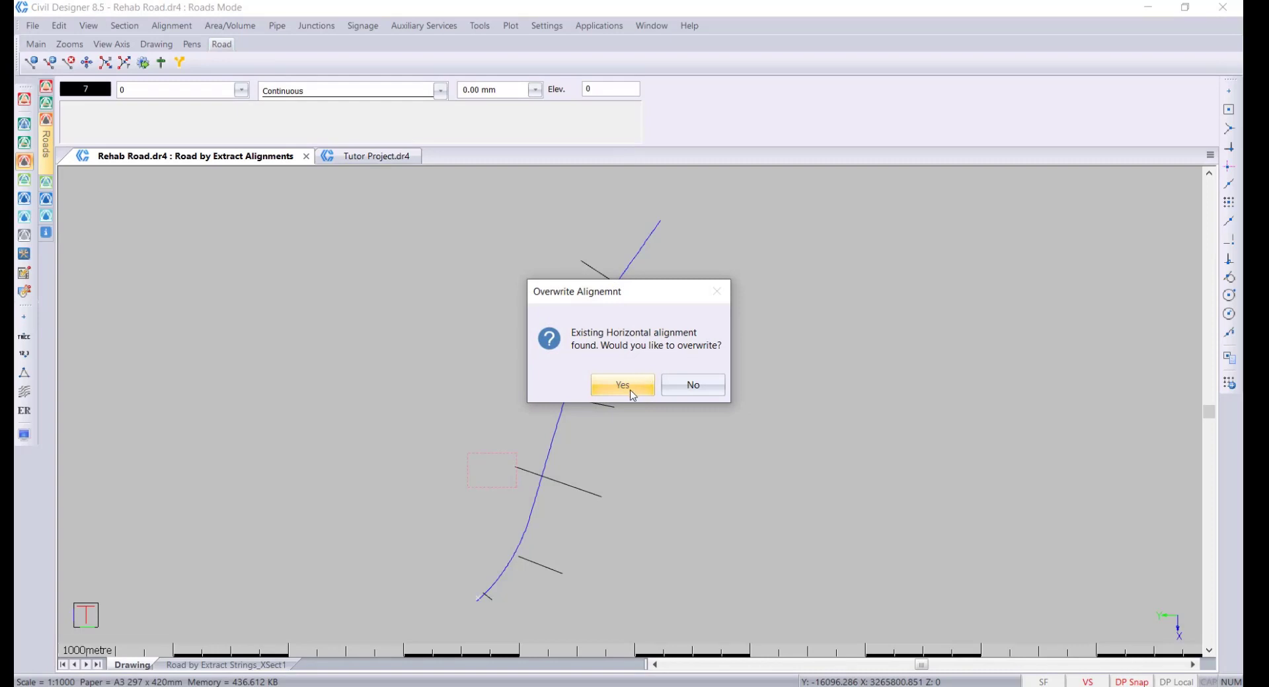
left_click(632, 395)
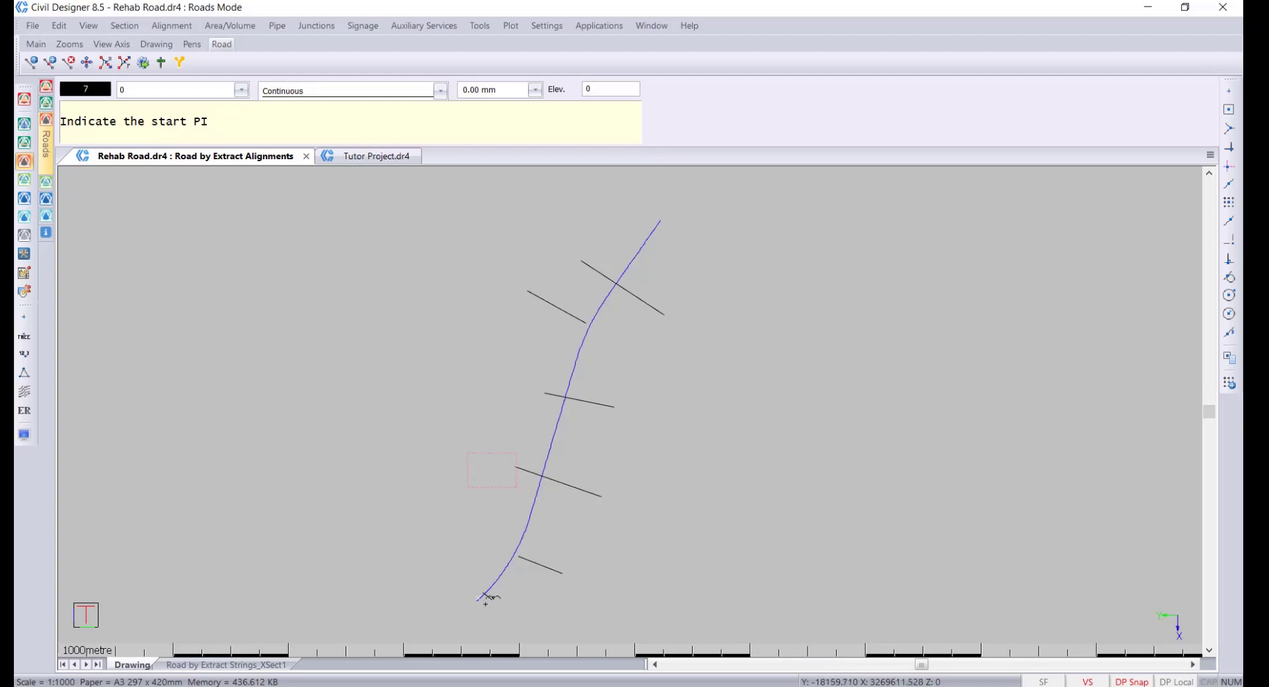
Step: Snap the start PI to the centreline's lower end and indicate a point on the first straight near the short marker line
scroll(487, 591, "up", 2)
scroll(642, 391, "up", 2)
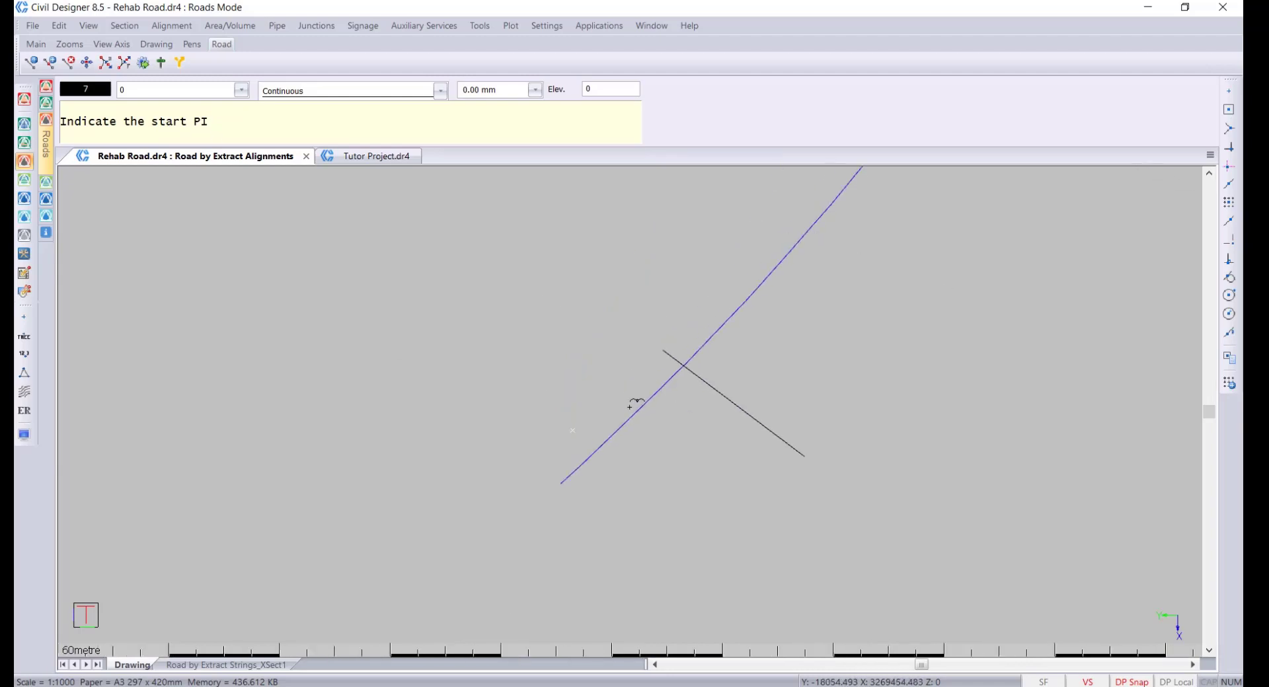
left_click(1231, 129)
left_click(562, 473)
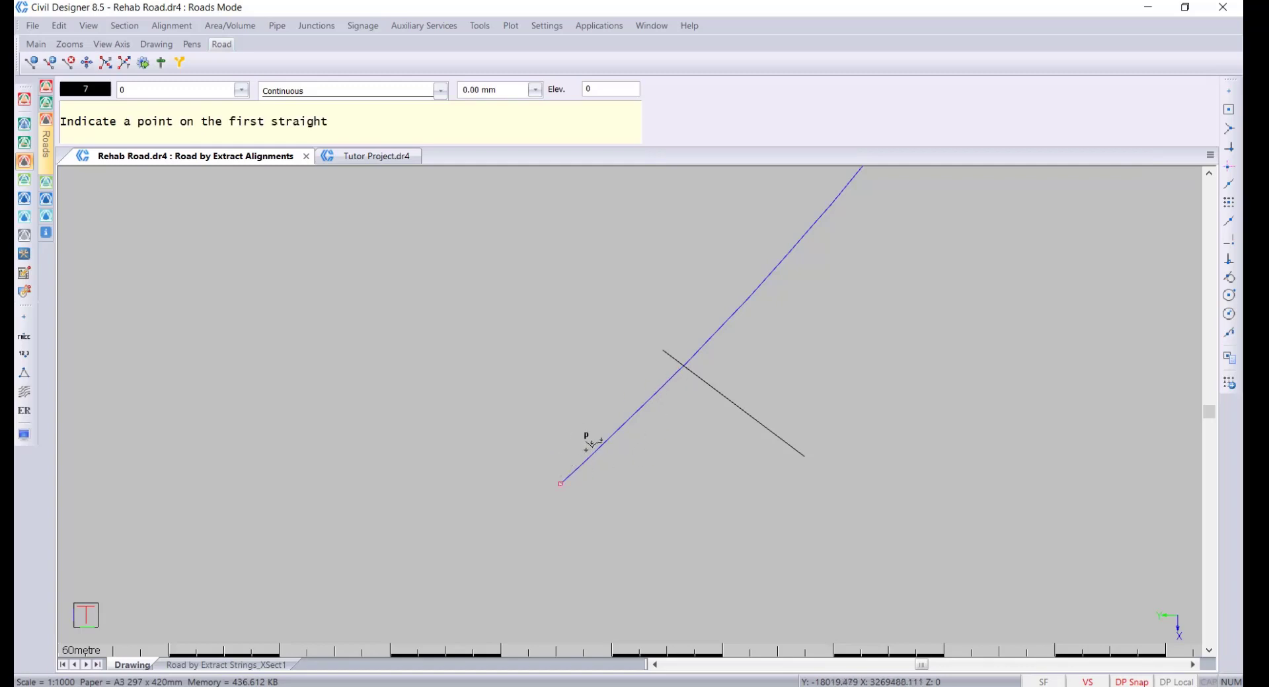
left_click(657, 390)
Step: Indicate the control point on the centreline's lower curve beside its marker line
scroll(734, 378, "down", 4)
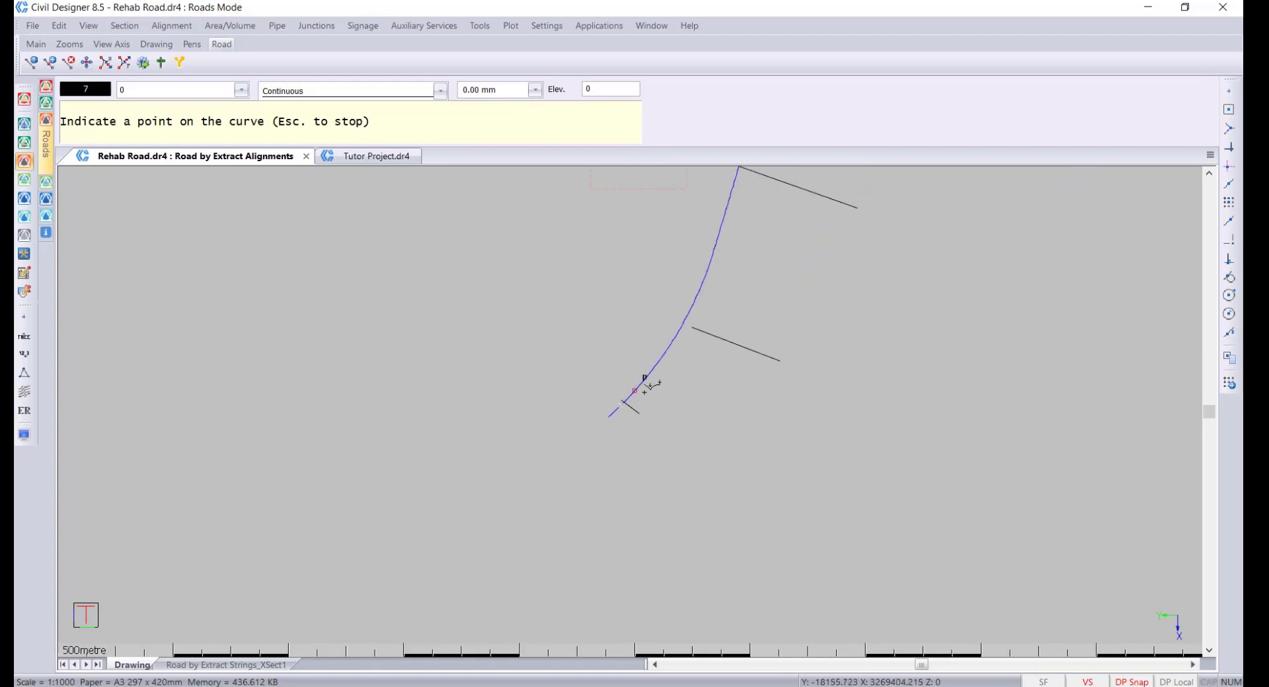
scroll(579, 384, "up", 3)
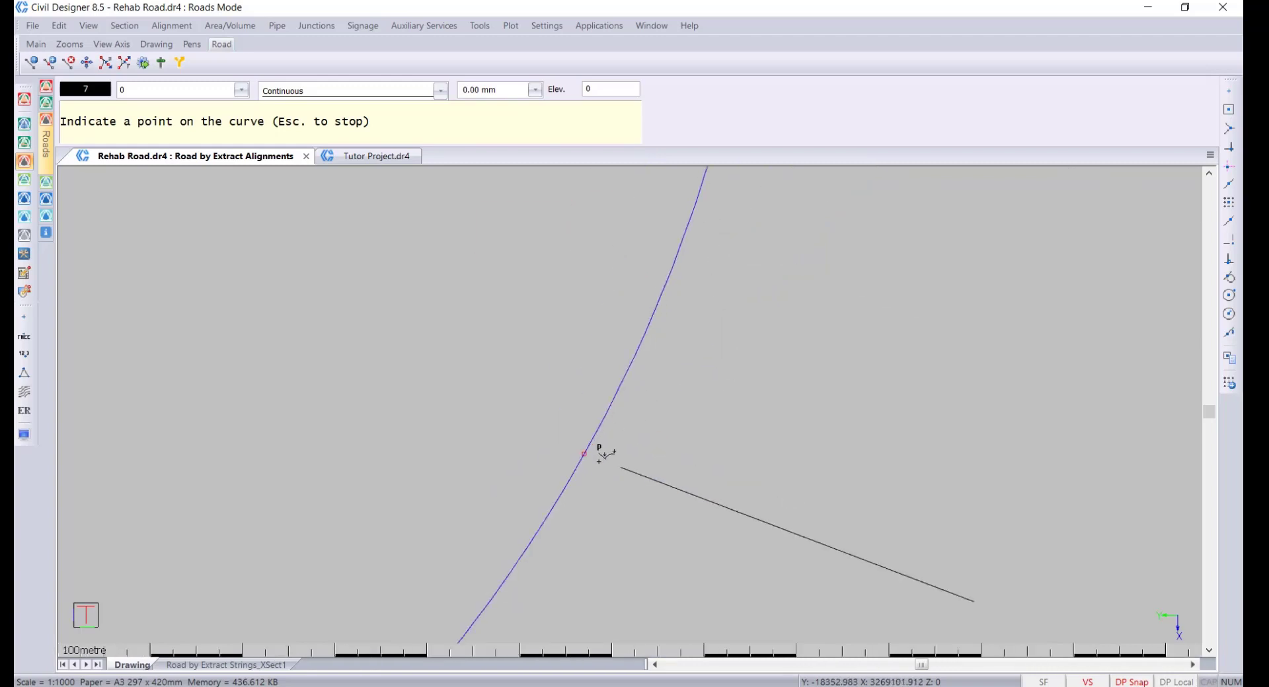
left_click(596, 456)
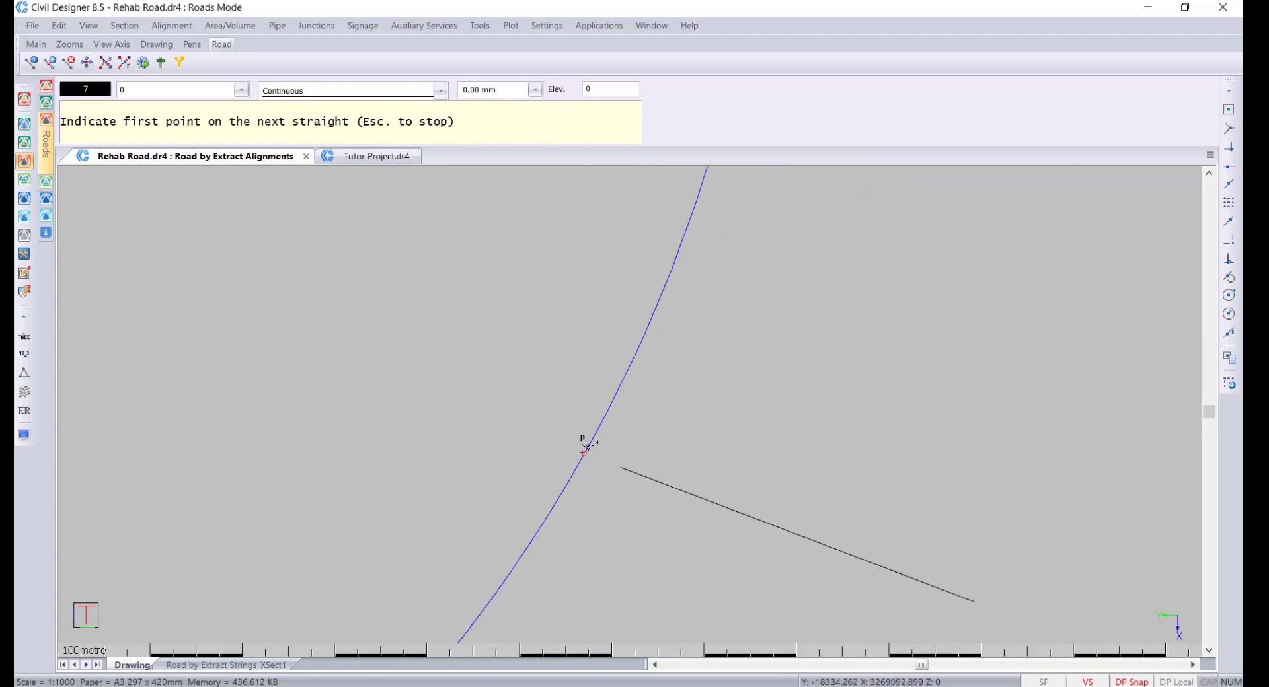
Step: Indicate two points on the centreline's long middle straight, one near each of its two marker lines
scroll(582, 444, "down", 4)
scroll(676, 351, "down", 1)
scroll(636, 391, "up", 1)
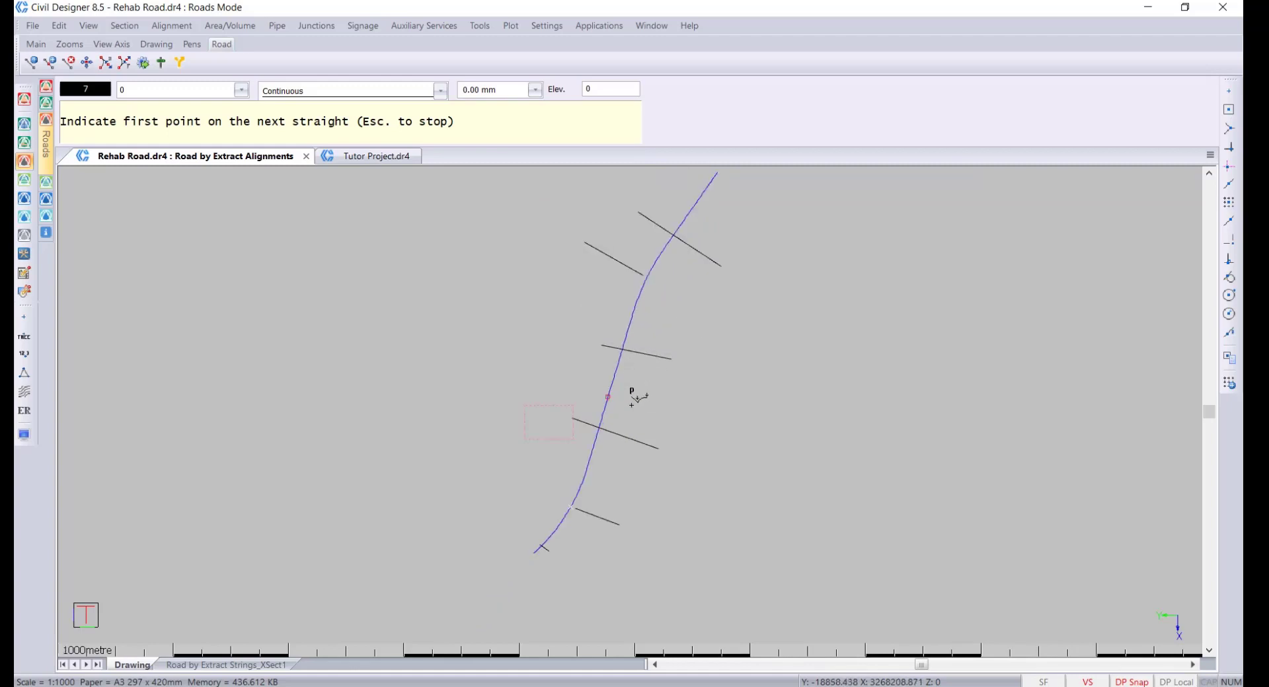
scroll(628, 409, "up", 1)
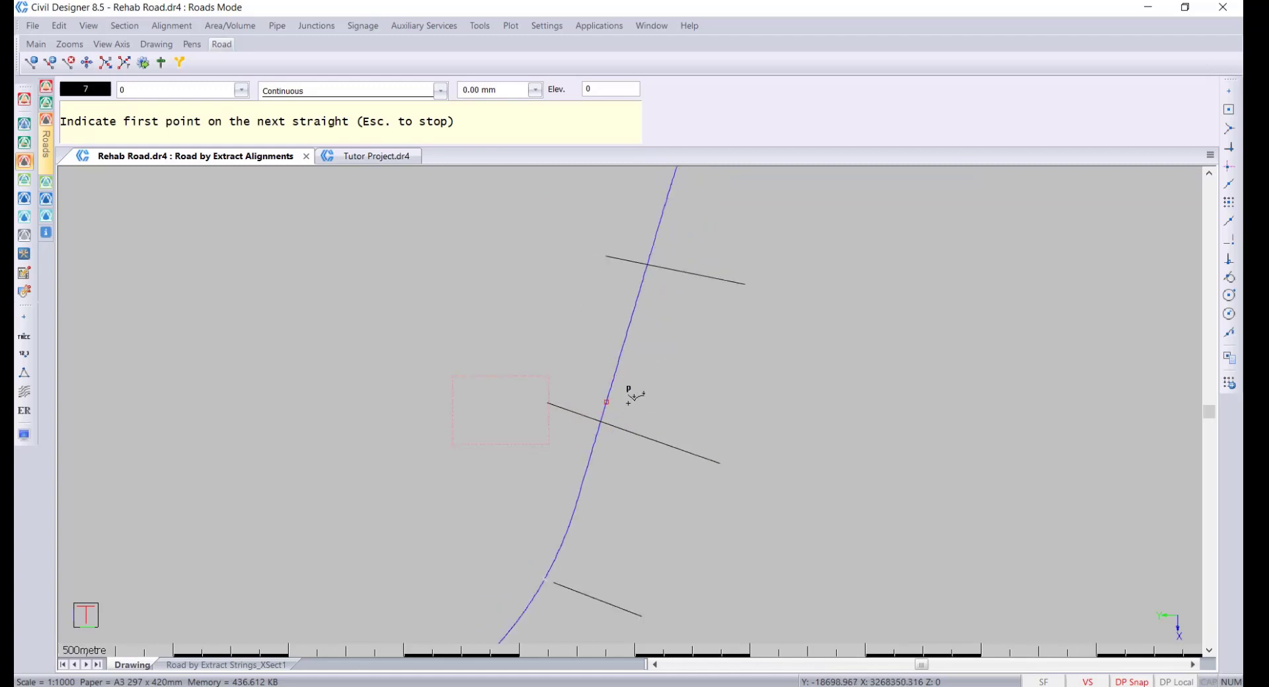
left_click(632, 397)
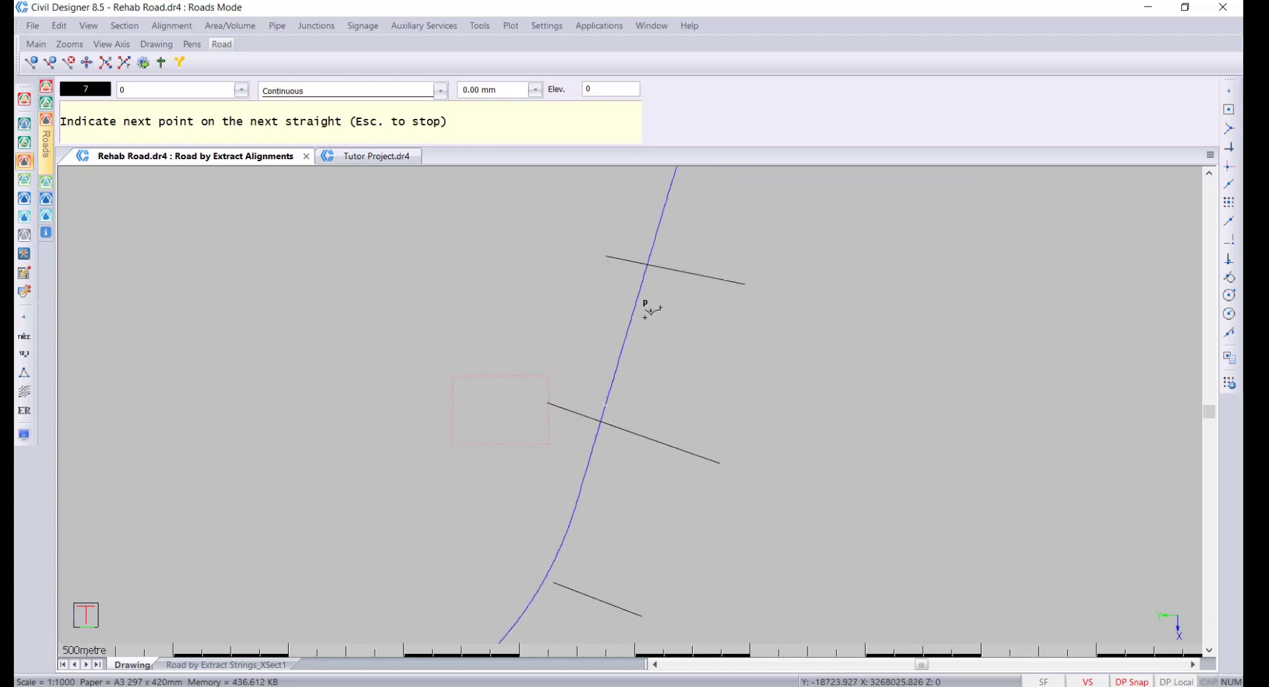
left_click(669, 285)
scroll(639, 391, "down", 2)
scroll(638, 392, "up", 1)
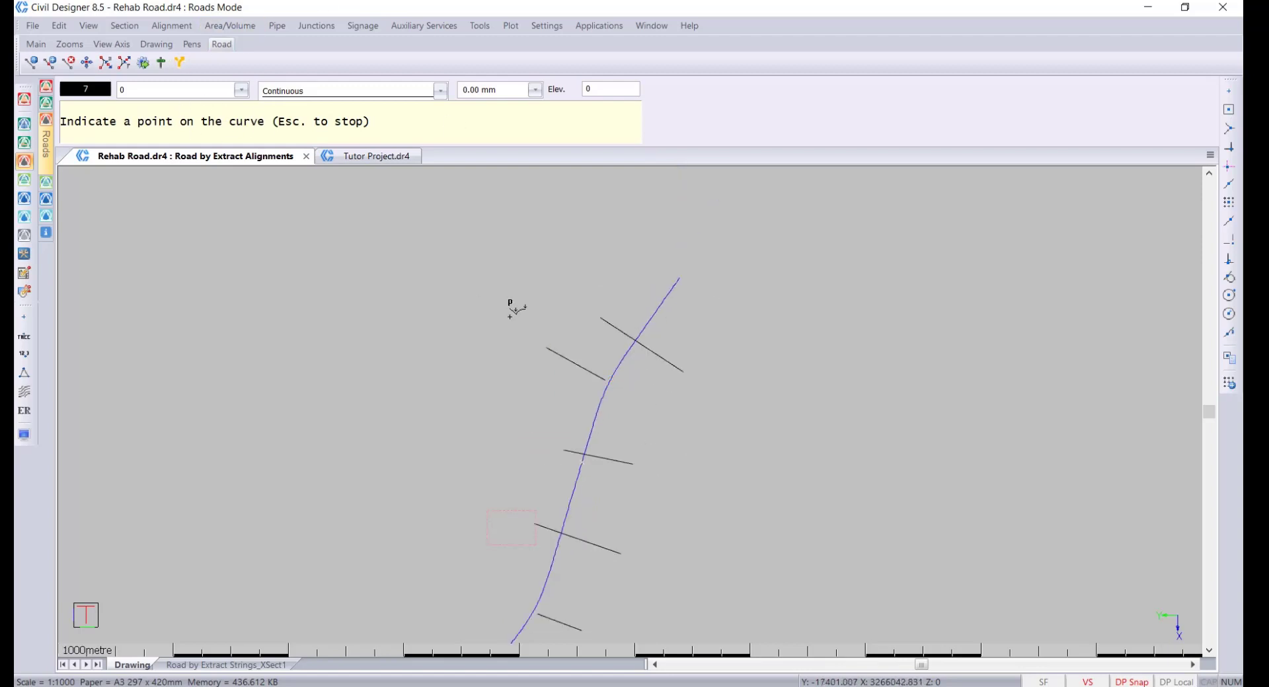
Step: Indicate the control point on the centreline's upper curve and two points on its final straight, ending the extraction
left_click(611, 389)
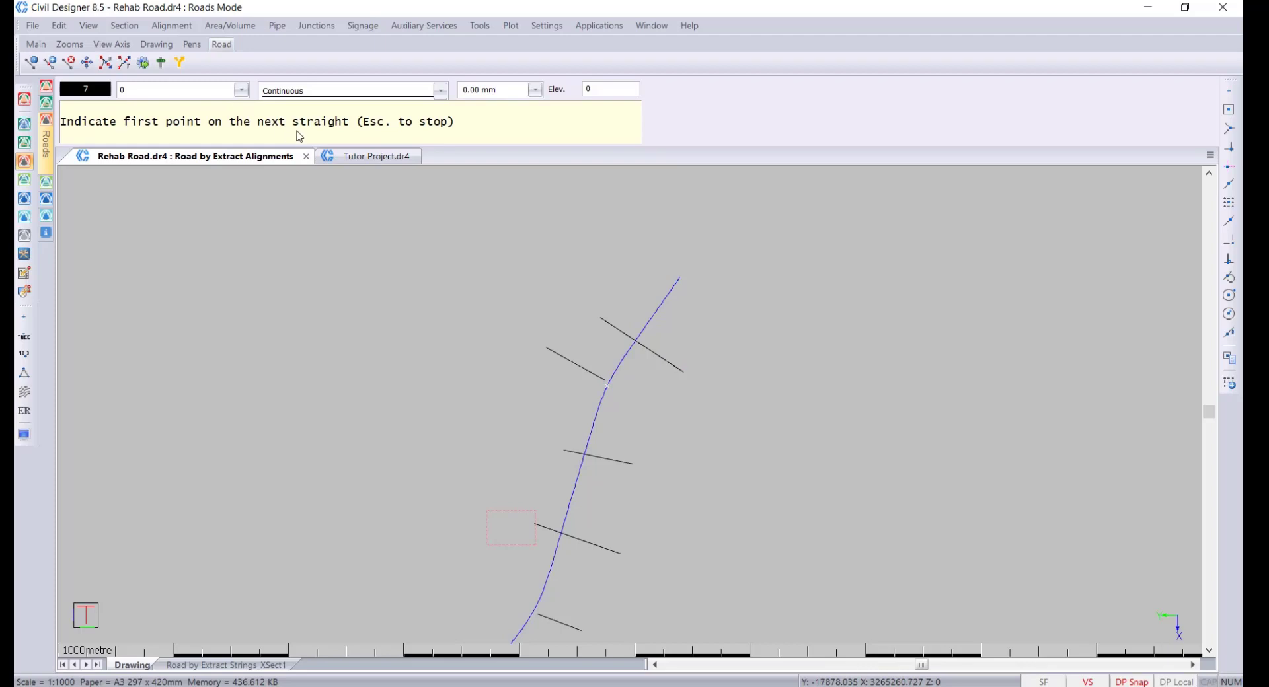
scroll(638, 398, "up", 2)
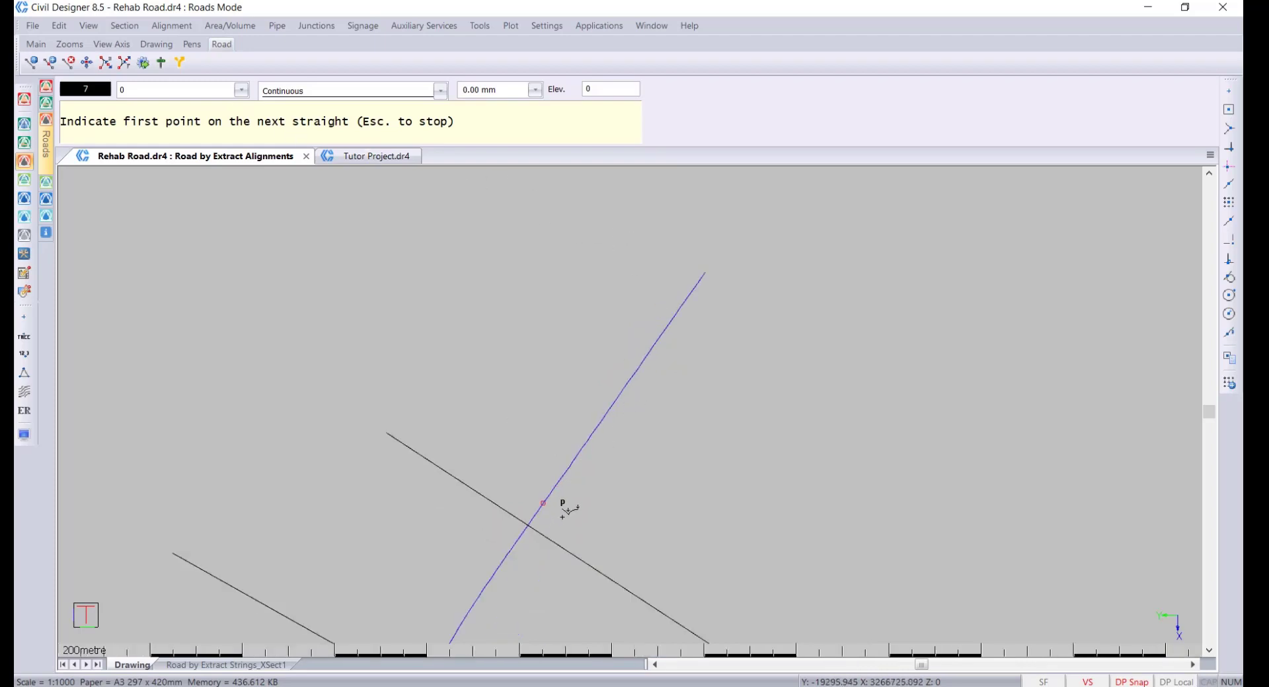
left_click(561, 519)
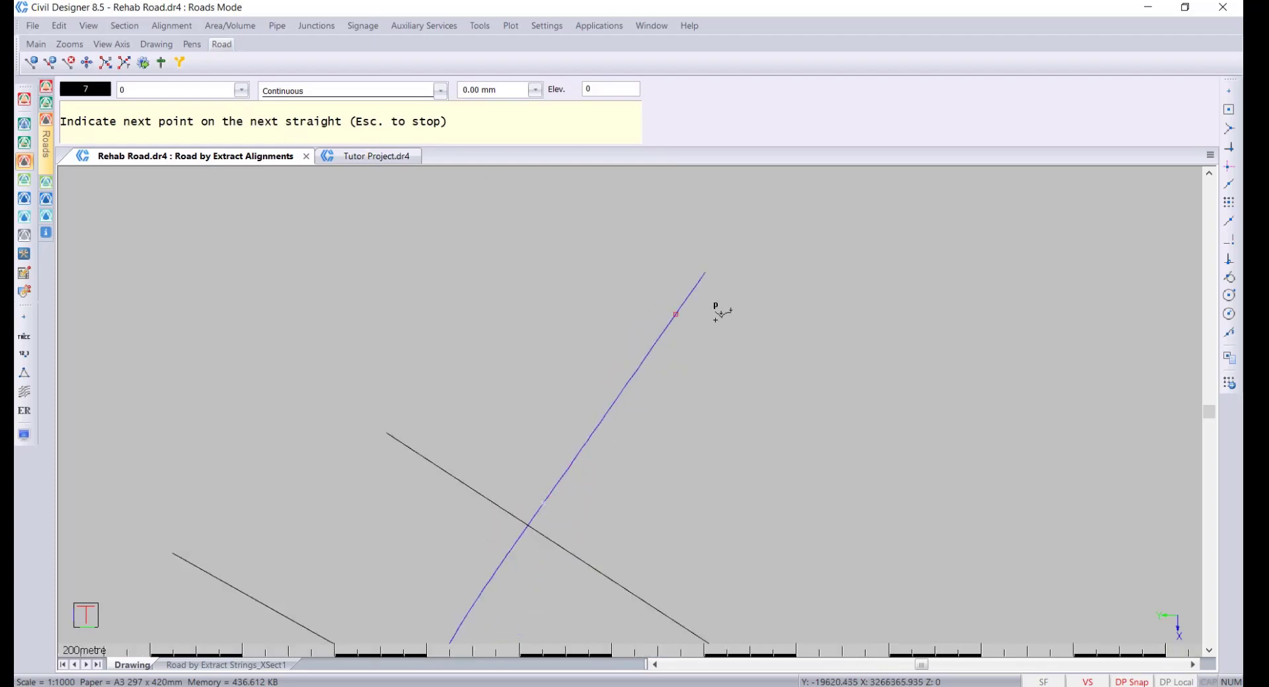
left_click(722, 265)
scroll(800, 438, "down", 3)
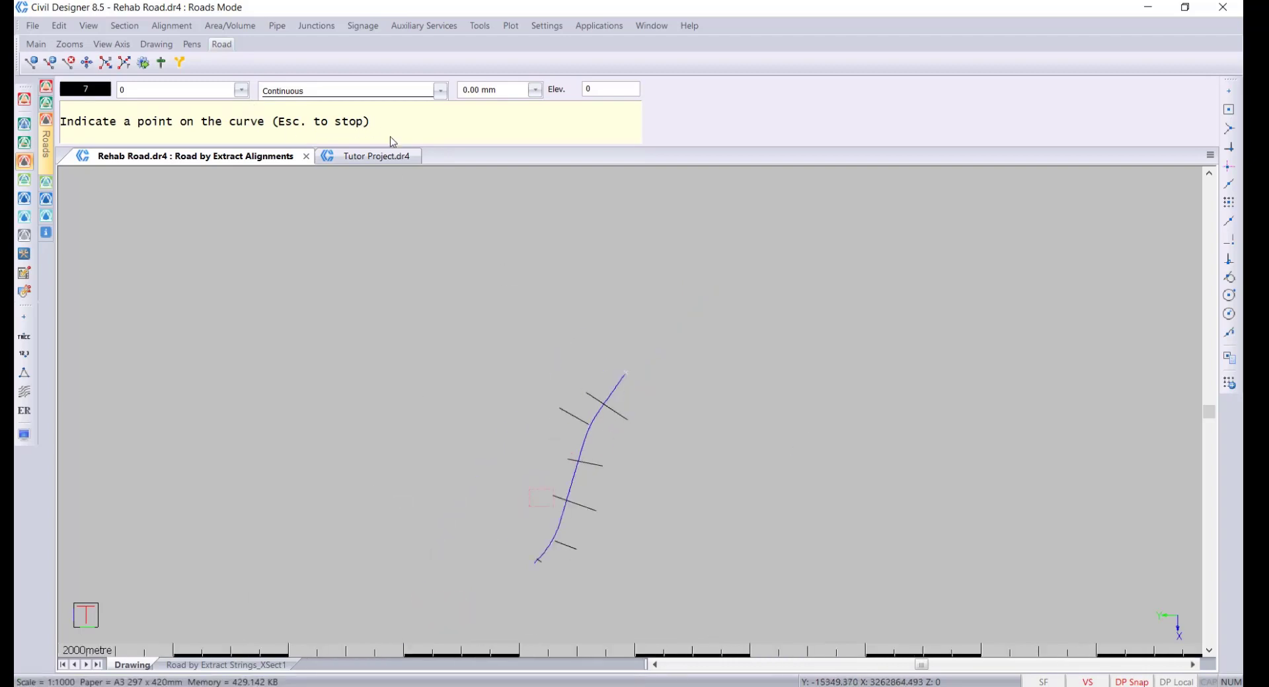
key("Escape")
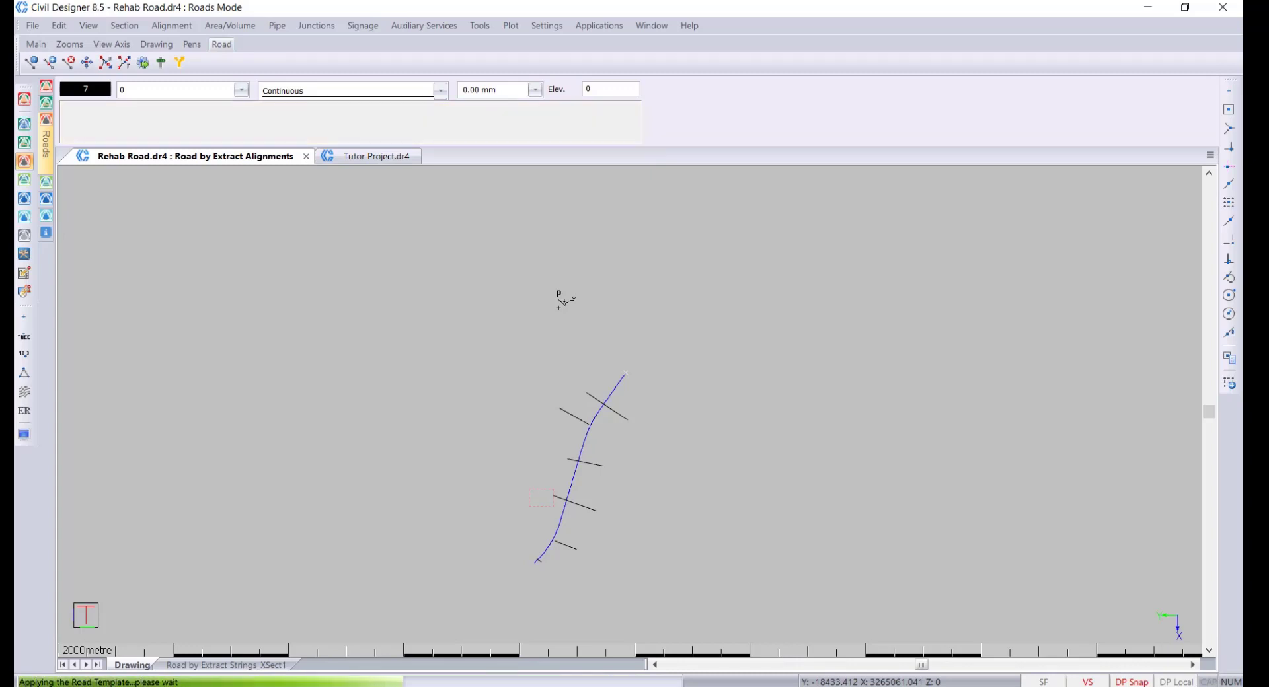
Step: Make Road by Extract Alignments visible in the road display settings
scroll(549, 532, "up", 1)
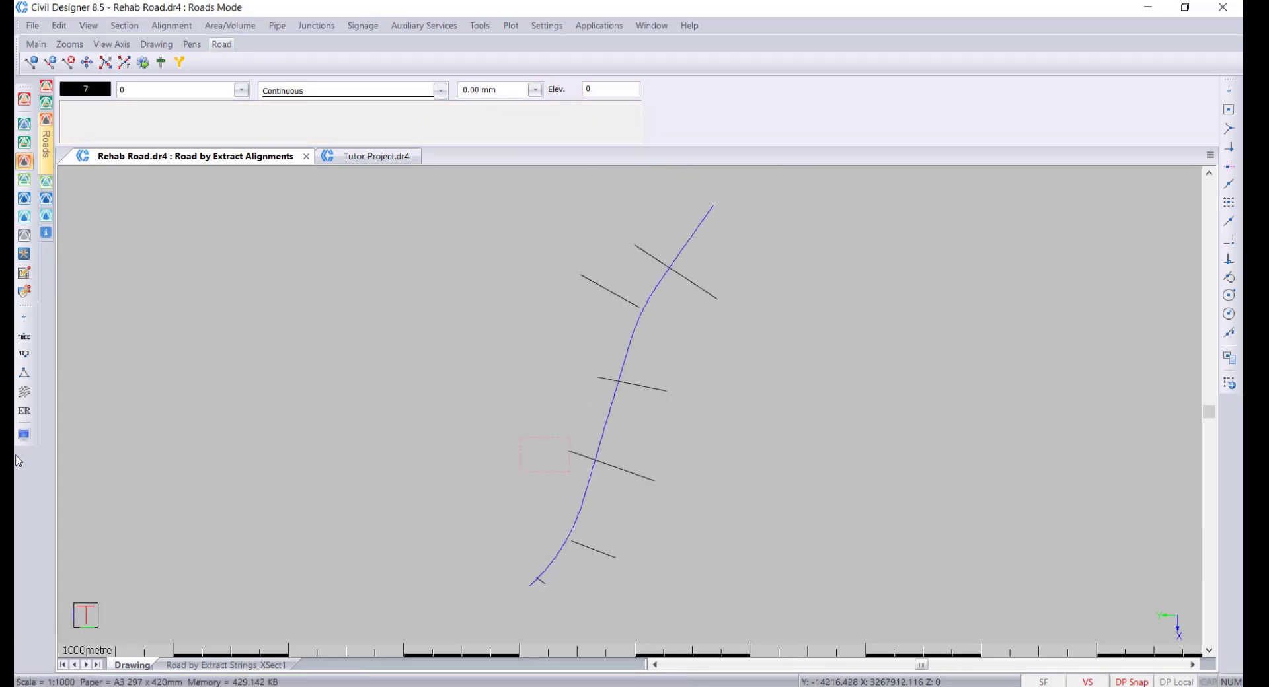
left_click(24, 435)
left_click(890, 200)
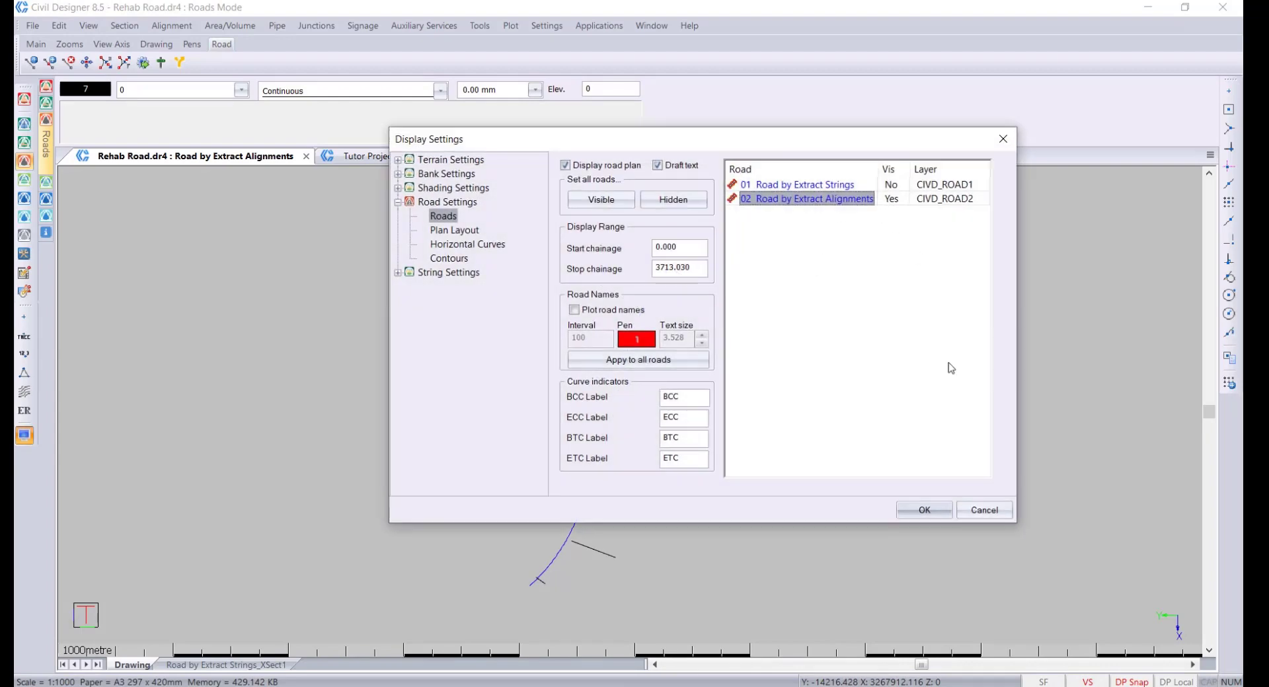
left_click(933, 511)
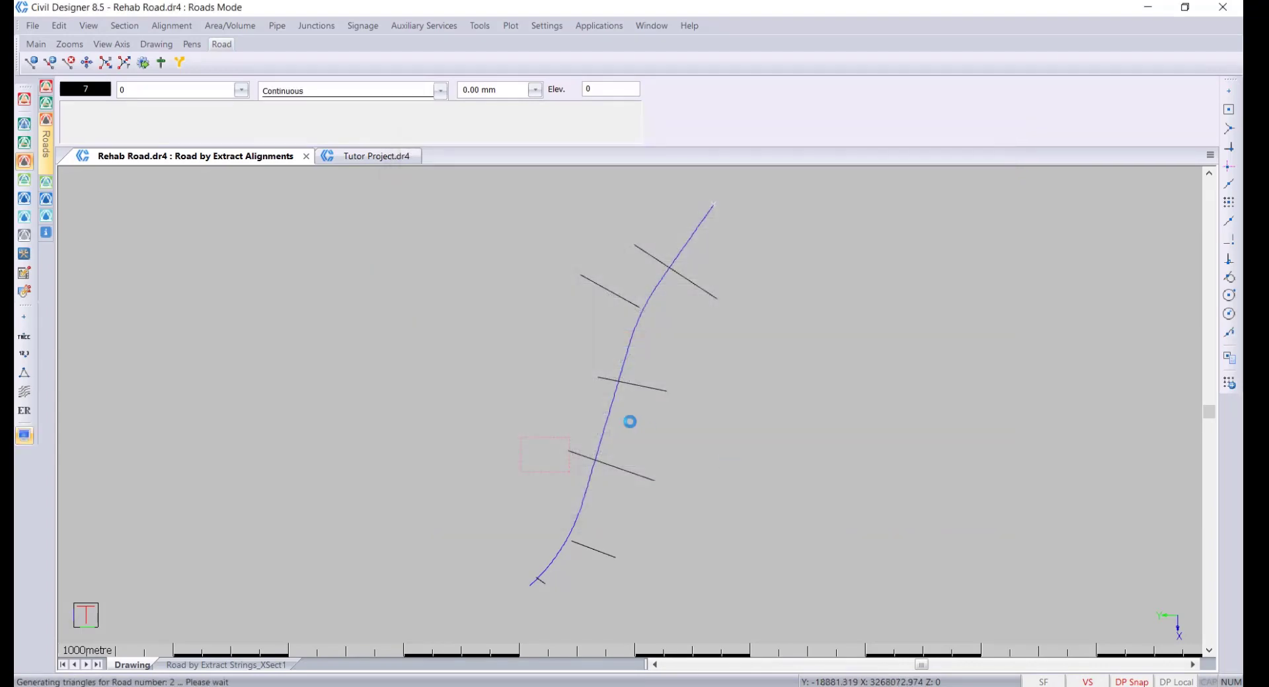
Step: Examine how the extracted road's centreline follows the CAD centreline through the lower curve
scroll(629, 405, "up", 4)
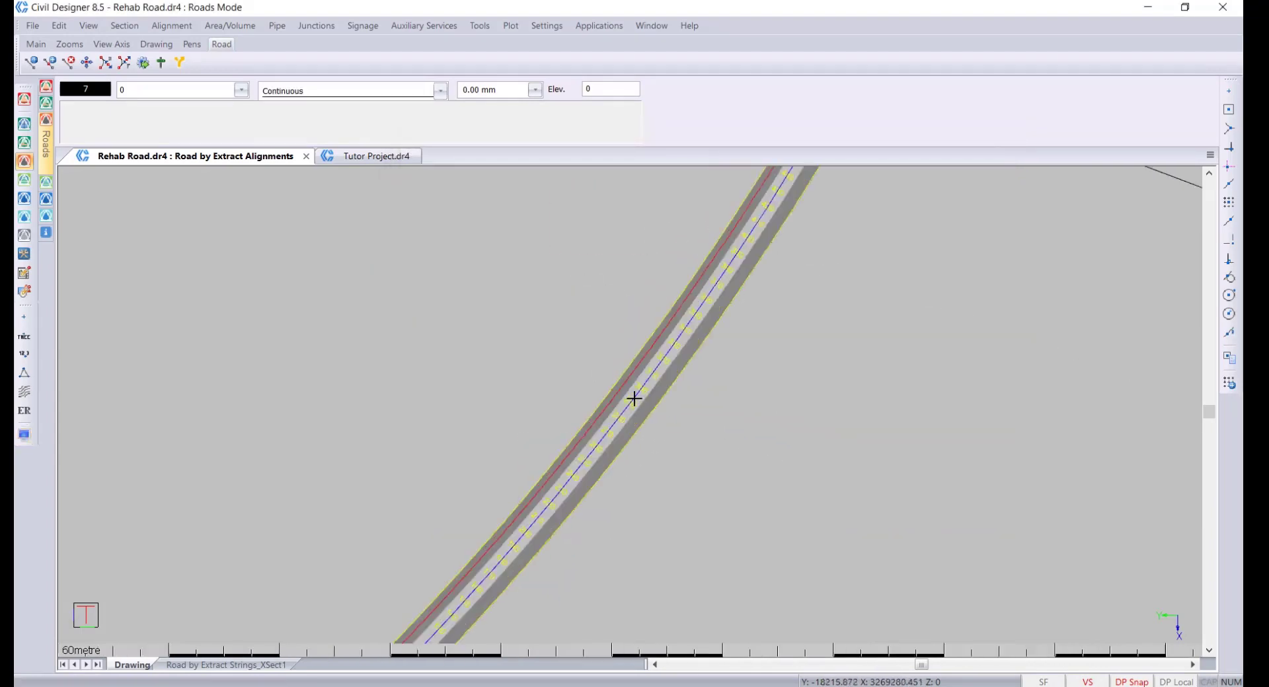
middle_click_drag(823, 159, 626, 405)
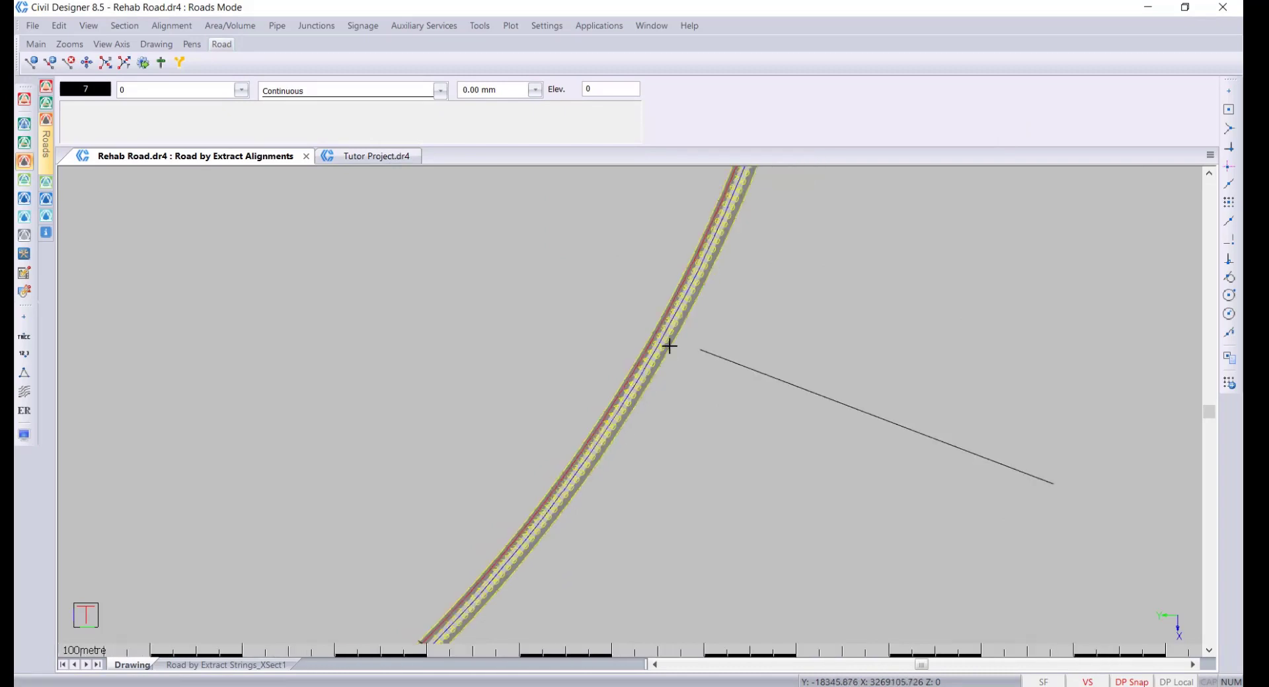
scroll(637, 394, "up", 3)
scroll(661, 417, "up", 3)
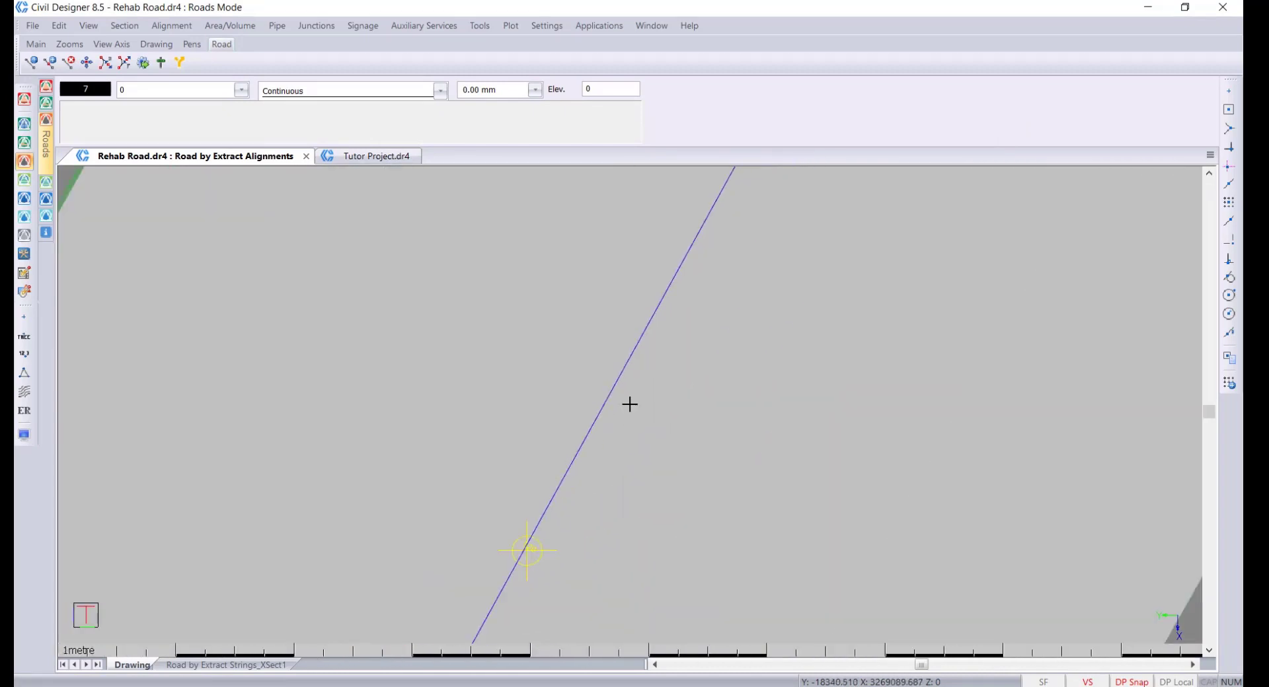
scroll(591, 470, "down", 3)
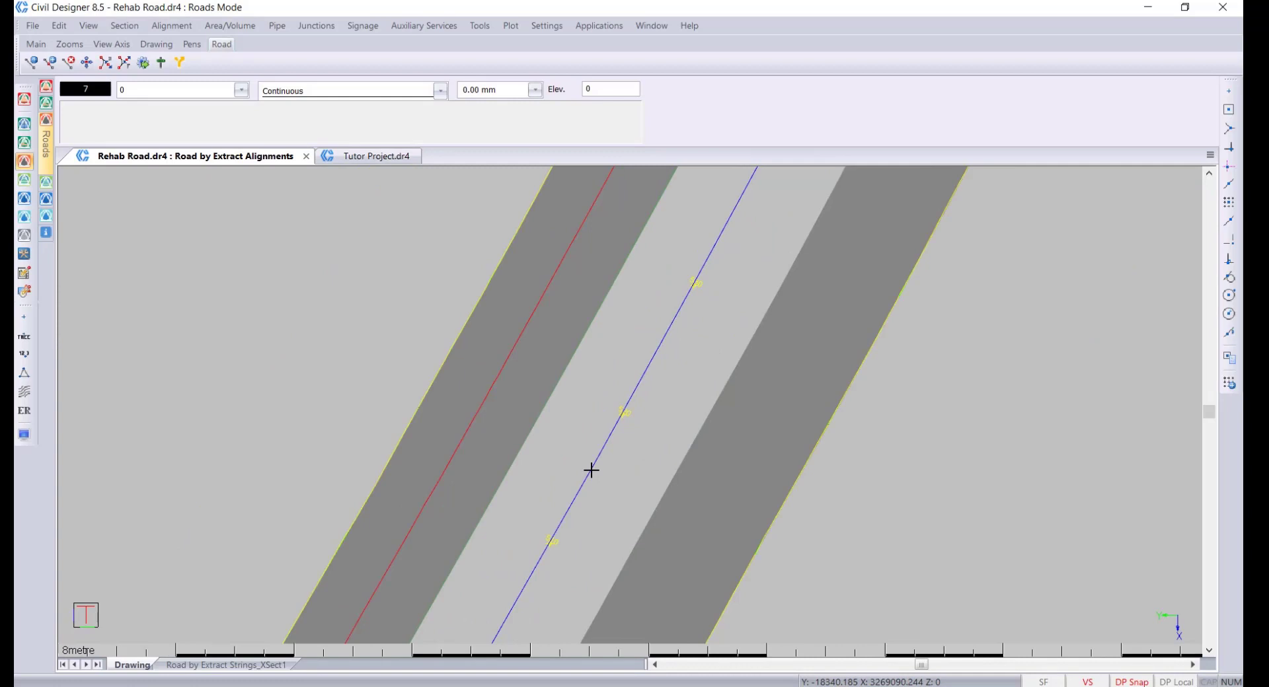
Step: Select the road's horizontal alignment and check its fit to the CAD centreline at a chainage marker on the lower curve
left_click(591, 470)
scroll(645, 398, "up", 3)
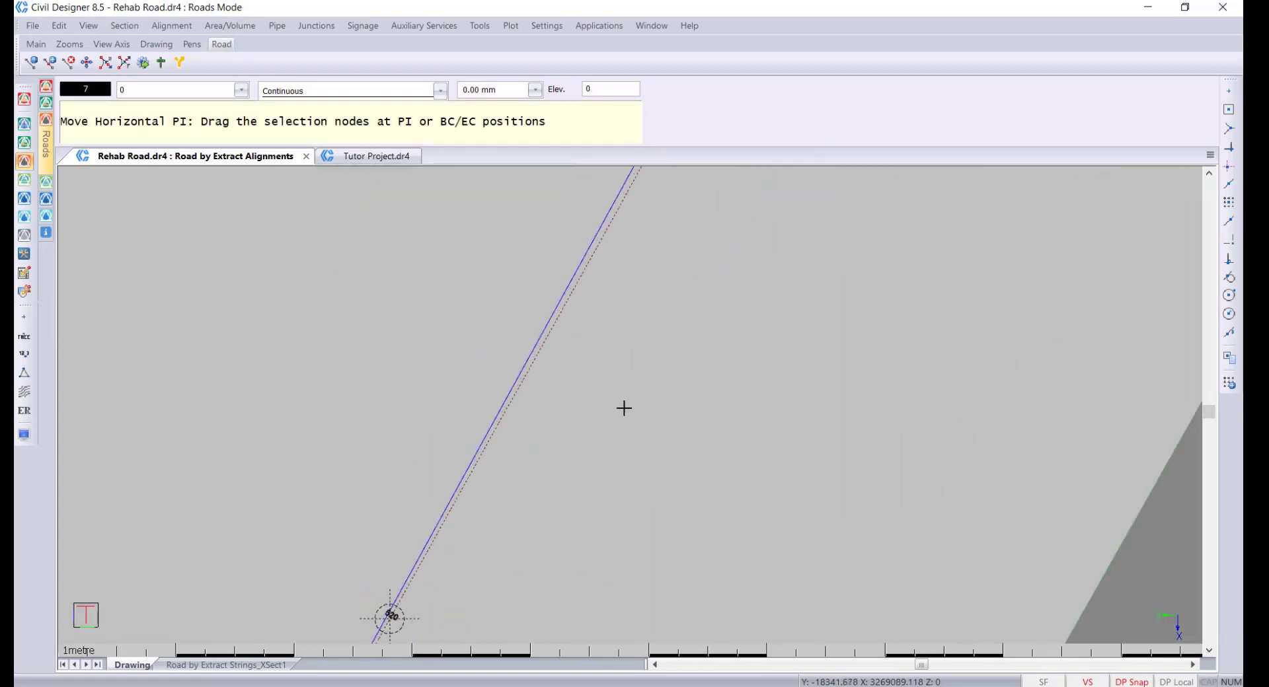
scroll(625, 408, "down", 2)
scroll(614, 423, "up", 3)
scroll(636, 409, "up", 2)
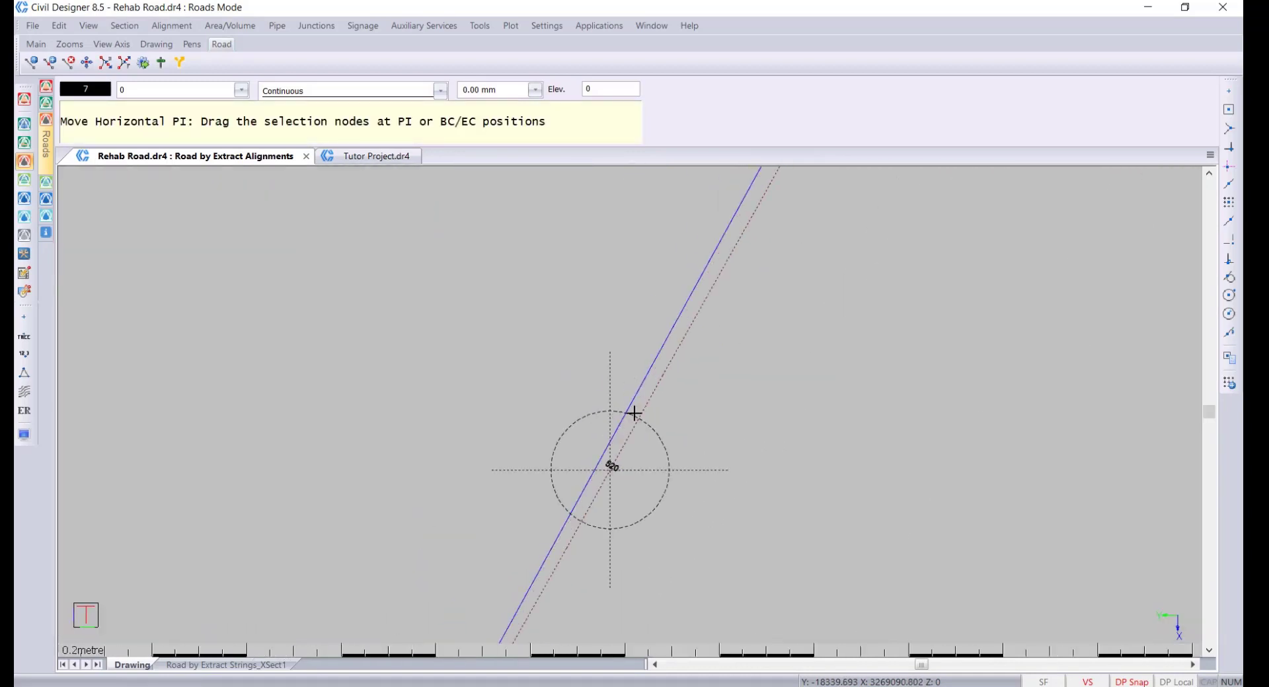
scroll(641, 407, "down", 8)
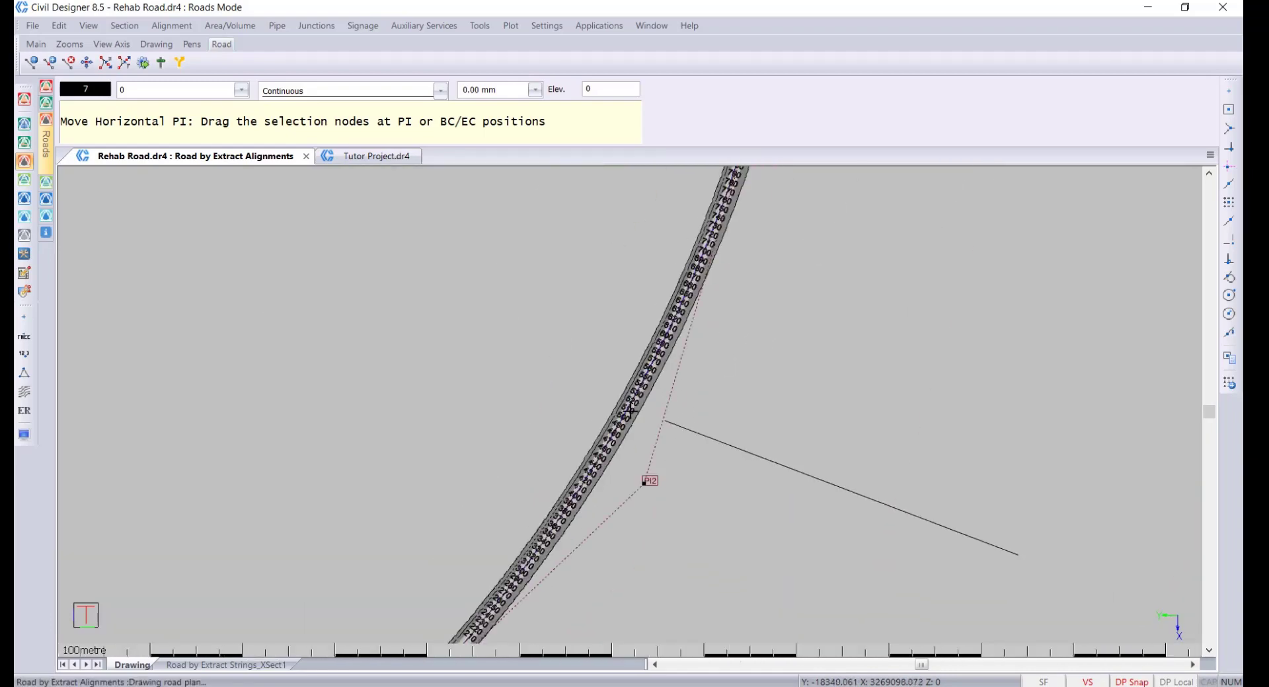
Step: Inspect the selected alignment's fit at the road's start and along the lower curve to where it meets the middle straight
scroll(632, 403, "up", 3)
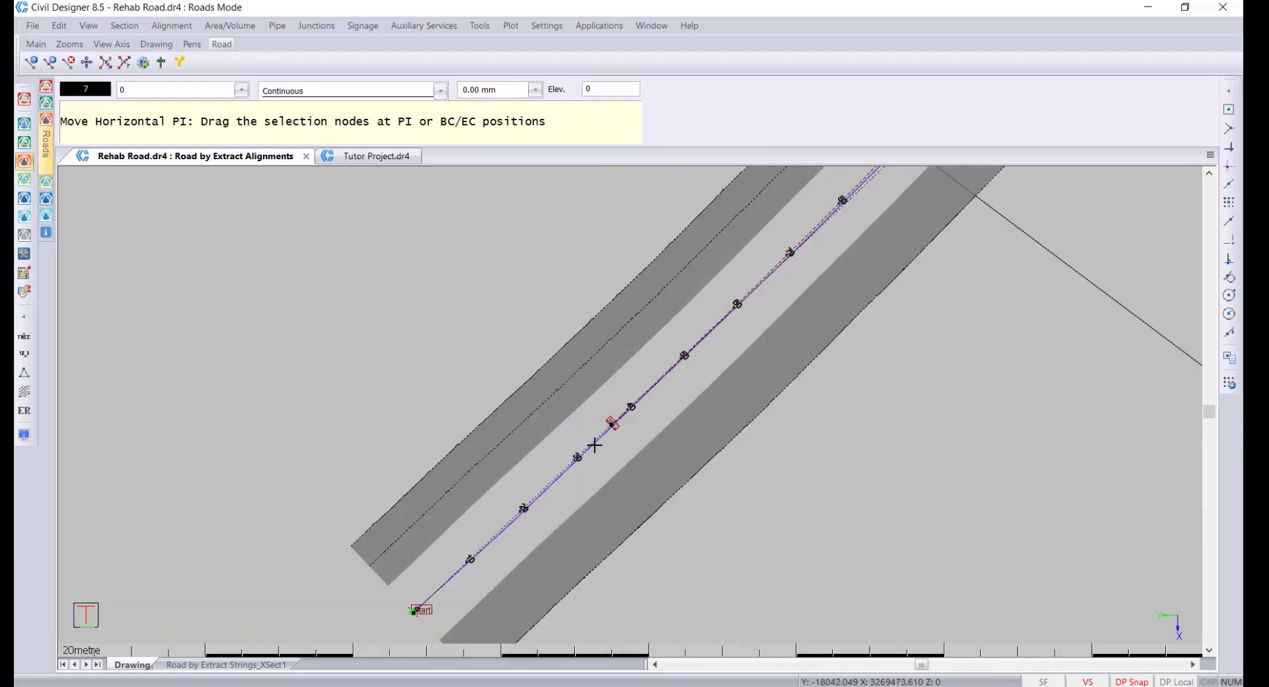
scroll(594, 445, "down", 3)
scroll(684, 355, "down", 3)
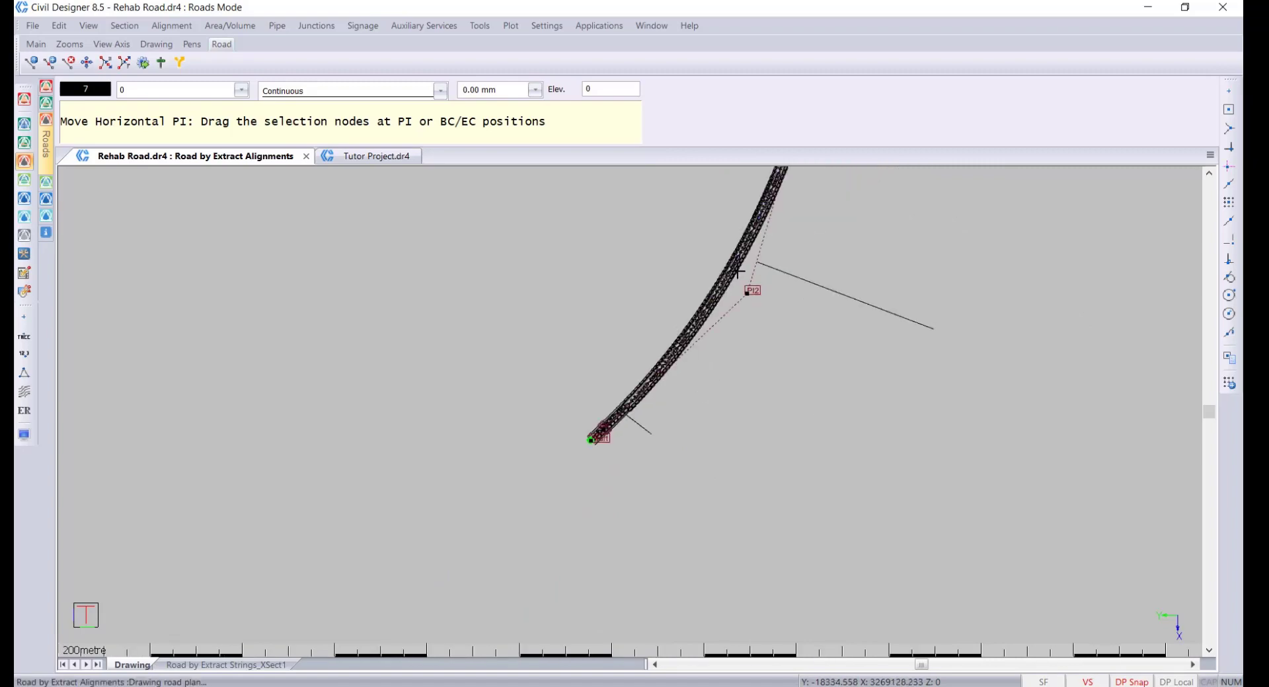
scroll(733, 272, "up", 2)
scroll(626, 406, "down", 1)
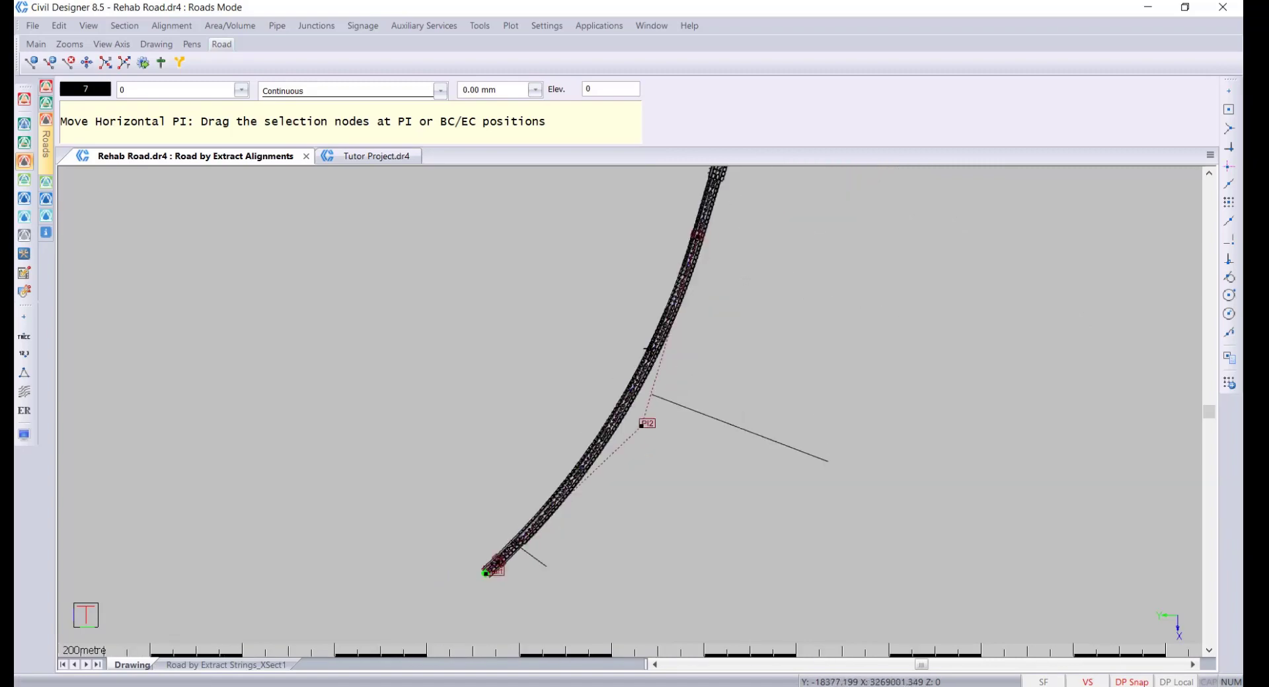
scroll(651, 374, "up", 2)
scroll(657, 403, "down", 2)
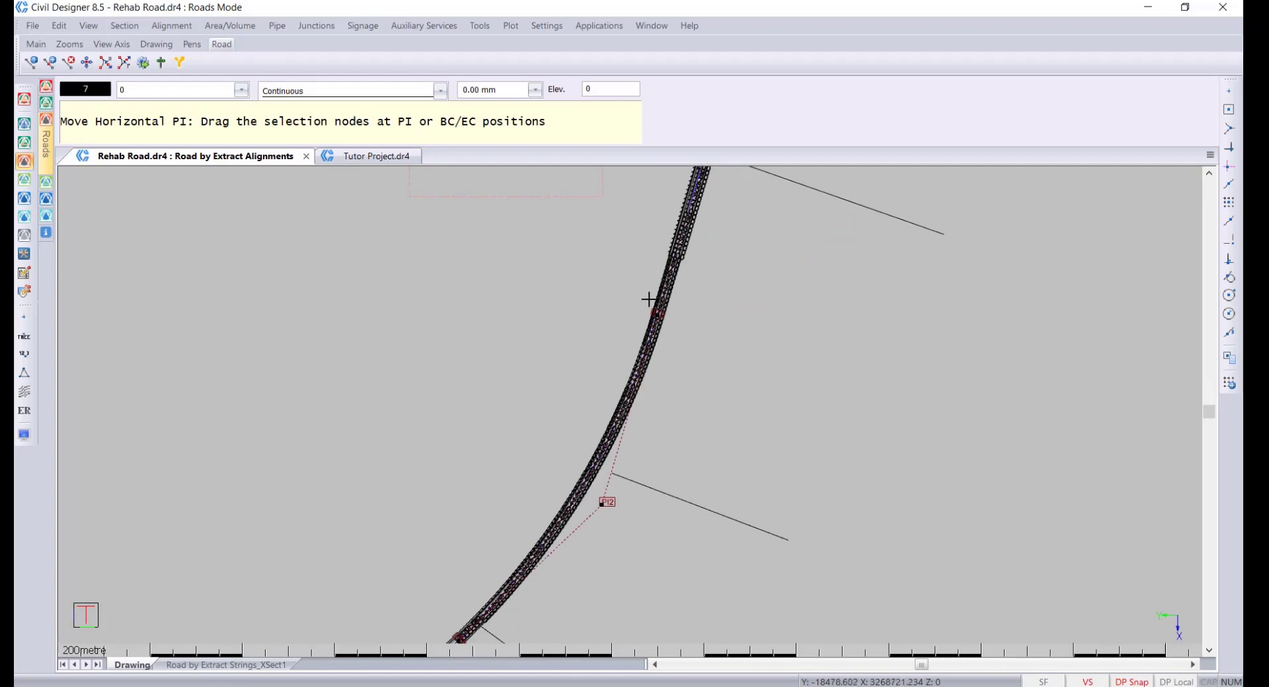
scroll(648, 299, "up", 2)
scroll(672, 371, "up", 2)
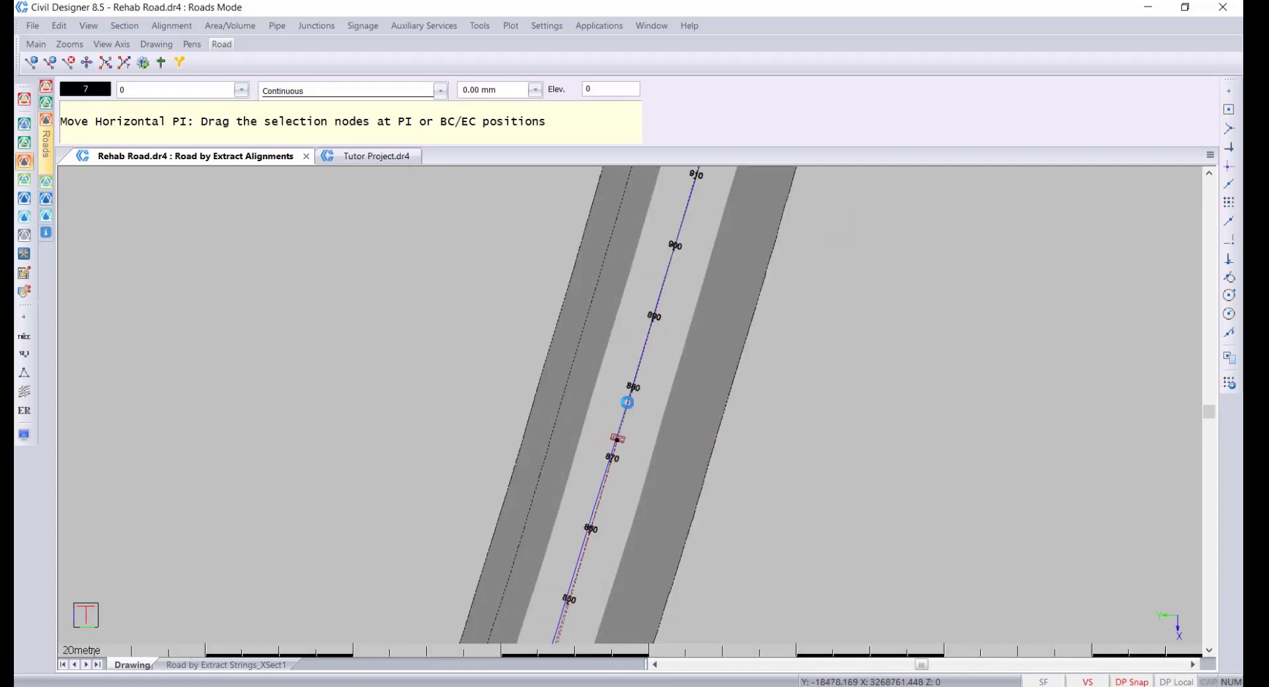
scroll(628, 404, "up", 2)
scroll(632, 402, "down", 2)
scroll(631, 405, "up", 4)
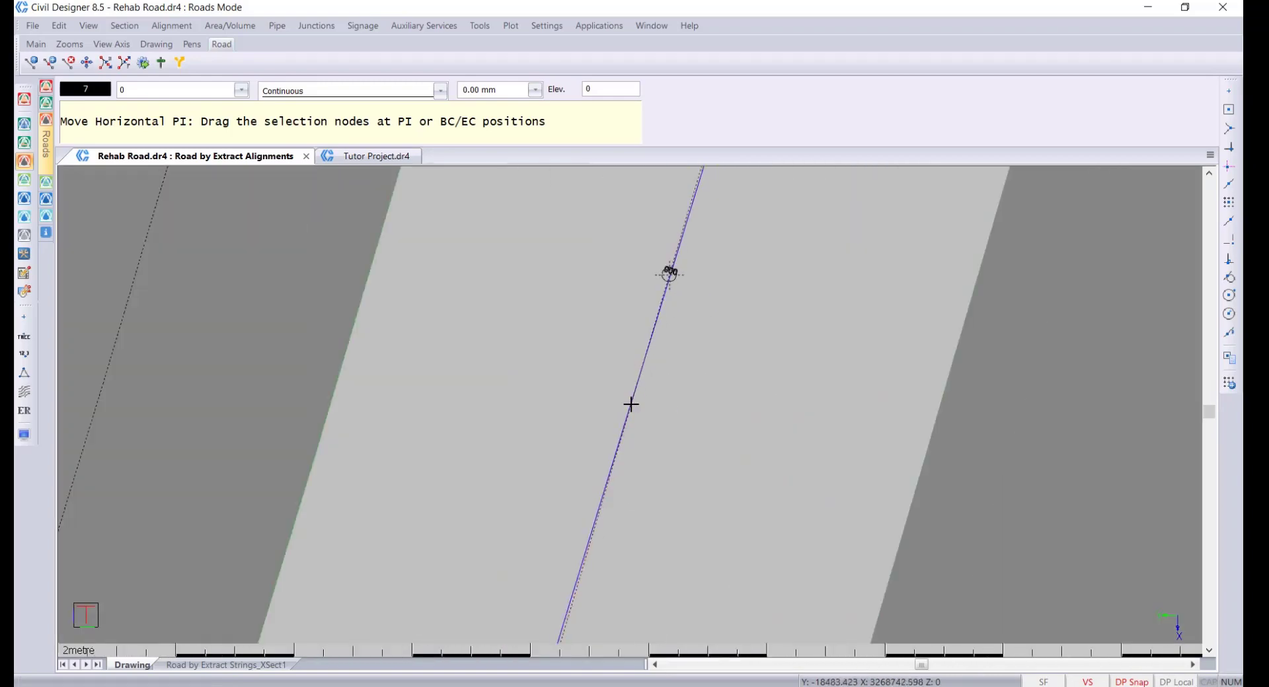
scroll(632, 405, "down", 10)
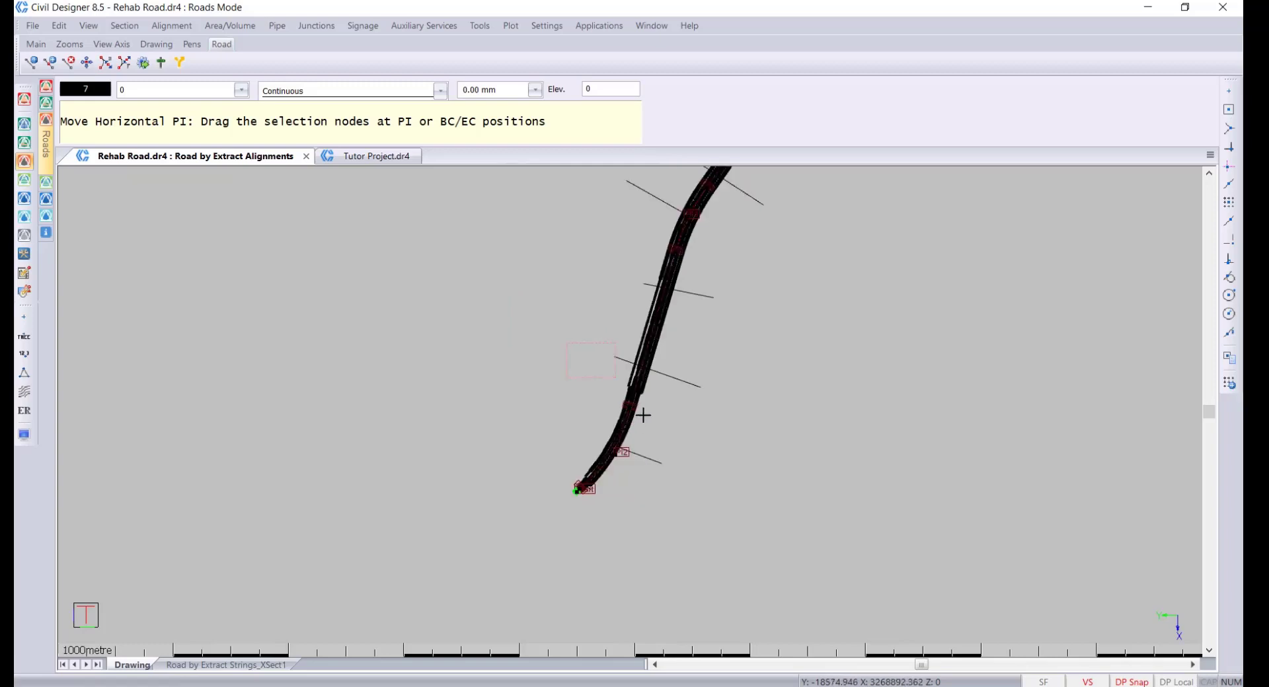
Step: Review the extracted PIs and their curve radii in the horizontal alignment table and close it
scroll(635, 370, "down", 3)
scroll(629, 339, "up", 3)
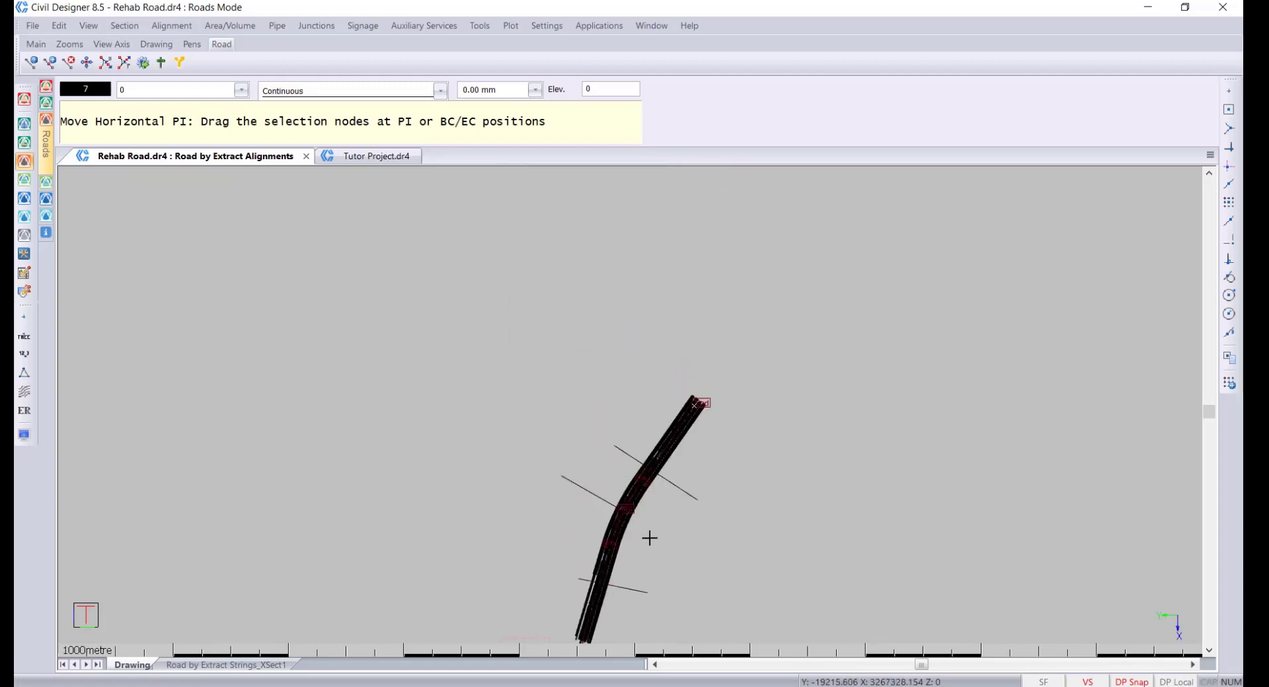
scroll(629, 408, "up", 1)
scroll(628, 407, "down", 1)
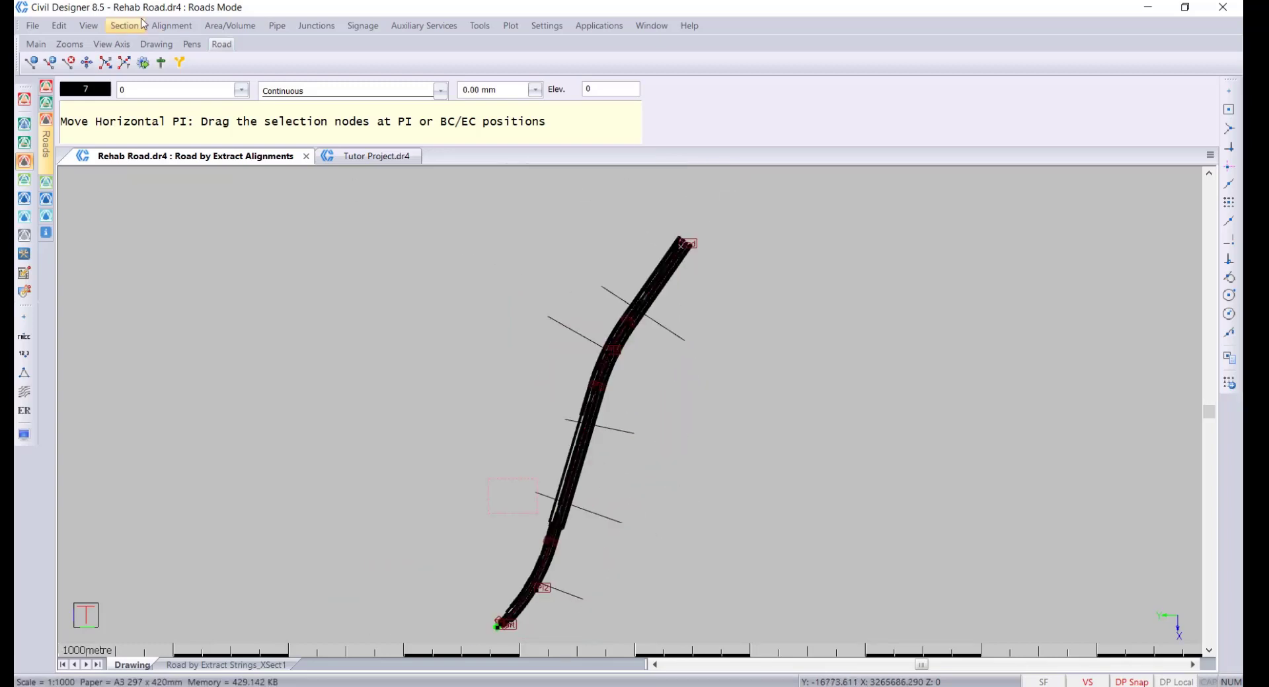
left_click(172, 25)
mouse_move(195, 42)
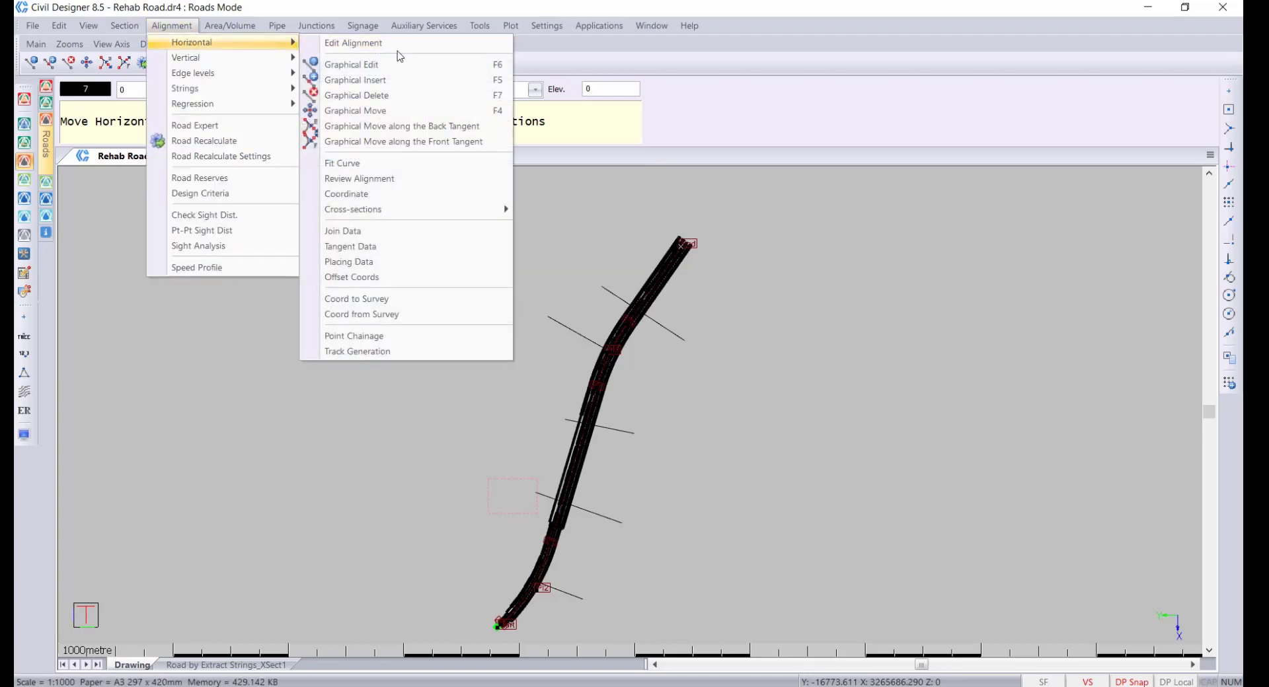
left_click(370, 43)
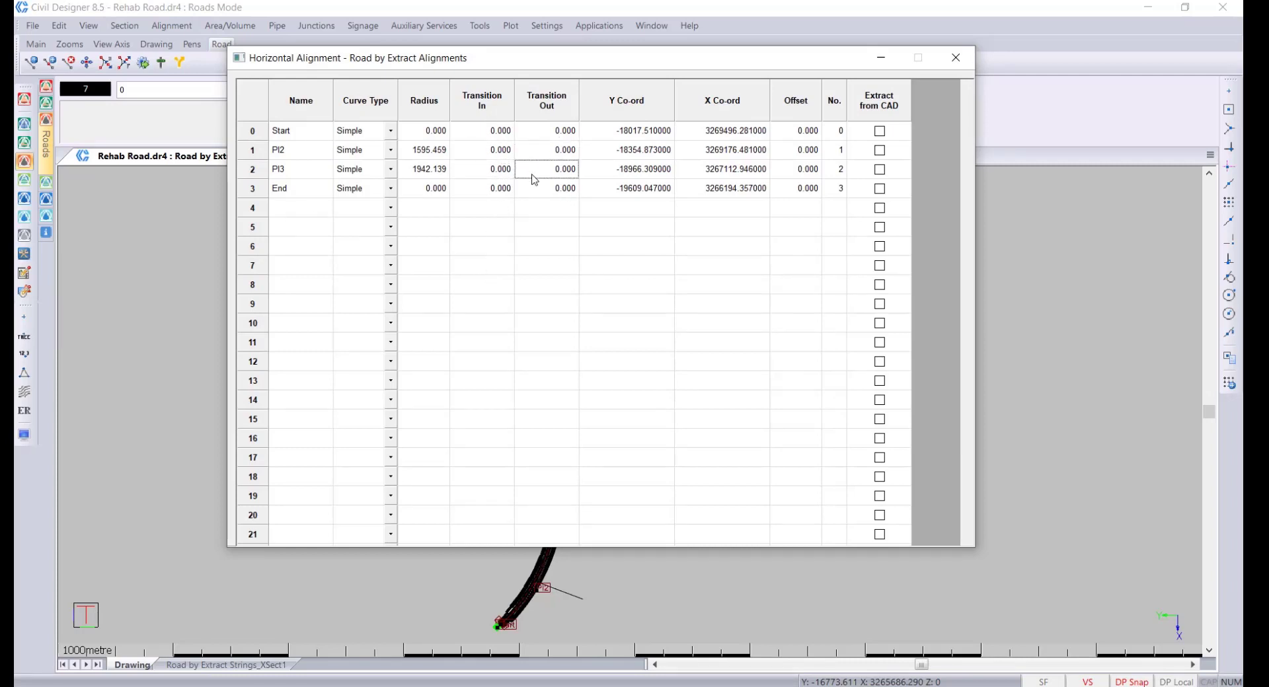
left_click(957, 58)
Step: Examine the road along the upper straight near its crossing marker line, then view the full road
scroll(651, 368, "up", 3)
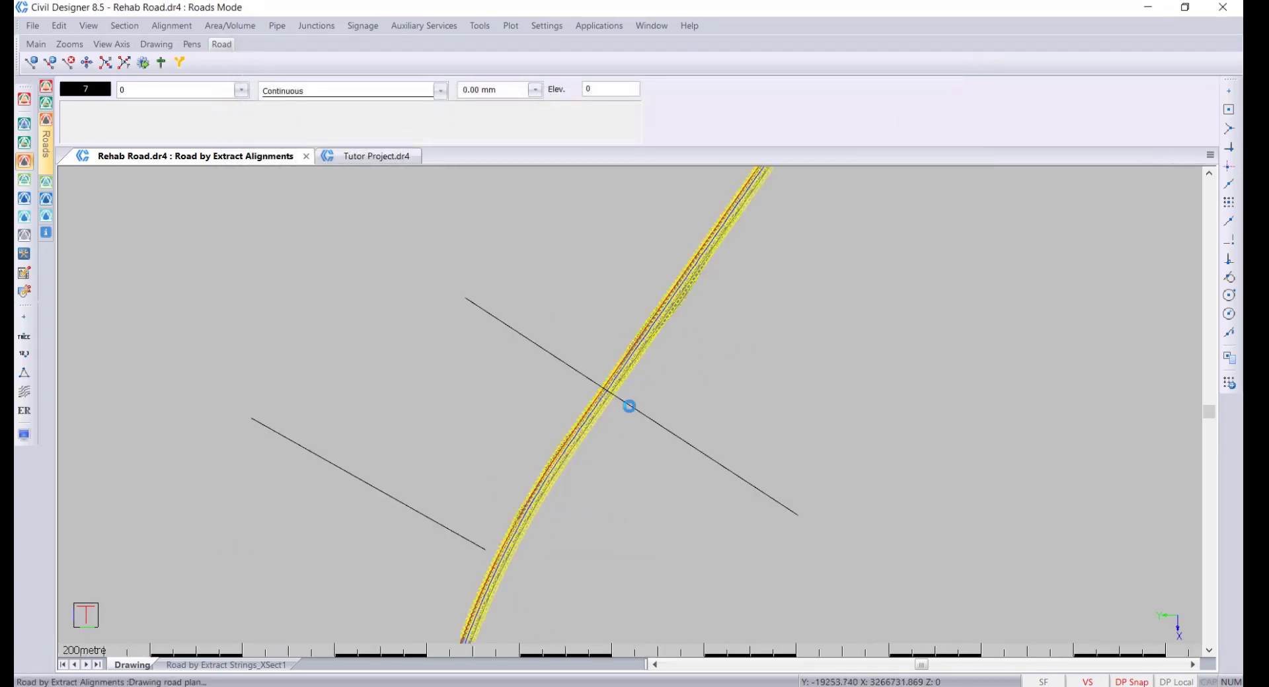
scroll(630, 406, "up", 1)
scroll(621, 379, "up", 3)
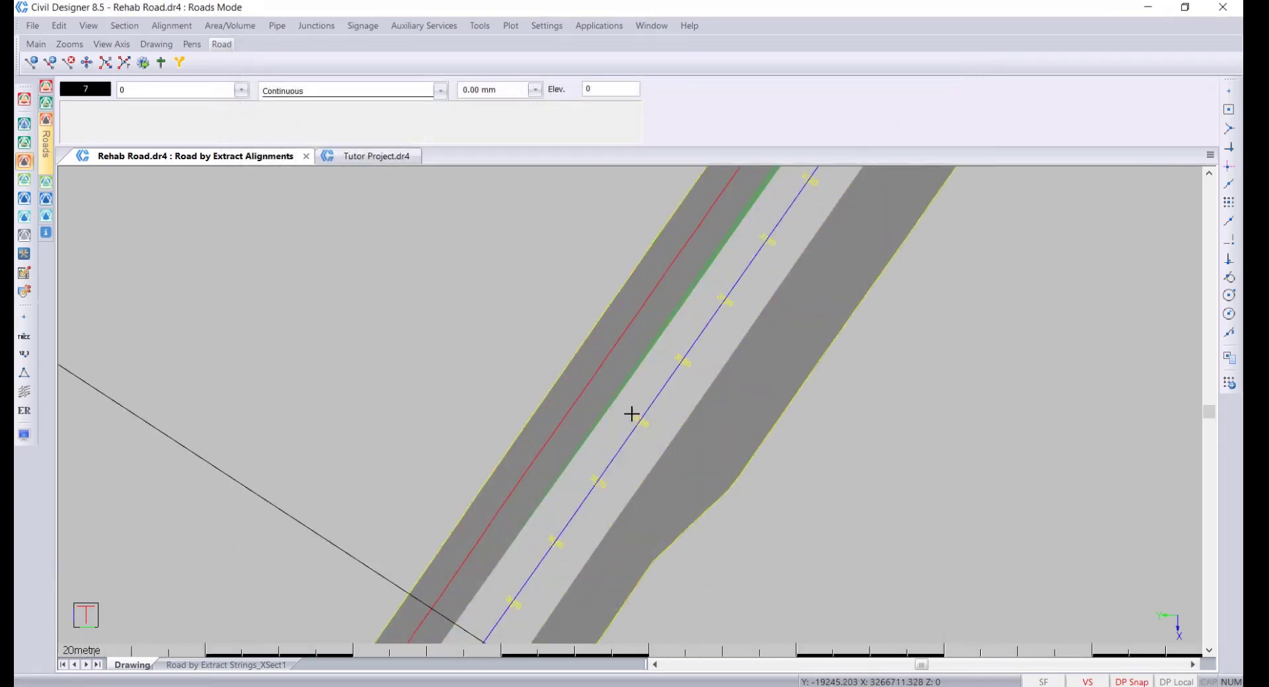
scroll(630, 410, "down", 5)
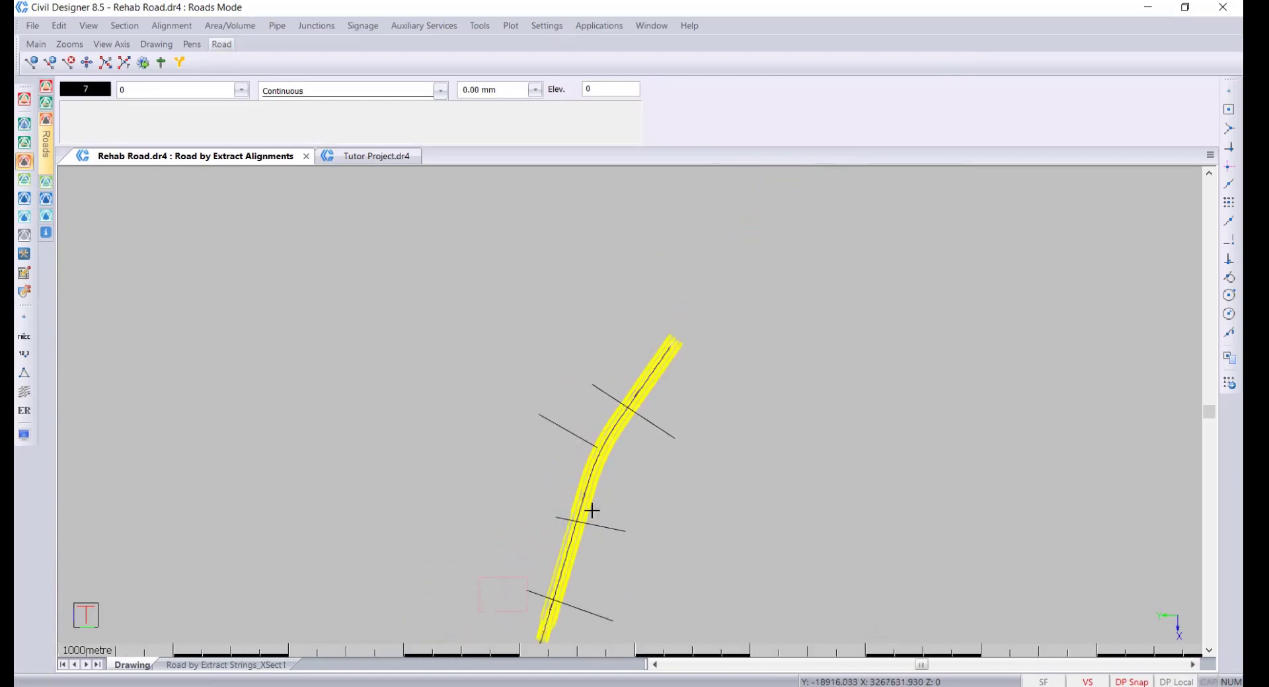
middle_click_drag(594, 504, 595, 411)
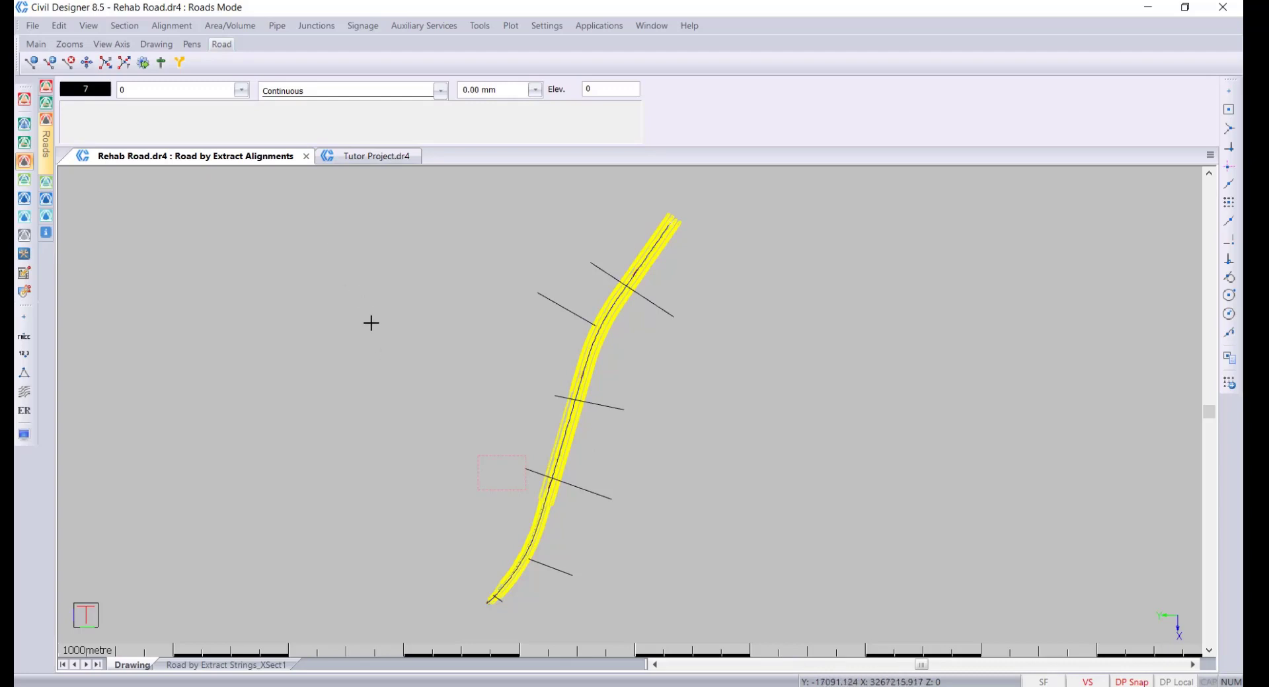
Step: Generate the horizontal alignment review without spreadsheet output, sending it to the screen and to a text file named Horizontal Report
left_click(184, 26)
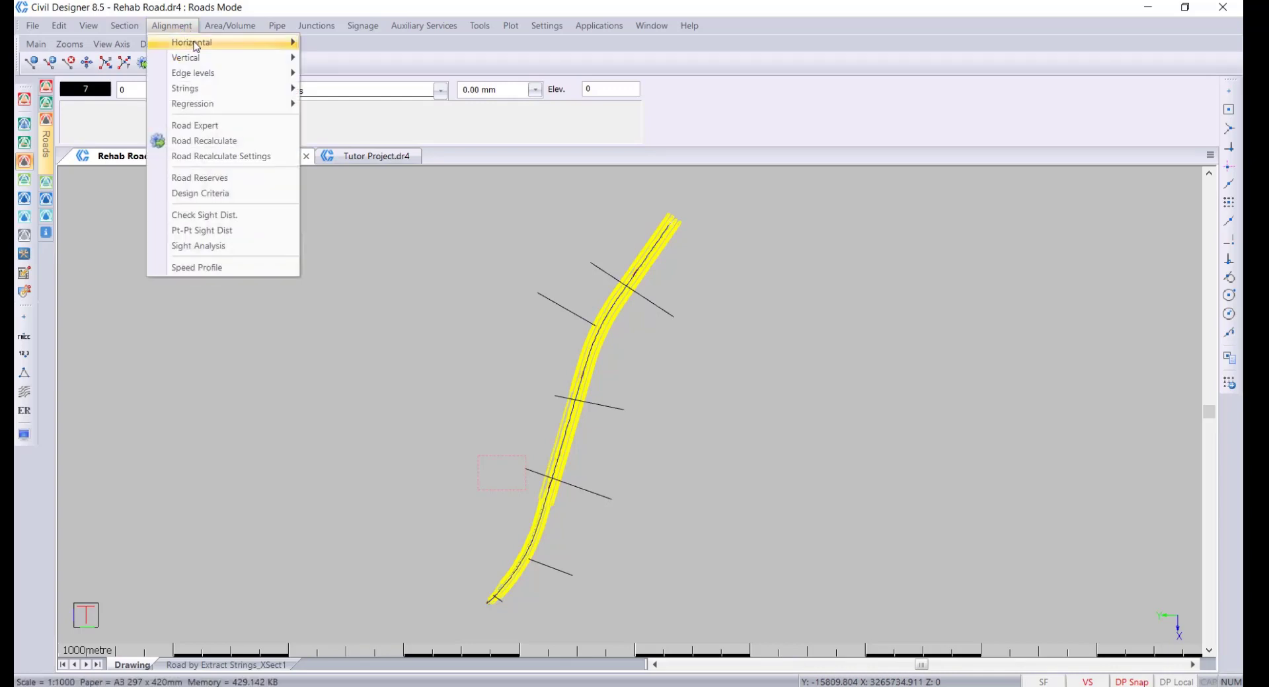
mouse_move(198, 42)
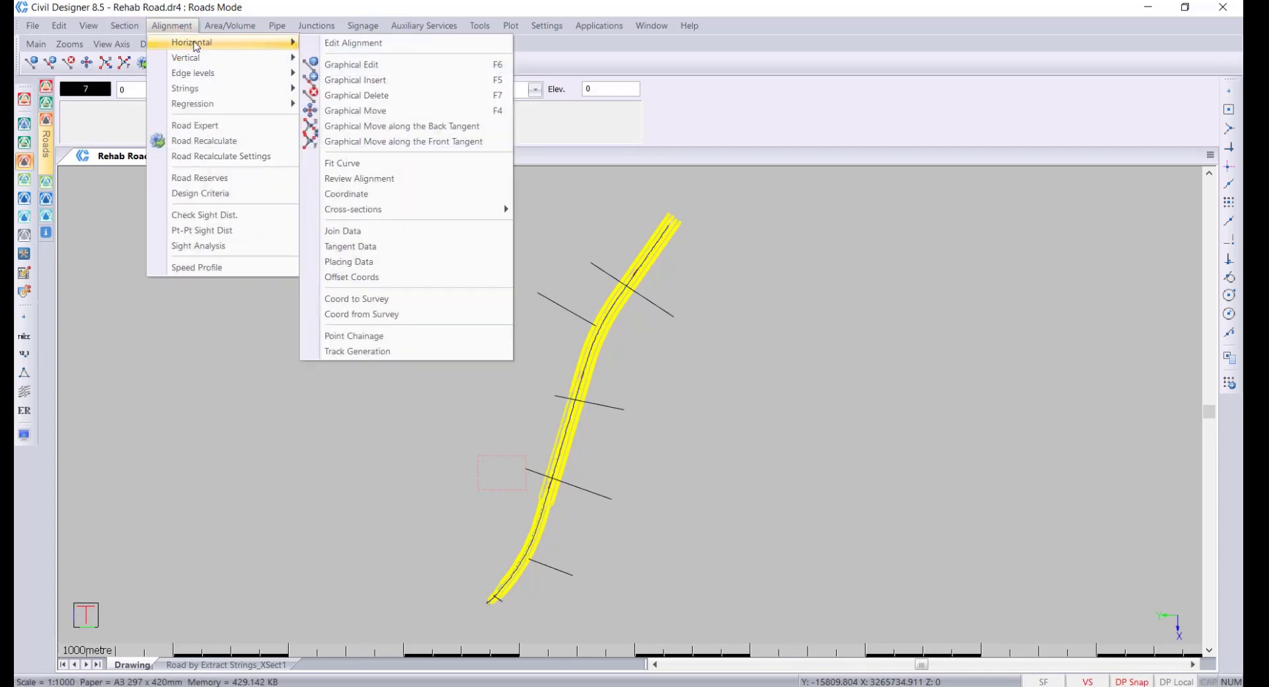
left_click(453, 181)
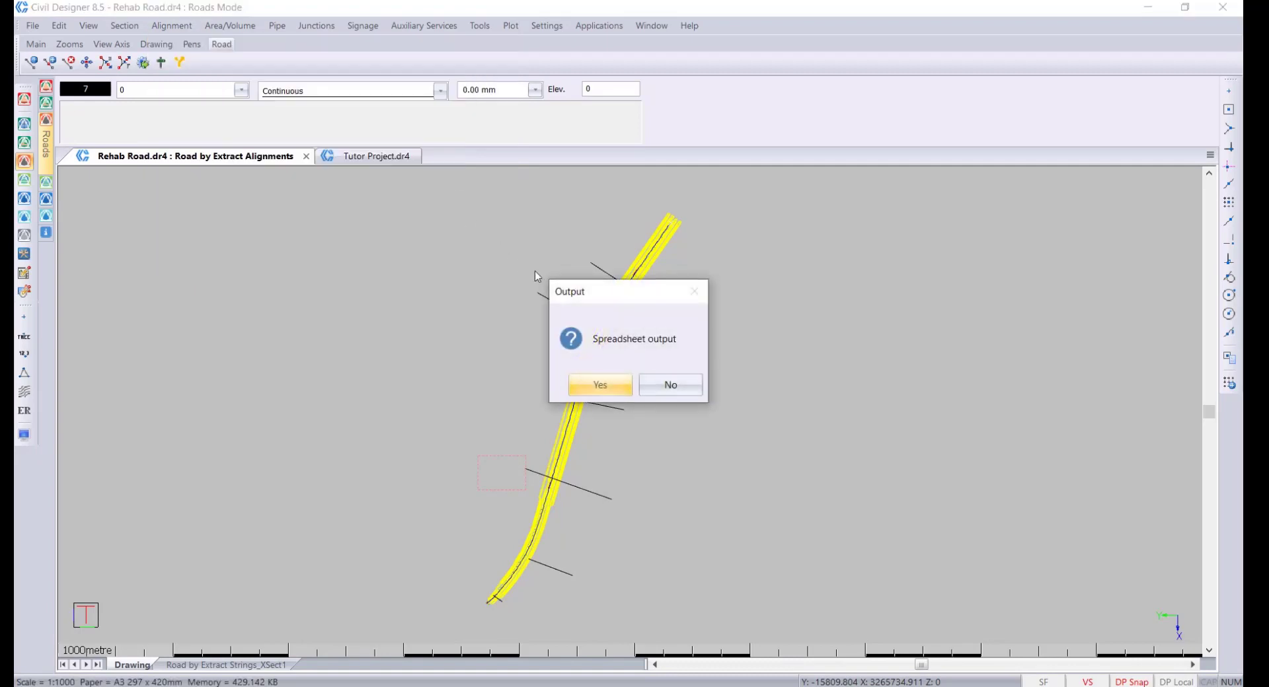
left_click(671, 386)
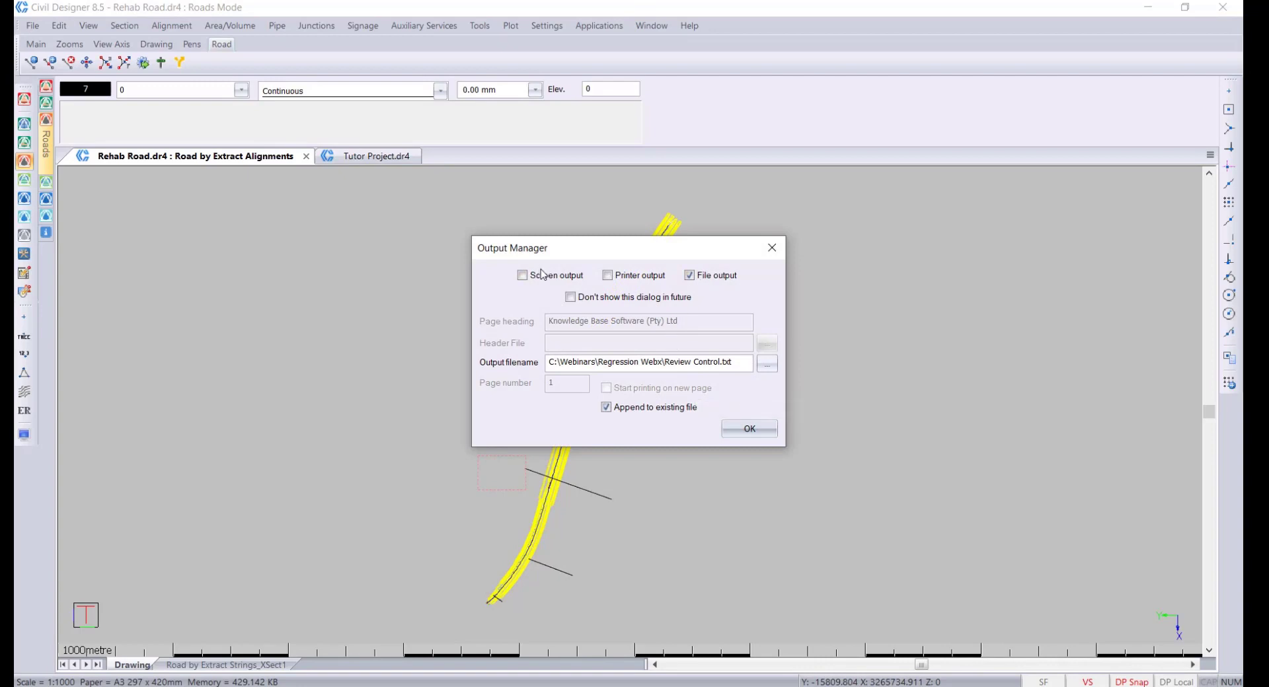
left_click(544, 280)
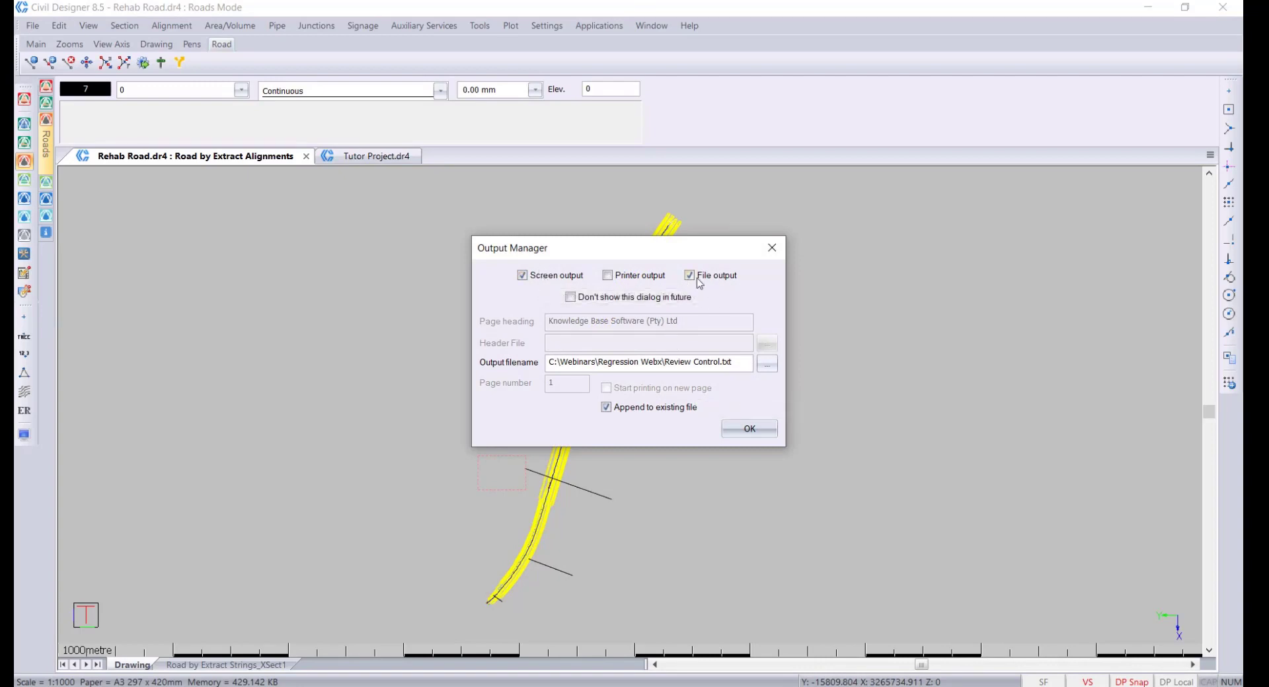
left_click(767, 364)
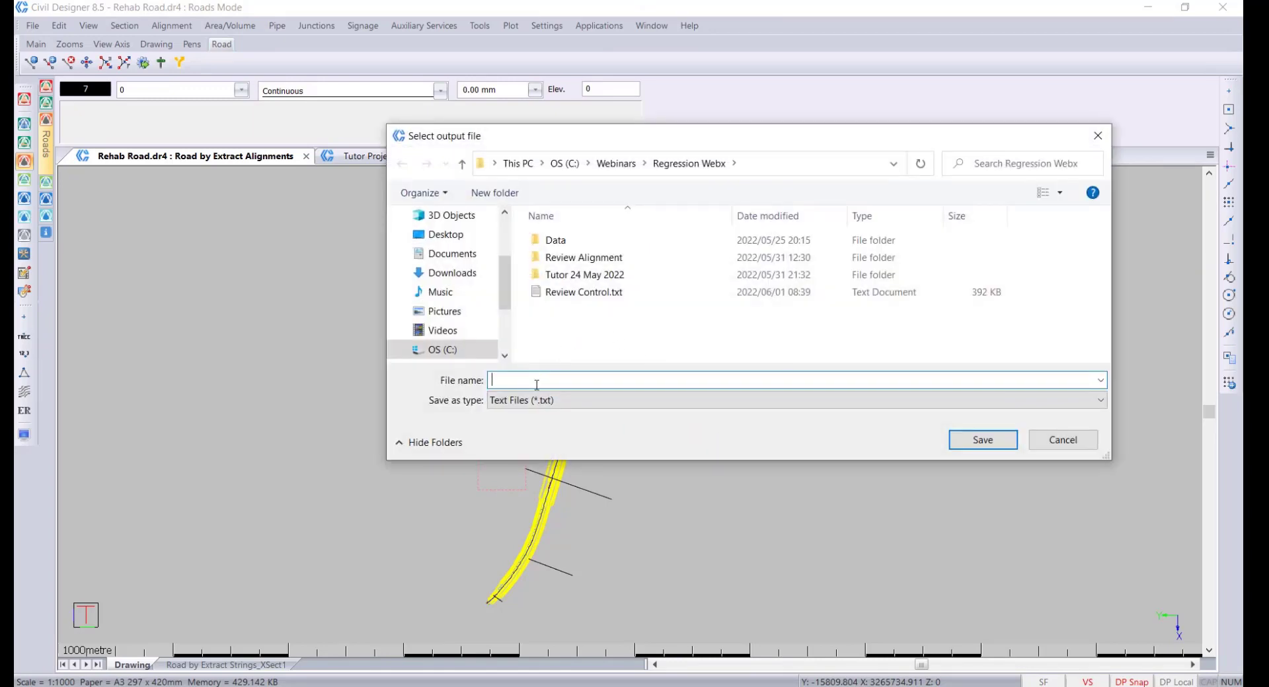
type("Horizontal Report")
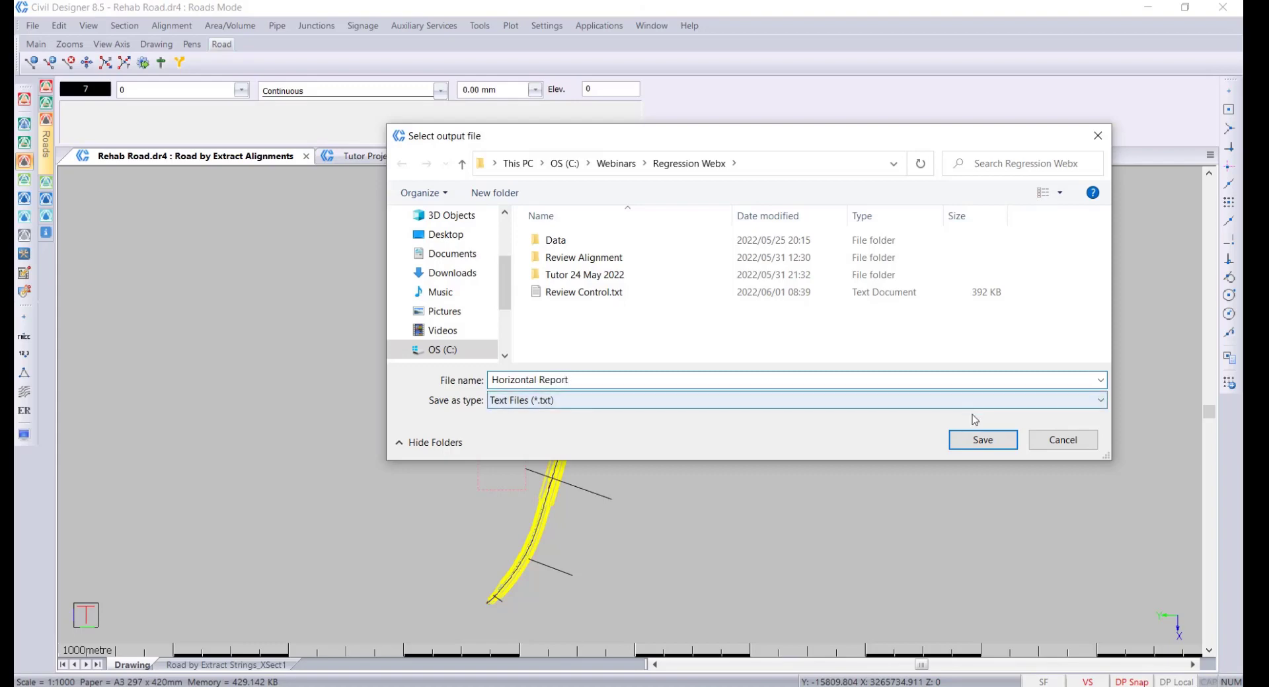
left_click(998, 440)
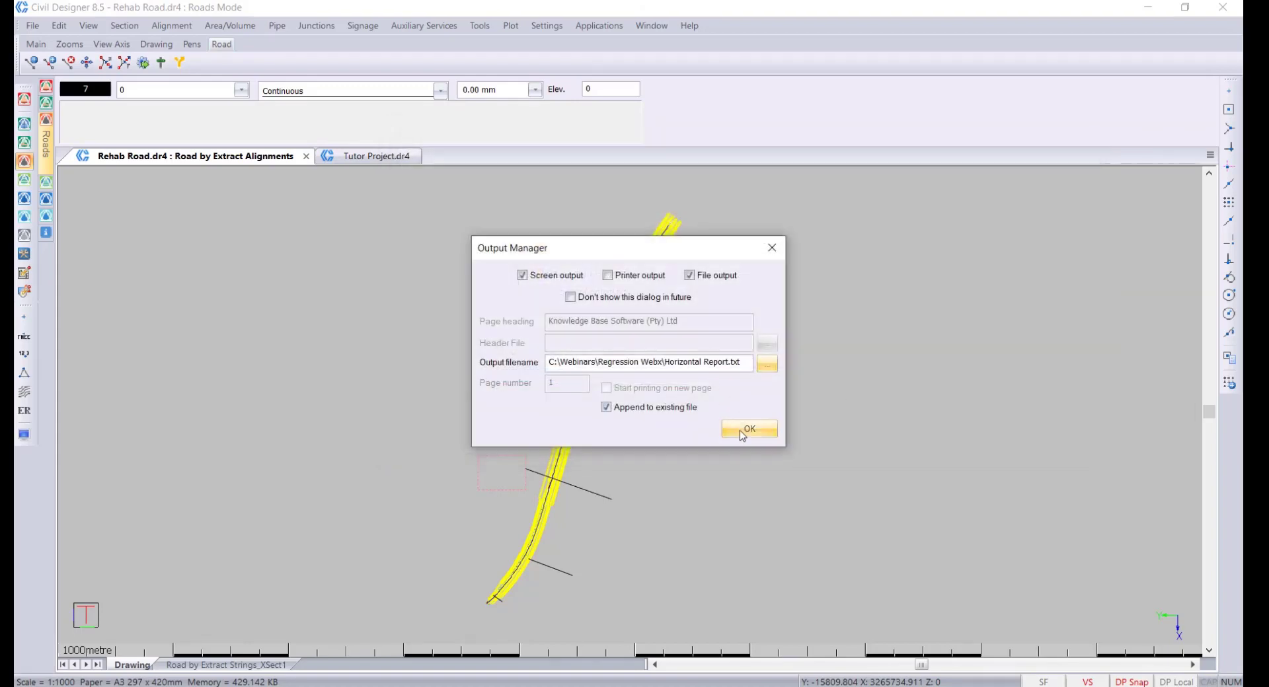
left_click(740, 430)
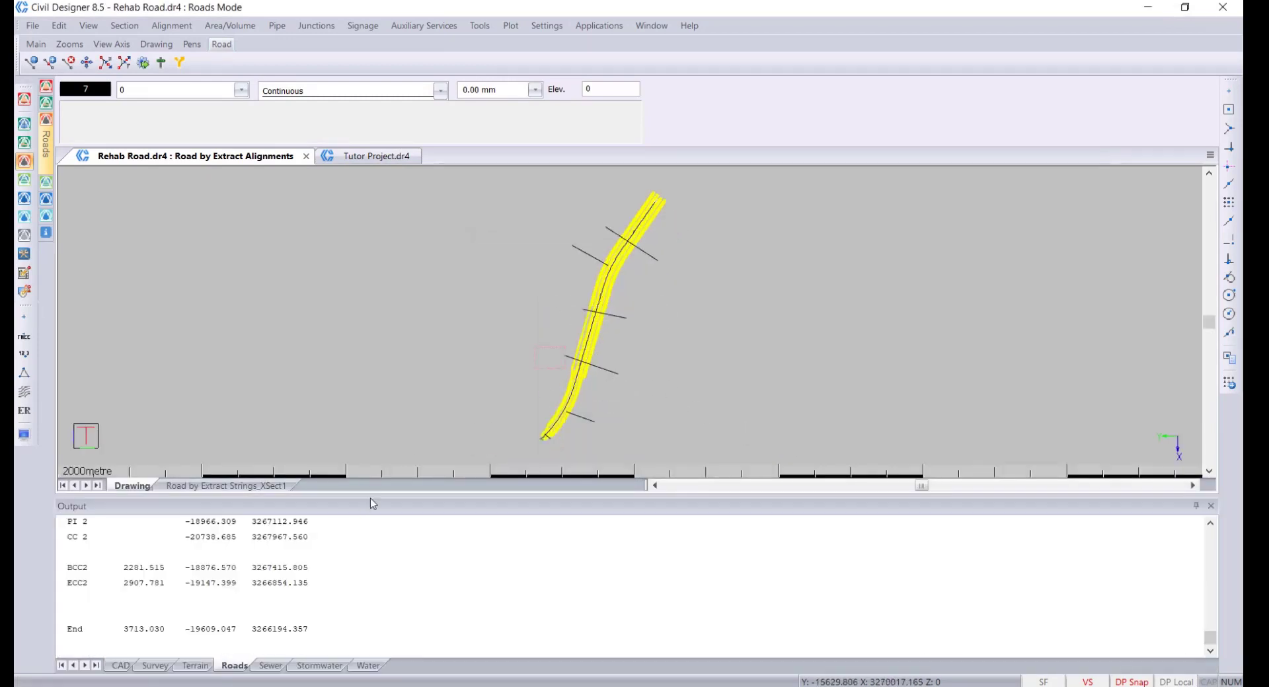
Step: Enlarge the report output, review the horizontal curve data for both curves including radii, tangents and chainages, and close the output
left_click_drag(371, 497, 380, 242)
scroll(383, 463, "up", 7)
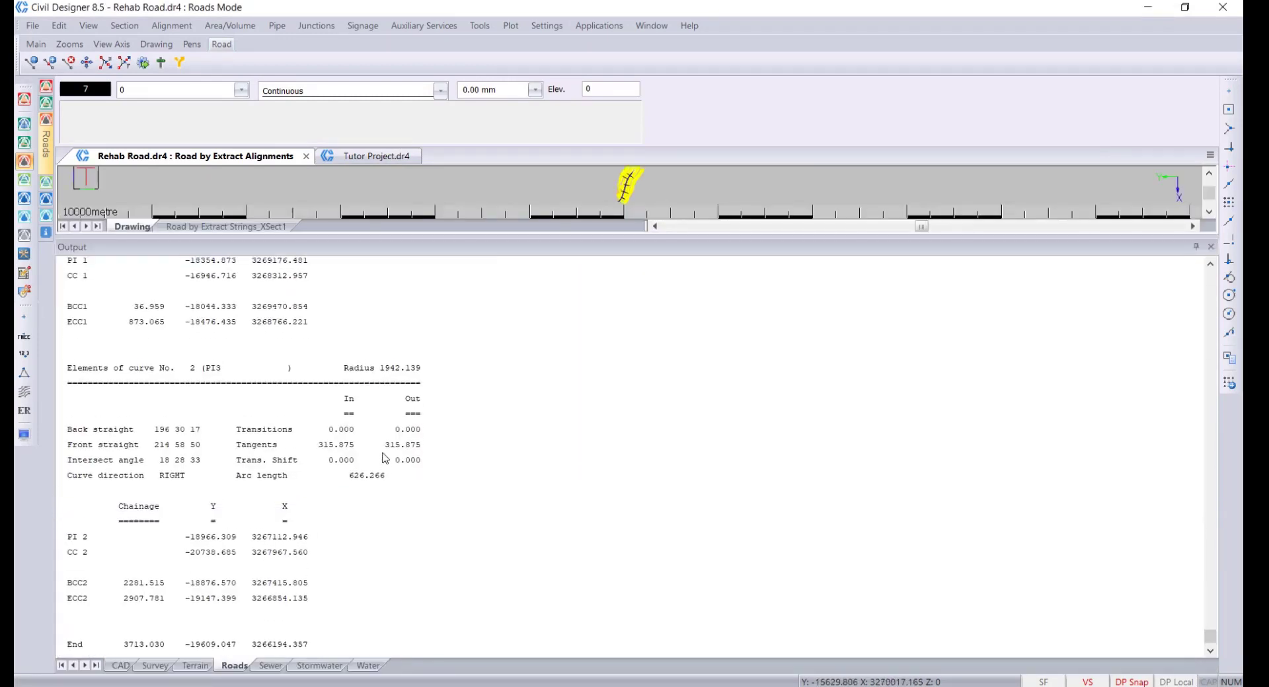
scroll(386, 458, "up", 6)
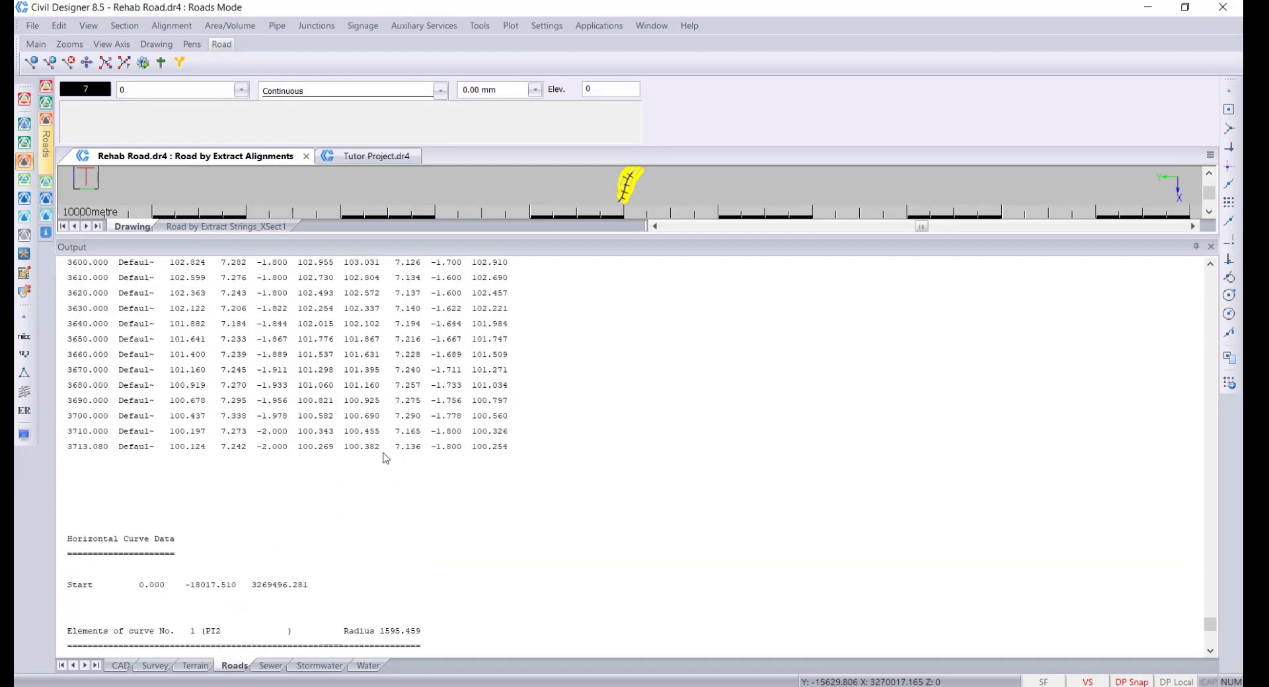
scroll(359, 505, "down", 3)
scroll(359, 505, "down", 10)
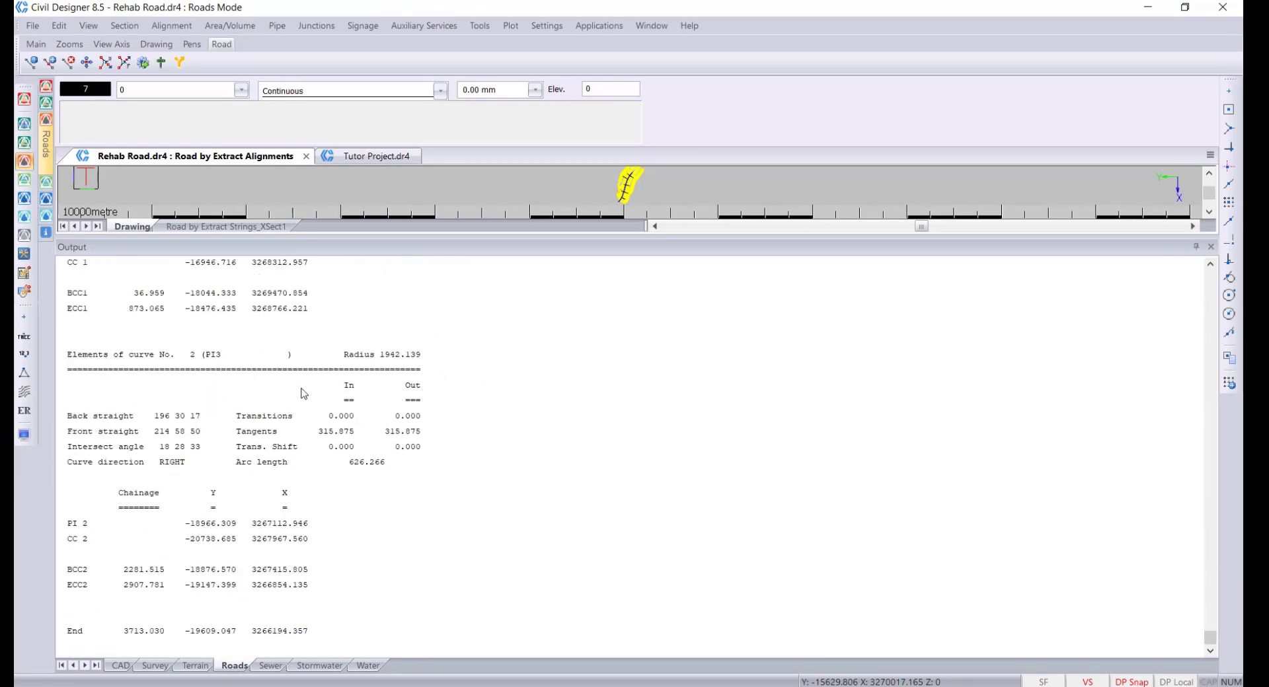
scroll(300, 394, "up", 2)
scroll(301, 395, "up", 3)
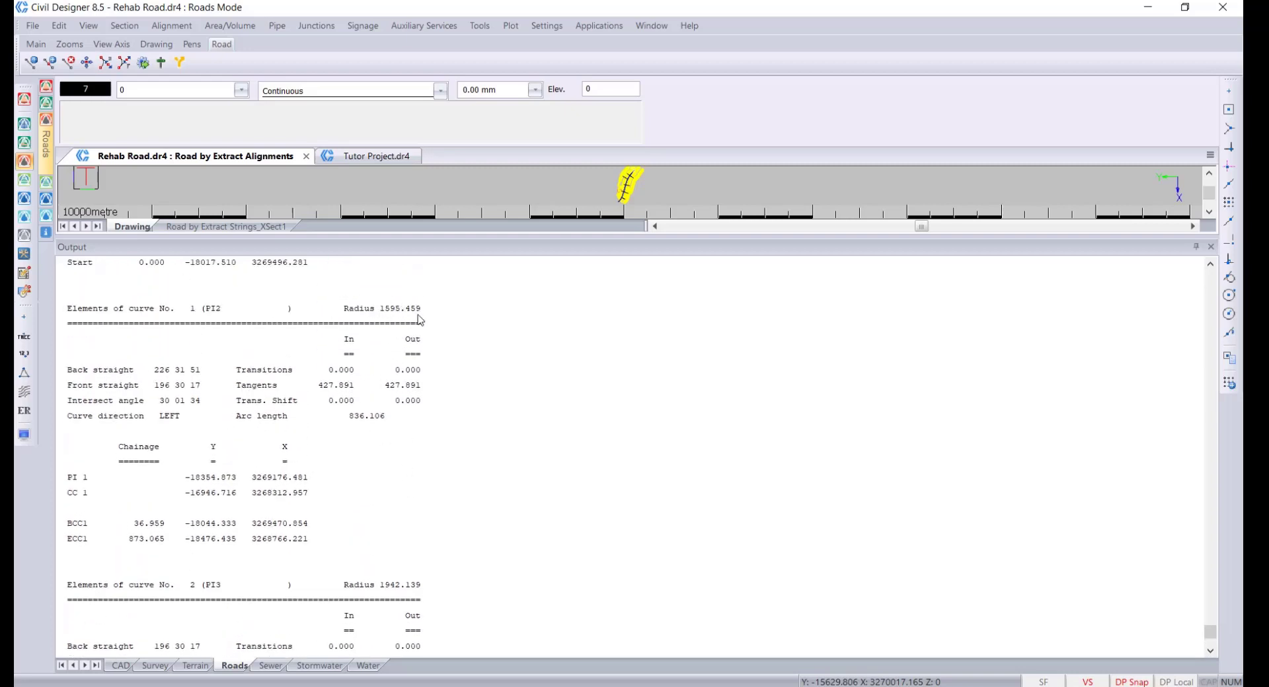
scroll(423, 462, "down", 4)
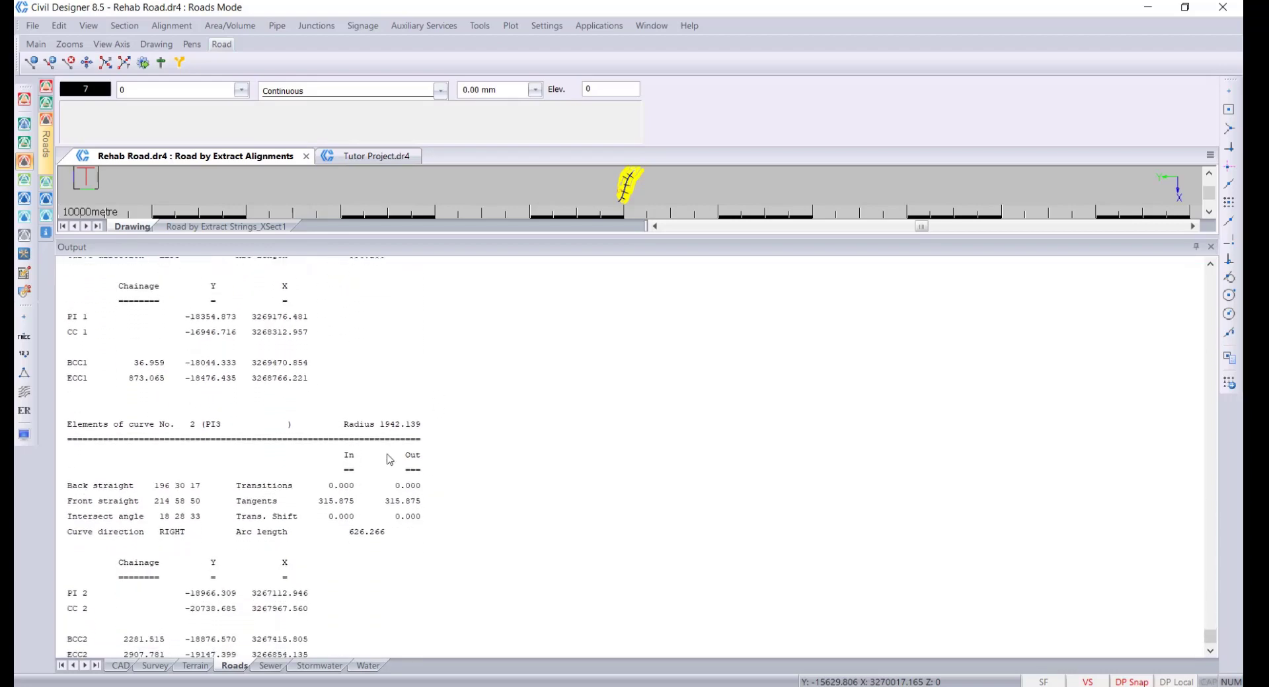
scroll(390, 460, "down", 2)
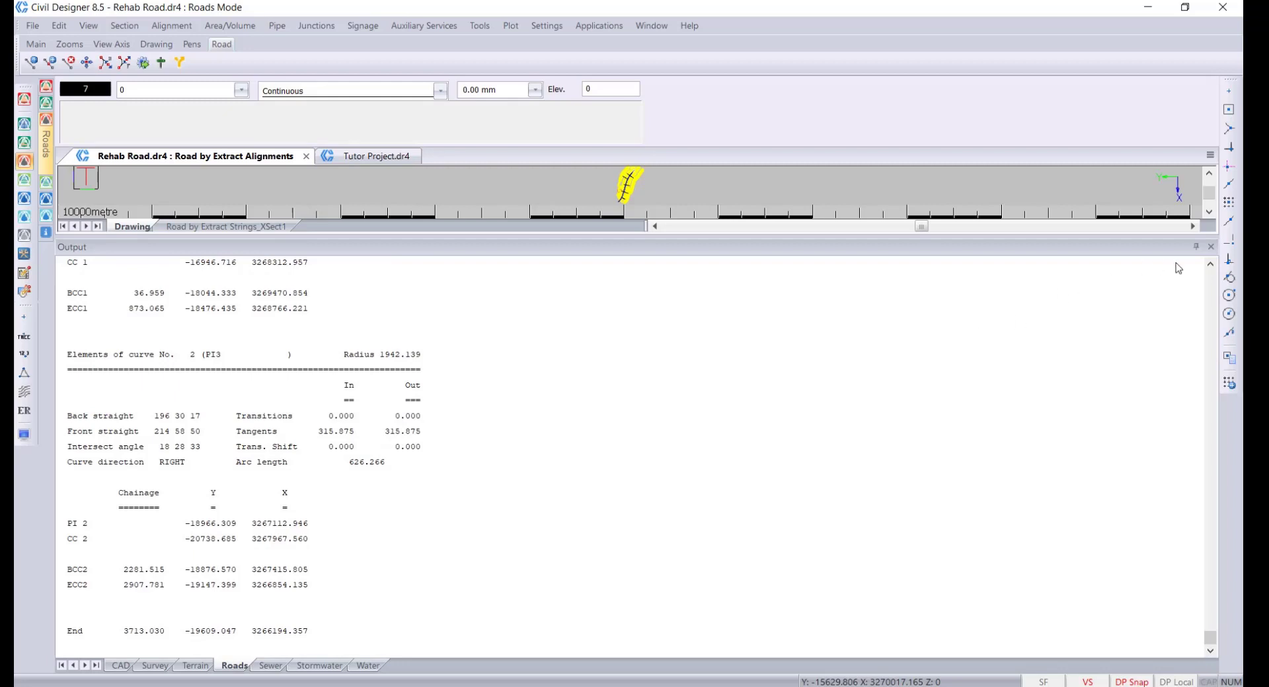
left_click(1211, 246)
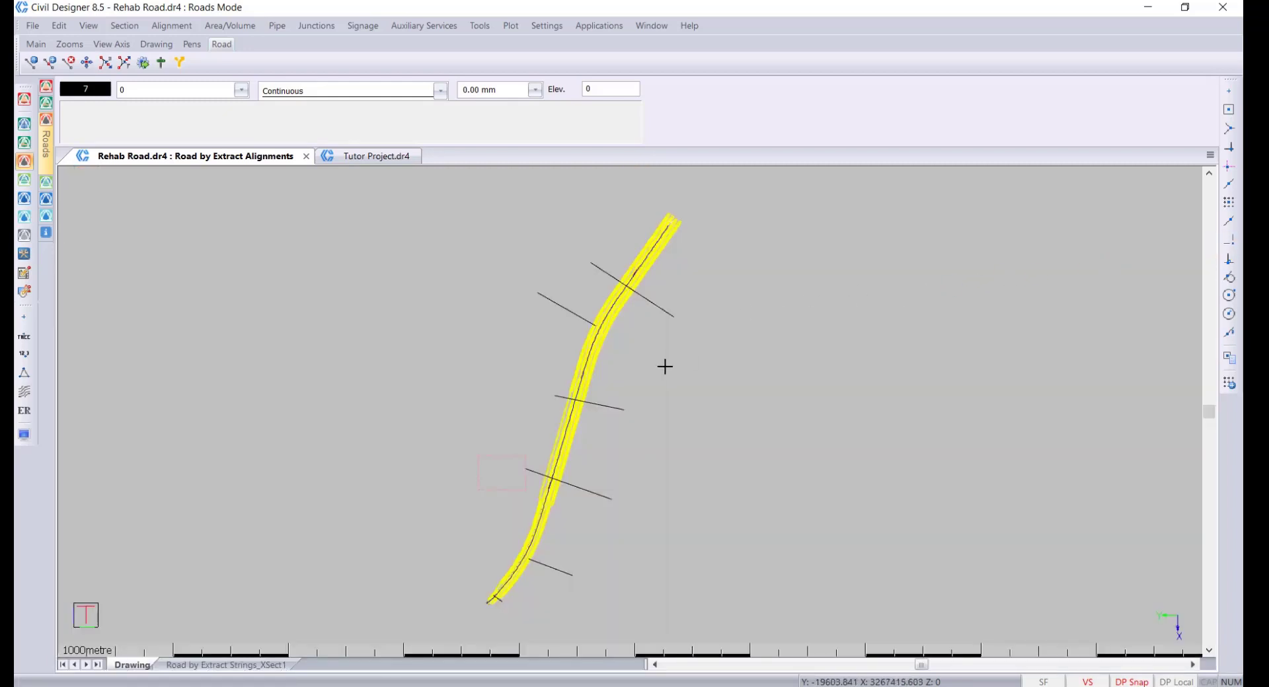
Step: Inspect the road's centreline along the upper curve close up and return to a view of the full road
scroll(605, 344, "up", 5)
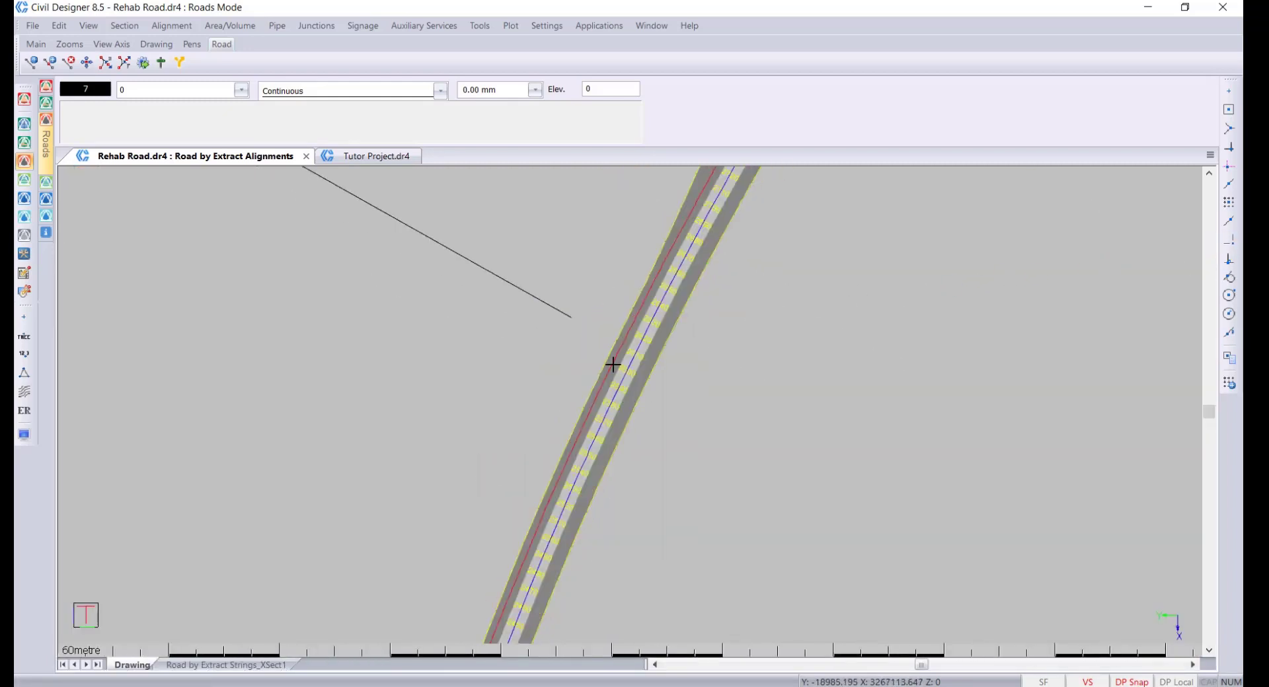
scroll(613, 365, "up", 2)
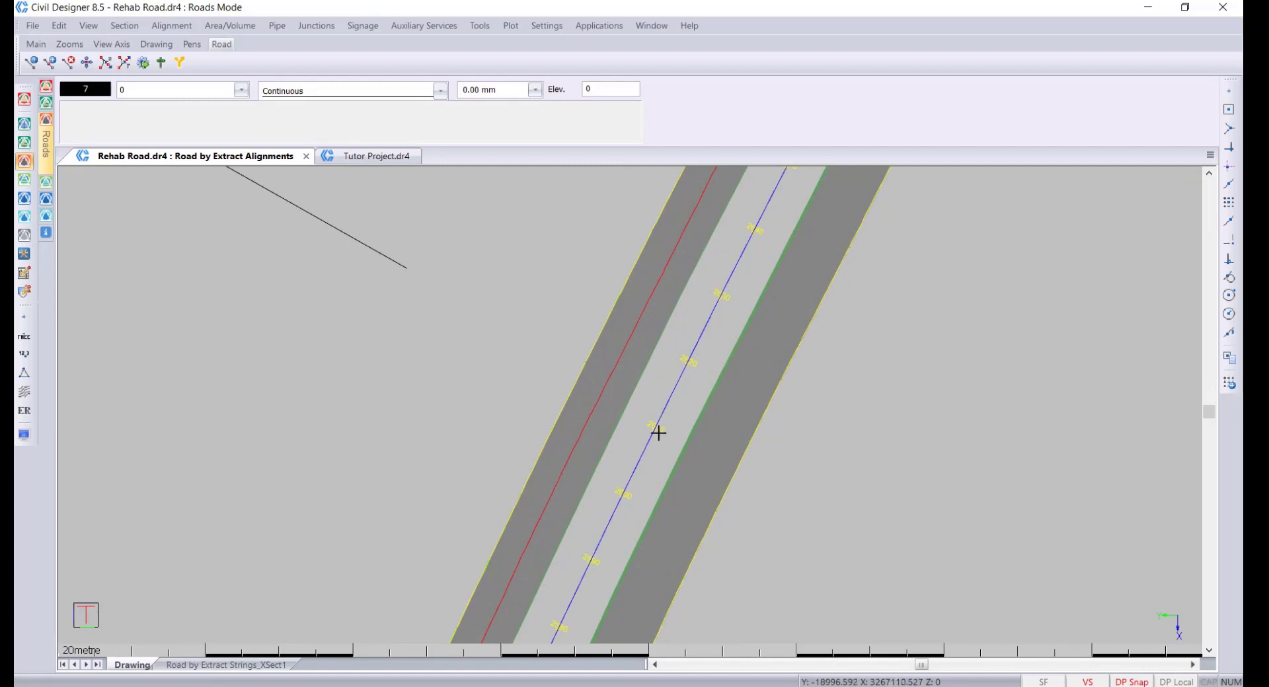
scroll(653, 437, "down", 7)
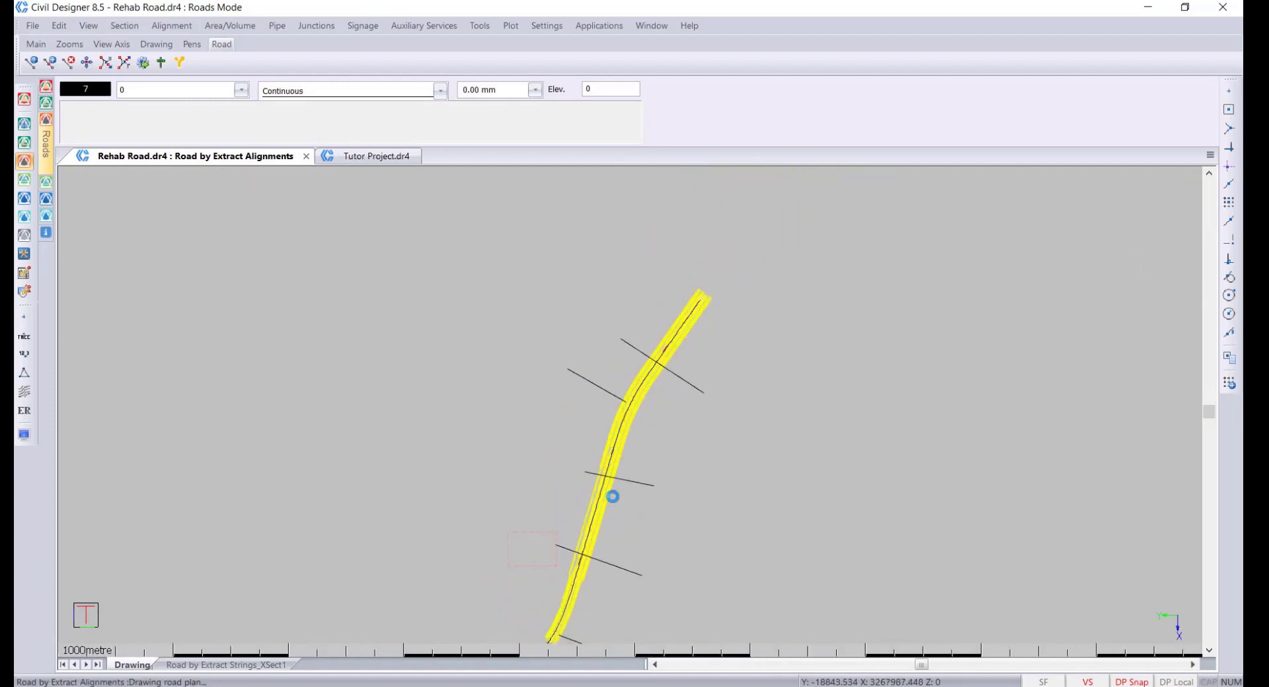
middle_click_drag(609, 495, 626, 388)
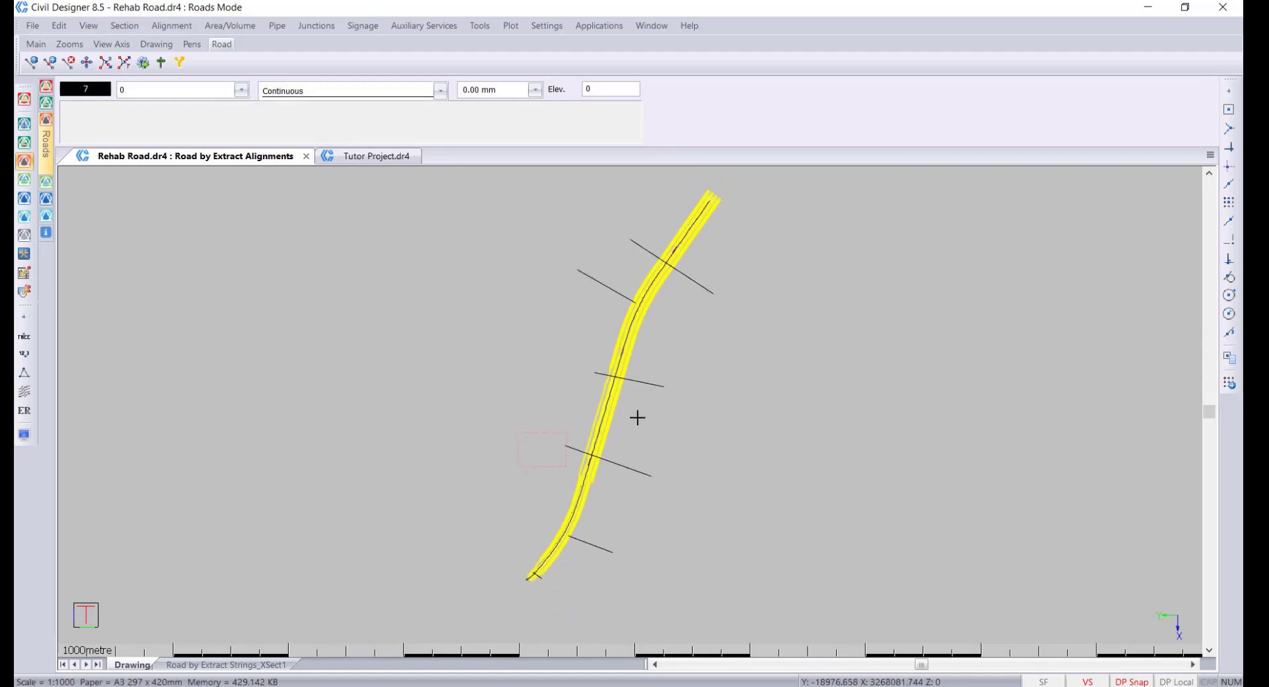
Step: Generate the vertical alignment review on screen and in a text file named Vertical Report
left_click(173, 26)
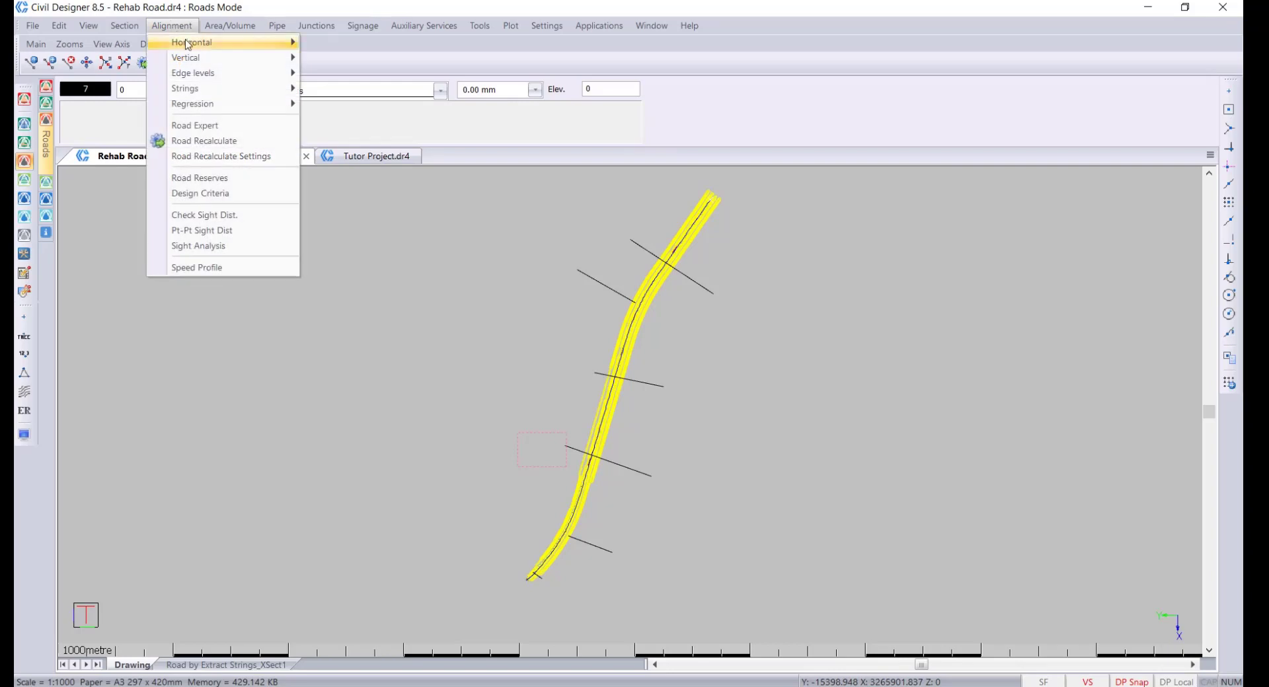
mouse_move(204, 64)
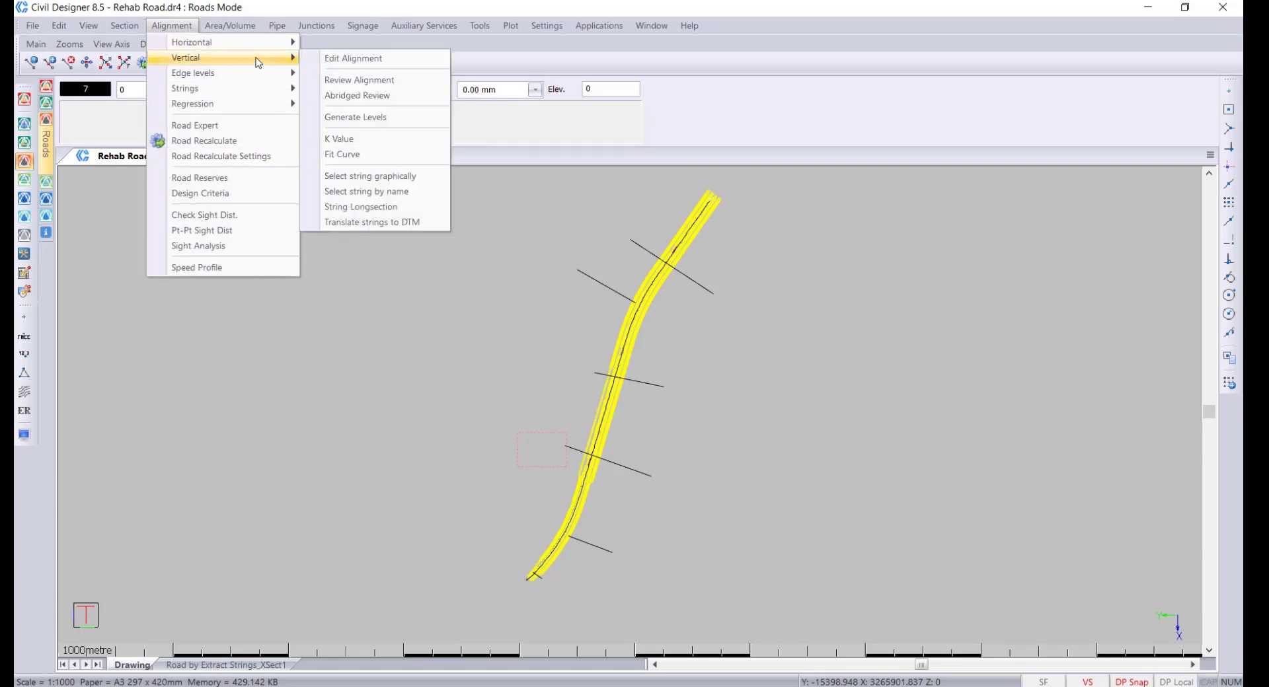
left_click(382, 82)
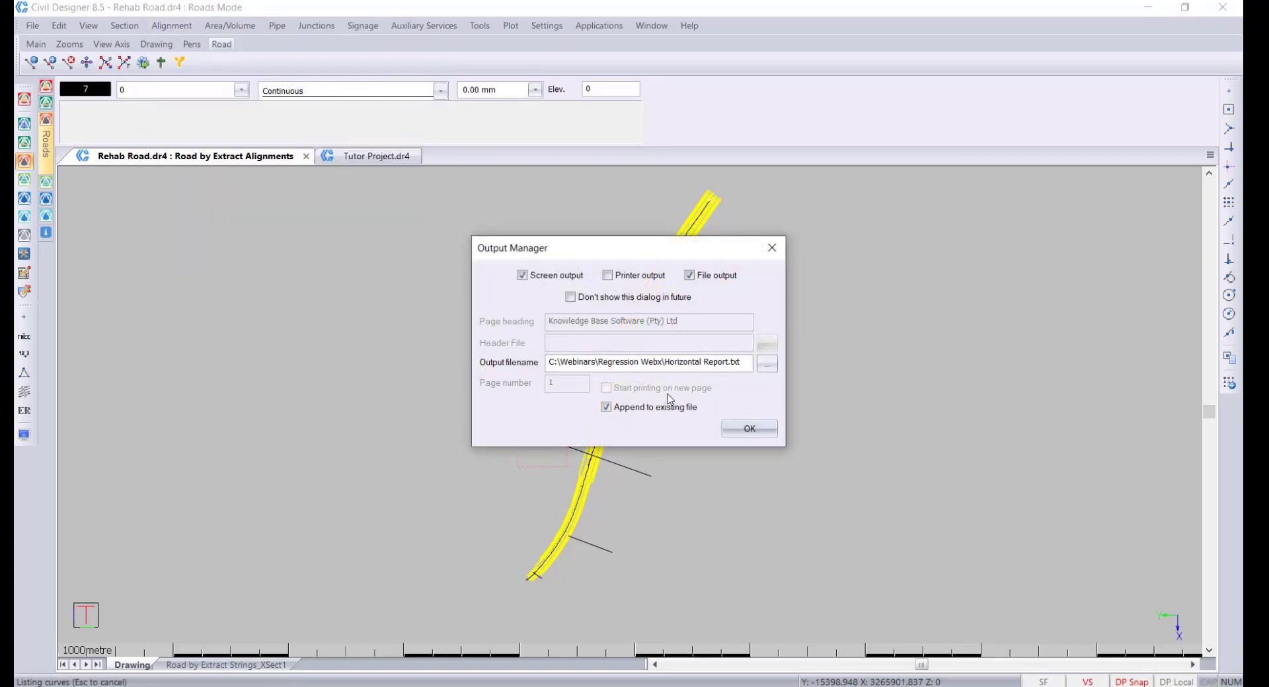
left_click(767, 365)
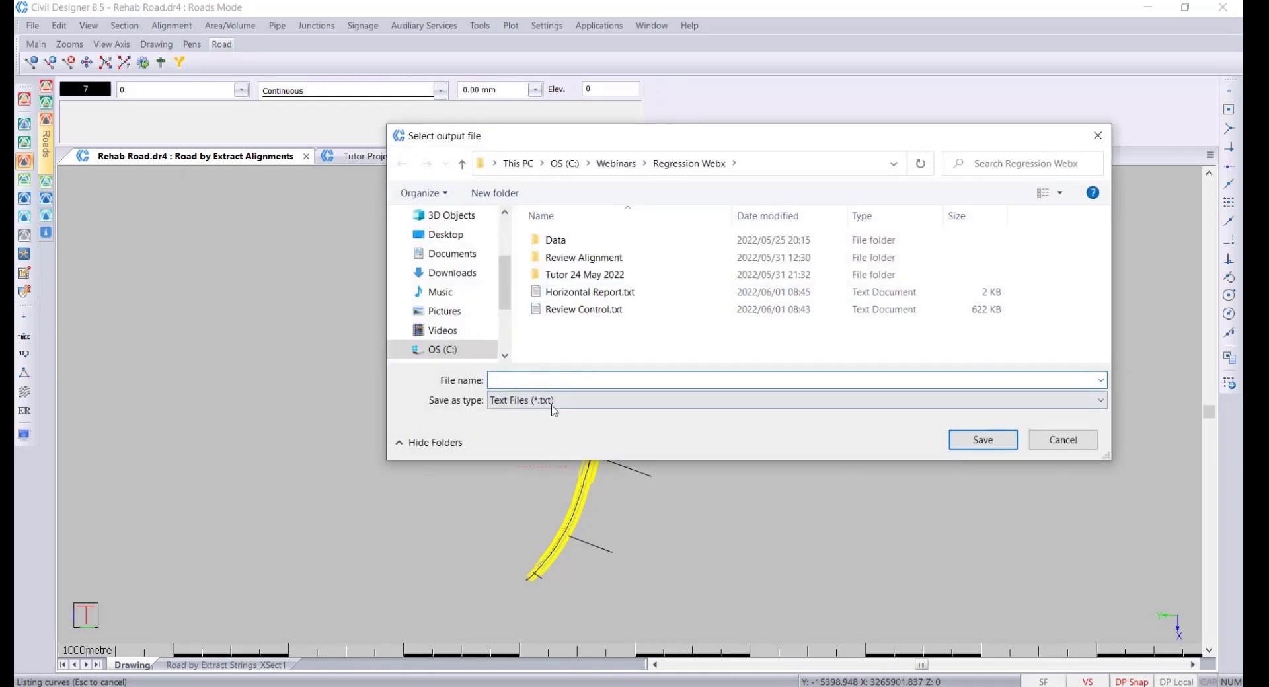
type("Vertical Report")
left_click(989, 441)
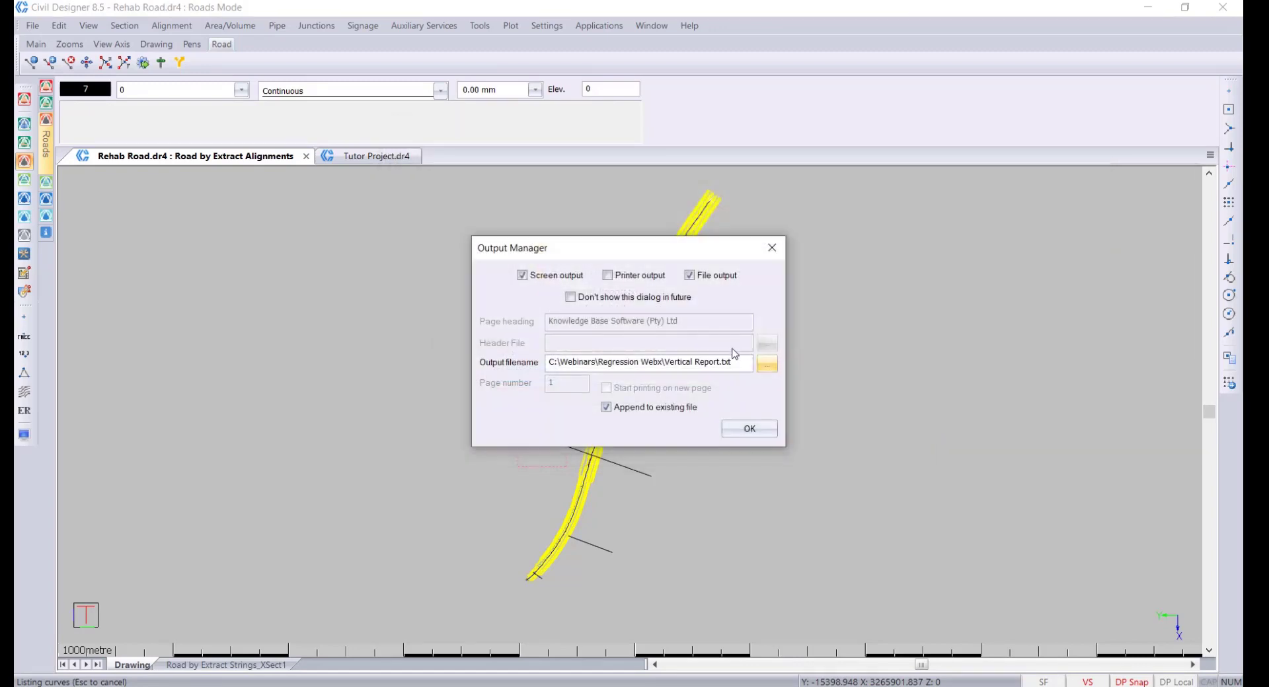
left_click(747, 428)
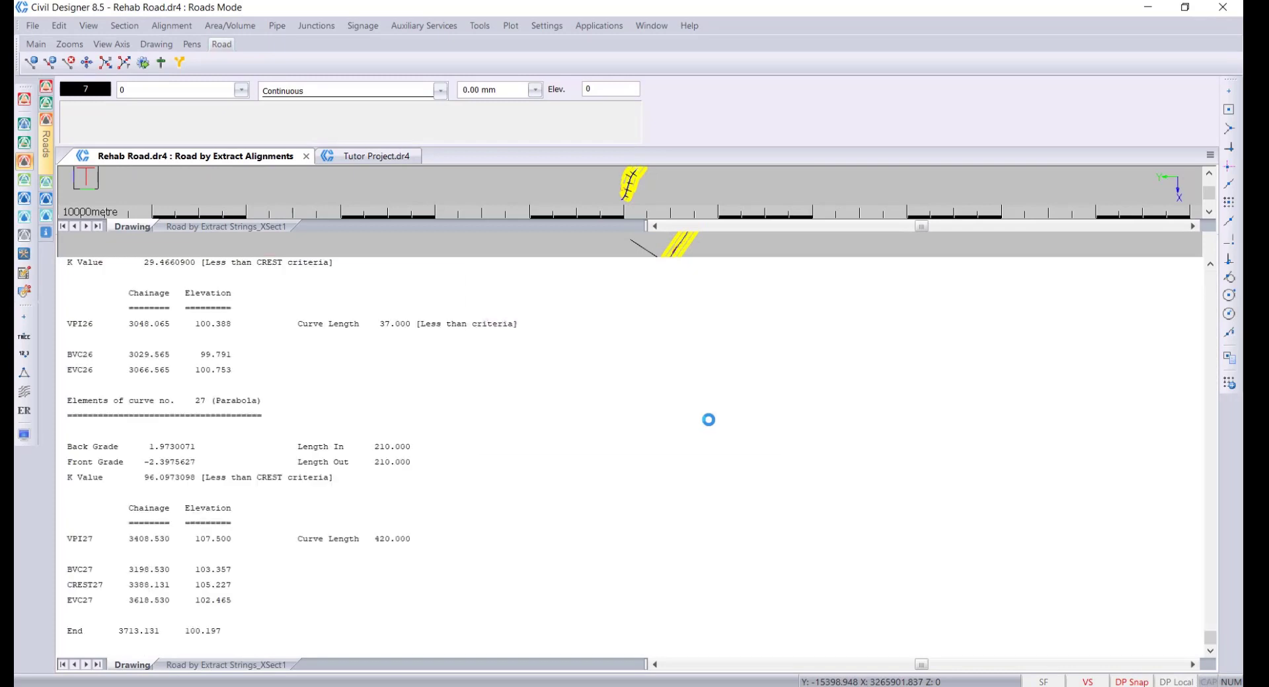
left_click(732, 433)
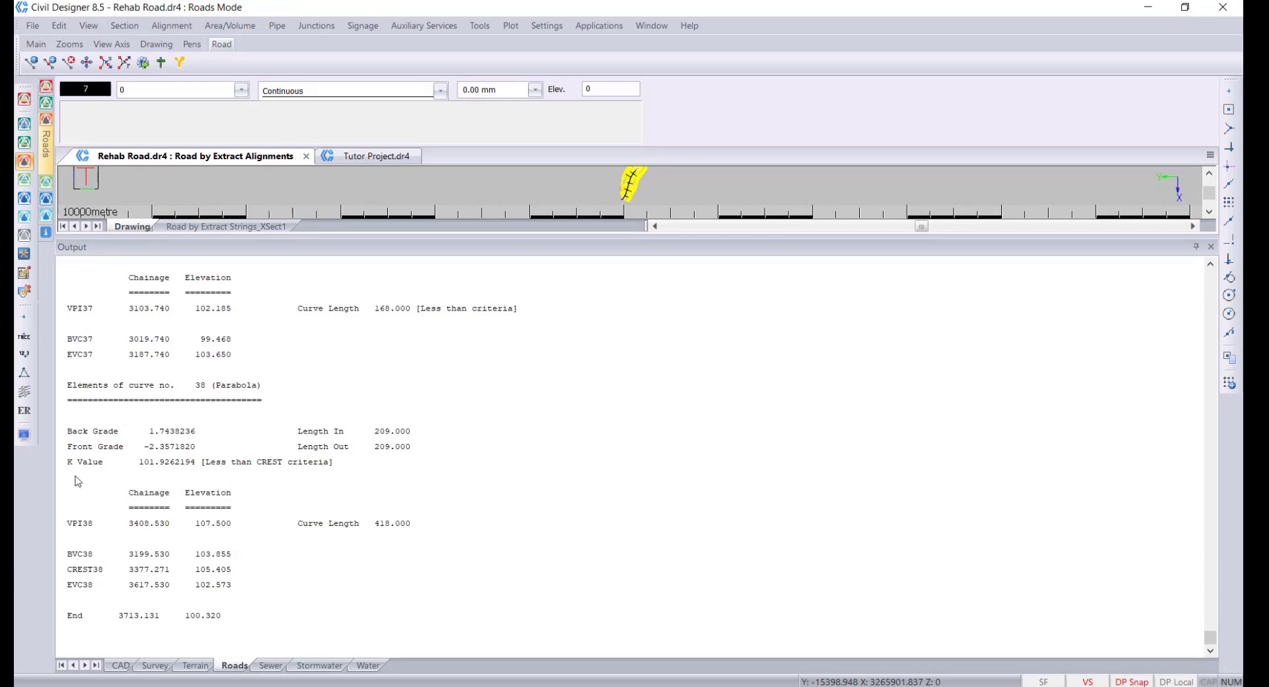
Step: Review the K values and curve lengths of vertical curves 37 and 38 against the design criteria in the report
left_click(146, 463)
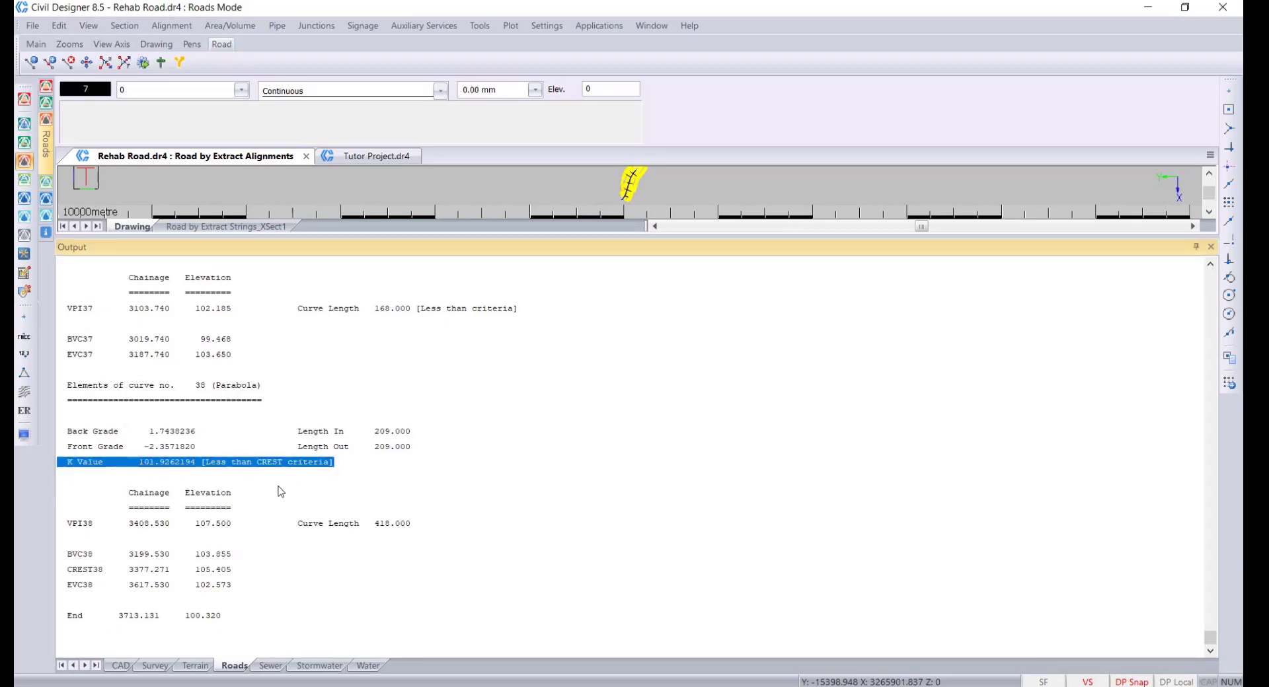
scroll(286, 470, "up", 1)
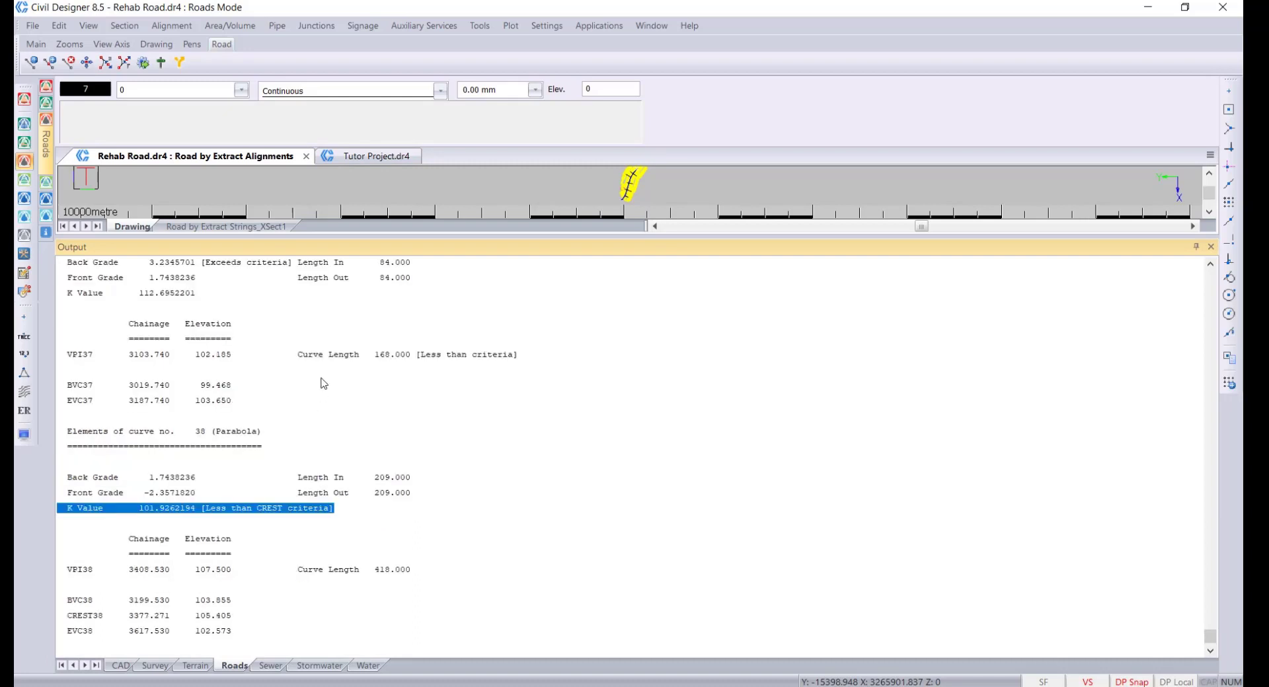
left_click(334, 357)
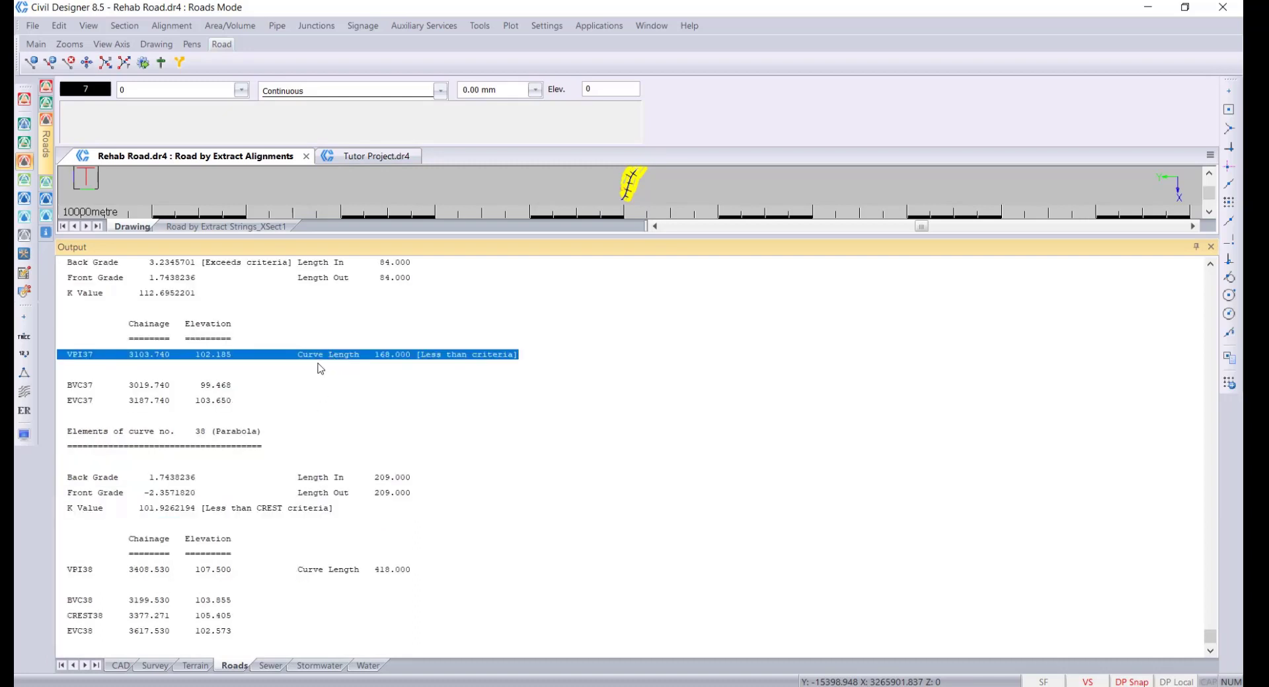
scroll(606, 445, "up", 2)
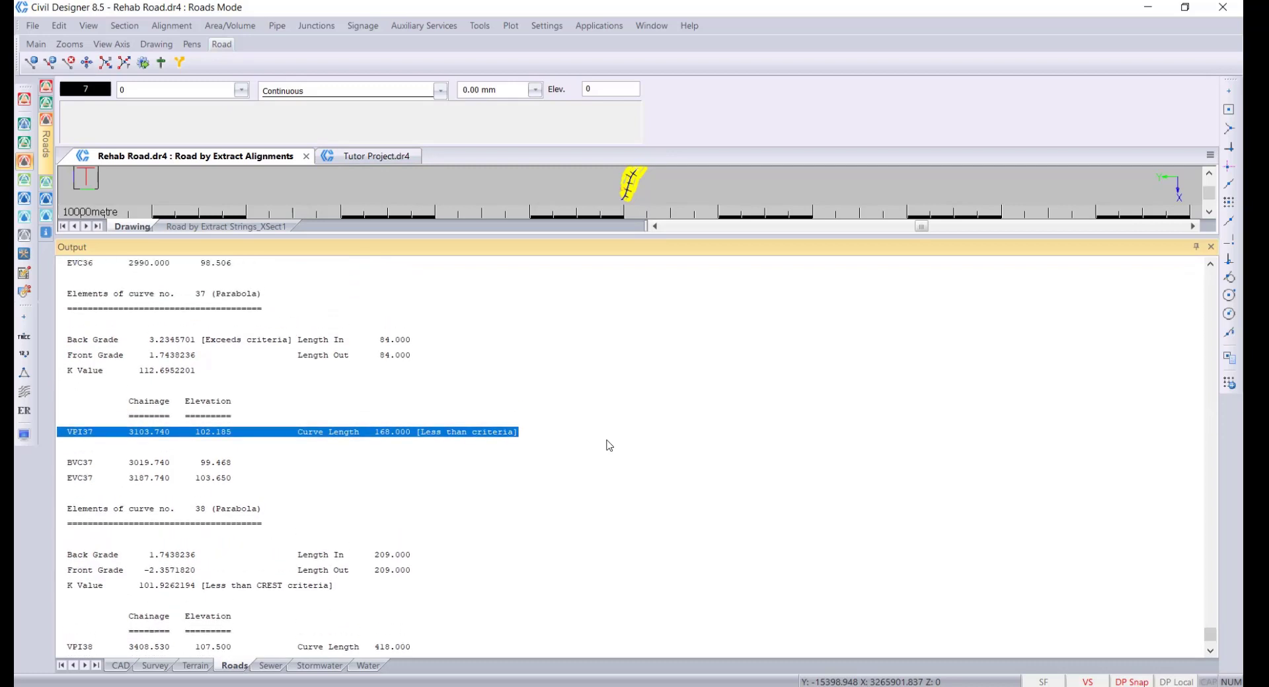
scroll(606, 445, "down", 3)
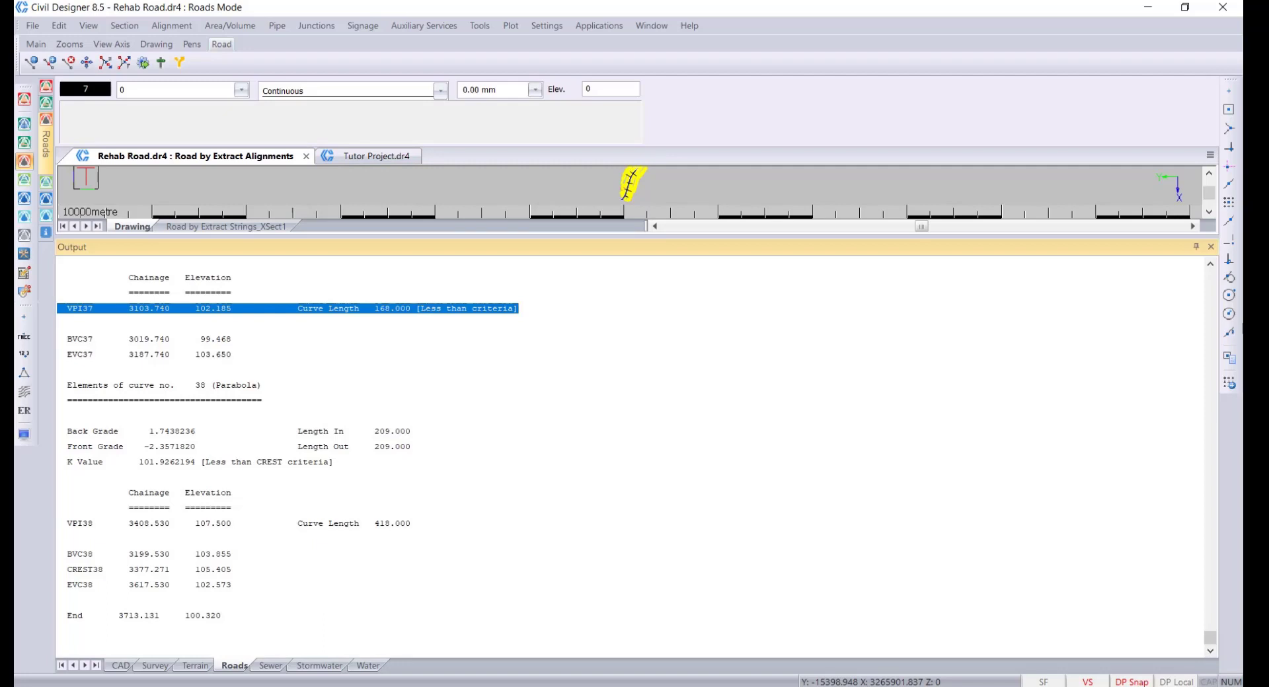
left_click(1229, 315)
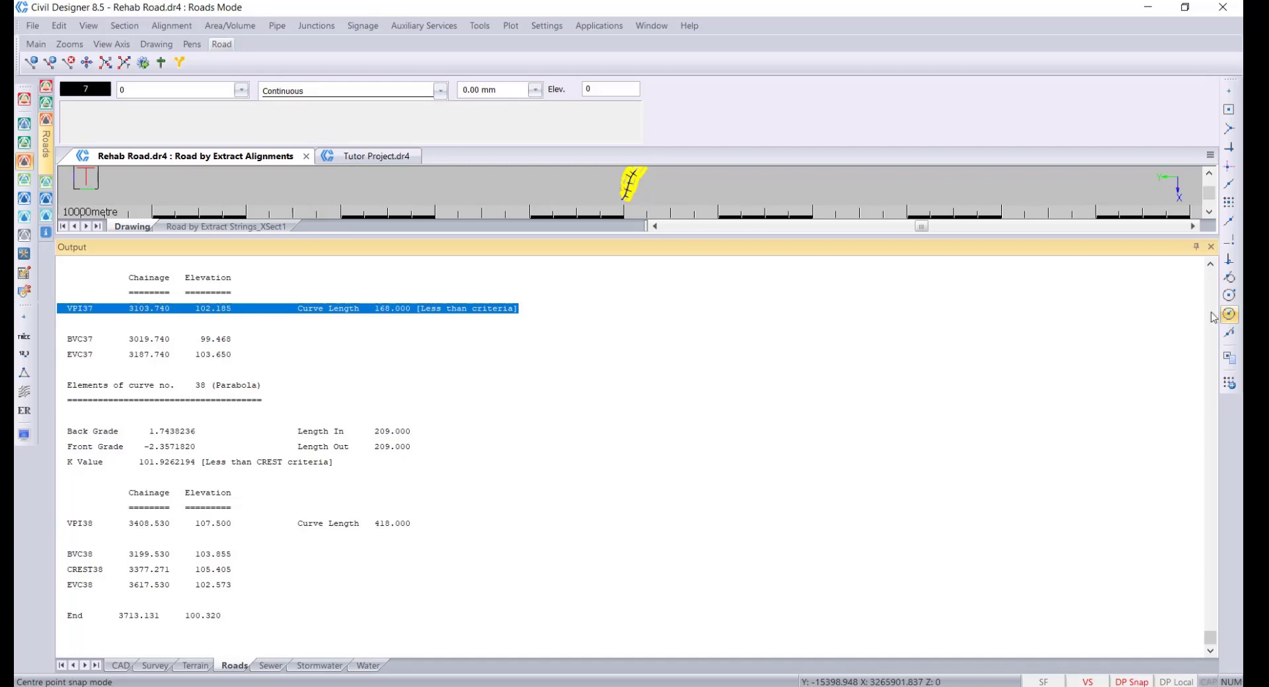